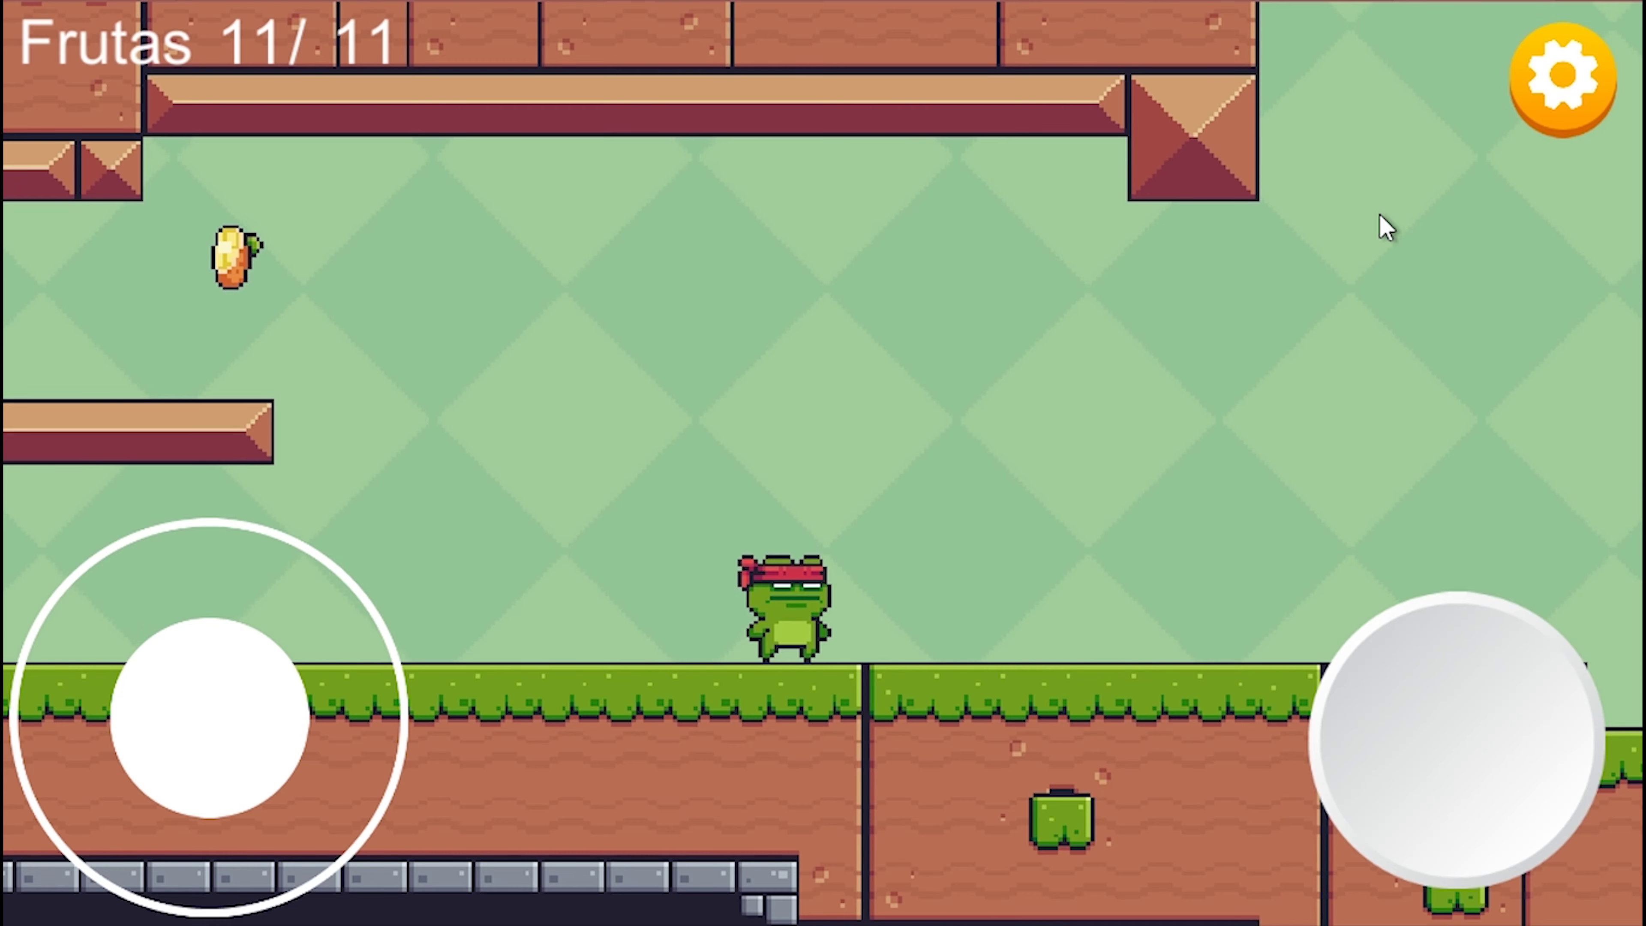
# - In play mode, open the pause menu with the gear, resume with Volver, then go to MainMenu
pyautogui.click(1581, 74)
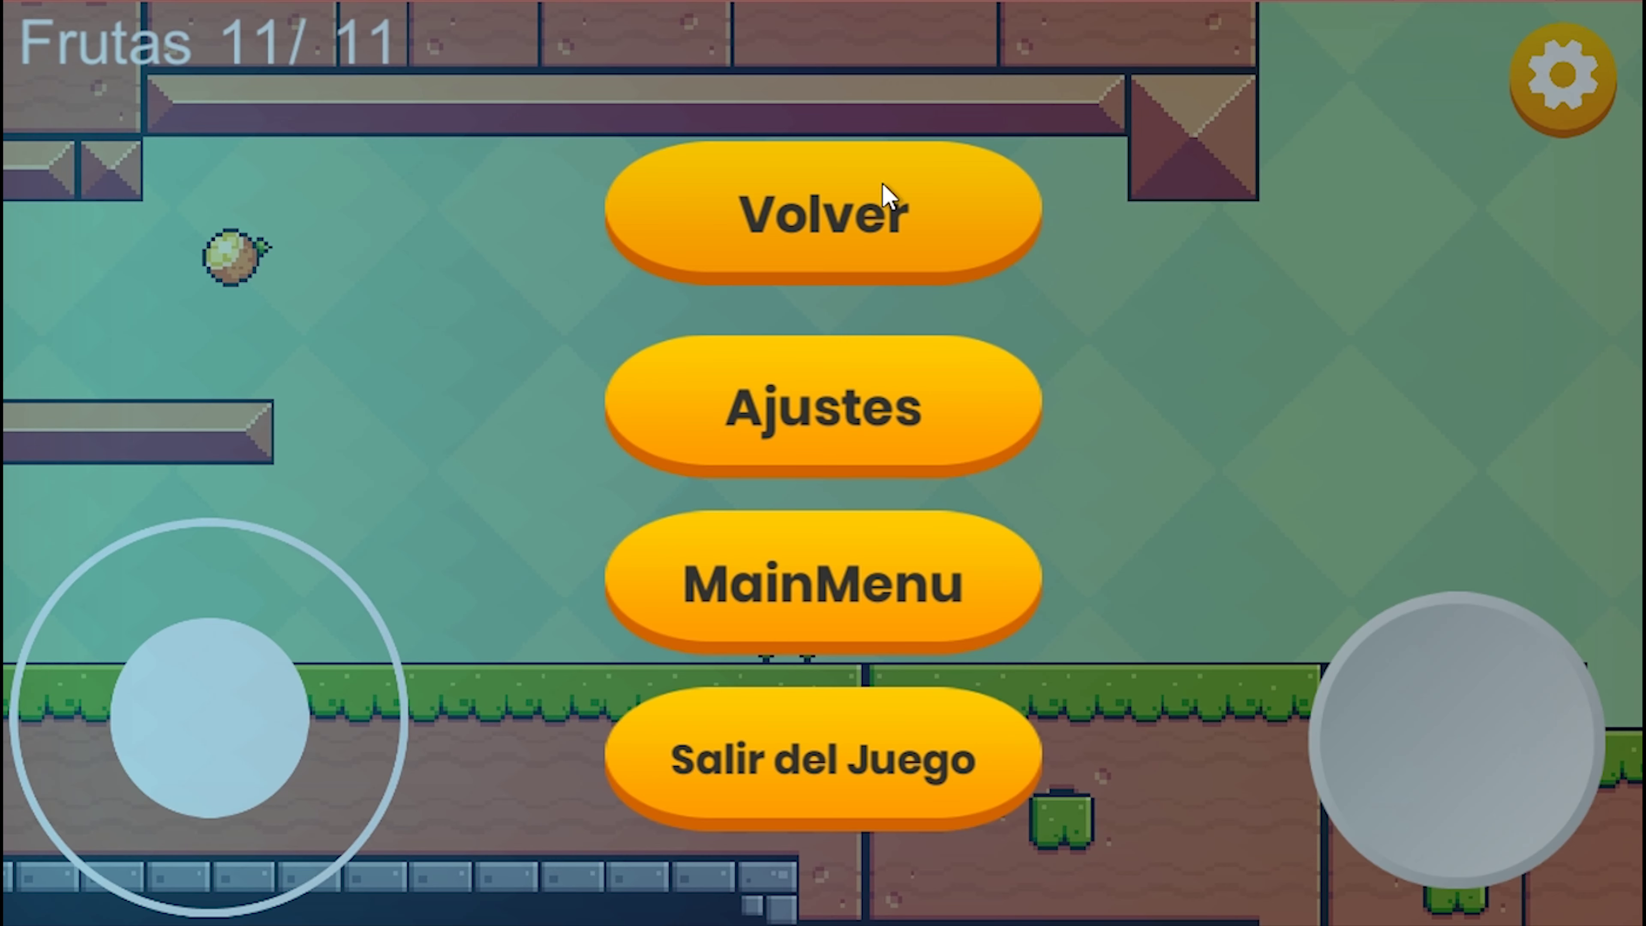
pyautogui.click(860, 210)
pyautogui.click(1561, 78)
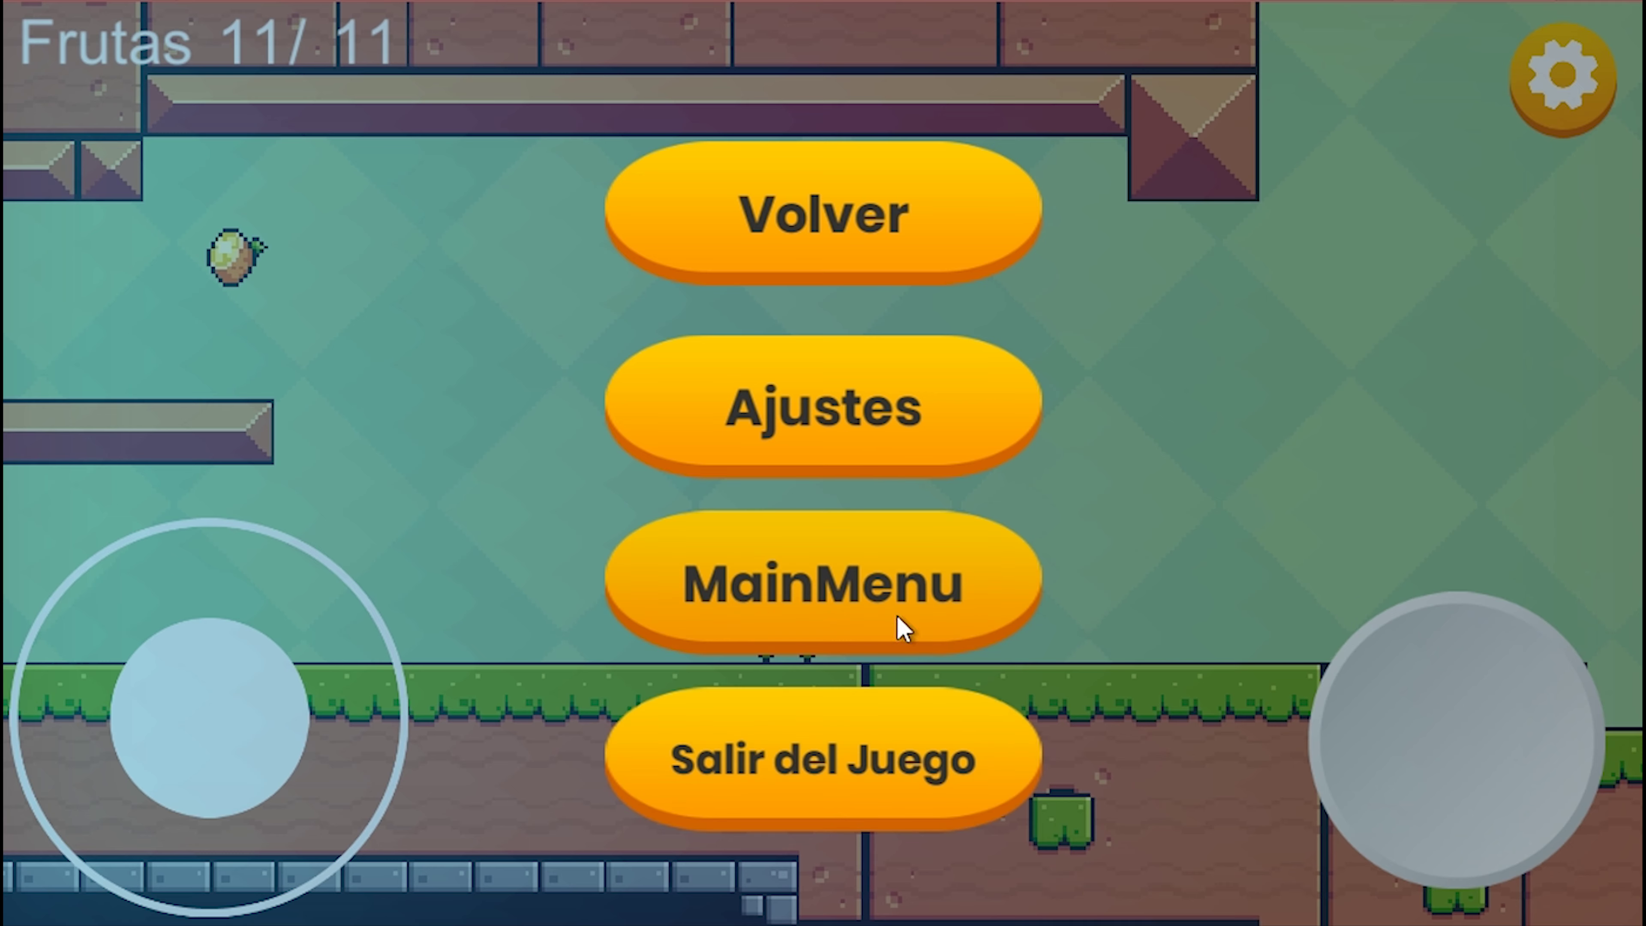
pyautogui.click(991, 591)
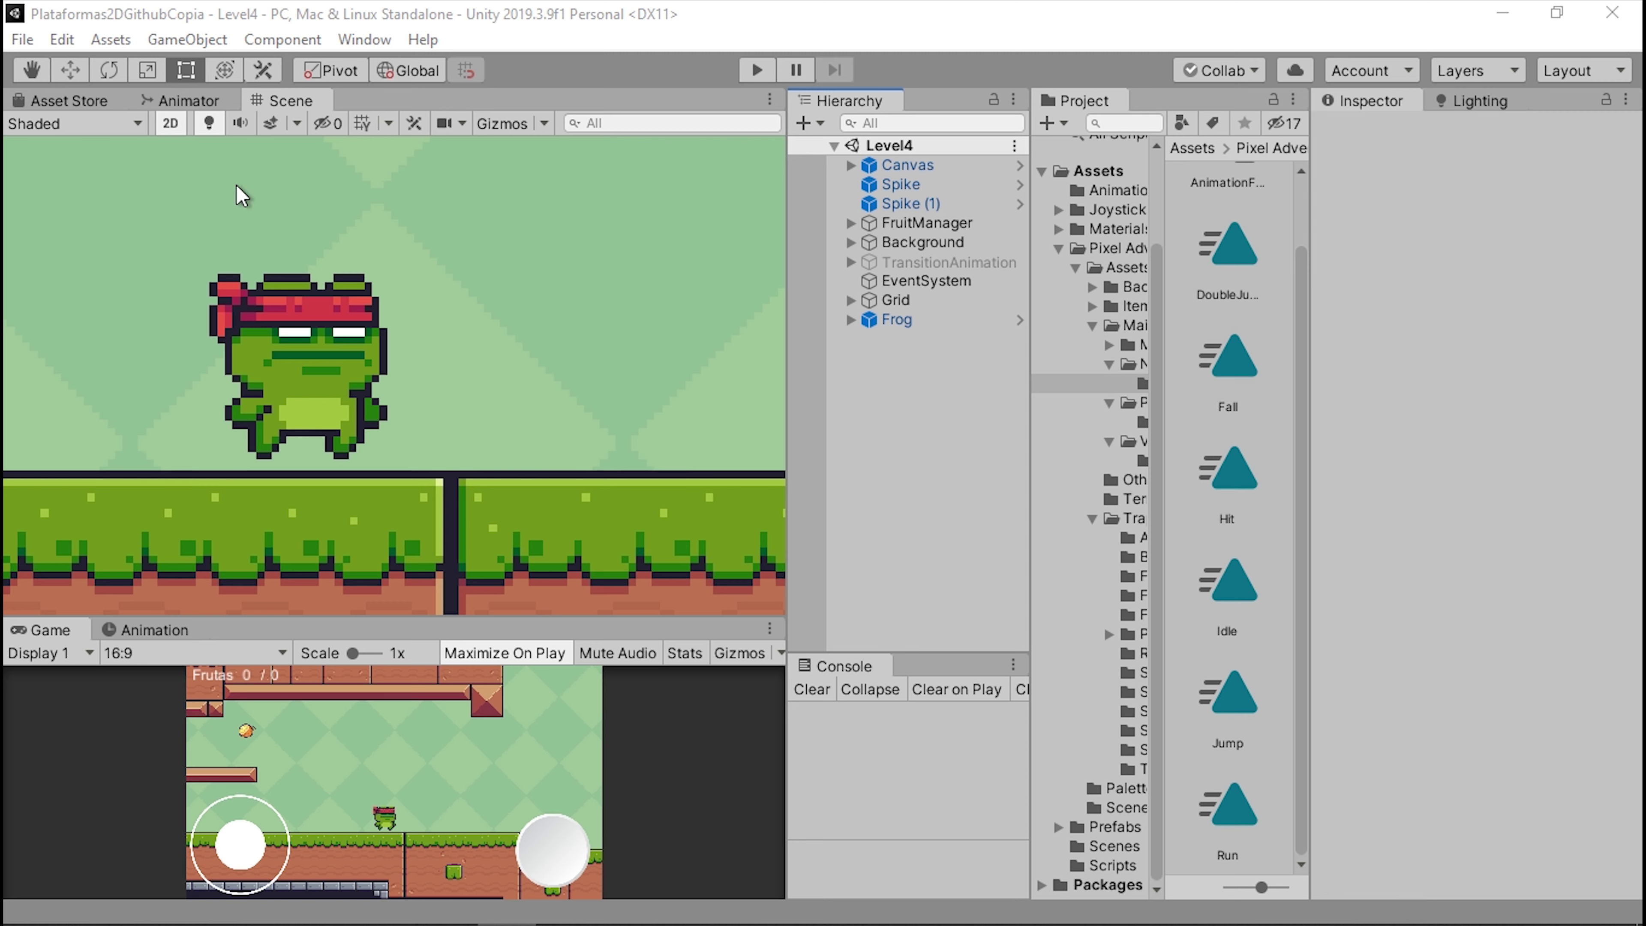
# - Search the Asset Store for 'simple button' and browse the results
pyautogui.click(62, 100)
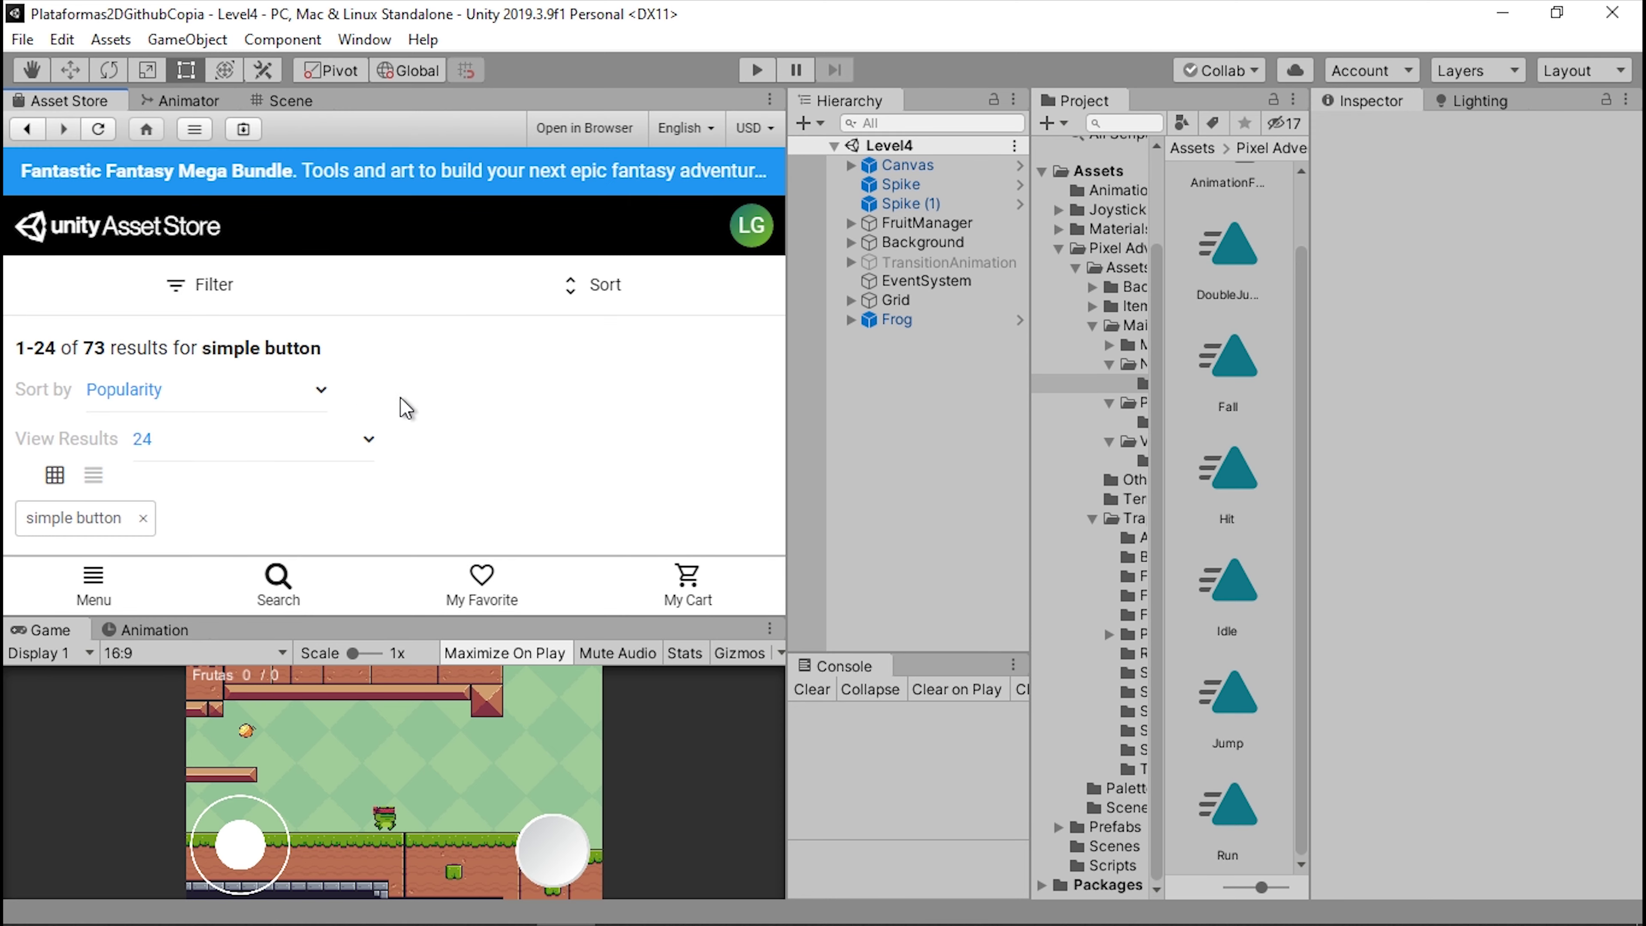
pyautogui.scroll(-4, 438, 390)
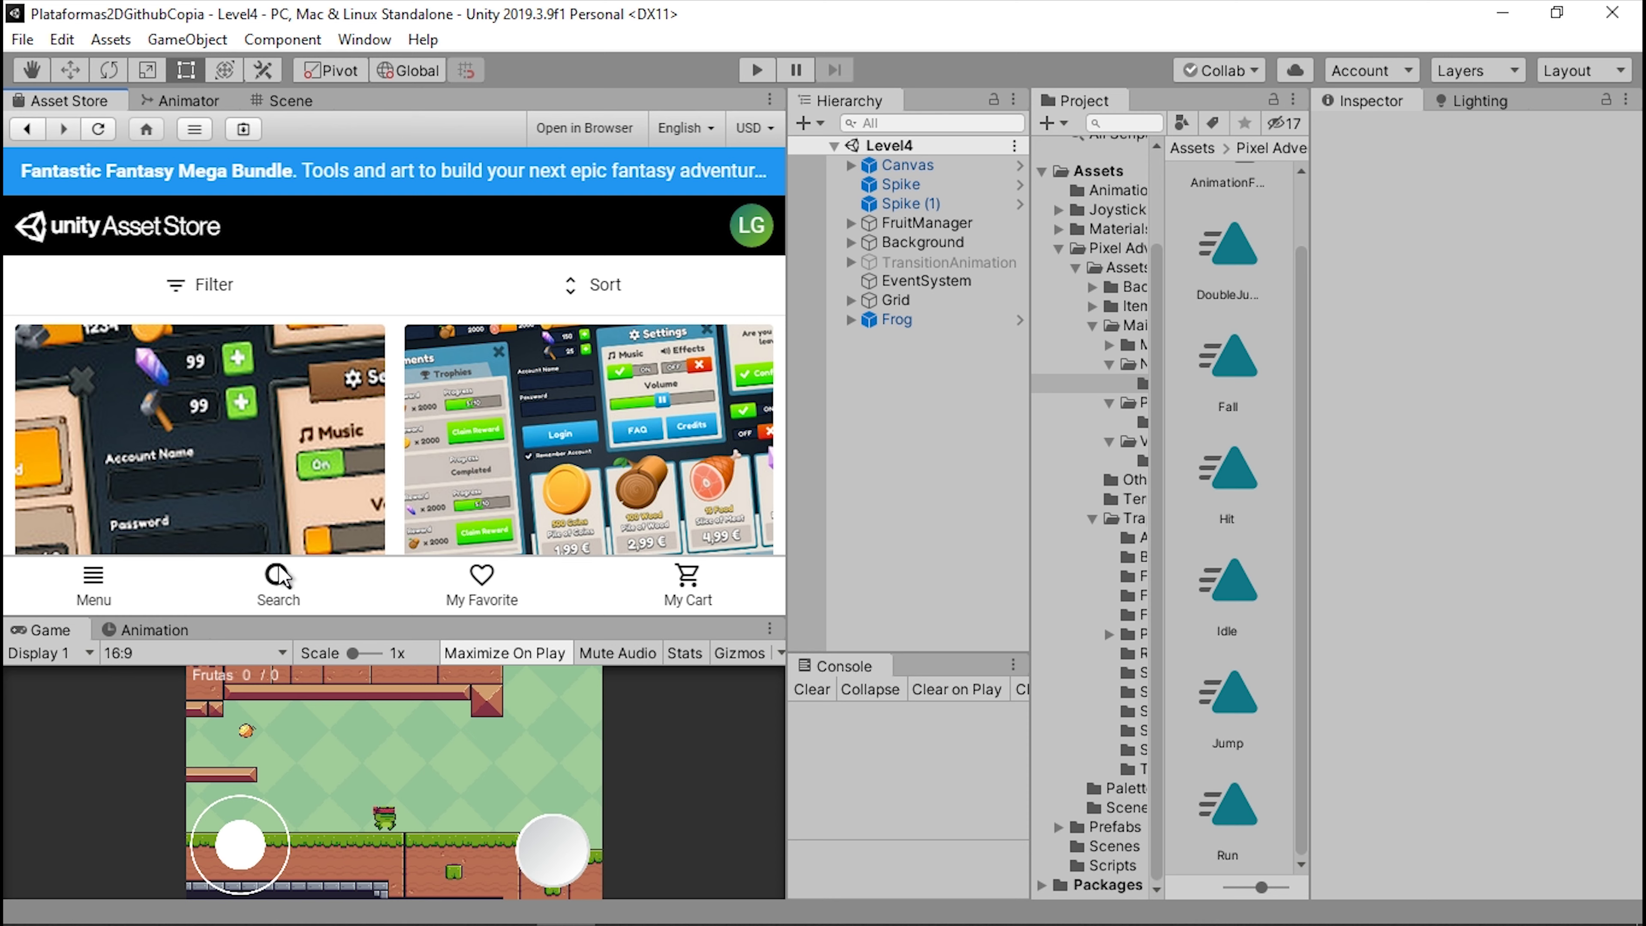
pyautogui.click(278, 576)
pyautogui.write('simple button')
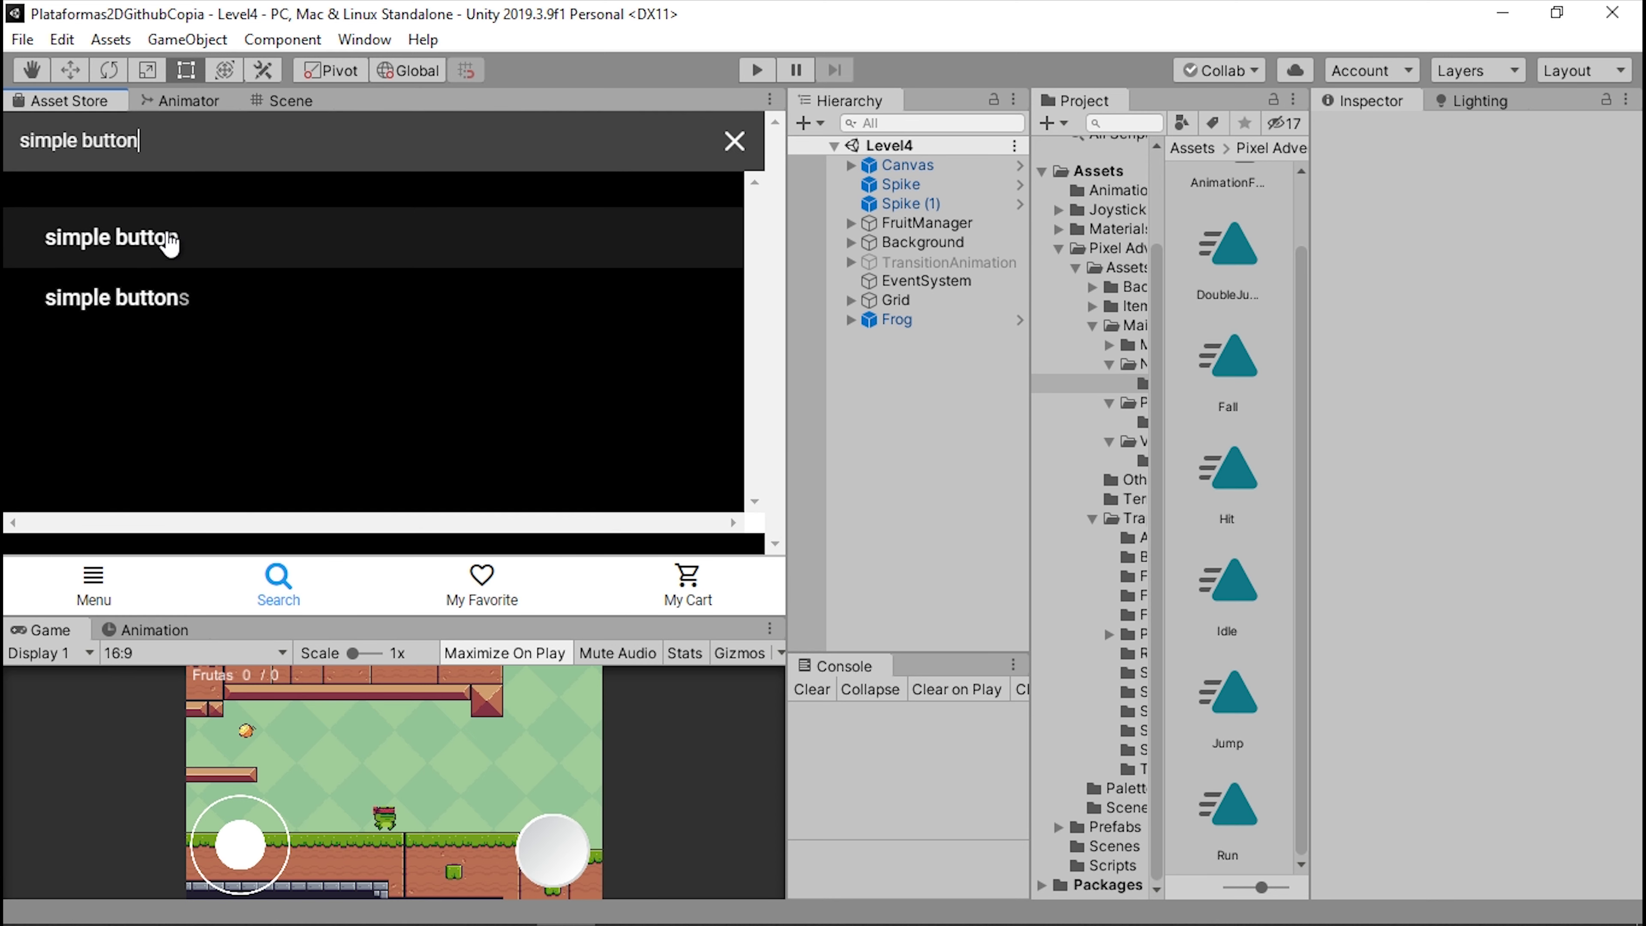
pyautogui.click(168, 240)
pyautogui.scroll(-5, 505, 389)
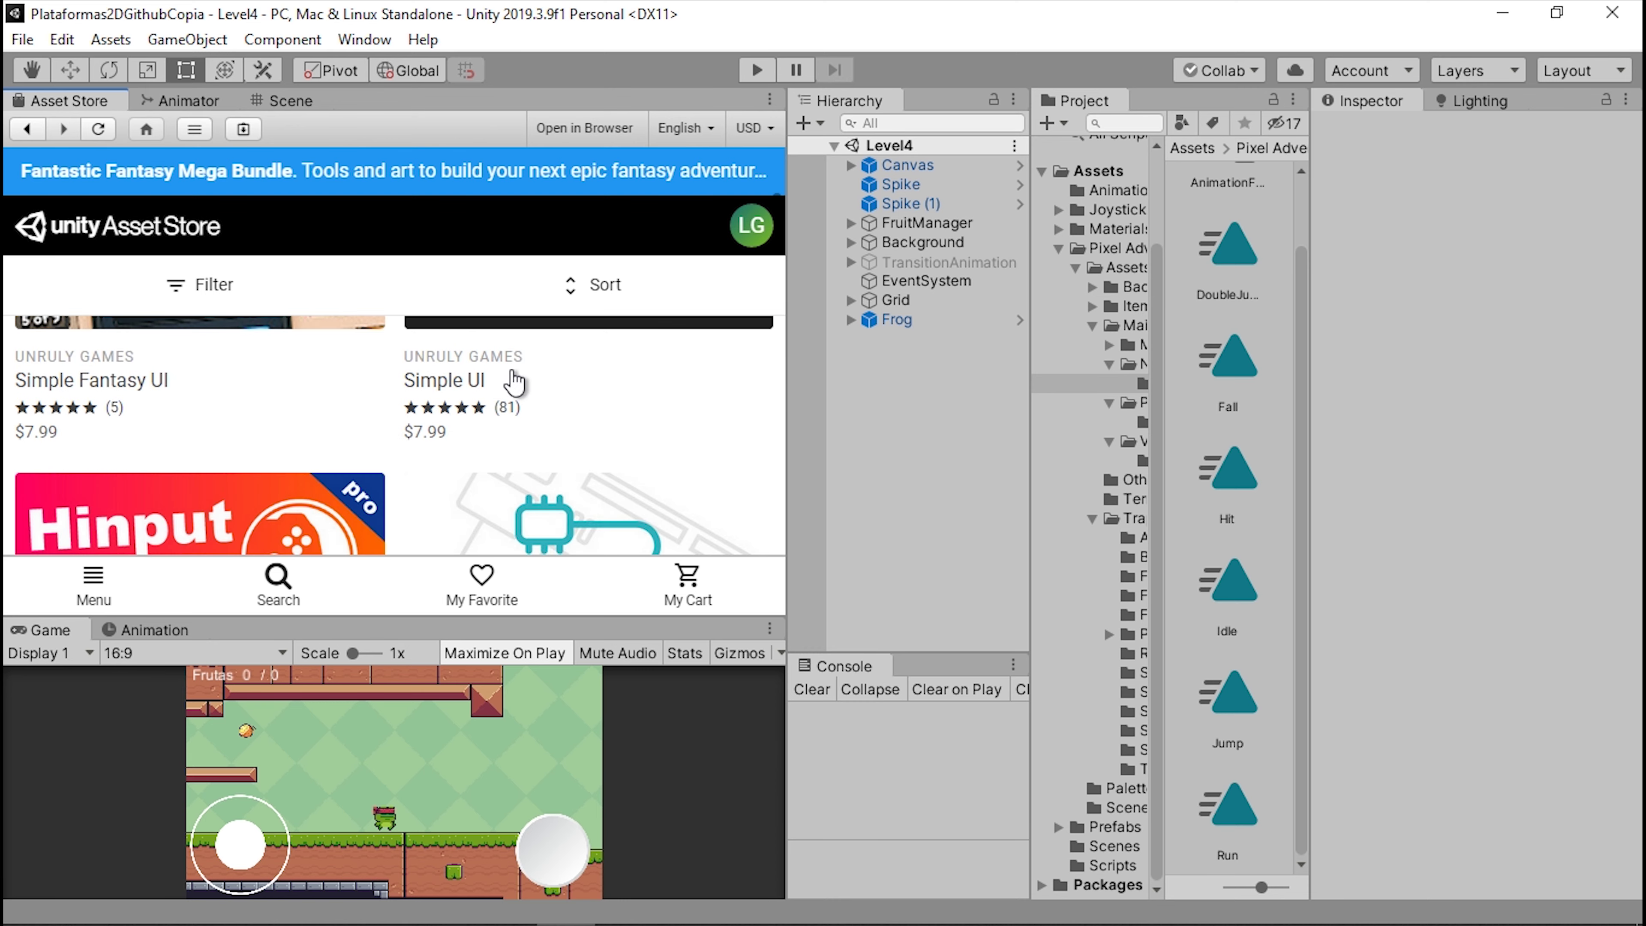
pyautogui.scroll(-3, 514, 381)
pyautogui.scroll(-3, 538, 390)
pyautogui.scroll(-3, 545, 402)
pyautogui.scroll(2, 552, 428)
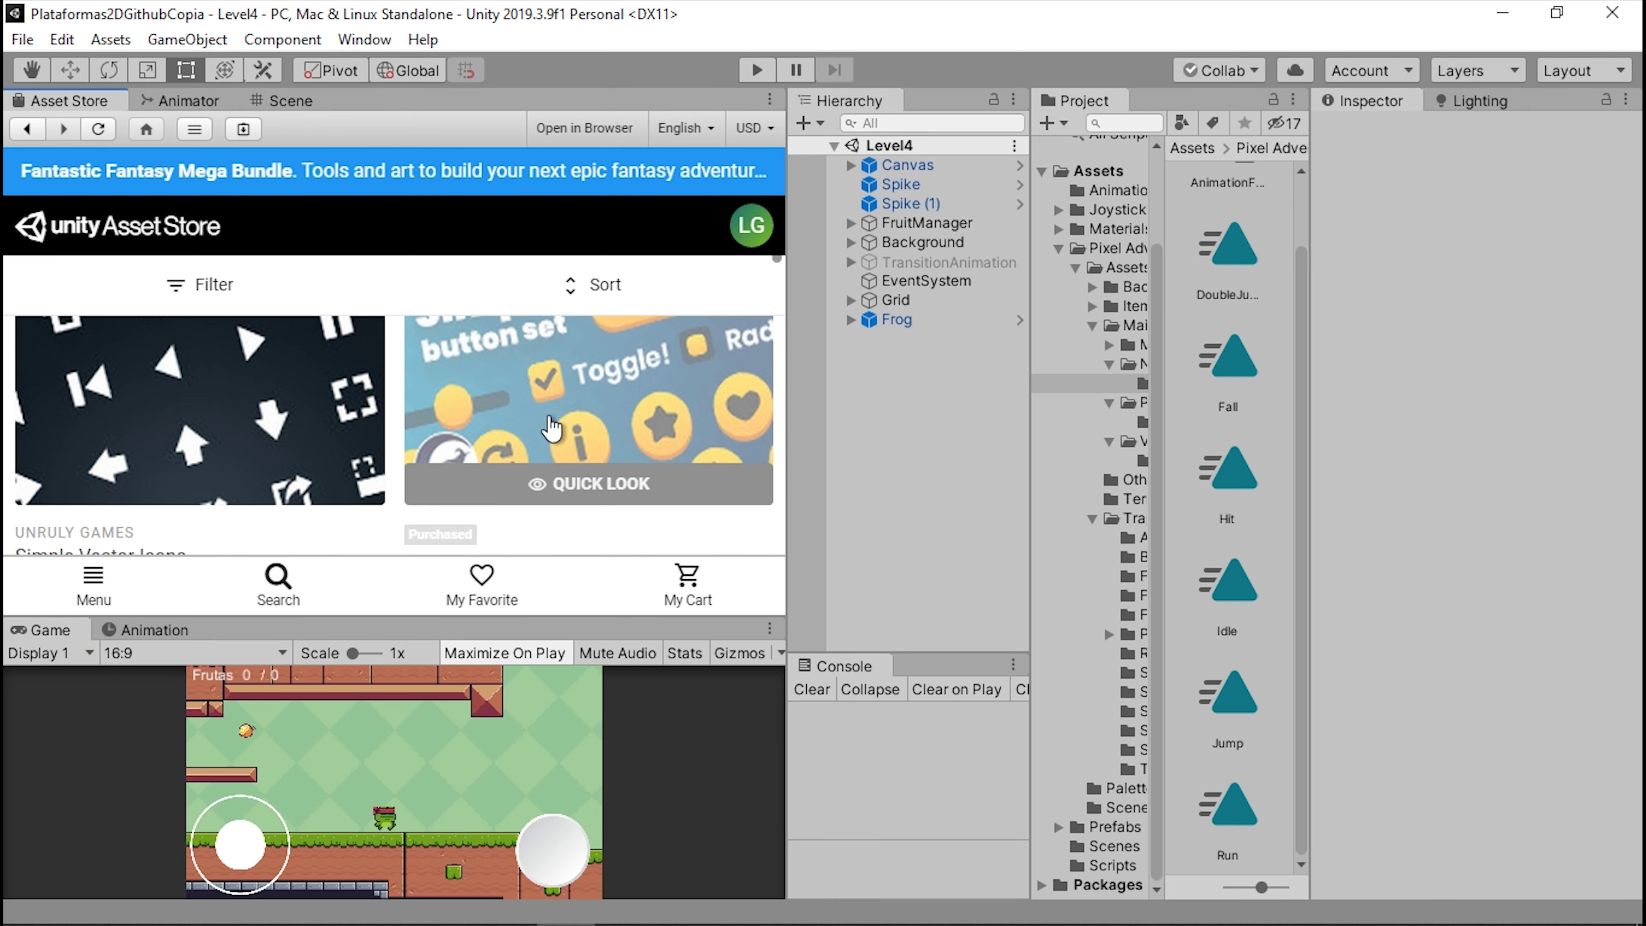
# - Open the free Simple button set product page and click Import
pyautogui.click(493, 424)
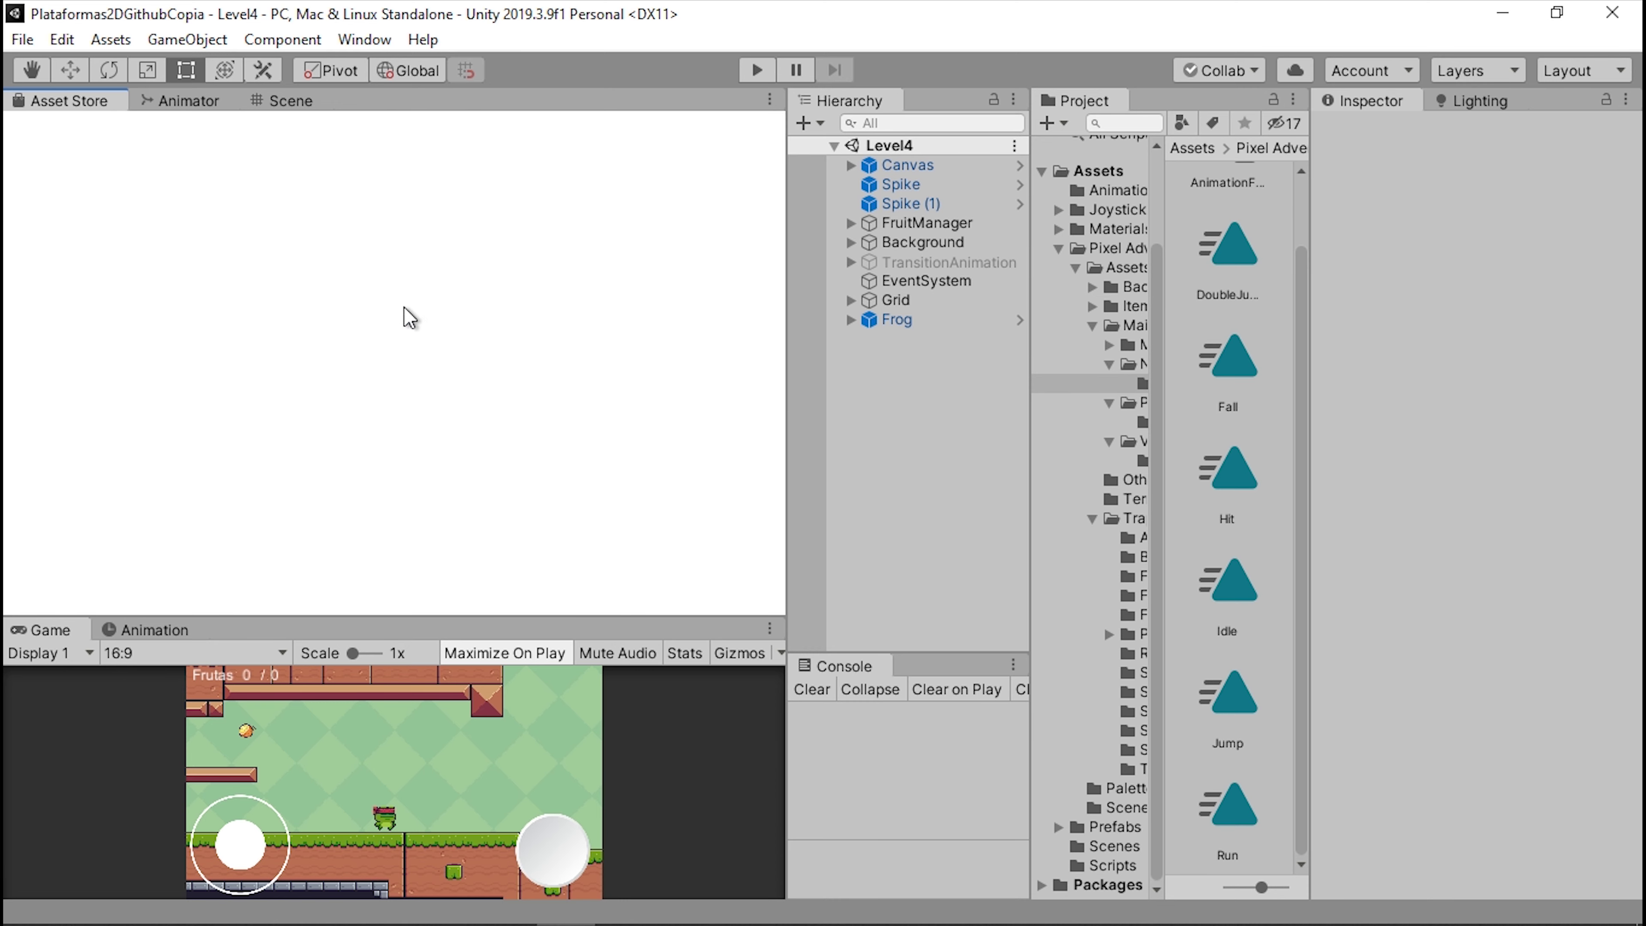
pyautogui.scroll(-2, 415, 454)
pyautogui.scroll(-2, 506, 466)
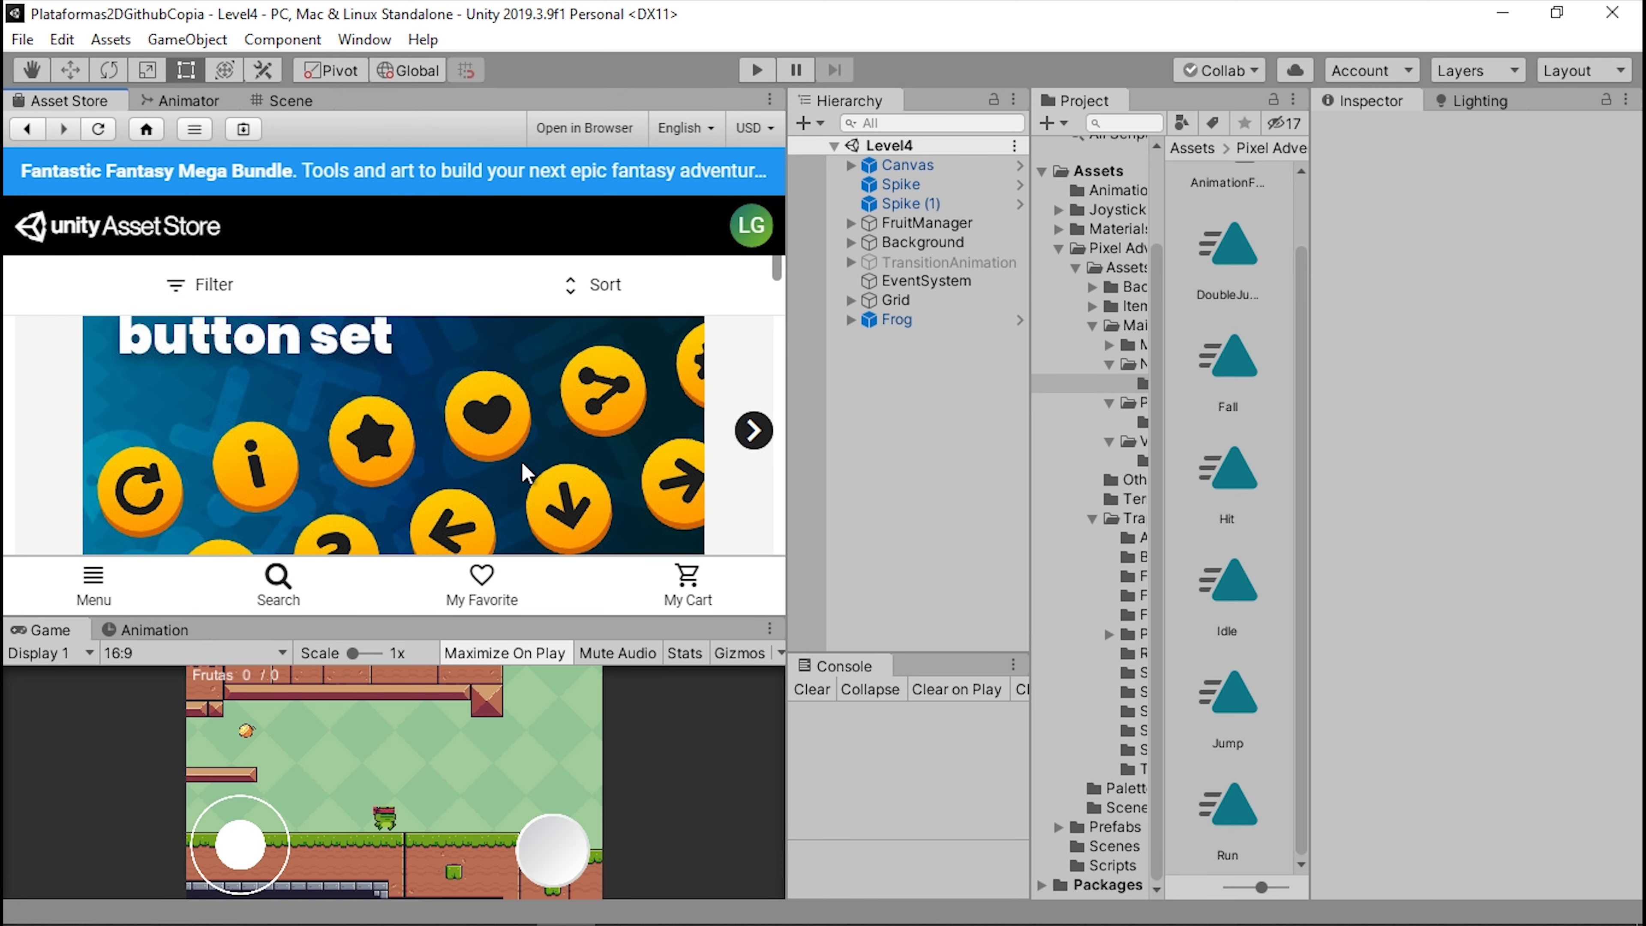
pyautogui.scroll(-2, 551, 447)
pyautogui.scroll(3, 388, 466)
pyautogui.scroll(-2, 424, 481)
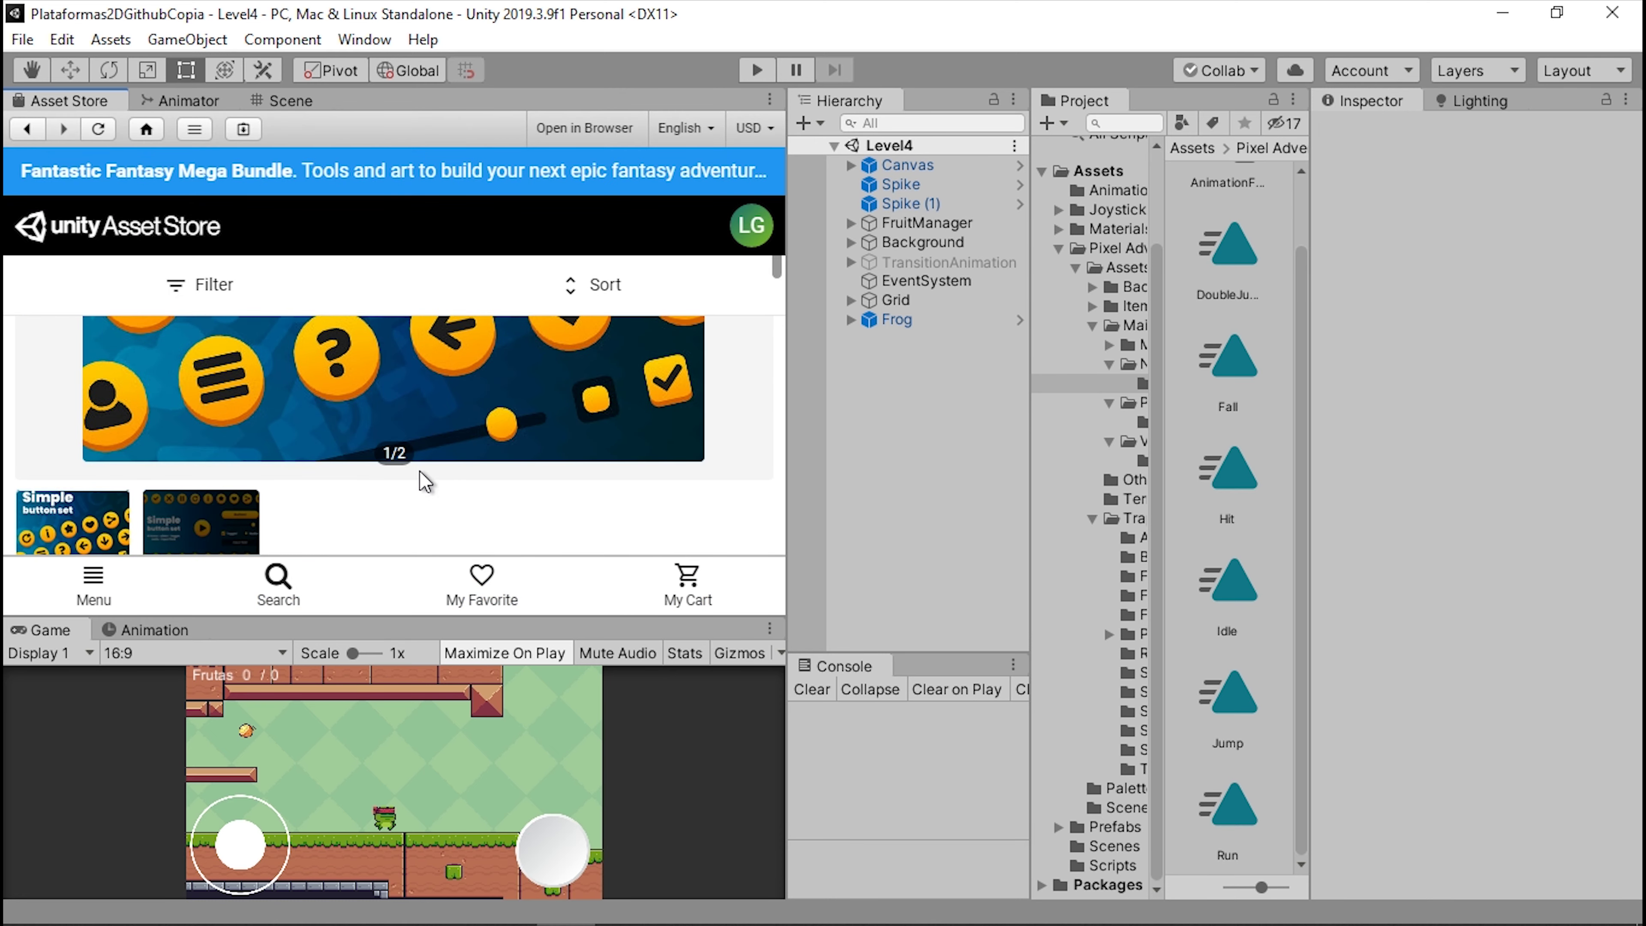
pyautogui.scroll(-3, 508, 466)
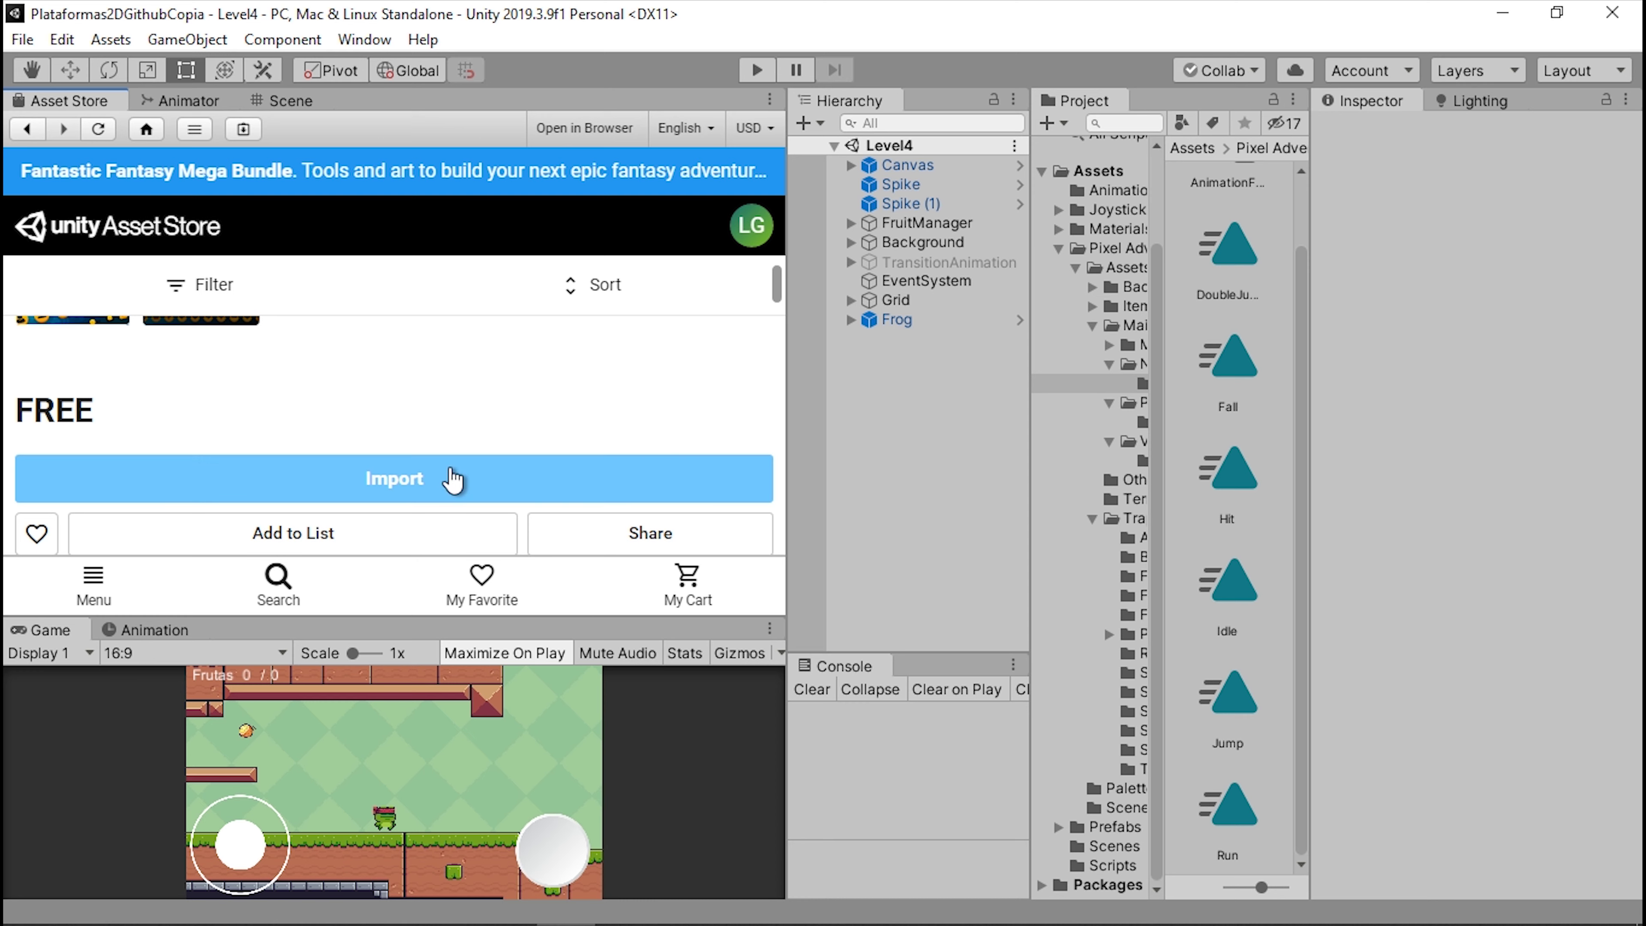
pyautogui.scroll(3, 475, 413)
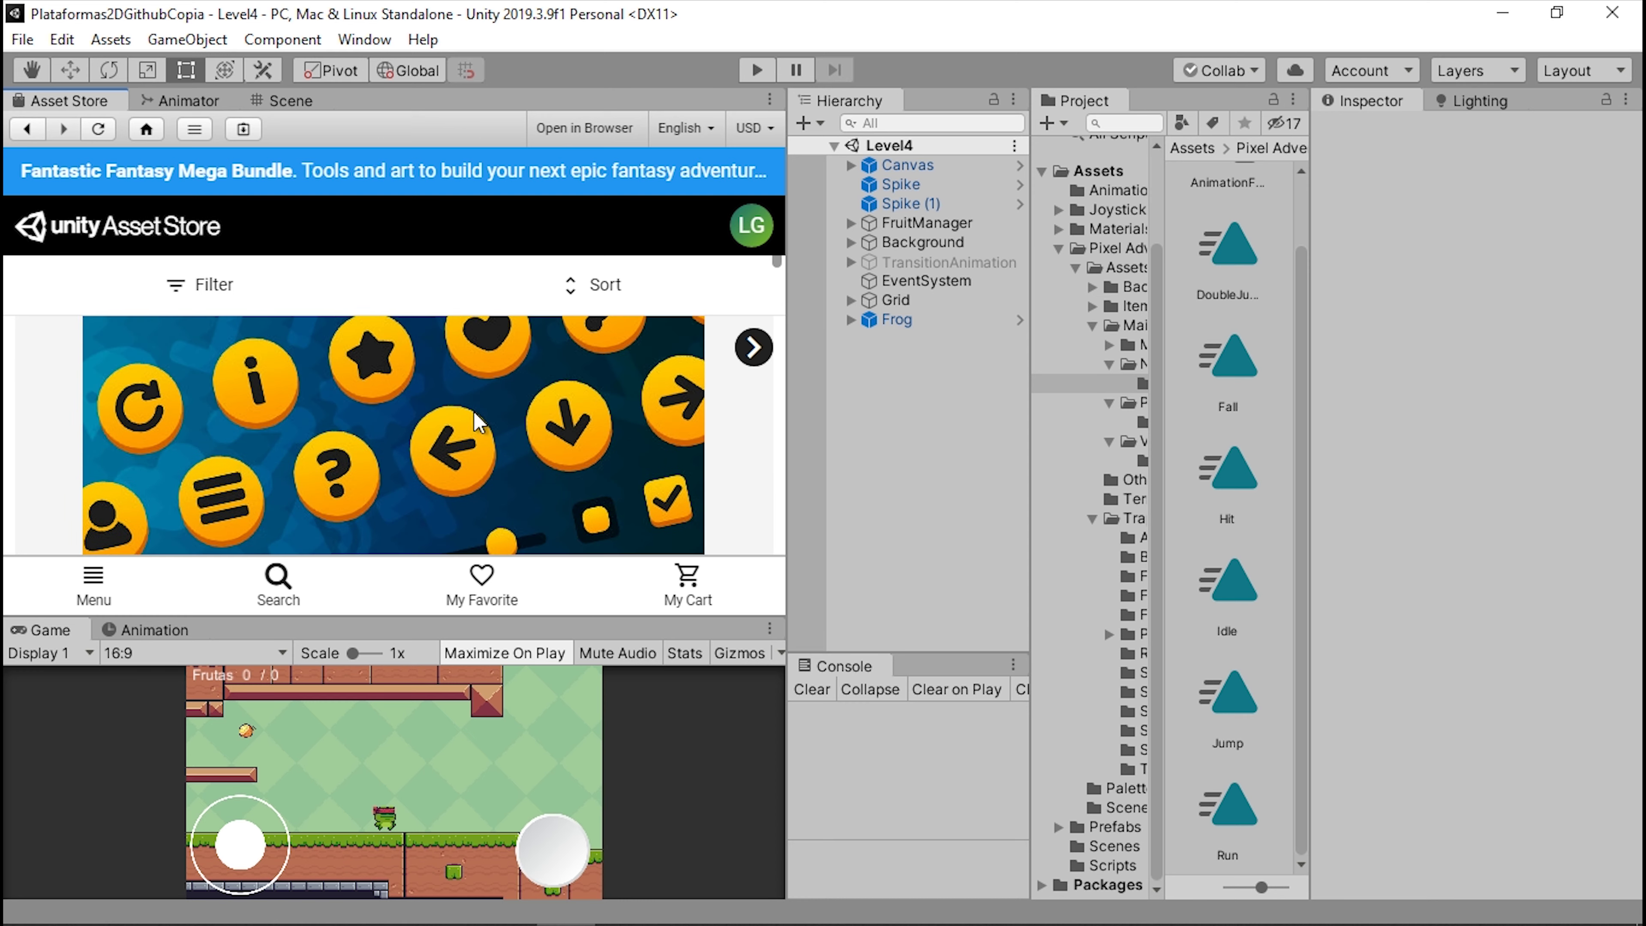
pyautogui.scroll(-3, 462, 415)
pyautogui.scroll(-2, 412, 416)
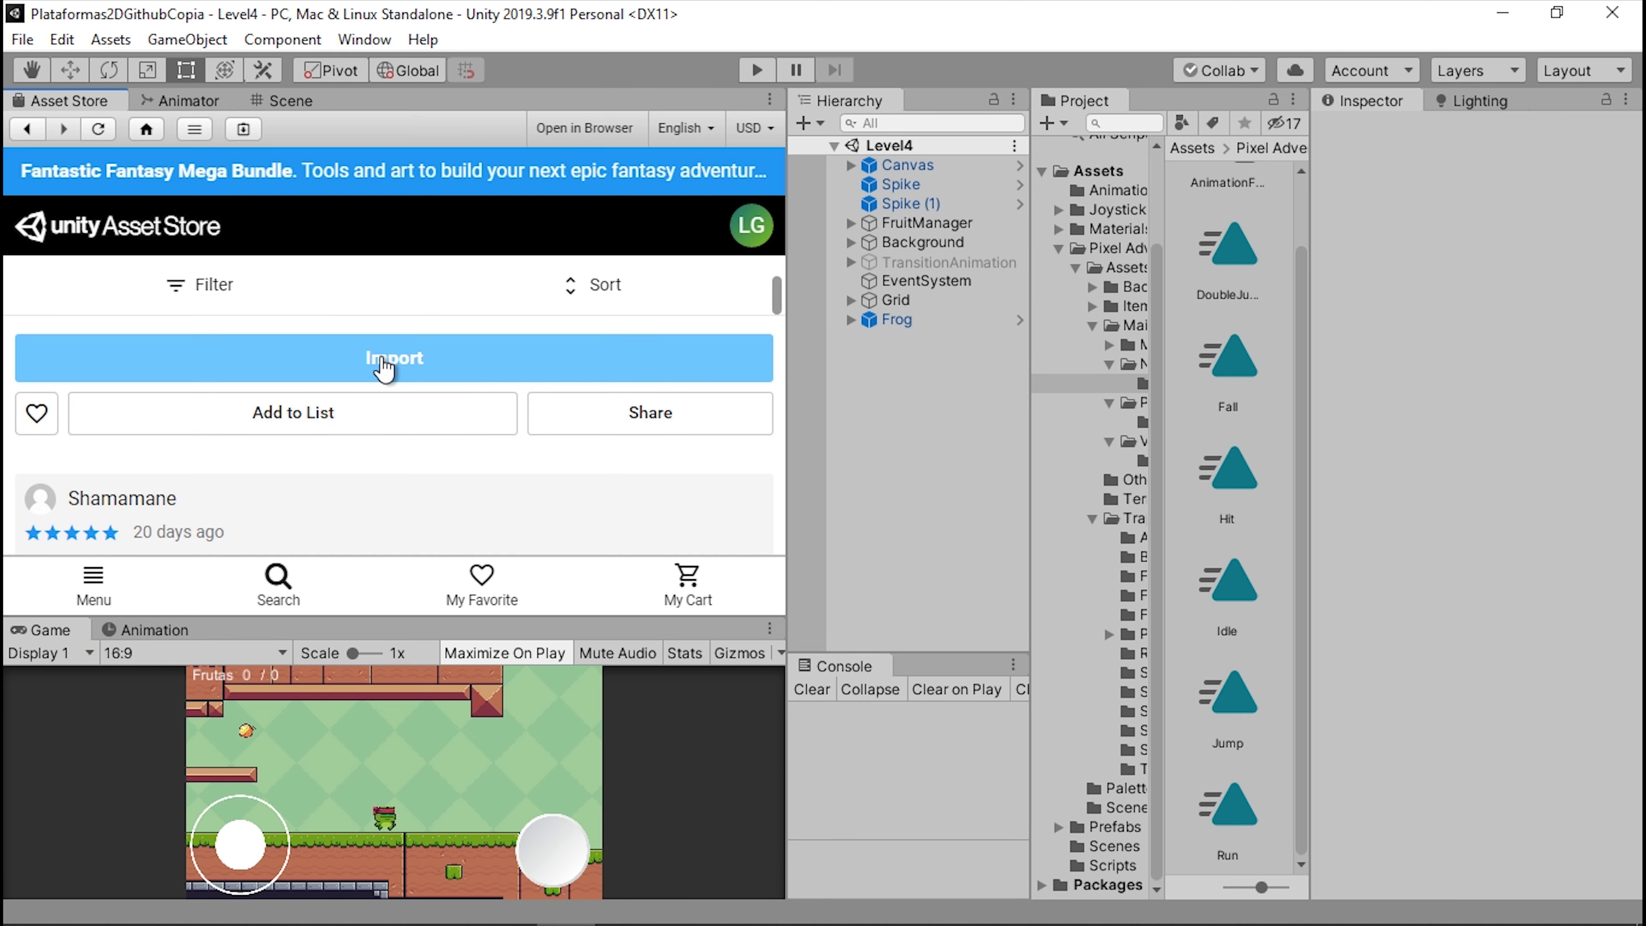
pyautogui.click(338, 357)
pyautogui.click(491, 350)
pyautogui.scroll(2, 418, 363)
# - Import all files of the Simple Button Set package
pyautogui.click(448, 483)
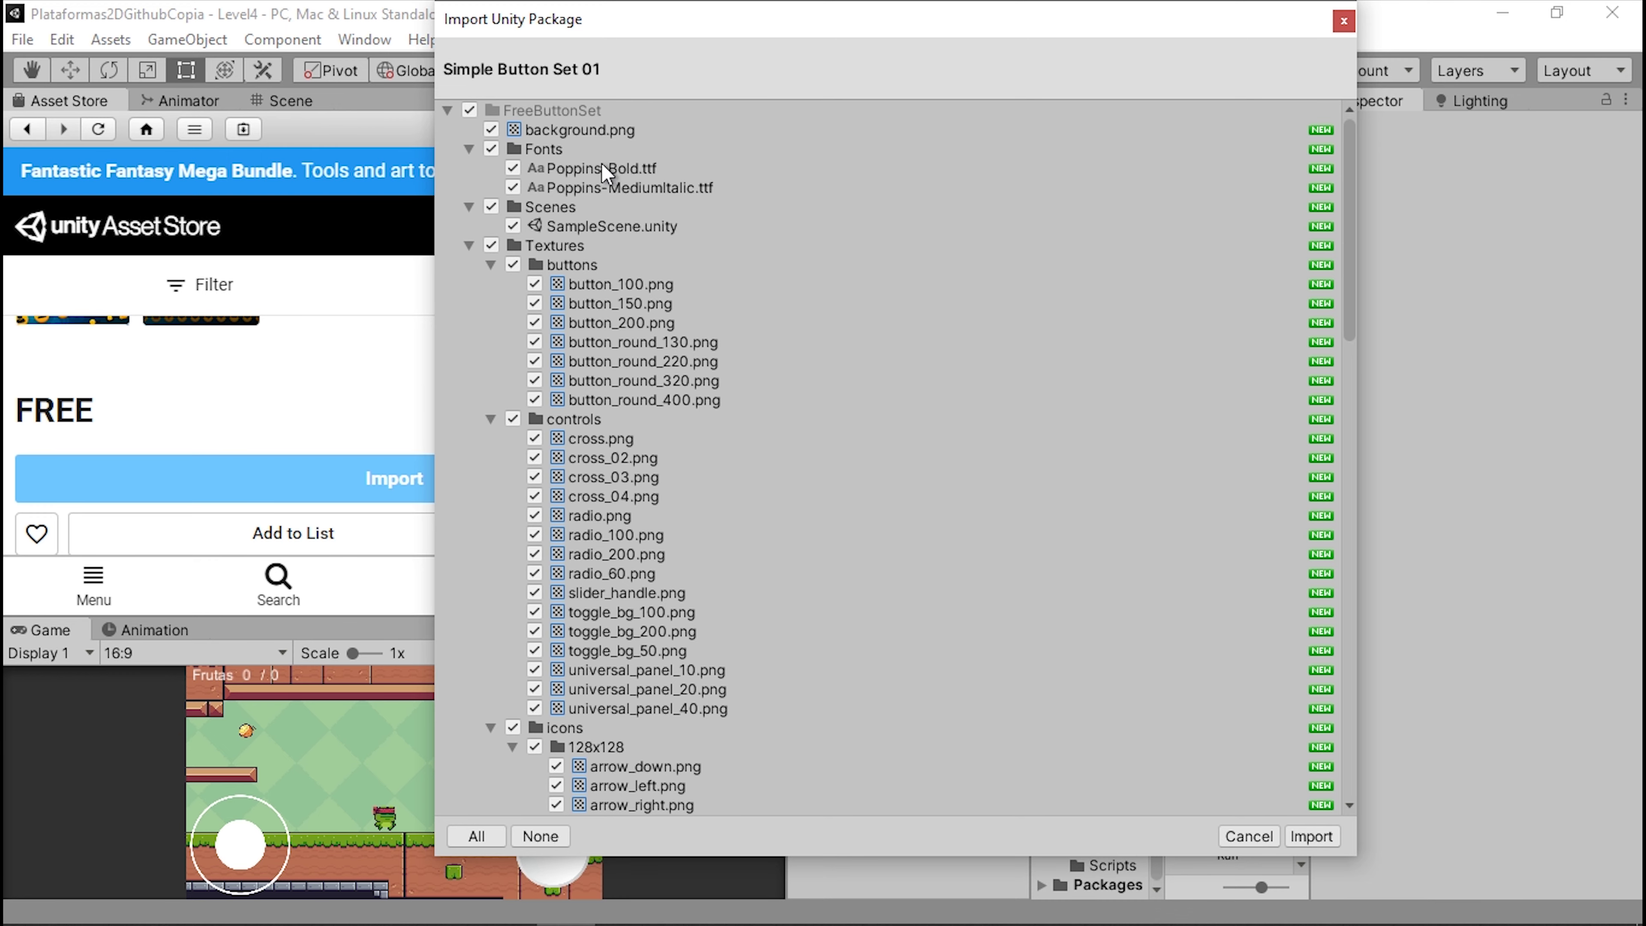
pyautogui.scroll(-3, 1315, 778)
pyautogui.click(1312, 834)
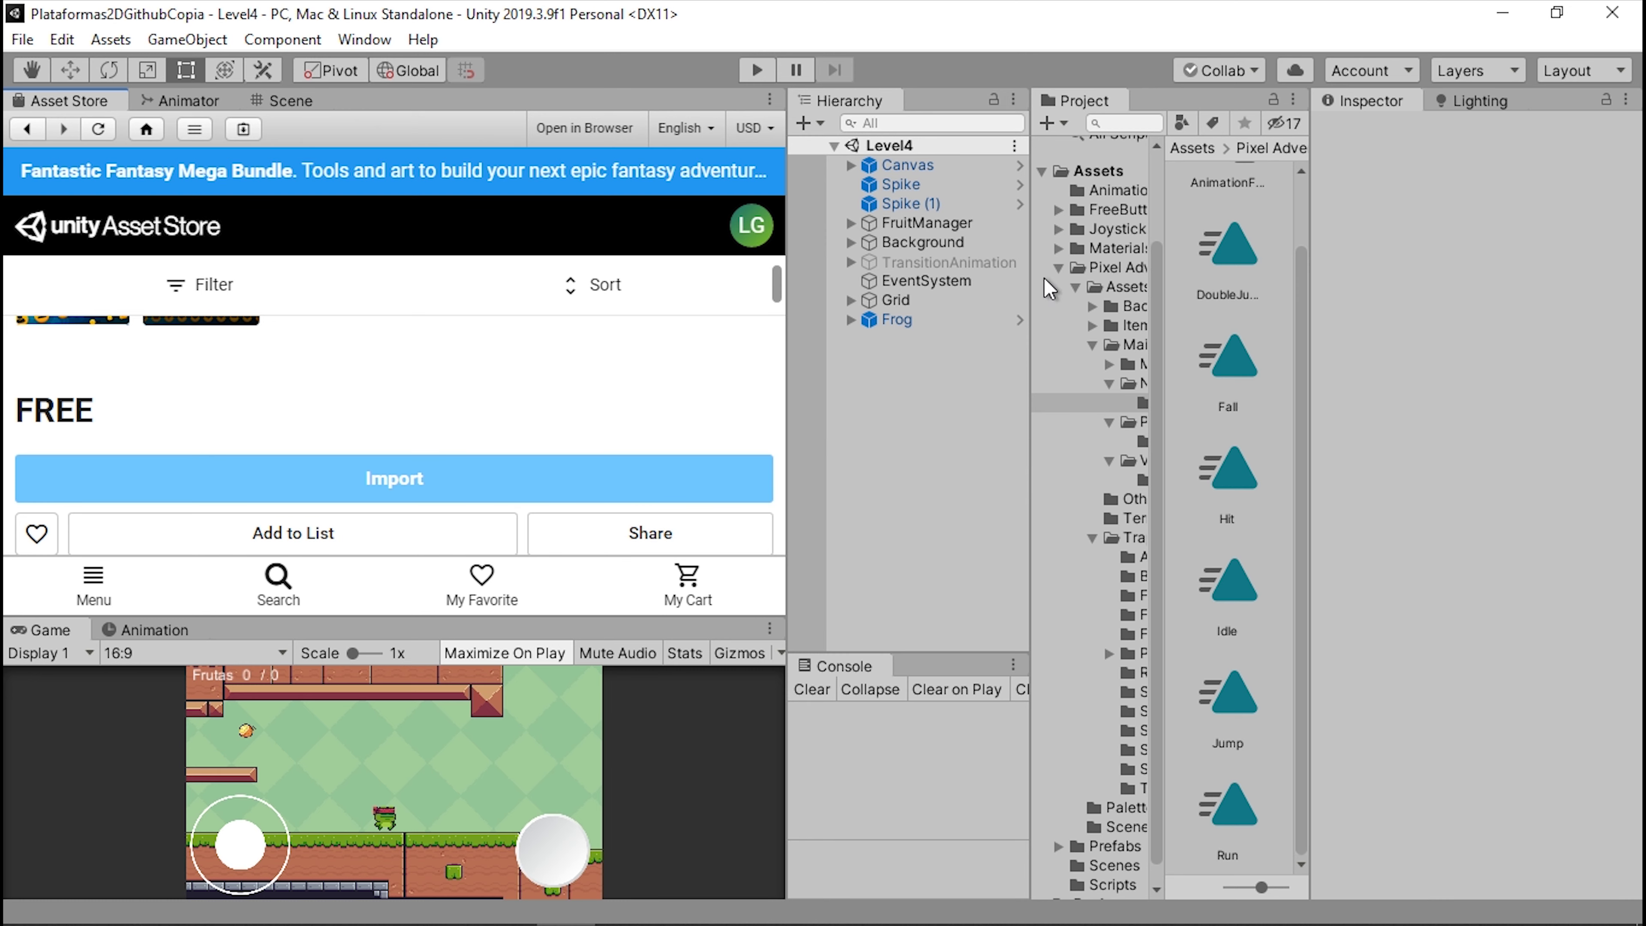
# - Browse the FreeButtonSet Fonts, Scenes, Textures/buttons and icons/32x32 folders
pyautogui.click(1105, 214)
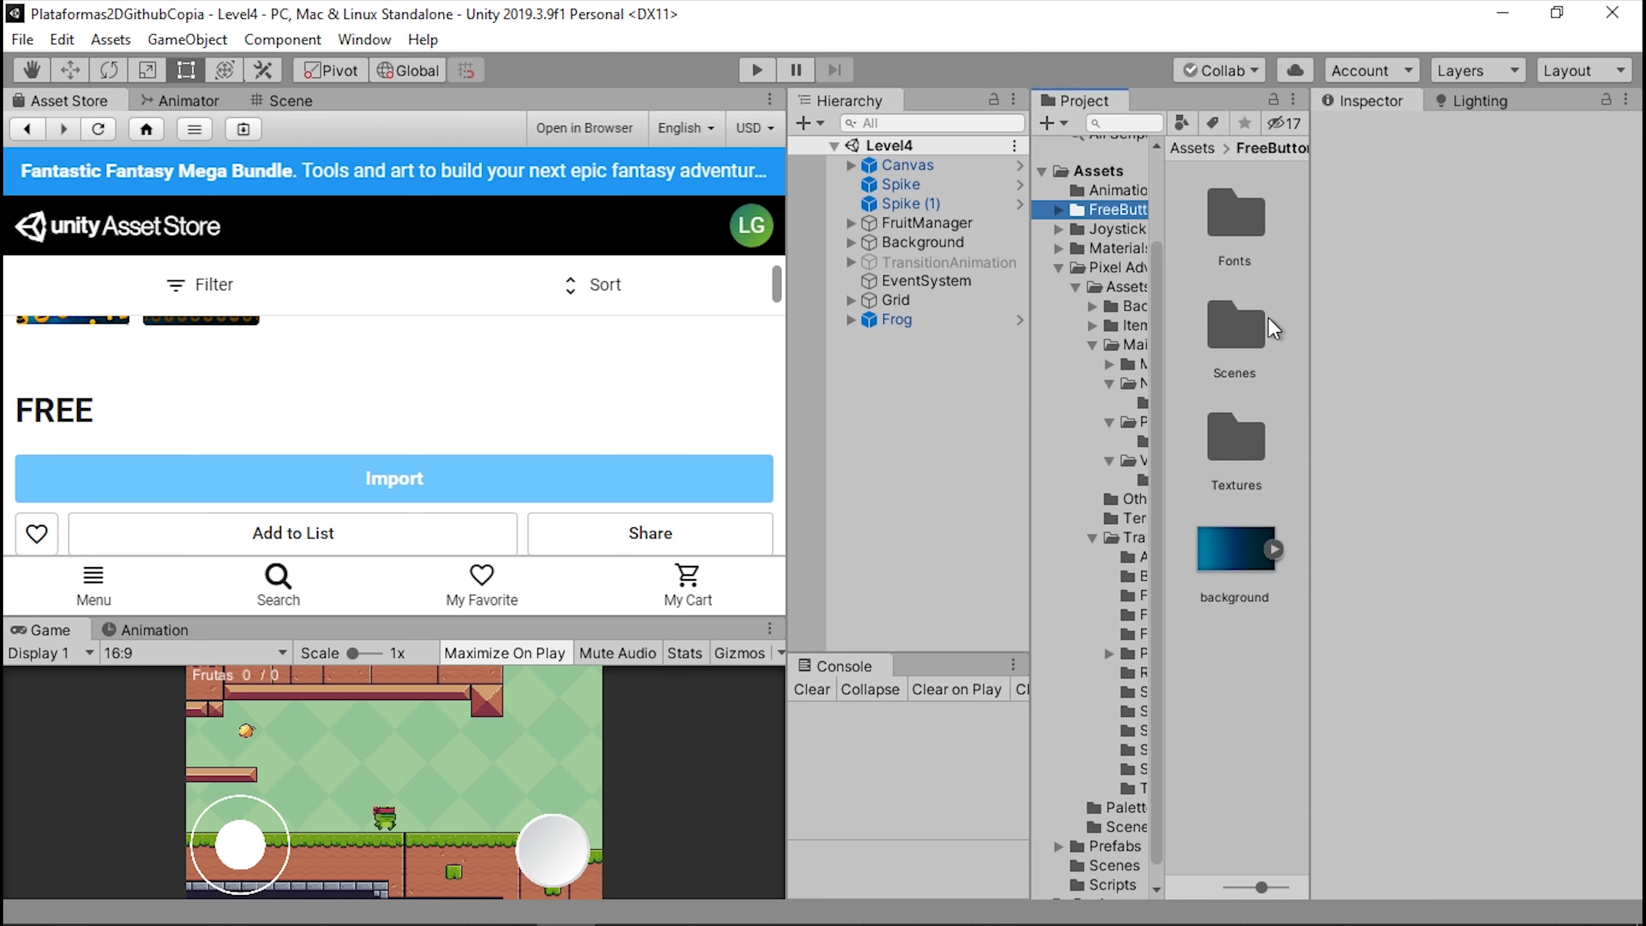
pyautogui.click(1218, 565)
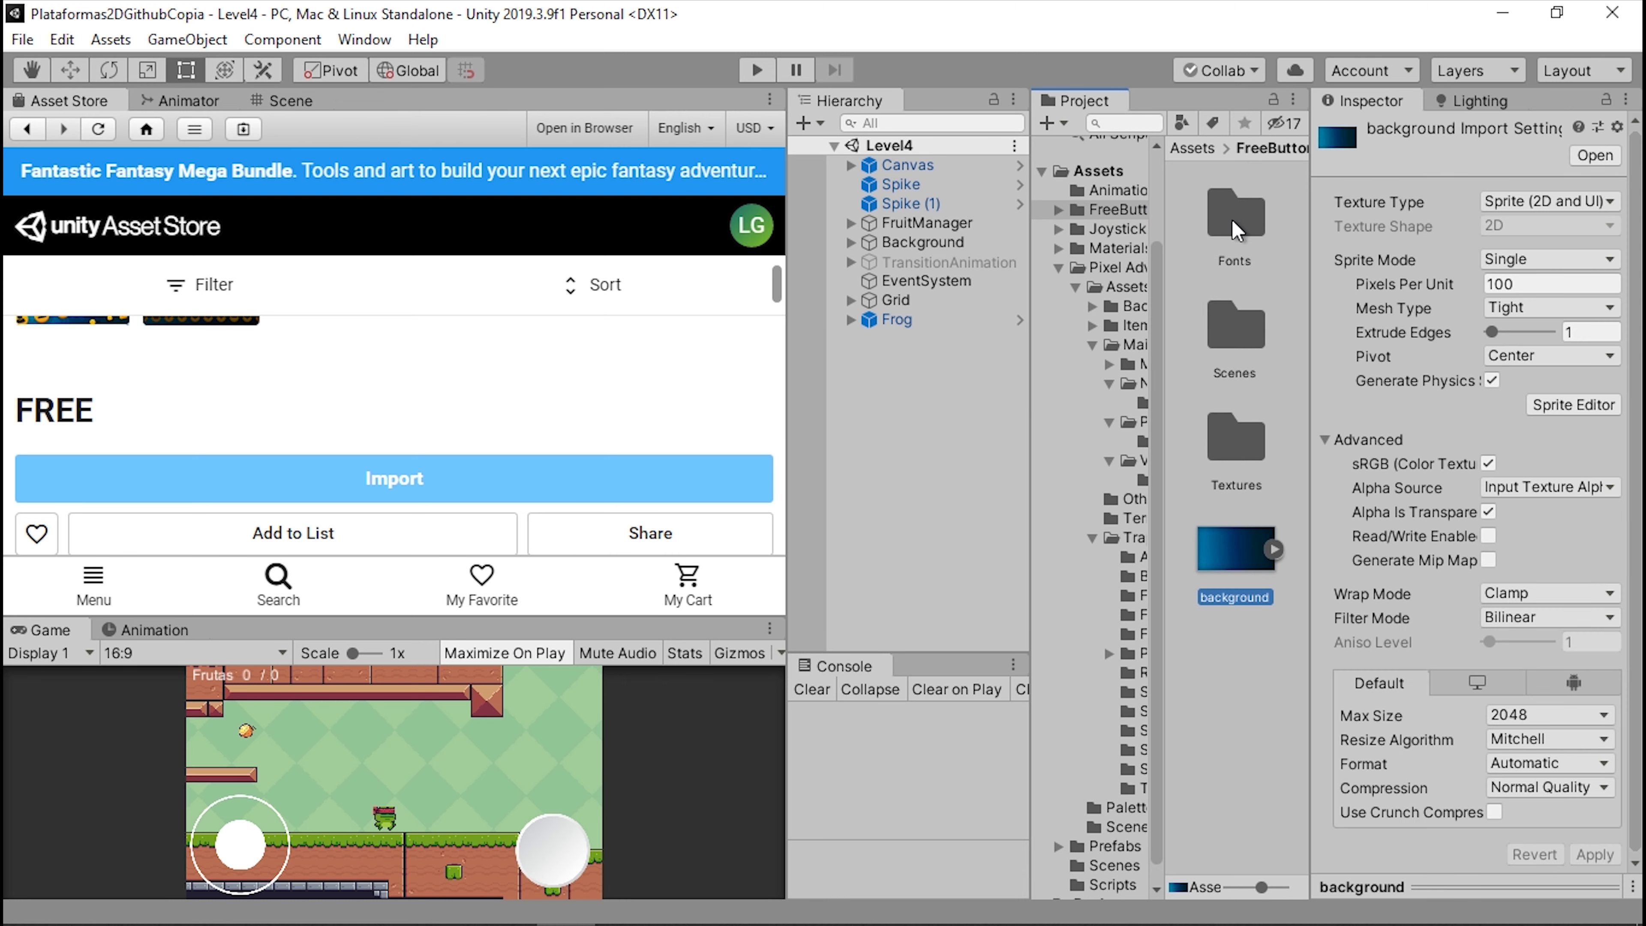
pyautogui.doubleClick(1234, 230)
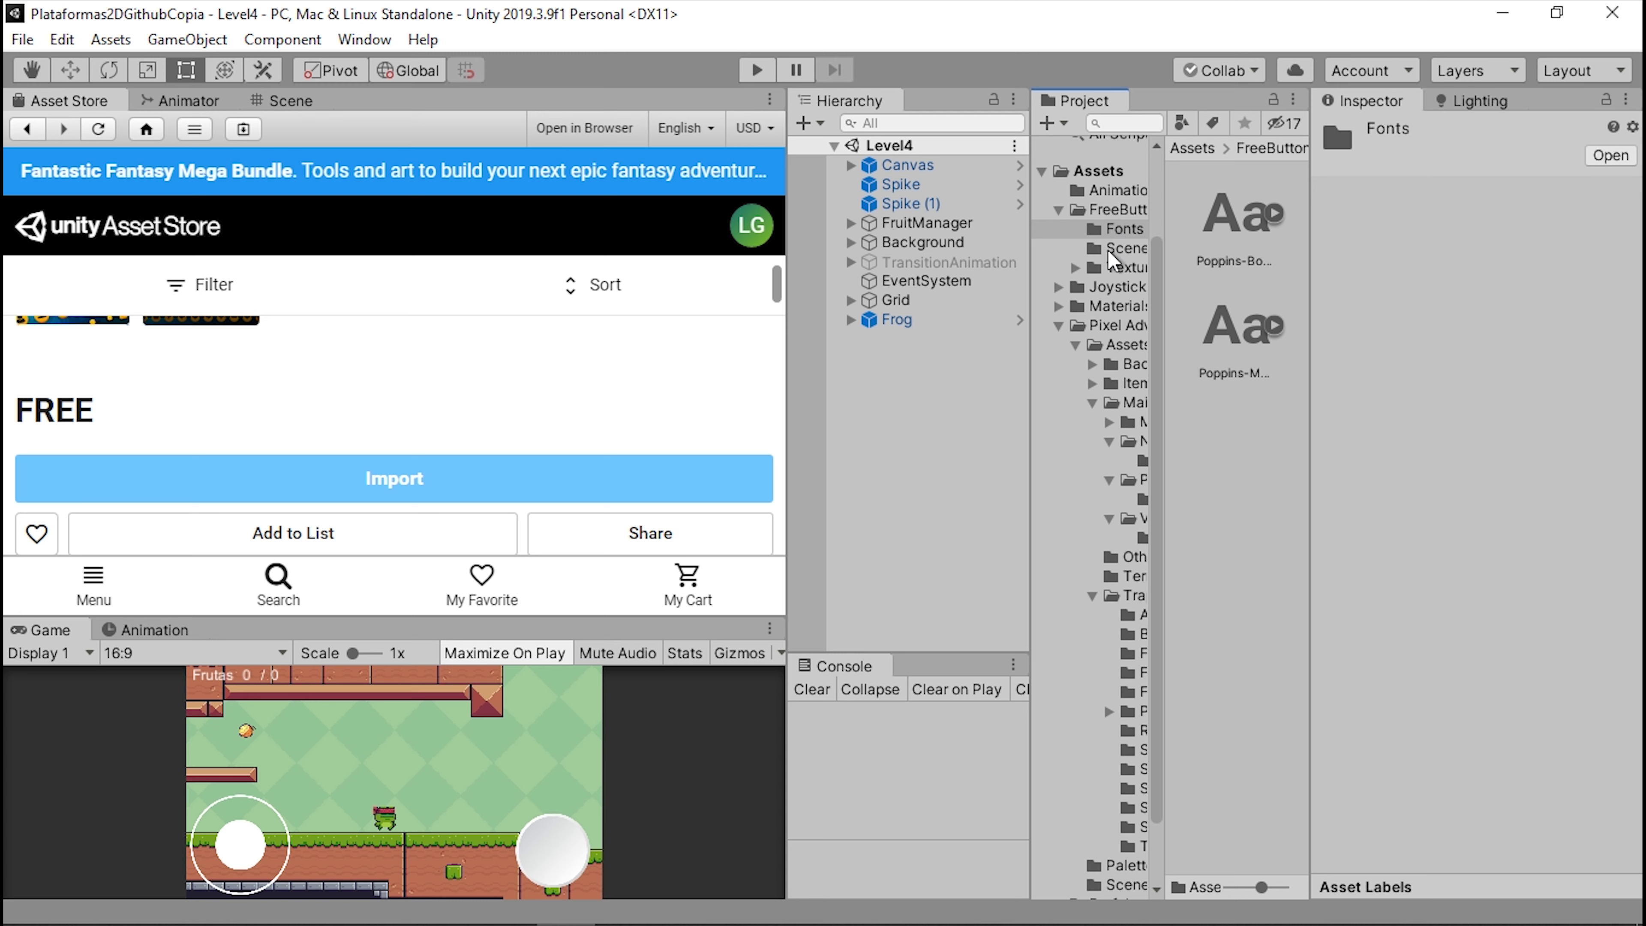
pyautogui.click(1109, 249)
pyautogui.click(1115, 209)
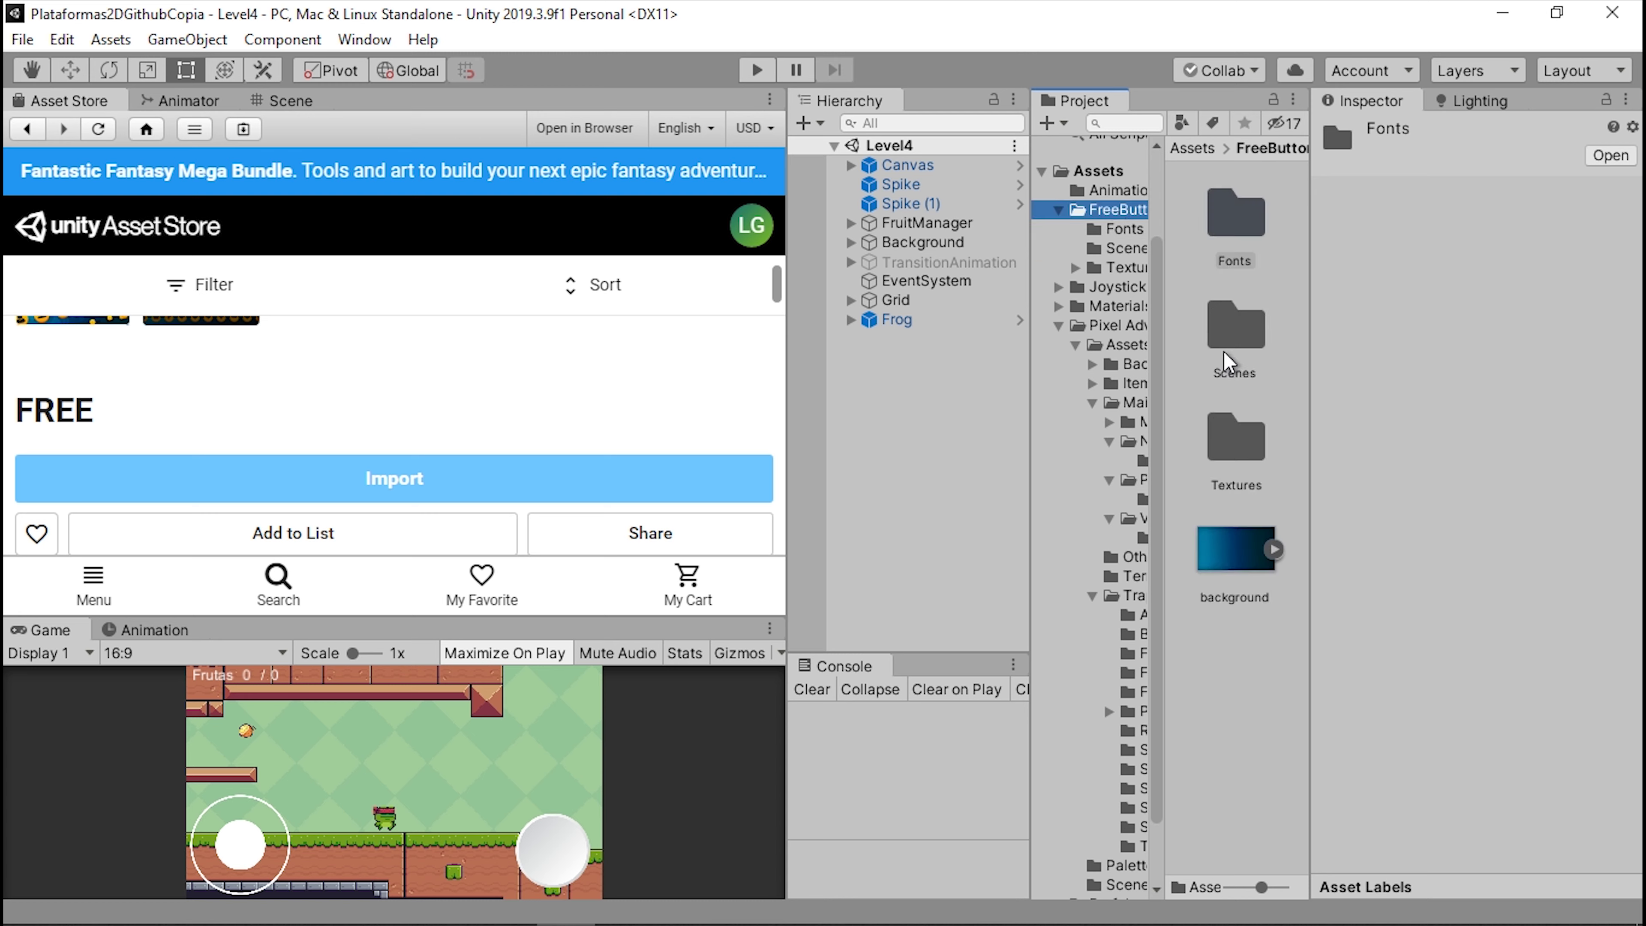
pyautogui.doubleClick(1236, 437)
pyautogui.doubleClick(1235, 214)
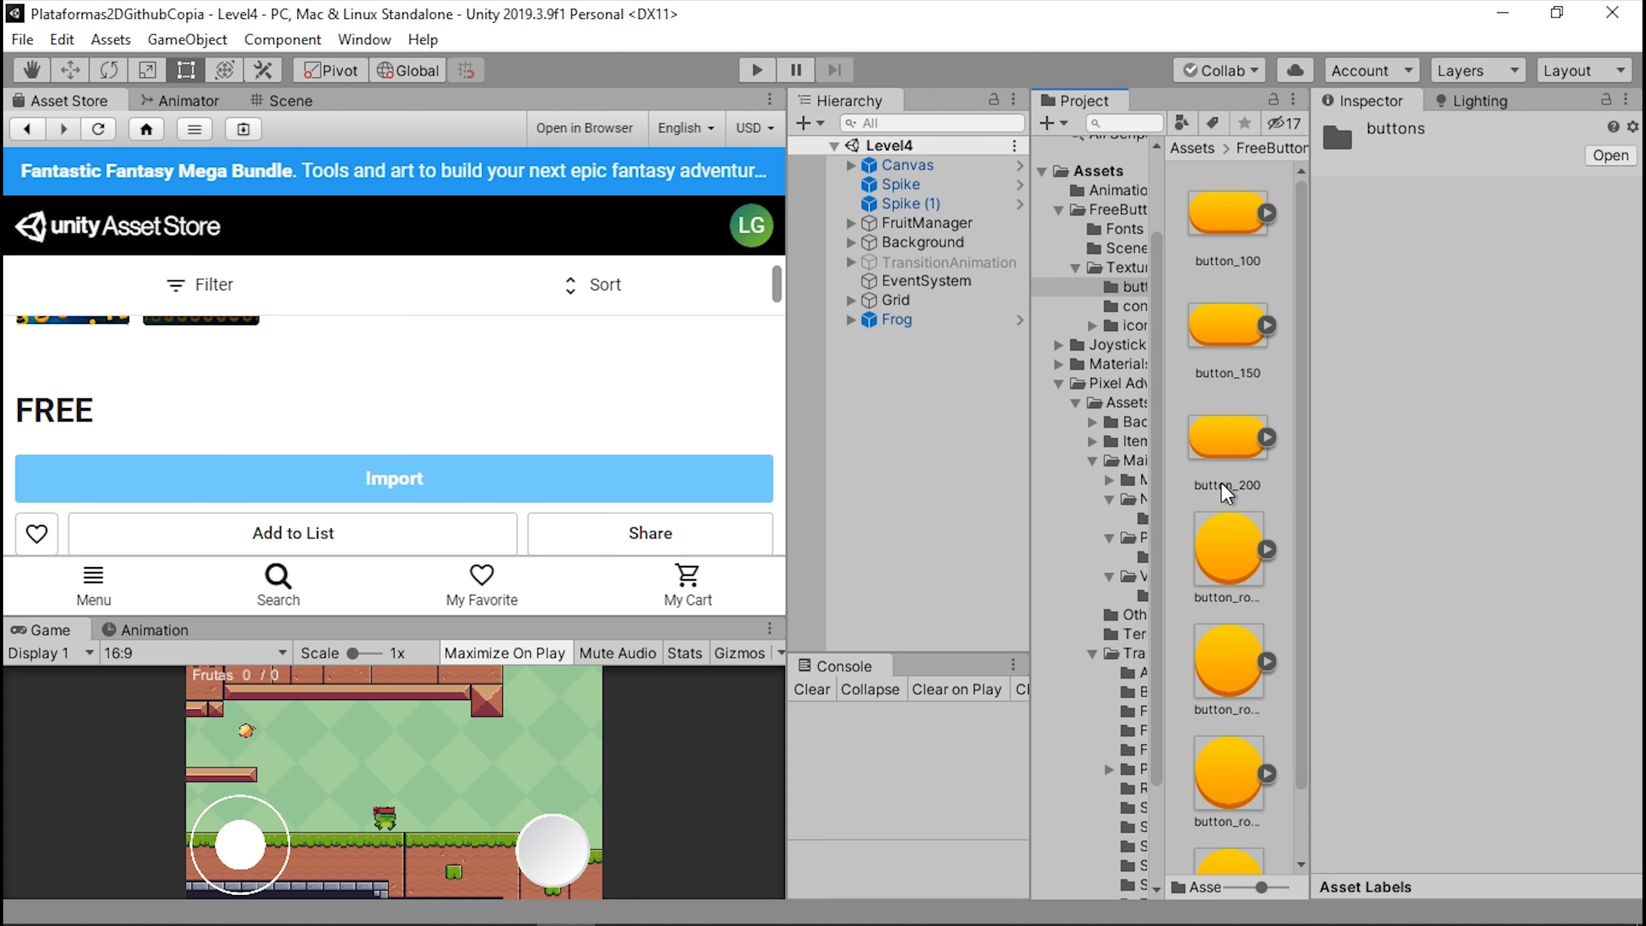
pyautogui.click(1134, 306)
pyautogui.click(1134, 324)
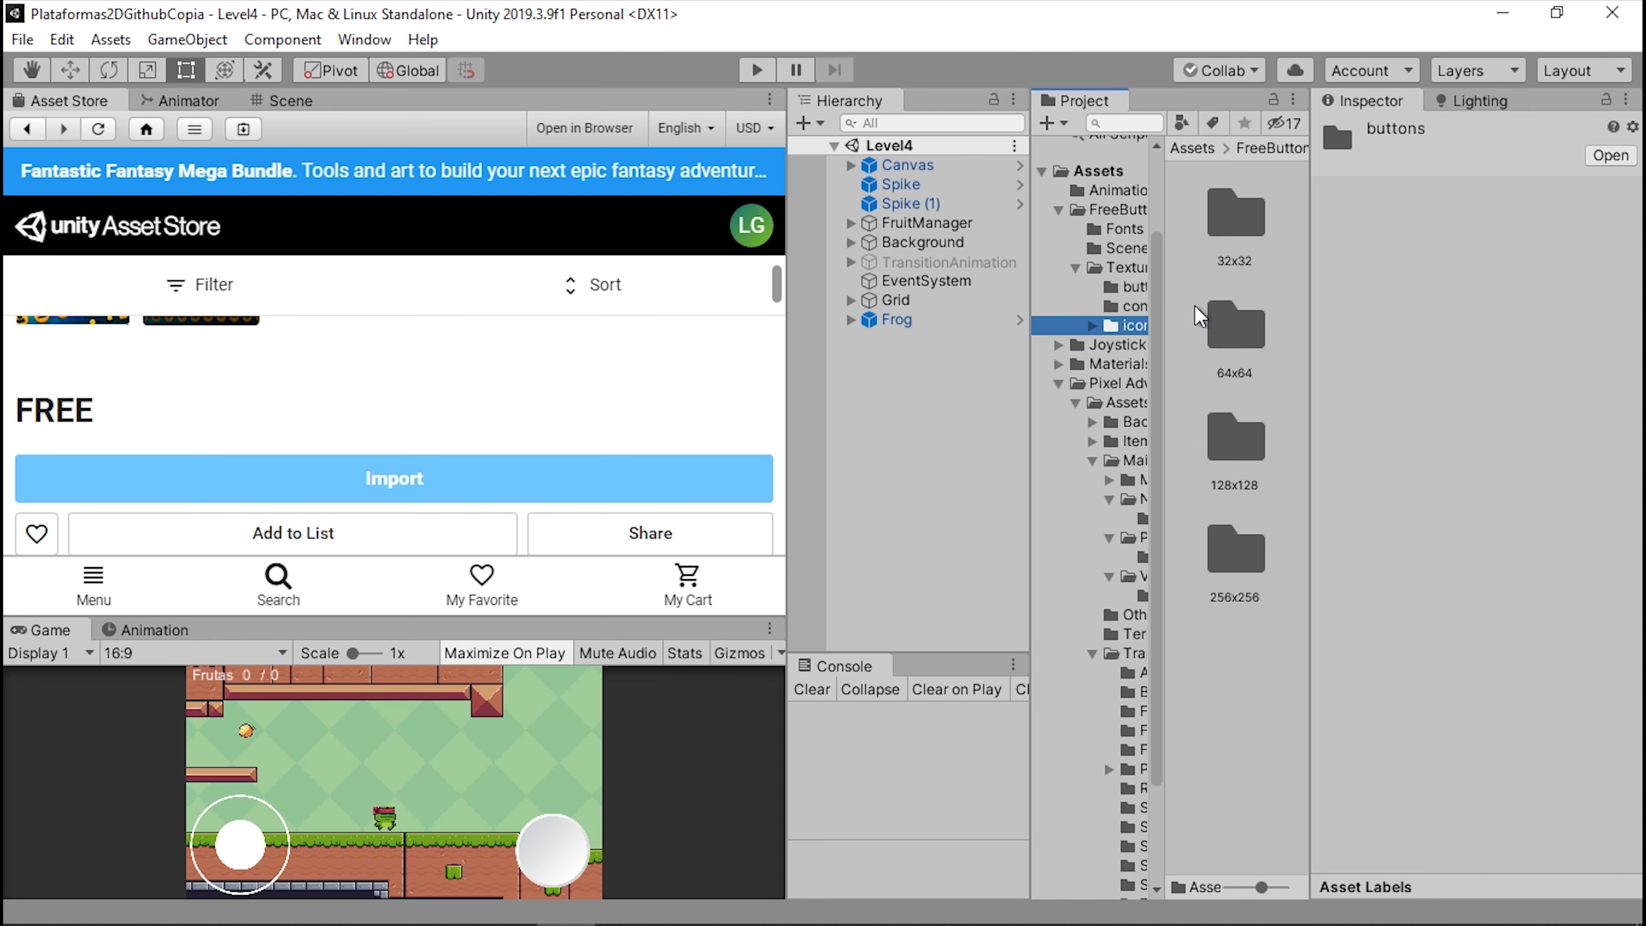
pyautogui.doubleClick(1236, 250)
pyautogui.scroll(-10, 1231, 454)
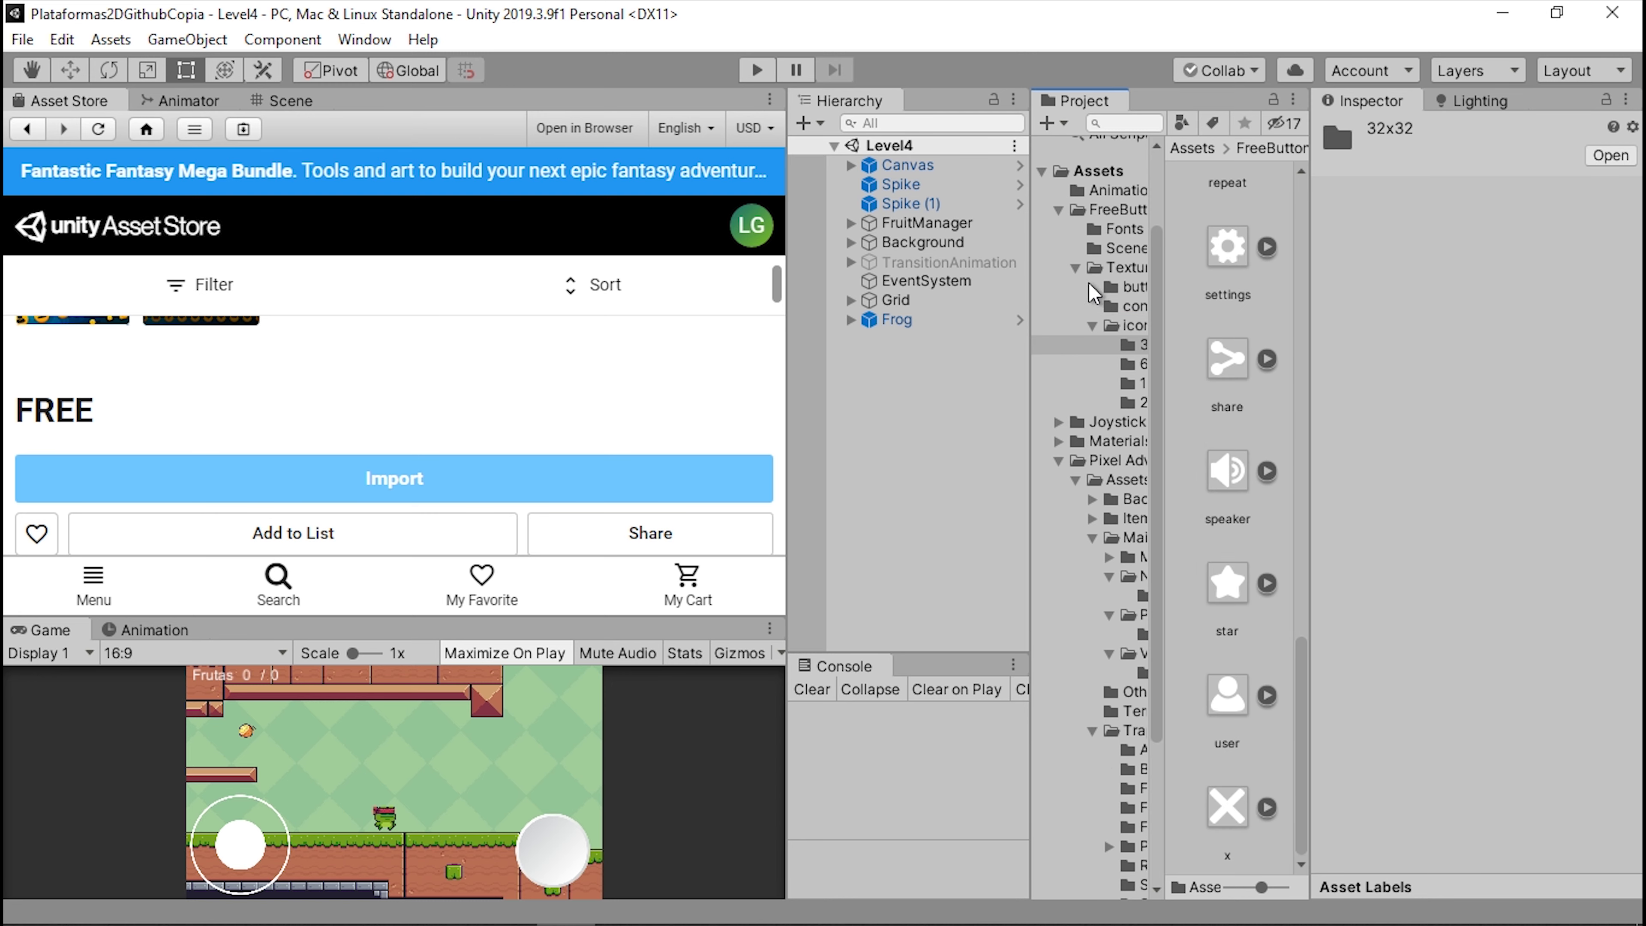
pyautogui.click(1075, 267)
# - Drag the Scene/Game divider up to enlarge the game preview
pyautogui.click(283, 100)
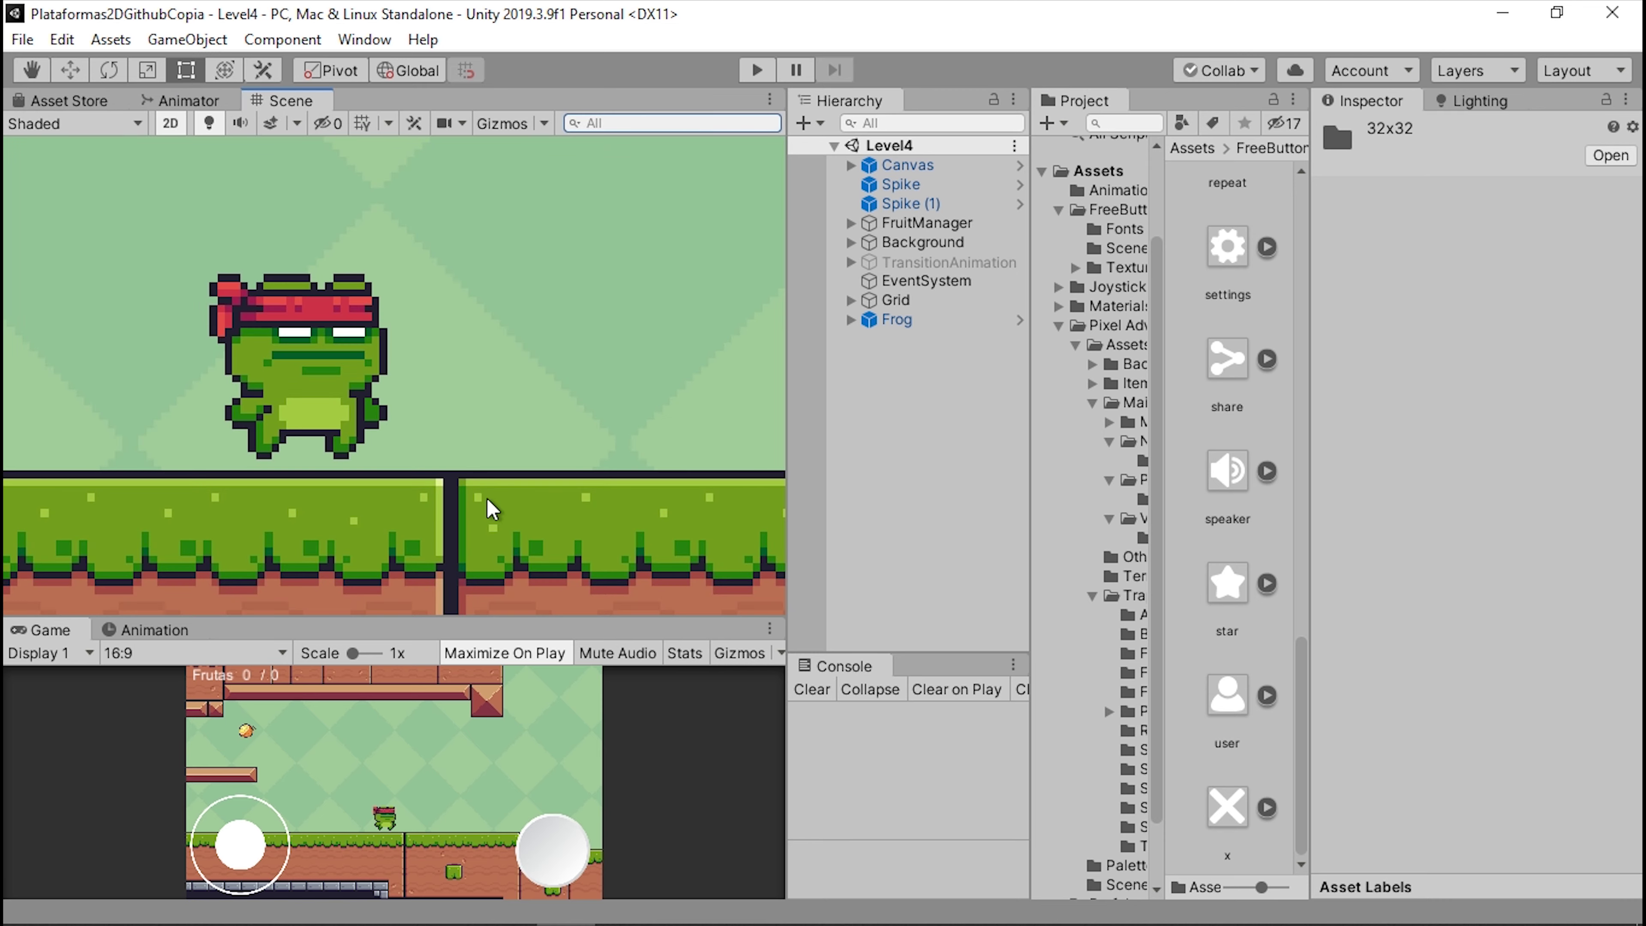
pyautogui.scroll(-3, 478, 507)
pyautogui.scroll(-1, 467, 390)
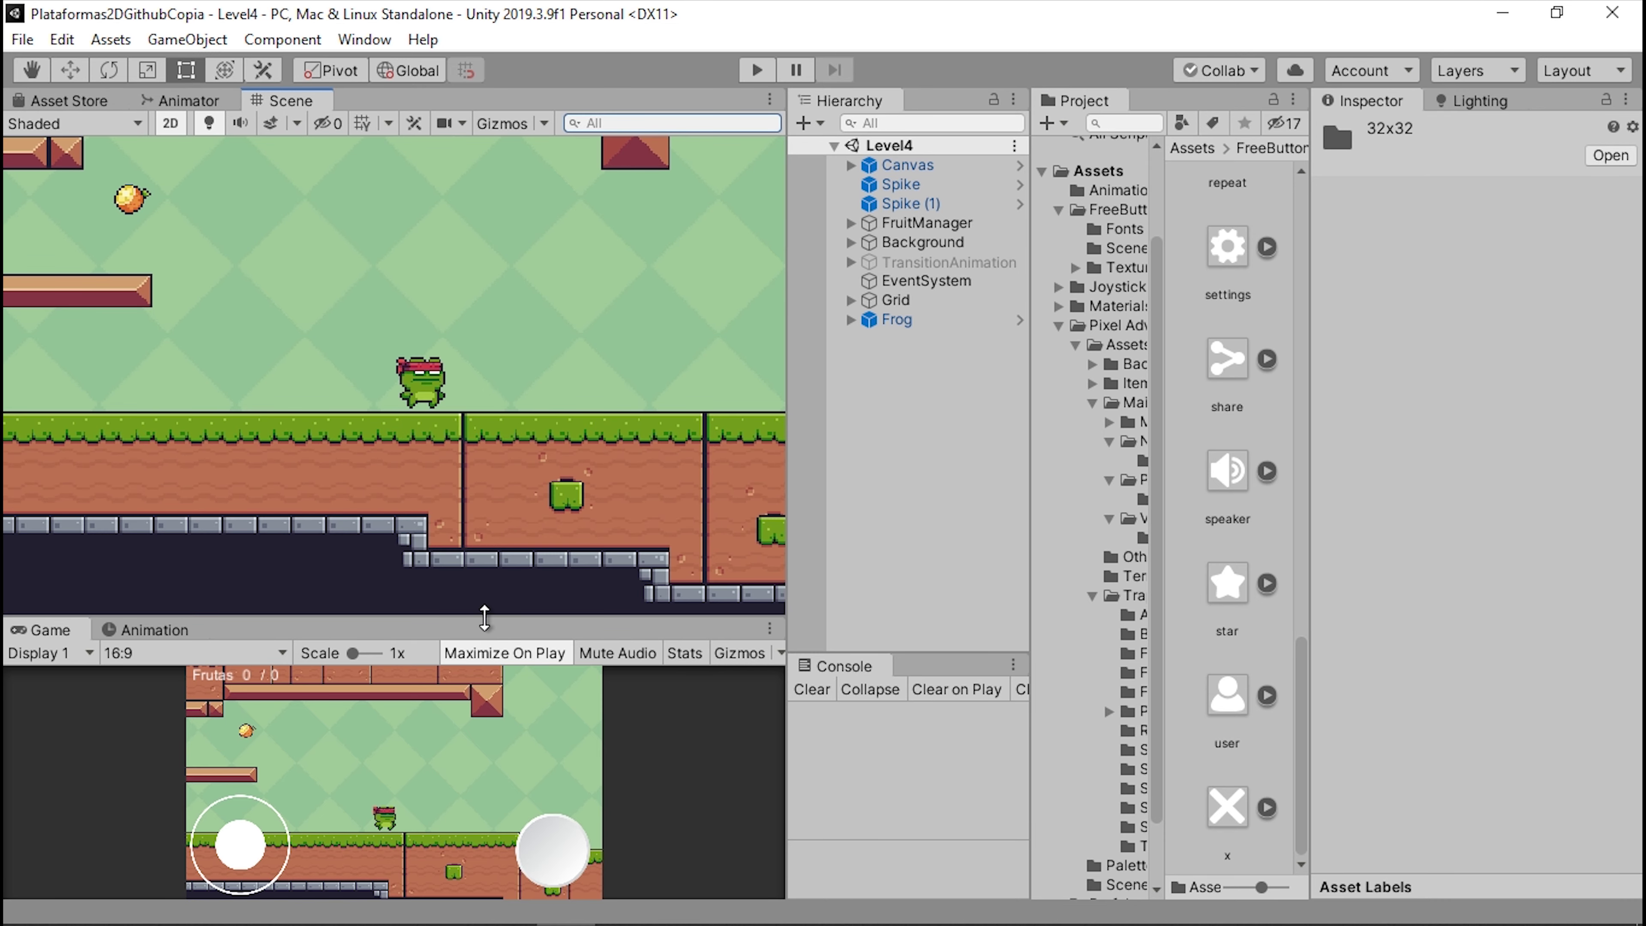
pyautogui.moveTo(484, 618); pyautogui.dragTo(503, 386)
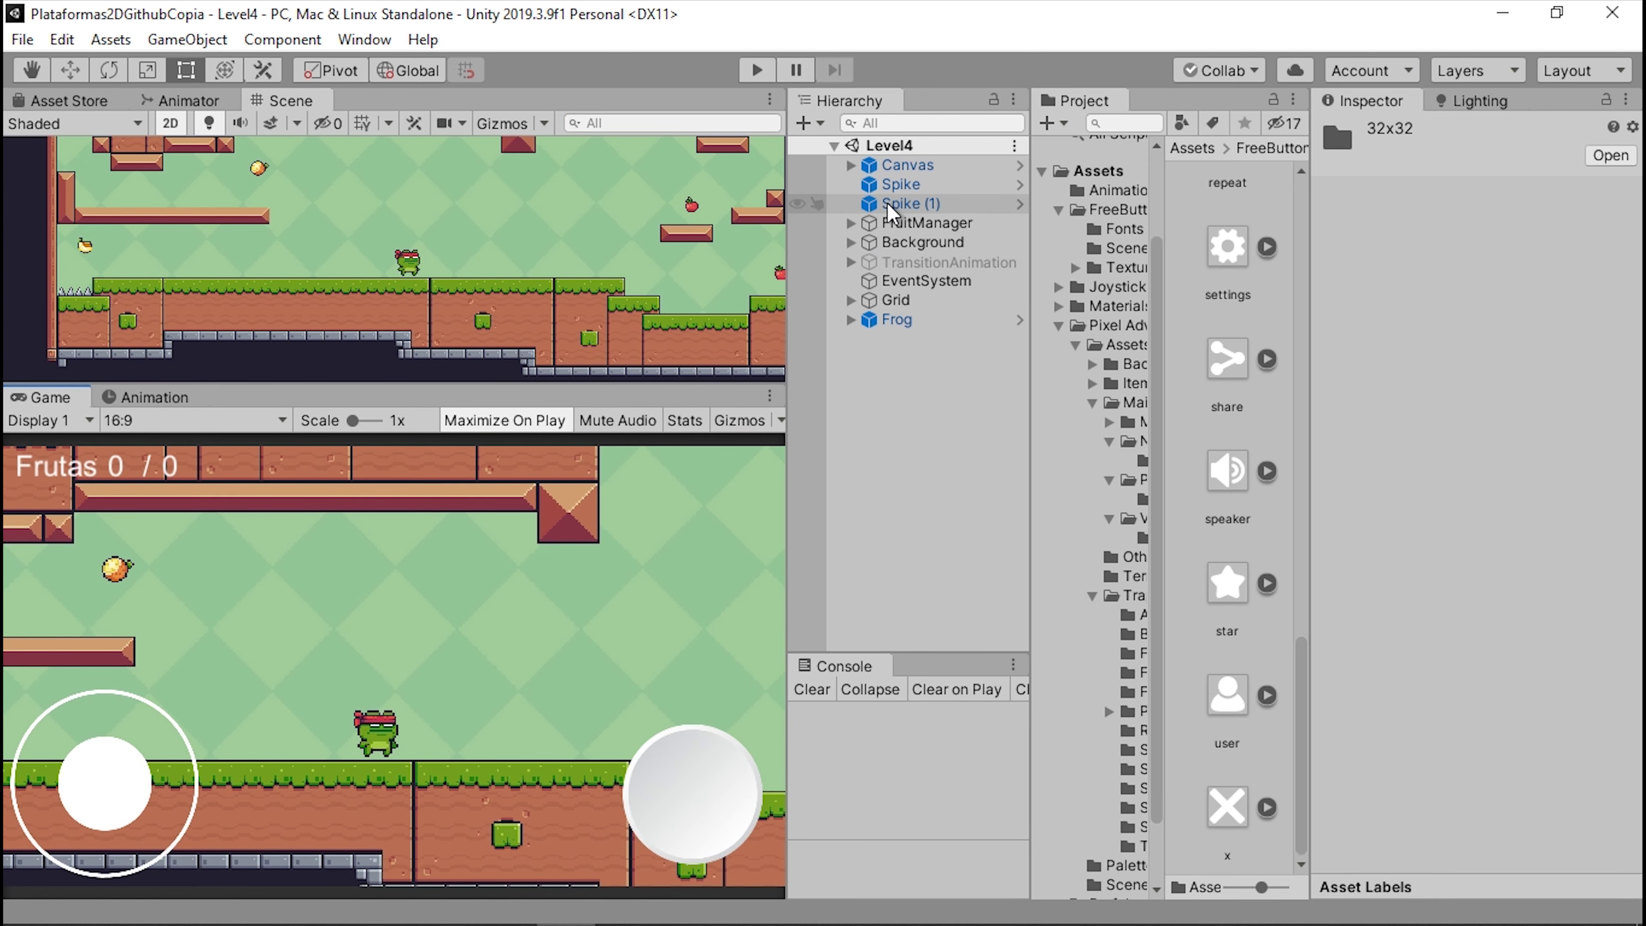
# - Expand the Level4 Canvas to list its UI children and zoom out the Scene view
pyautogui.click(855, 167)
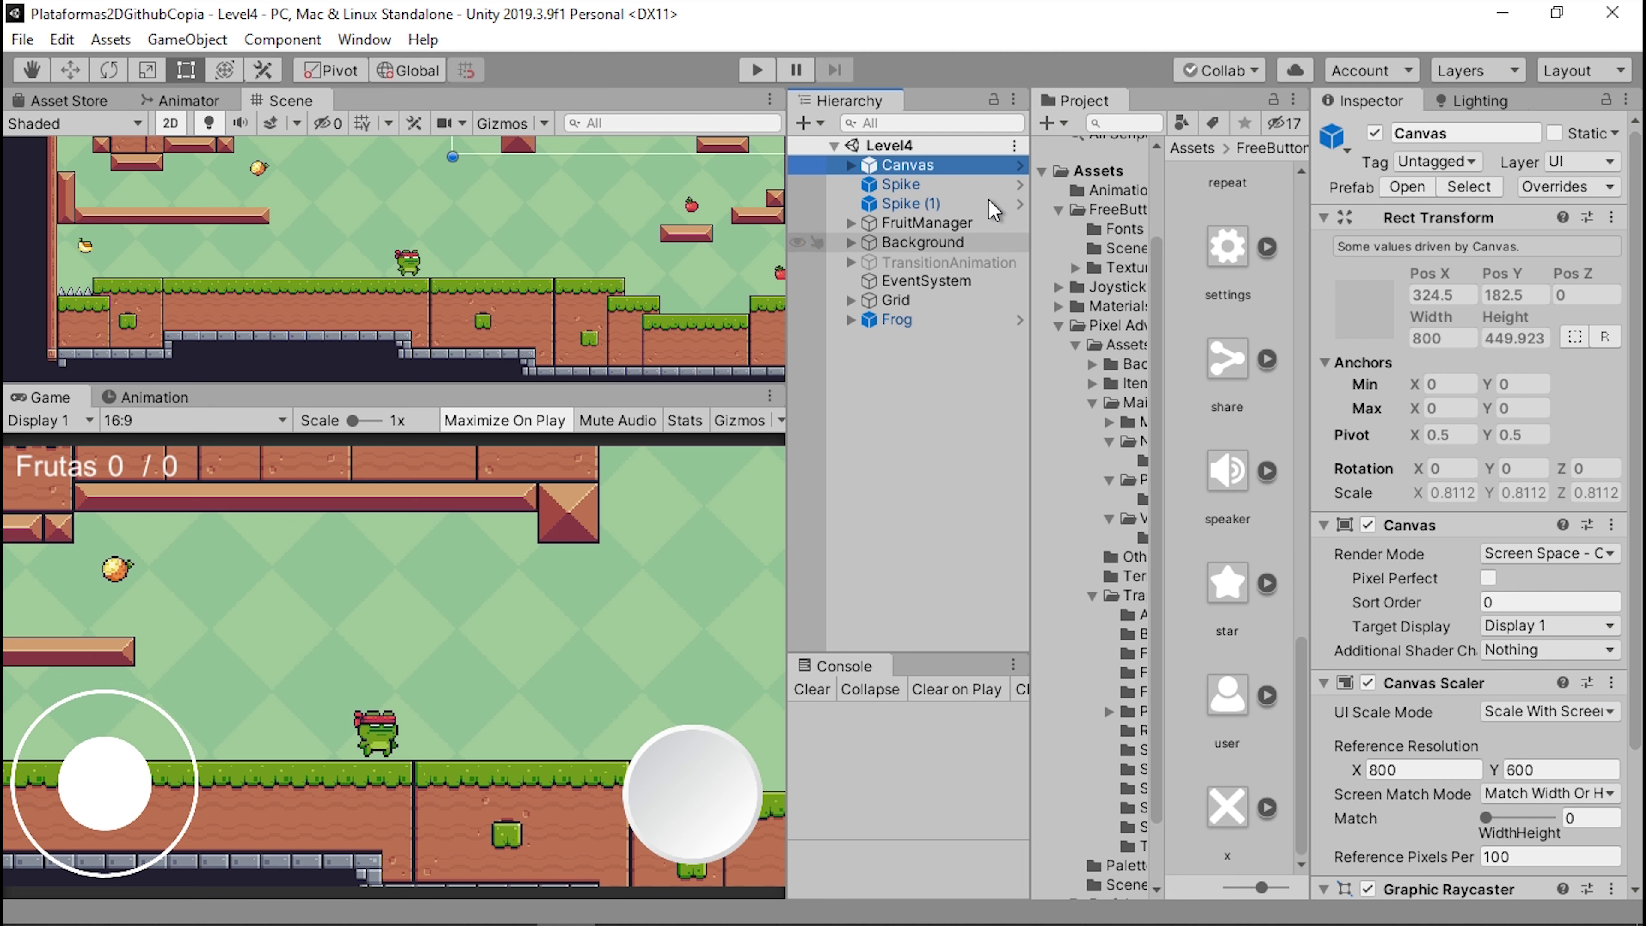
pyautogui.click(852, 167)
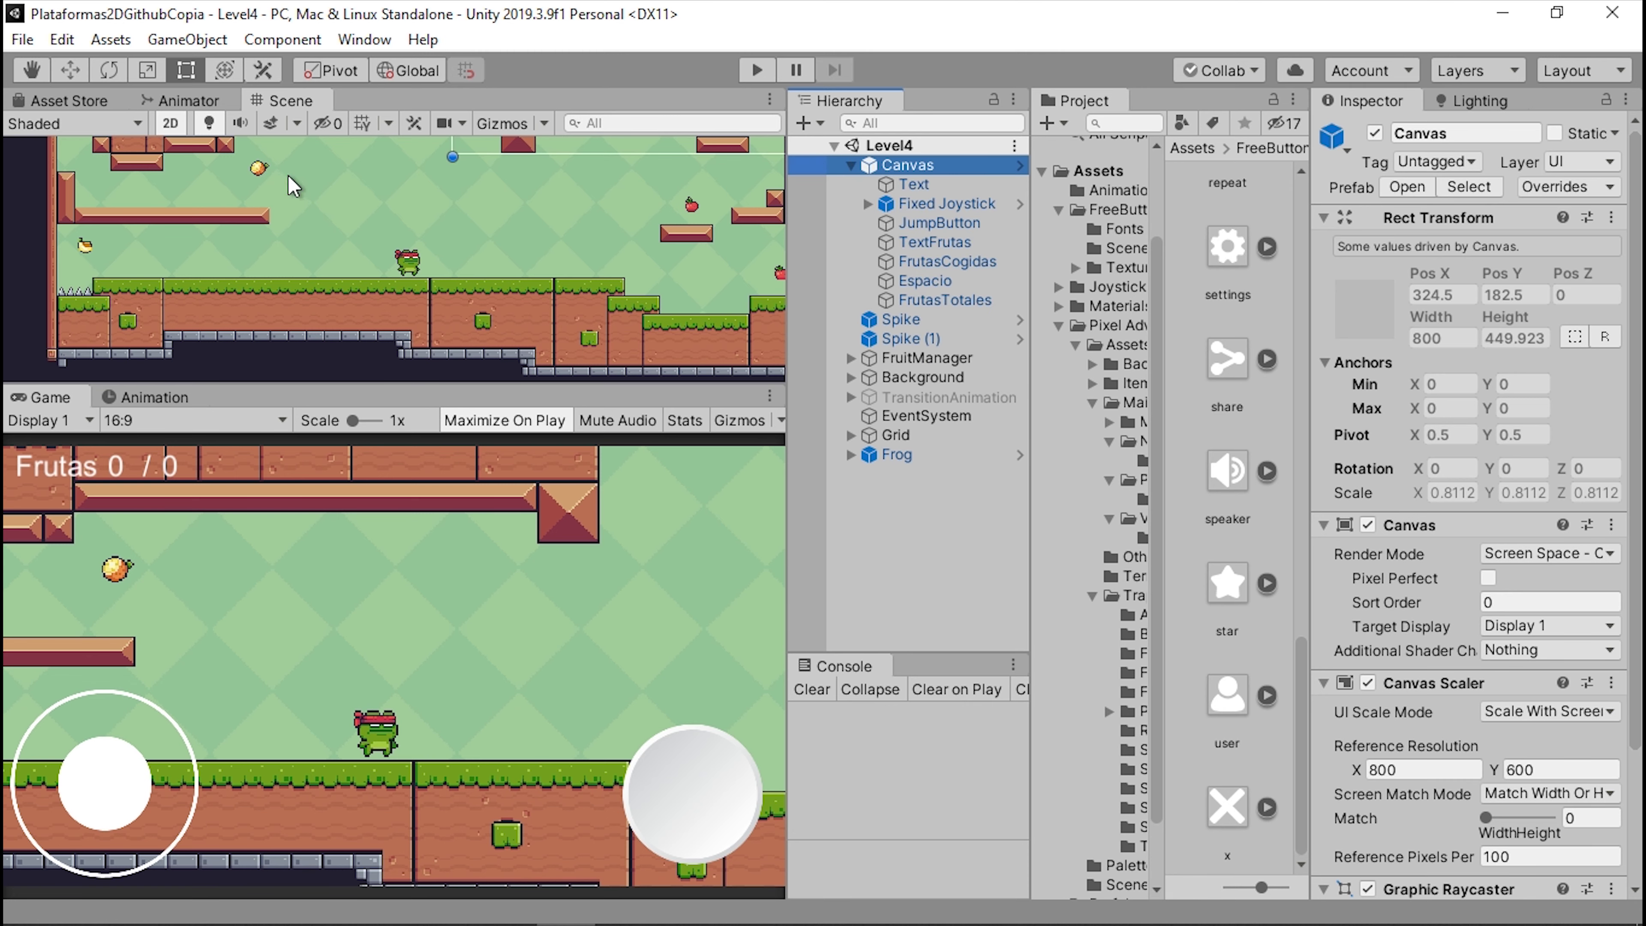
pyautogui.scroll(-3, 324, 221)
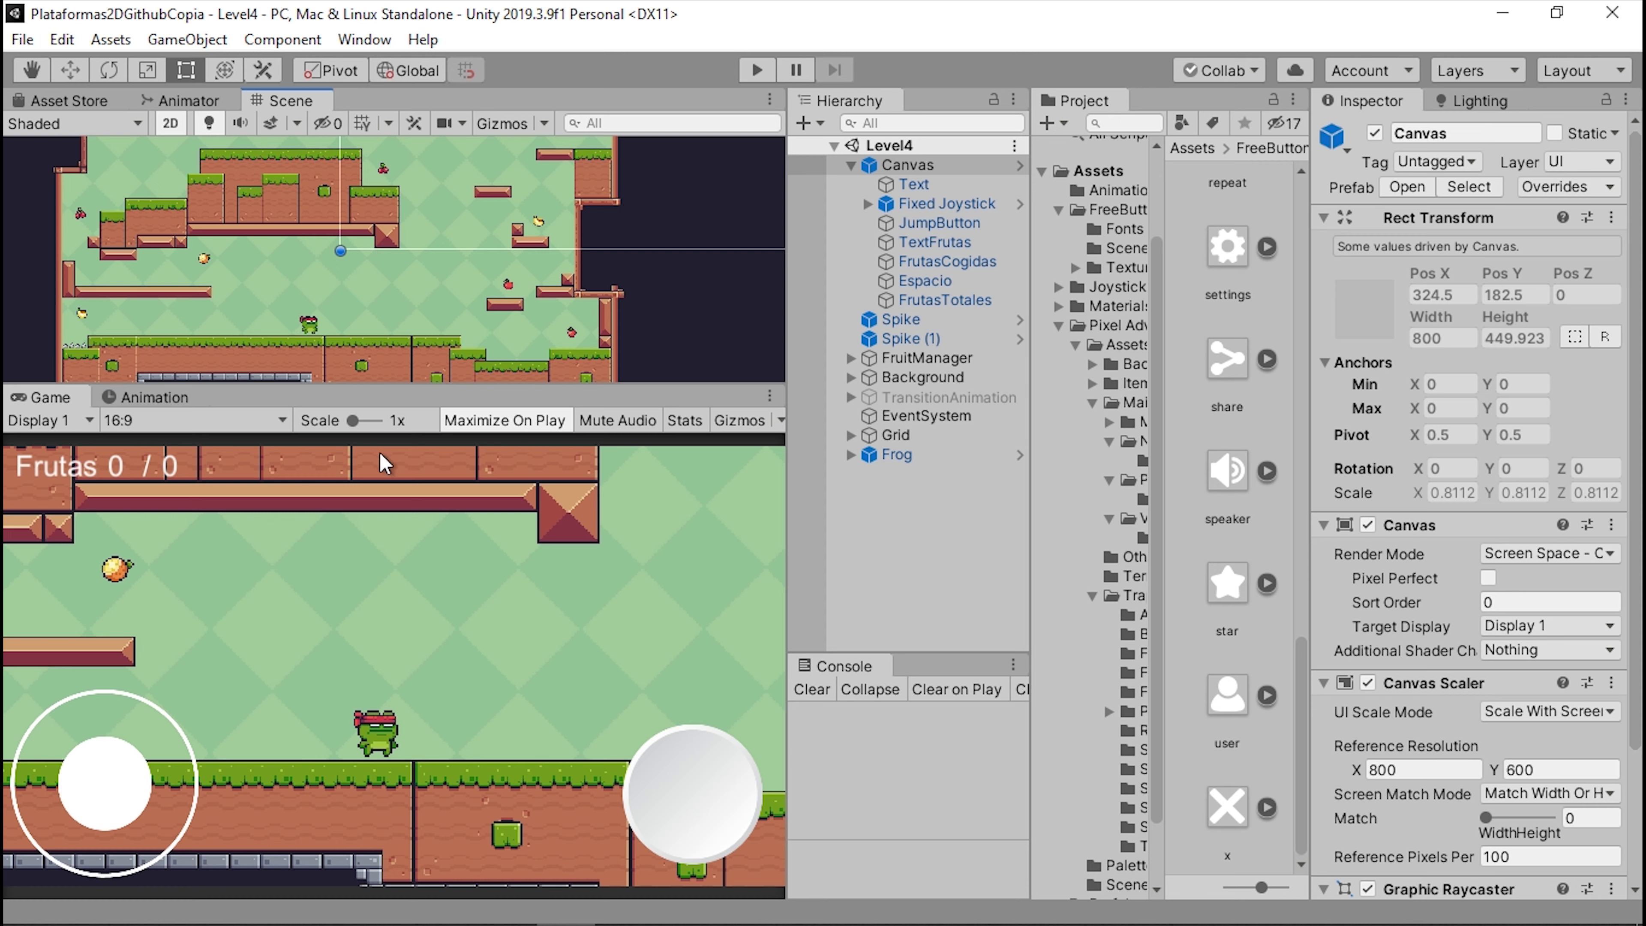
pyautogui.scroll(-2, 464, 267)
pyautogui.scroll(-2, 476, 246)
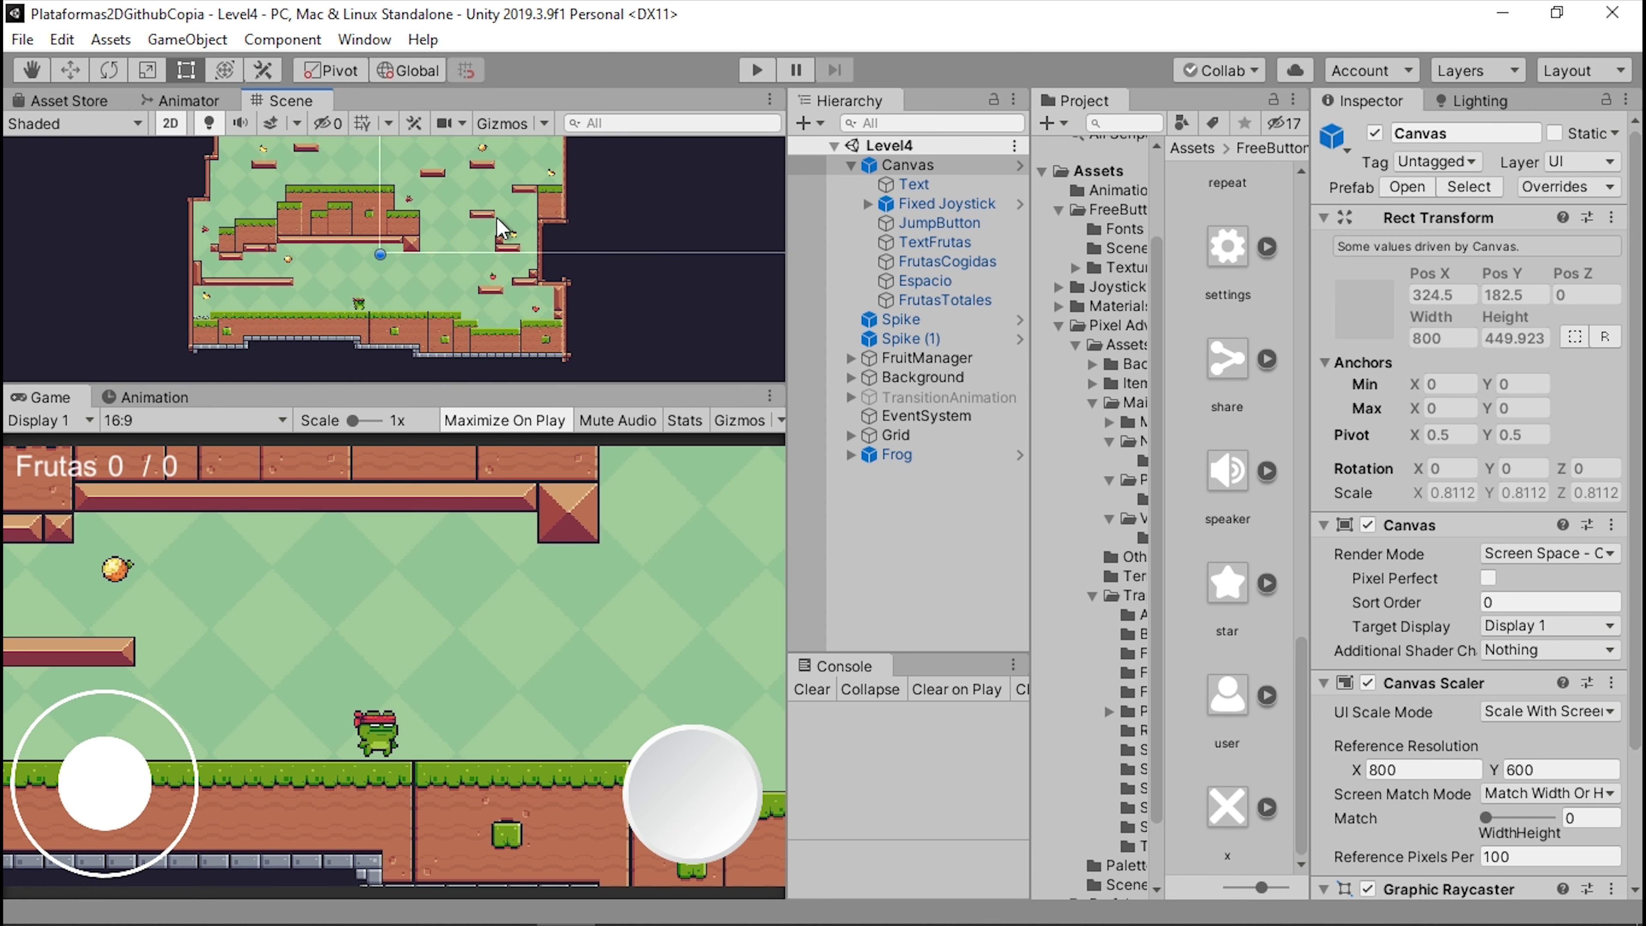
pyautogui.scroll(-2, 485, 224)
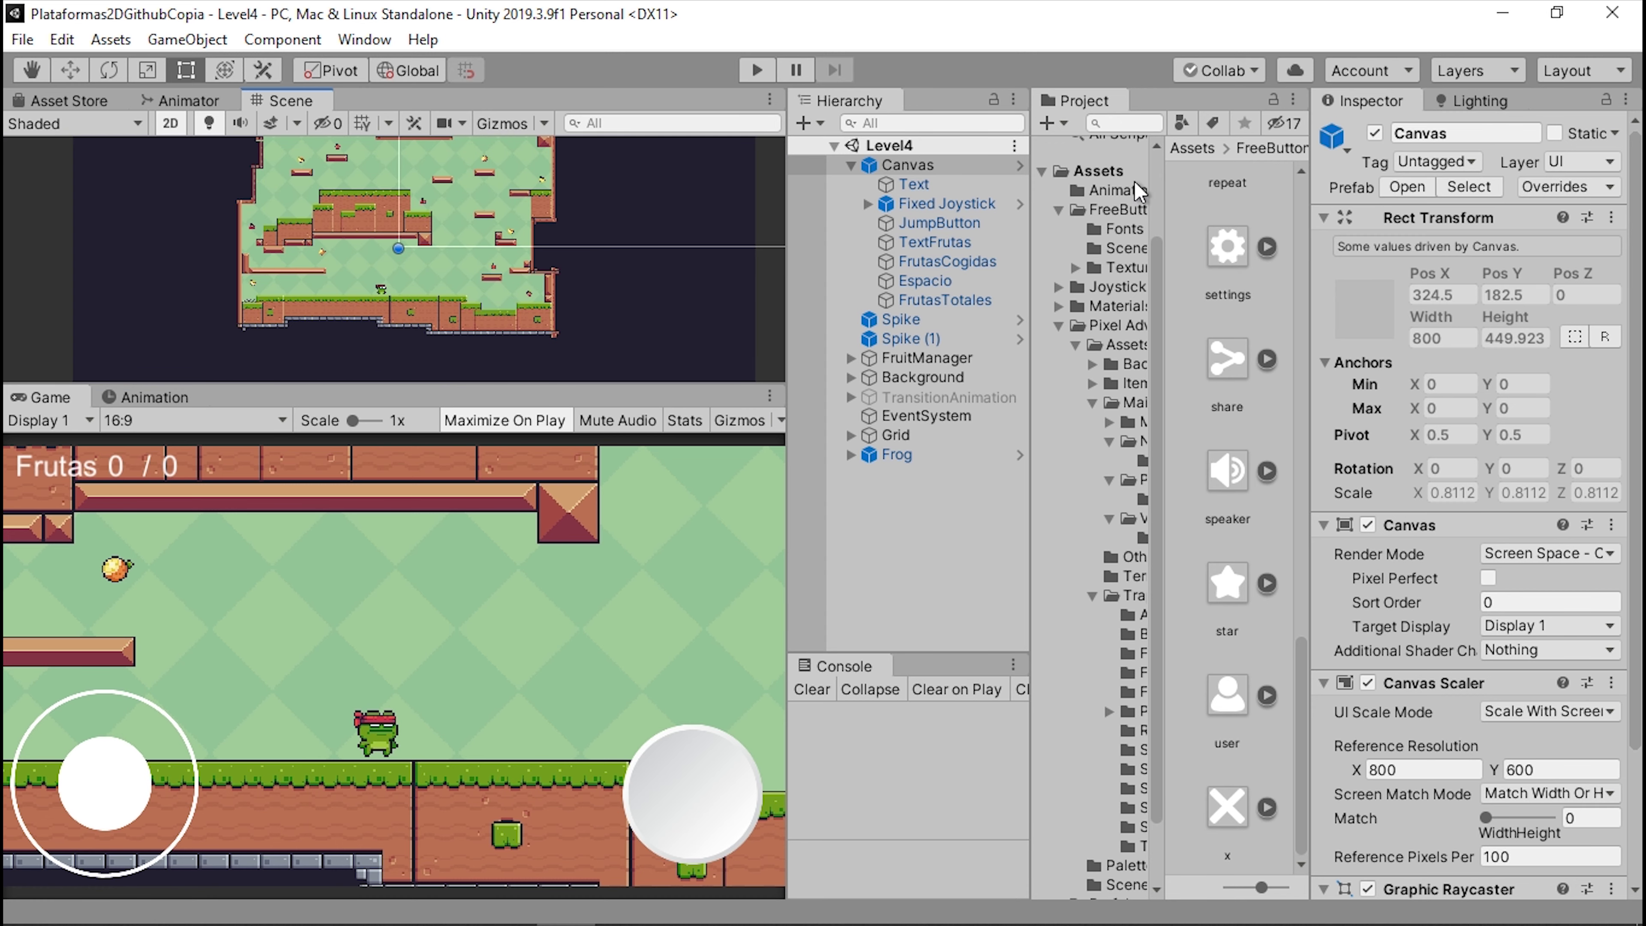
# - Add a UI Button under the Canvas and frame it in the Scene view
pyautogui.rightClick(932, 167)
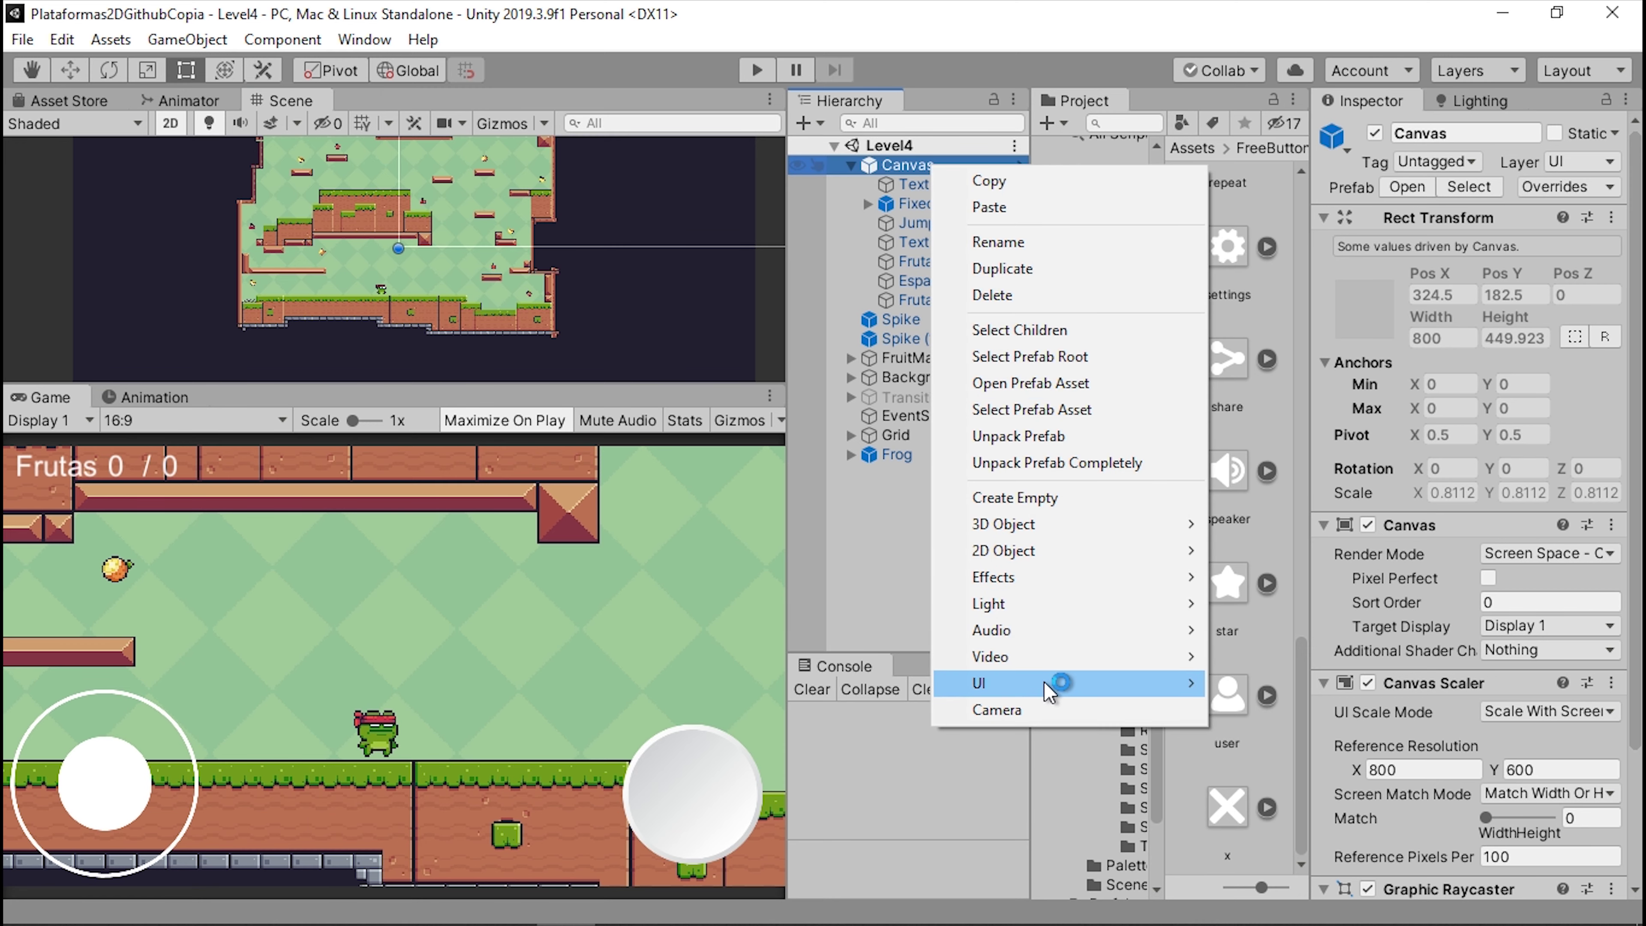
pyautogui.moveTo(1131, 683)
pyautogui.click(1270, 365)
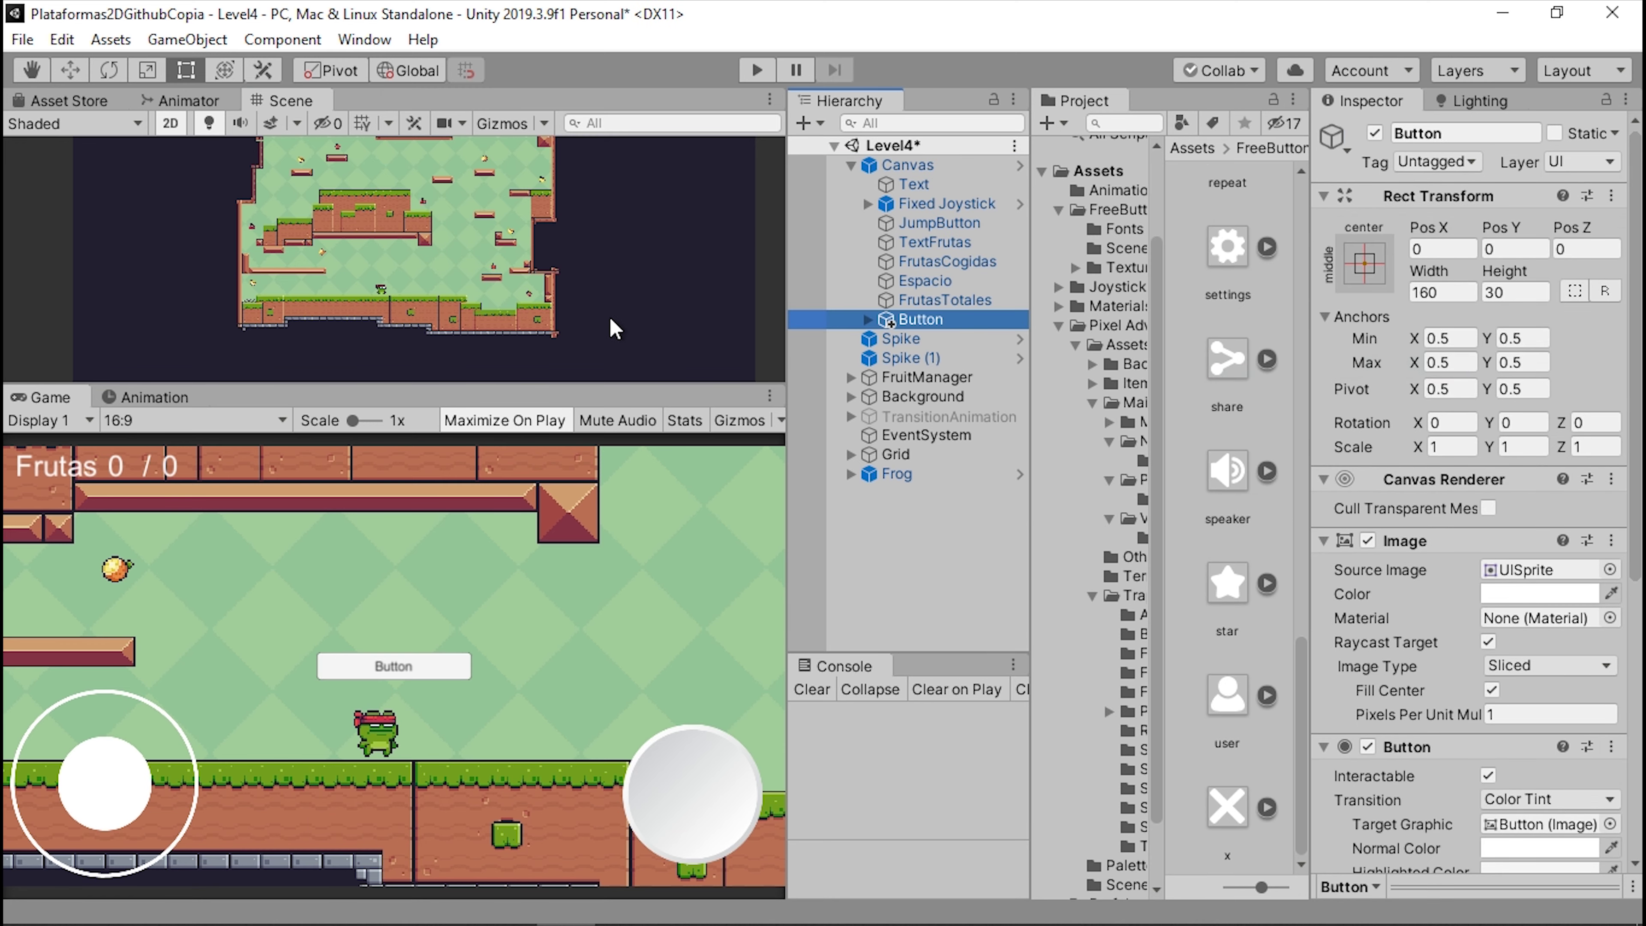
pyautogui.scroll(-2, 458, 259)
pyautogui.doubleClick(963, 332)
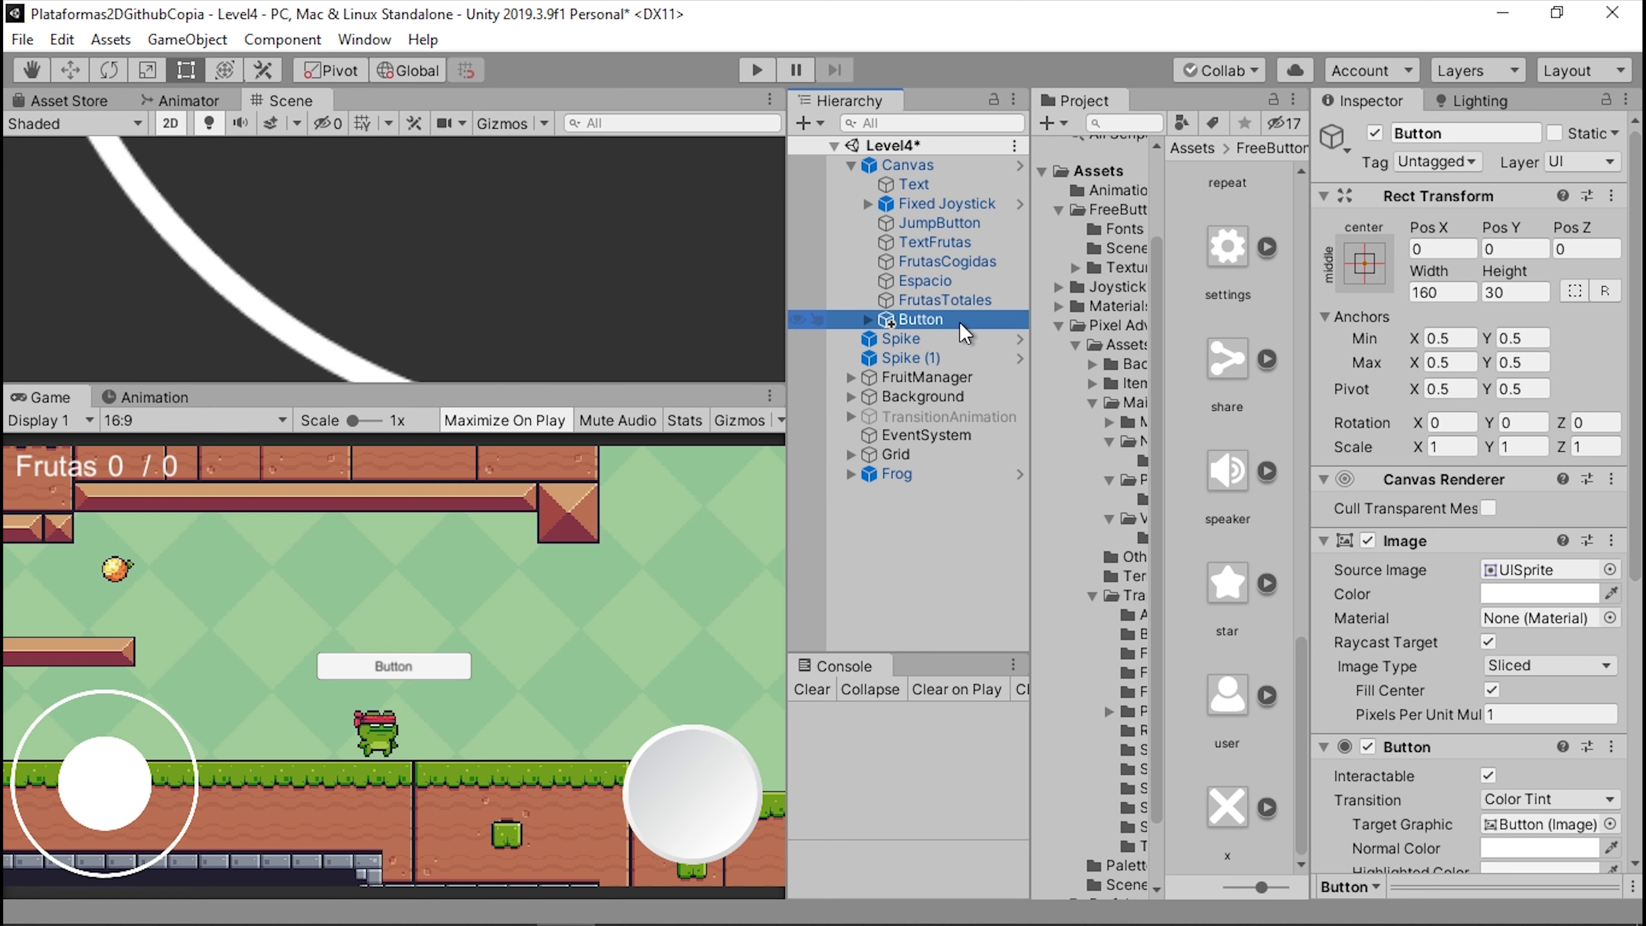
# - Turn on Gizmos and move the button to the canvas's top-right (Pos X 311, Y 200)
pyautogui.moveTo(497, 389); pyautogui.dragTo(497, 552)
pyautogui.scroll(-3, 434, 389)
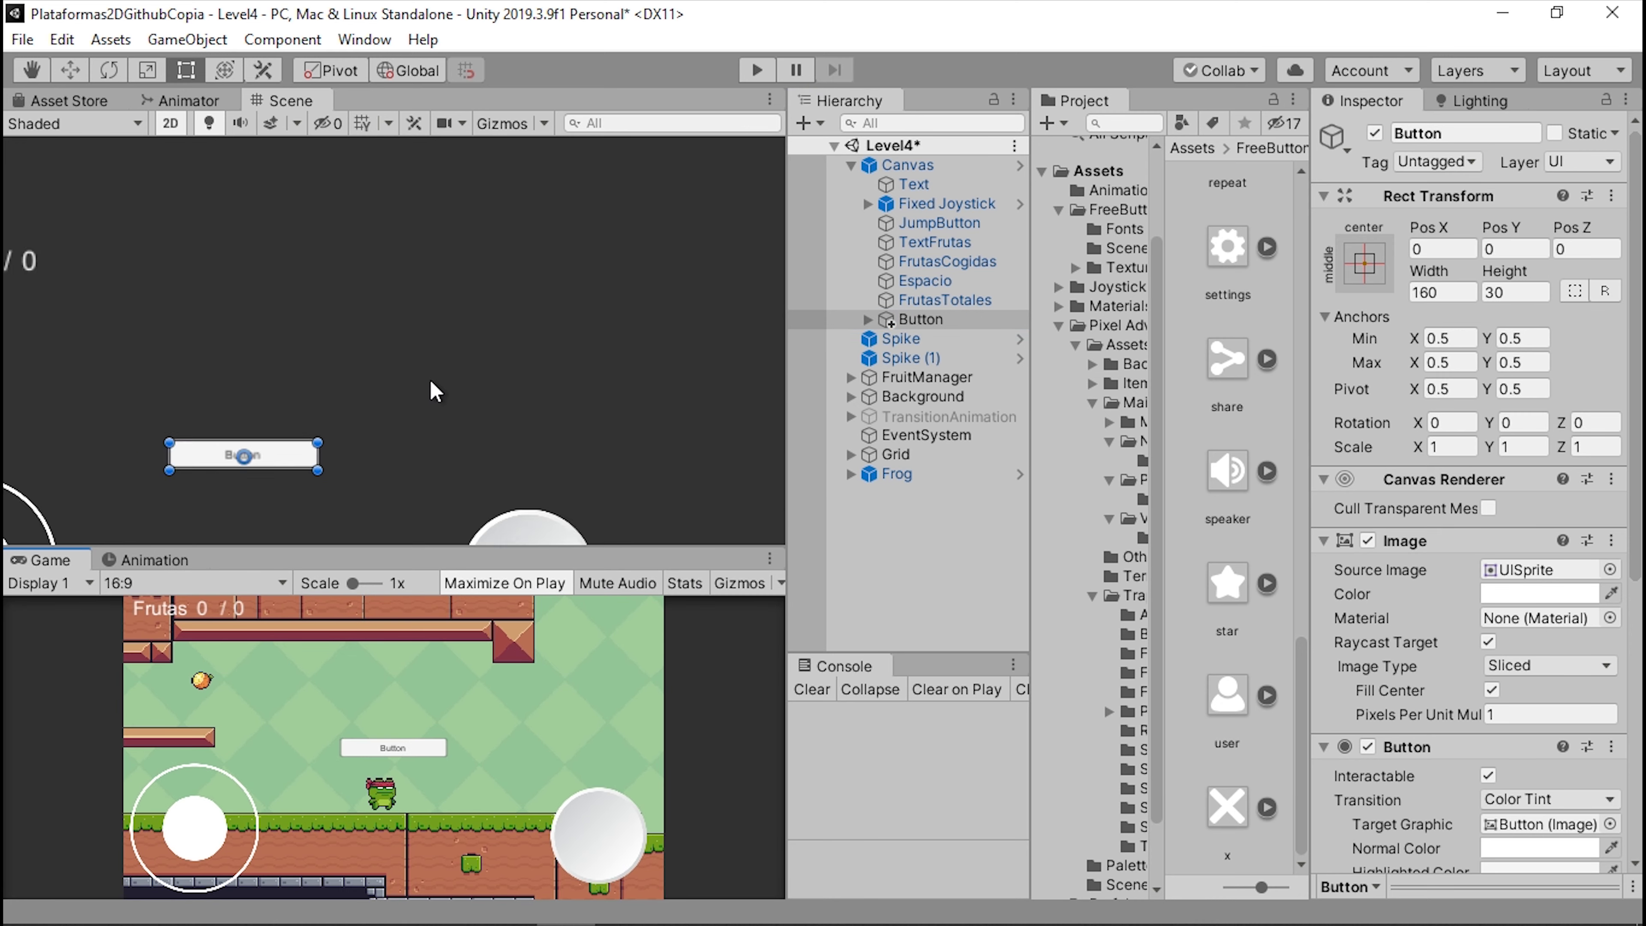
pyautogui.scroll(-2, 433, 385)
pyautogui.scroll(-2, 497, 344)
pyautogui.scroll(2, 322, 383)
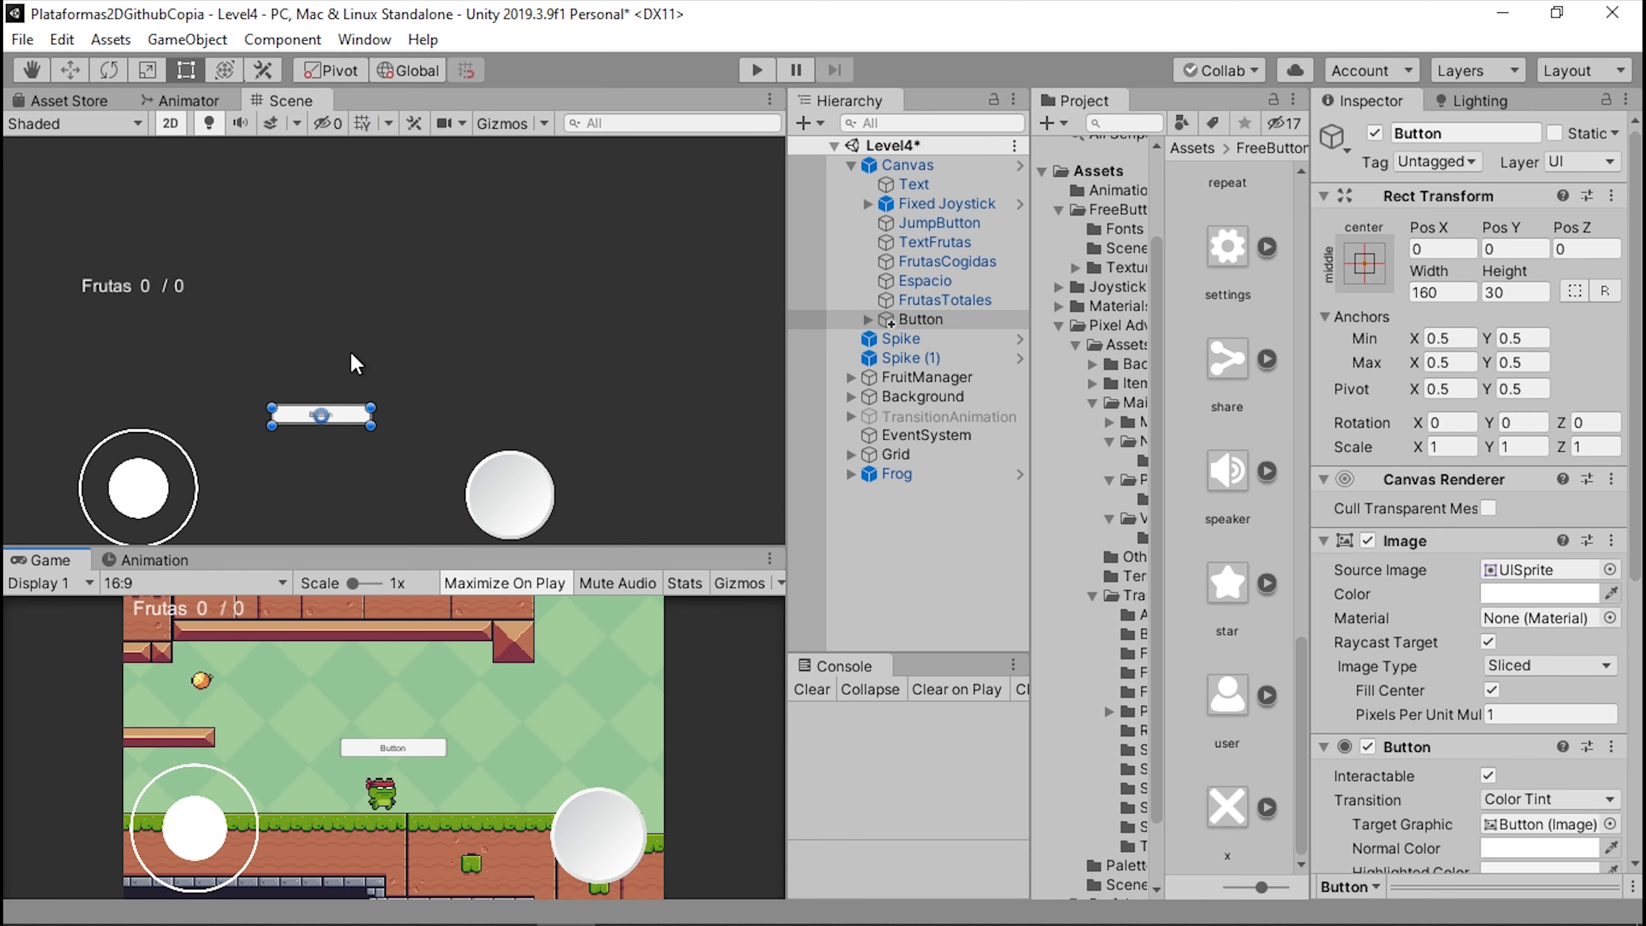
pyautogui.scroll(1, 353, 359)
pyautogui.scroll(1, 452, 276)
pyautogui.click(508, 125)
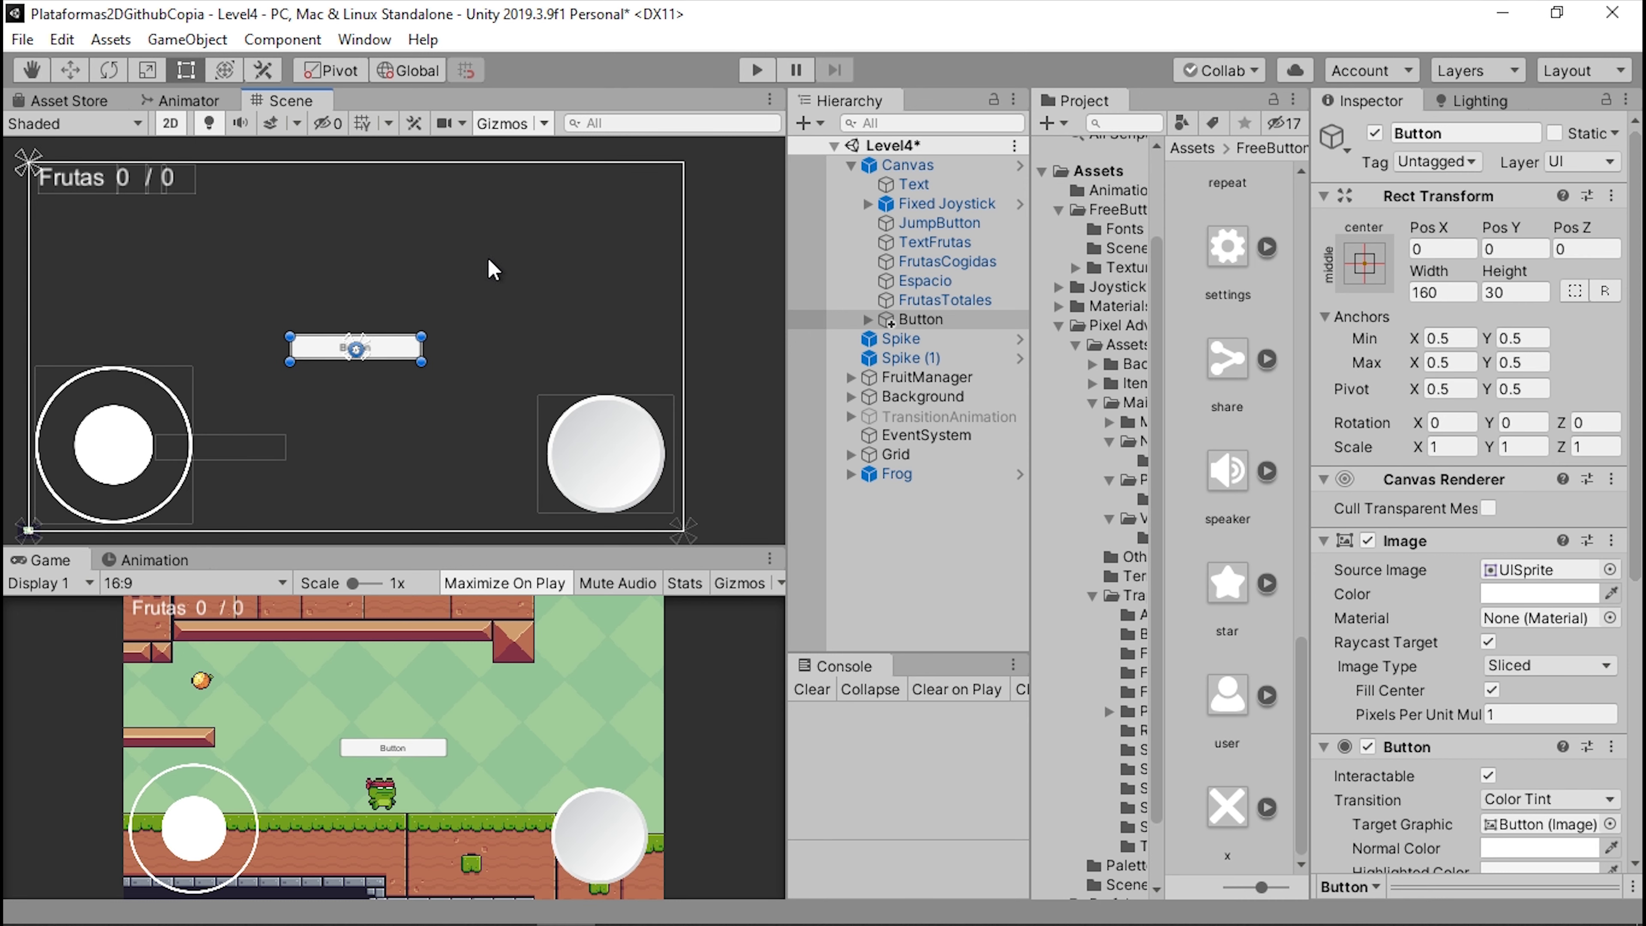
pyautogui.press('w')
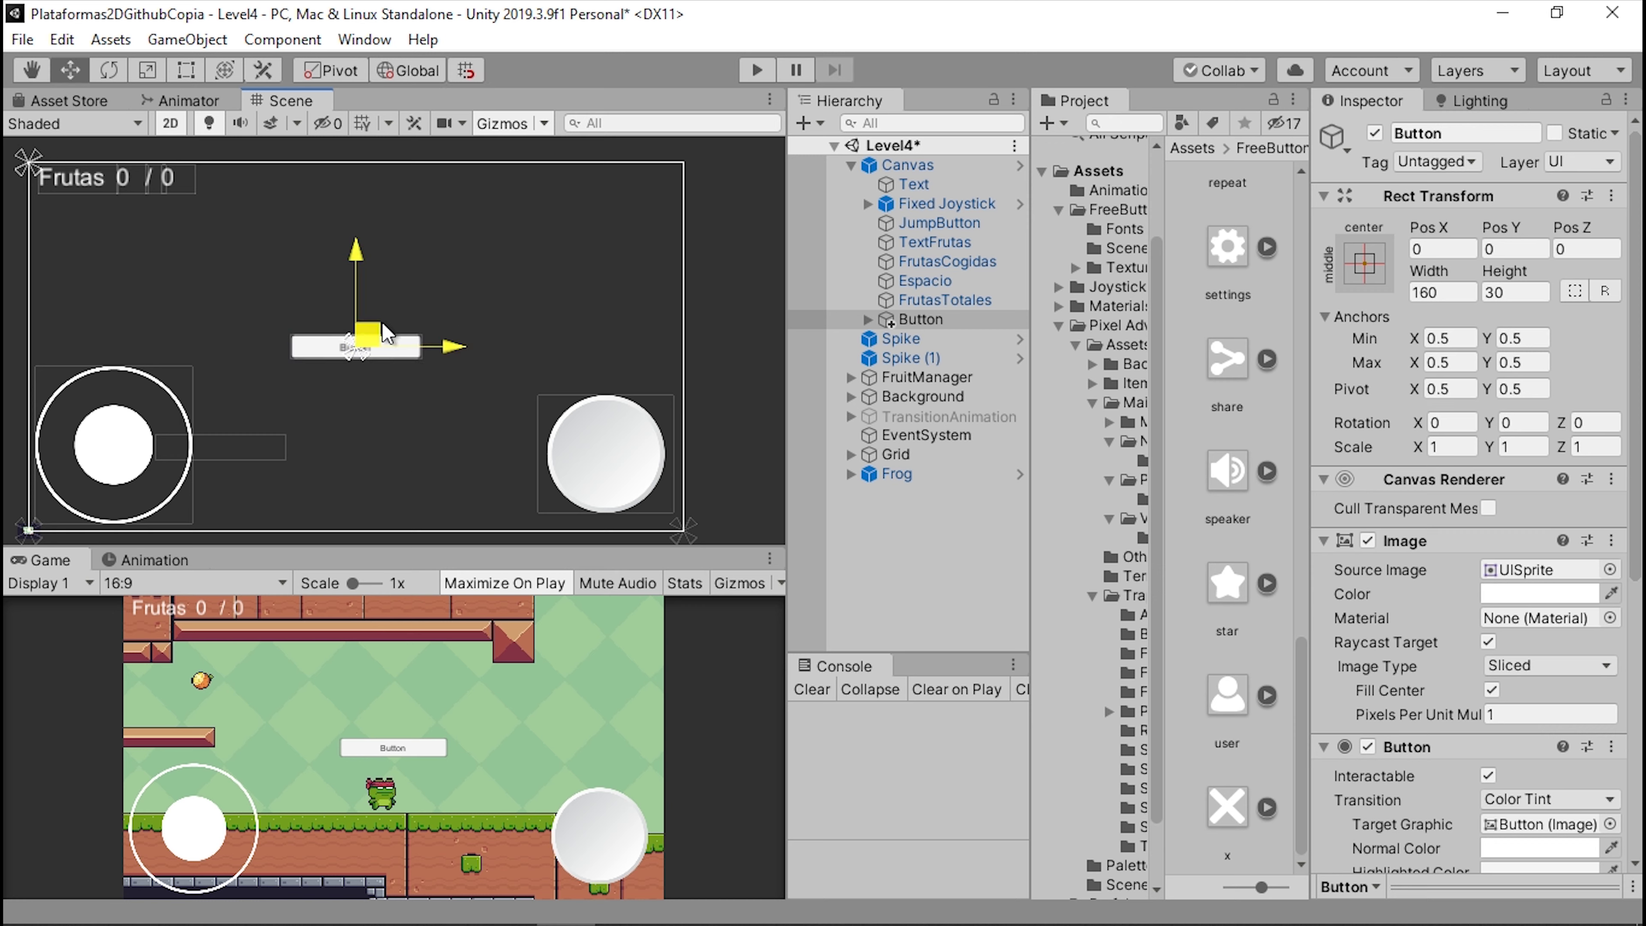
pyautogui.moveTo(374, 344); pyautogui.dragTo(642, 170)
pyautogui.scroll(2, 650, 236)
# - Set the button's anchor preset to top-right, giving Pos X -89, Y -25
pyautogui.click(1365, 264)
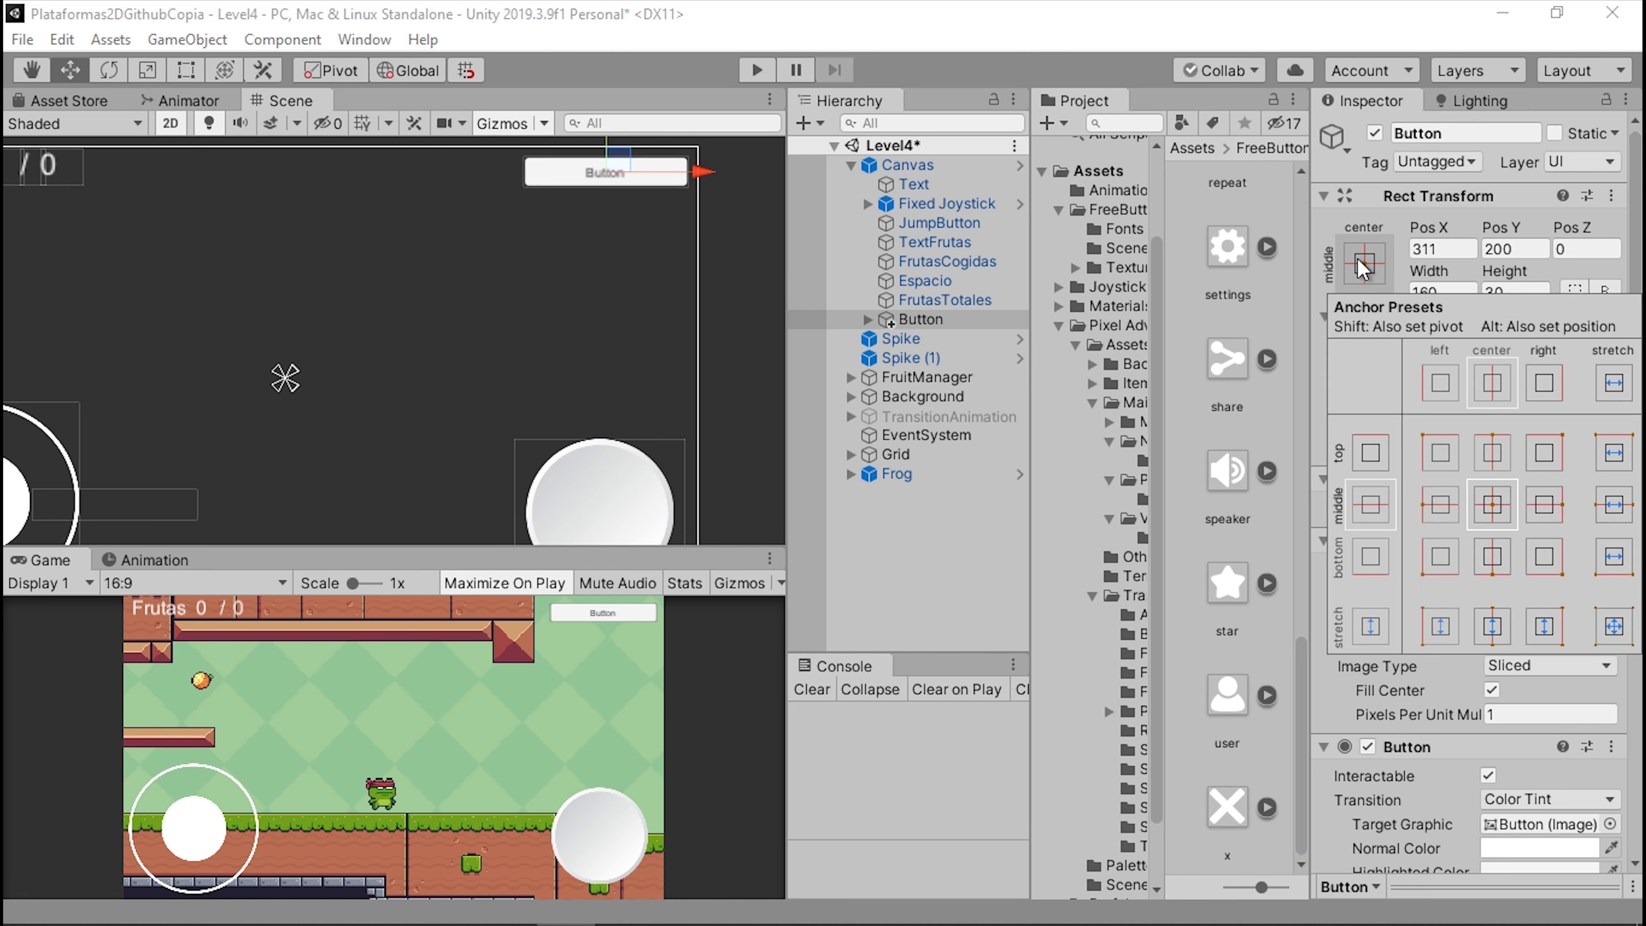
pyautogui.press('Escape')
pyautogui.click(1372, 271)
pyautogui.click(1548, 454)
pyautogui.moveTo(651, 545); pyautogui.dragTo(651, 425)
# - Give the button the orange button_round sprite with Preserve Aspect, sized 69.4 × 55.59
pyautogui.moveTo(1205, 470); pyautogui.dragTo(1542, 570)
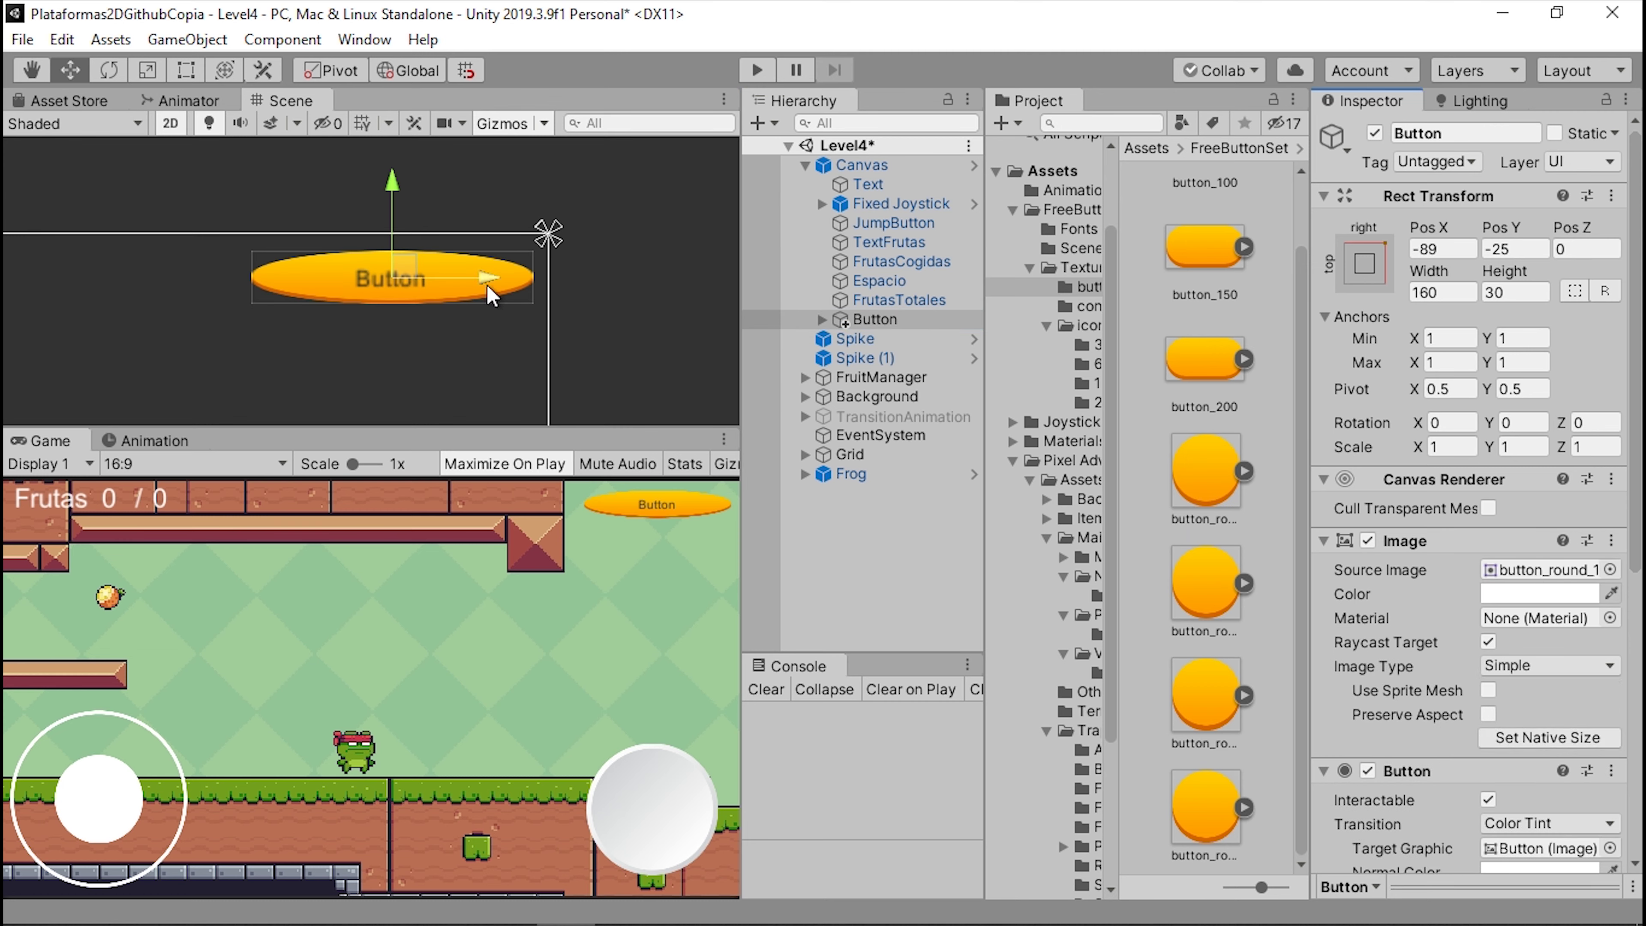
pyautogui.press('t')
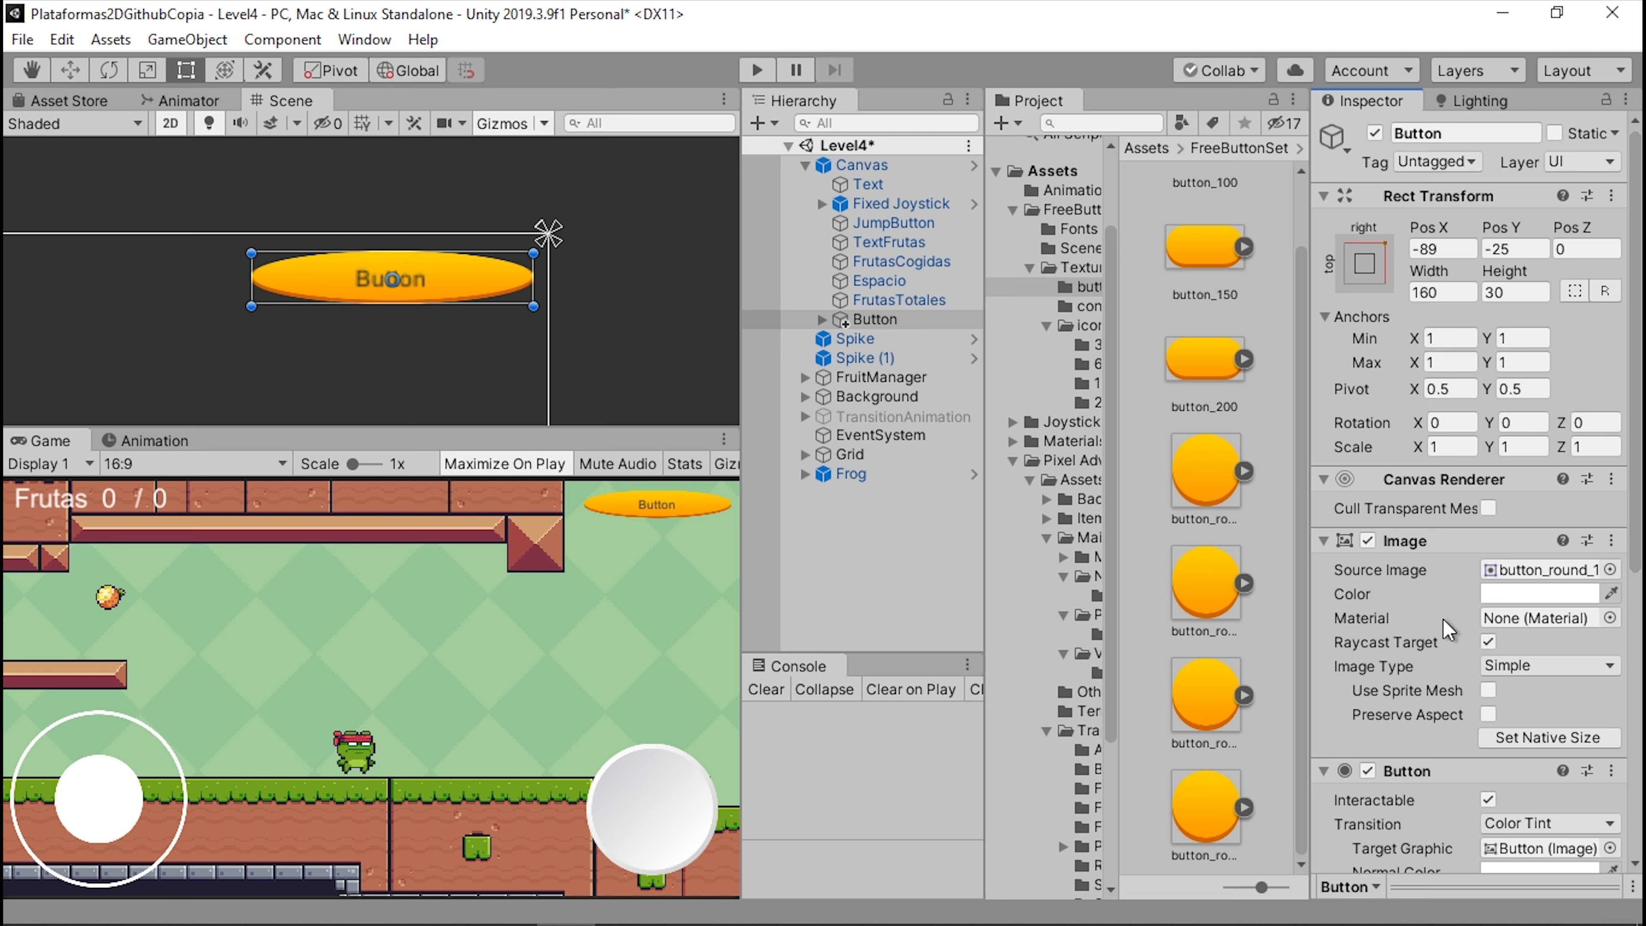
pyautogui.click(1488, 713)
pyautogui.click(840, 322)
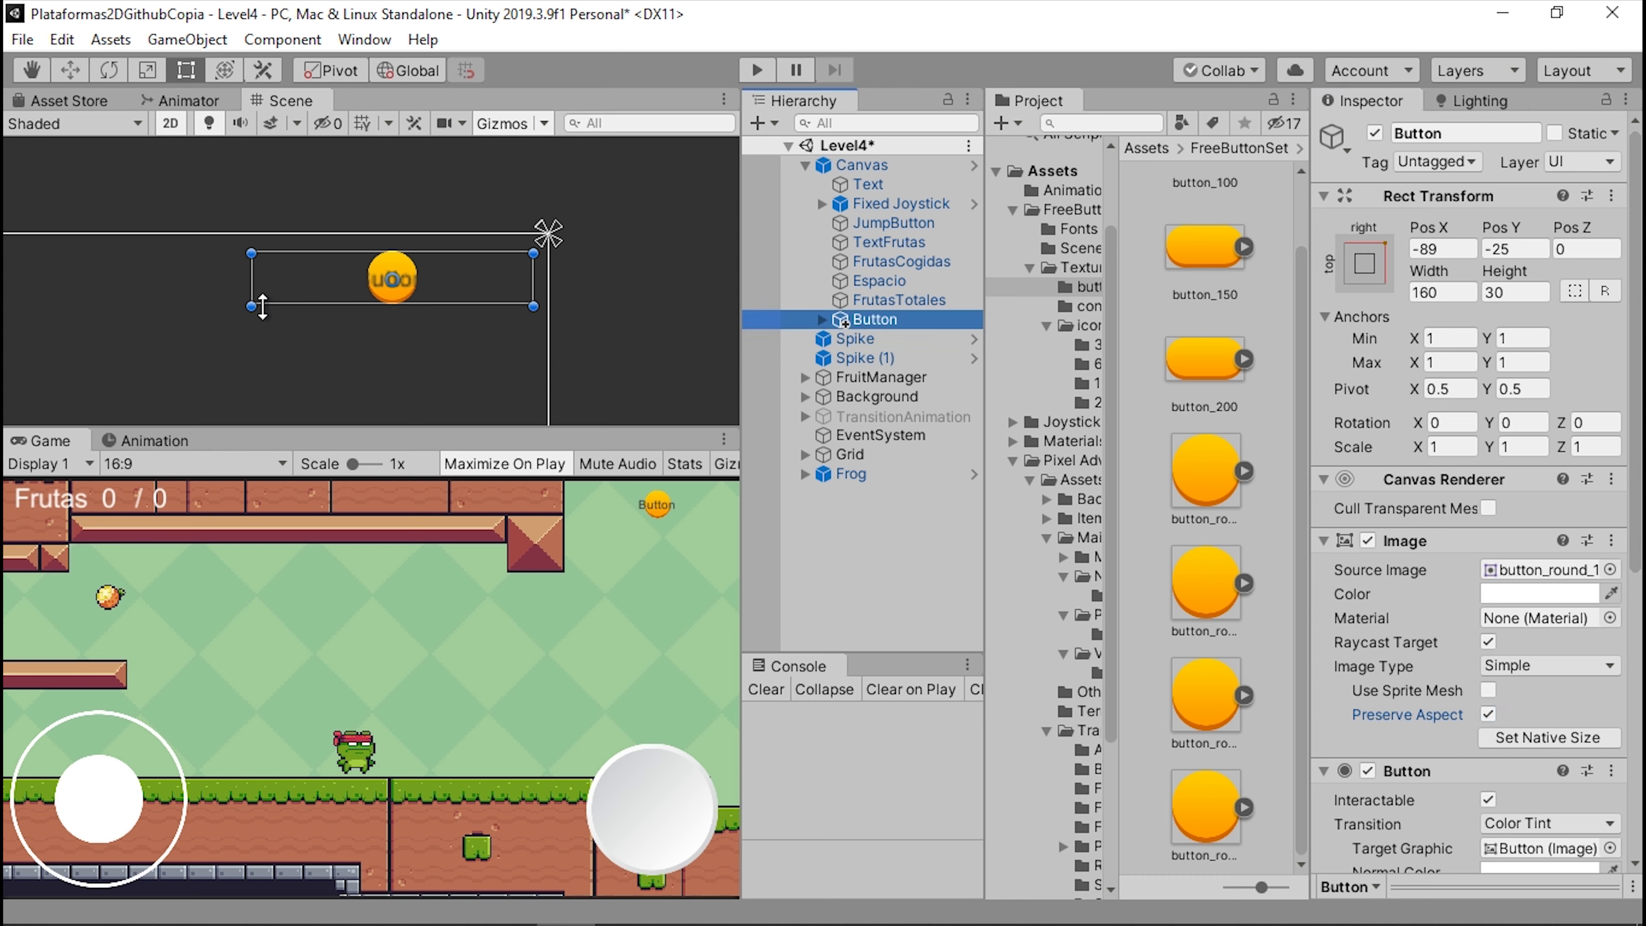
pyautogui.moveTo(262, 309); pyautogui.dragTo(407, 353)
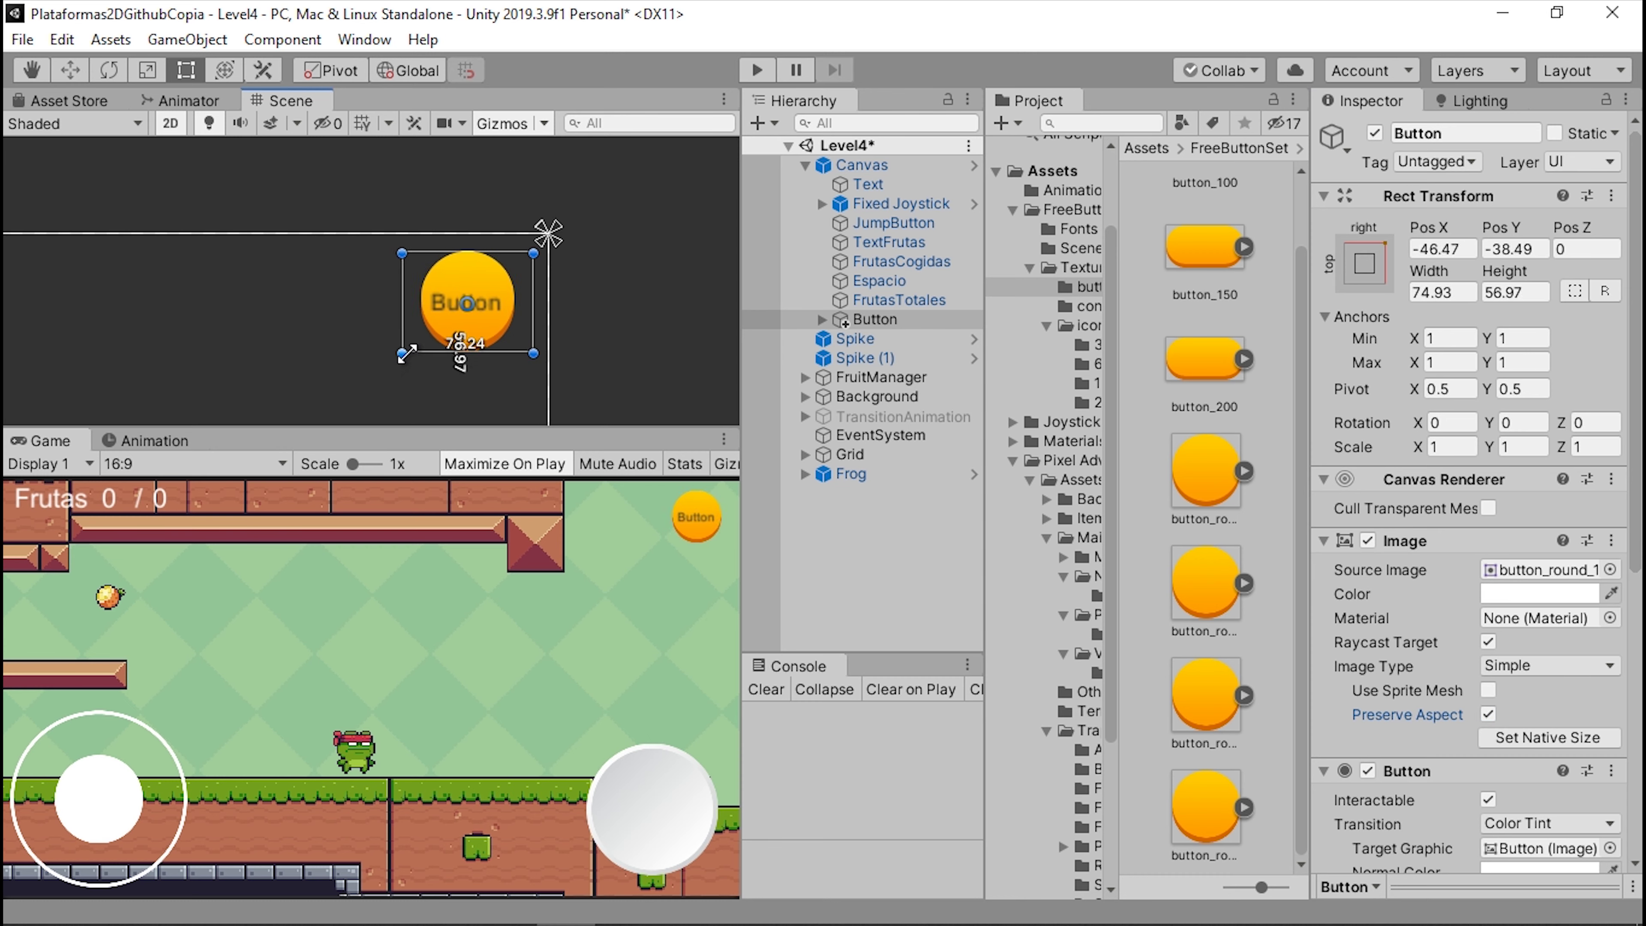
pyautogui.moveTo(407, 353); pyautogui.dragTo(410, 350)
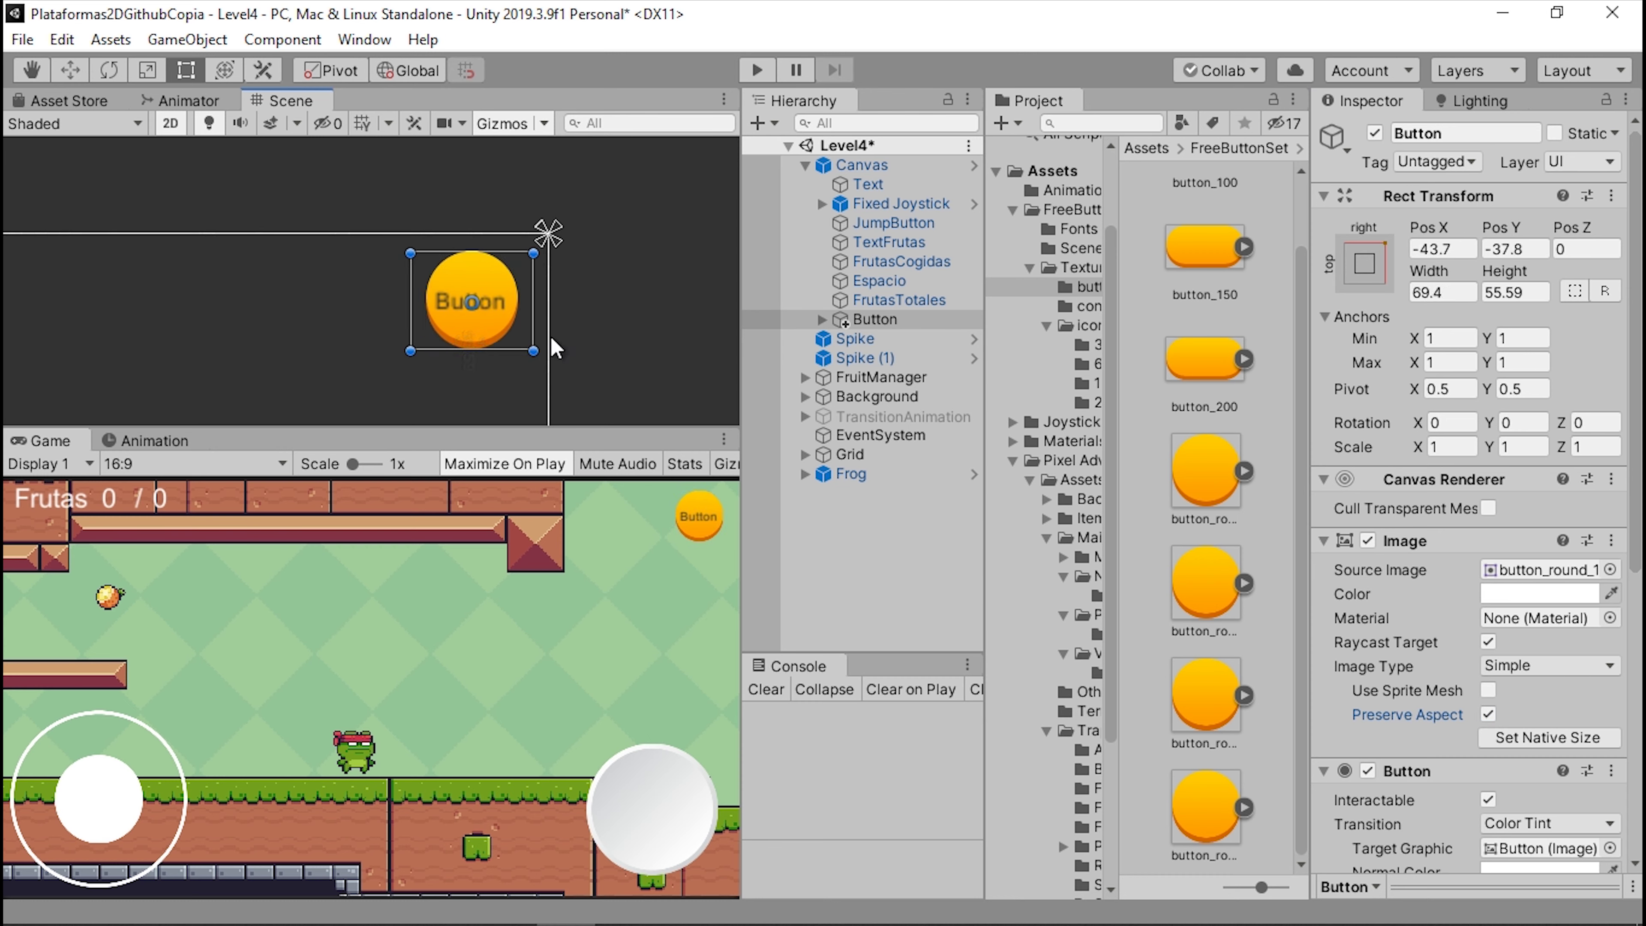
# - Delete the button's Text child and start adding a UI Image under the button
pyautogui.click(822, 320)
pyautogui.click(927, 338)
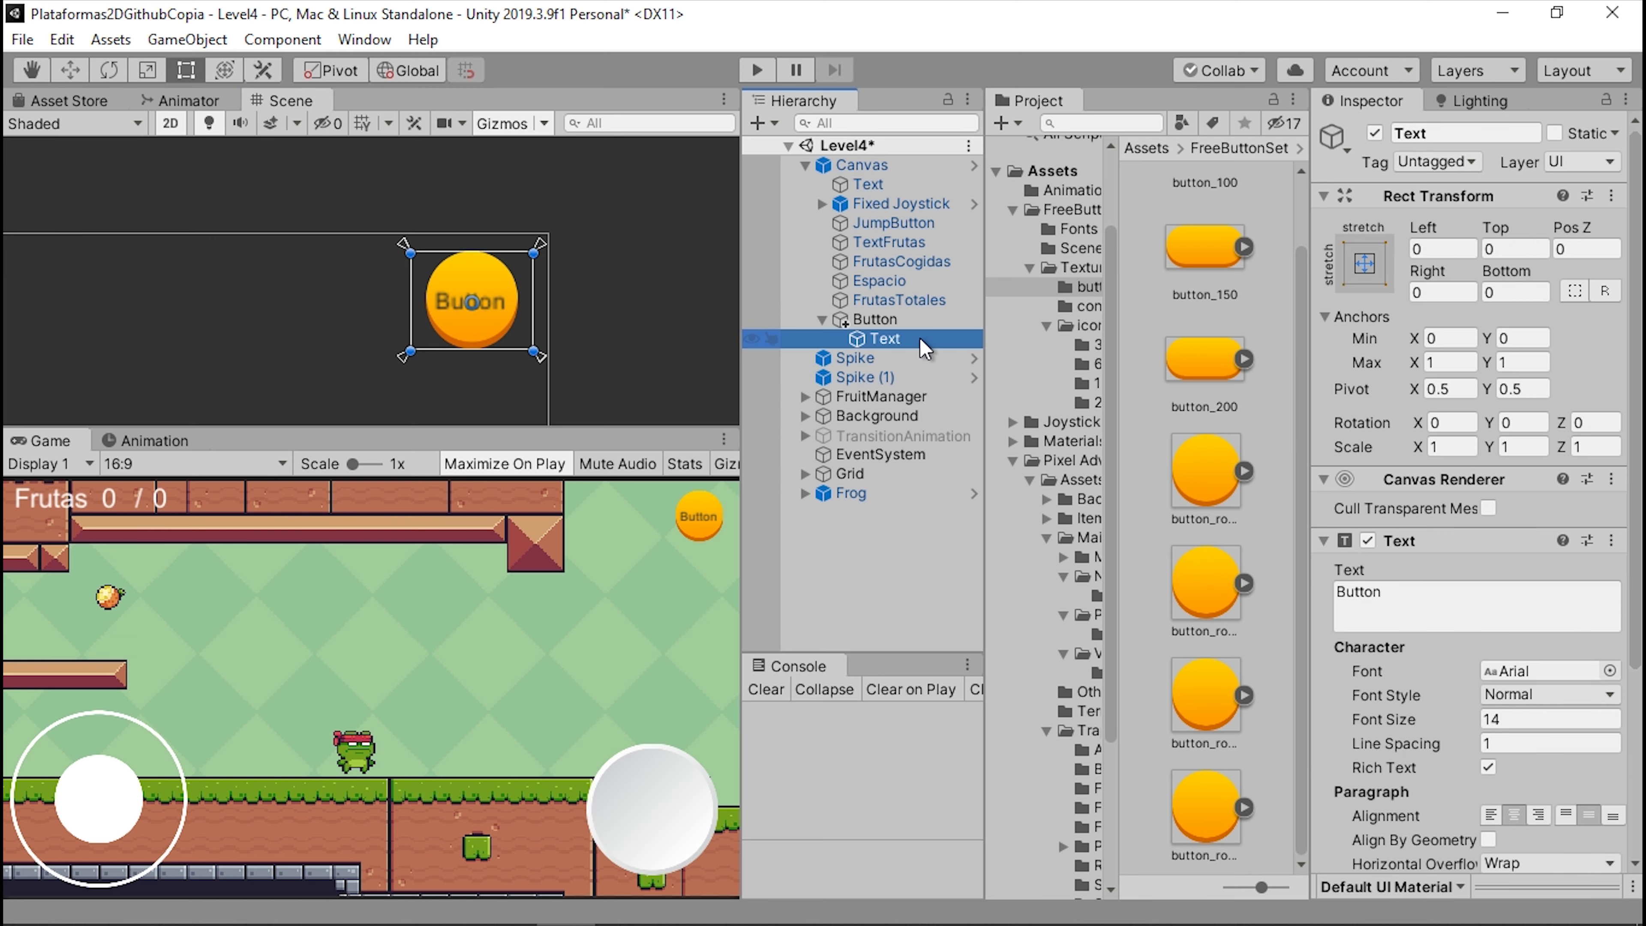
pyautogui.press('Delete')
pyautogui.rightClick(891, 320)
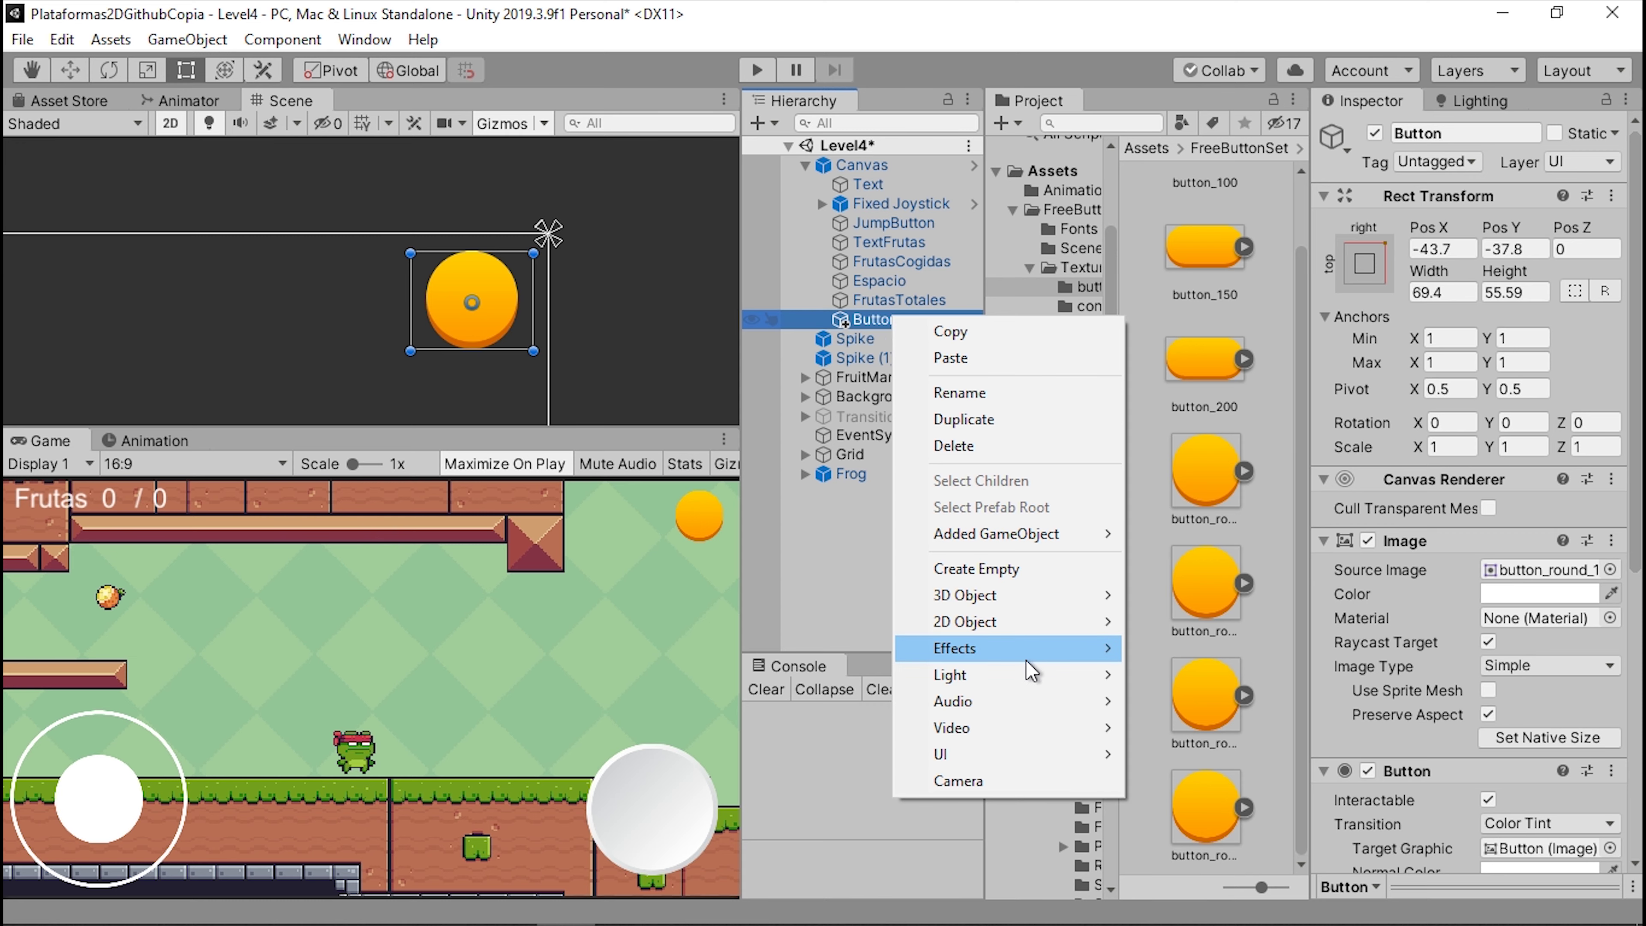
pyautogui.moveTo(1051, 761)
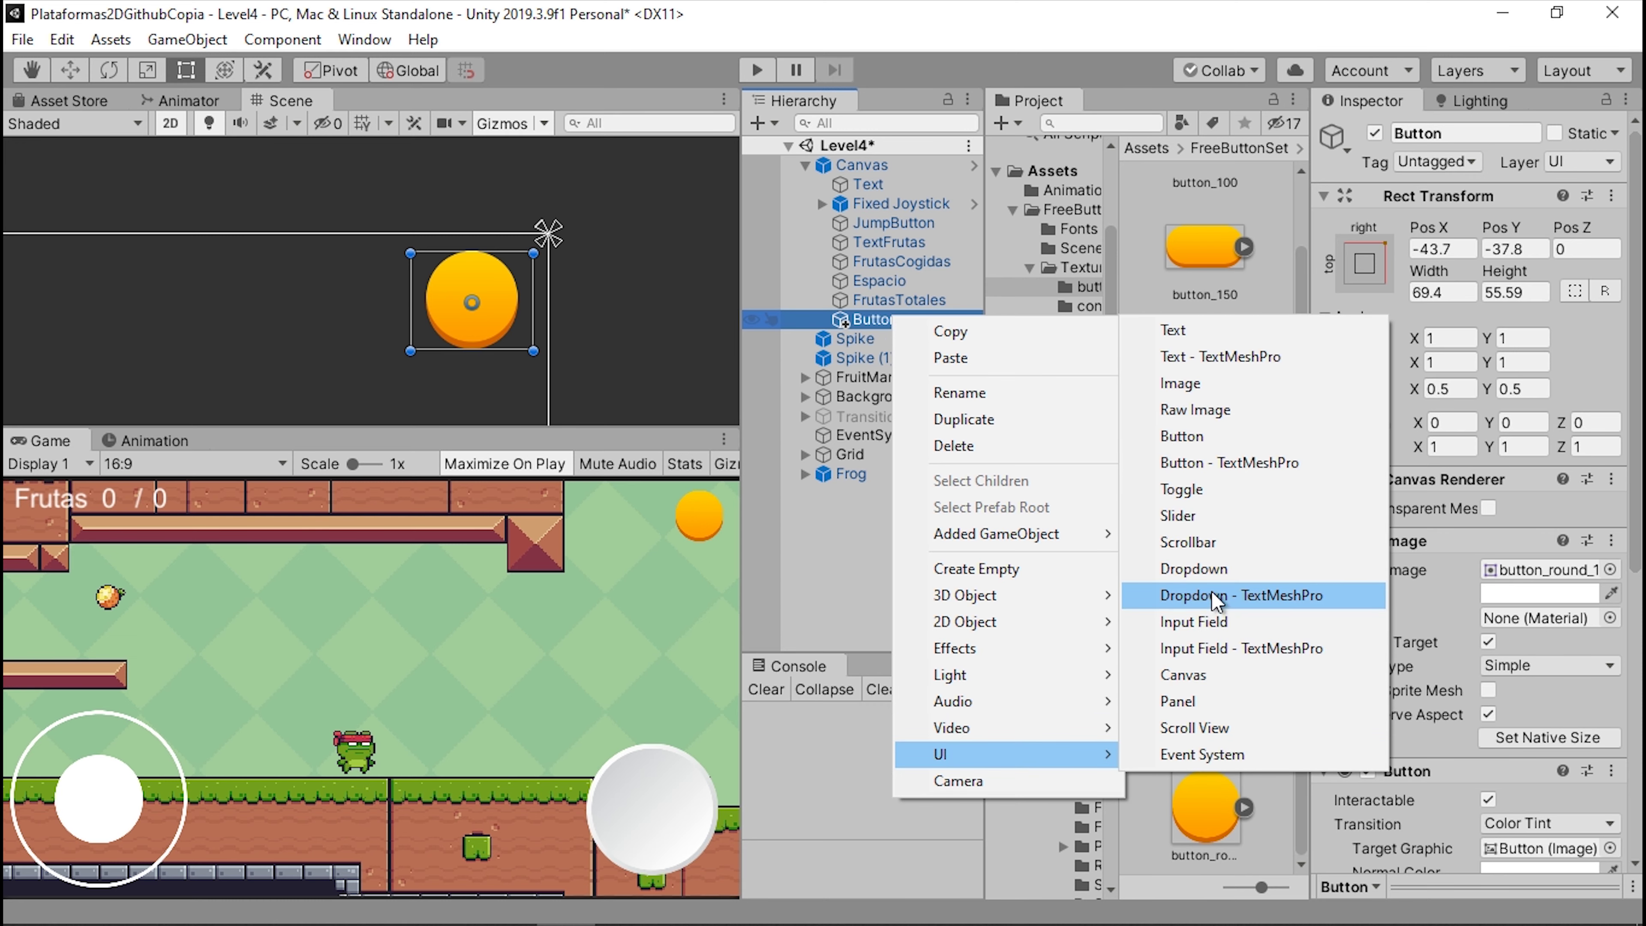
# - Add a child Image to the button and size it to 69.4 × 55.6
pyautogui.click(1179, 383)
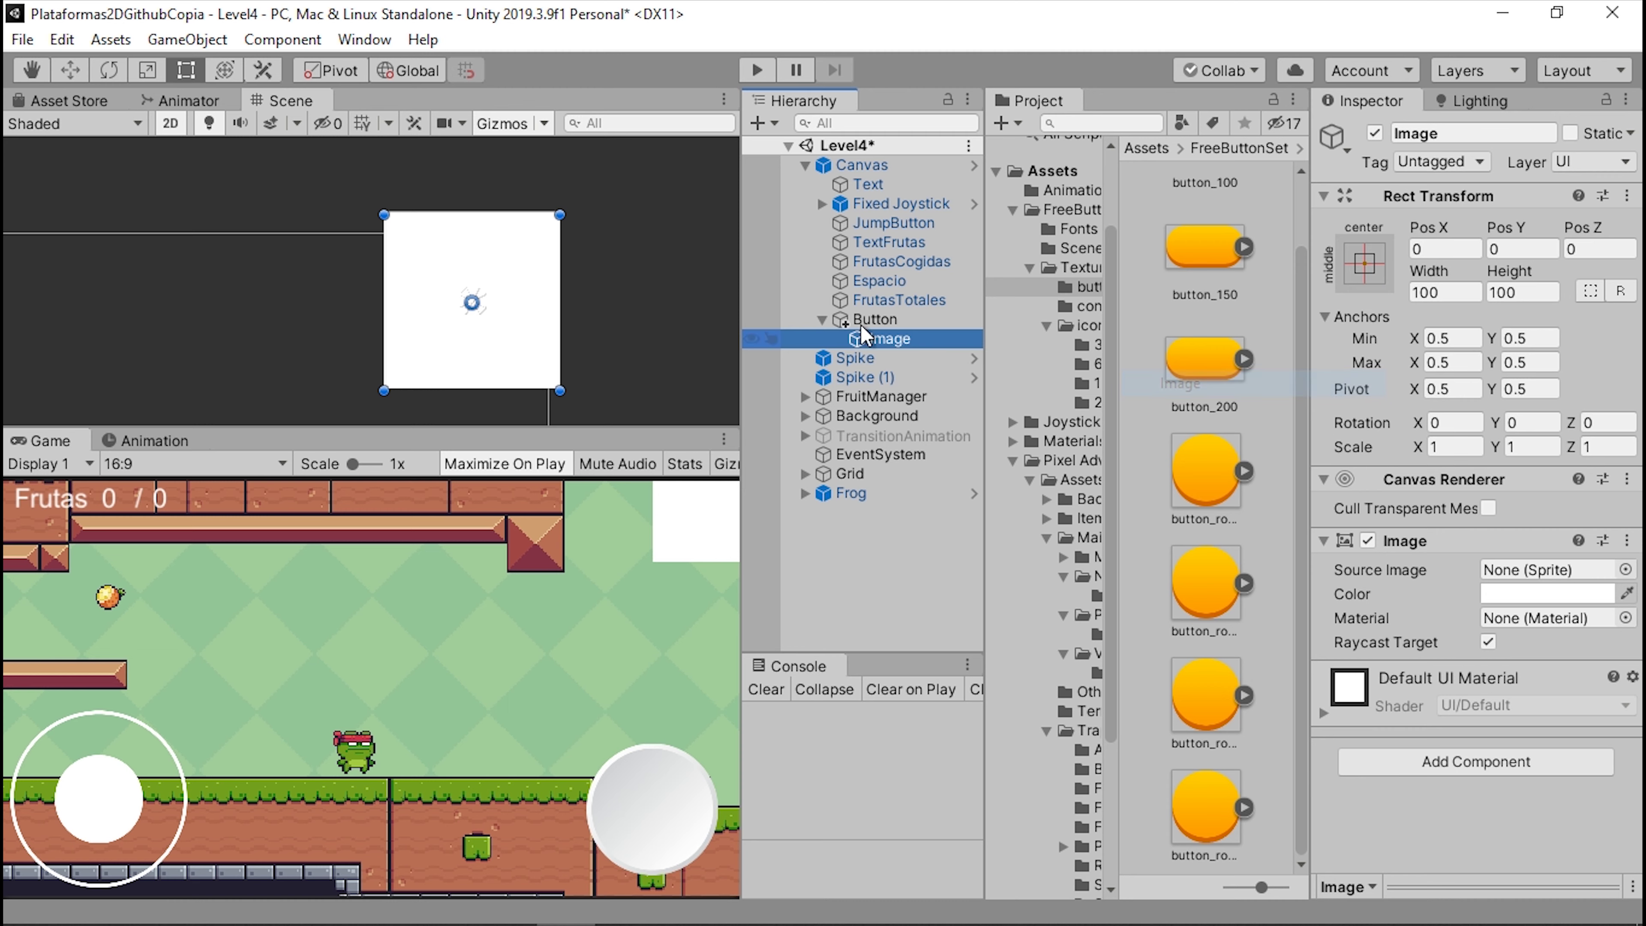
pyautogui.moveTo(560, 215); pyautogui.dragTo(485, 317)
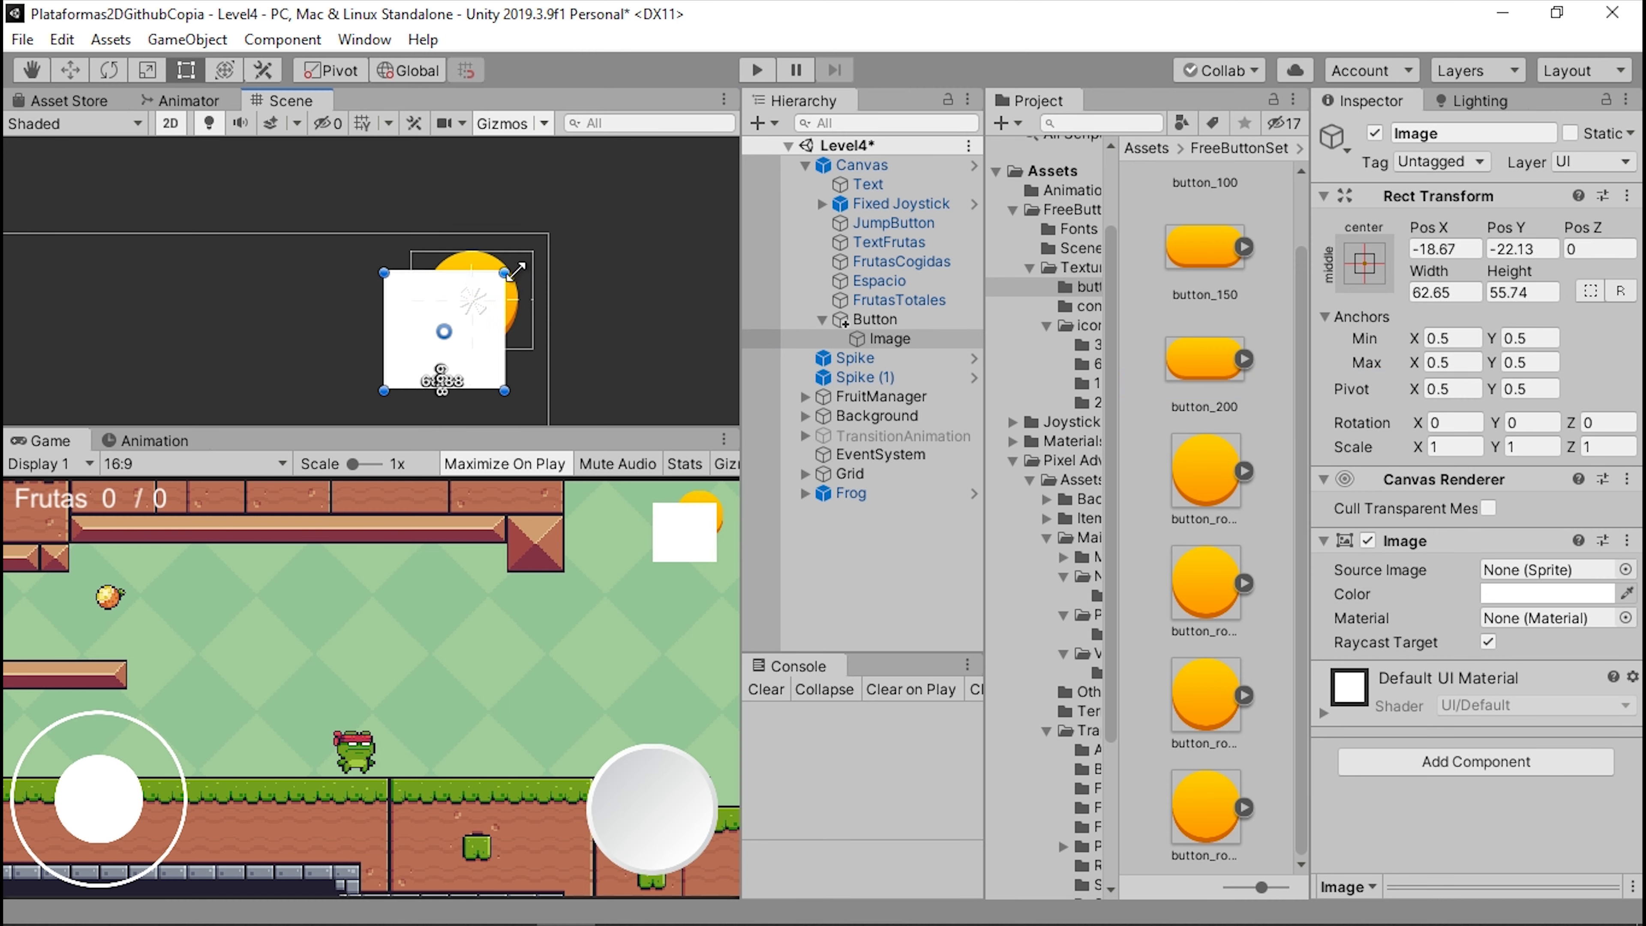
pyautogui.moveTo(384, 390); pyautogui.dragTo(406, 351)
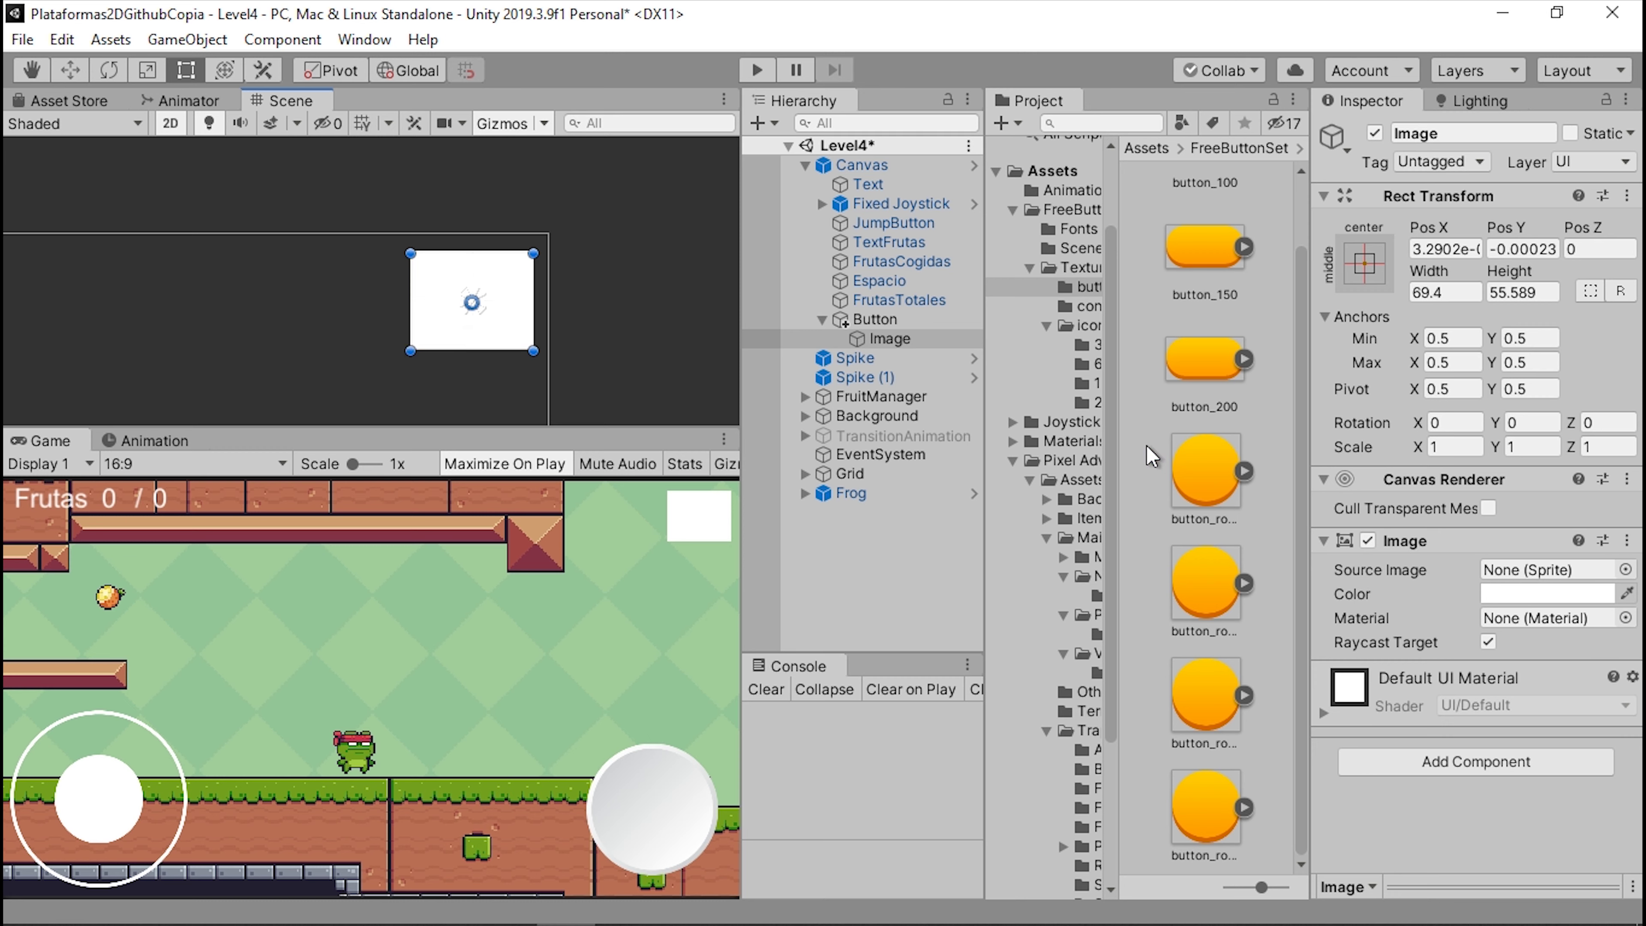
# - Locate the settings gear sprite in FreeButtonSet's icons/256x256 folder
pyautogui.click(1084, 306)
pyautogui.click(1089, 325)
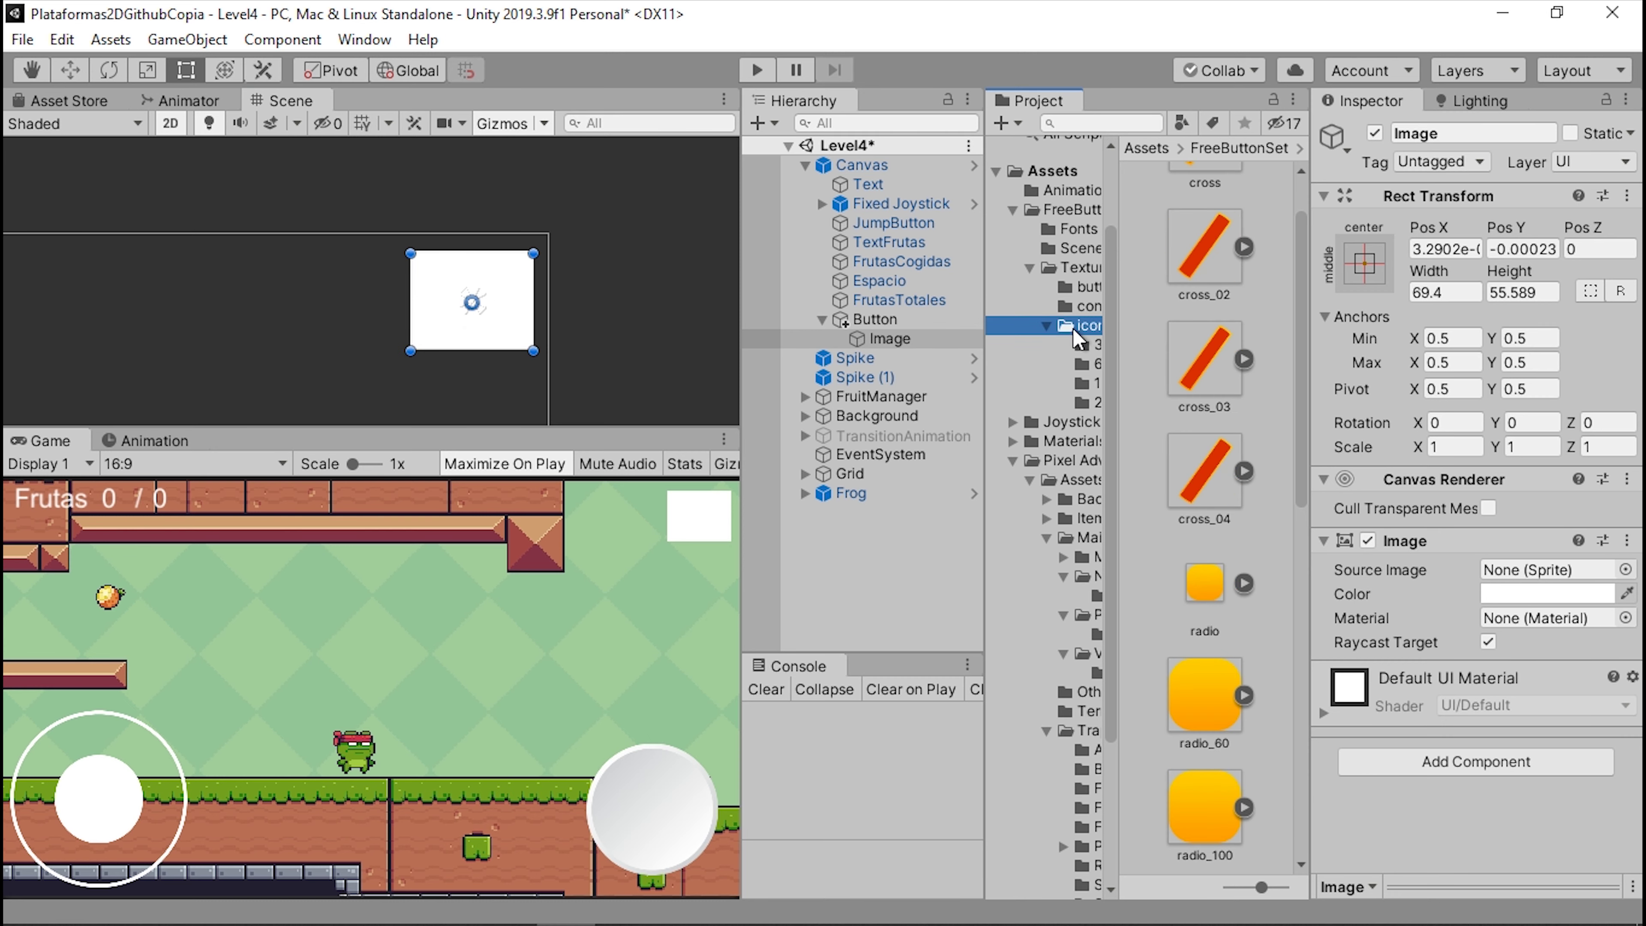
pyautogui.click(1096, 402)
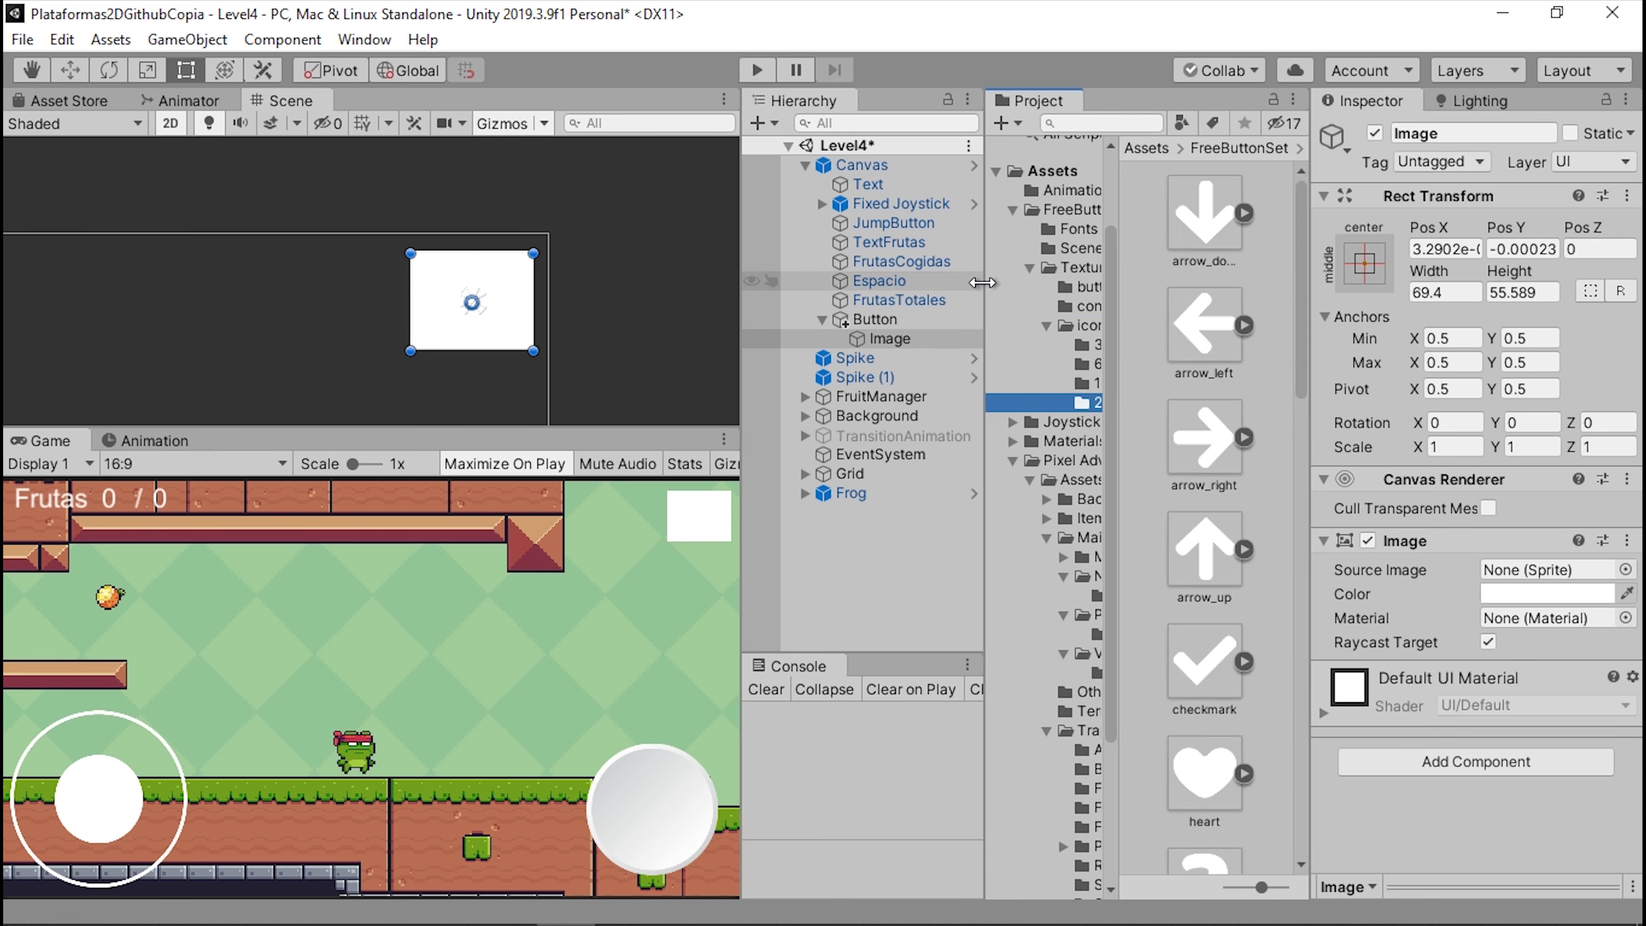
pyautogui.moveTo(986, 304); pyautogui.dragTo(903, 305)
pyautogui.moveTo(1037, 369); pyautogui.dragTo(1206, 370)
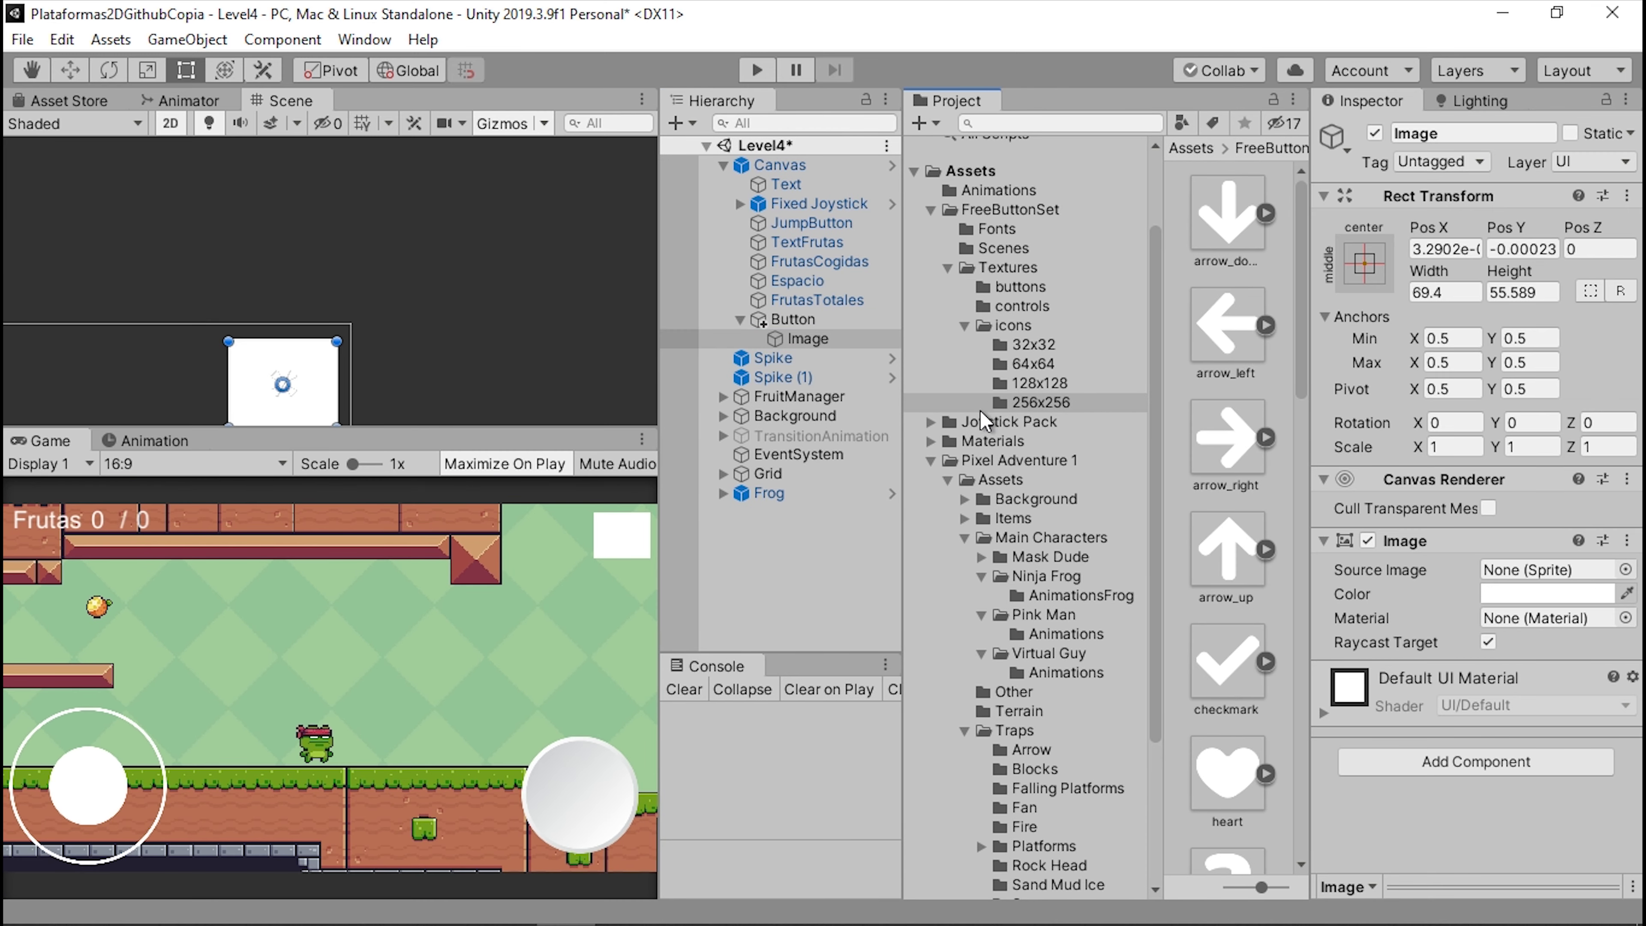
pyautogui.moveTo(659, 299)
pyautogui.mouseDown()
pyautogui.moveTo(815, 298)
pyautogui.moveTo(792, 299)
pyautogui.mouseUp()
pyautogui.scroll(-5, 1245, 343)
pyautogui.scroll(-3, 1244, 344)
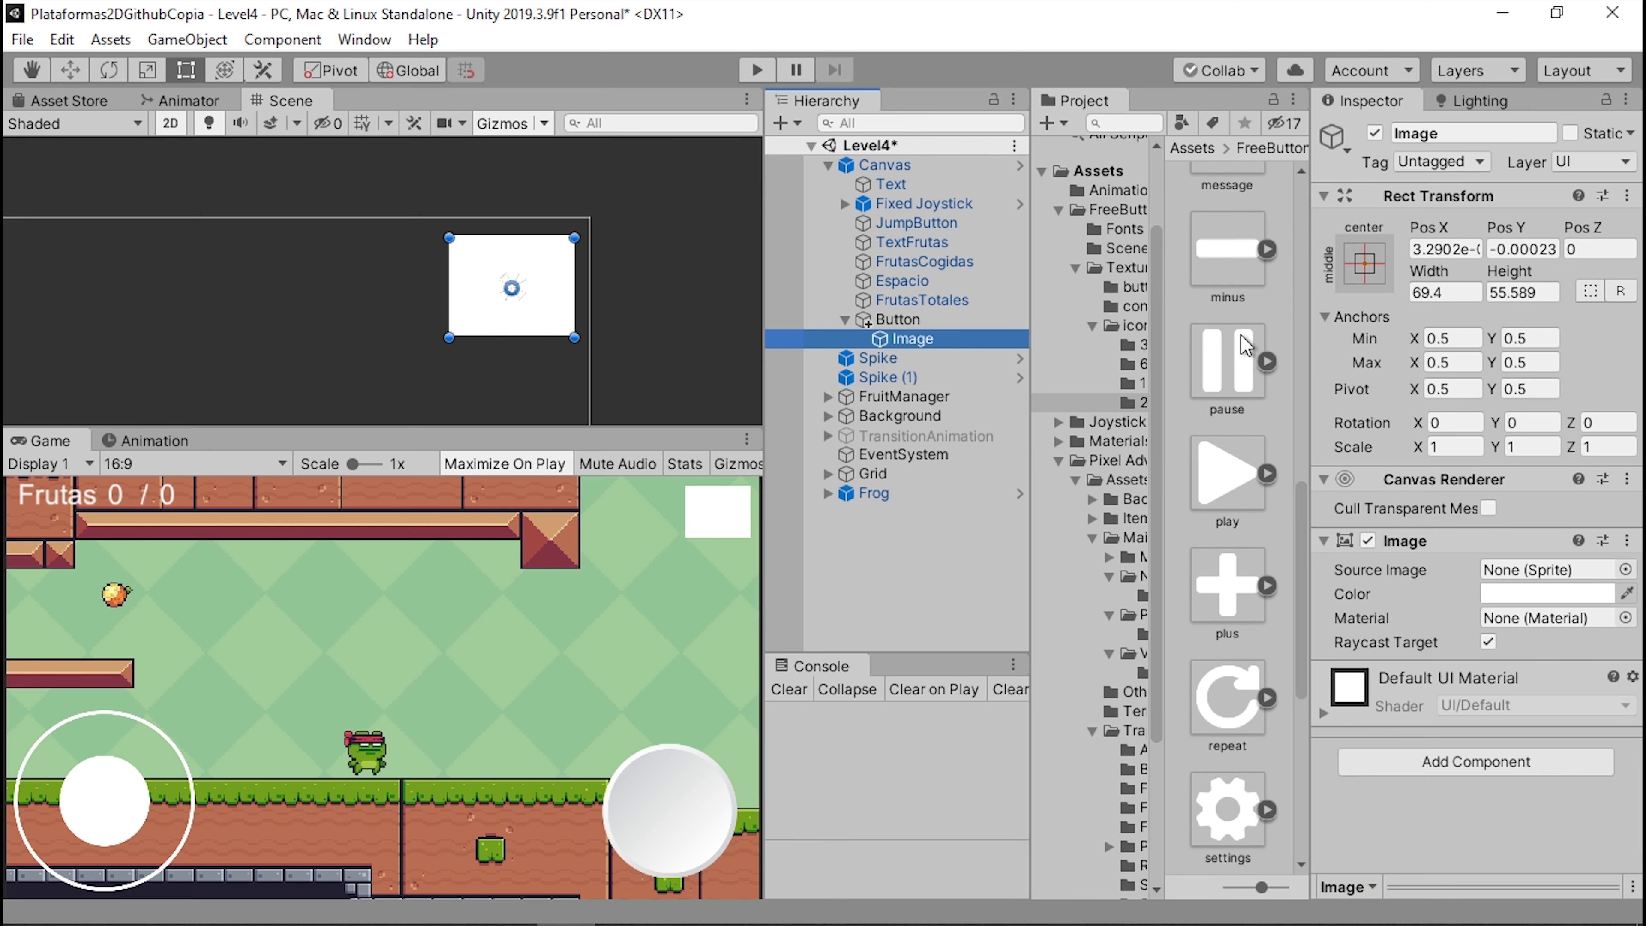
pyautogui.scroll(3, 1245, 343)
pyautogui.scroll(-3, 1243, 350)
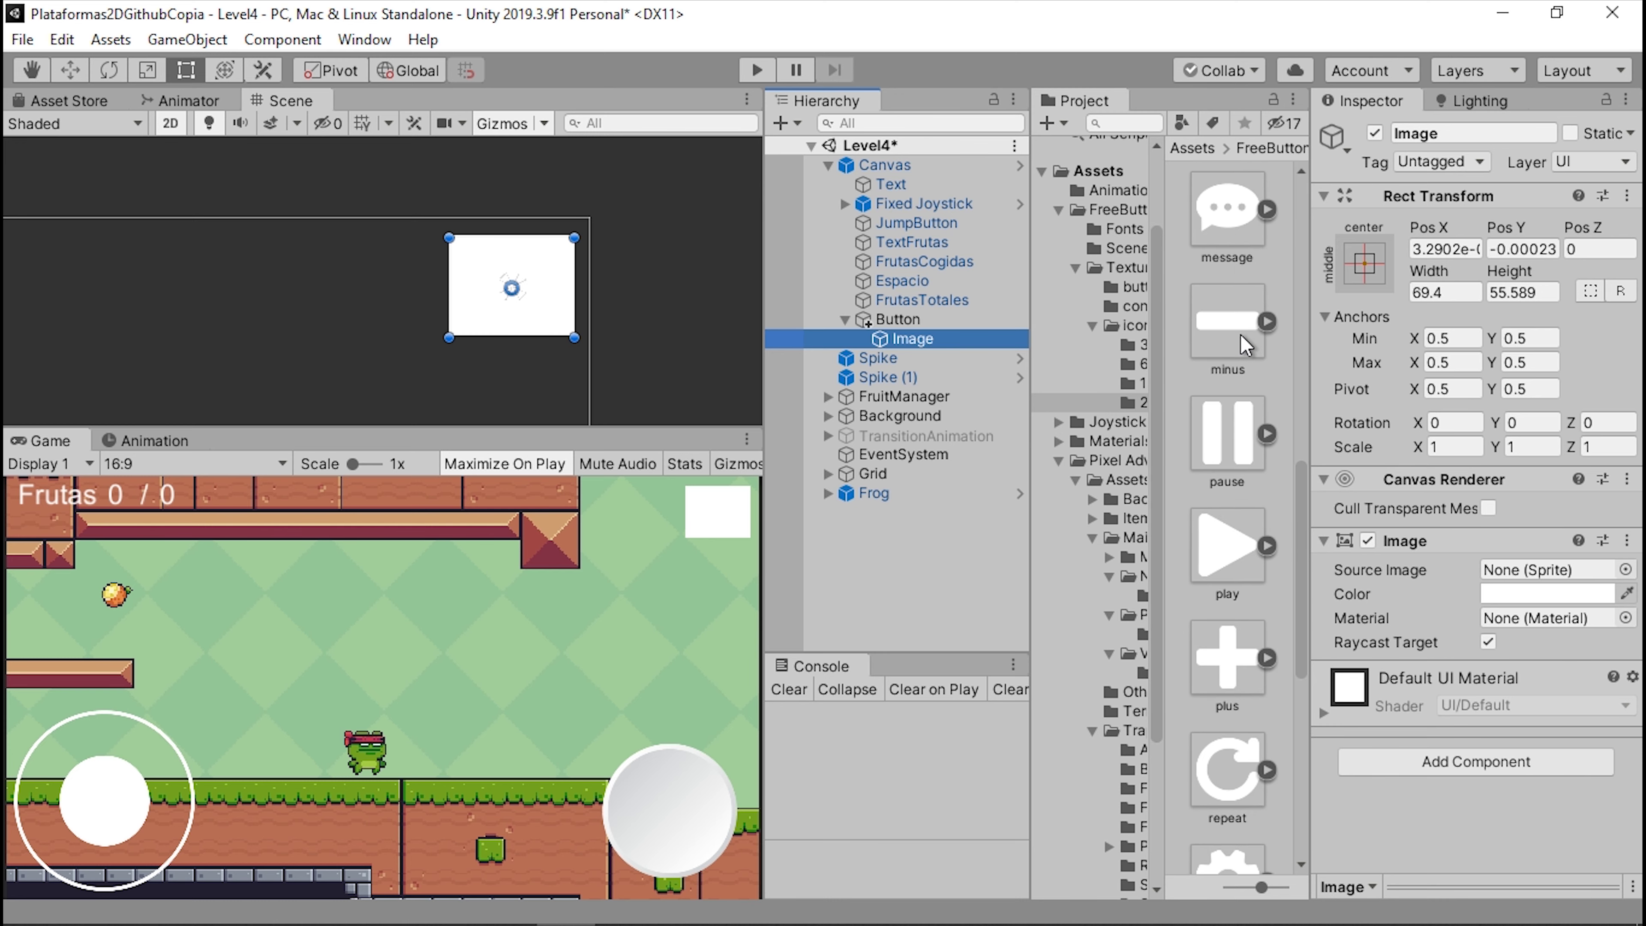
pyautogui.scroll(-3, 1234, 367)
pyautogui.scroll(-3, 1225, 382)
pyautogui.click(1227, 396)
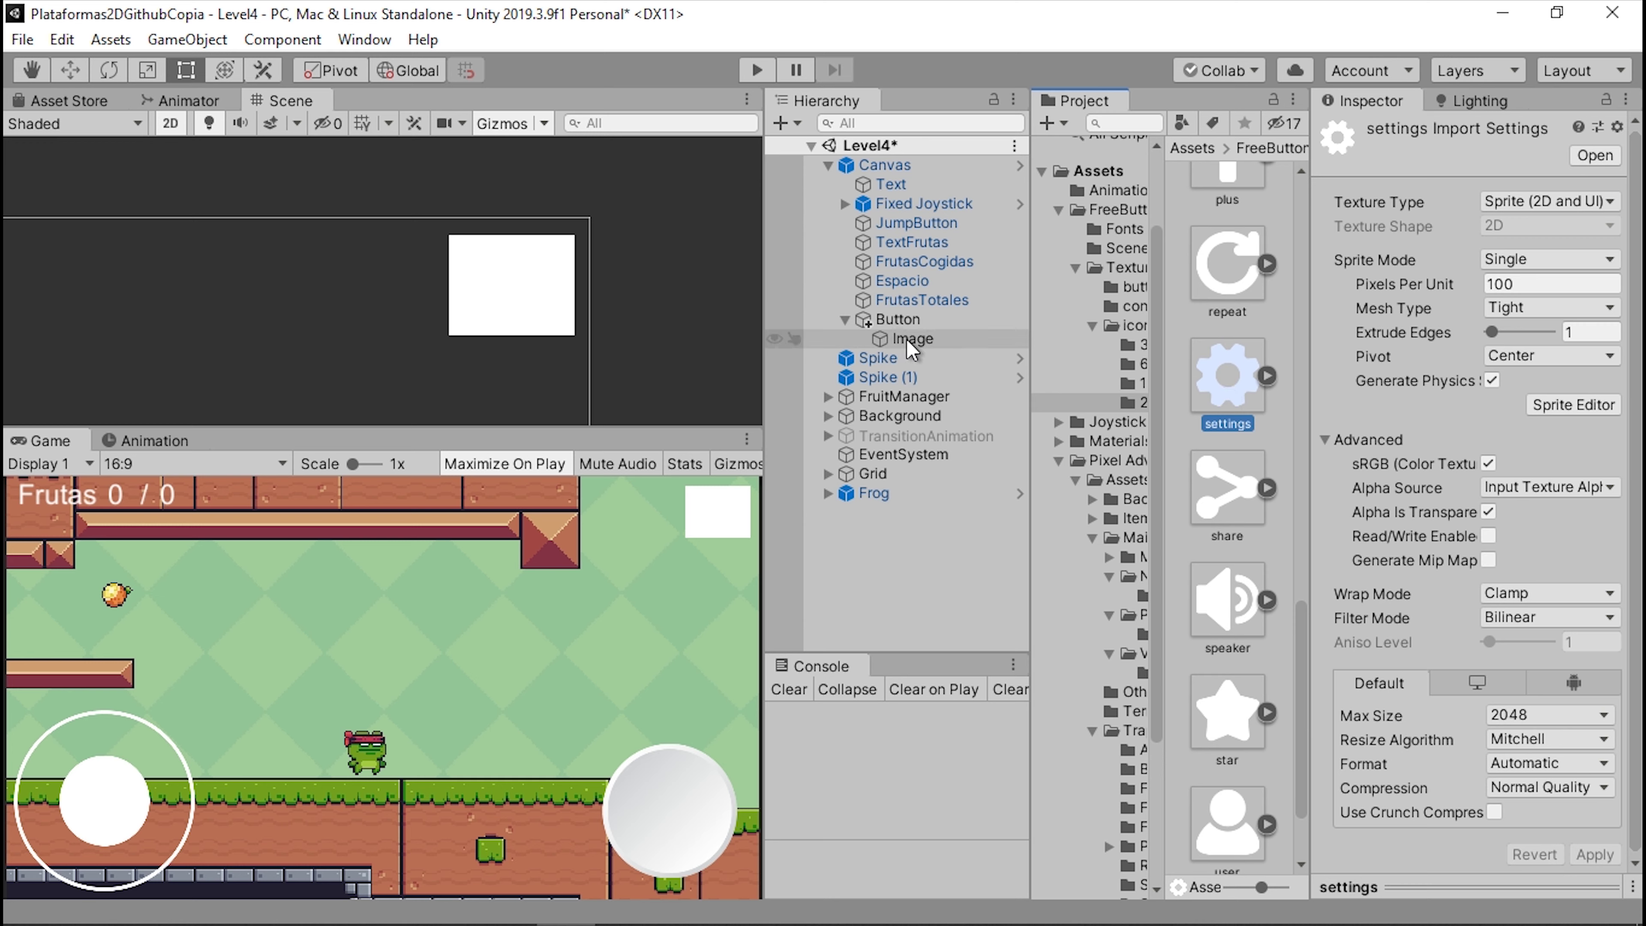
pyautogui.click(924, 343)
# - Apply the settings gear sprite with Preserve Aspect, shrink it to 46.58 × 37.87, centred
pyautogui.moveTo(1227, 376); pyautogui.dragTo(1549, 569)
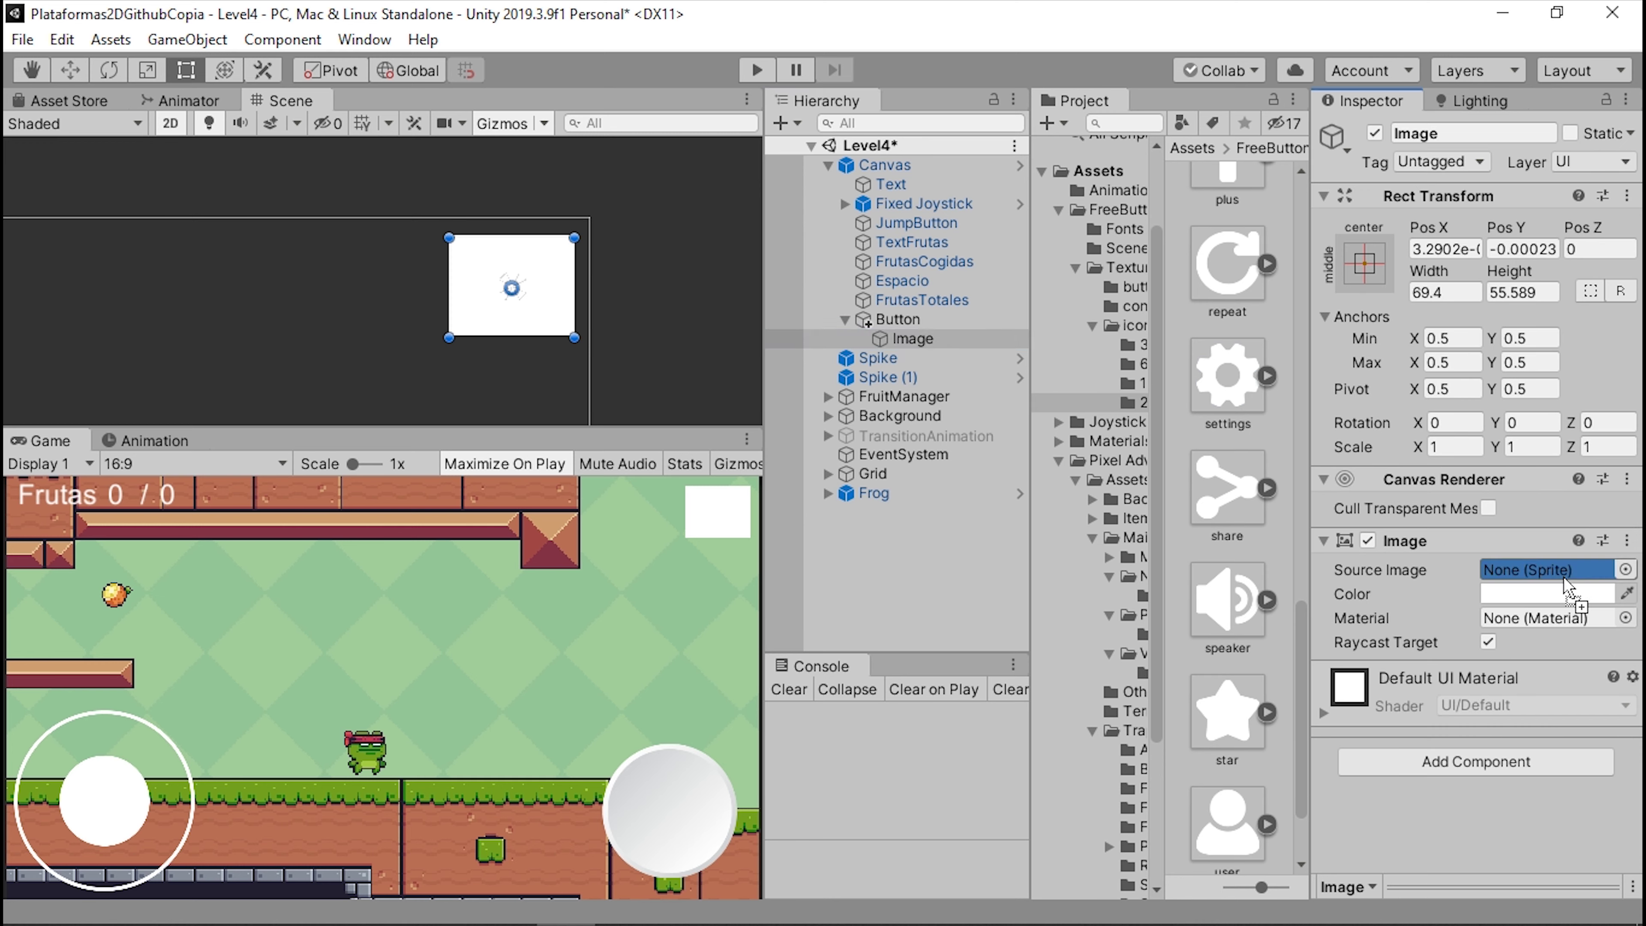
pyautogui.scroll(3, 541, 282)
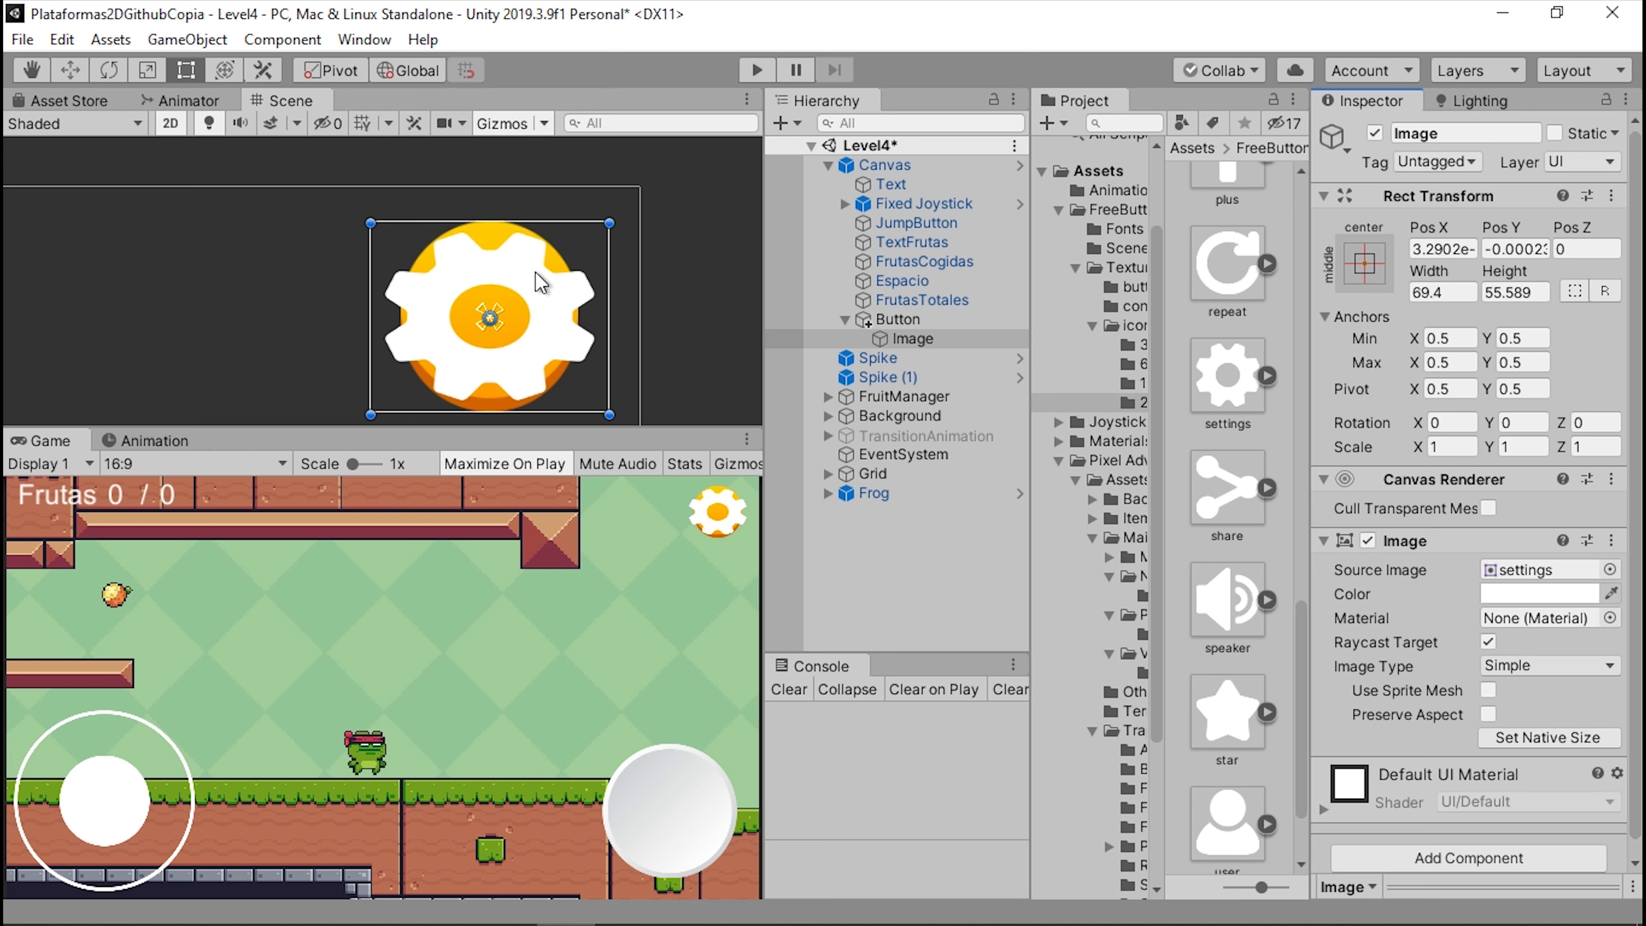
pyautogui.click(1488, 714)
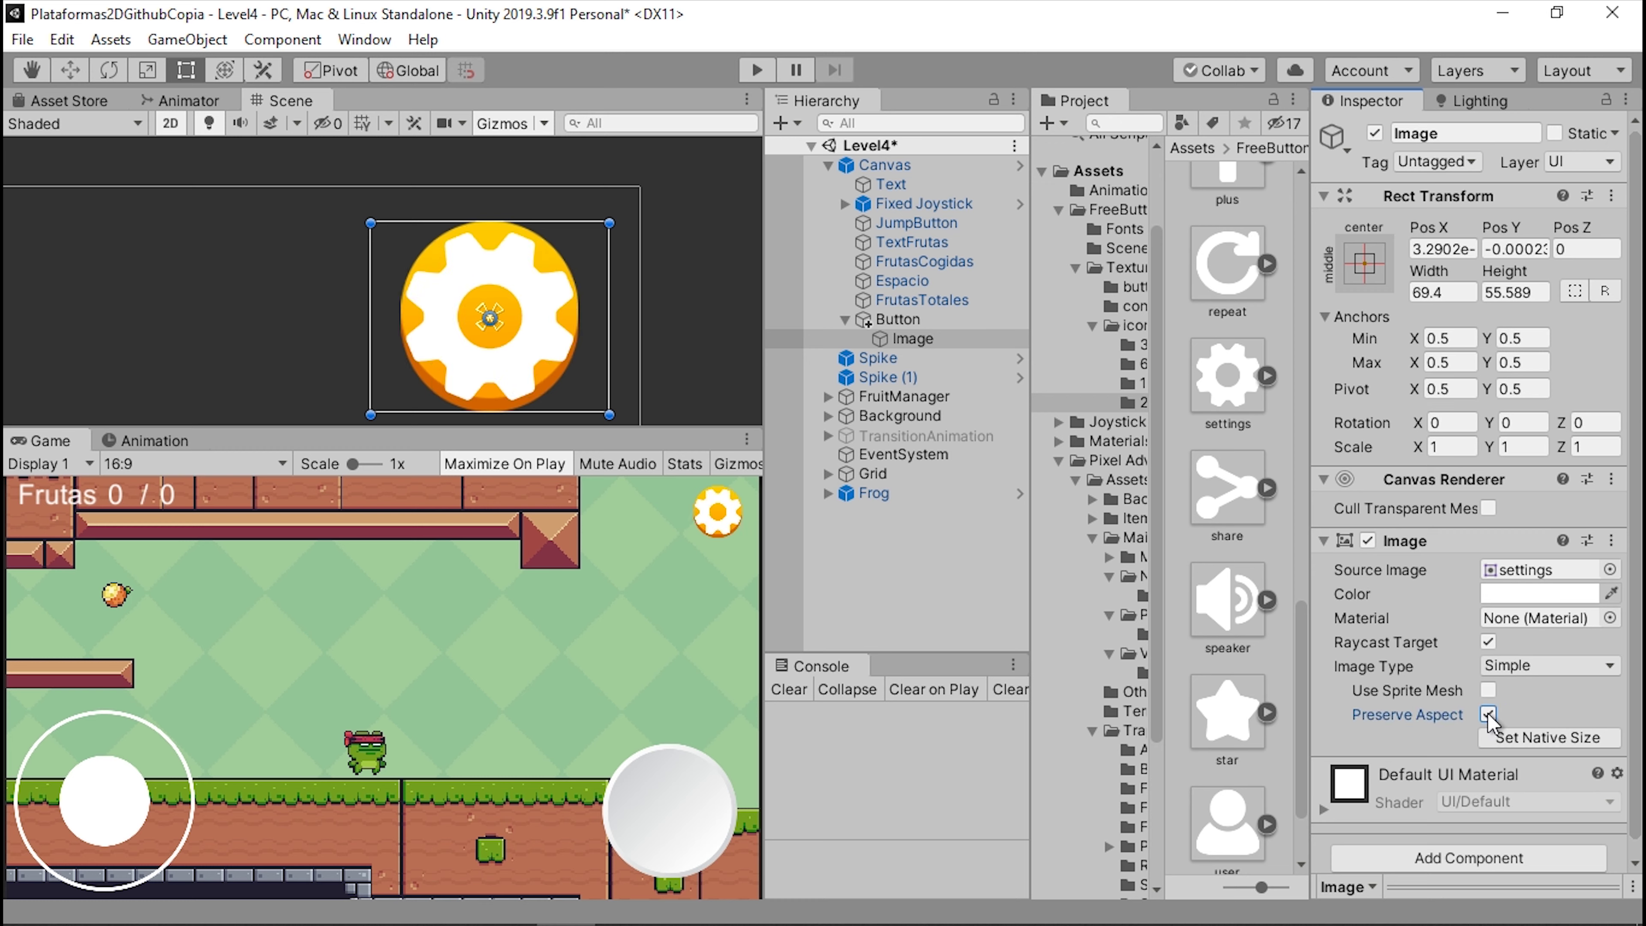
pyautogui.scroll(1, 629, 286)
pyautogui.moveTo(599, 204); pyautogui.dragTo(498, 283)
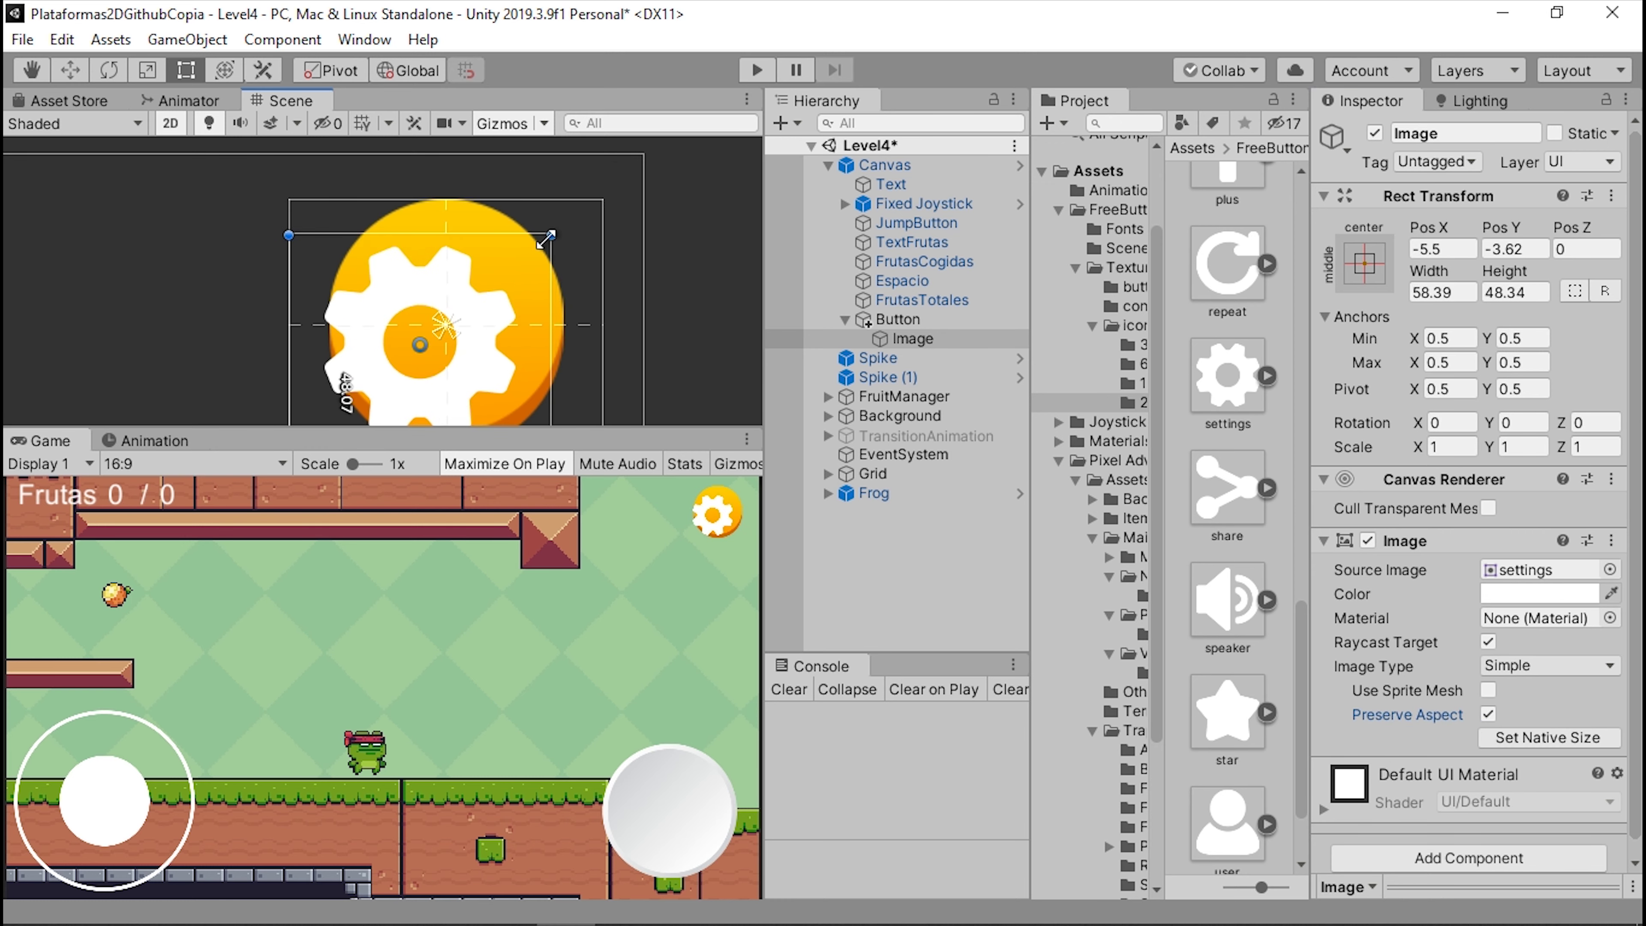
pyautogui.moveTo(510, 286); pyautogui.dragTo(593, 189, button='middle')
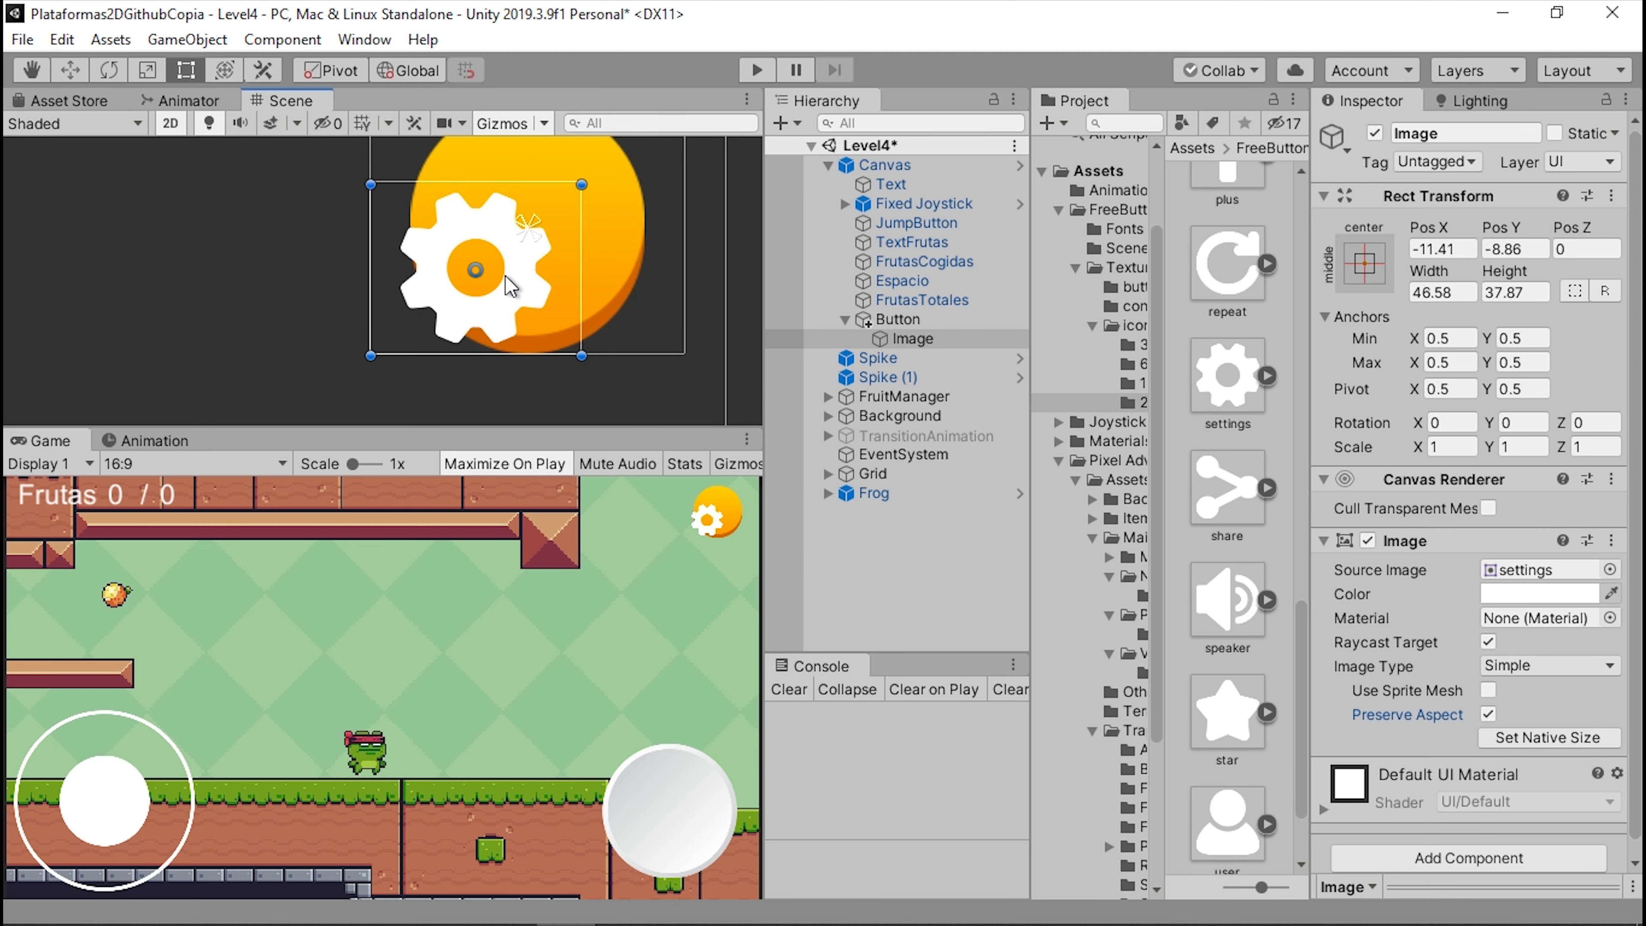
pyautogui.moveTo(512, 286); pyautogui.dragTo(564, 233)
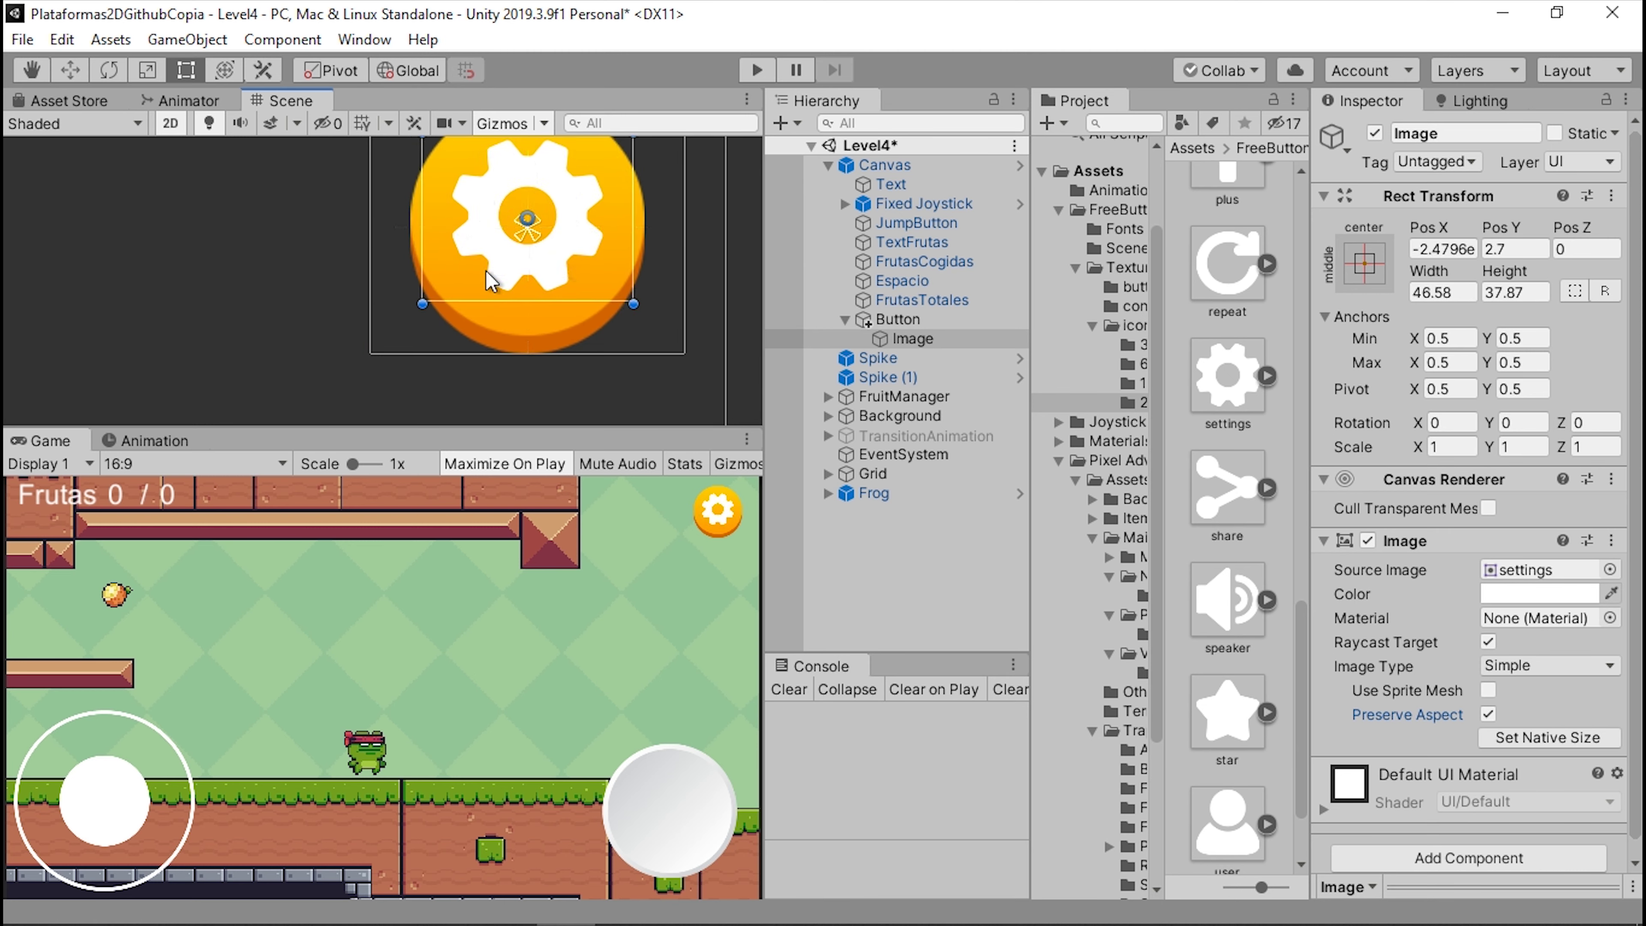
pyautogui.scroll(-2, 602, 235)
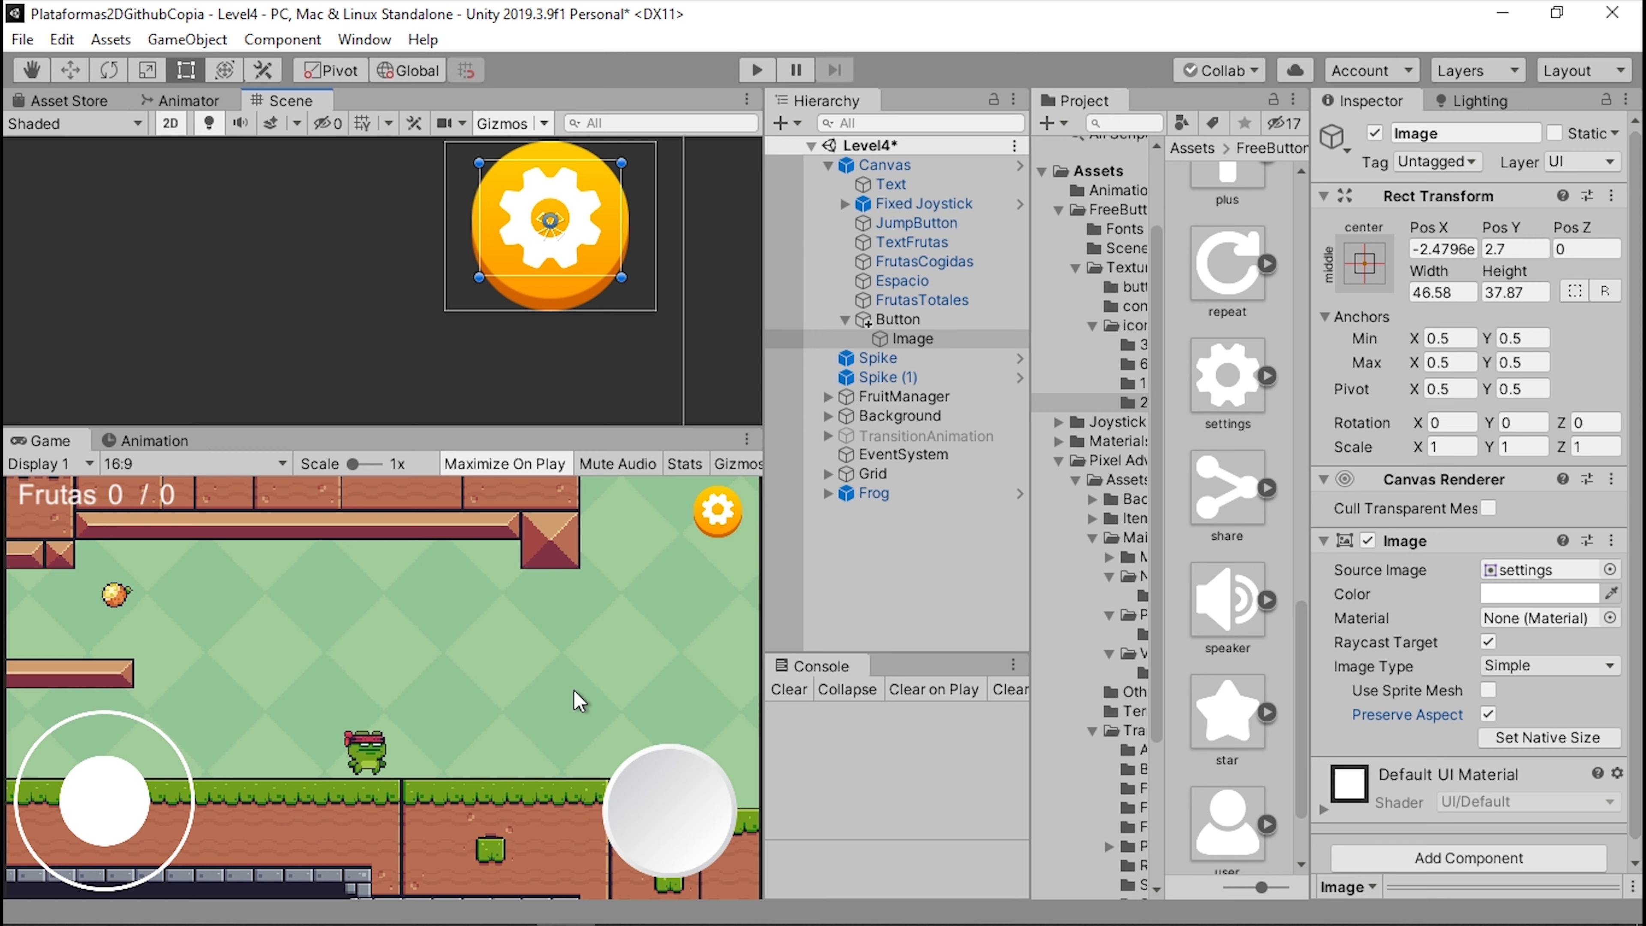
# - Add a full-stretch Panel under the Canvas, frame it, and widen the Project panes
pyautogui.click(846, 318)
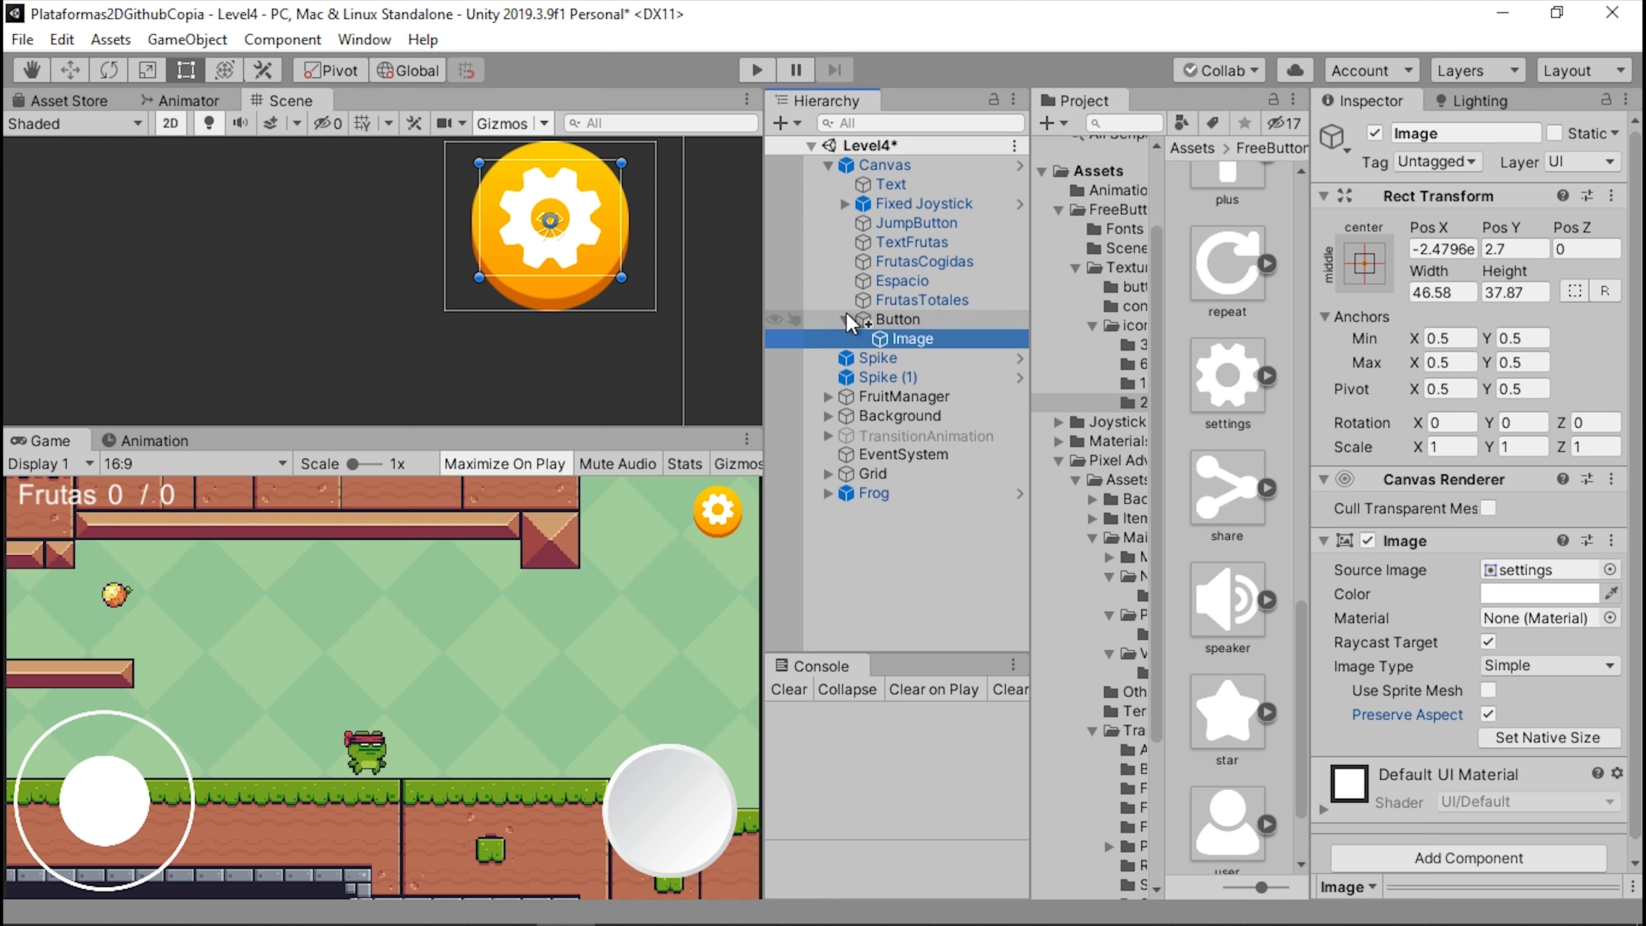
pyautogui.click(886, 164)
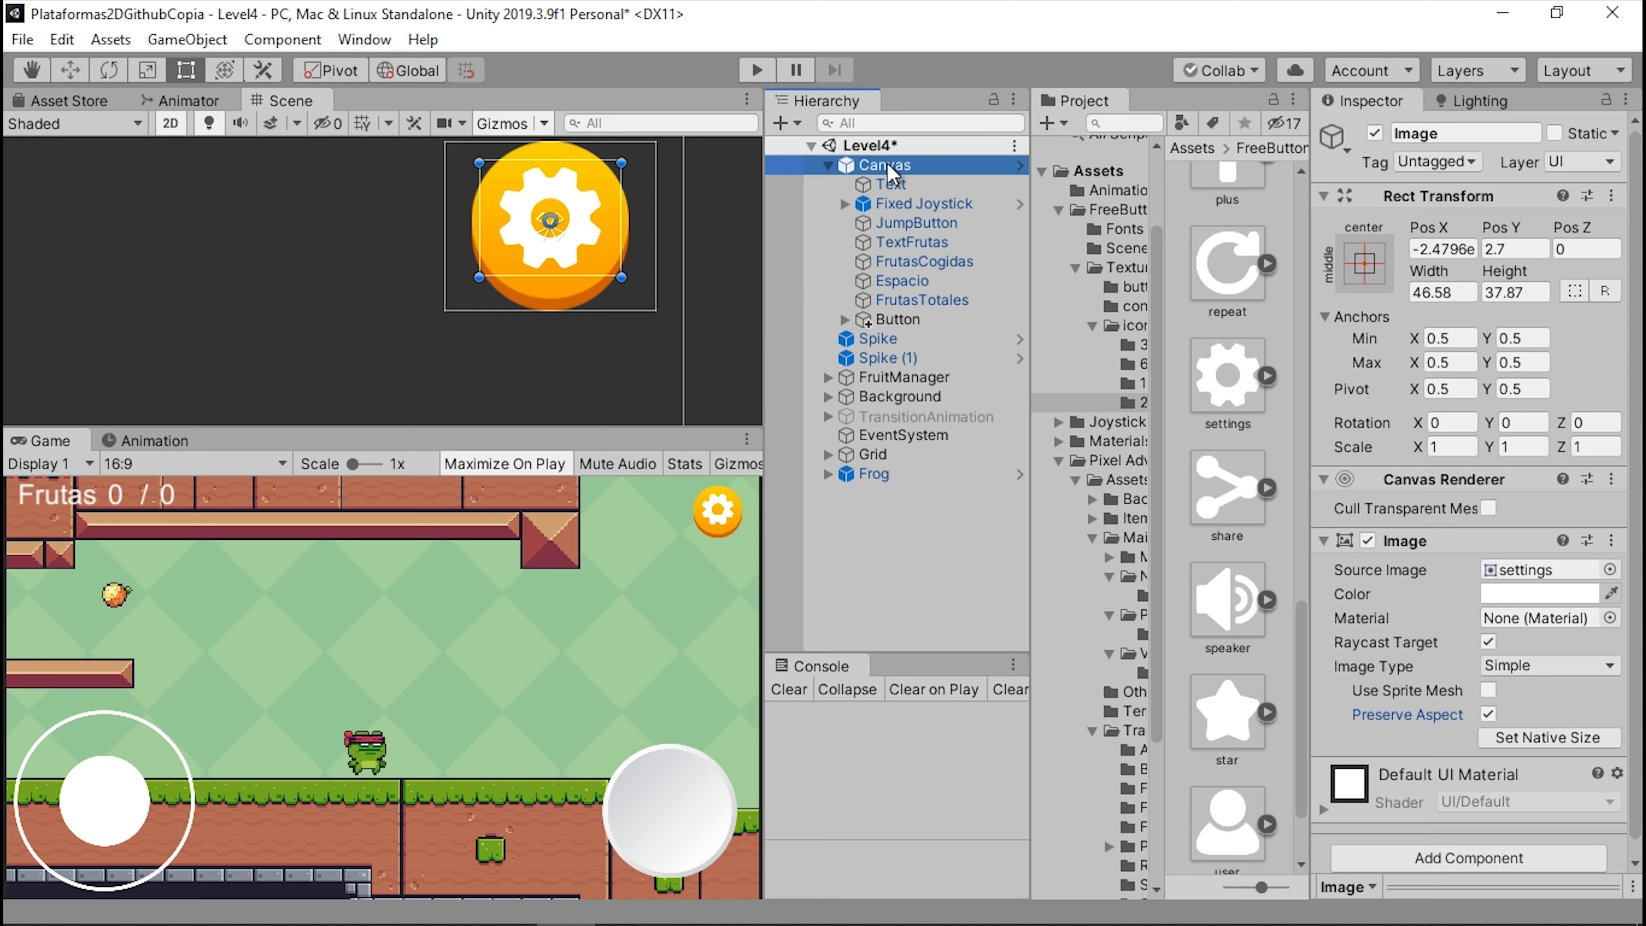
pyautogui.rightClick(887, 165)
pyautogui.moveTo(1029, 692)
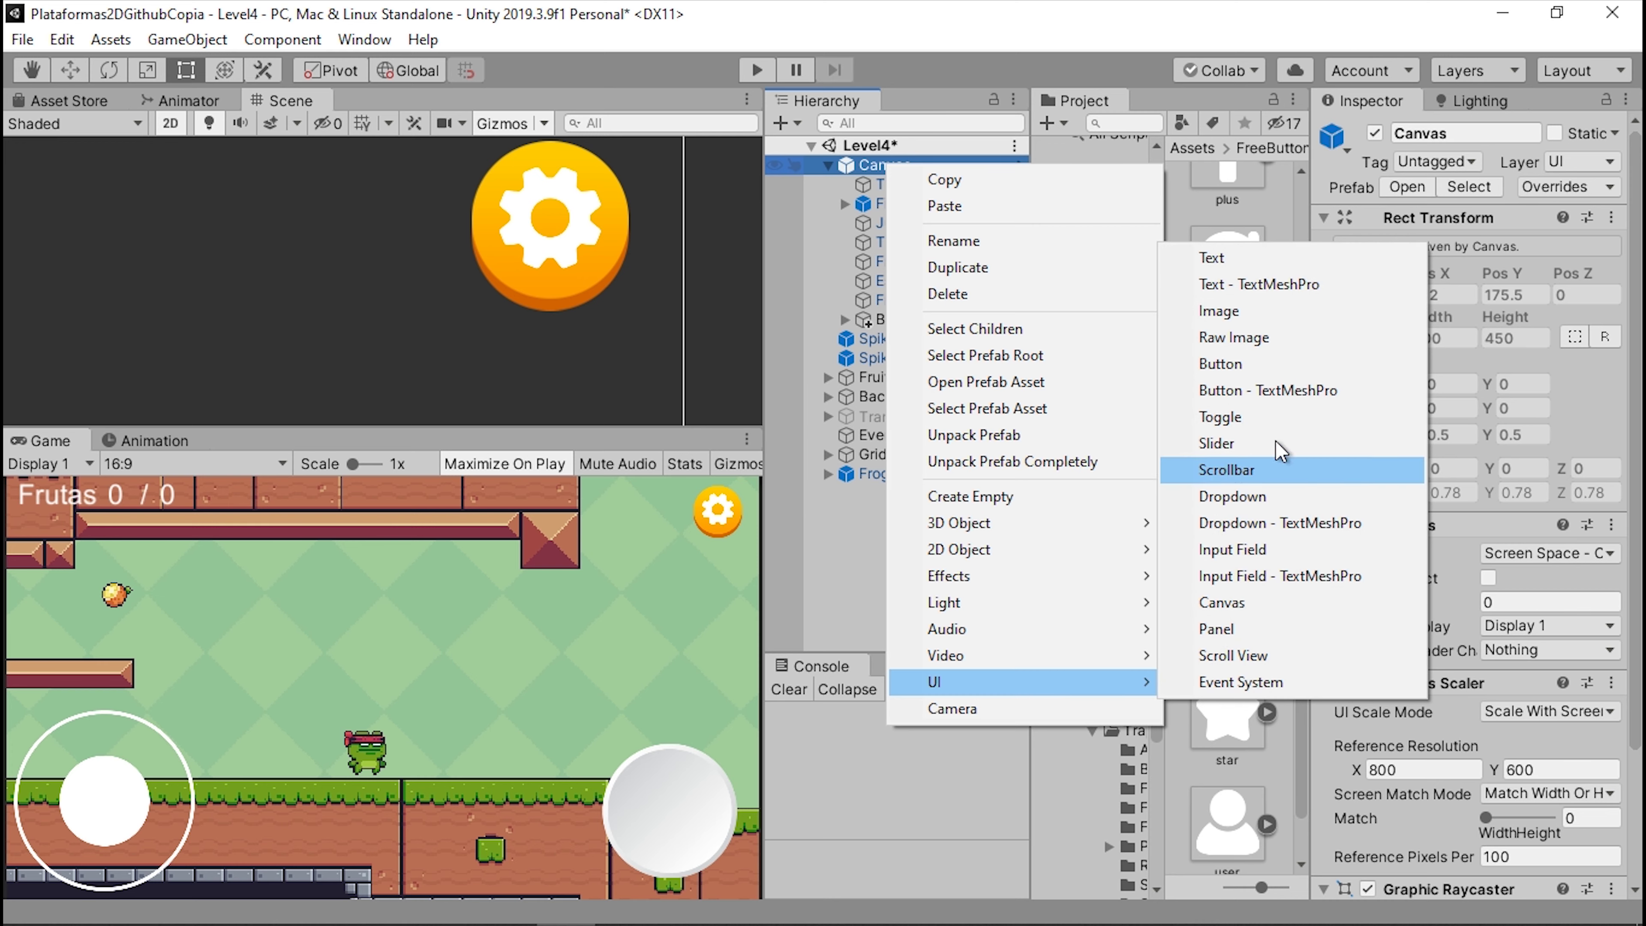
pyautogui.click(1217, 628)
pyautogui.scroll(-3, 588, 324)
pyautogui.press('t')
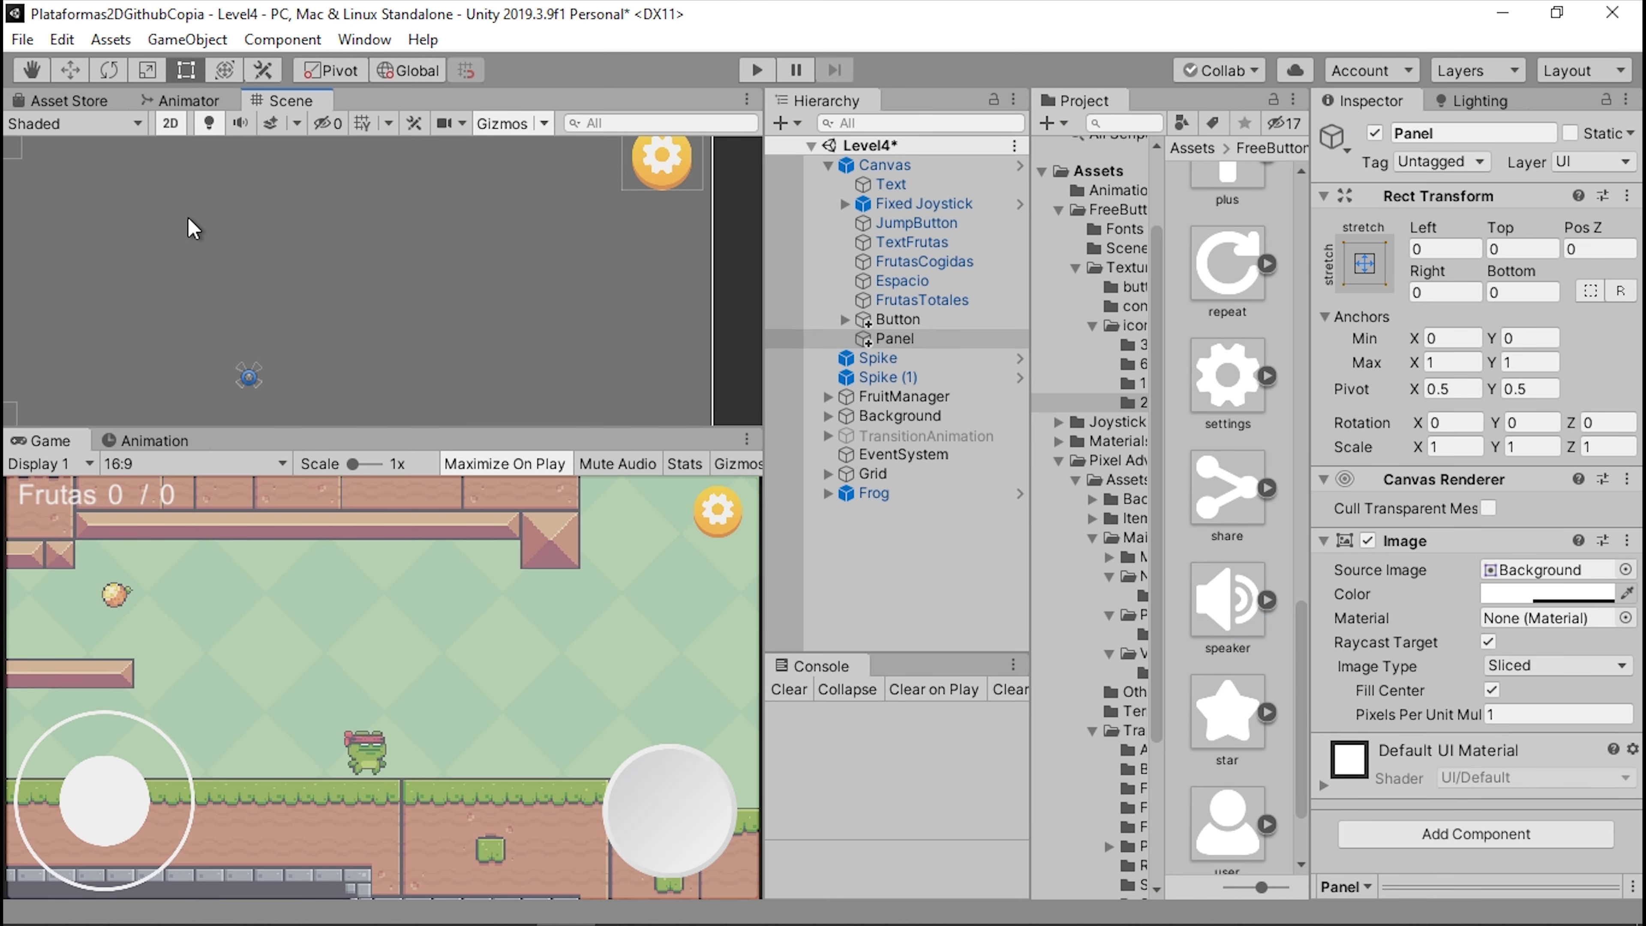
pyautogui.press('f')
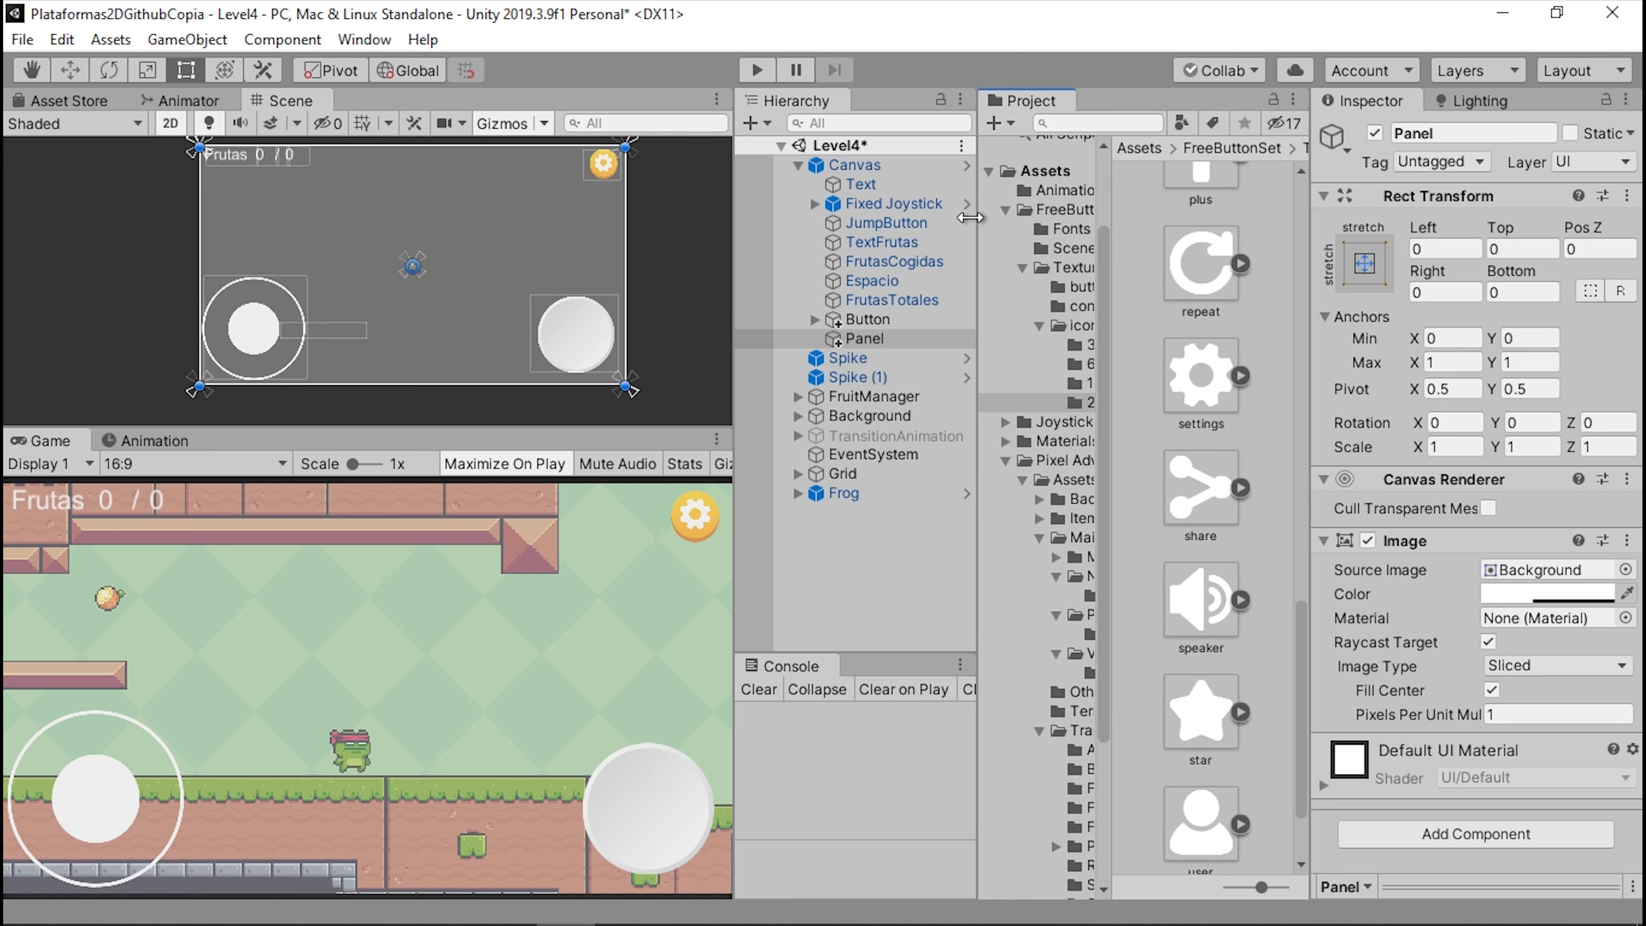
pyautogui.moveTo(1034, 217); pyautogui.dragTo(970, 221)
pyautogui.moveTo(1102, 237); pyautogui.dragTo(1168, 246)
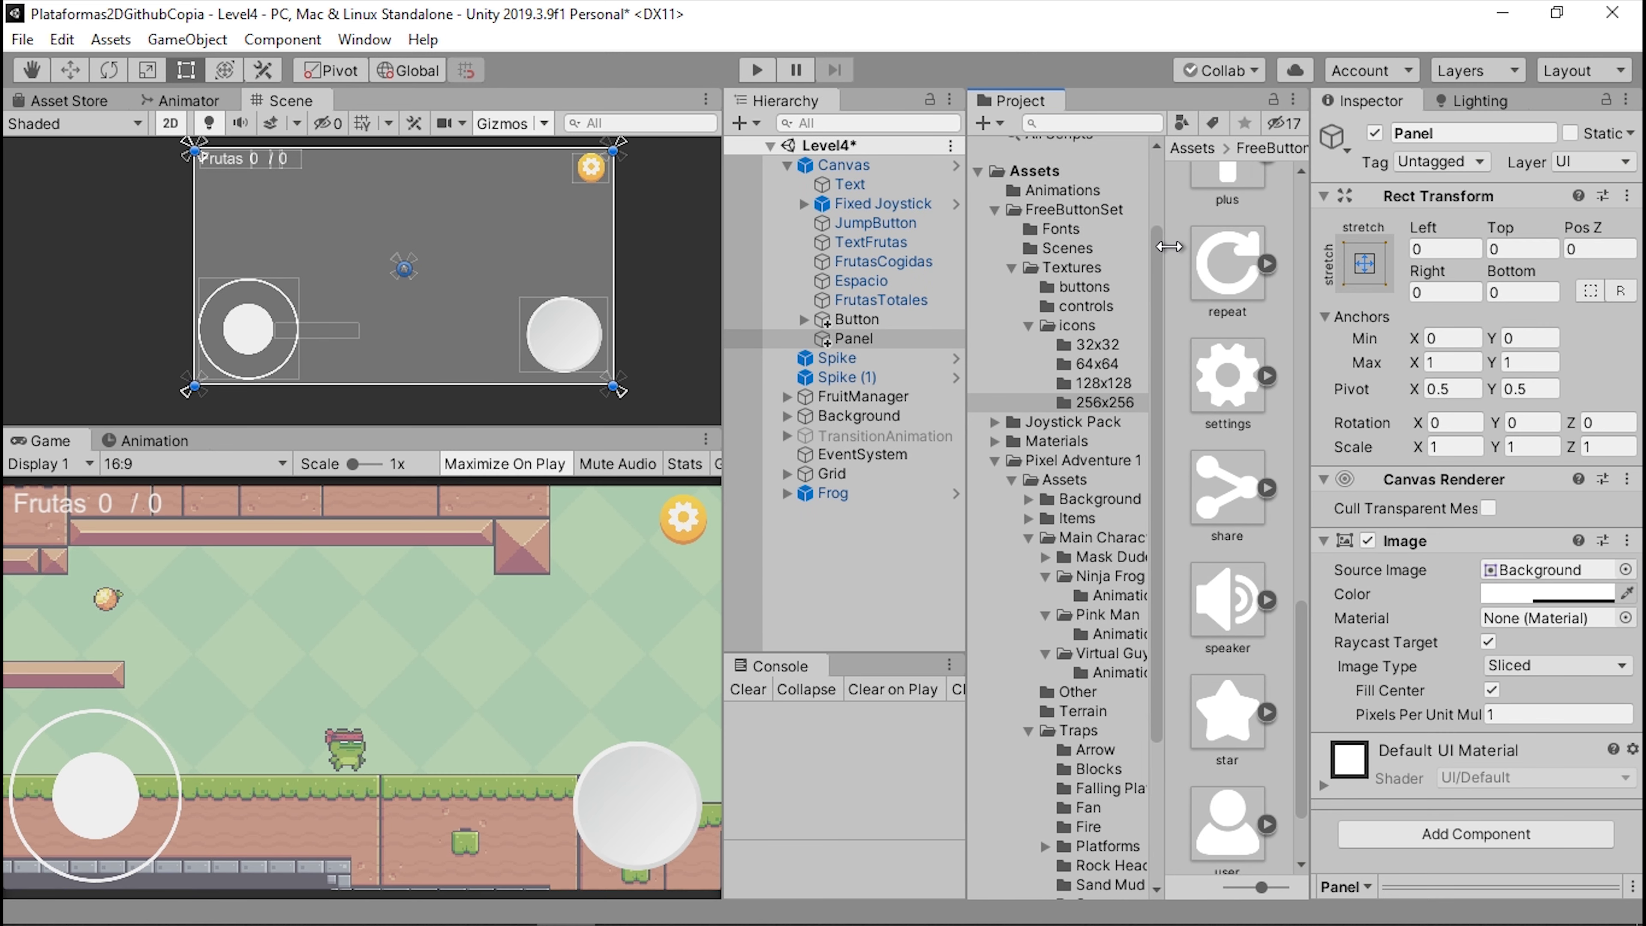
# - Set the FreeButtonSet background sprite as the Panel's Image source image, leaving its colour unchanged
pyautogui.click(1060, 211)
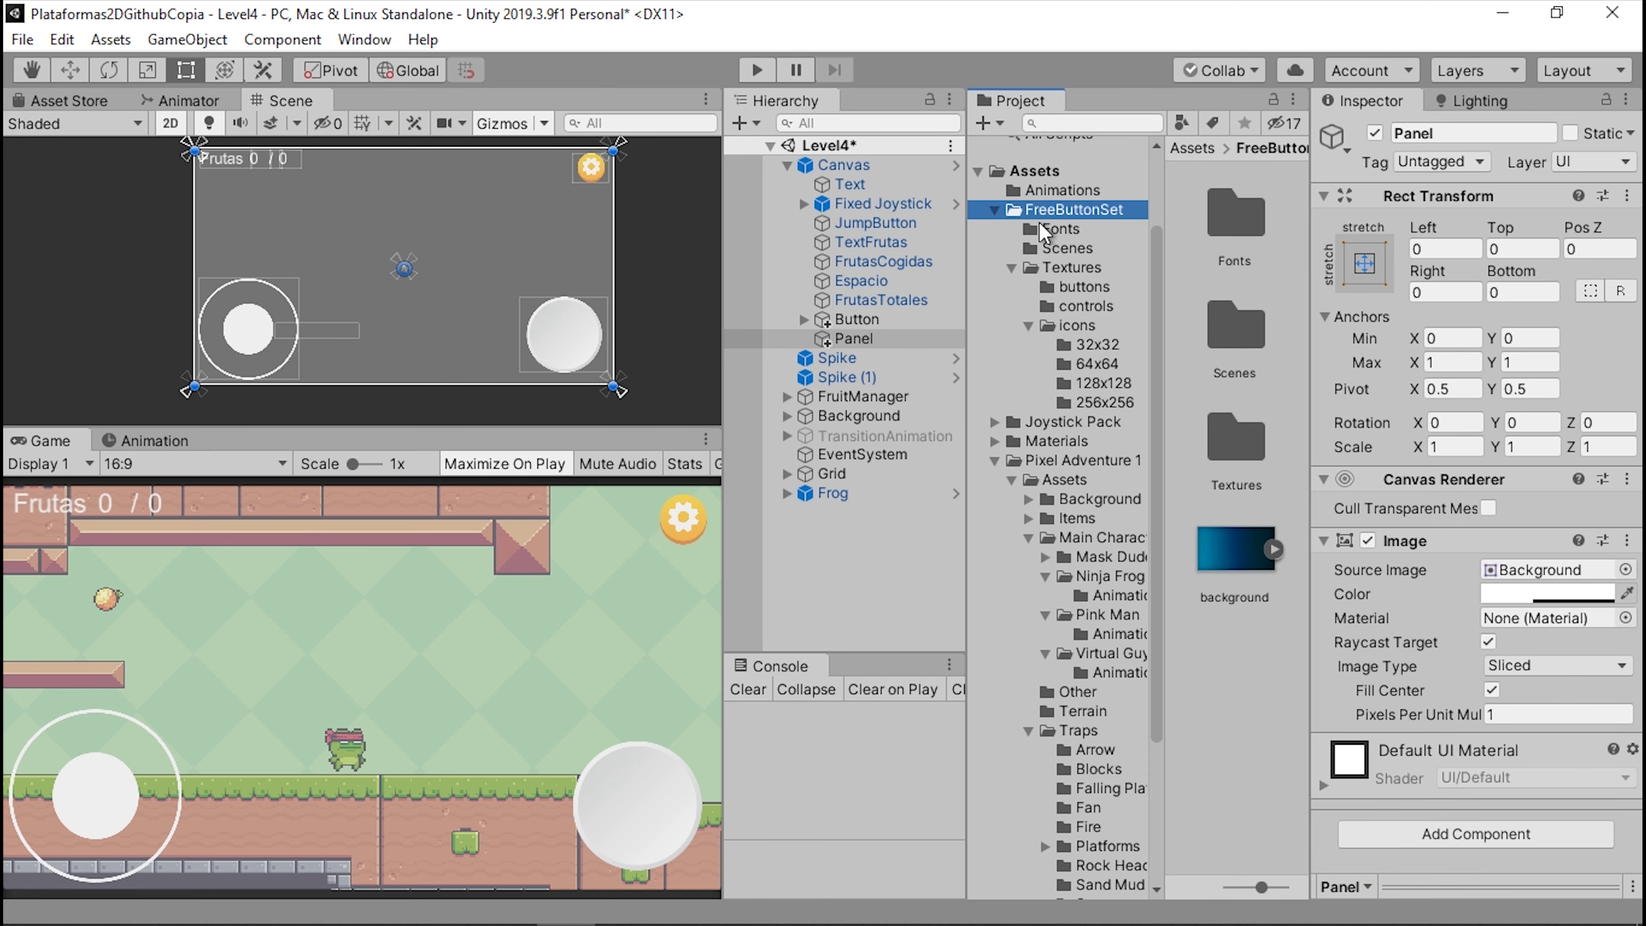
pyautogui.moveTo(1231, 551); pyautogui.dragTo(1548, 575)
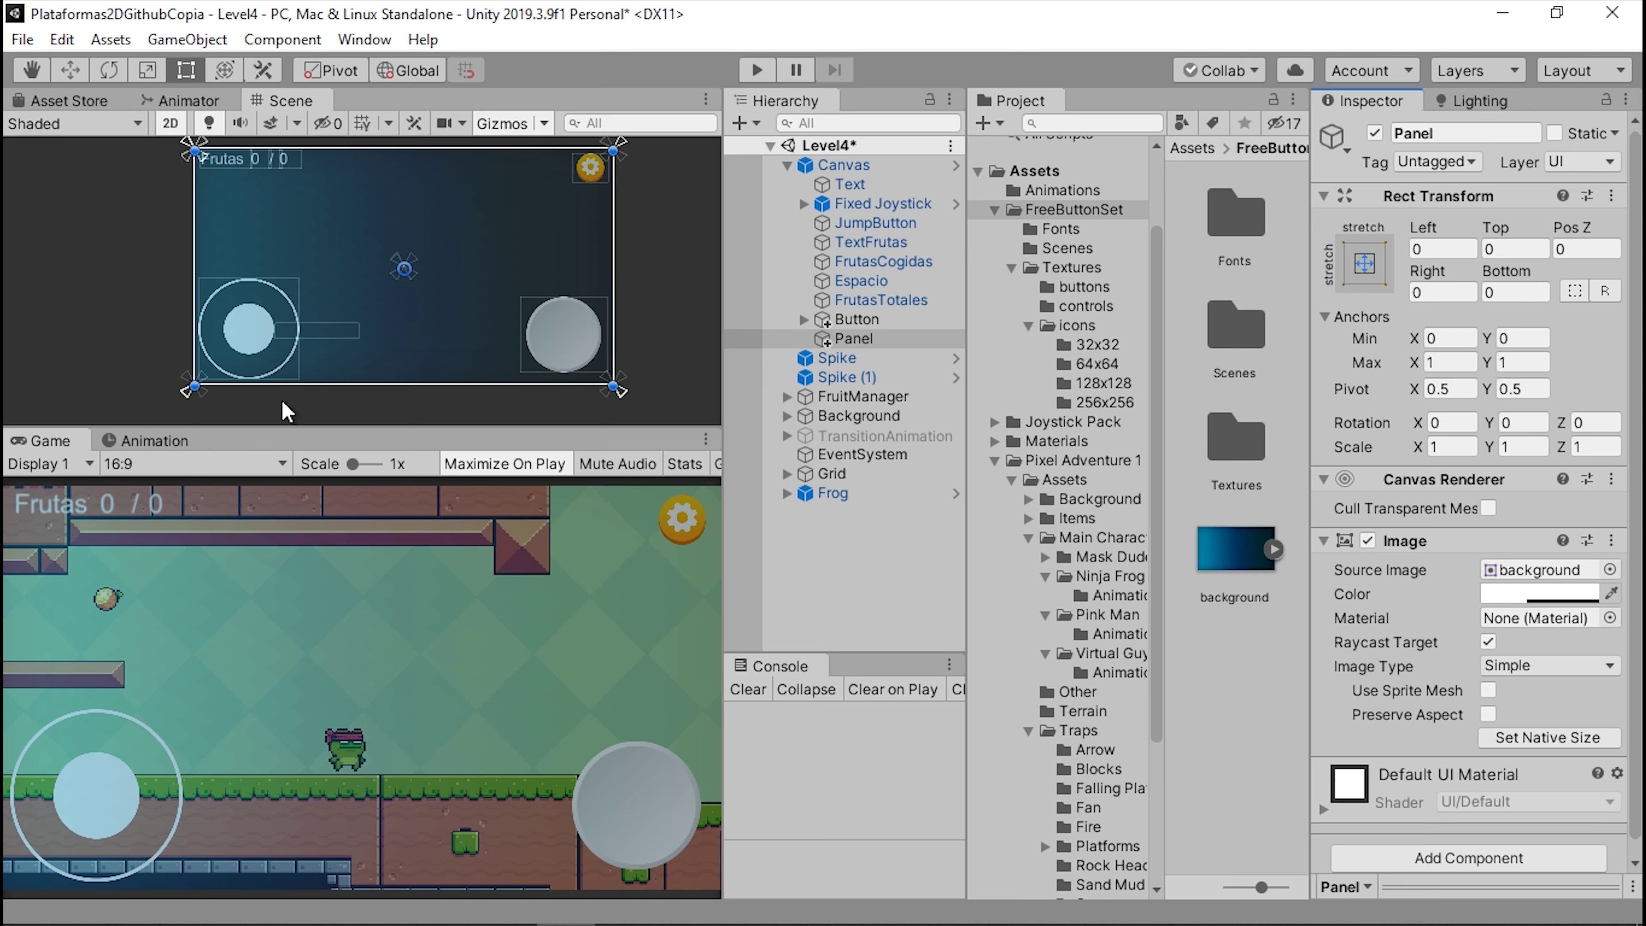
pyautogui.scroll(-3, 279, 263)
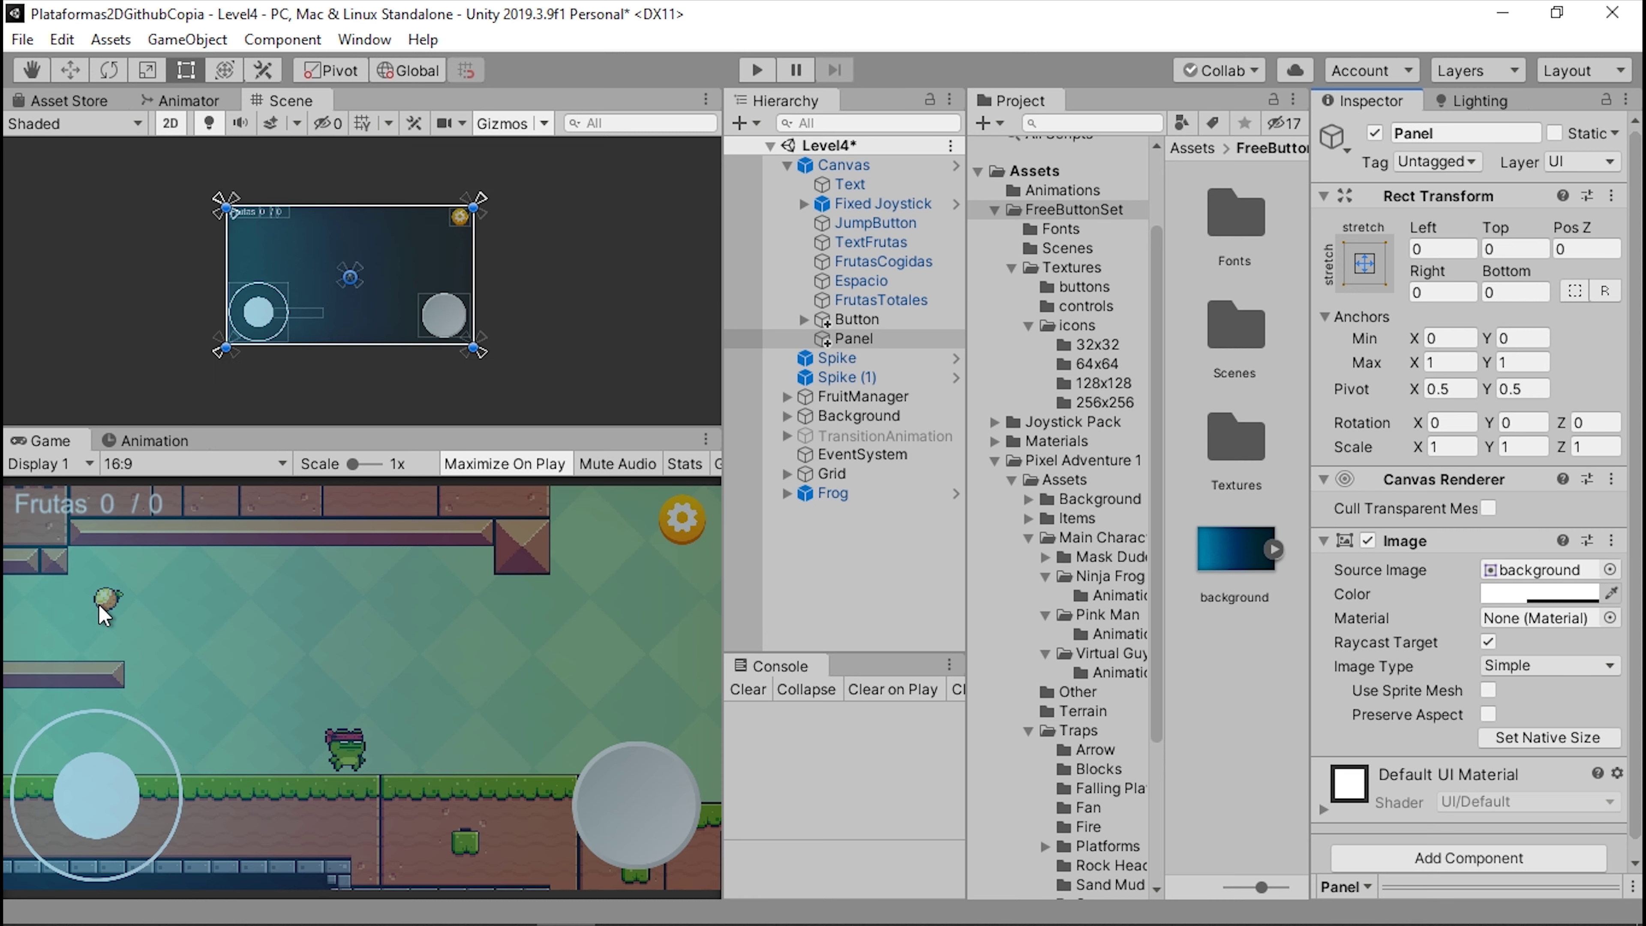
pyautogui.click(1540, 594)
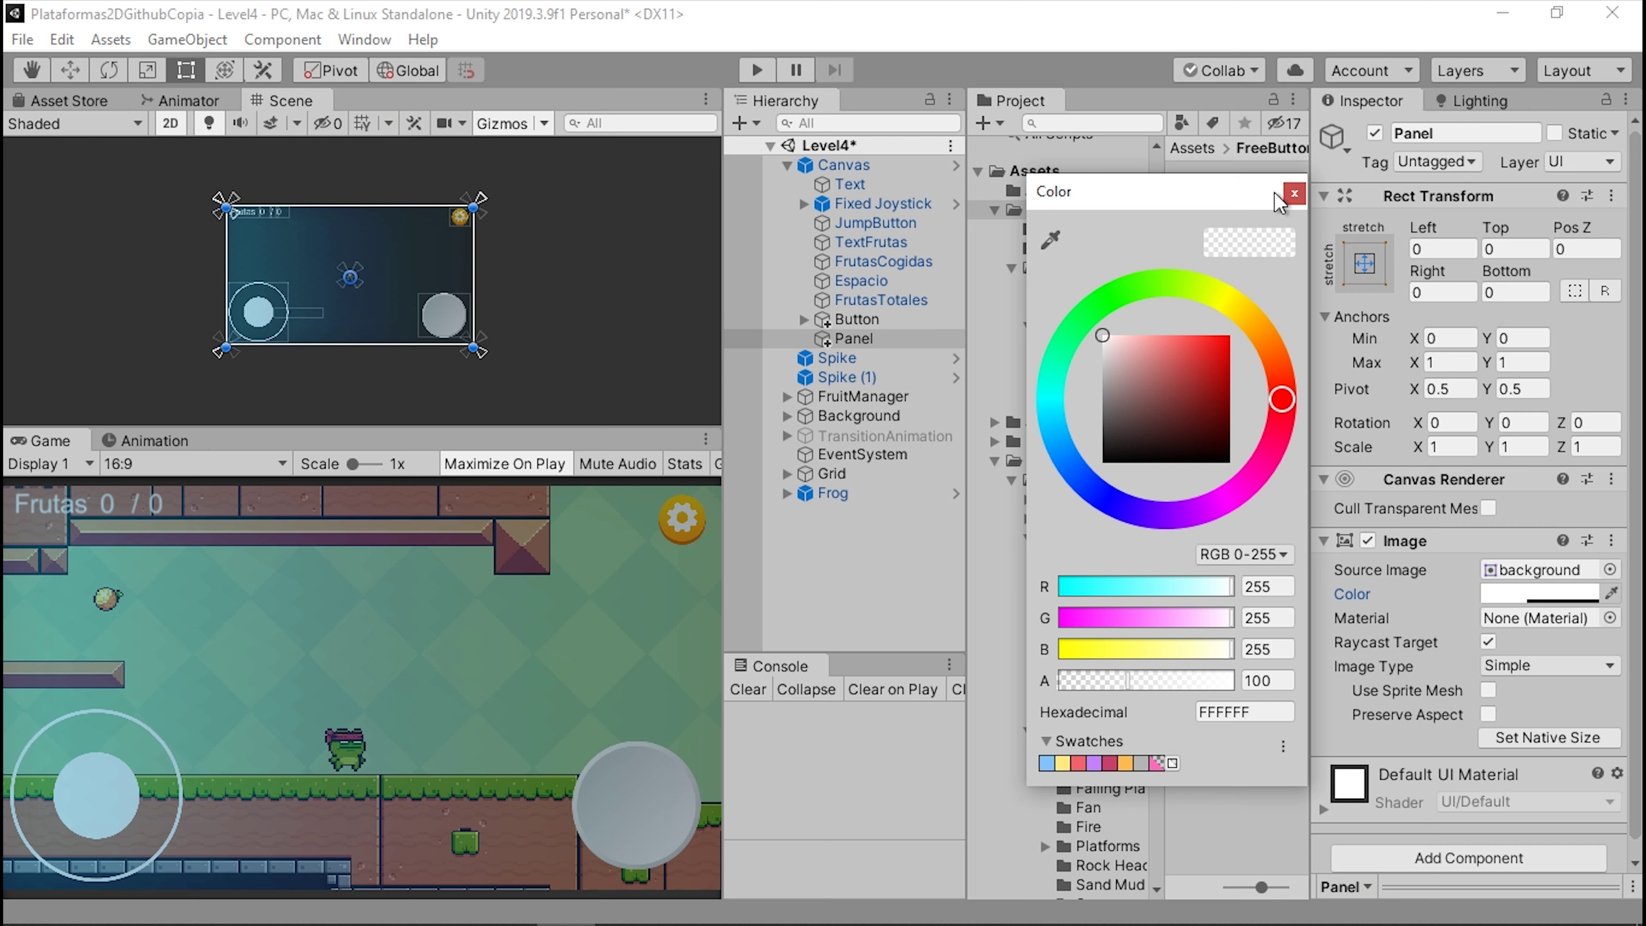
pyautogui.click(1293, 194)
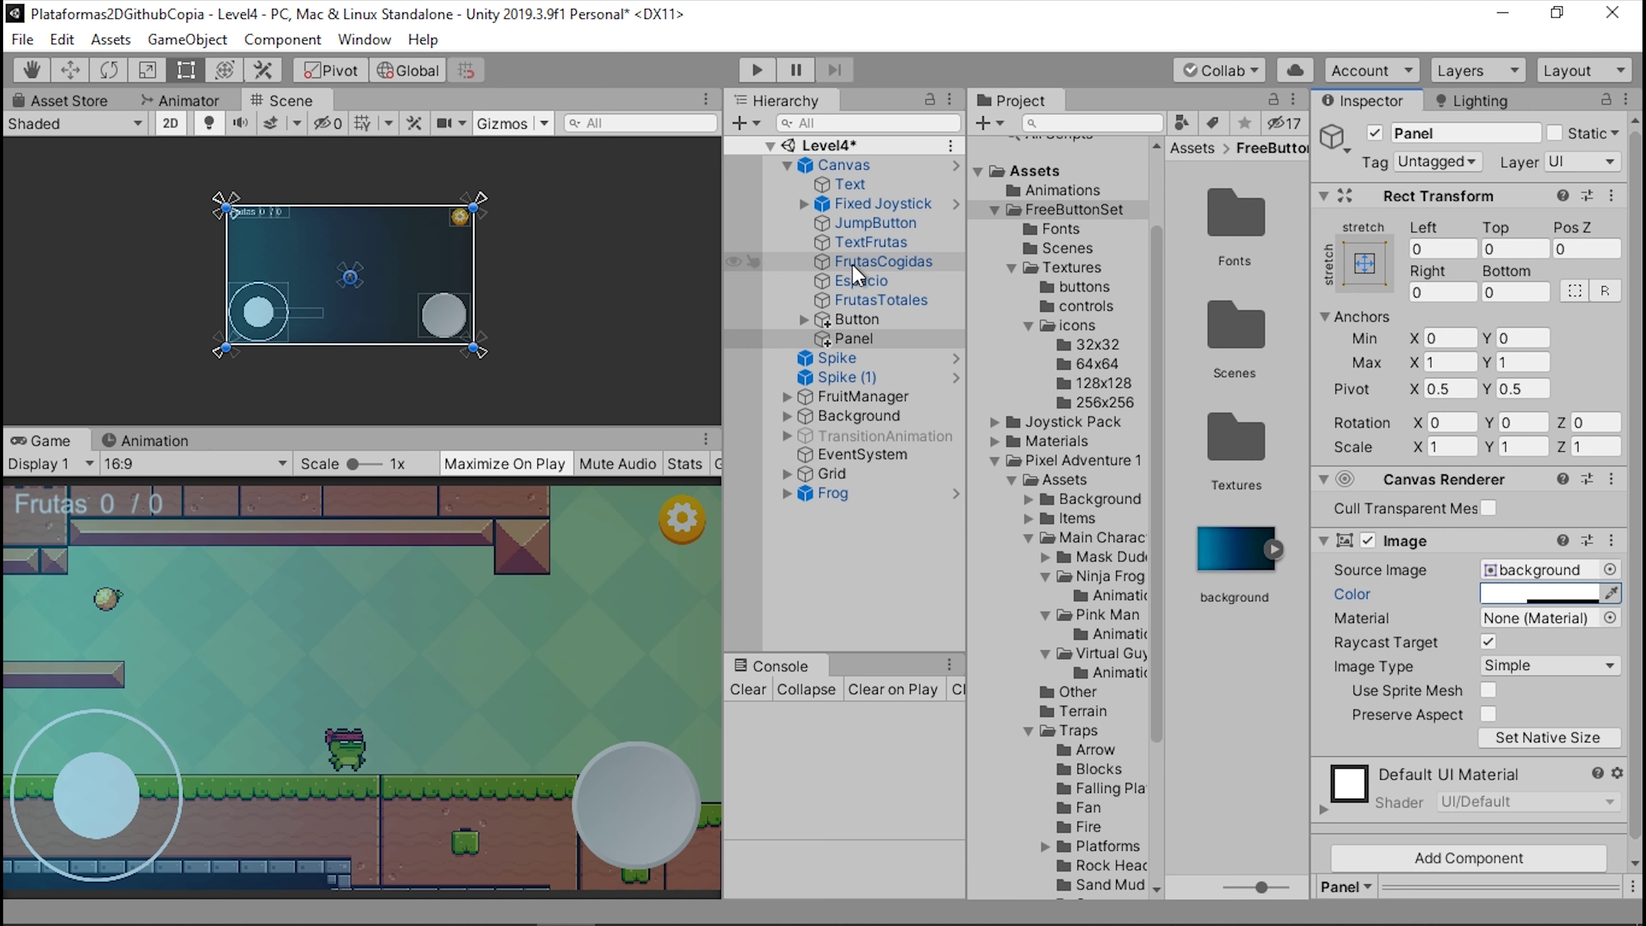
# - Add a UI Button as a child of the Panel
pyautogui.rightClick(847, 344)
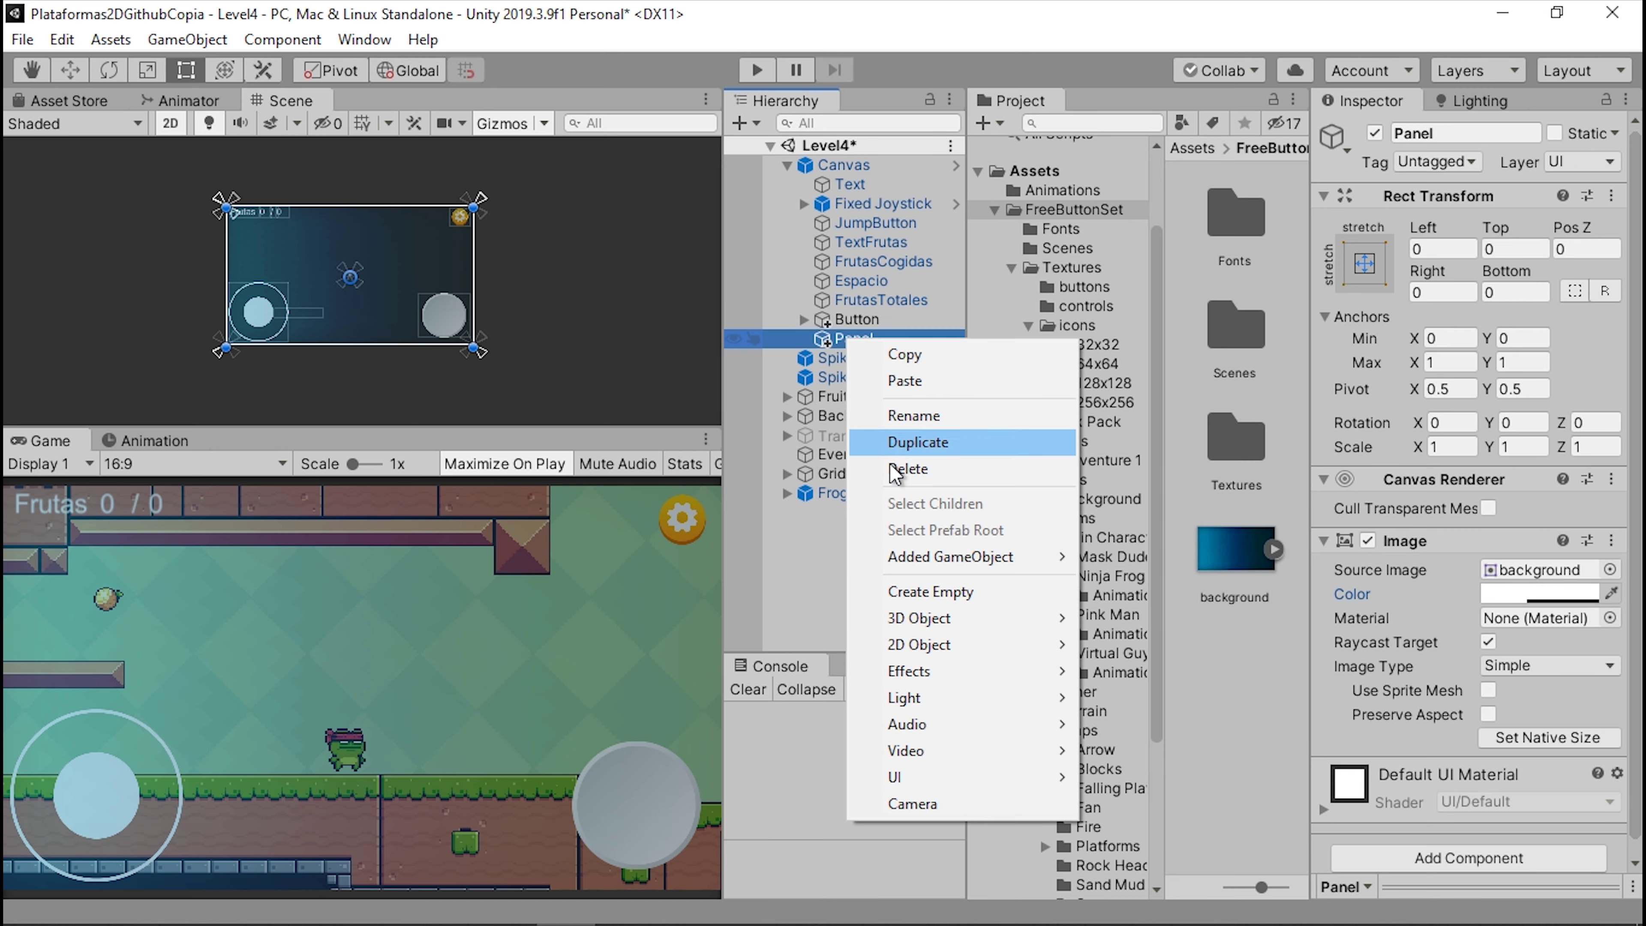
pyautogui.moveTo(929, 777)
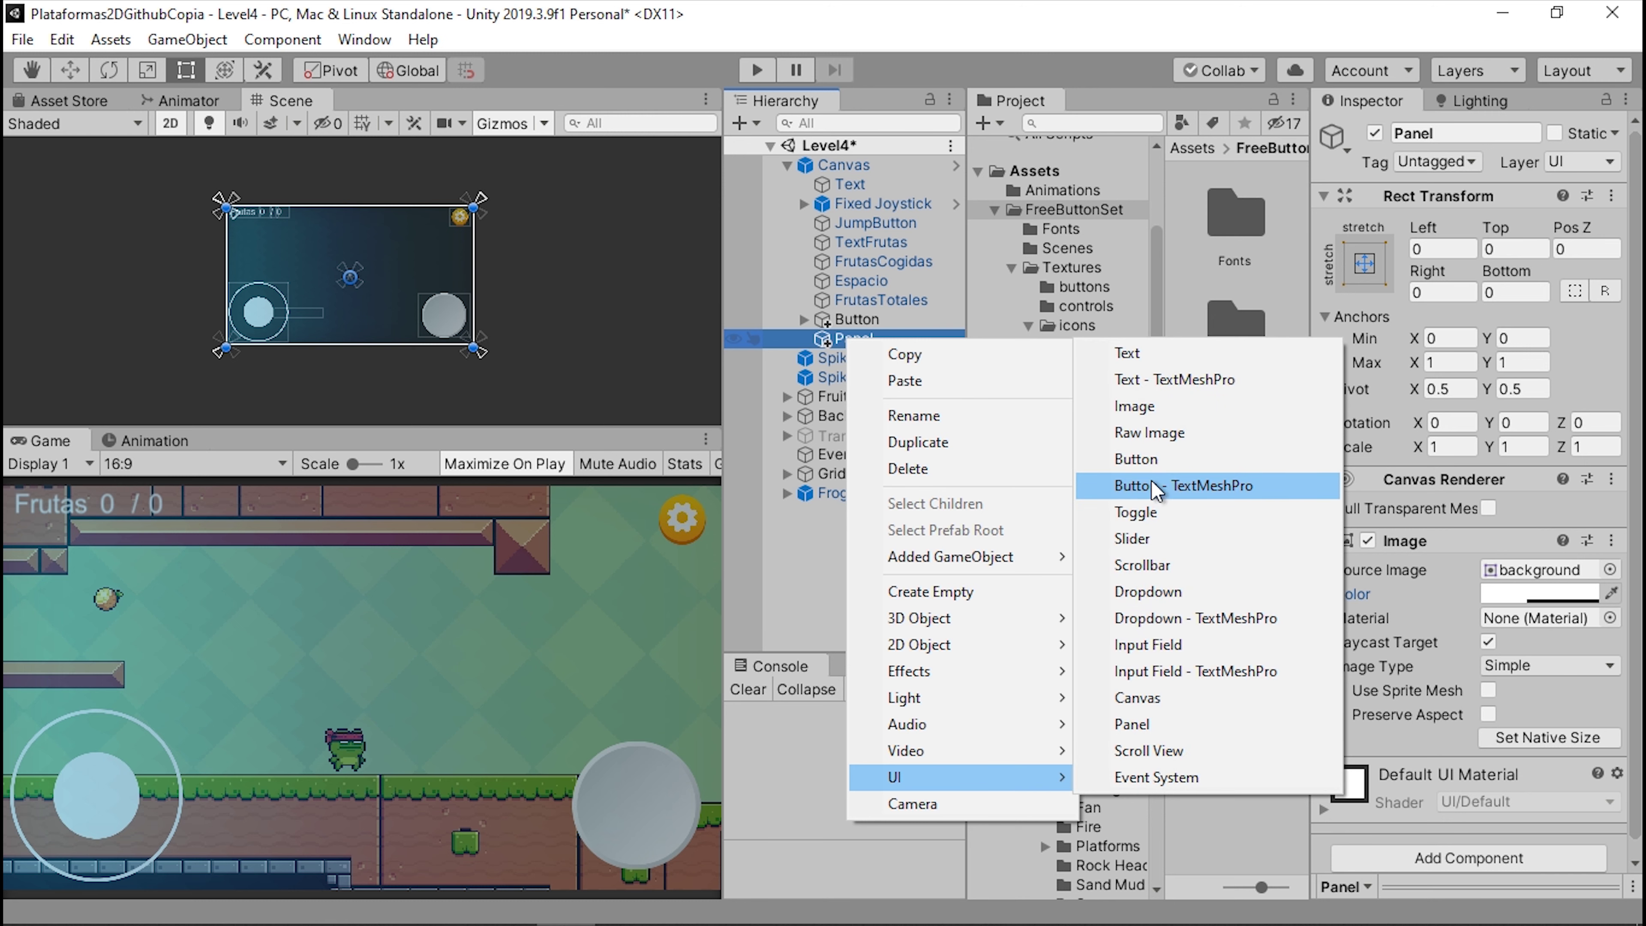
pyautogui.click(1141, 458)
# - Show the orange button sprites in the Textures/buttons folder
pyautogui.scroll(5, 368, 283)
pyautogui.scroll(2, 369, 283)
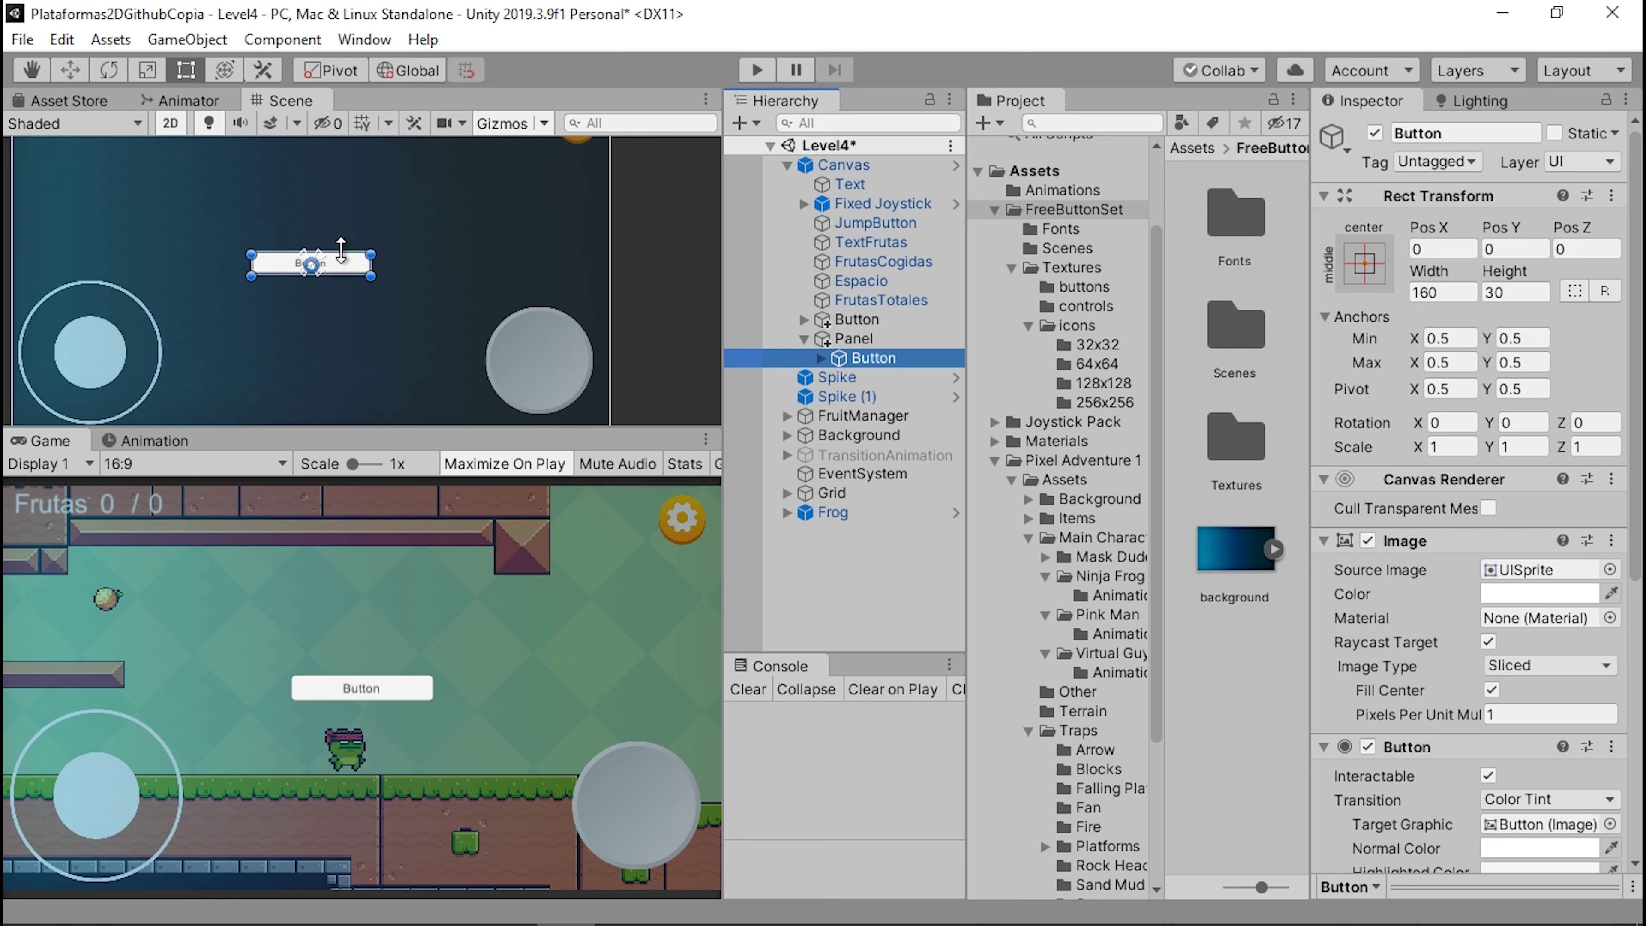
pyautogui.scroll(-3, 331, 276)
pyautogui.scroll(3, 392, 309)
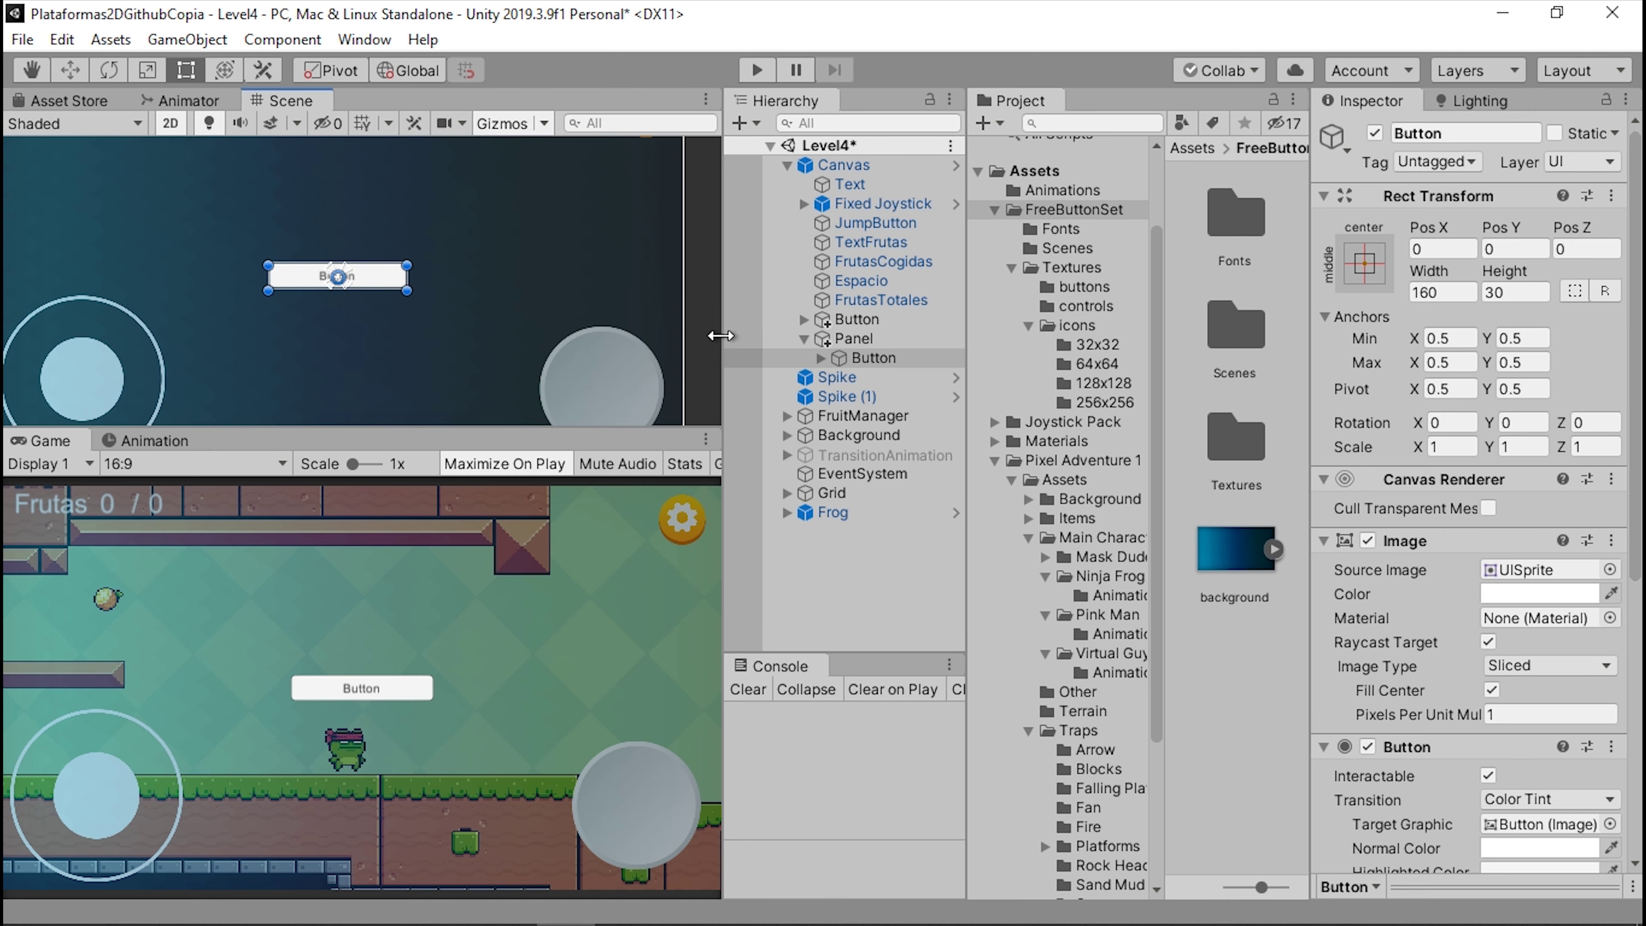
pyautogui.click(1082, 287)
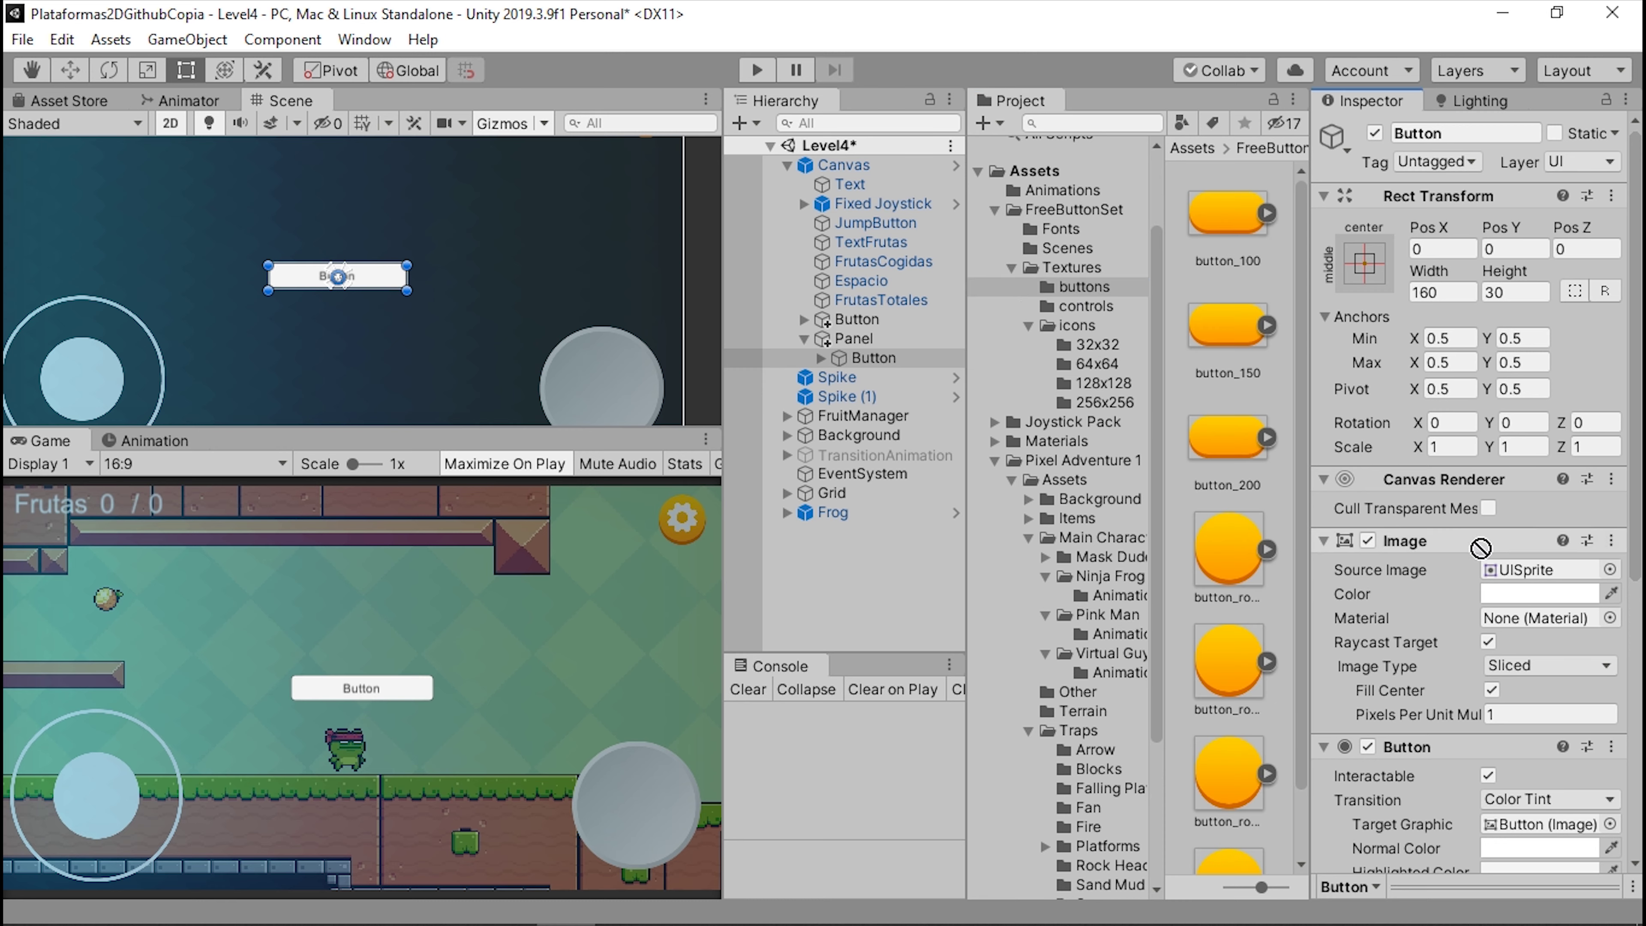
# - Give the new button the button_100 sprite and resize it to 210 × 68.9
pyautogui.moveTo(1231, 224); pyautogui.dragTo(1543, 570)
pyautogui.scroll(2, 394, 322)
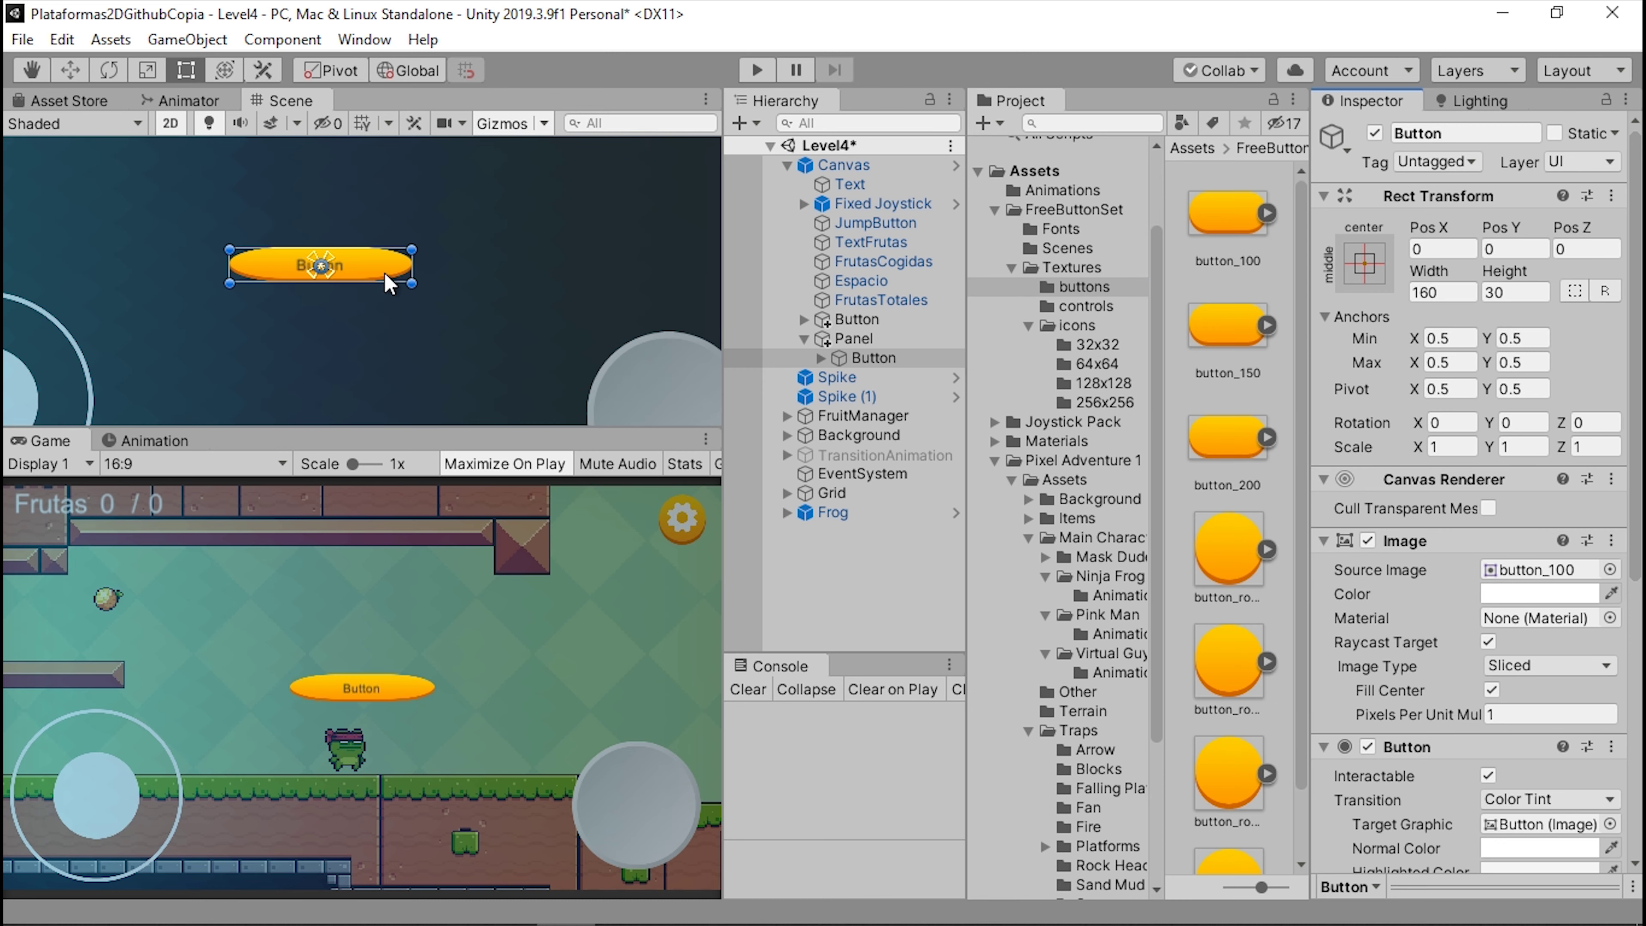
pyautogui.scroll(-2, 505, 313)
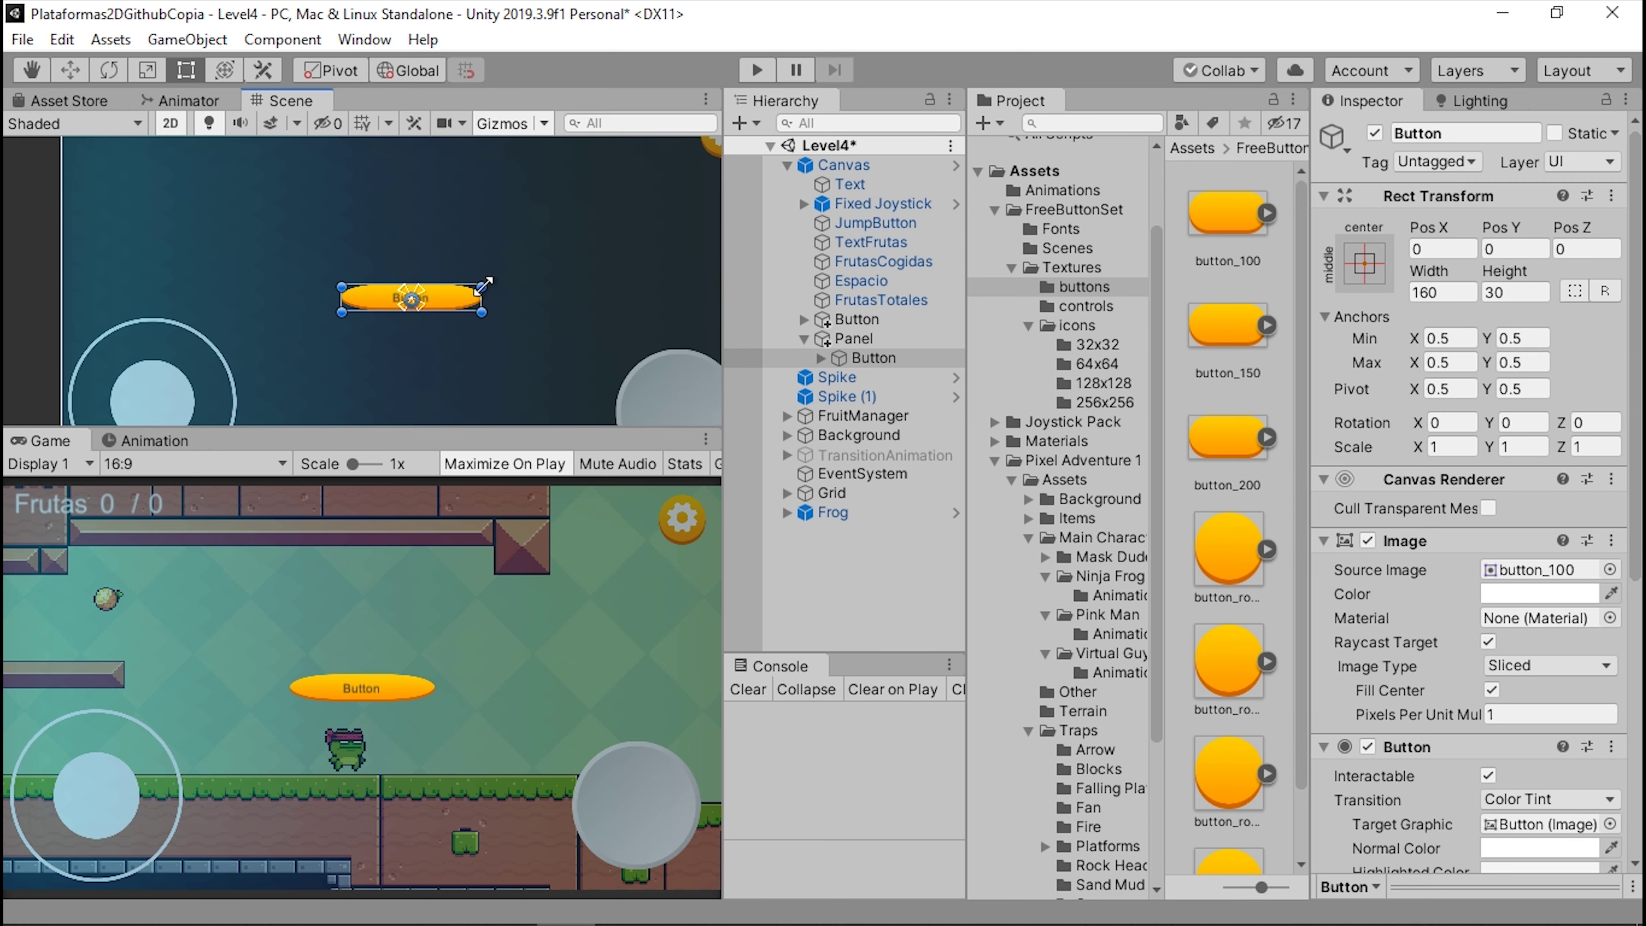
pyautogui.moveTo(484, 285); pyautogui.dragTo(537, 248)
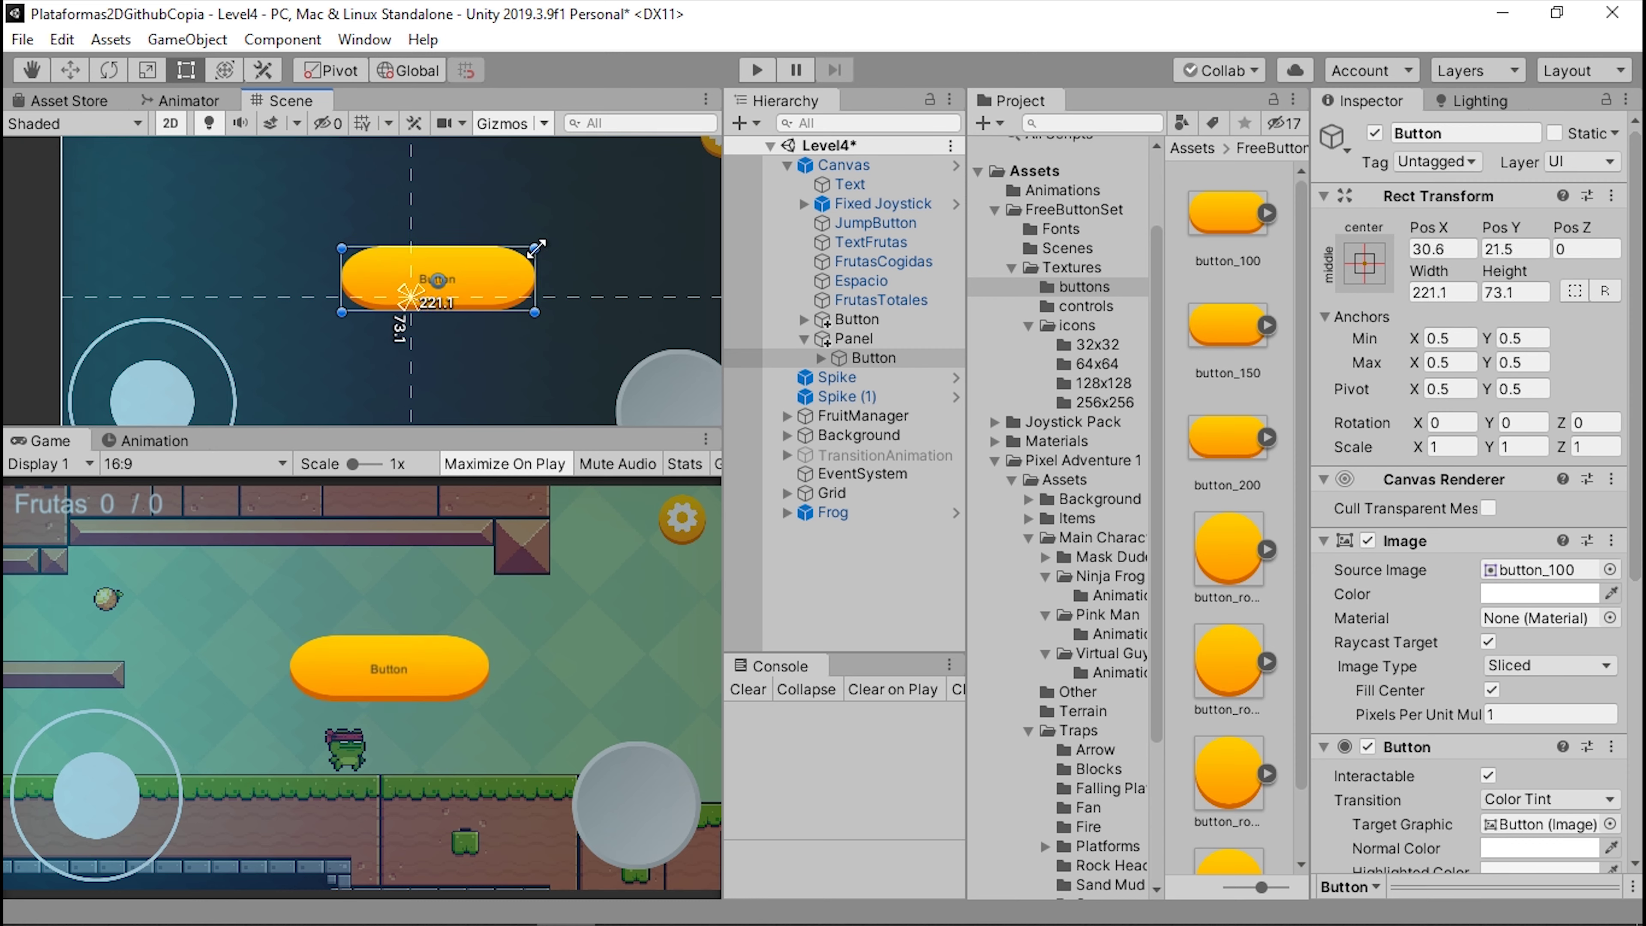
pyautogui.moveTo(537, 248); pyautogui.dragTo(525, 252)
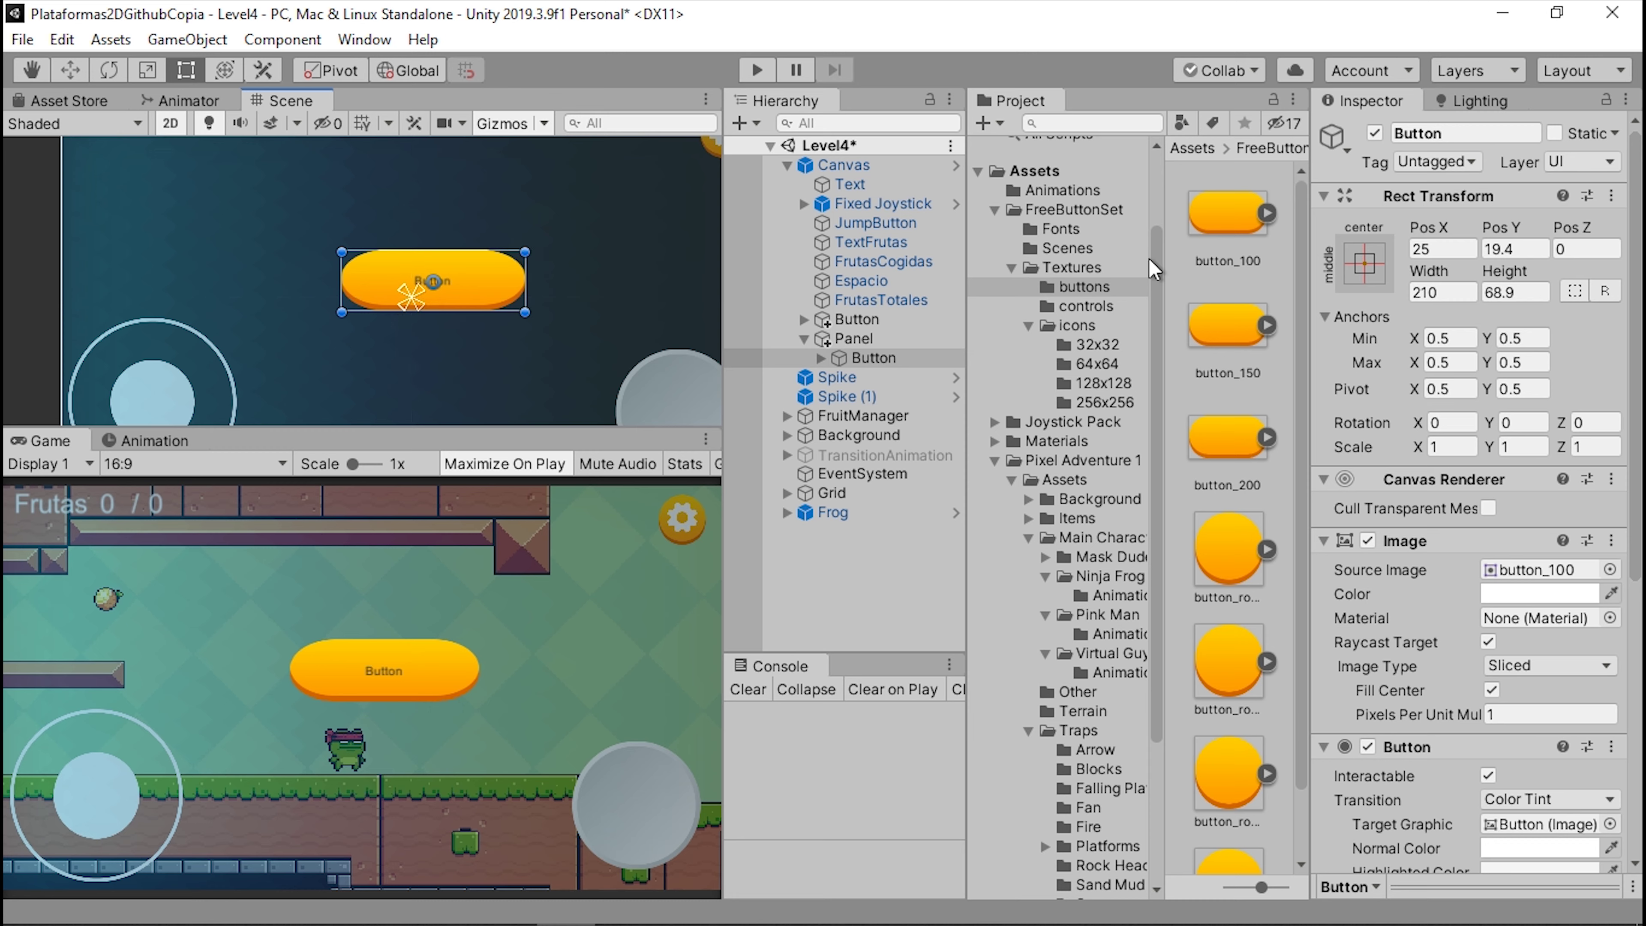
# - Set the button's position to X 0, then raise it to Y 92
pyautogui.click(1442, 249)
pyautogui.write('0')
pyautogui.press('Tab')
pyautogui.write('0')
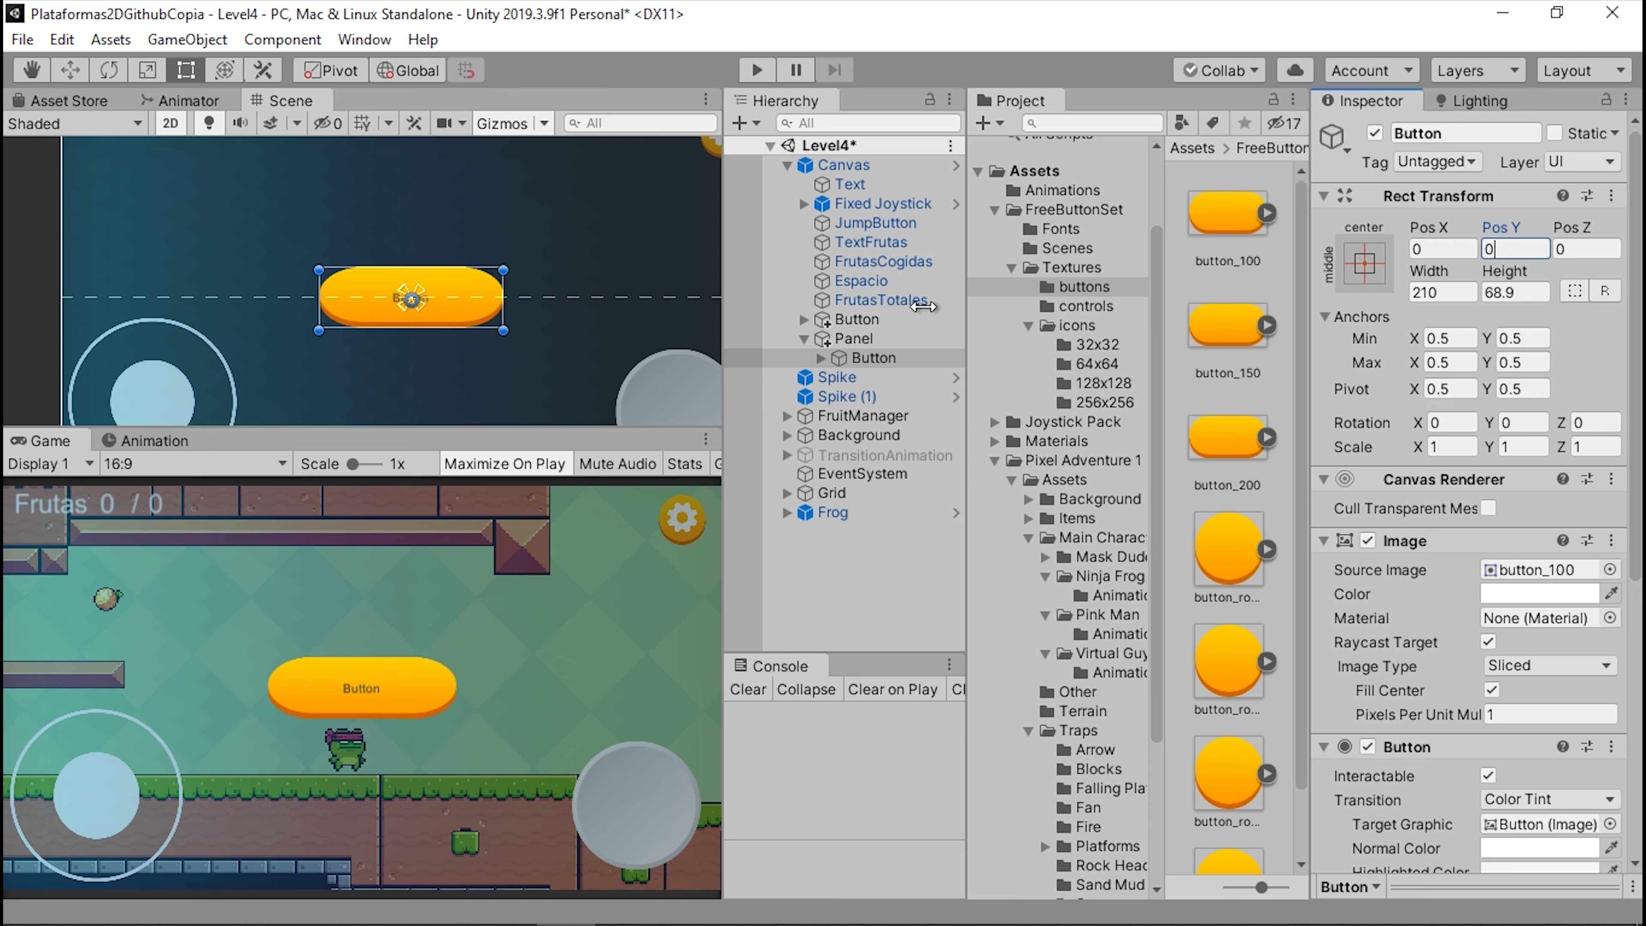
pyautogui.scroll(-2, 451, 268)
pyautogui.click(759, 360)
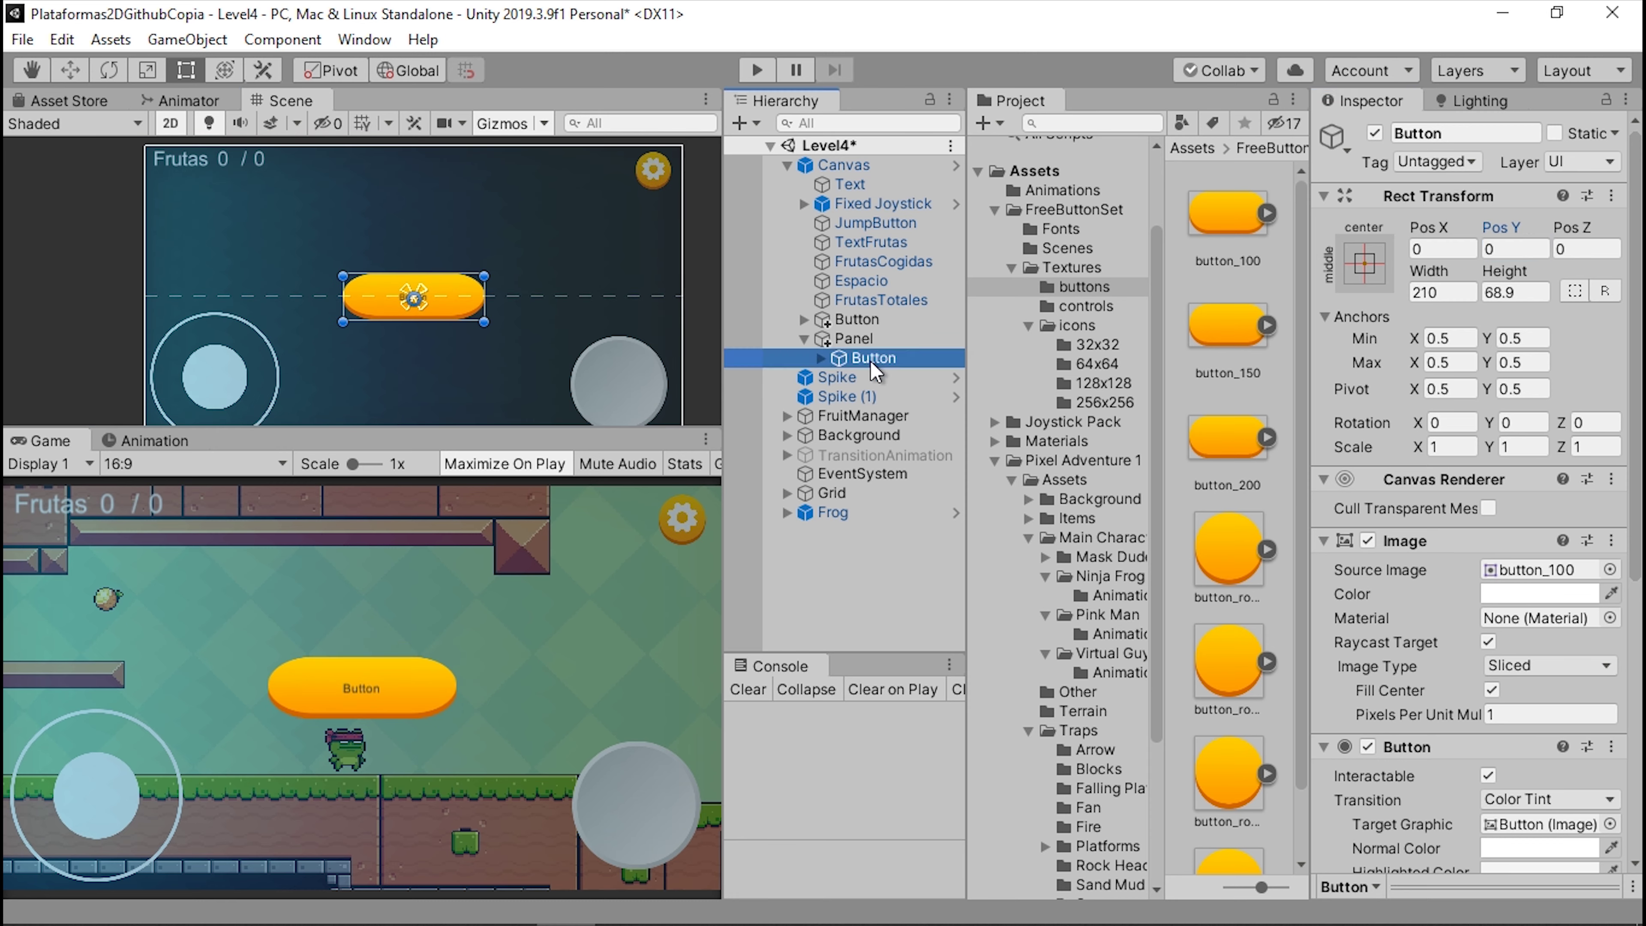
pyautogui.press('w')
pyautogui.moveTo(423, 226); pyautogui.dragTo(424, 166)
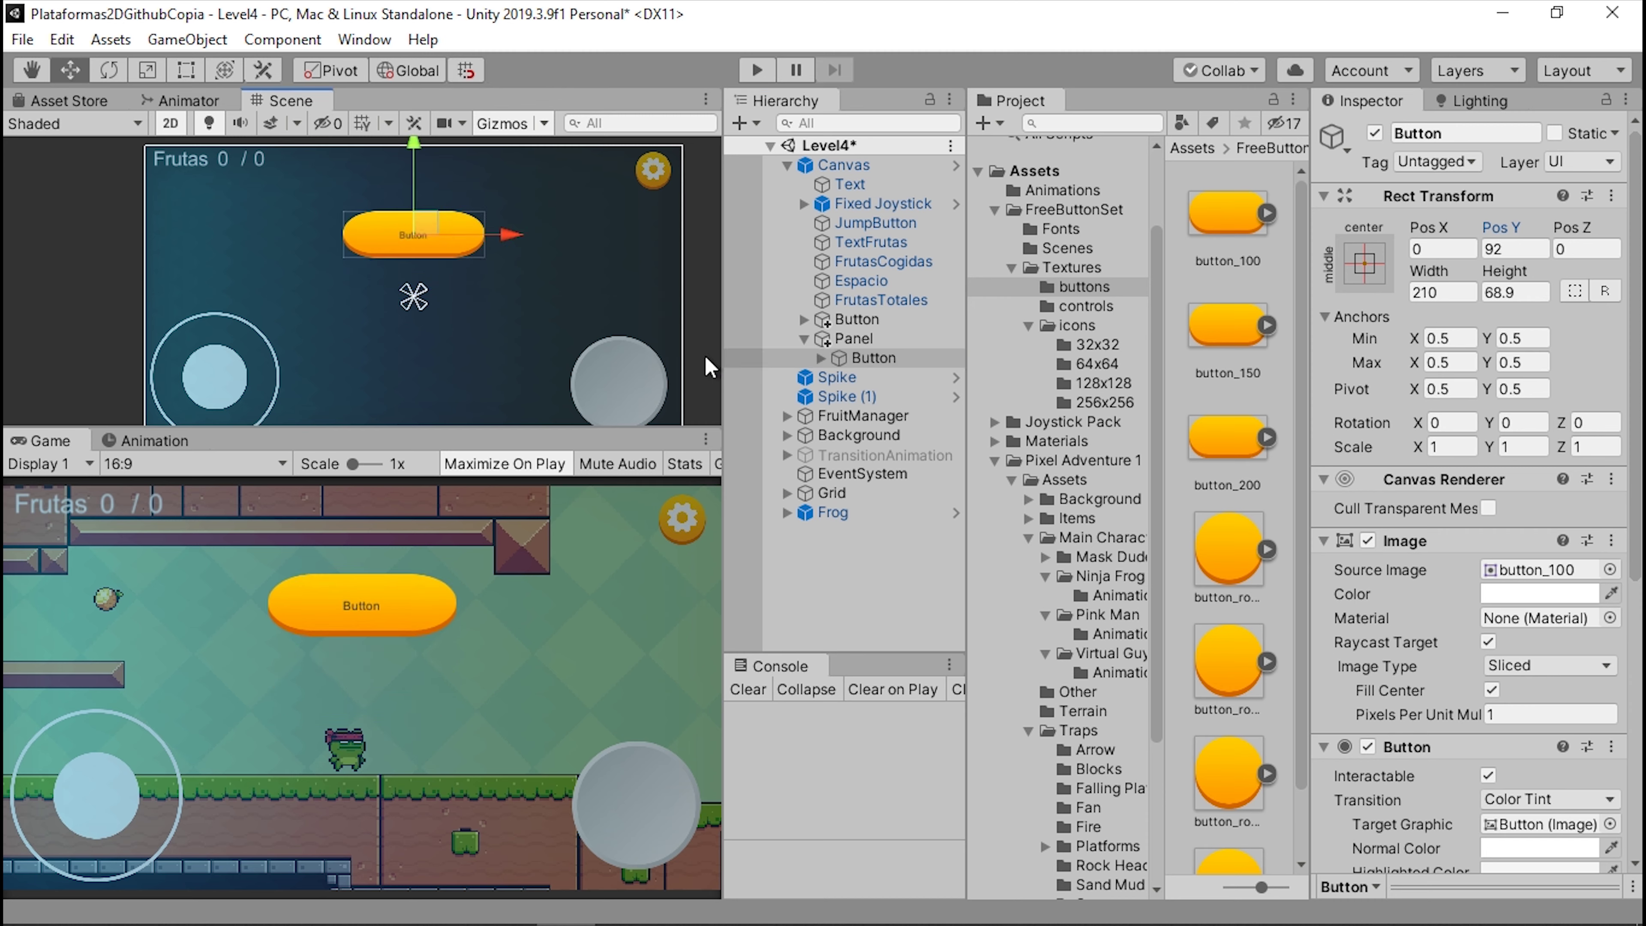
pyautogui.click(820, 357)
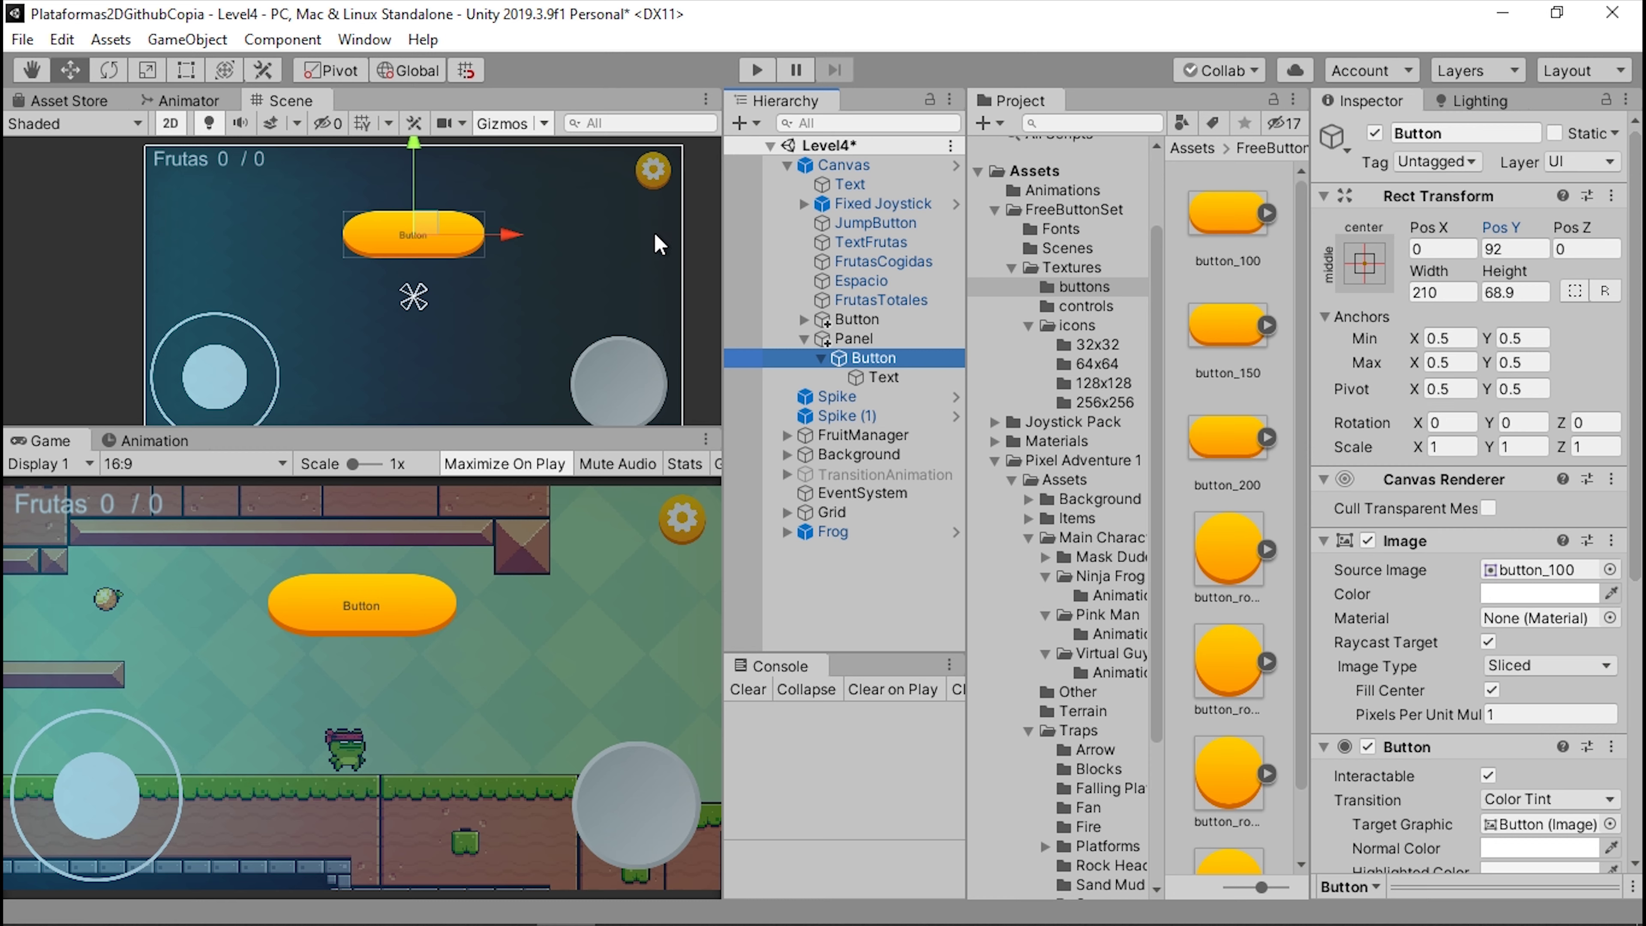
# - Make the button's Text child read 'Volver' in Poppins-Bold at font size 25
pyautogui.click(882, 378)
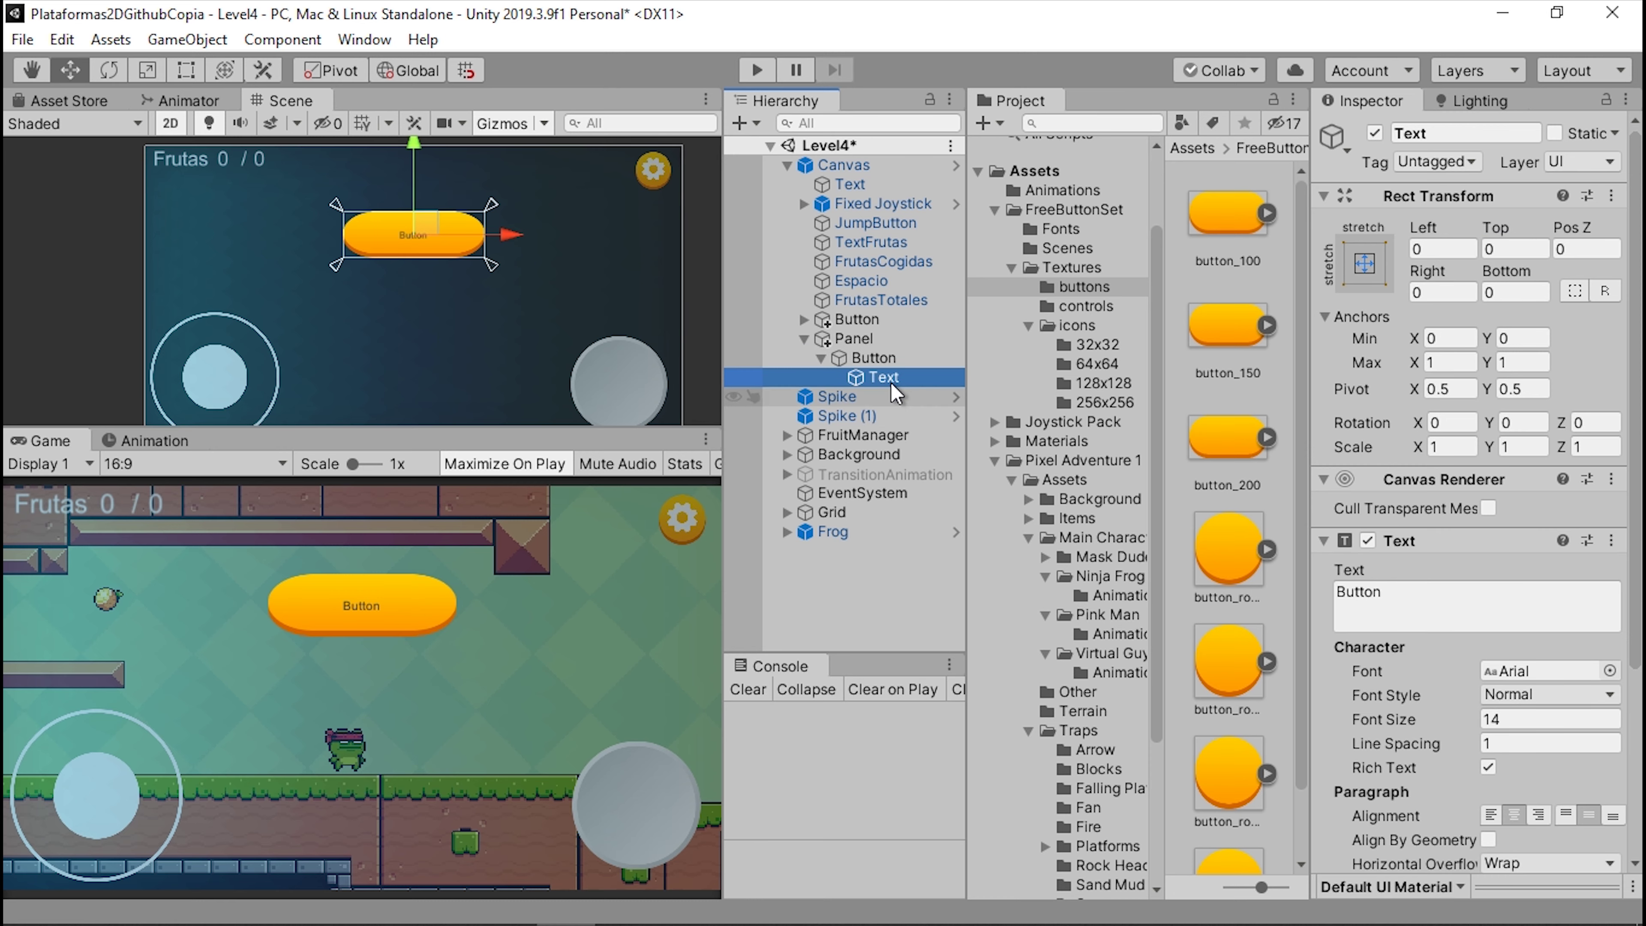
pyautogui.click(1389, 591)
pyautogui.write('Volver')
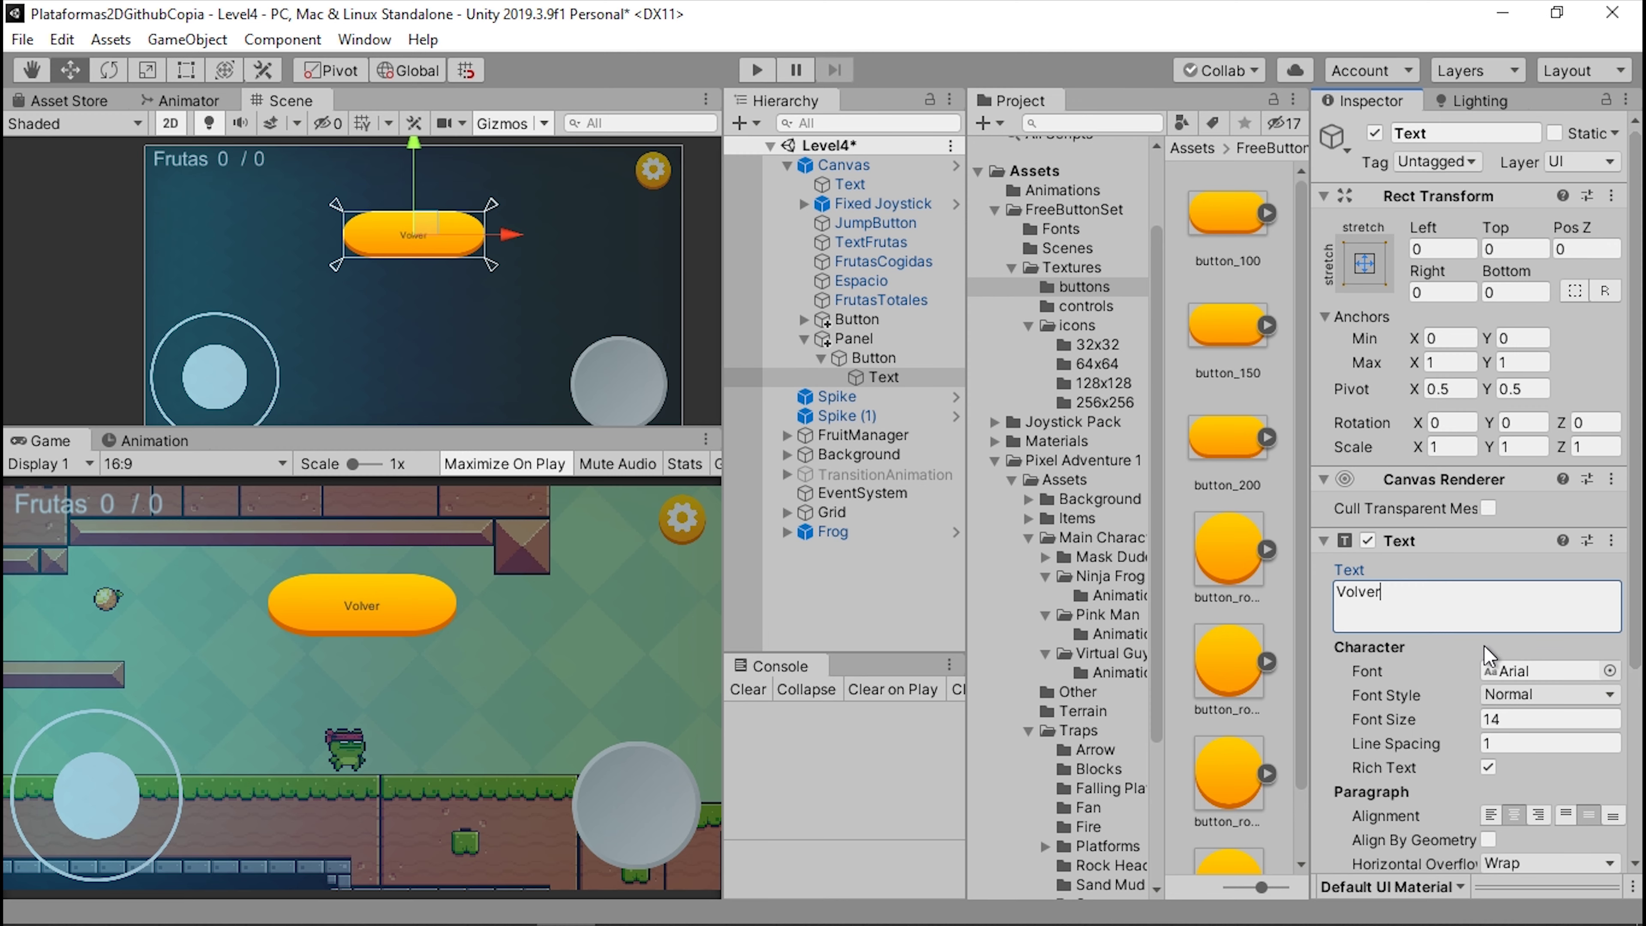
pyautogui.click(1608, 672)
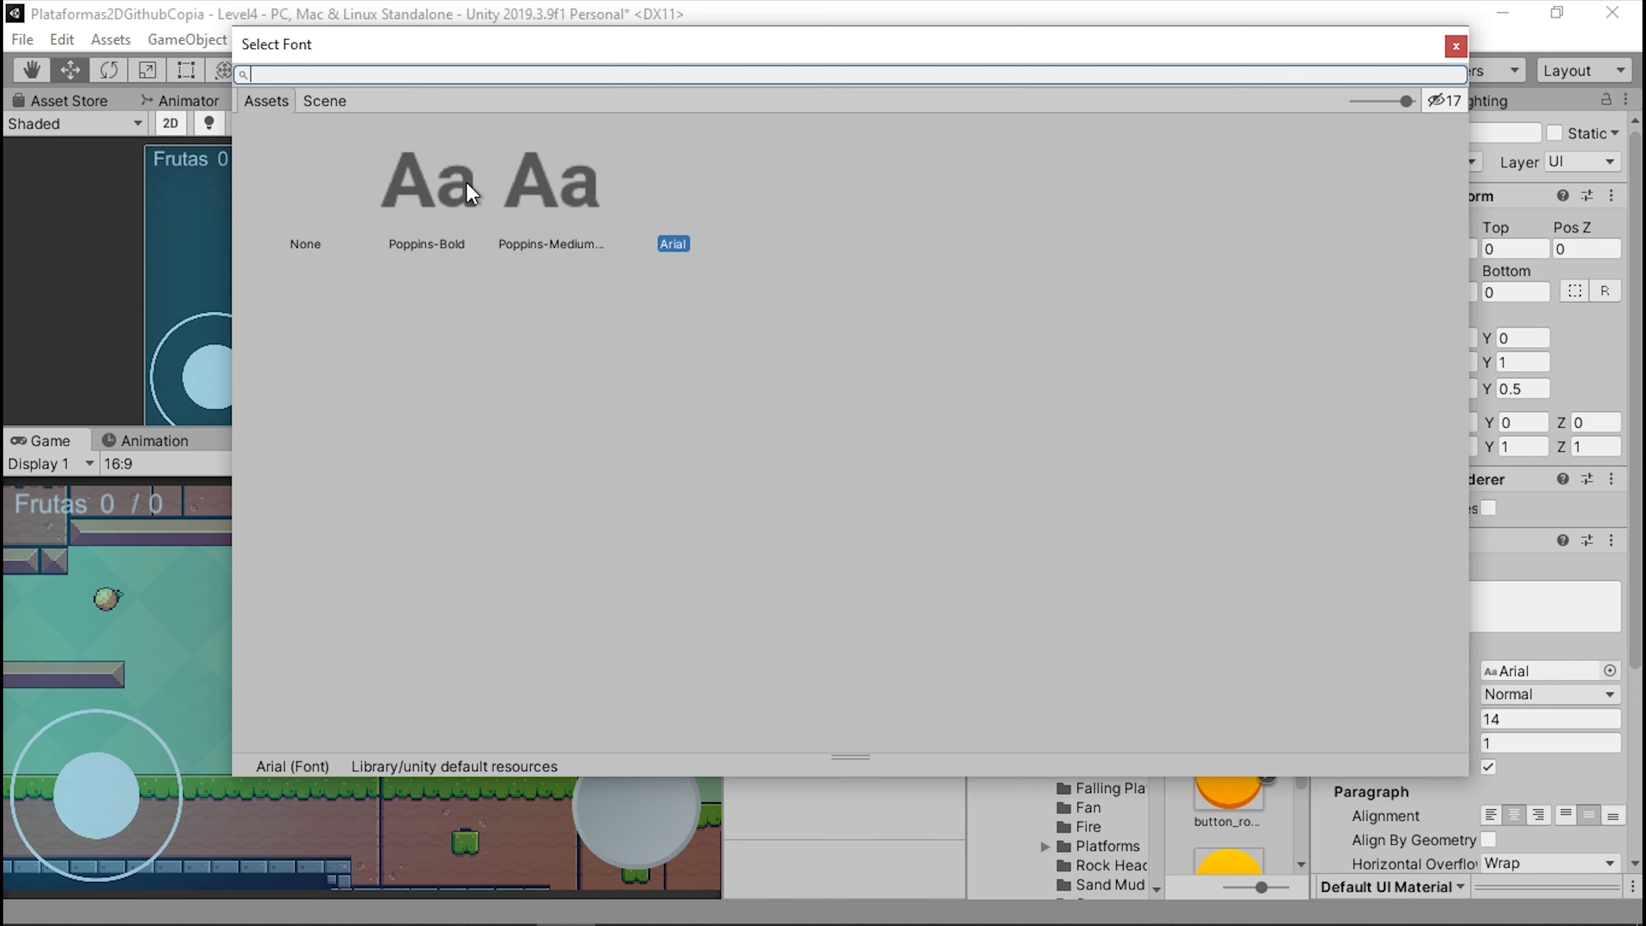
pyautogui.click(456, 192)
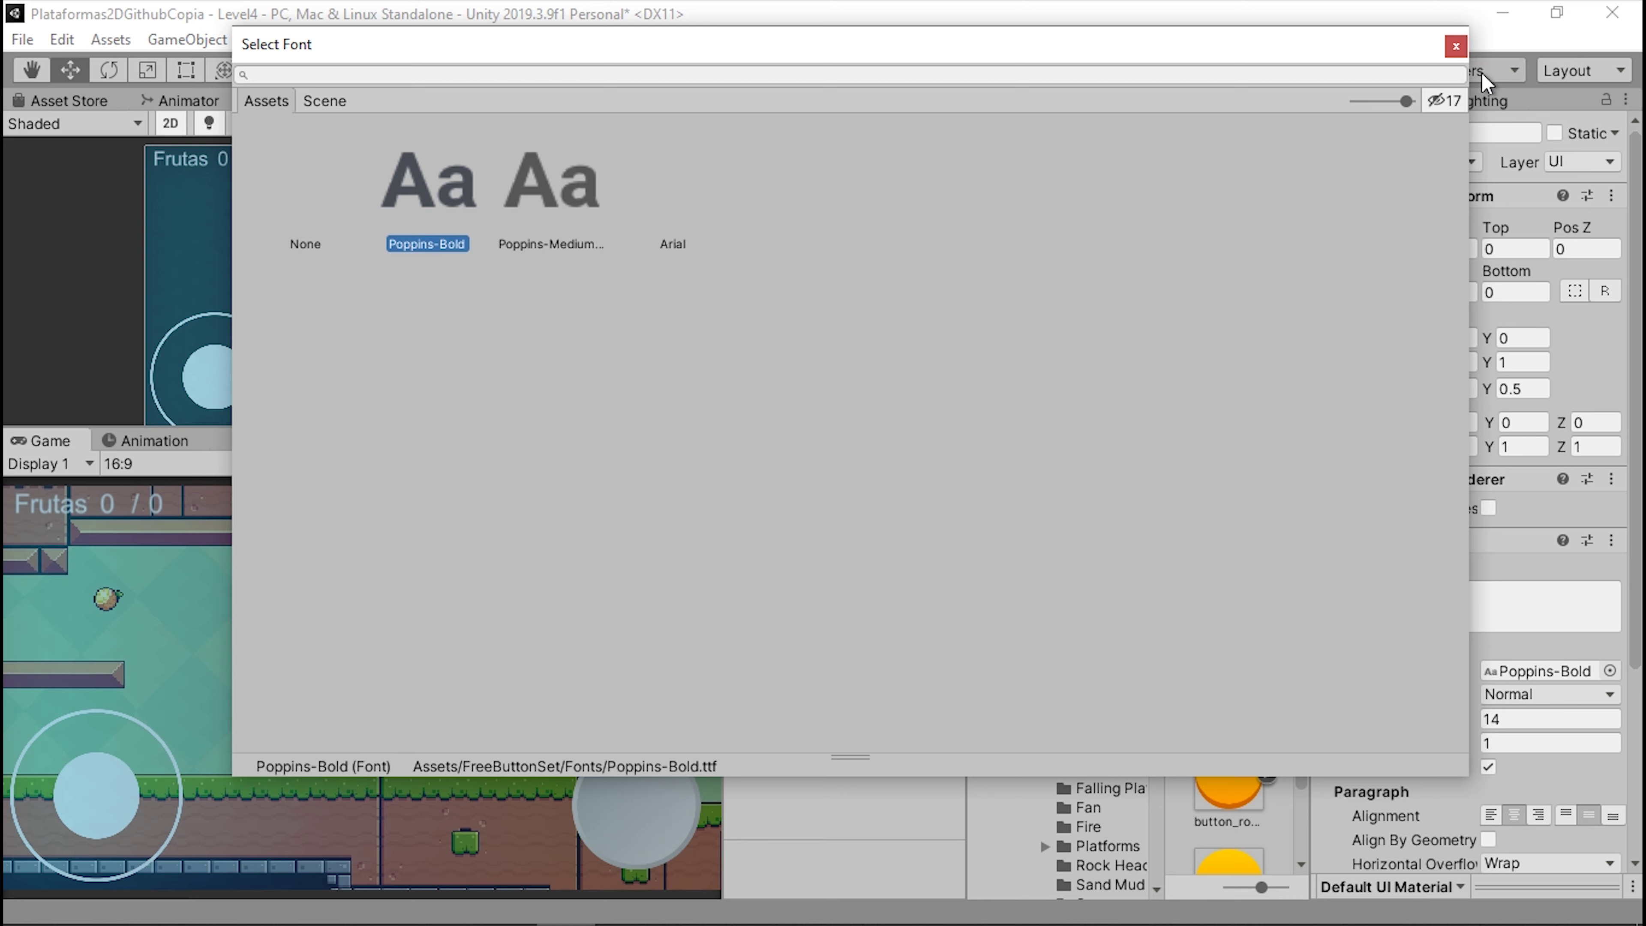
pyautogui.click(1455, 45)
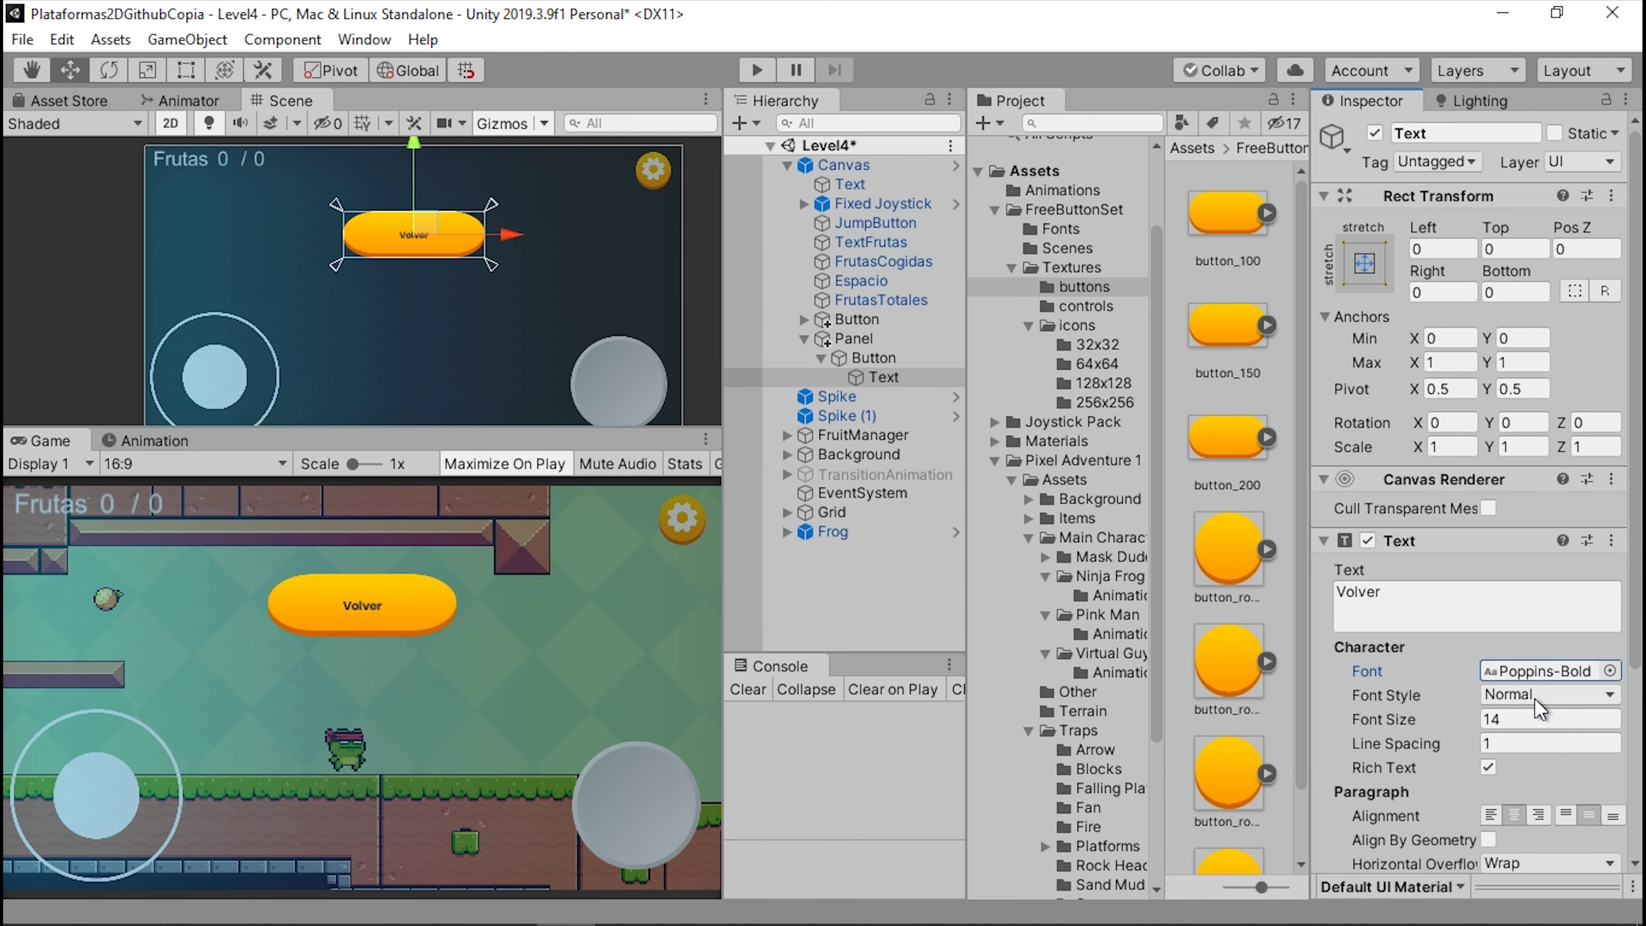
pyautogui.click(1514, 719)
pyautogui.write('25')
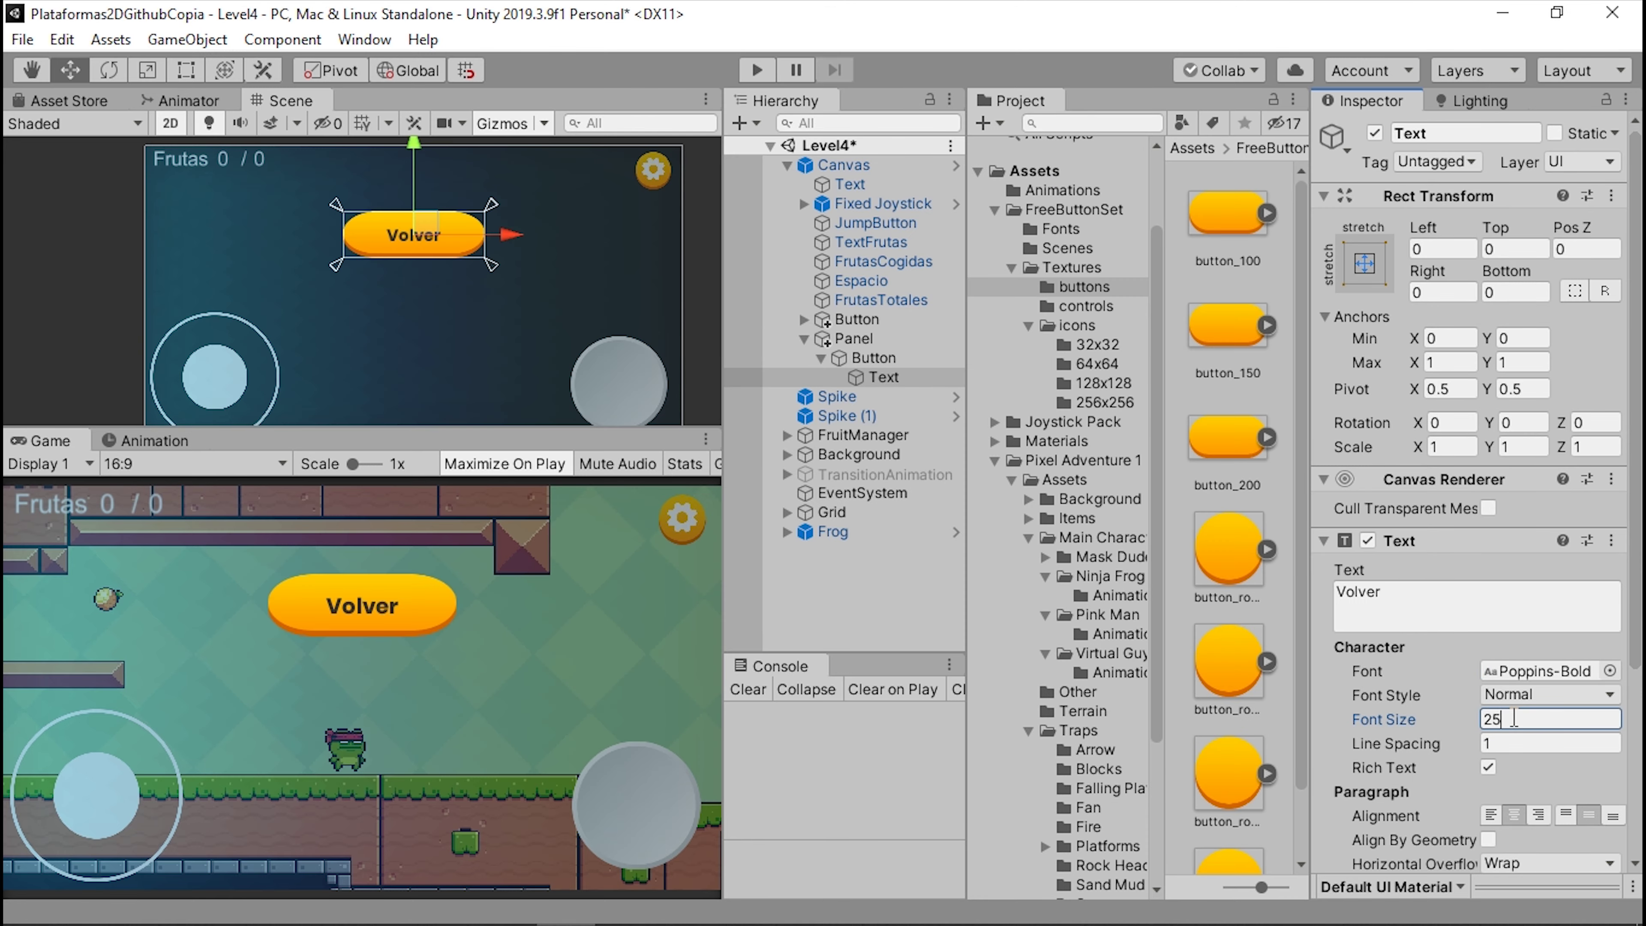
pyautogui.scroll(2, 380, 256)
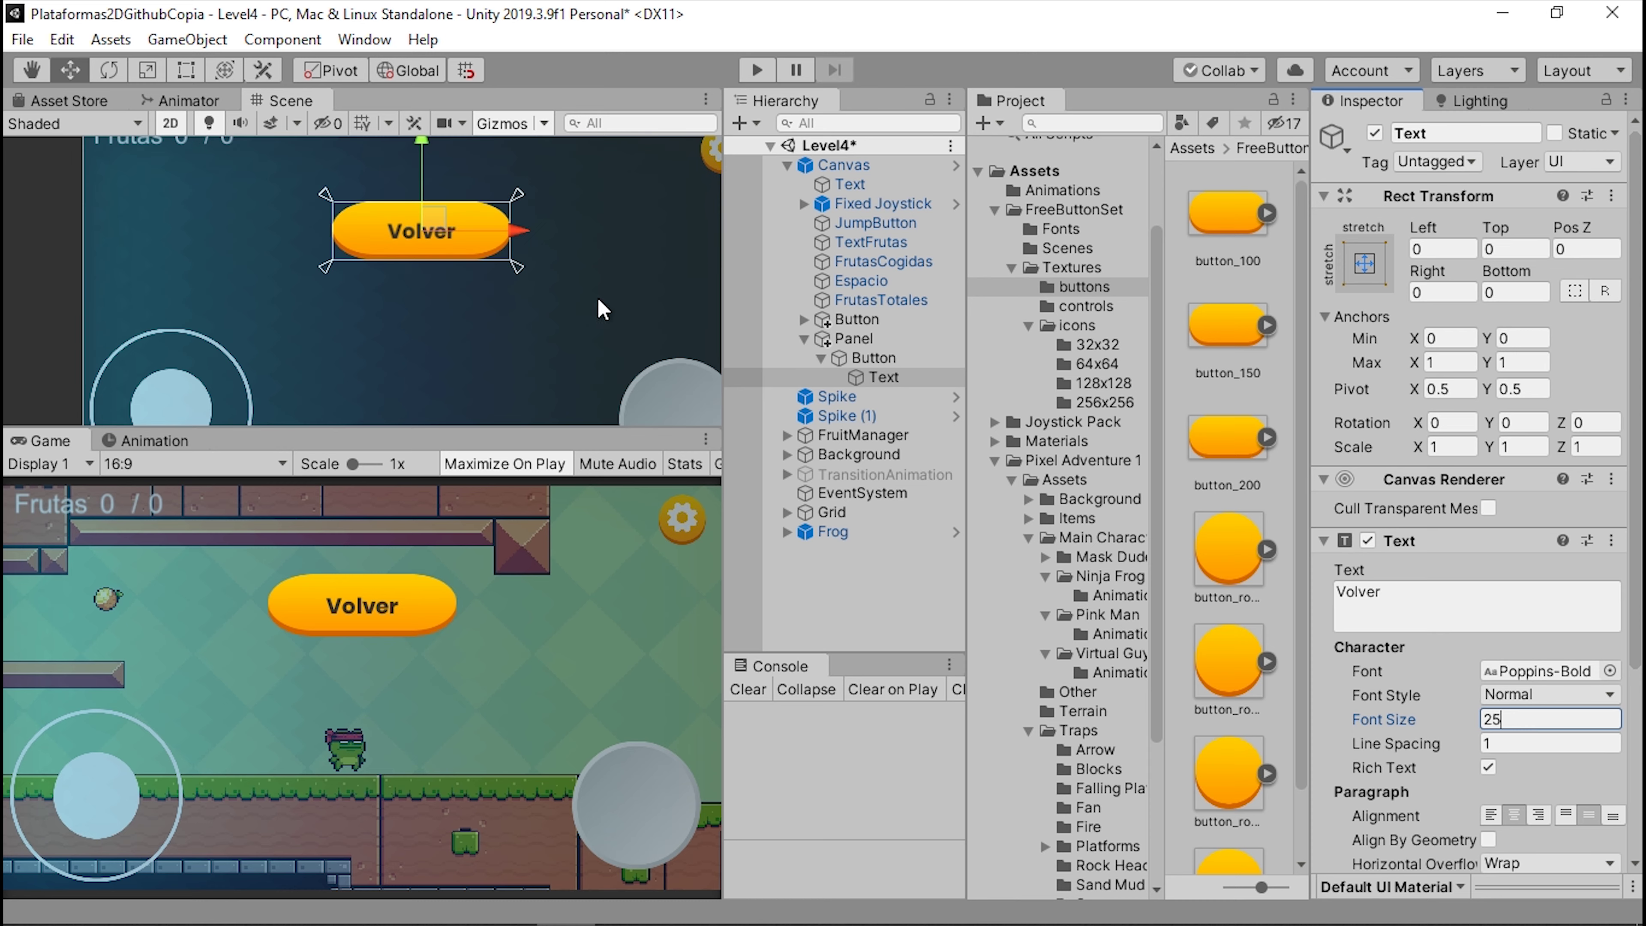
pyautogui.scroll(2, 422, 230)
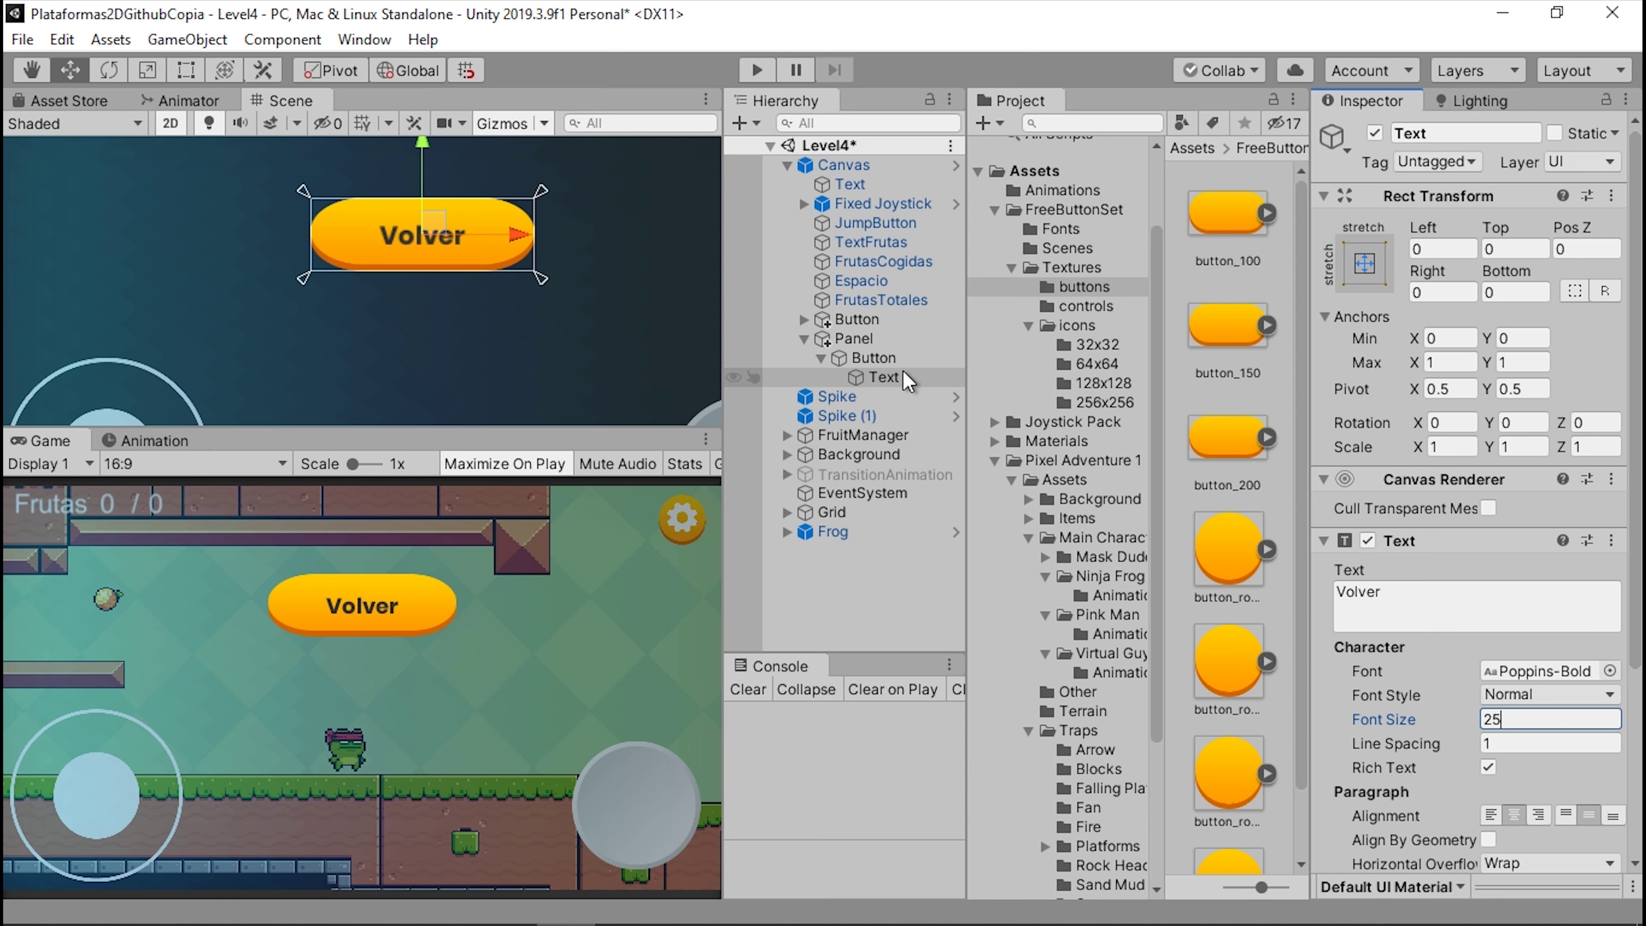
pyautogui.click(884, 360)
pyautogui.scroll(-2, 498, 276)
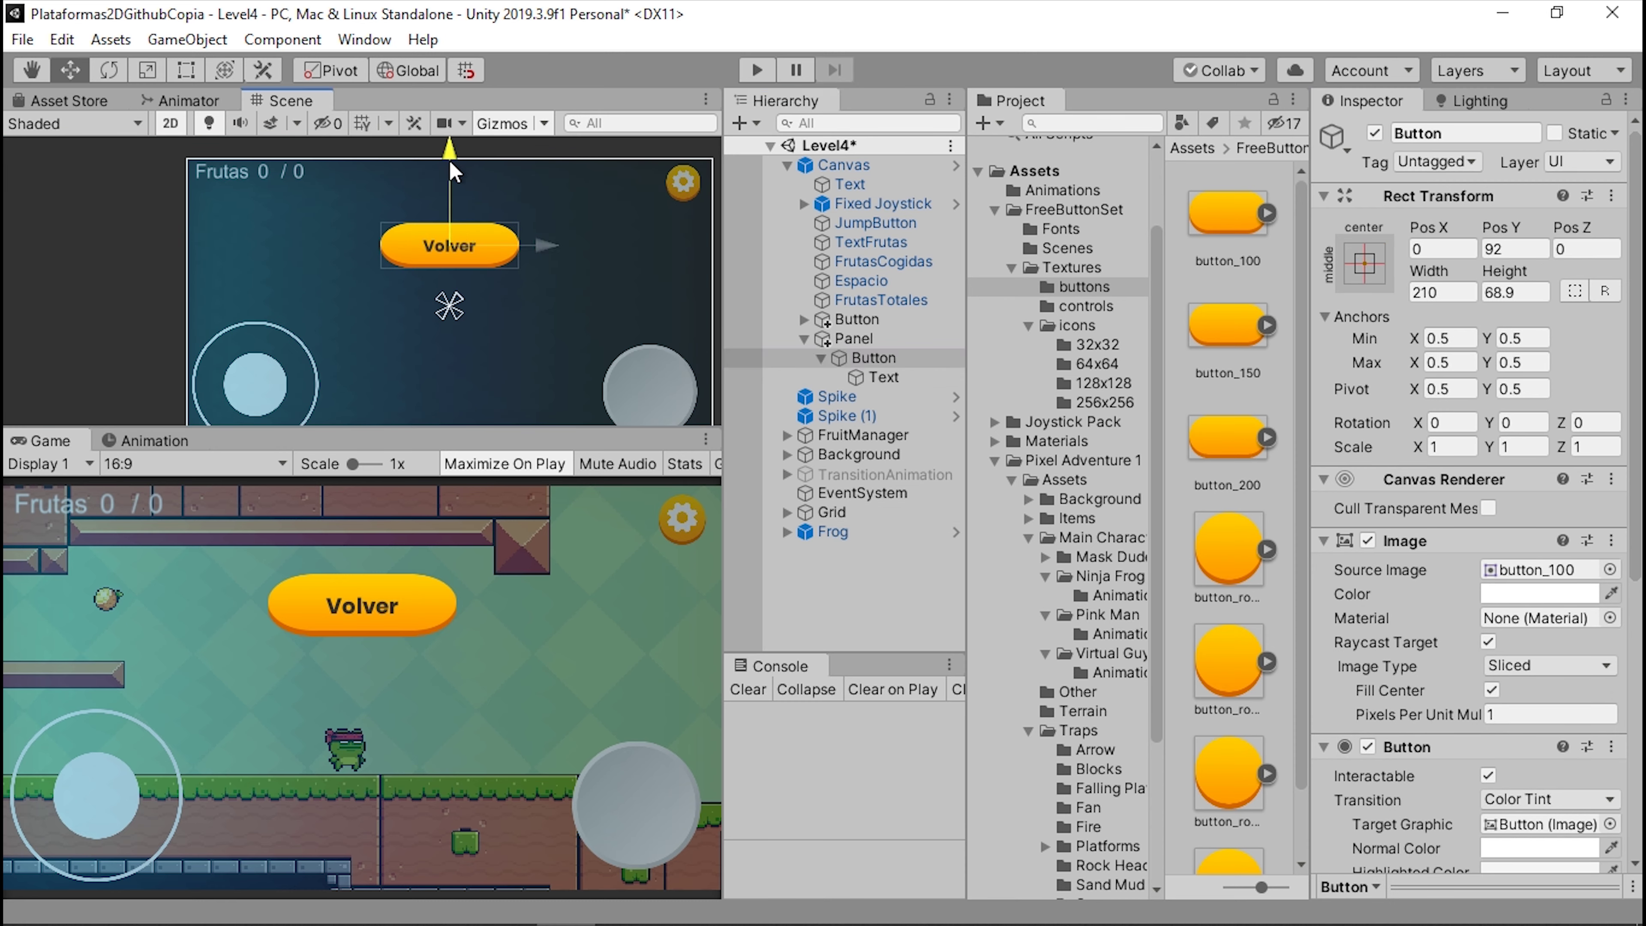
# - Raise the Volver button and place a first duplicate below it
pyautogui.moveTo(447, 163); pyautogui.dragTo(440, 149)
pyautogui.click(873, 360)
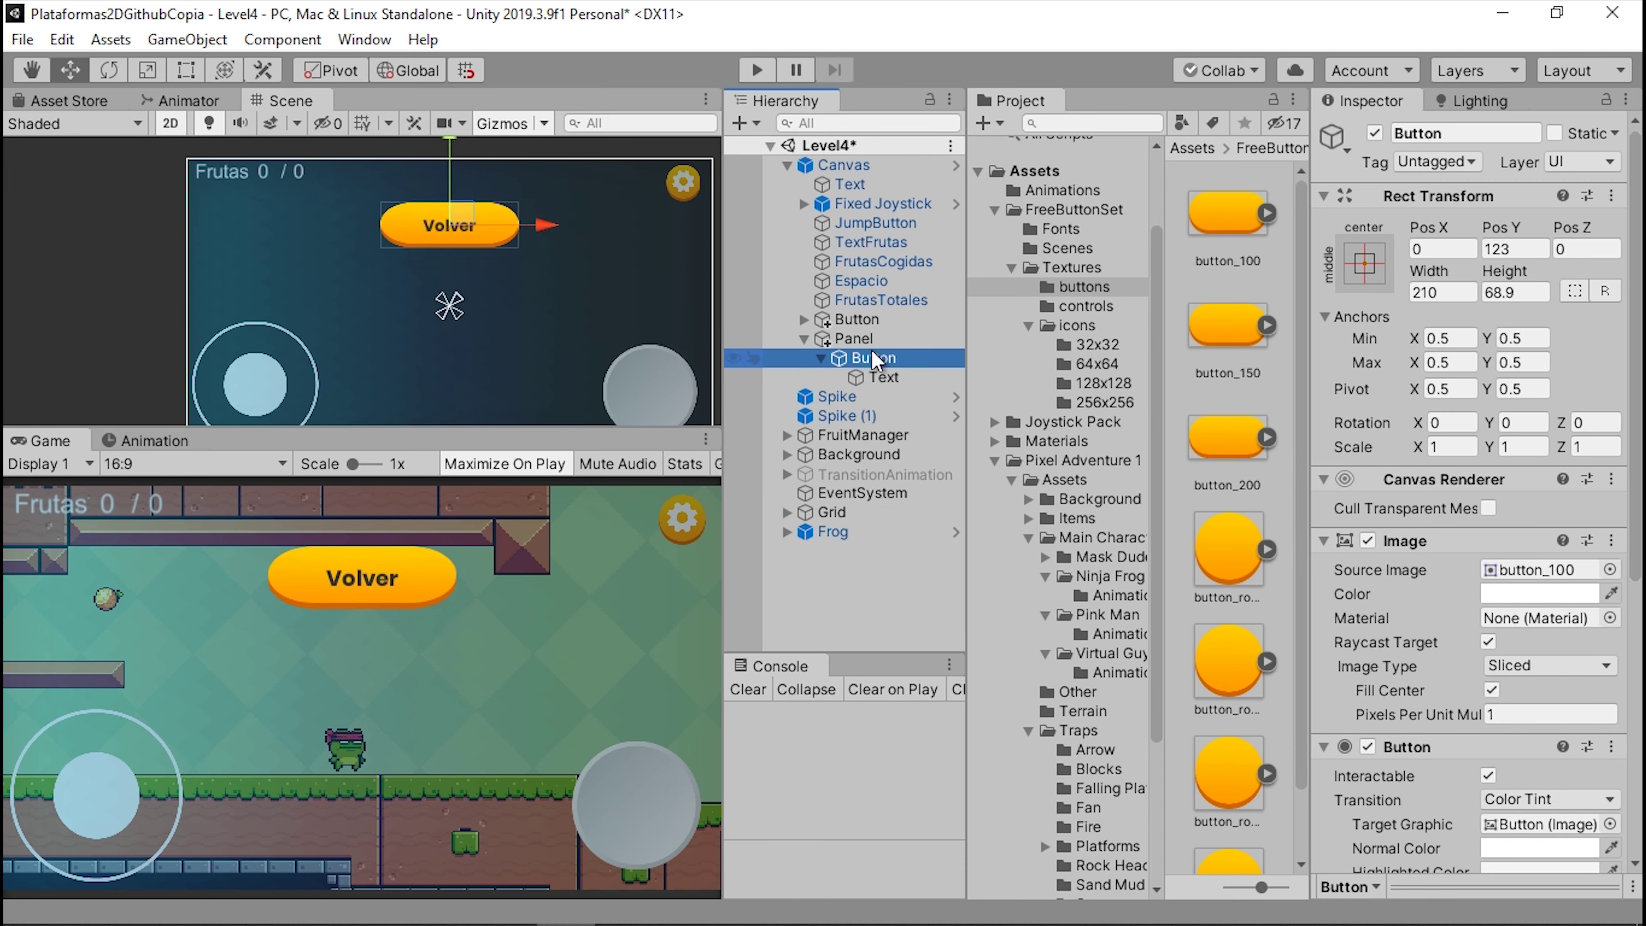
pyautogui.hotkey('ctrl', 'd')
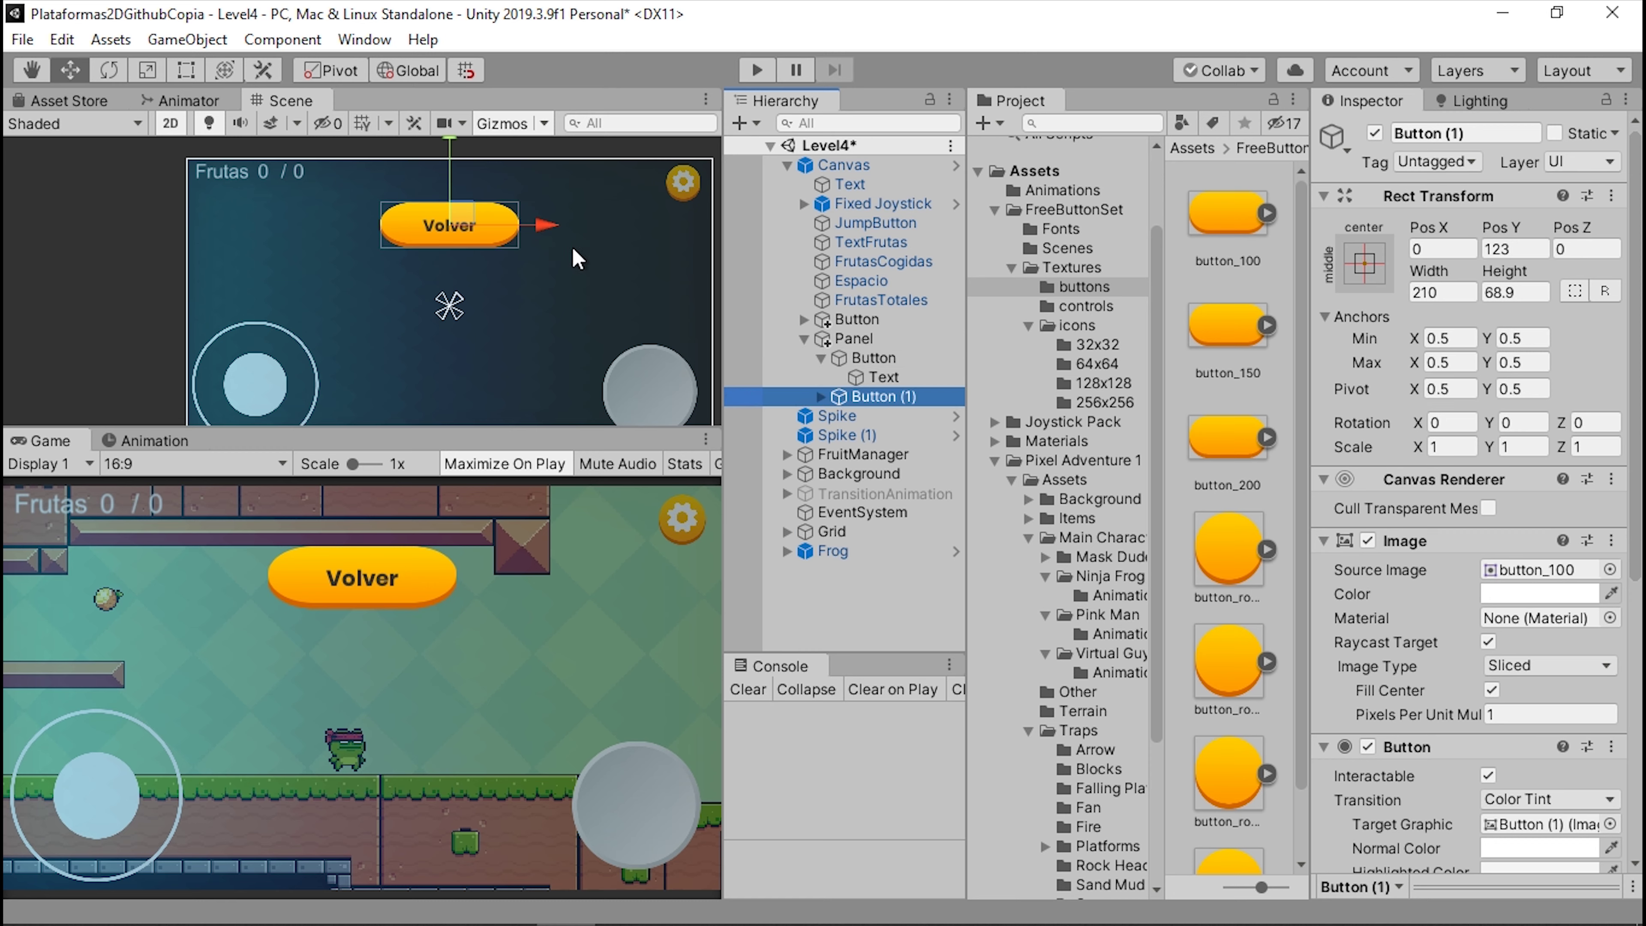
pyautogui.moveTo(450, 145)
pyautogui.mouseDown()
pyautogui.moveTo(452, 219)
pyautogui.moveTo(476, 252)
pyautogui.mouseUp()
# - Add two more Volver duplicates, moving the lowest to the bottom of the stack at Y -140
pyautogui.hotkey('ctrl', 'd')
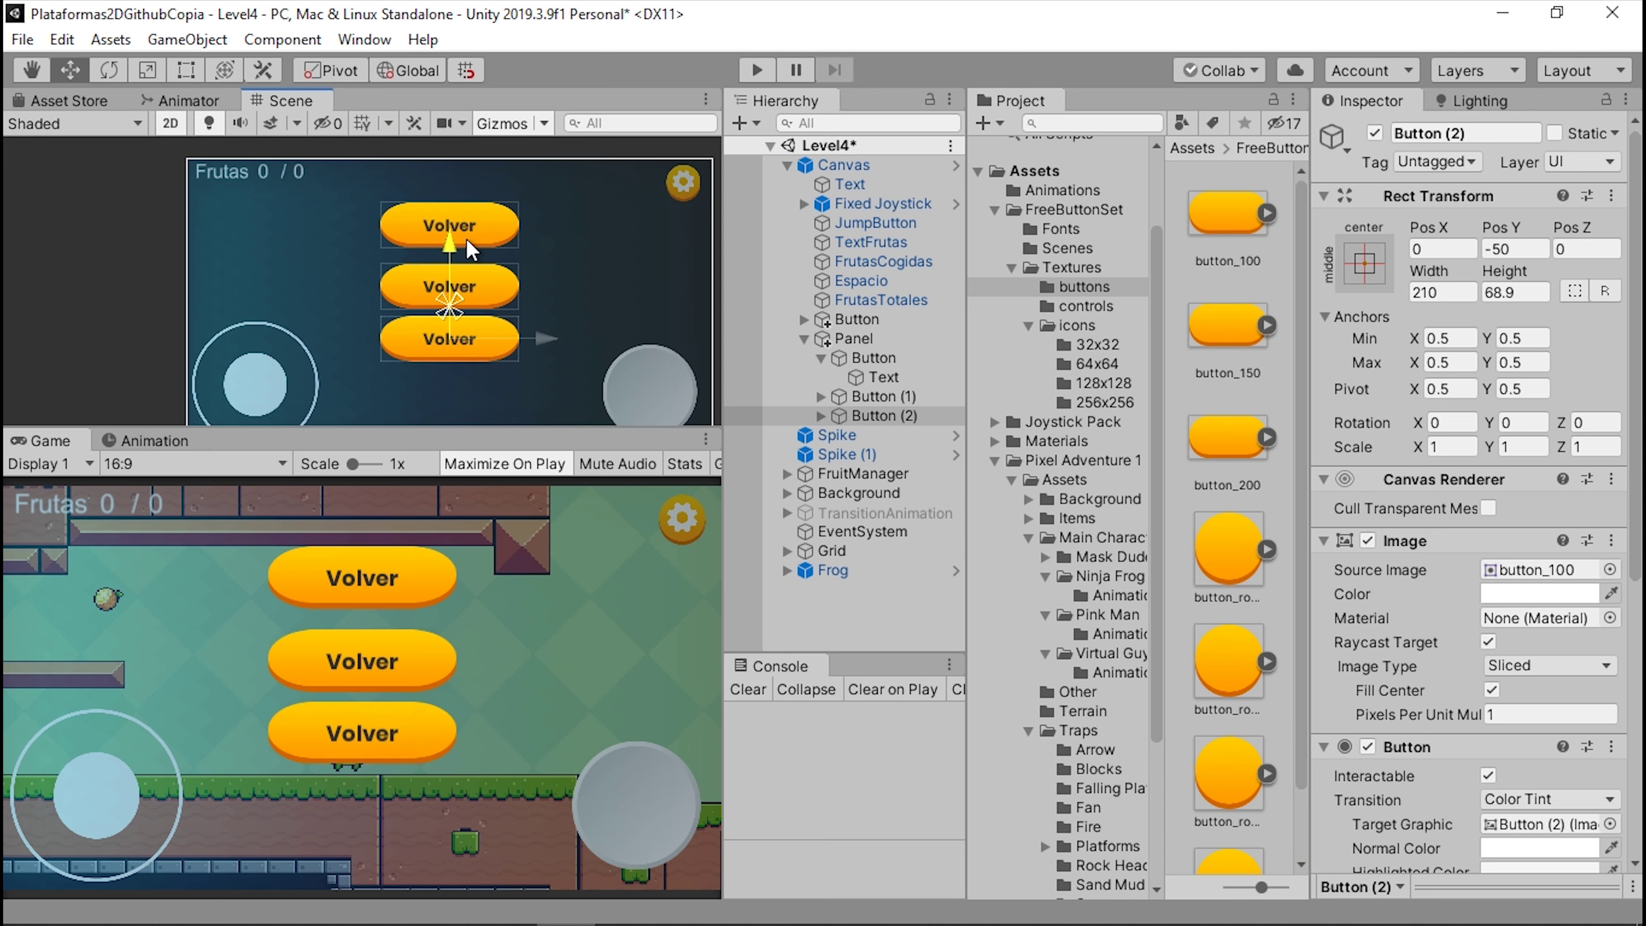
pyautogui.hotkey('ctrl', 'd')
pyautogui.moveTo(476, 252); pyautogui.dragTo(479, 305)
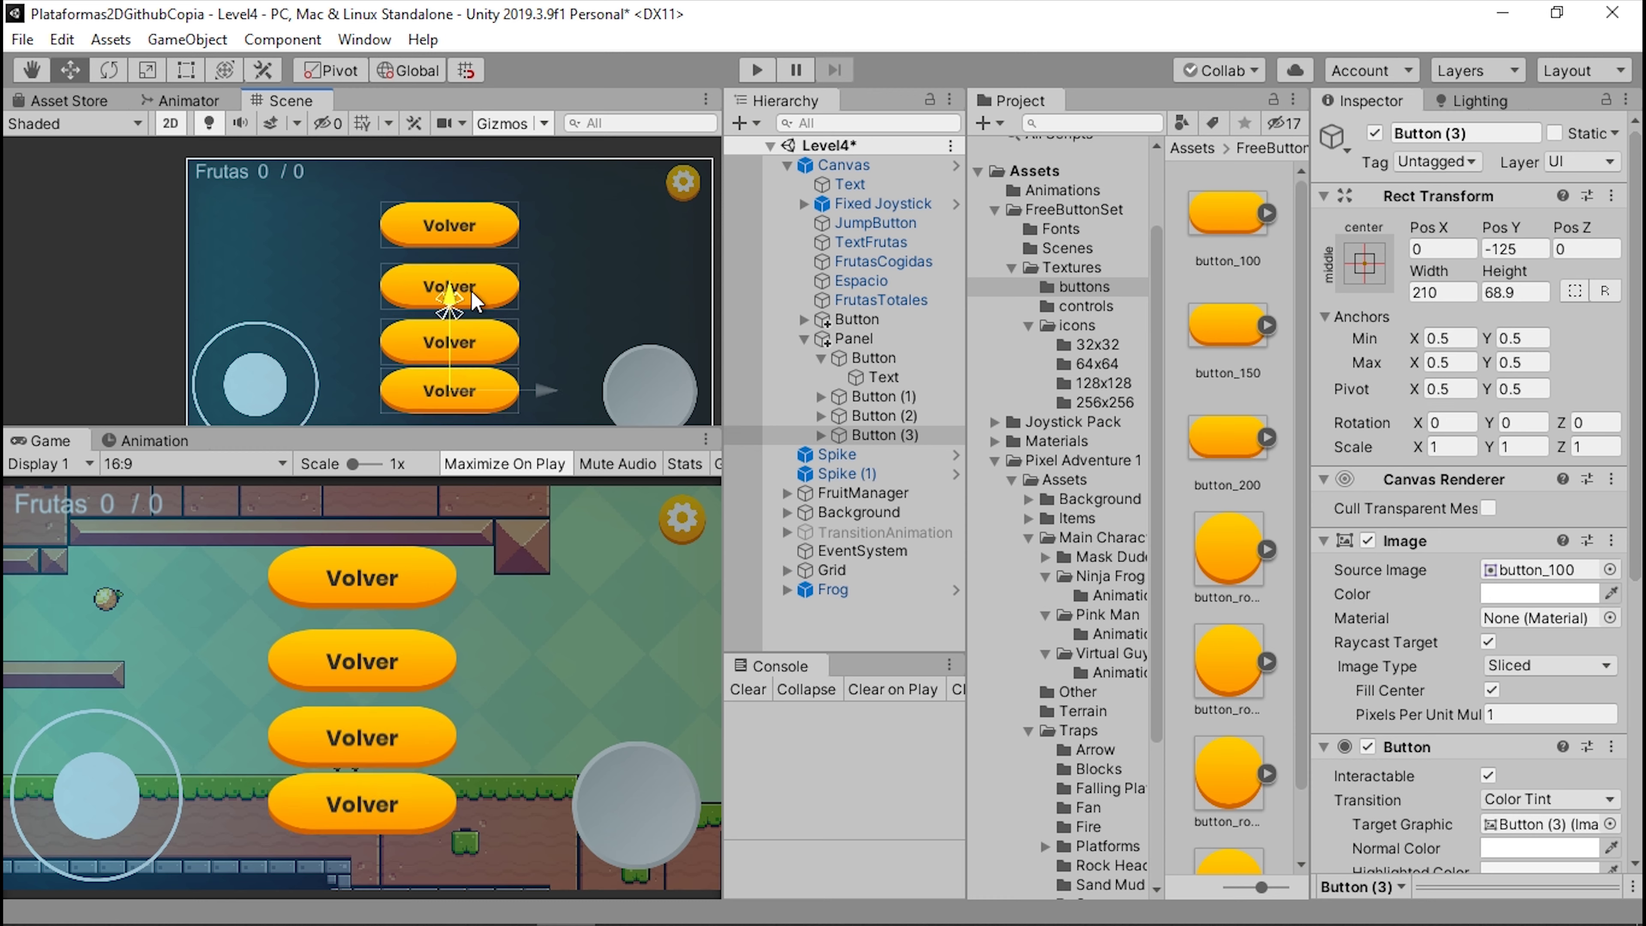
pyautogui.scroll(-2, 480, 305)
pyautogui.scroll(1, 519, 312)
pyautogui.scroll(1, 506, 288)
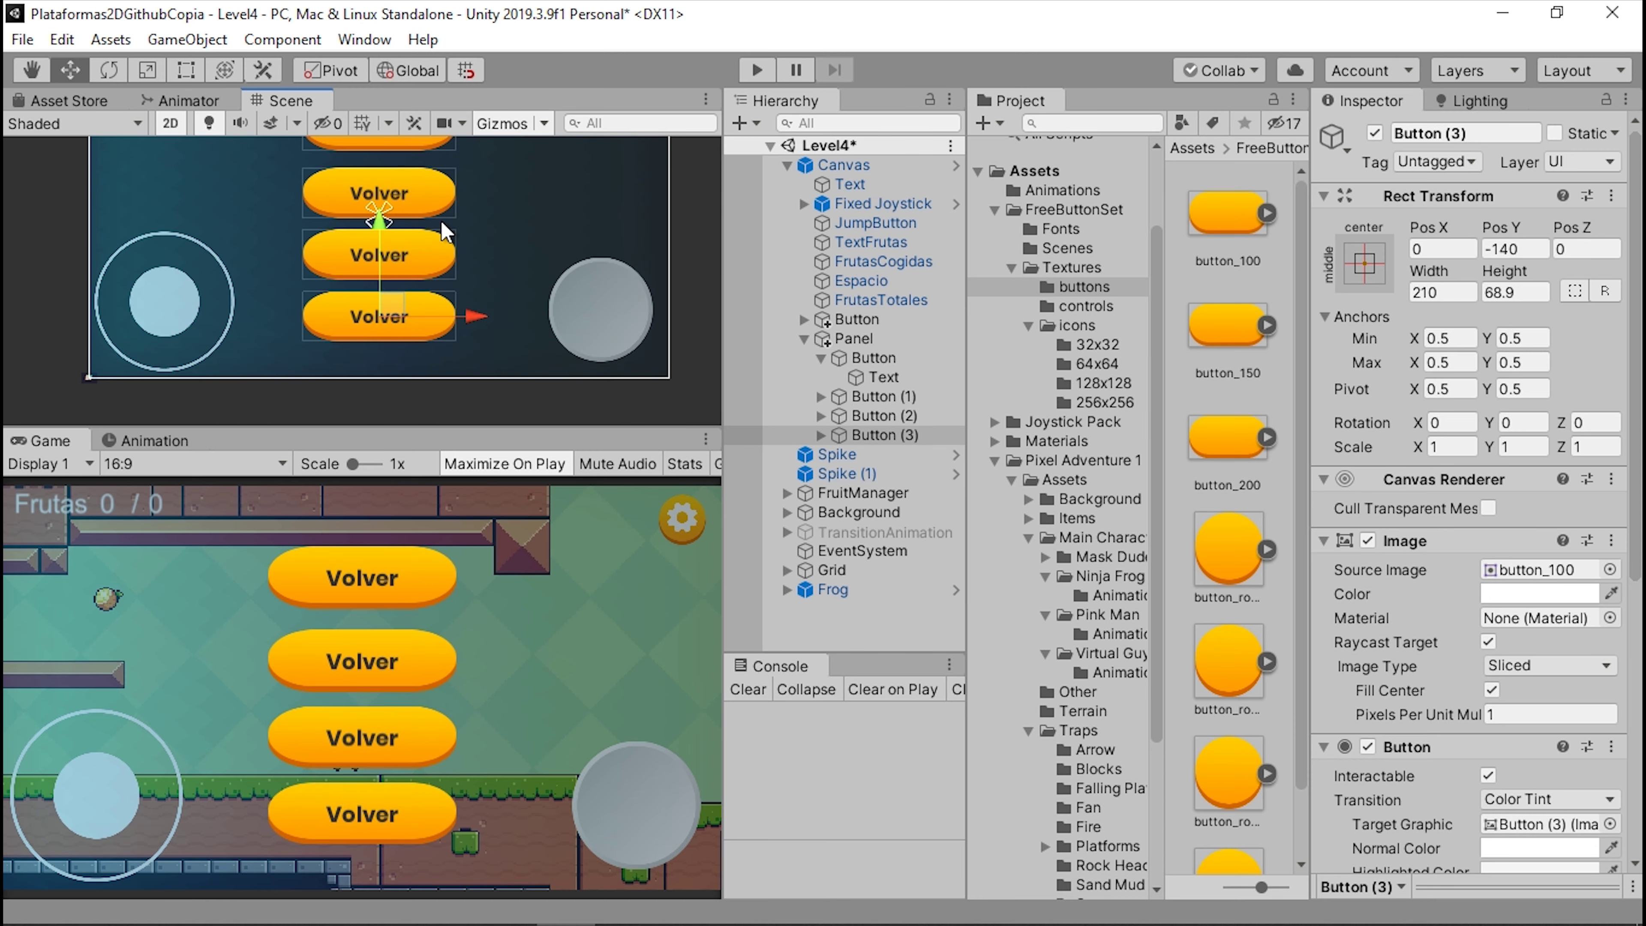
pyautogui.scroll(1, 509, 283)
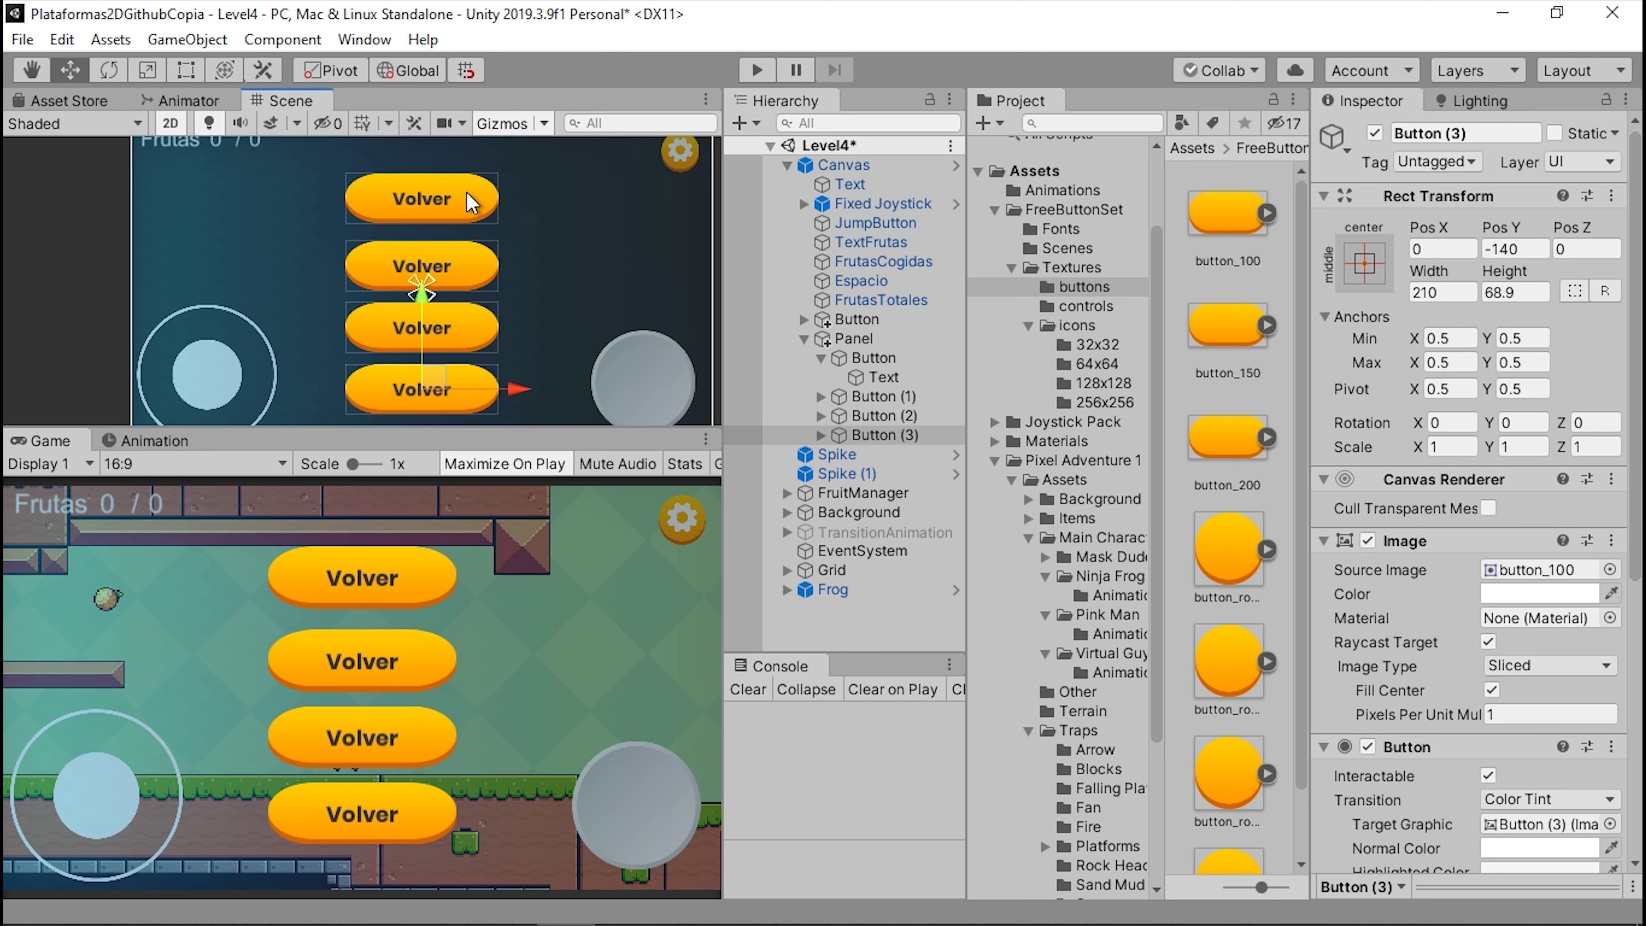
pyautogui.scroll(1, 472, 202)
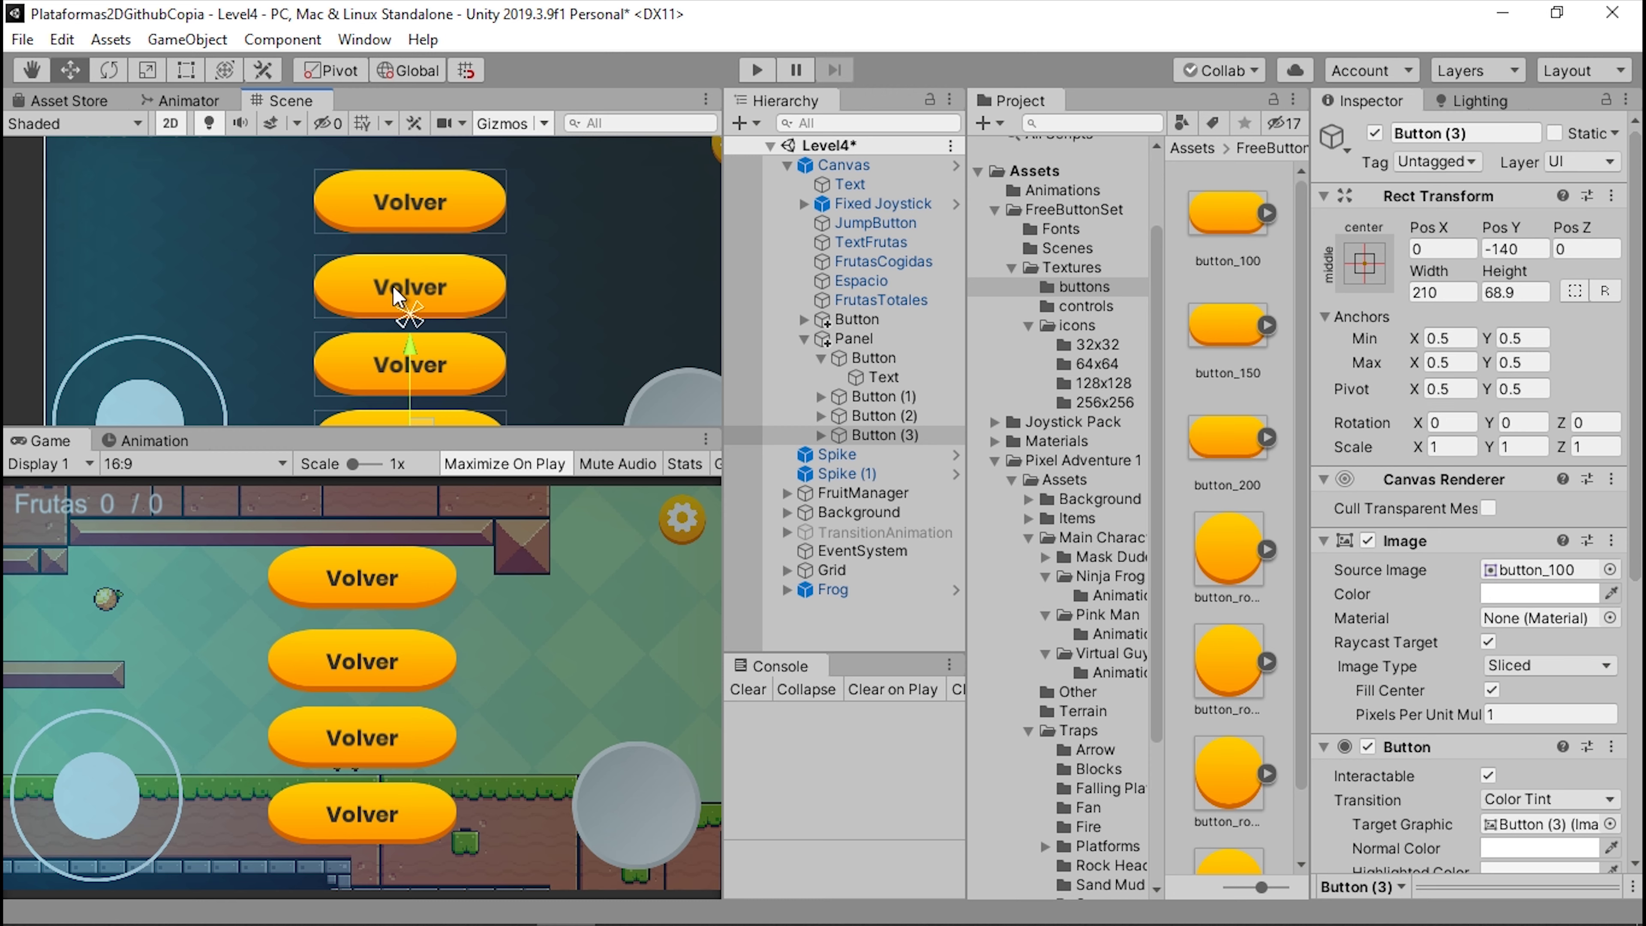
pyautogui.scroll(1, 507, 191)
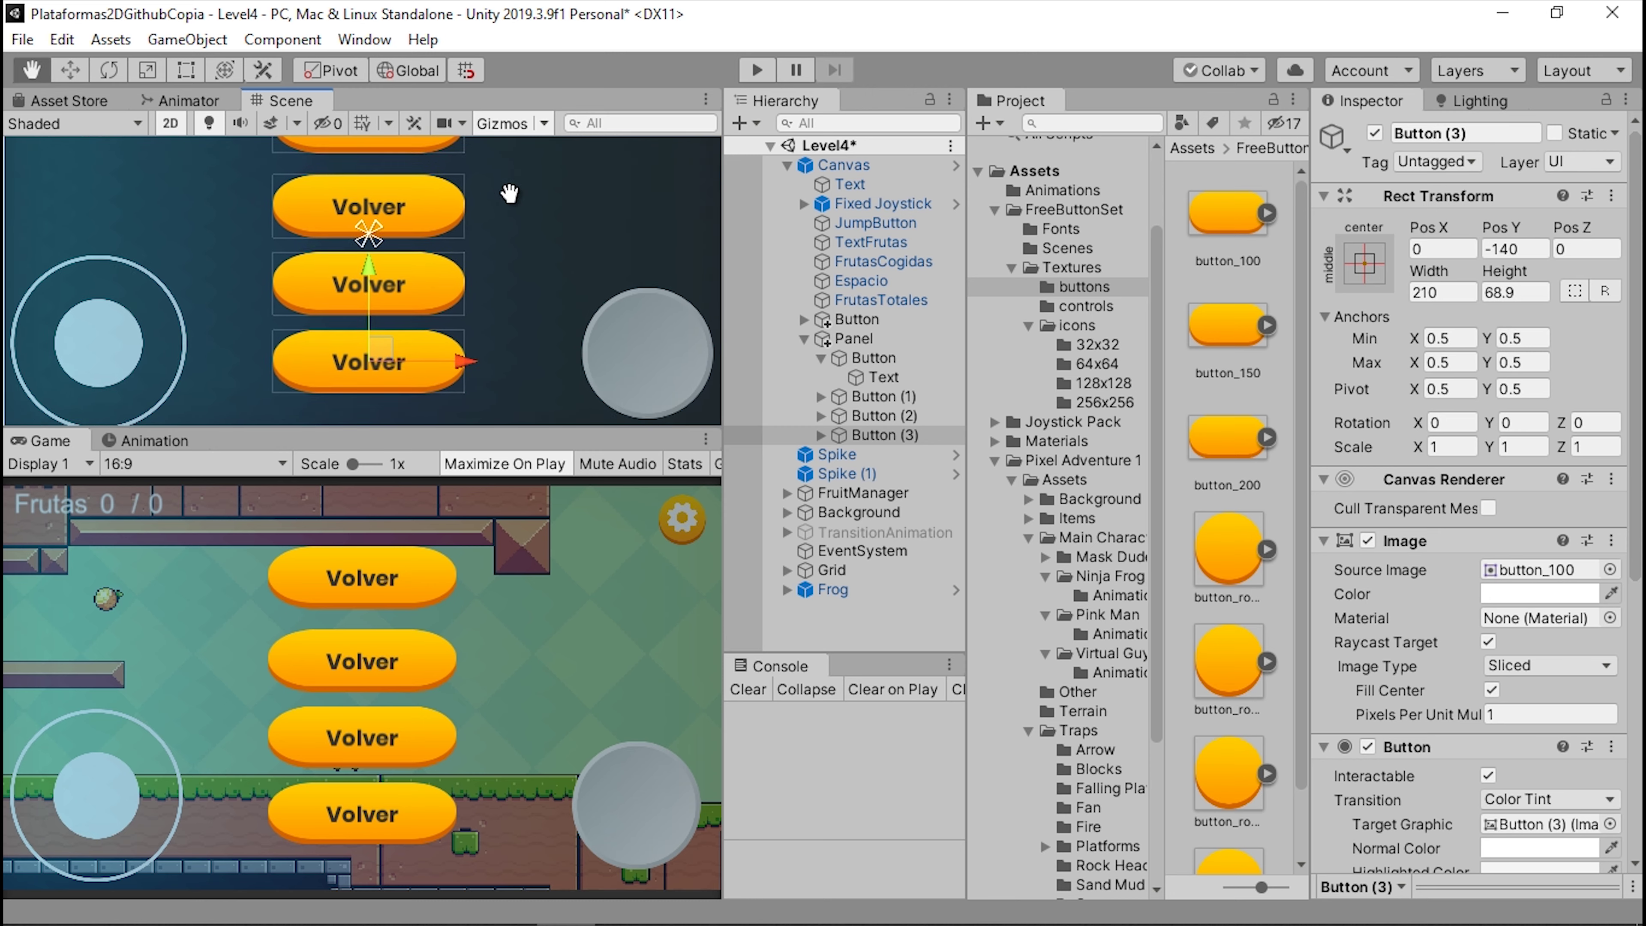
pyautogui.scroll(1, 404, 276)
pyautogui.scroll(1, 368, 279)
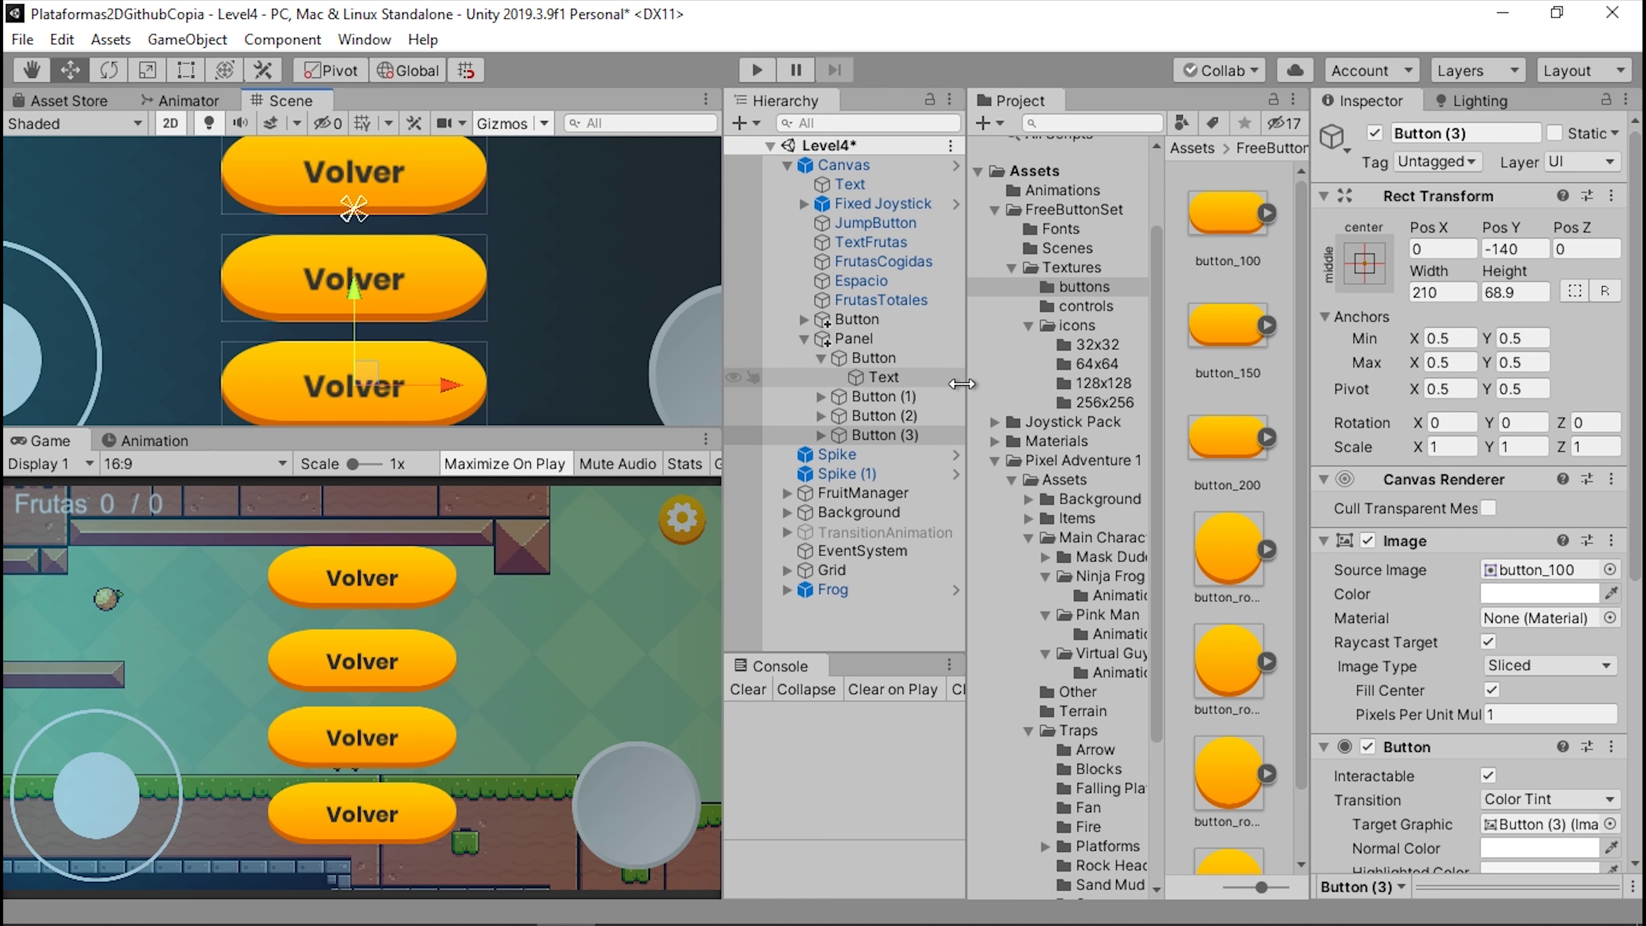
# - Relabel the second and third buttons 'Ajustes' and 'MainMenu'
pyautogui.click(819, 397)
pyautogui.click(903, 419)
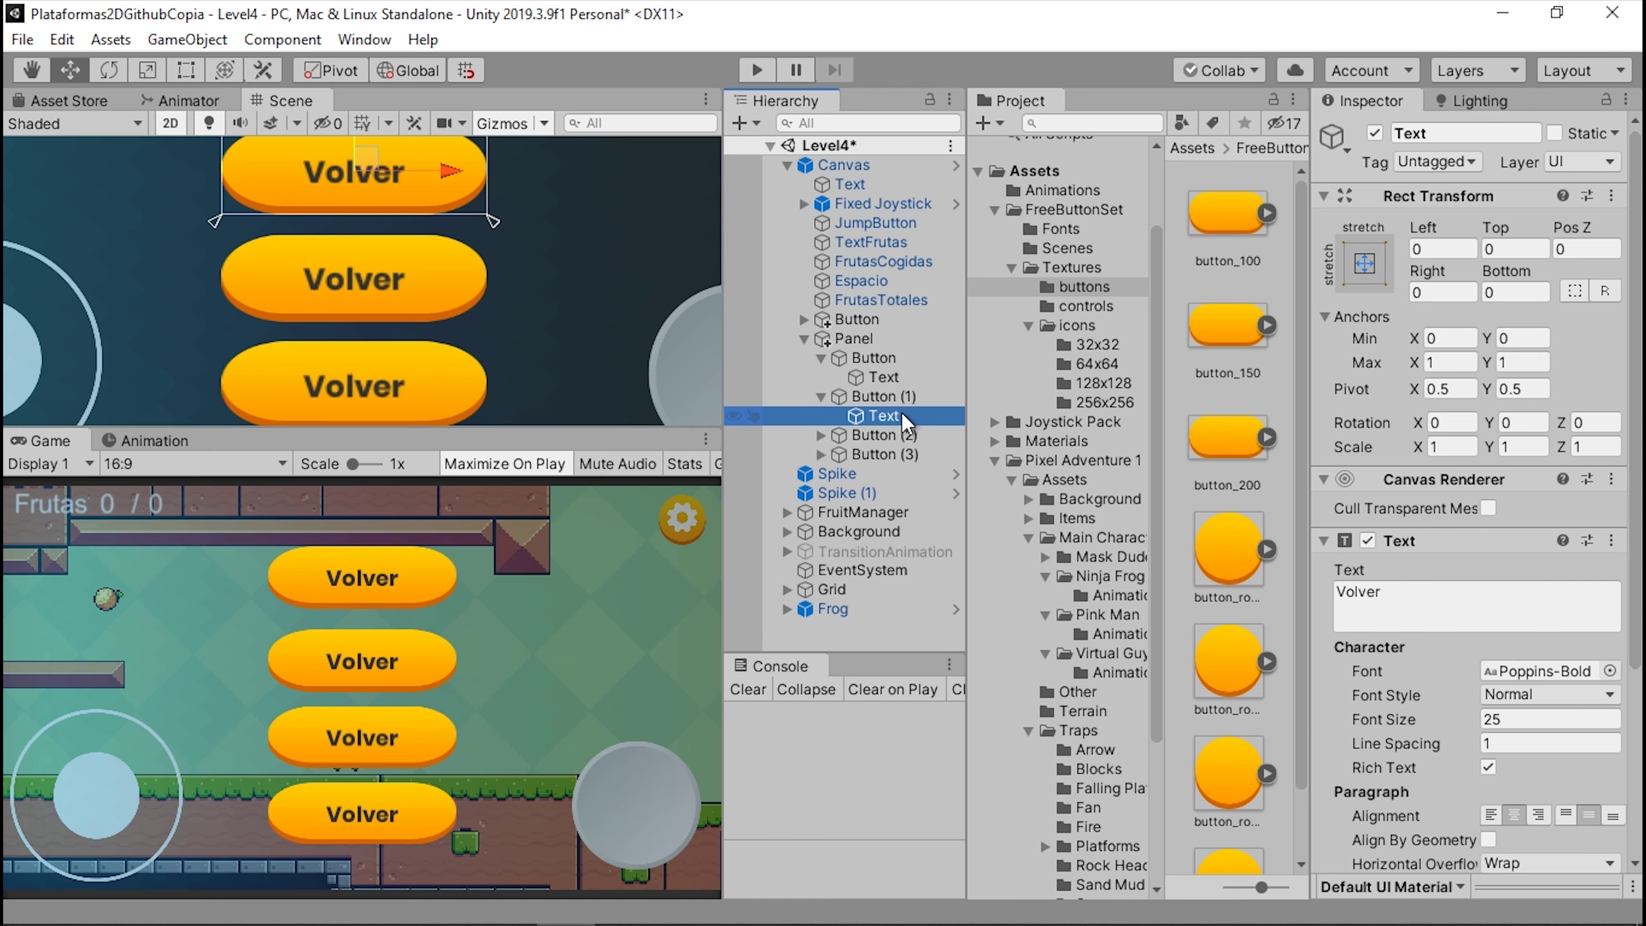
pyautogui.doubleClick(889, 418)
pyautogui.click(1359, 592)
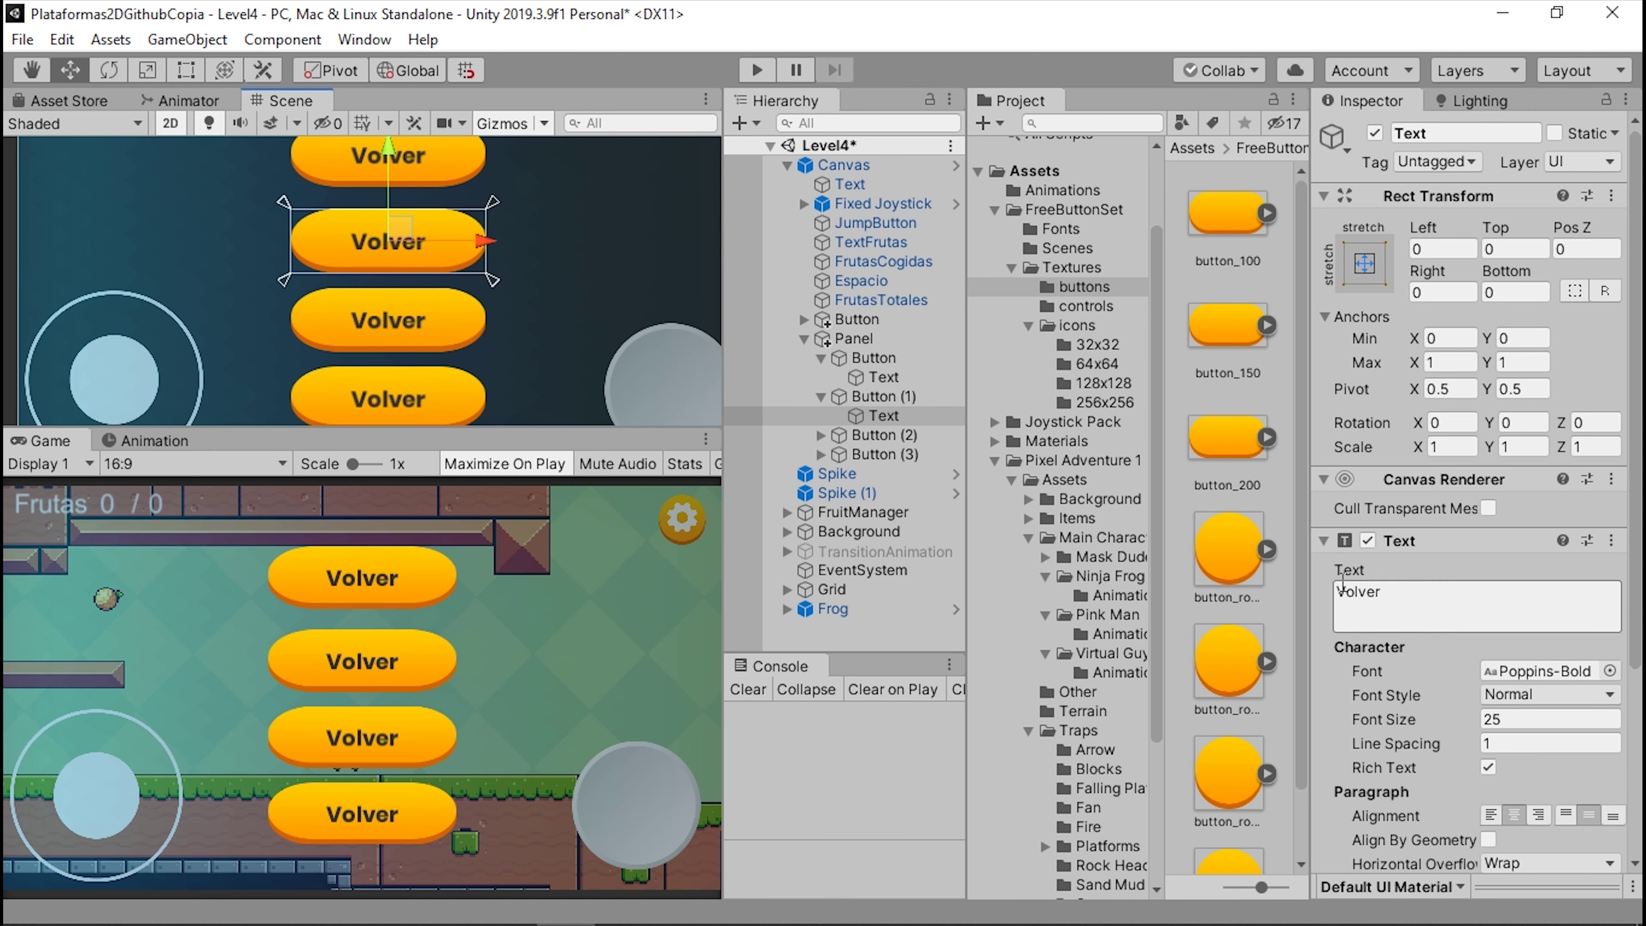
pyautogui.write('Ajus')
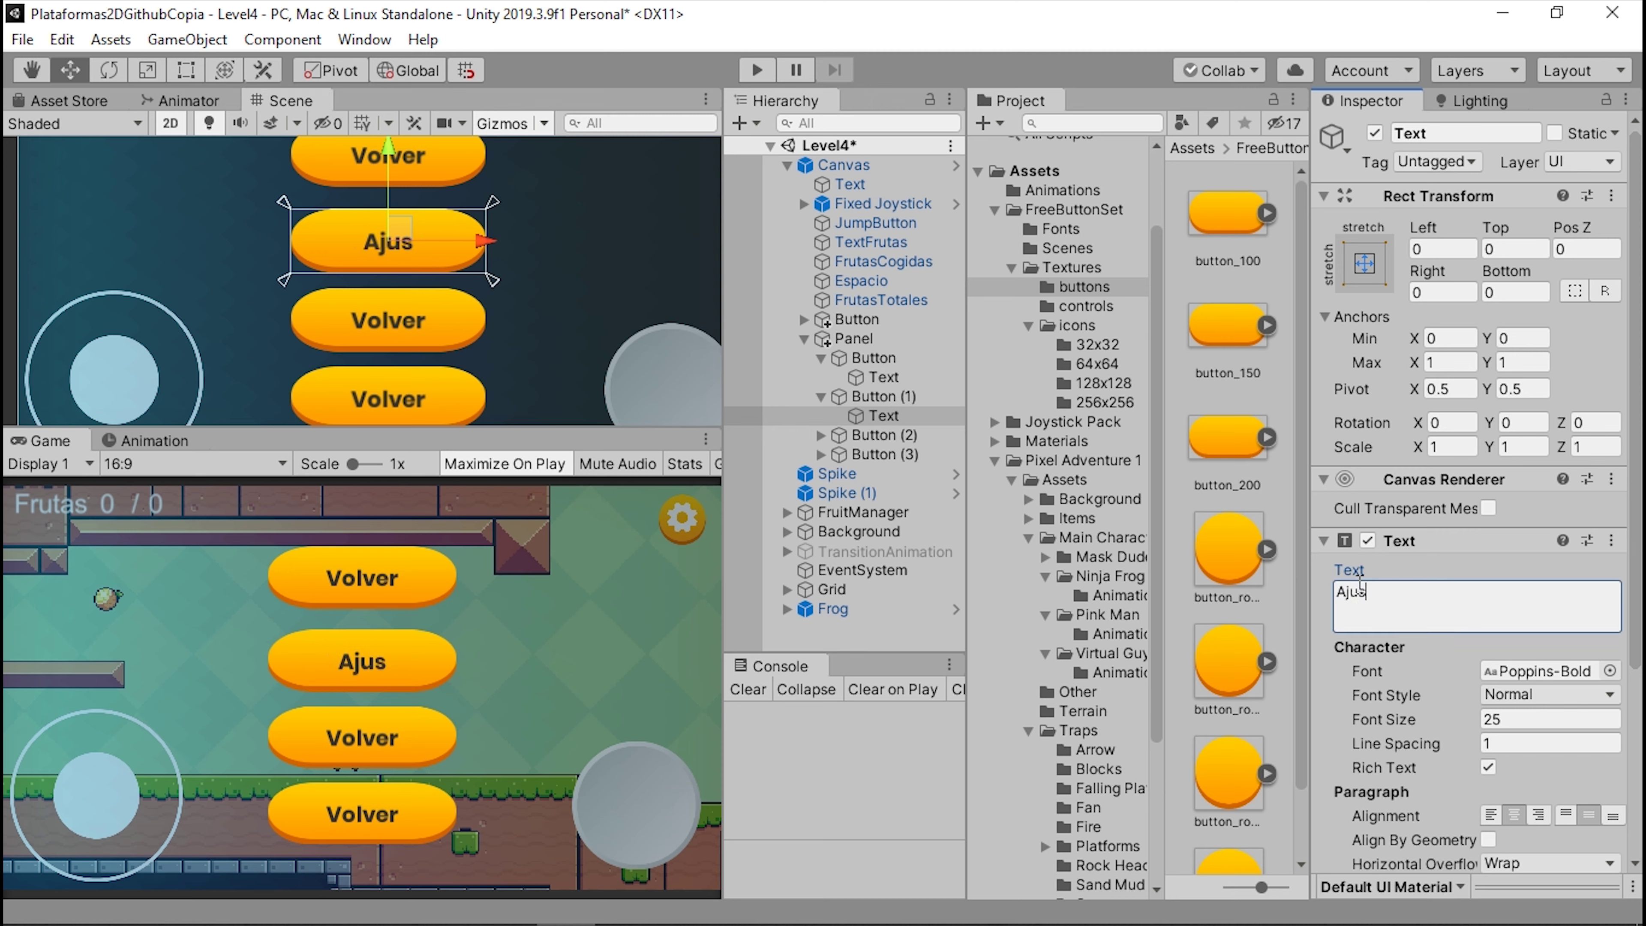
pyautogui.write('tes')
pyautogui.click(819, 435)
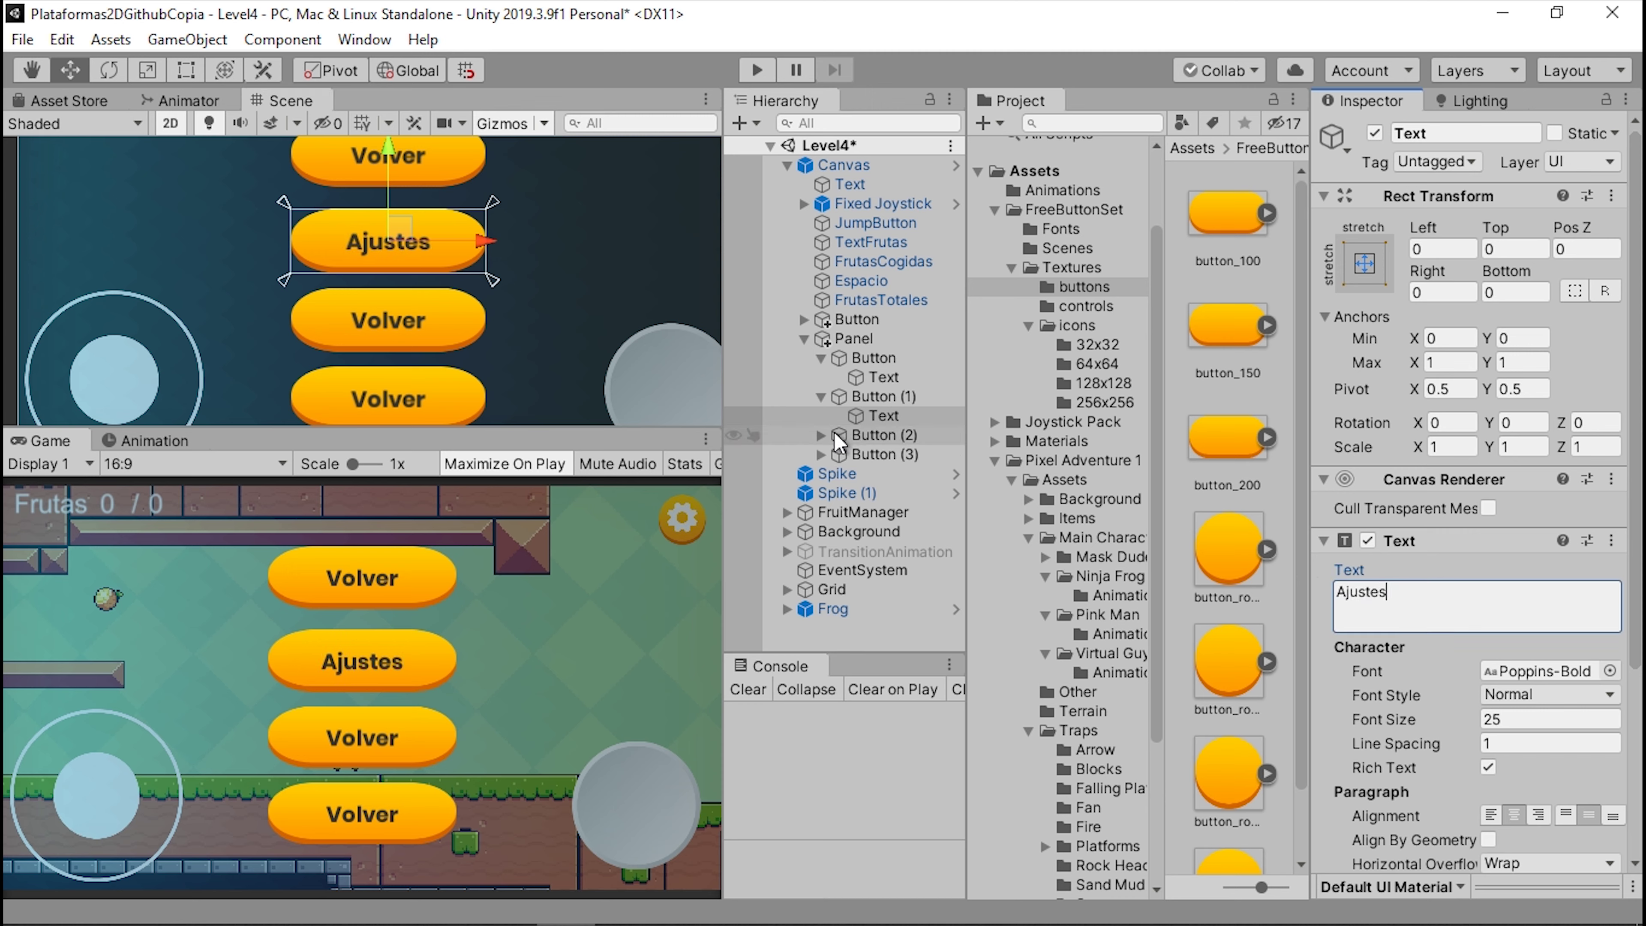
pyautogui.click(883, 455)
pyautogui.click(1386, 591)
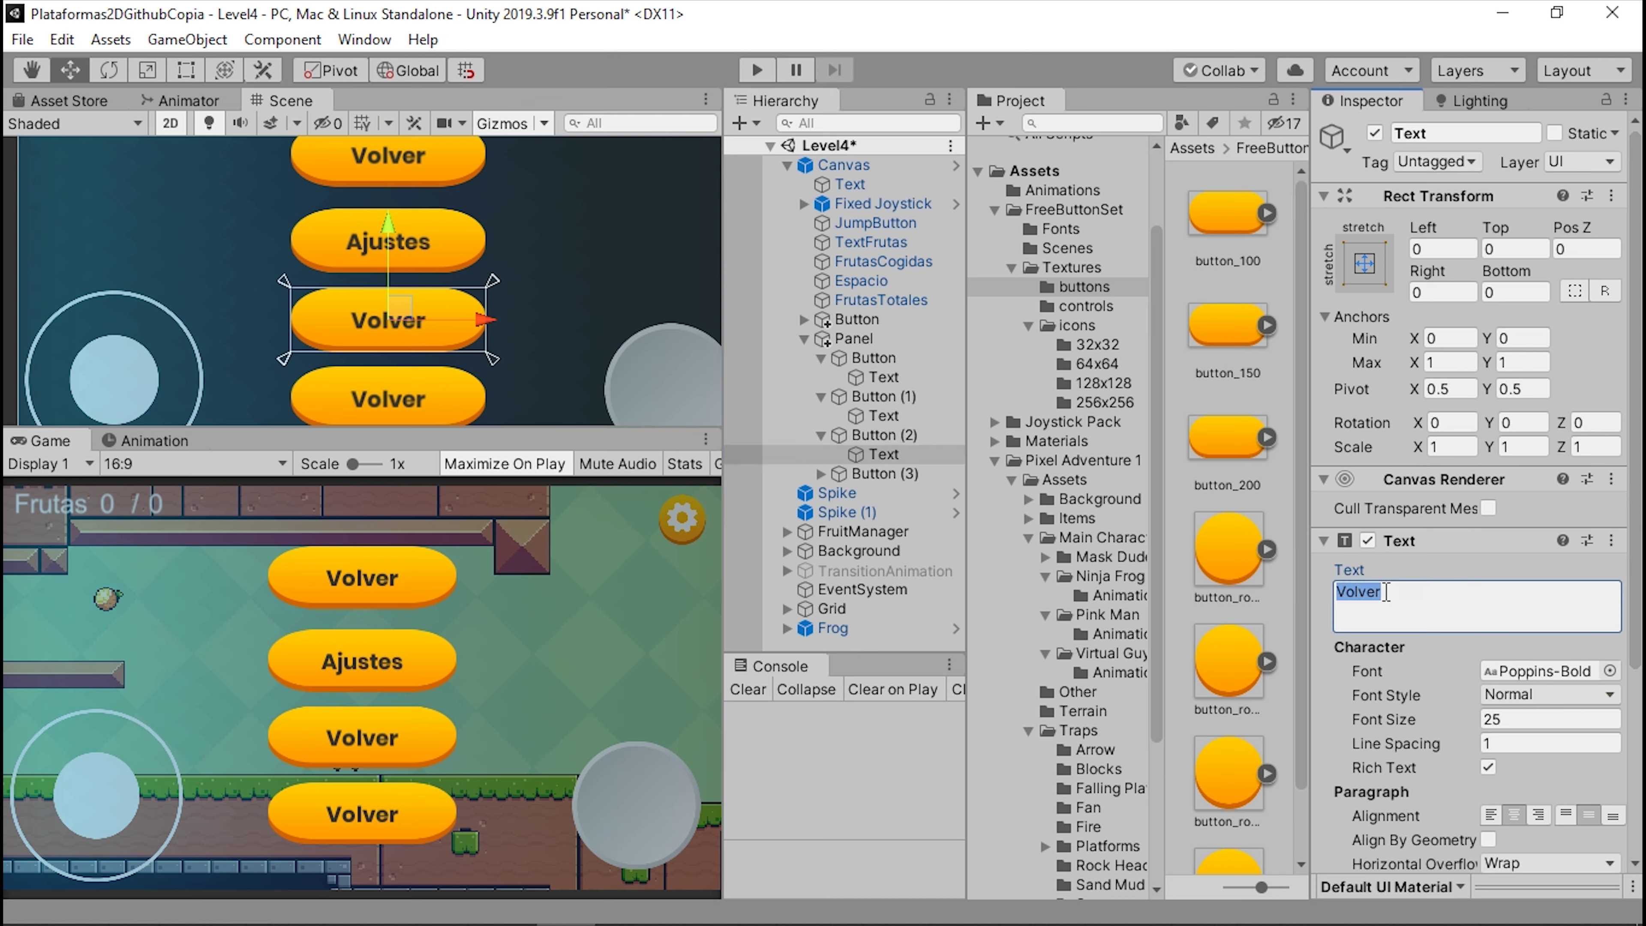
pyautogui.write('MainMenu')
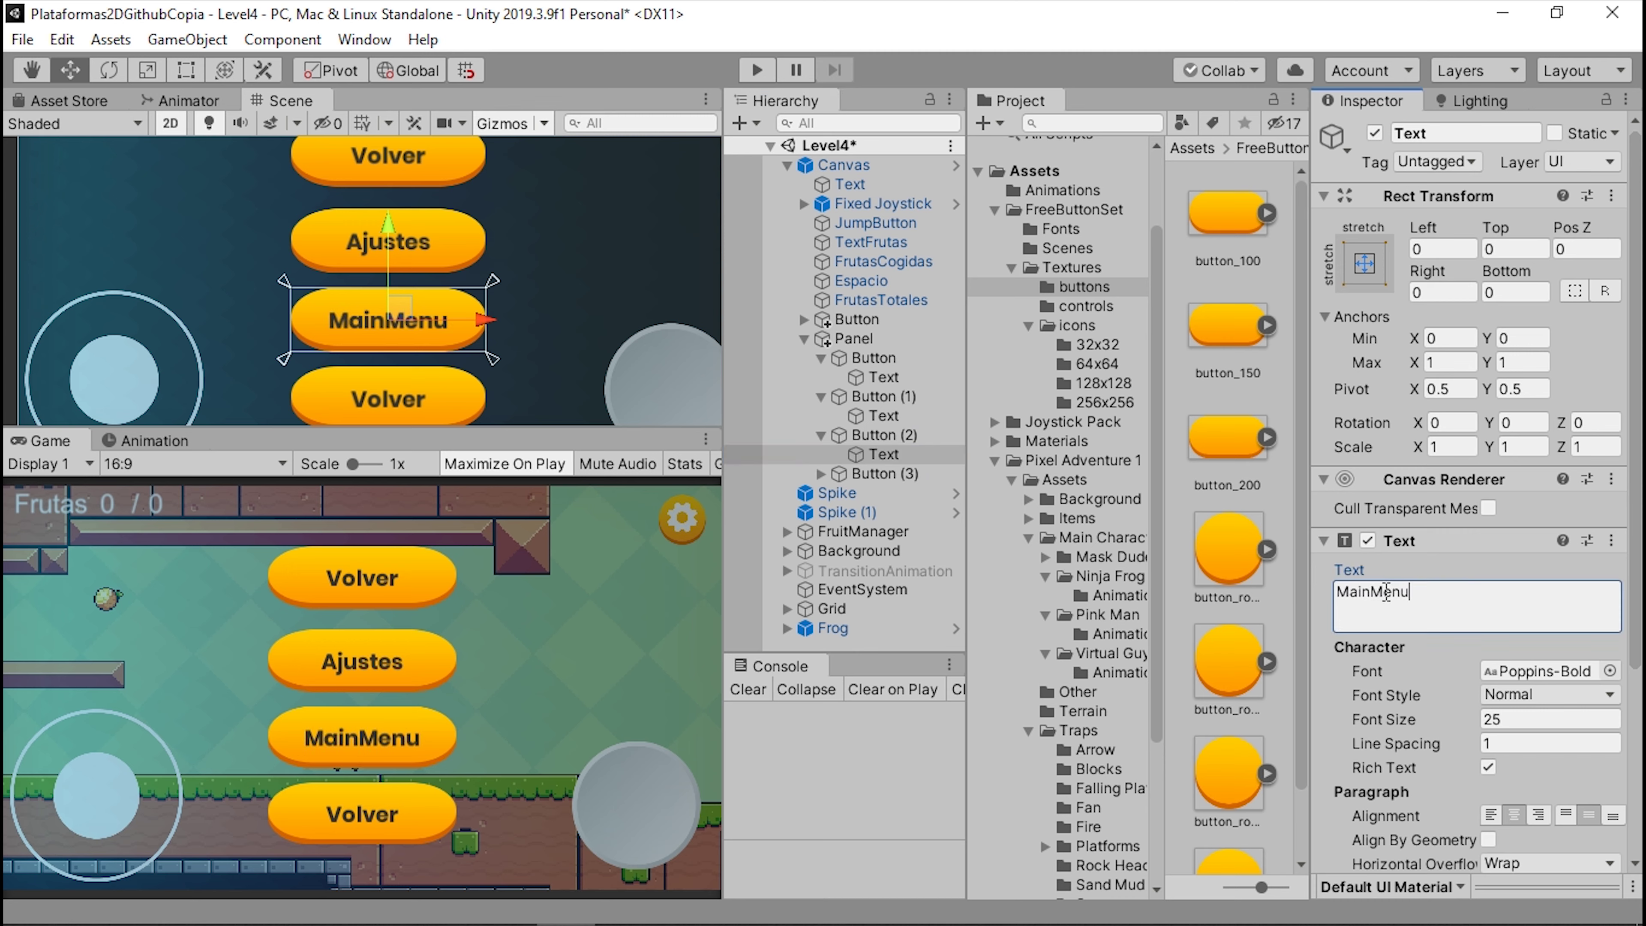
# - Relabel the fourth button 'Salir del Juego' and start changing its font size
pyautogui.click(821, 474)
pyautogui.click(883, 493)
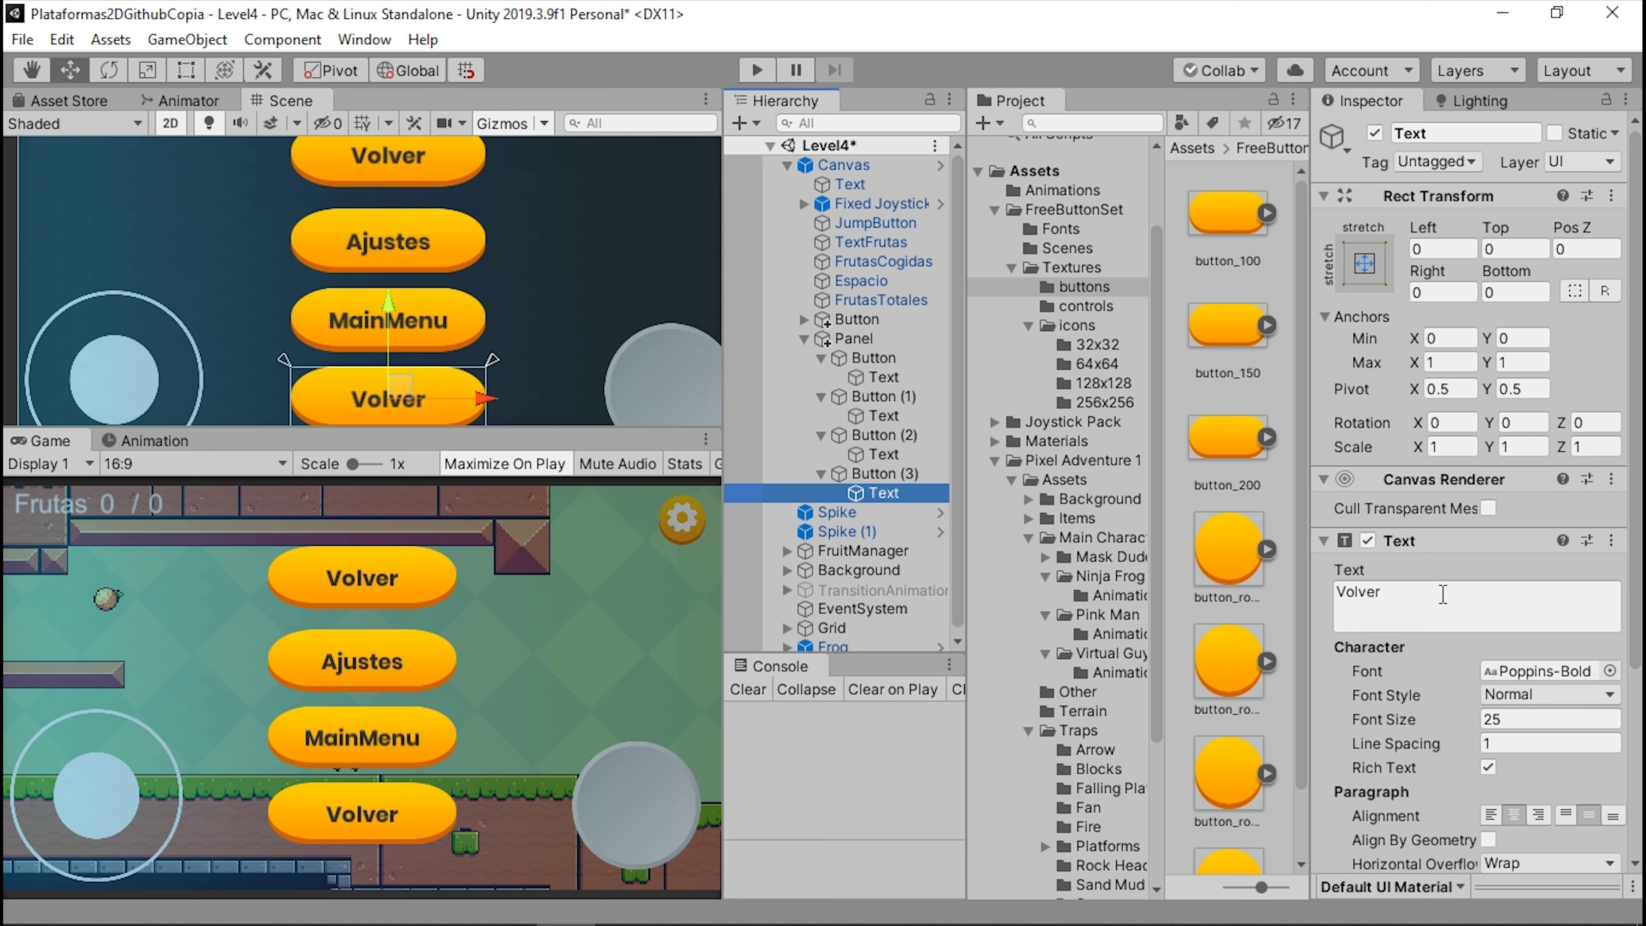
pyautogui.click(1447, 607)
pyautogui.write('Salir')
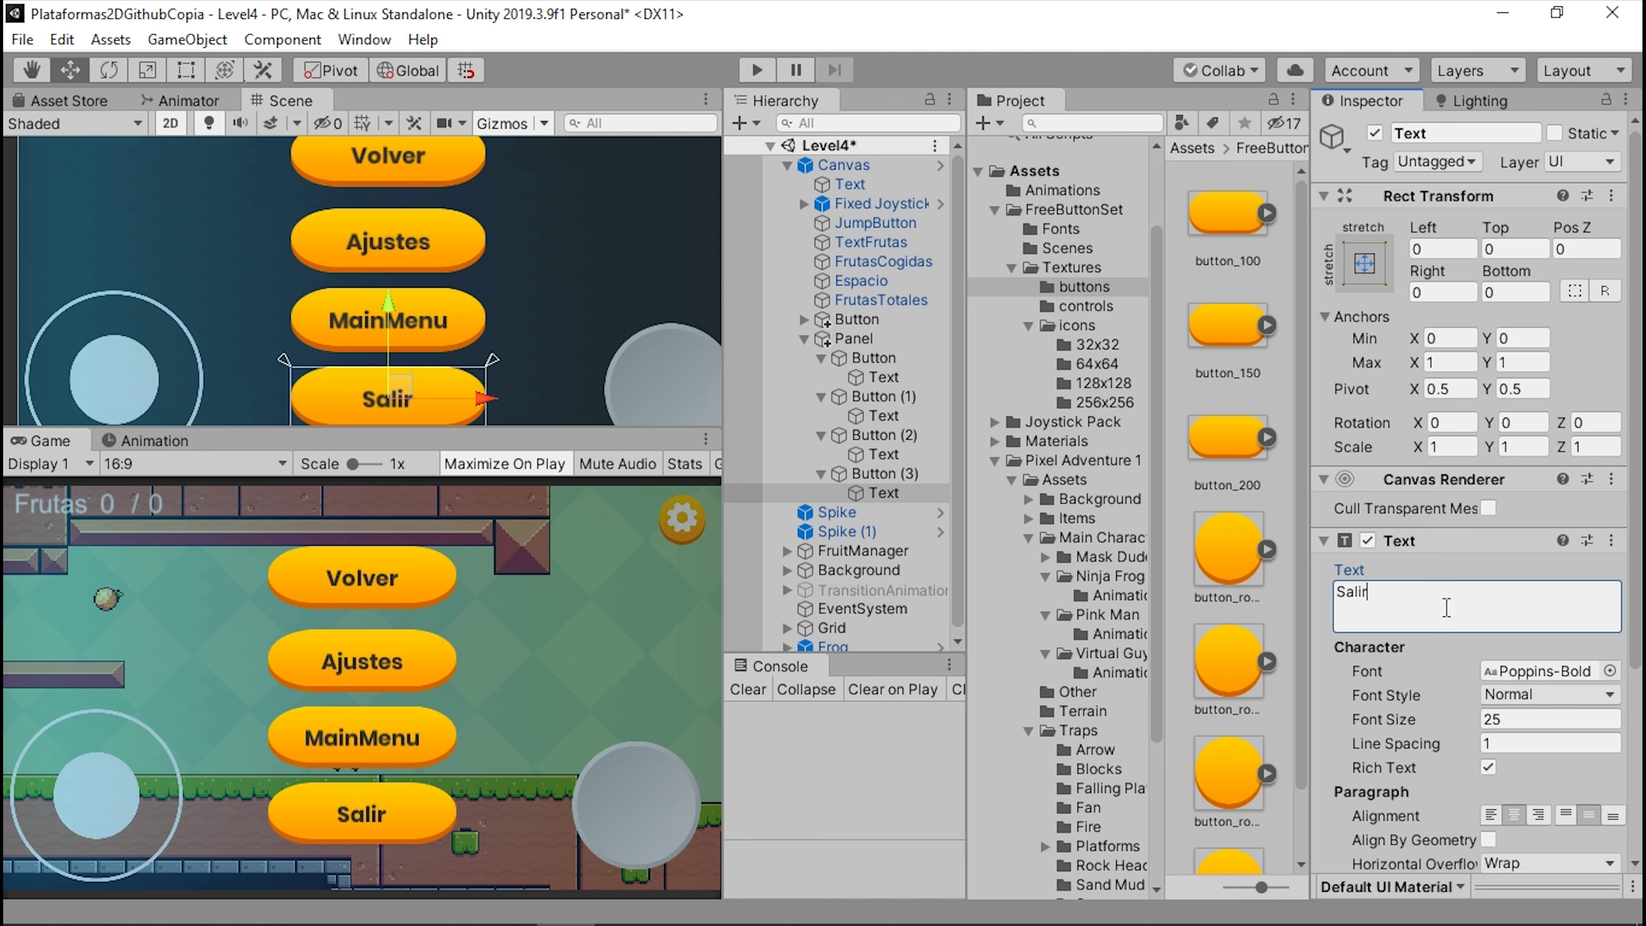
pyautogui.write(' del')
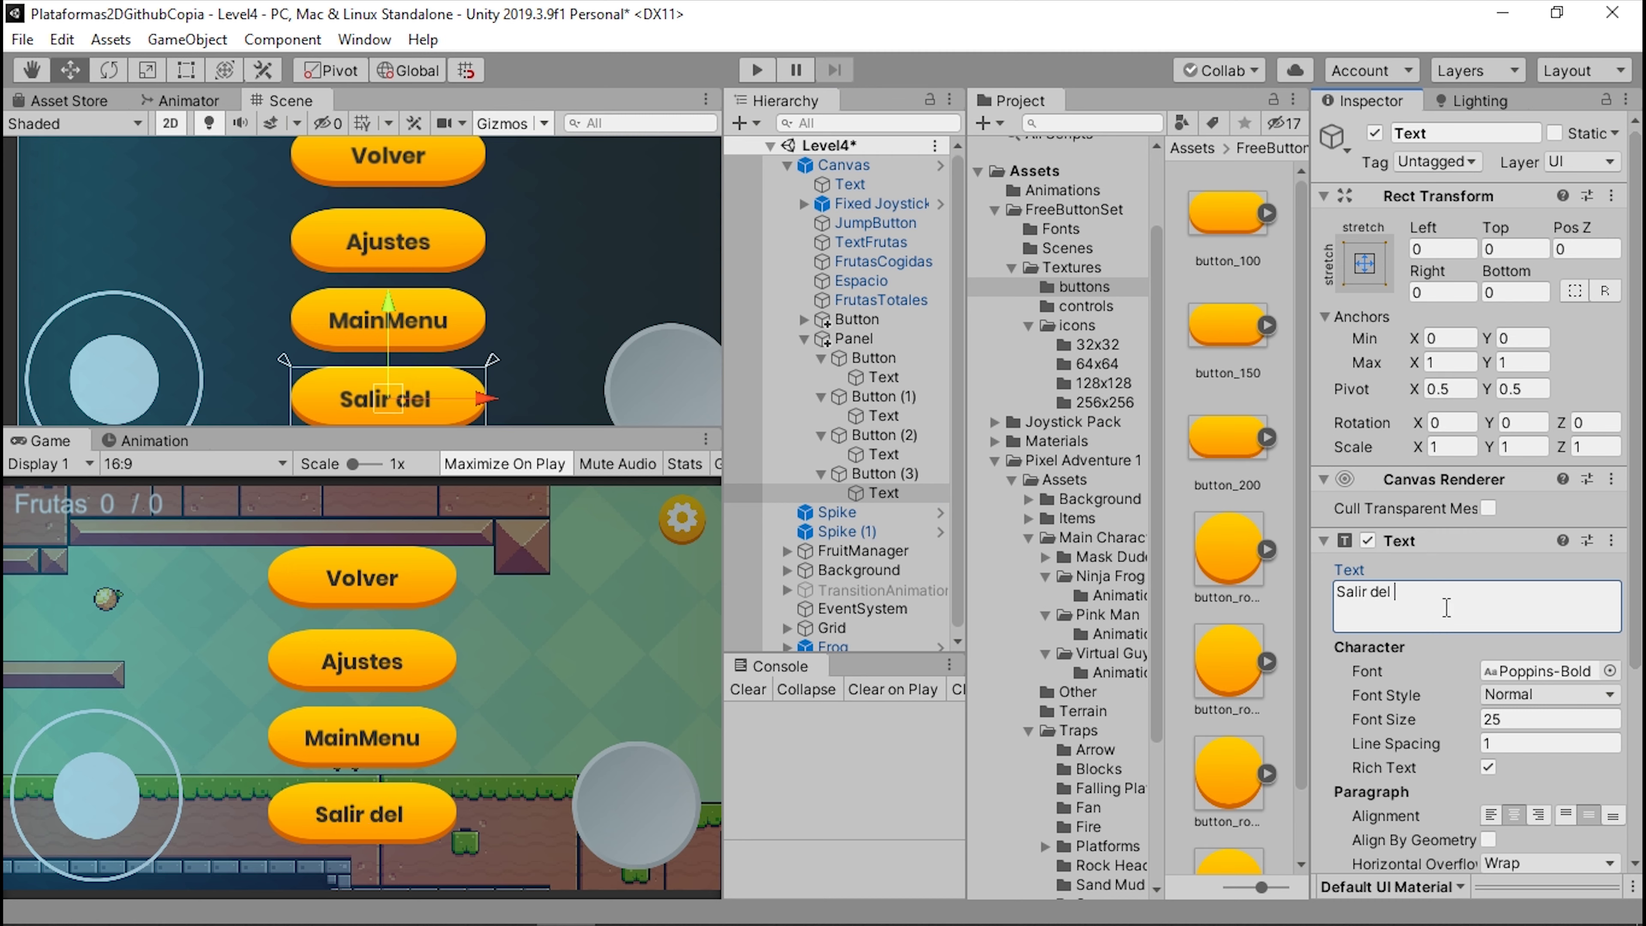
pyautogui.write(' Juego')
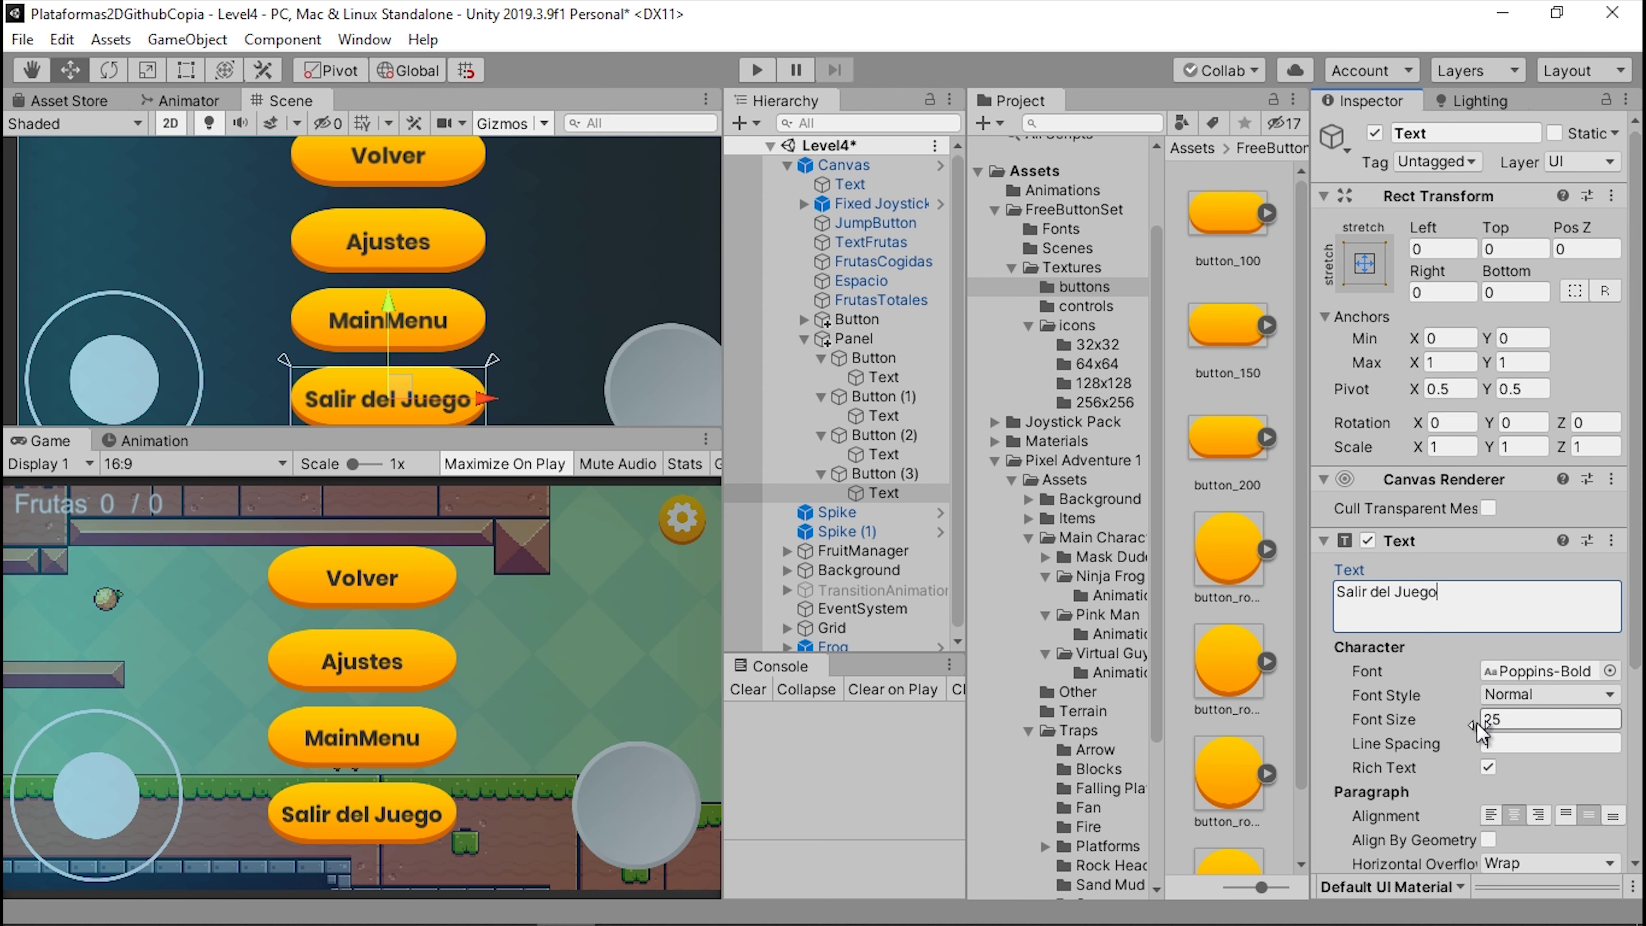
pyautogui.click(1528, 720)
# - Set Salir del Juego's font size to 20 and collapse the Panel and Pixel Adventure 1 folder
pyautogui.write('20')
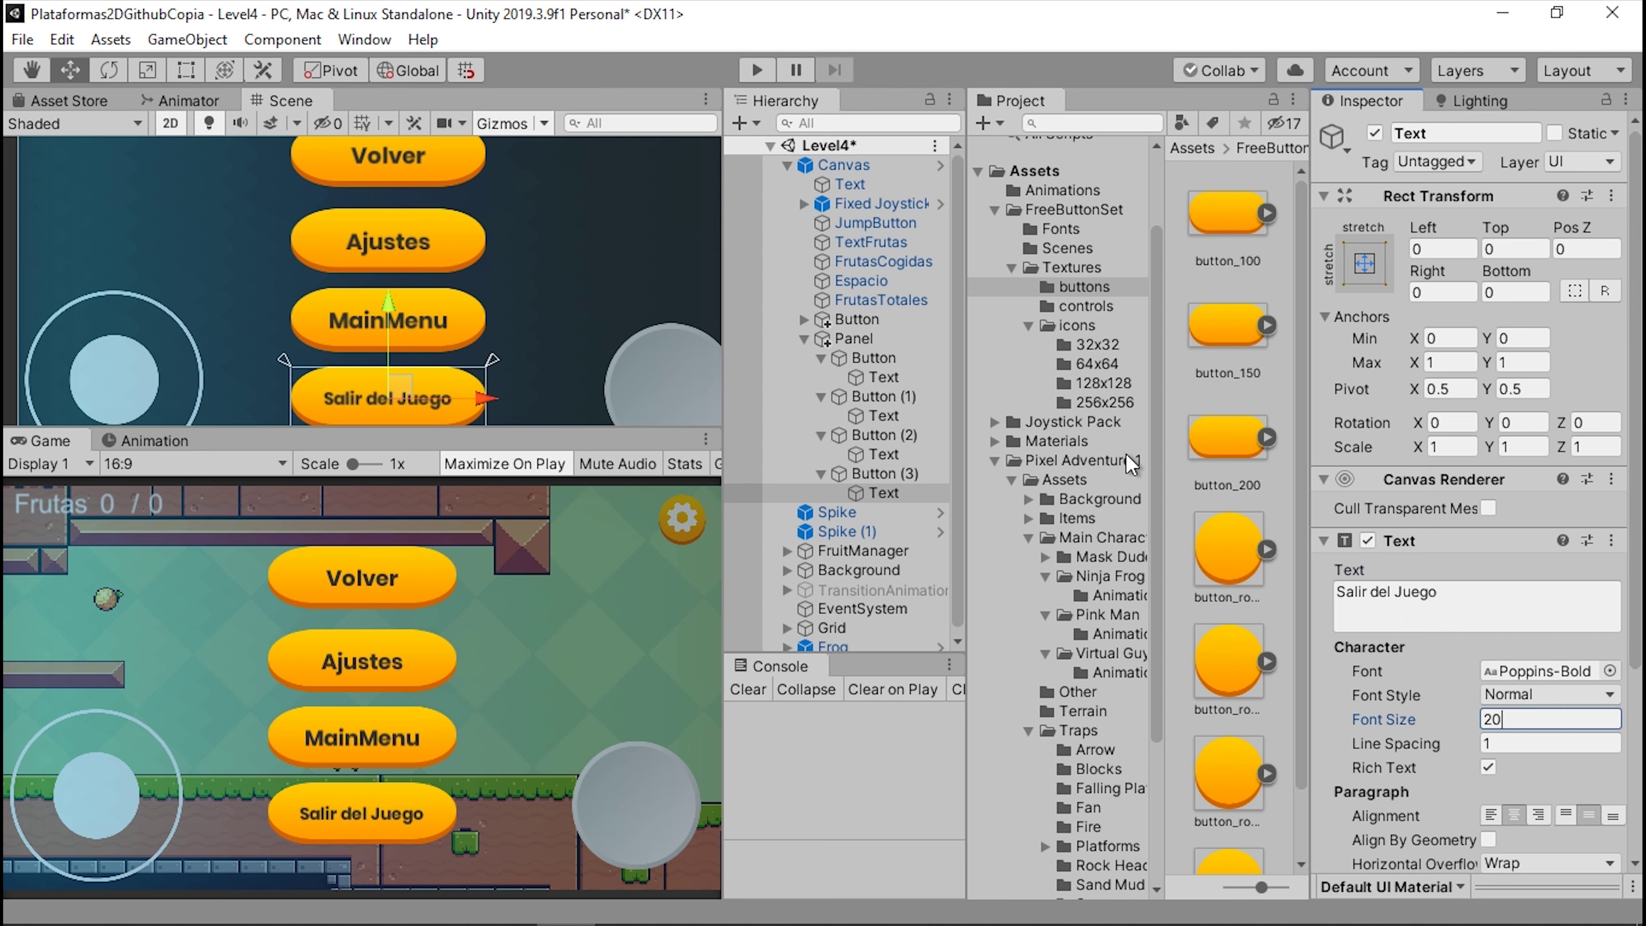
pyautogui.scroll(-2, 528, 324)
pyautogui.scroll(-3, 528, 324)
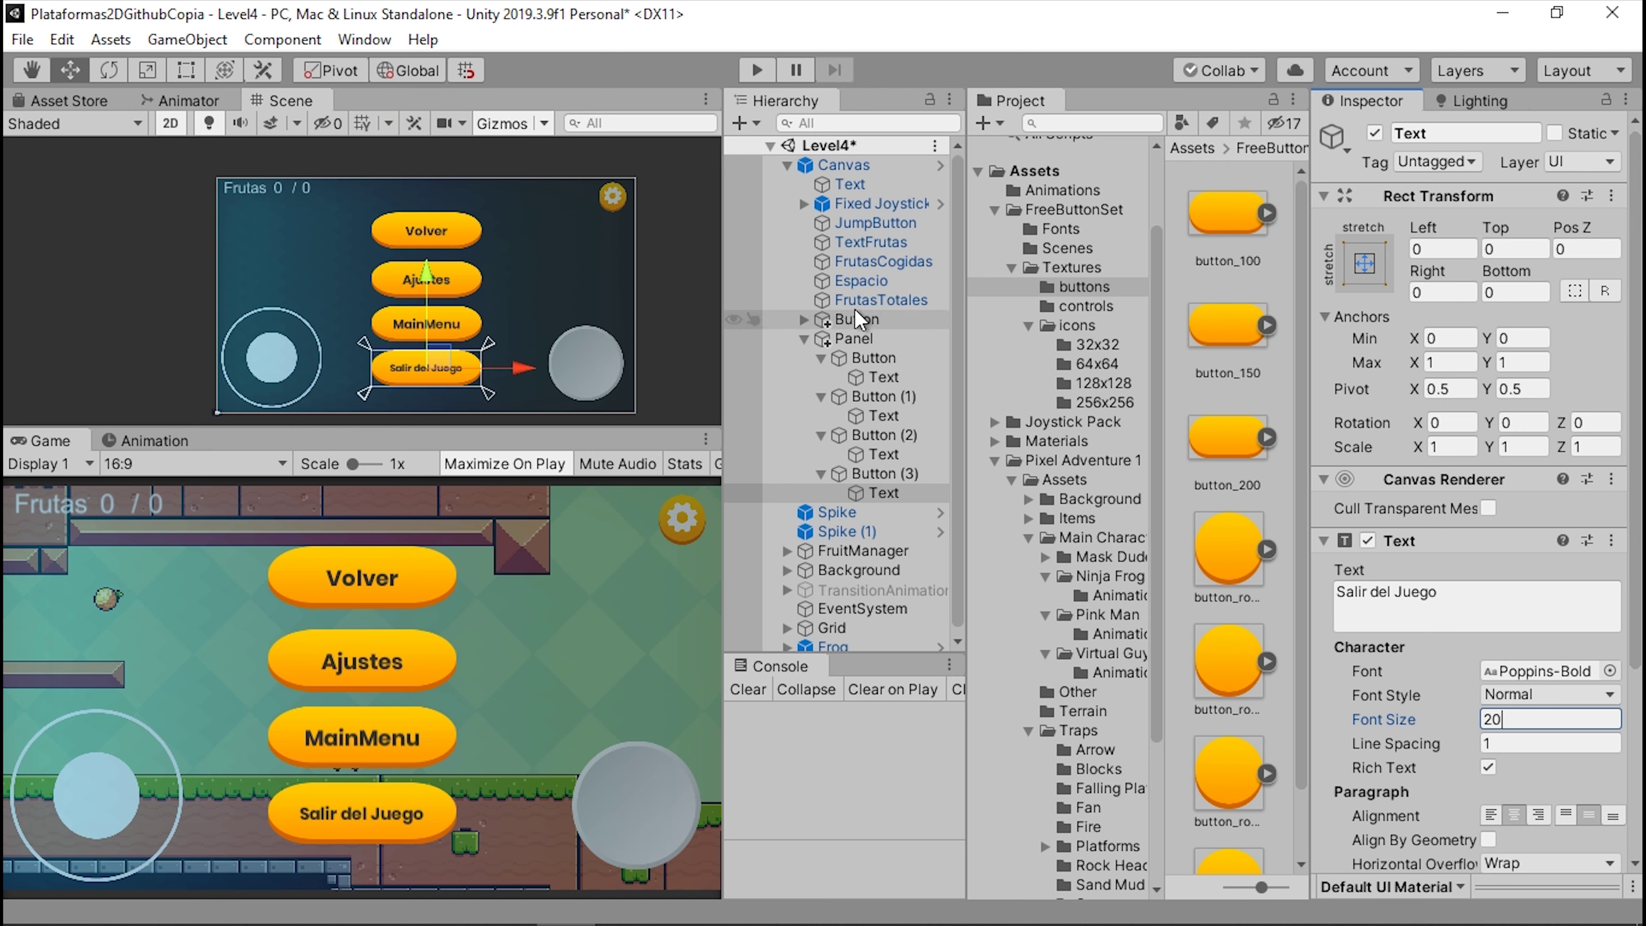
pyautogui.click(804, 339)
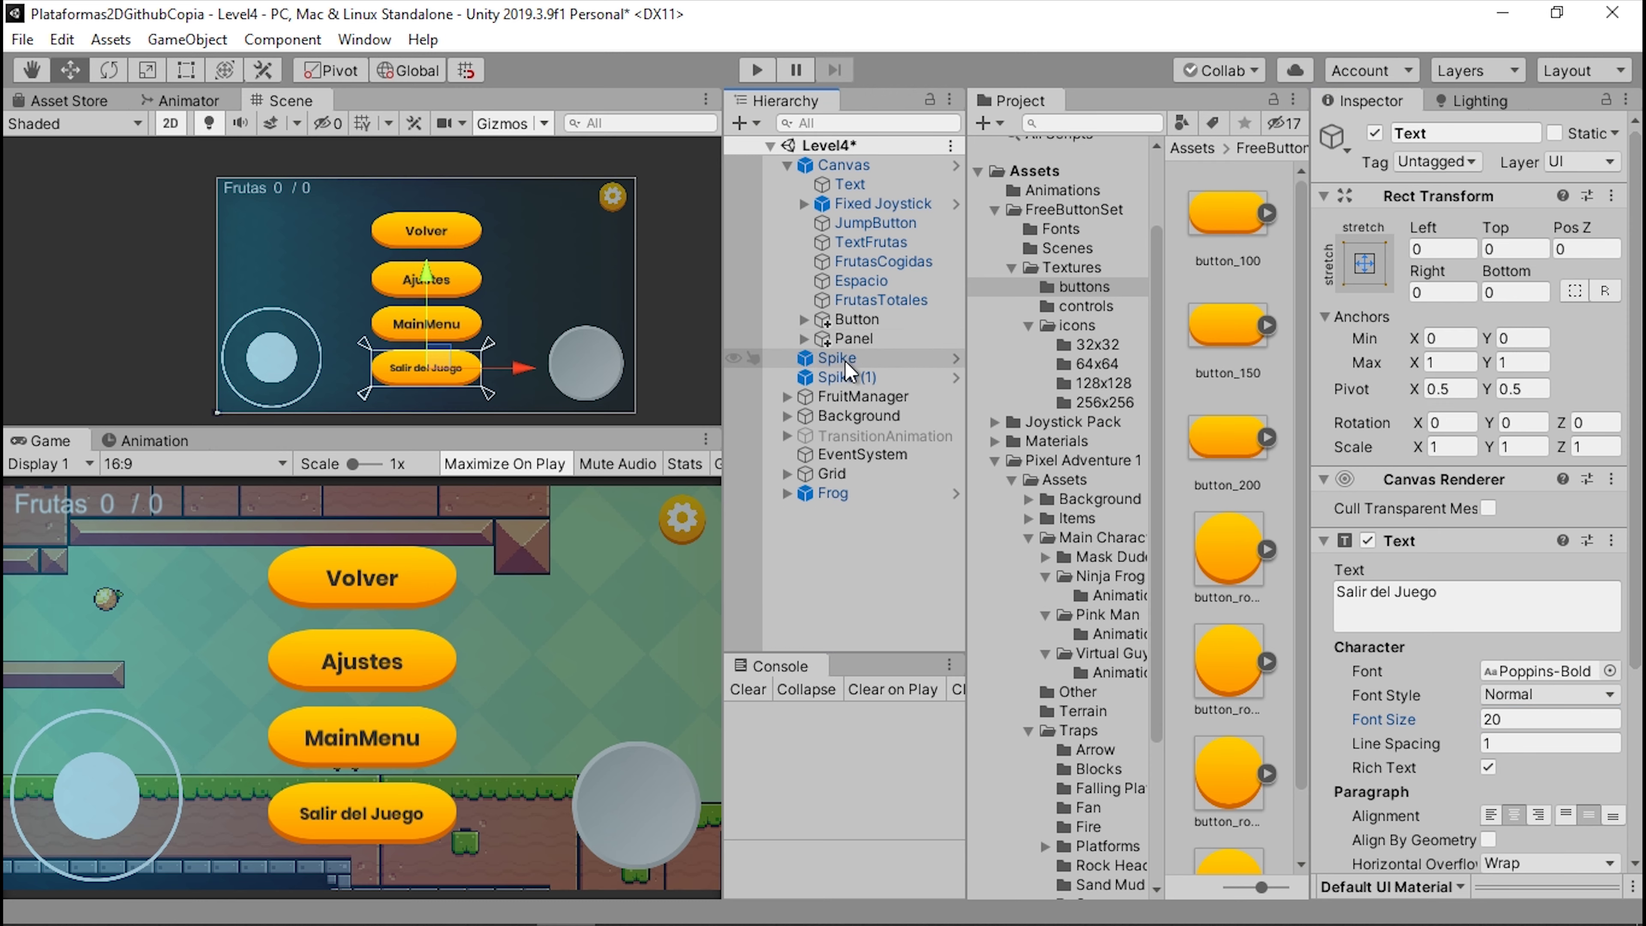
pyautogui.scroll(-5, 1053, 491)
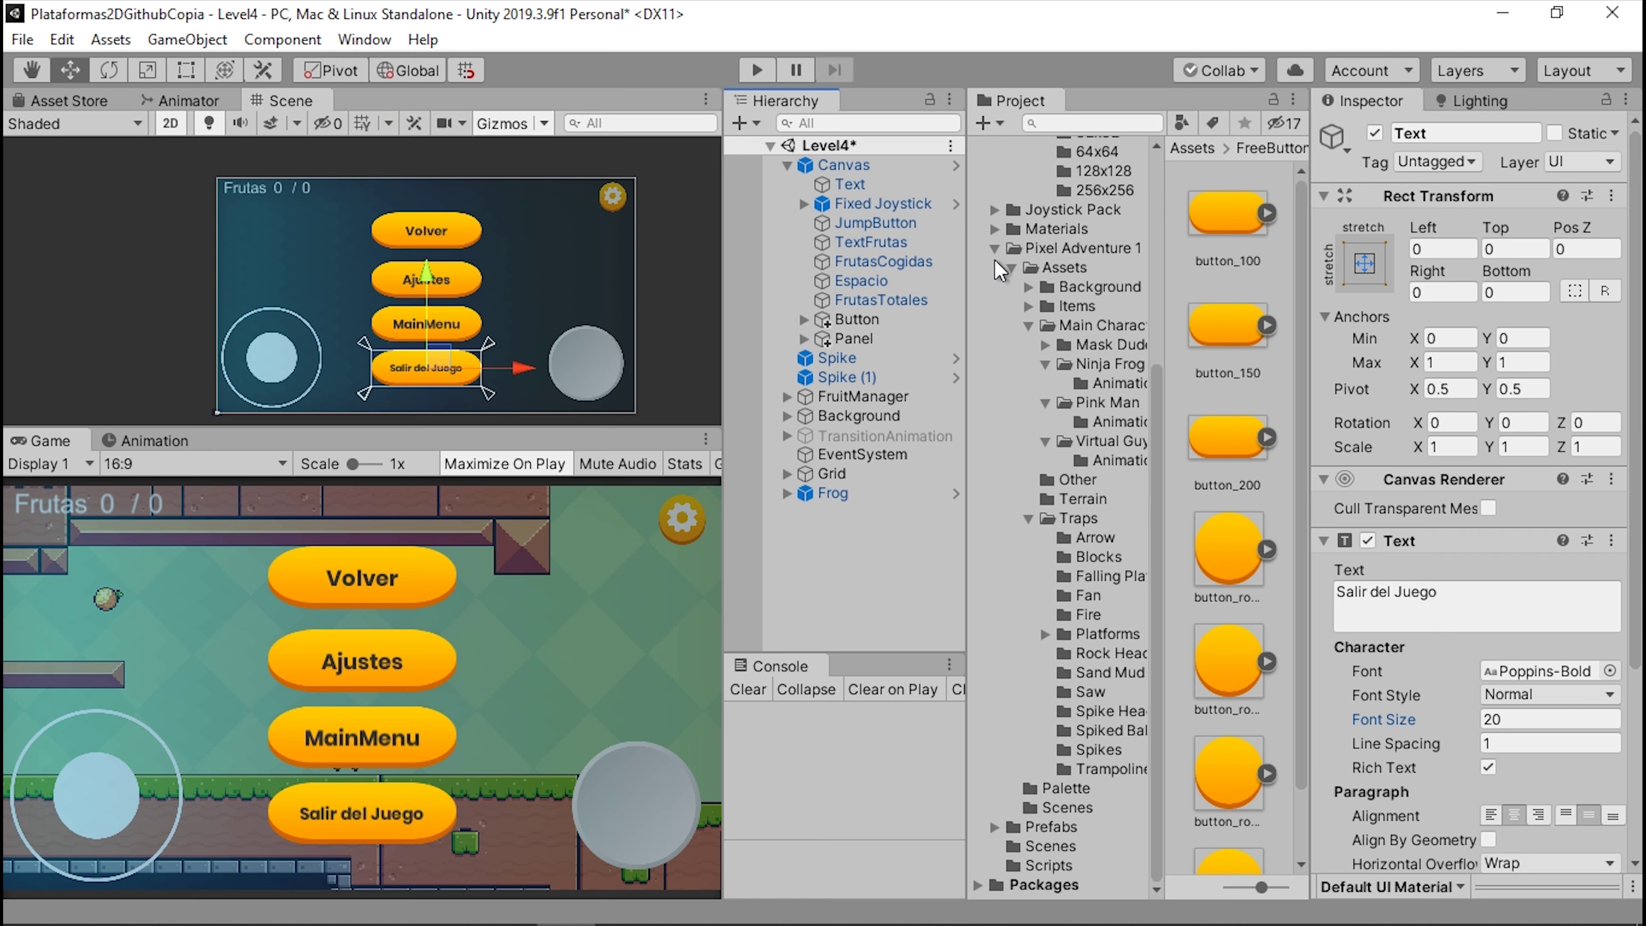
pyautogui.scroll(8, 1001, 270)
pyautogui.click(995, 569)
# - Create a C# script named UIManager in the Scripts folder
pyautogui.click(1044, 626)
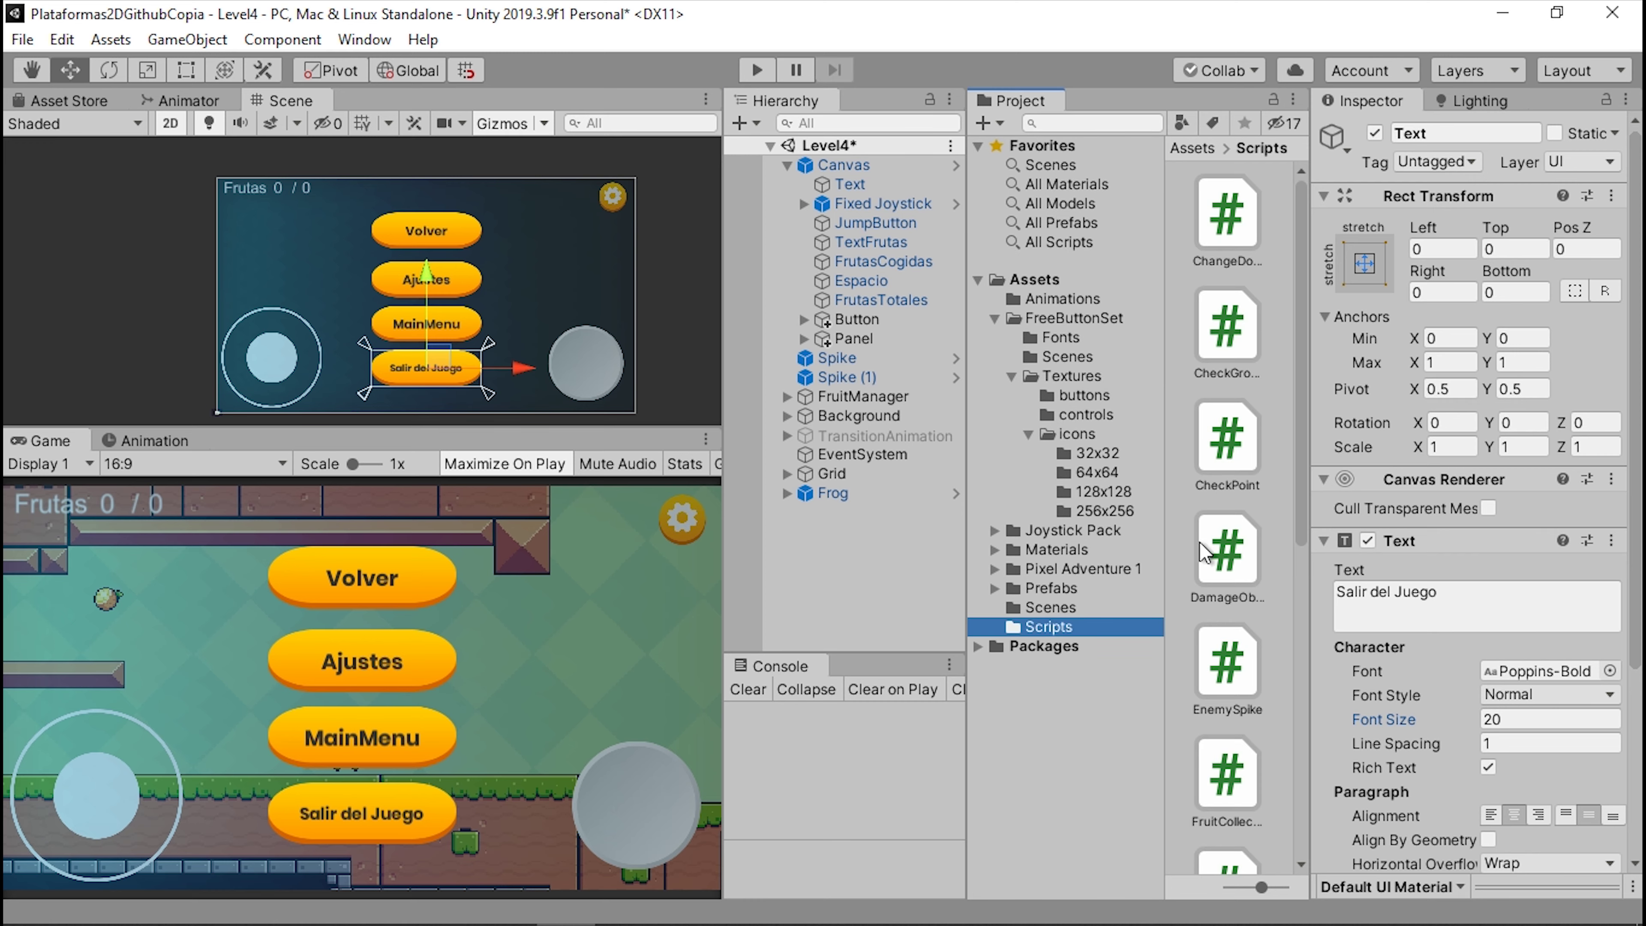
pyautogui.rightClick(1286, 376)
pyautogui.moveTo(1347, 329)
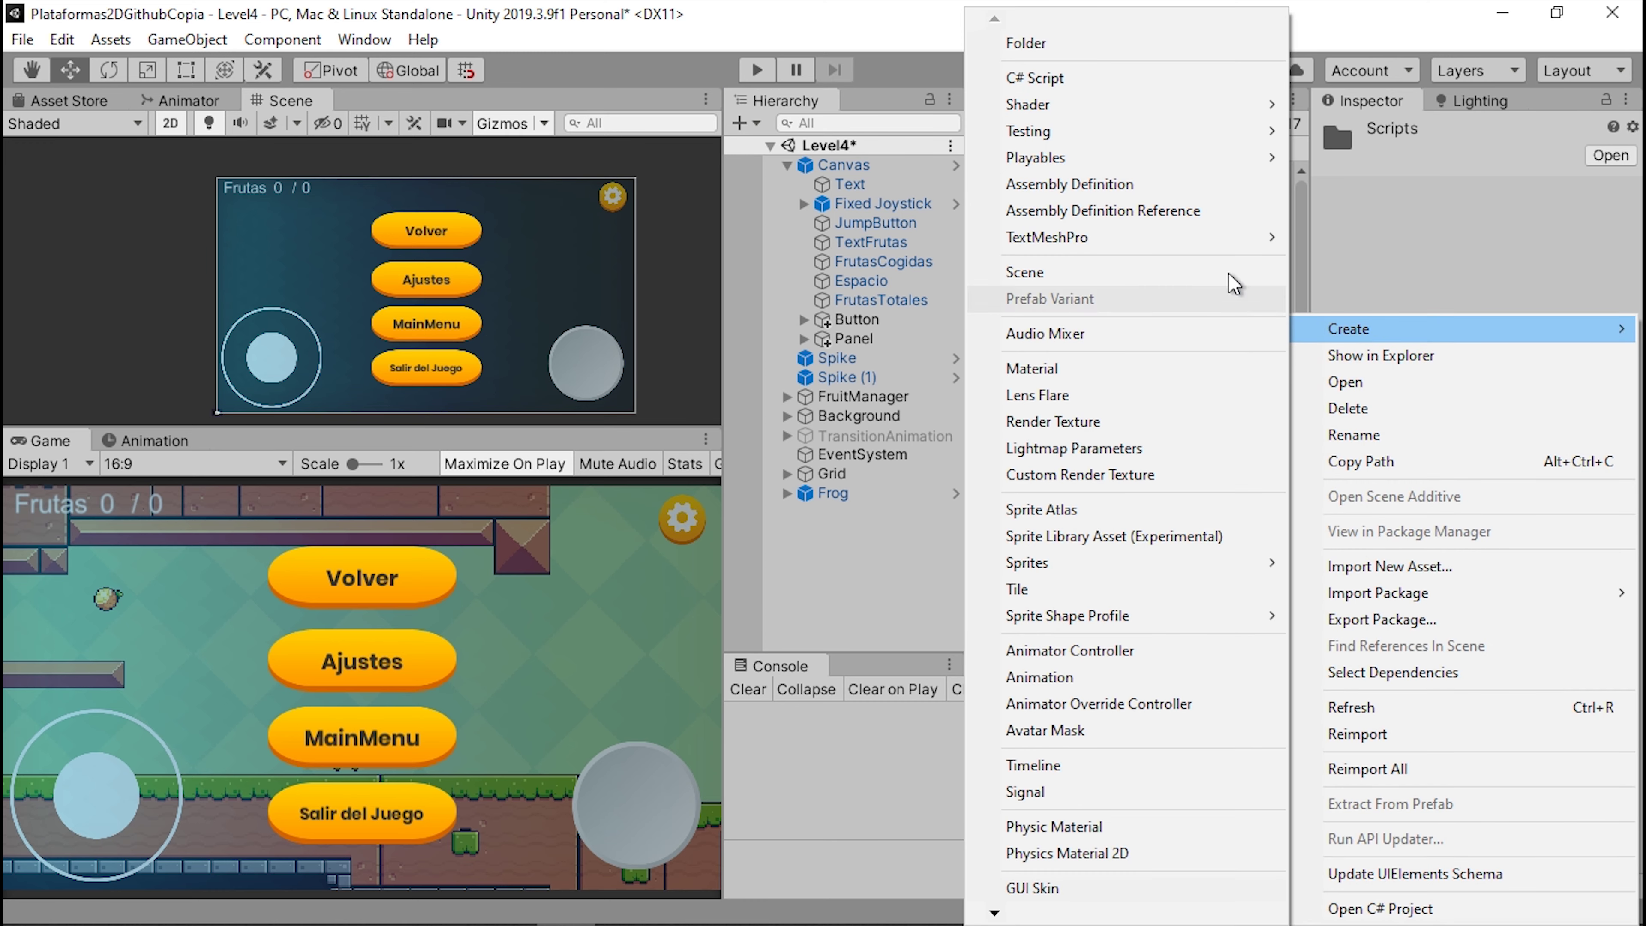
pyautogui.click(1084, 97)
pyautogui.write('UIManager')
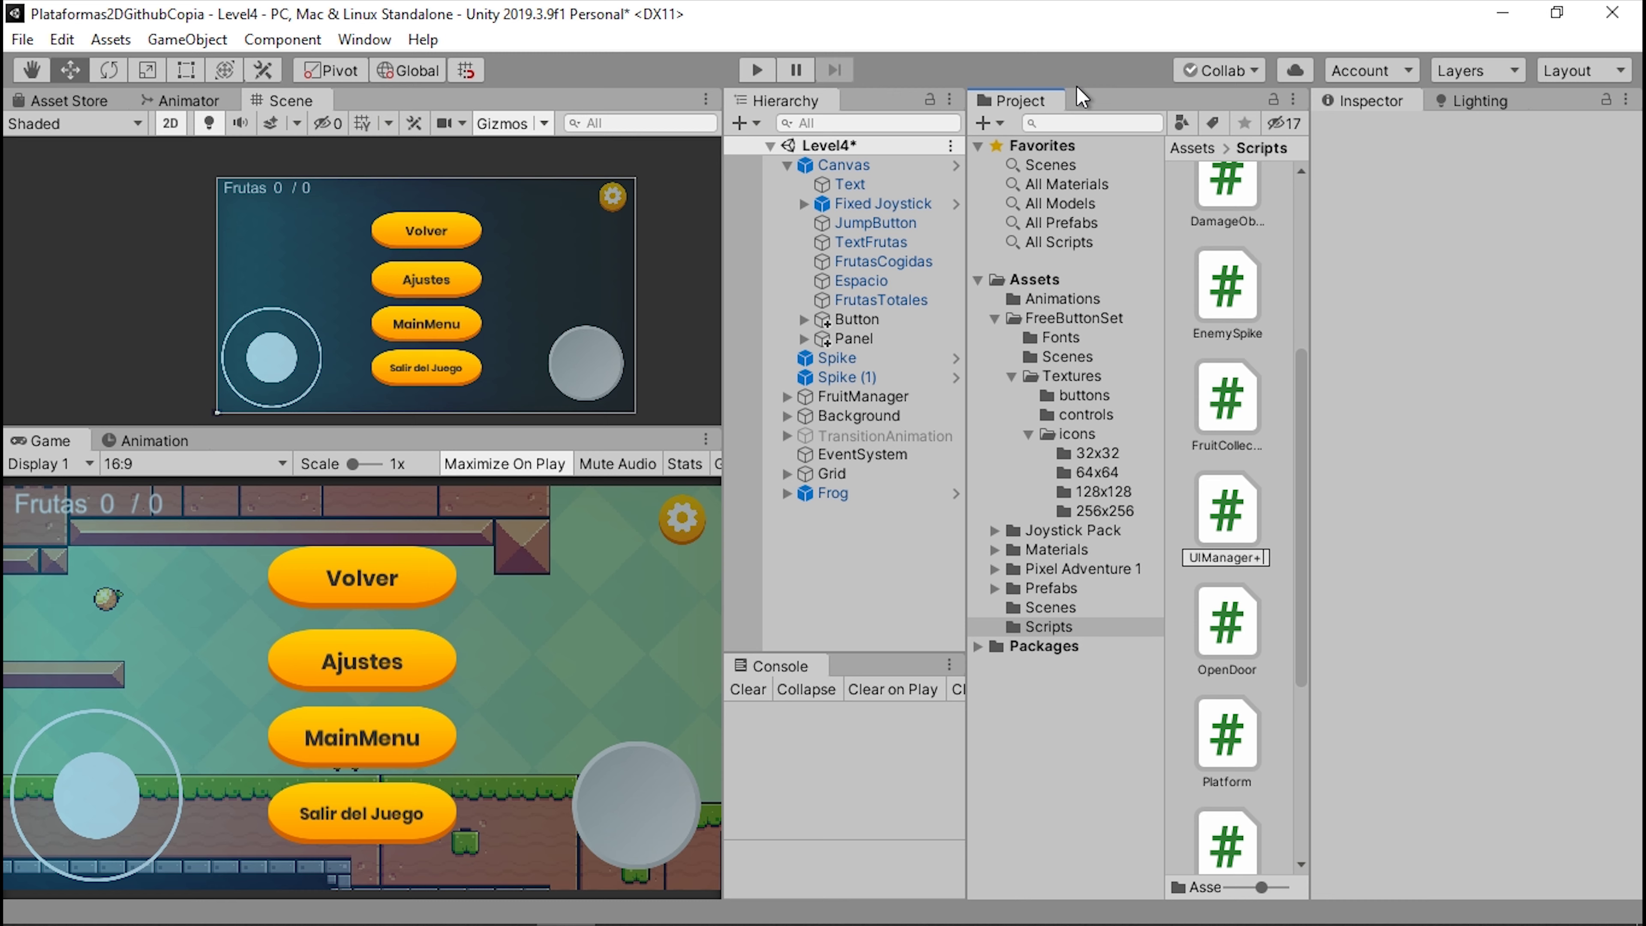
pyautogui.press('Return')
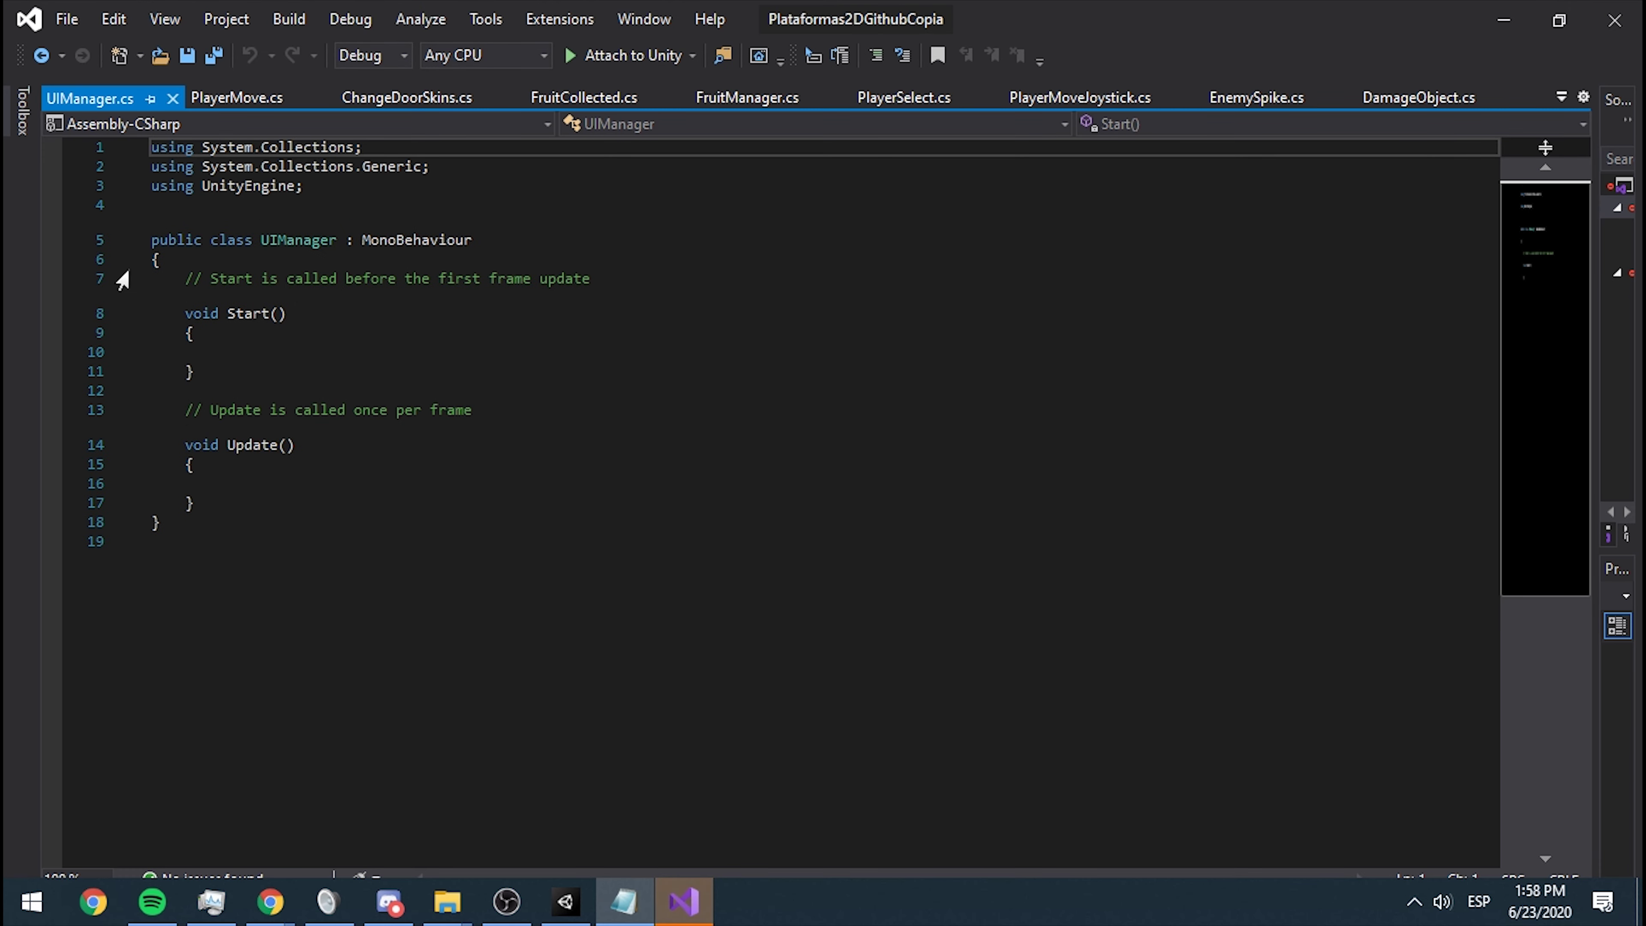
# - Delete the default Start and Update methods from the UIManager class
pyautogui.moveTo(186, 278); pyautogui.dragTo(233, 503)
pyautogui.press('BackSpace')
pyautogui.press('Return')
pyautogui.press('Return')
pyautogui.press('Return')
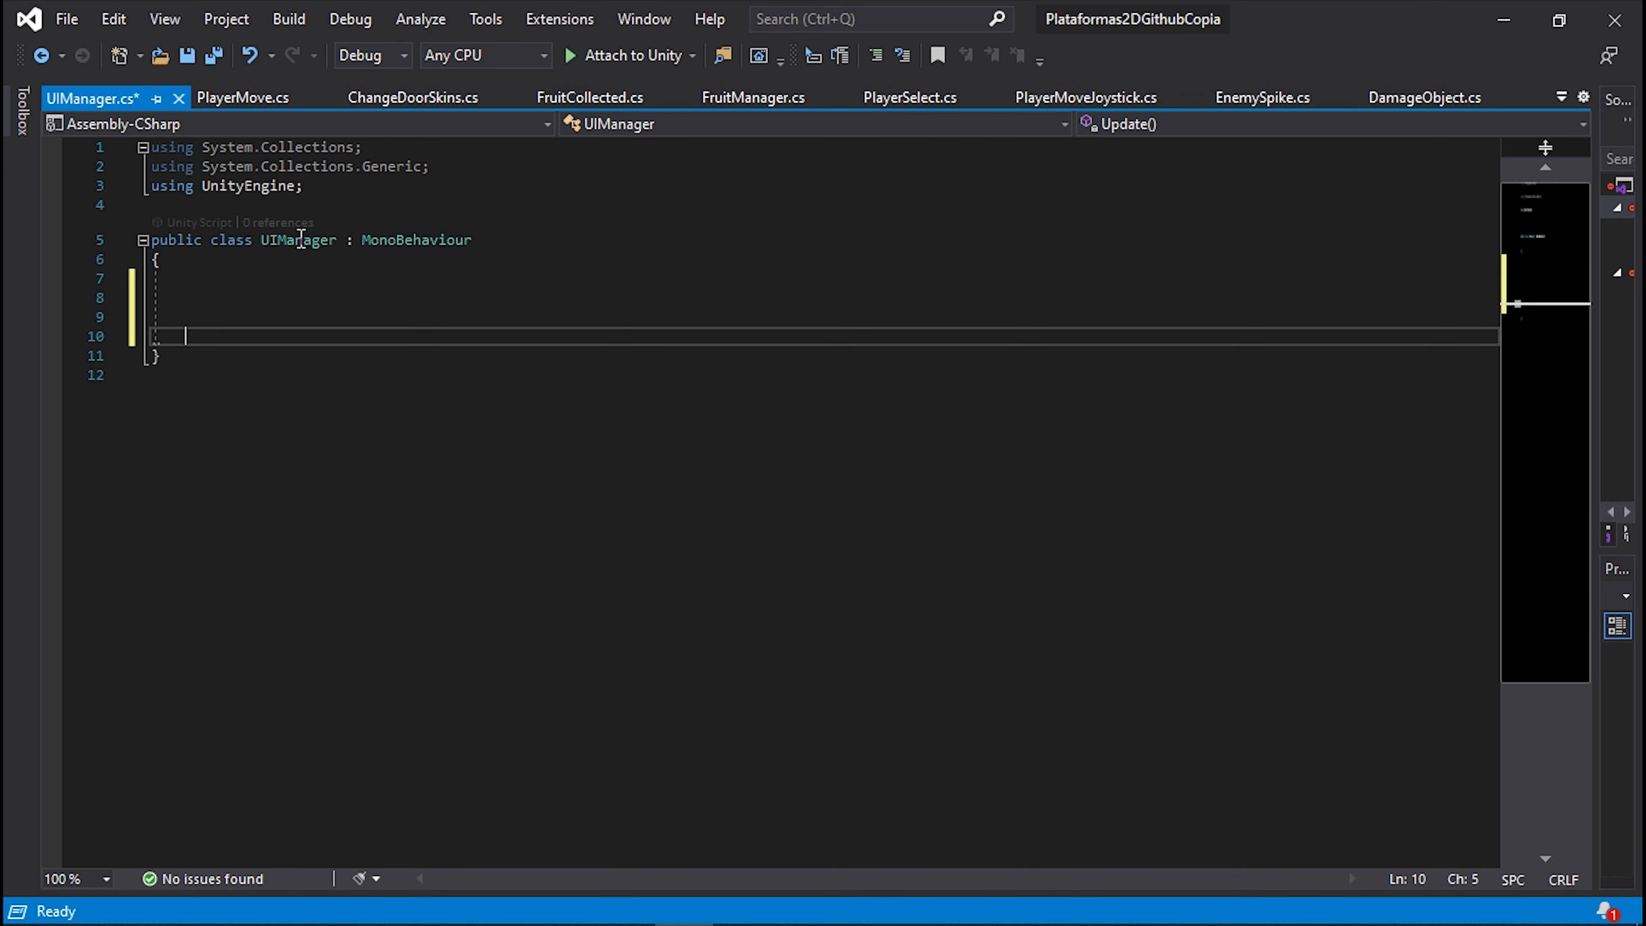
# - Add 'using UnityEngine.SceneManagement;' as line 4 of UIManager, then go back to Unity
pyautogui.click(314, 182)
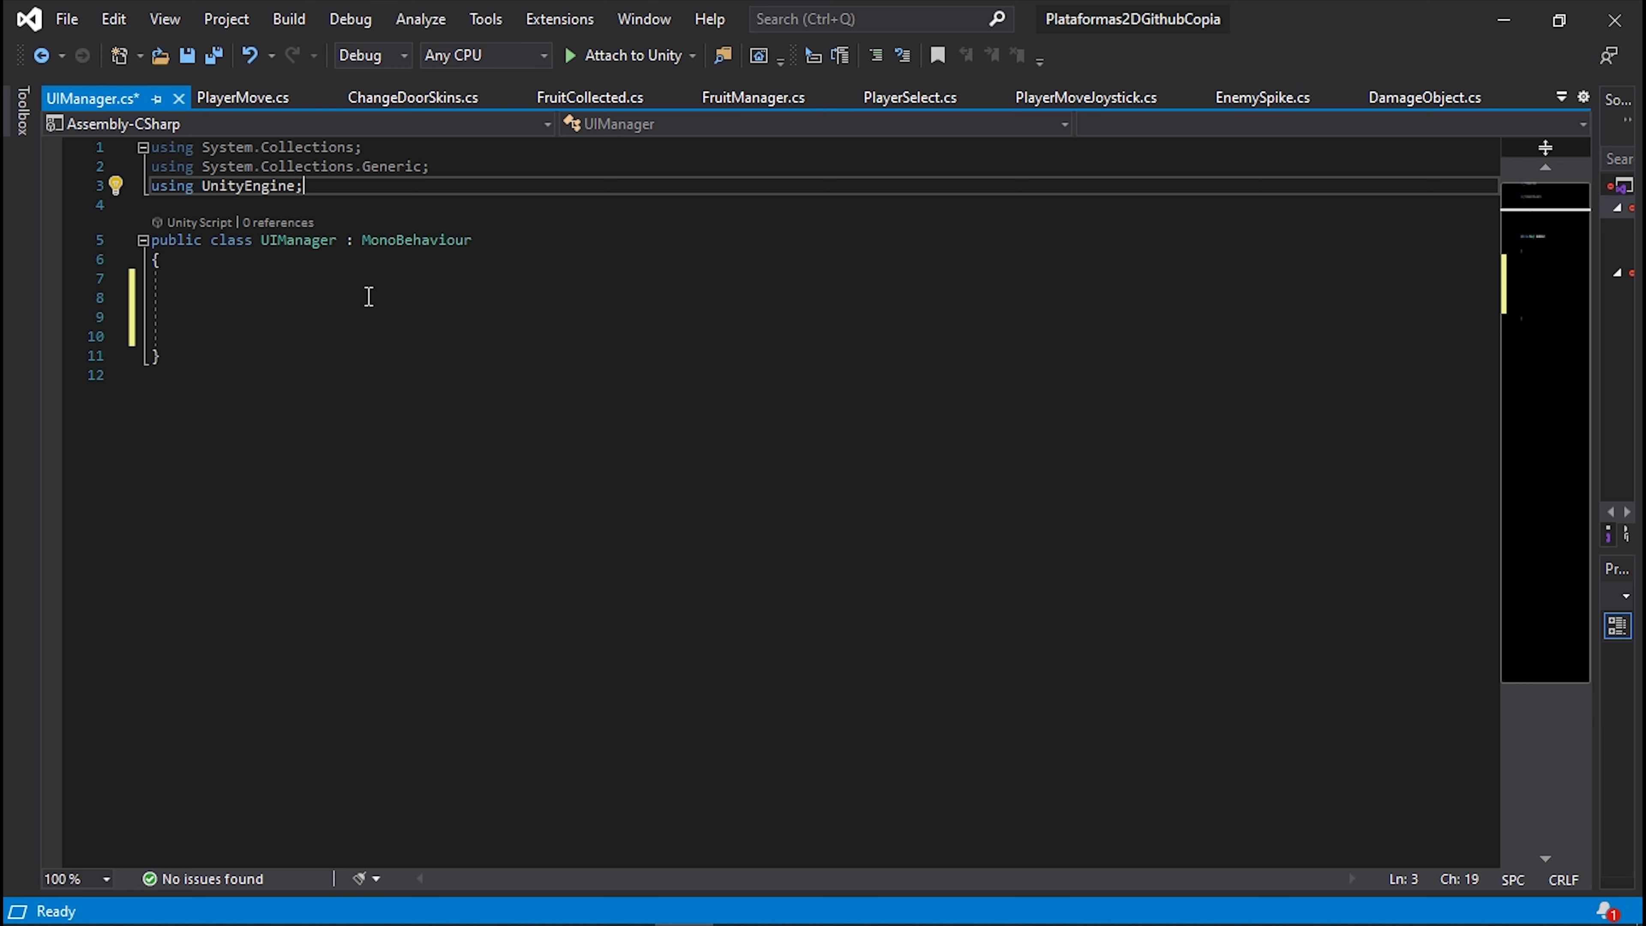
pyautogui.press('Return')
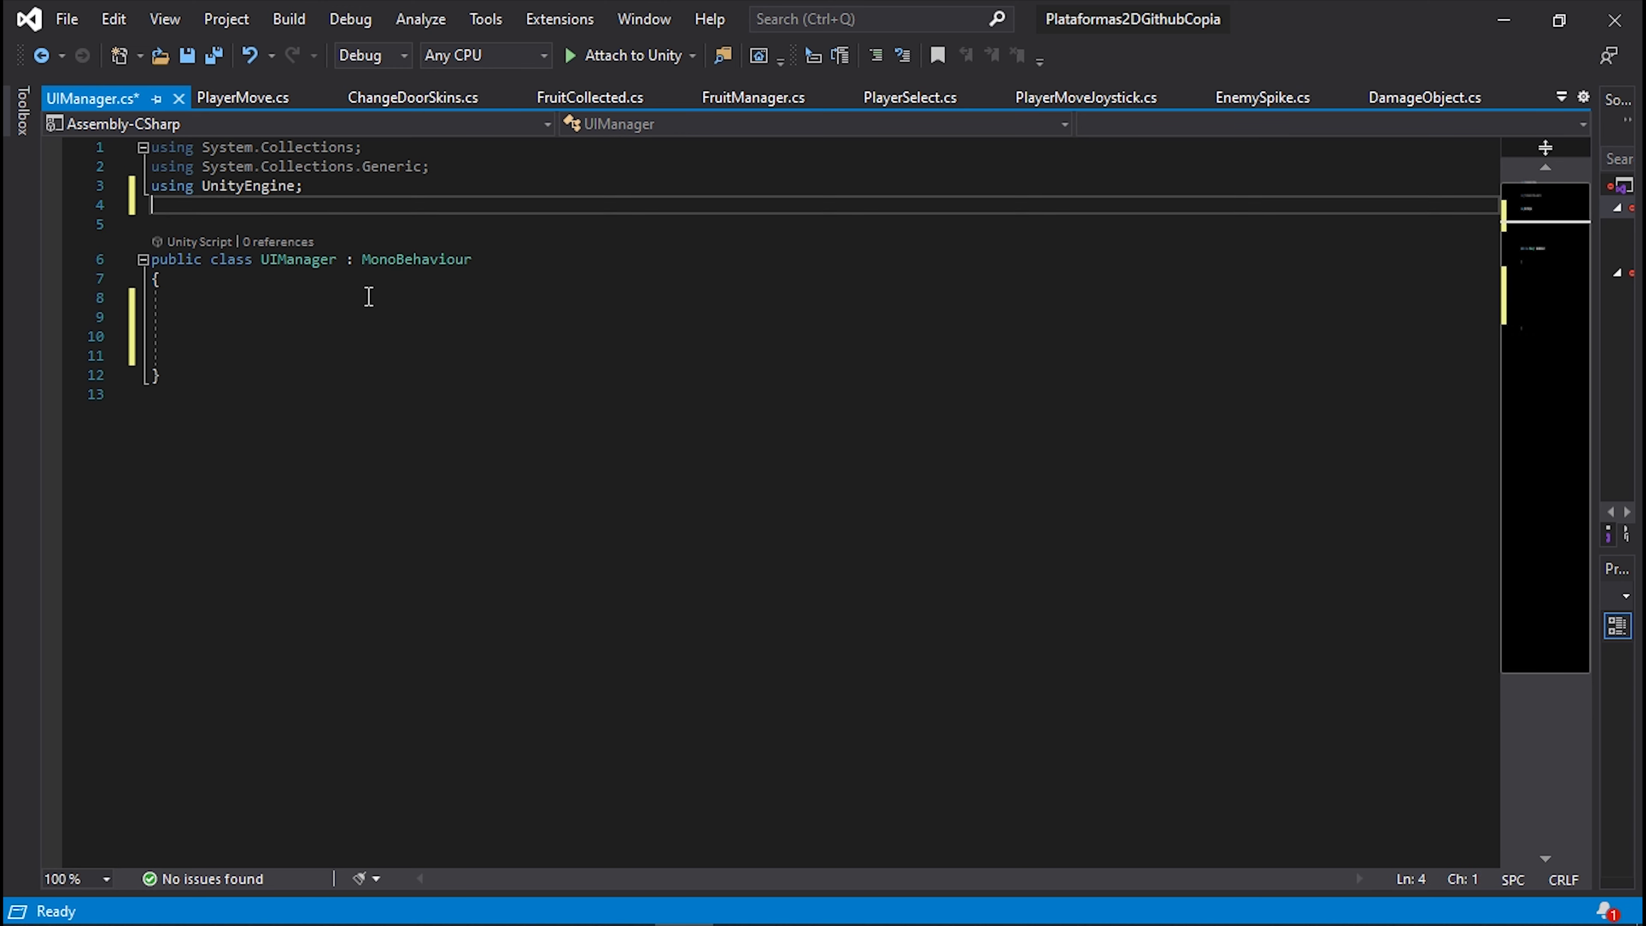
pyautogui.write('using unity')
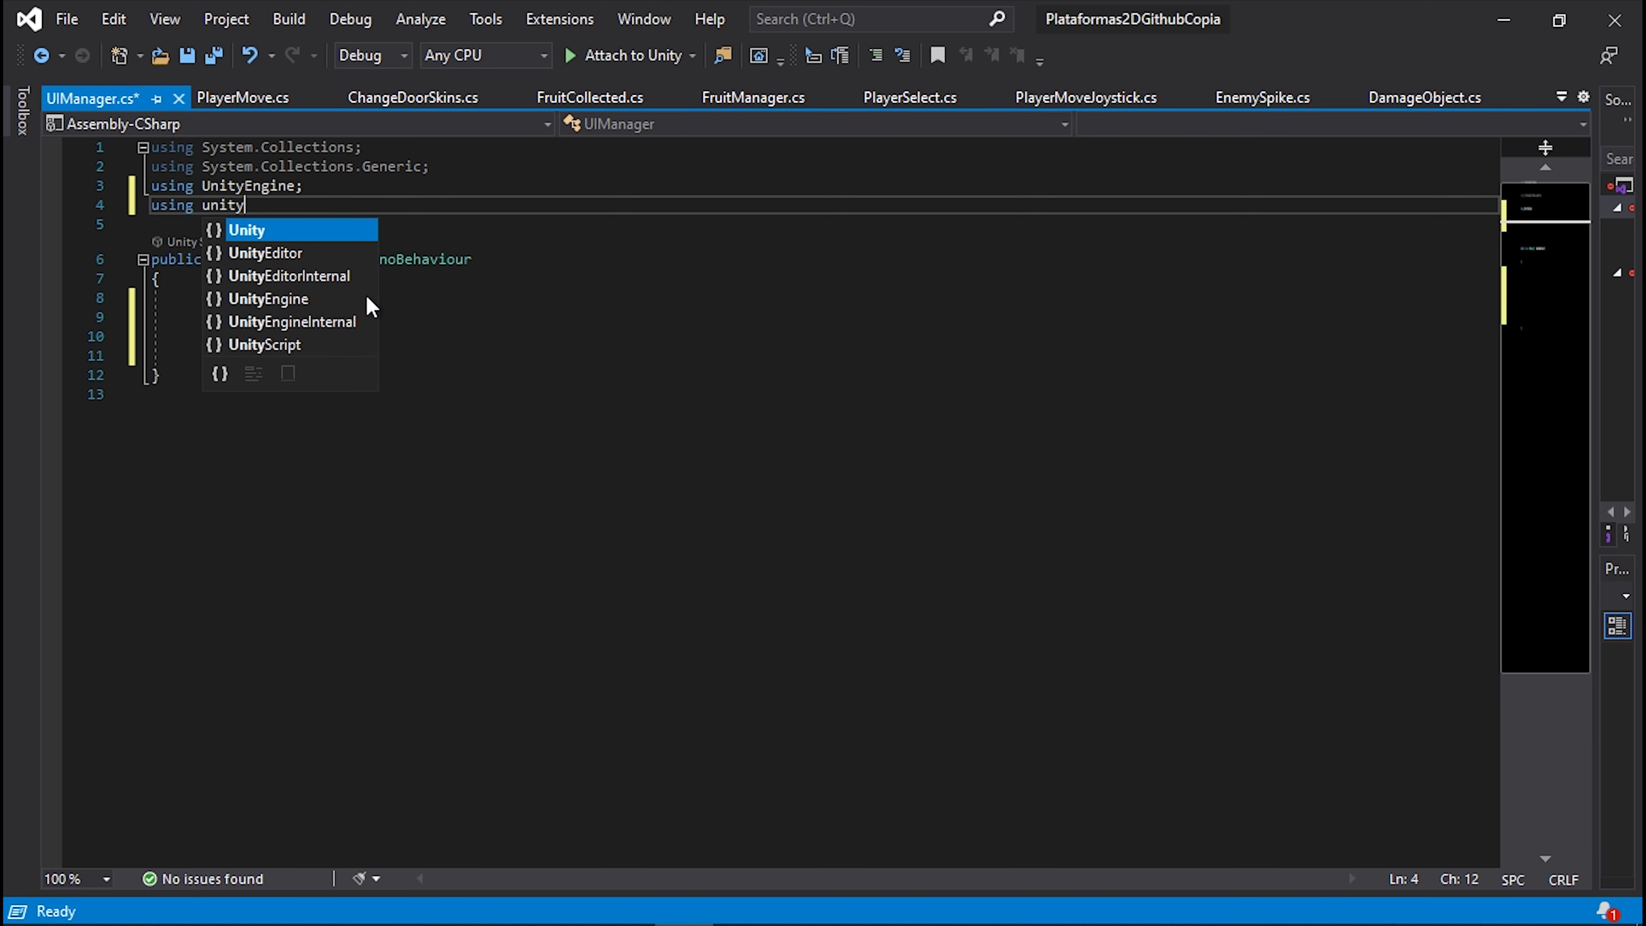
pyautogui.write('en.scne')
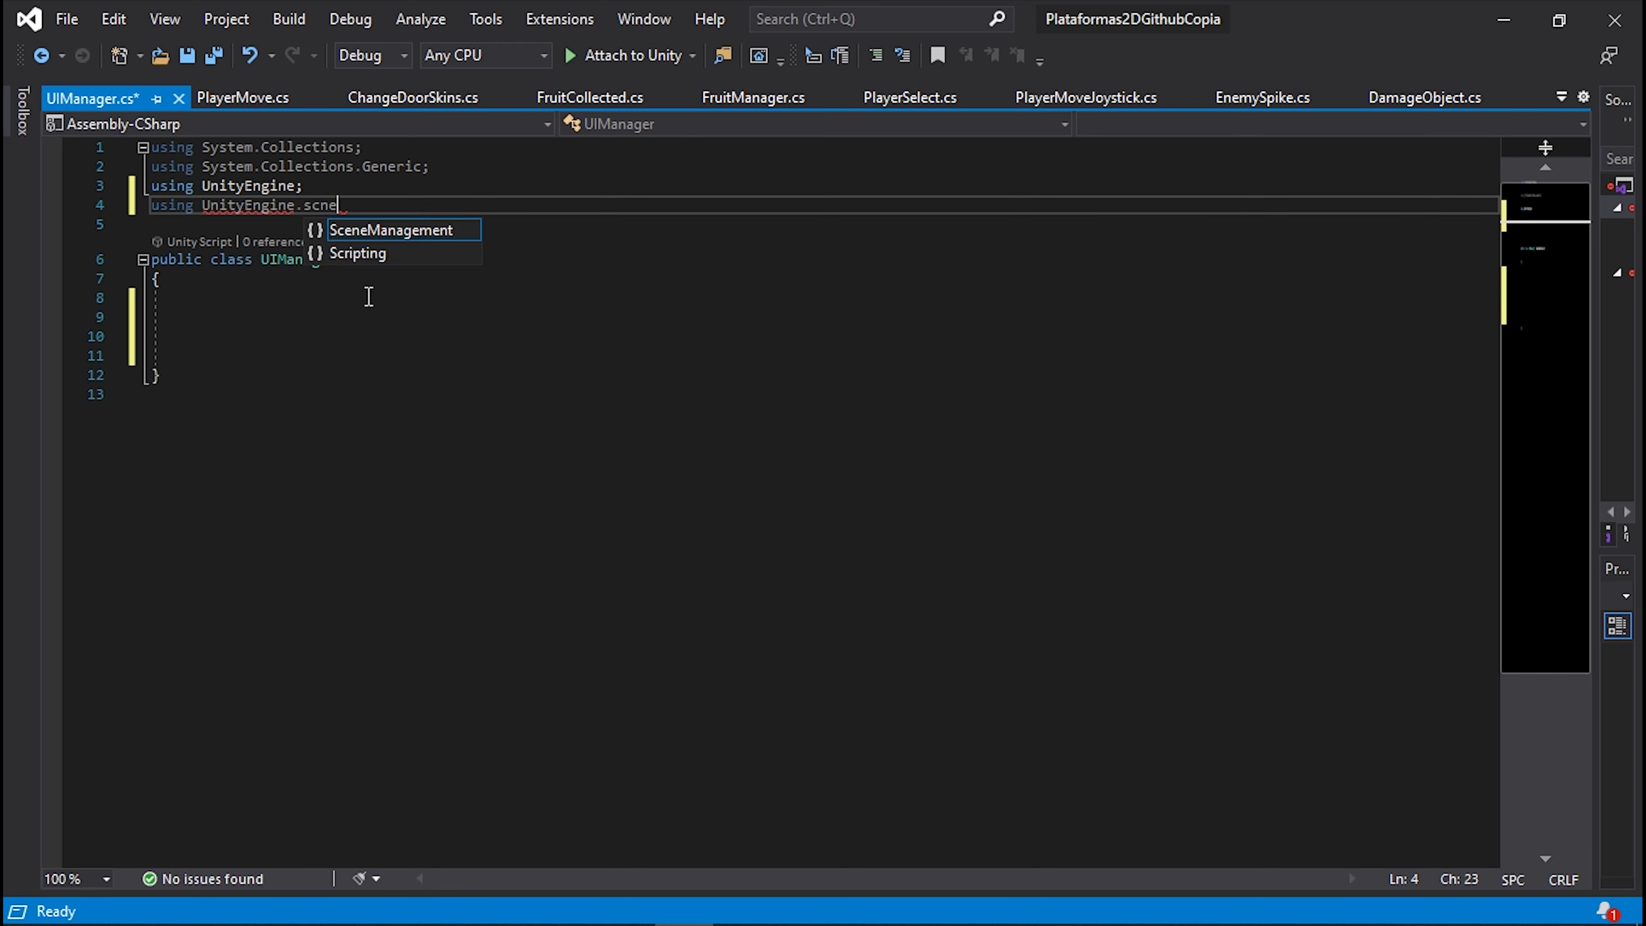
pyautogui.press('Tab')
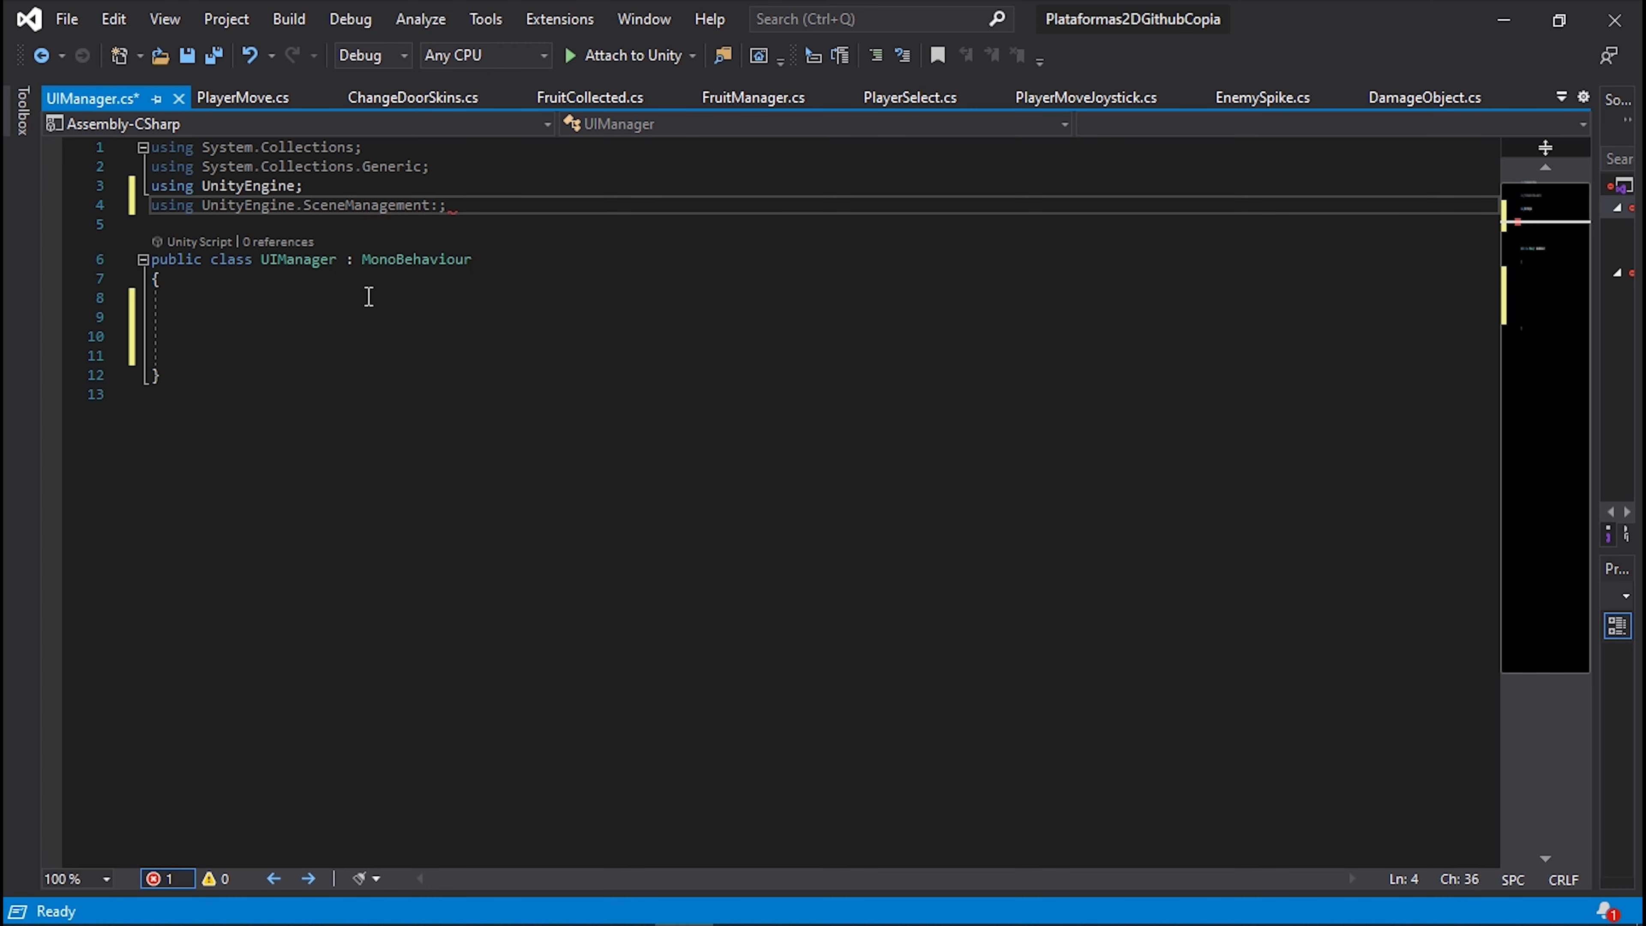
pyautogui.press('BackSpace')
pyautogui.press('BackSpace')
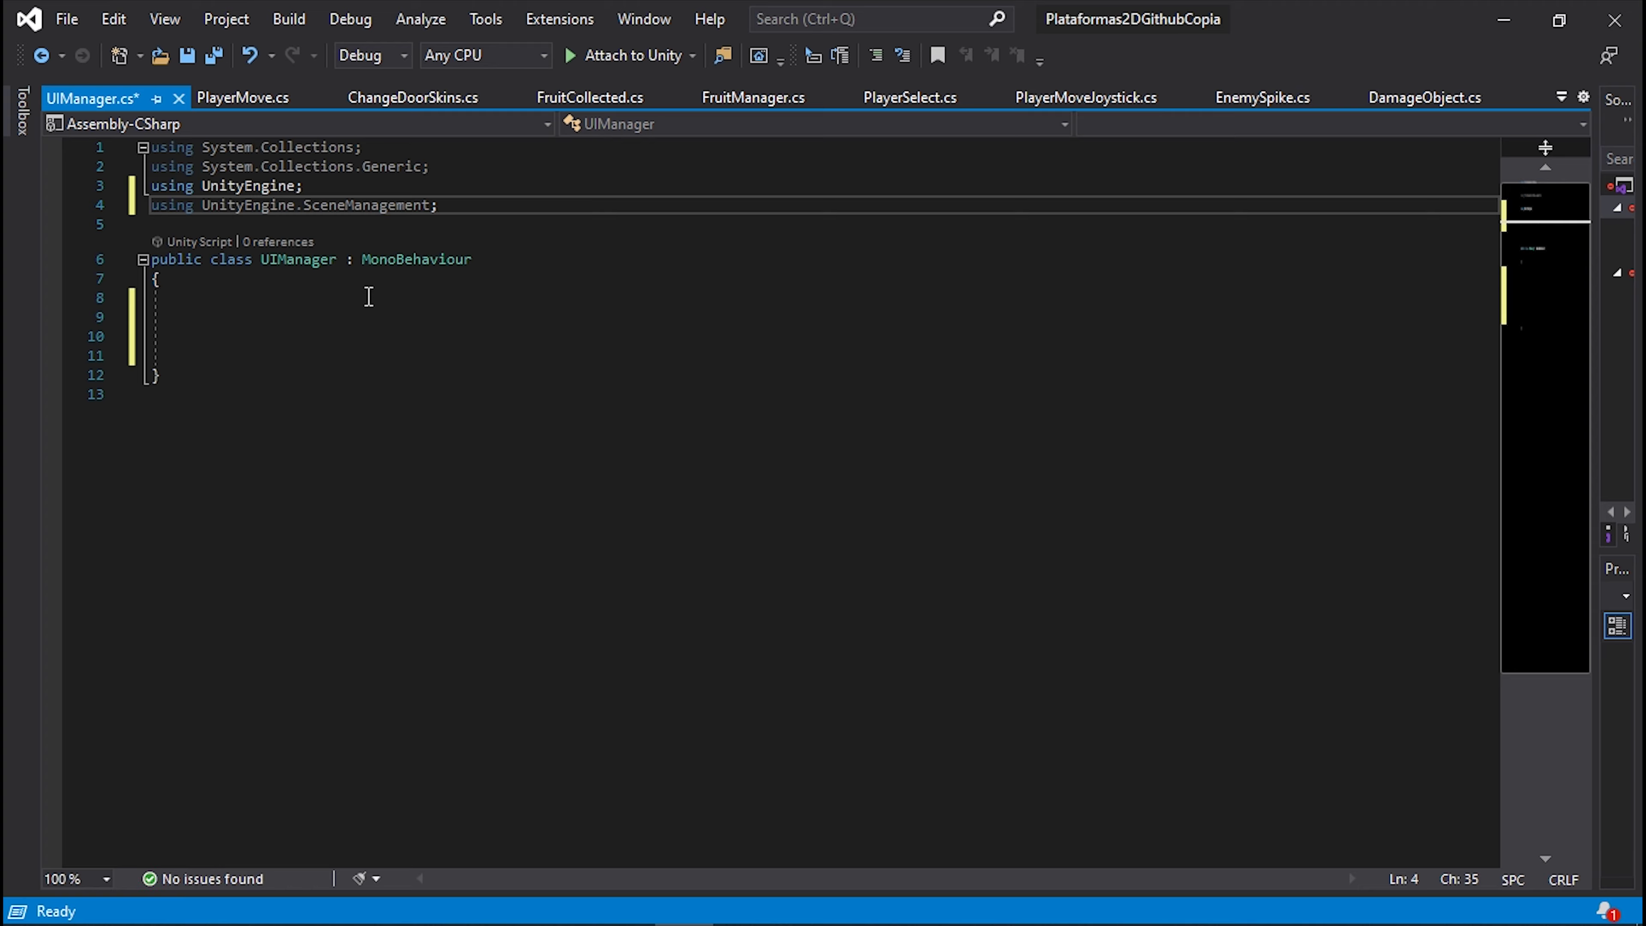
pyautogui.click(313, 322)
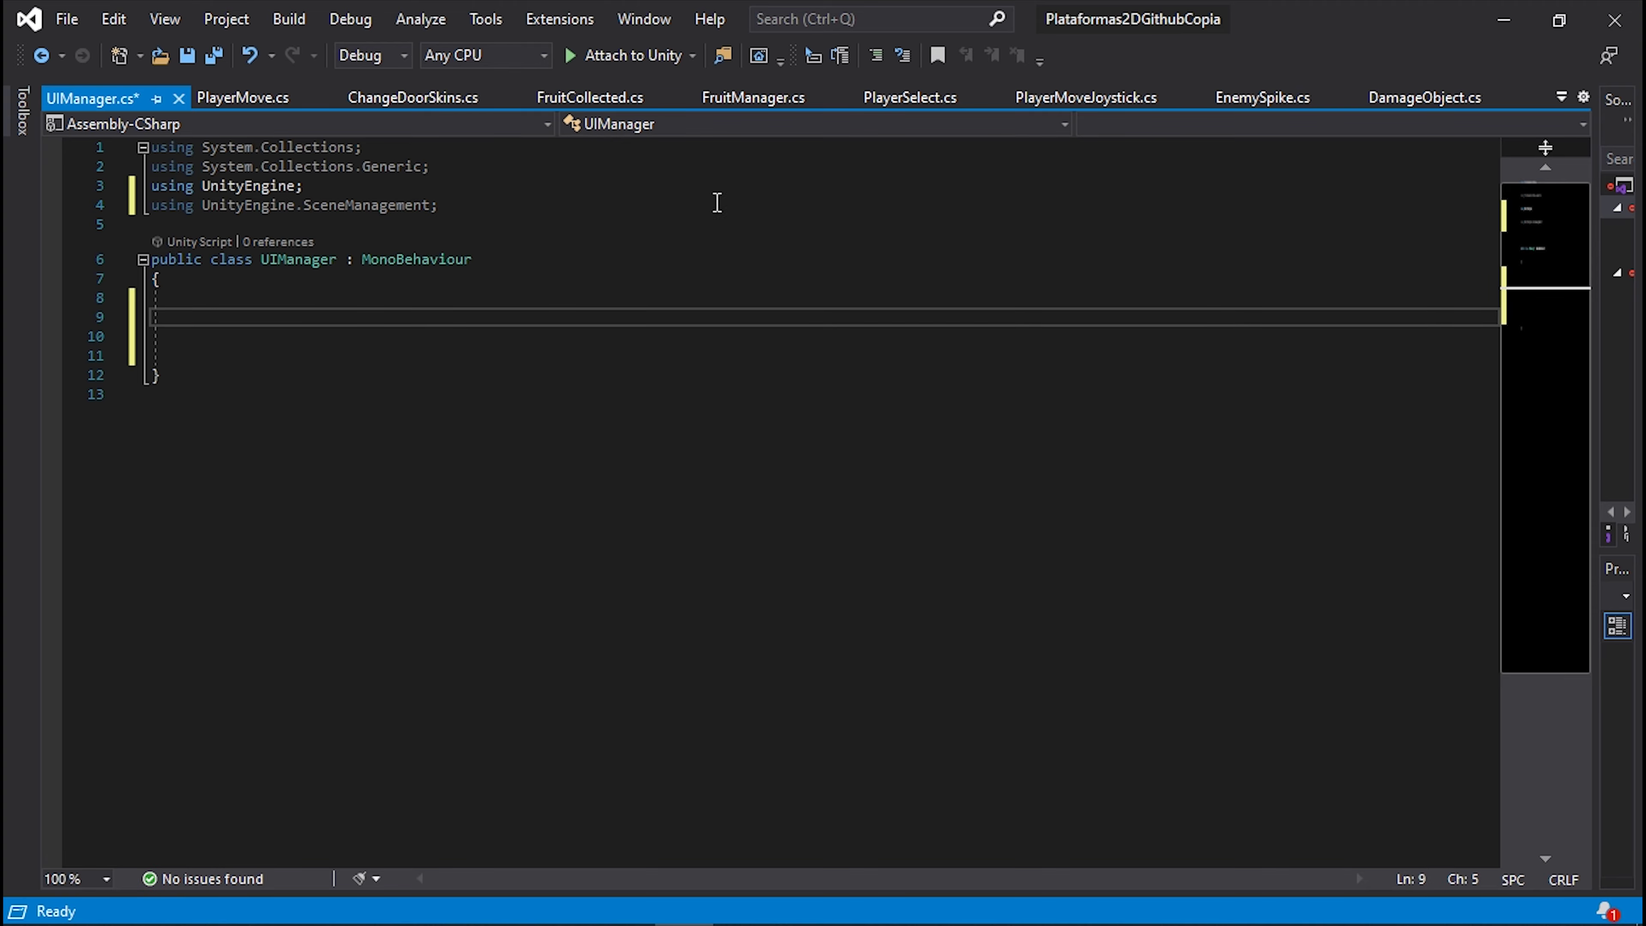
pyautogui.click(1503, 19)
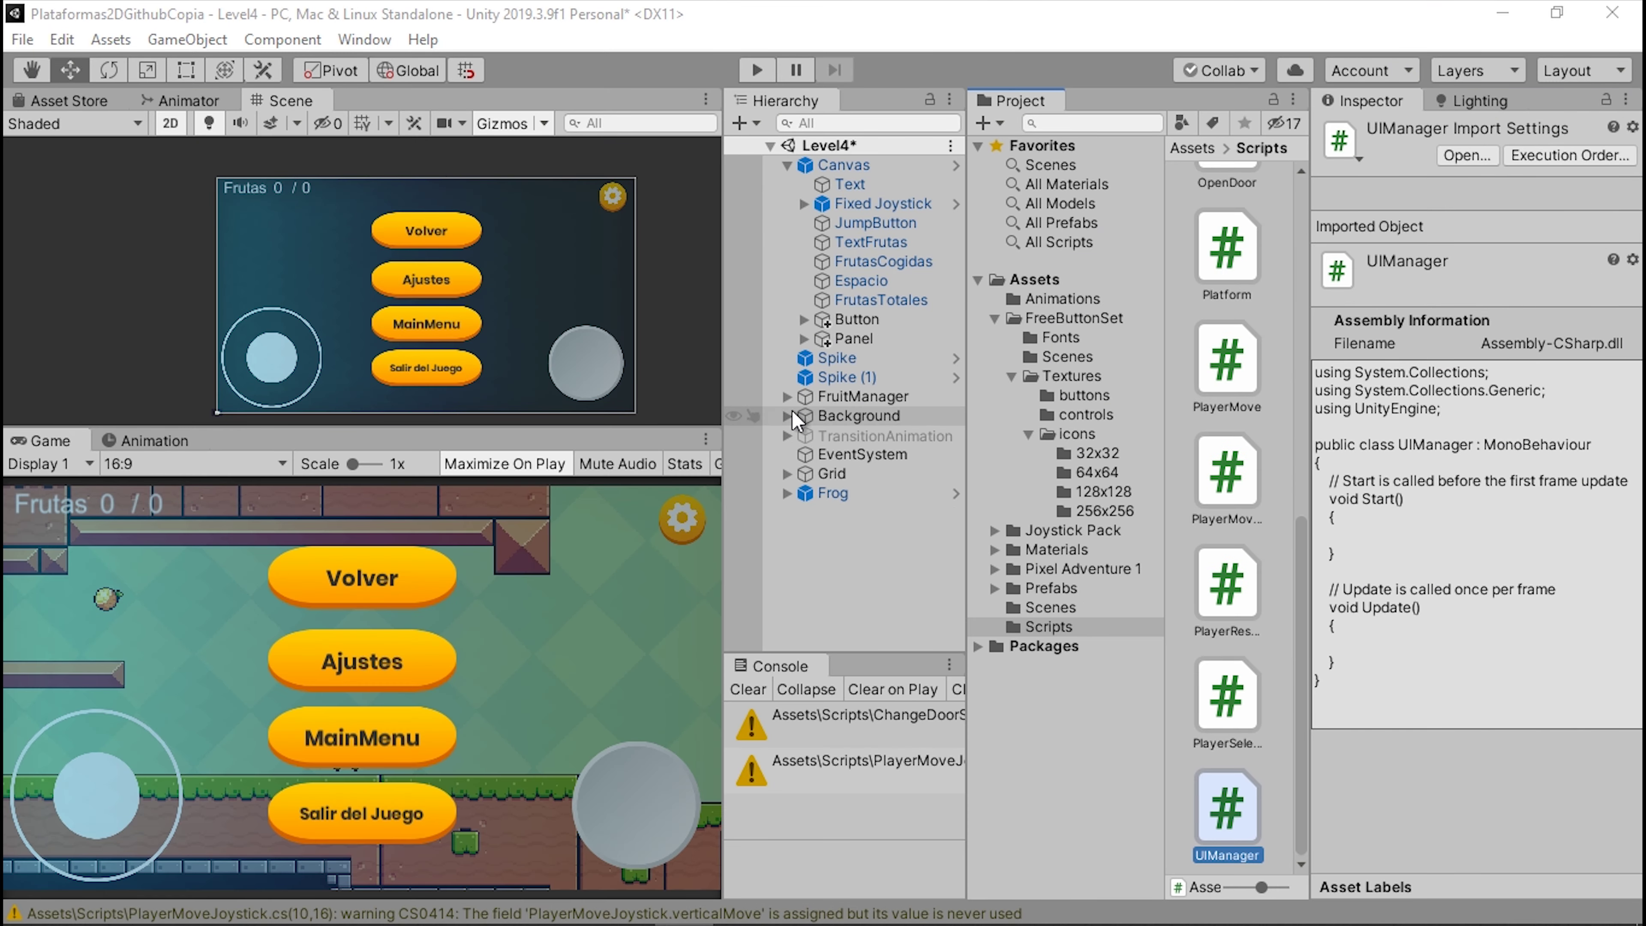
# - Rename Panel to PanelOptions and leave it inactive
pyautogui.click(843, 338)
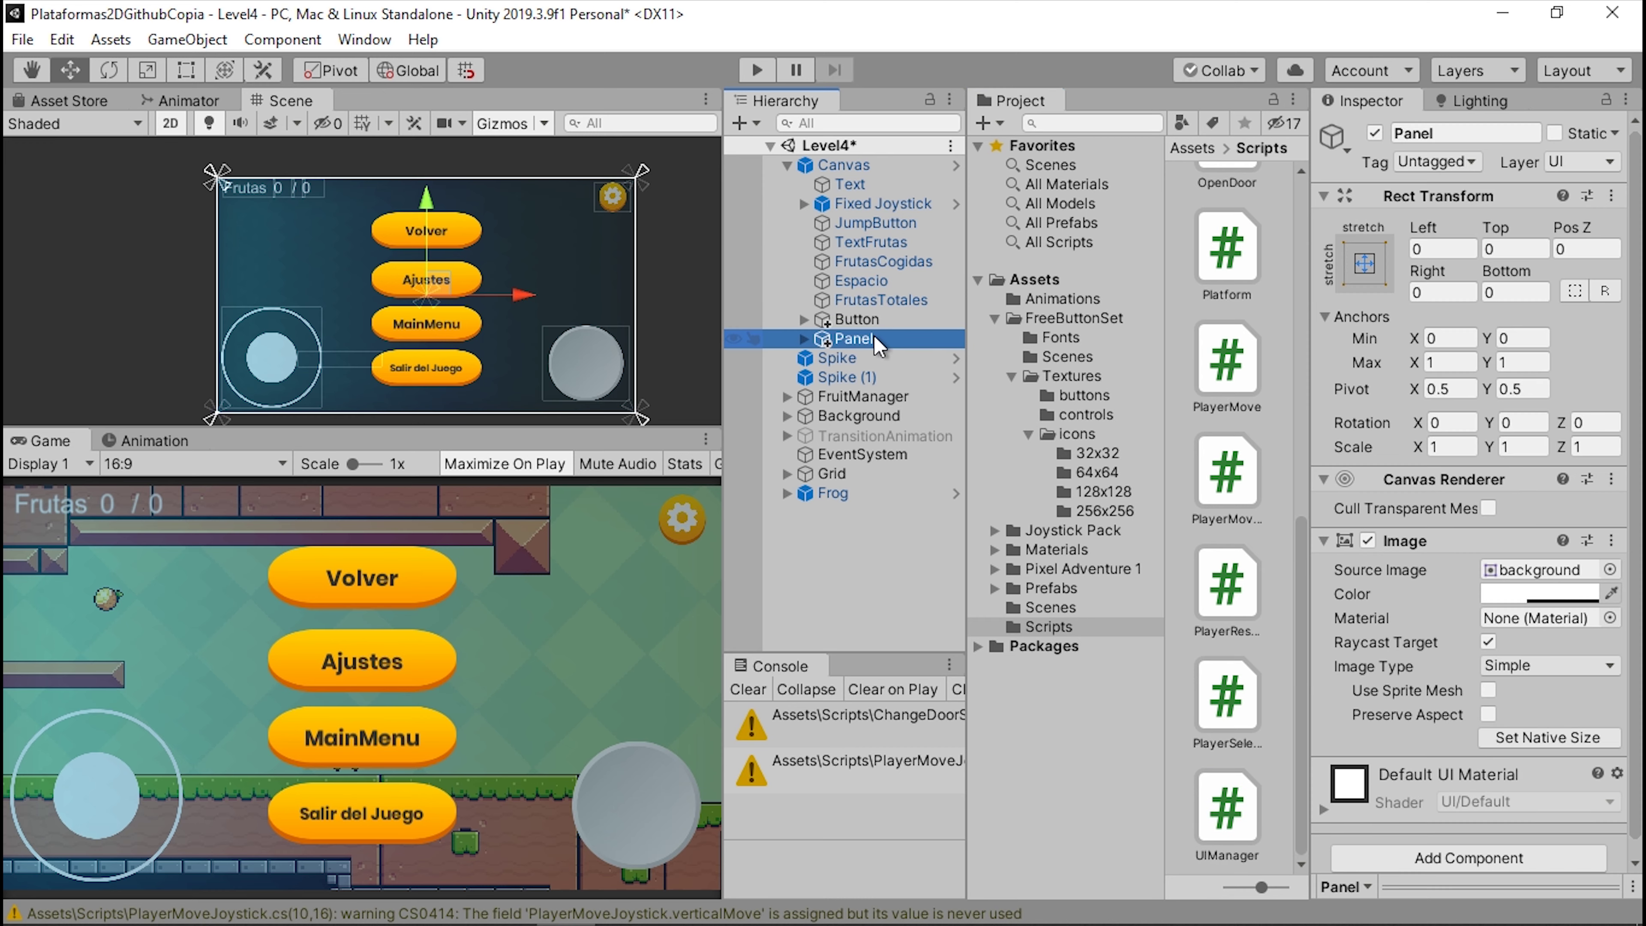
pyautogui.click(878, 344)
pyautogui.write('Options')
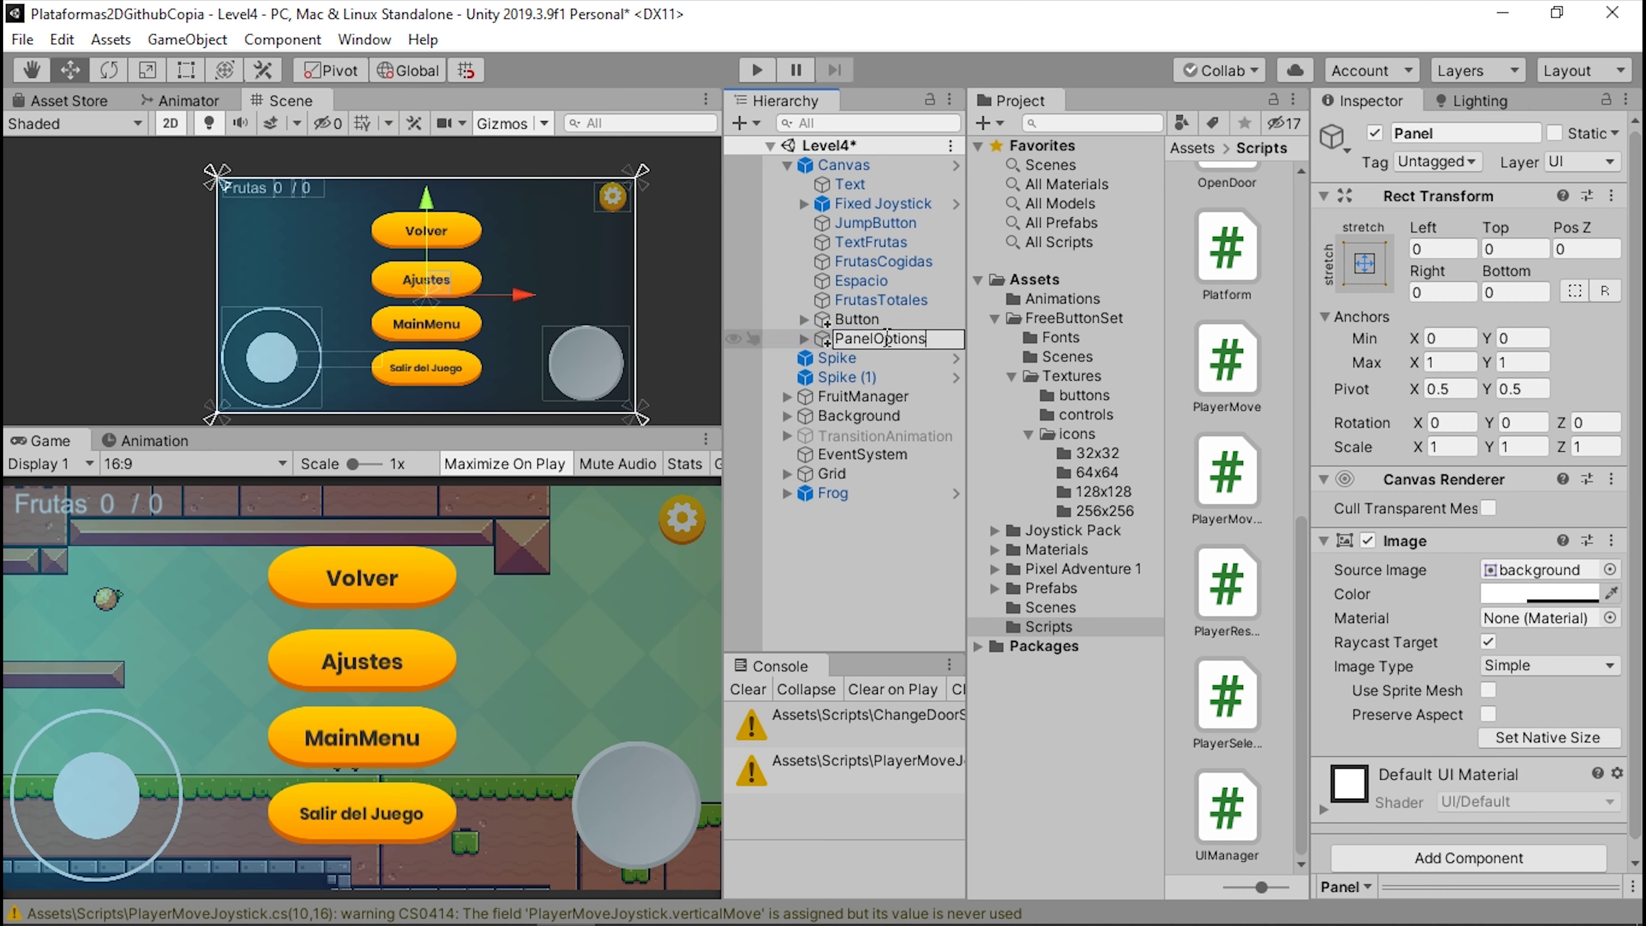
pyautogui.press('Return')
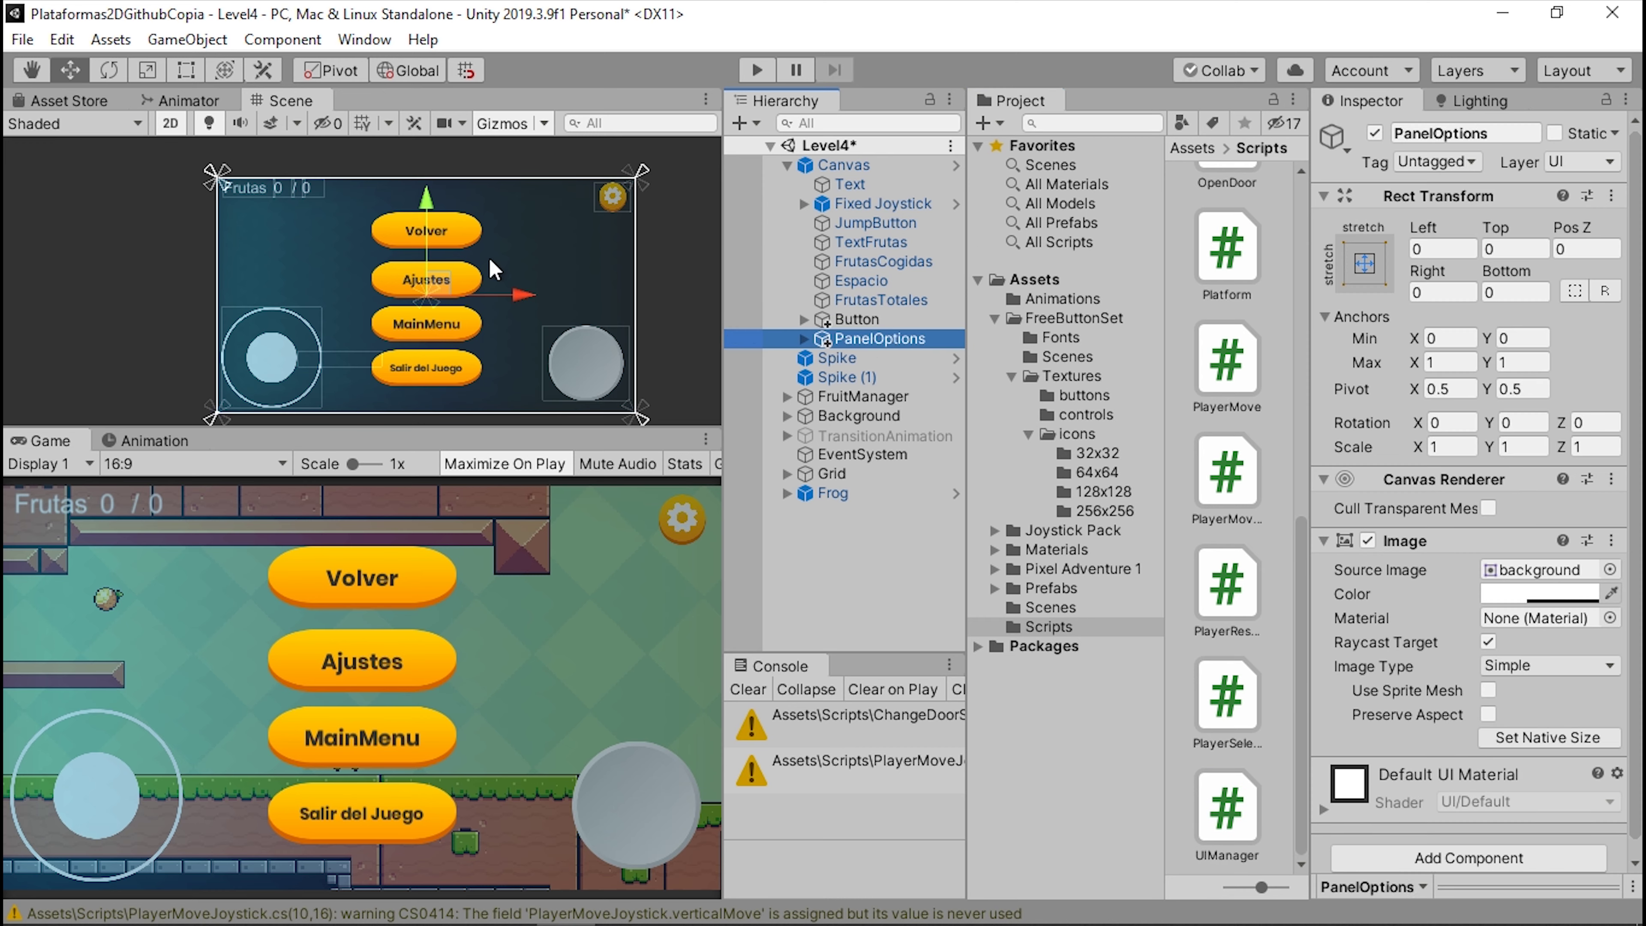
pyautogui.click(1374, 133)
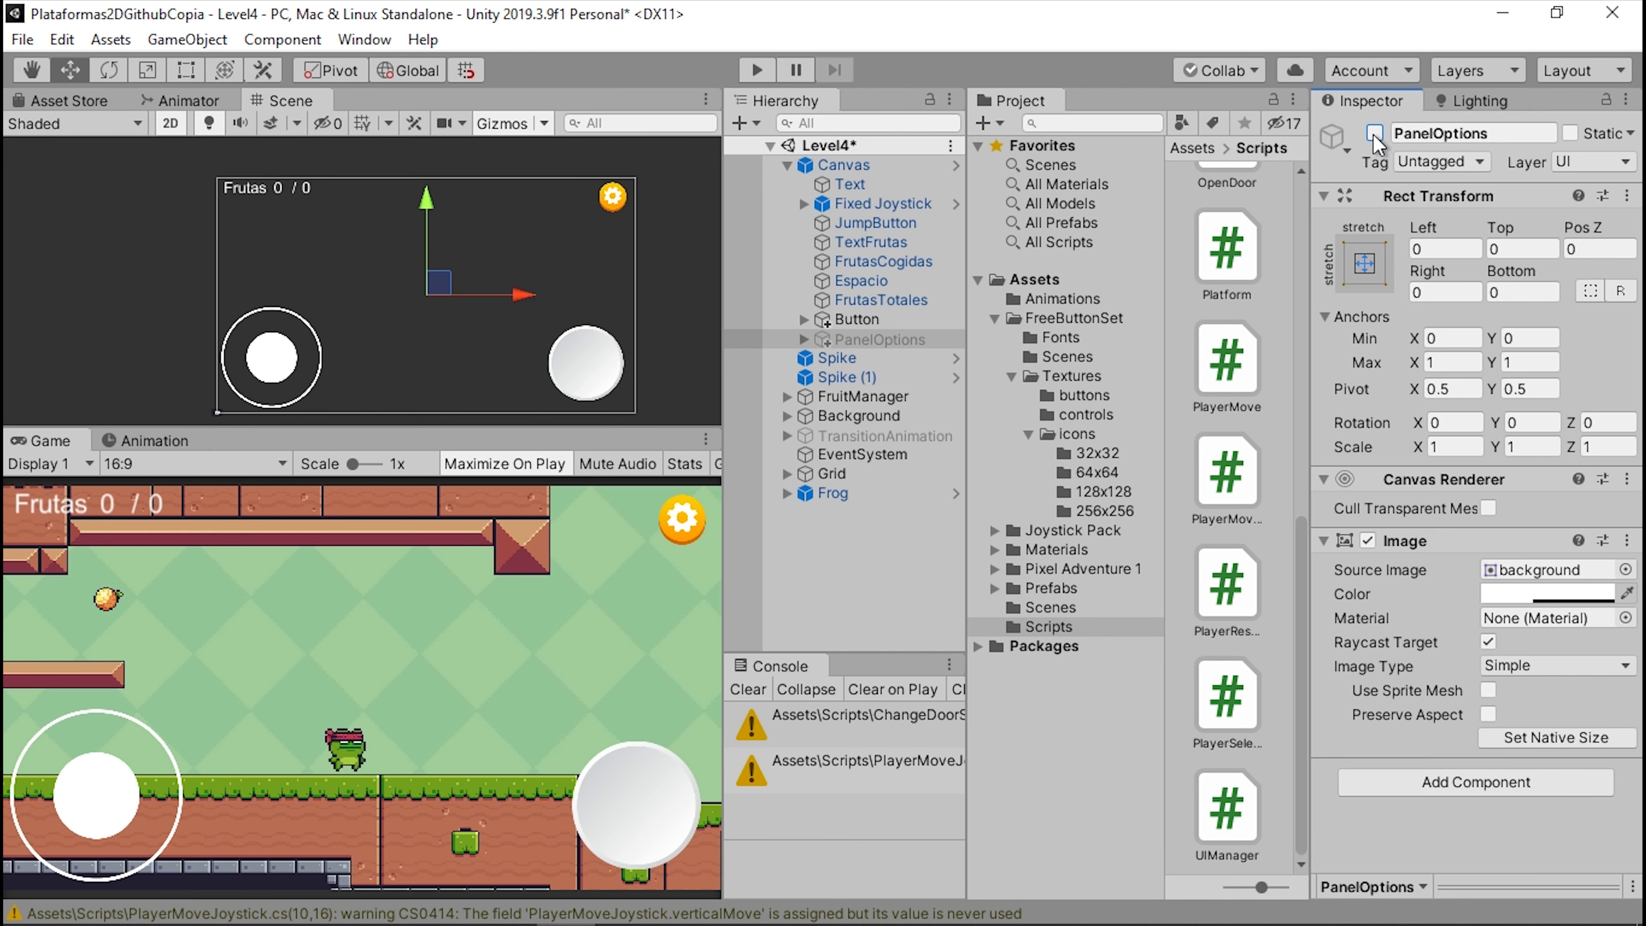
pyautogui.click(1374, 133)
pyautogui.click(1374, 132)
pyautogui.click(1374, 133)
pyautogui.click(1373, 133)
pyautogui.click(1374, 132)
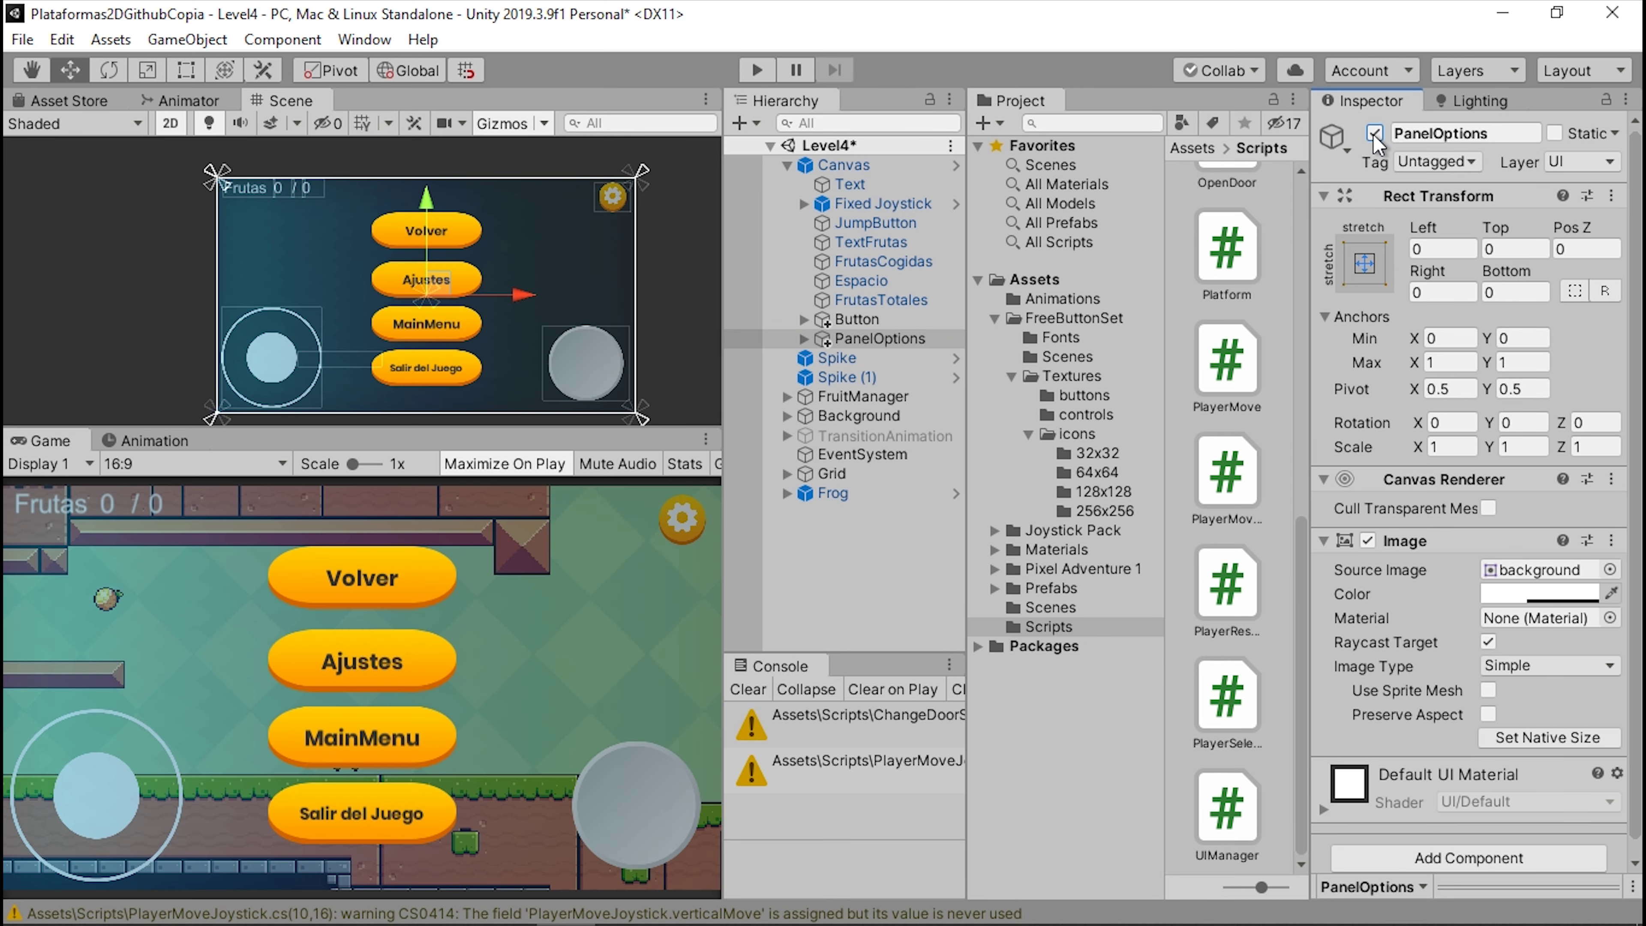
pyautogui.click(1374, 133)
# - Rename the gear Button to ButtonOptions
pyautogui.click(856, 319)
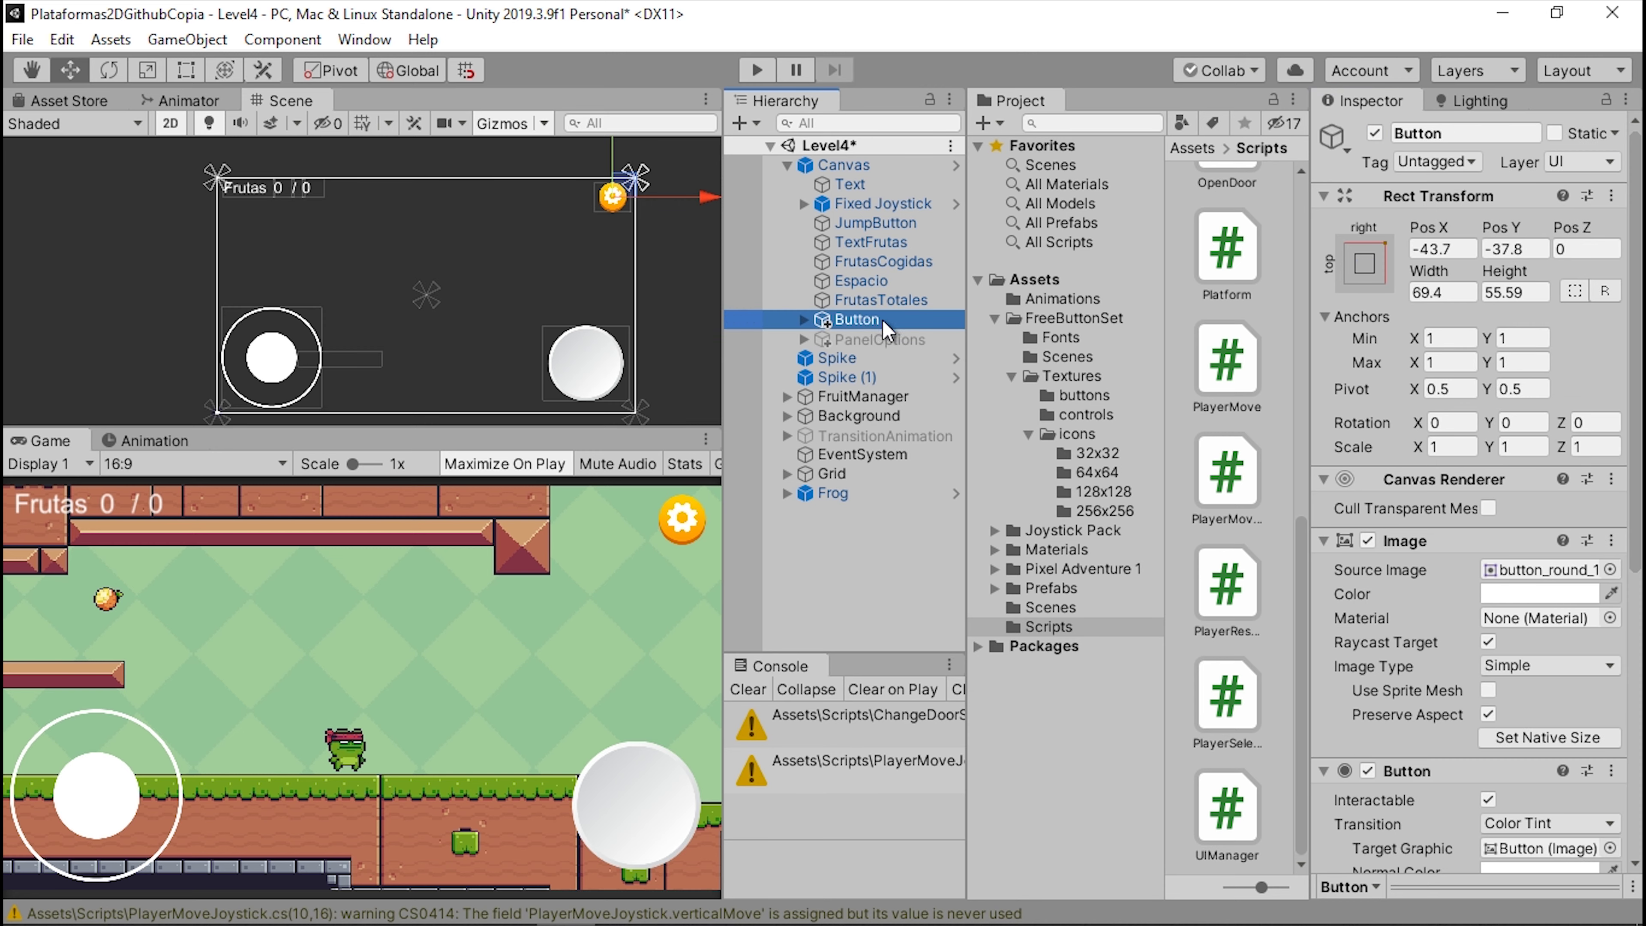
pyautogui.click(888, 319)
pyautogui.write('Op')
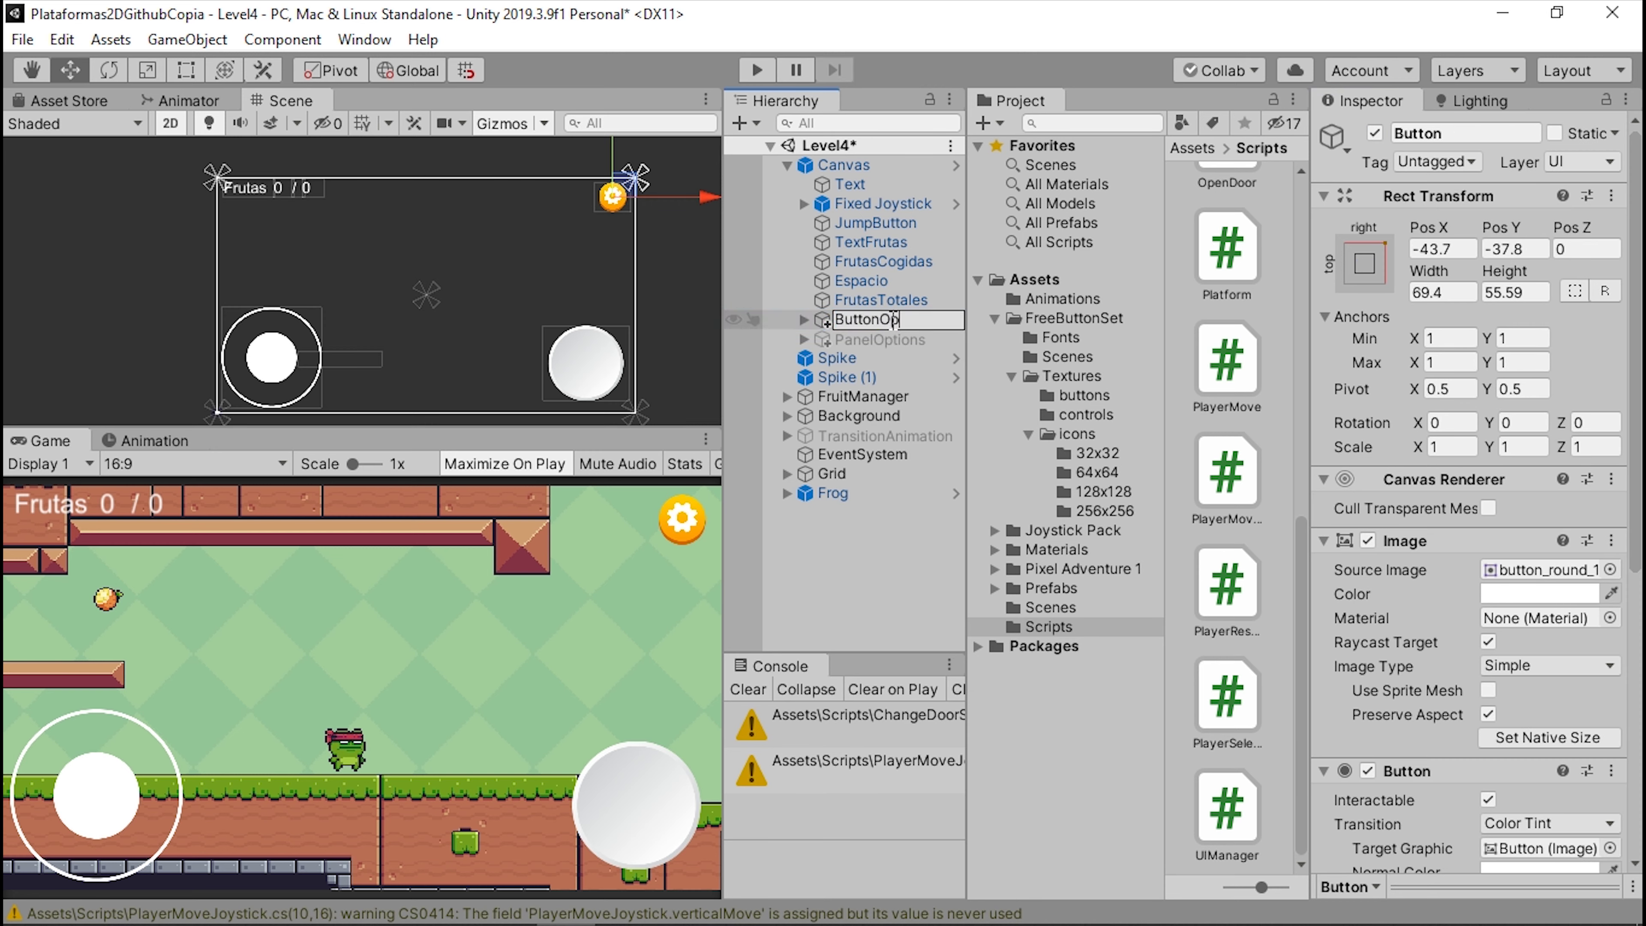
pyautogui.write('tions')
pyautogui.press('Return')
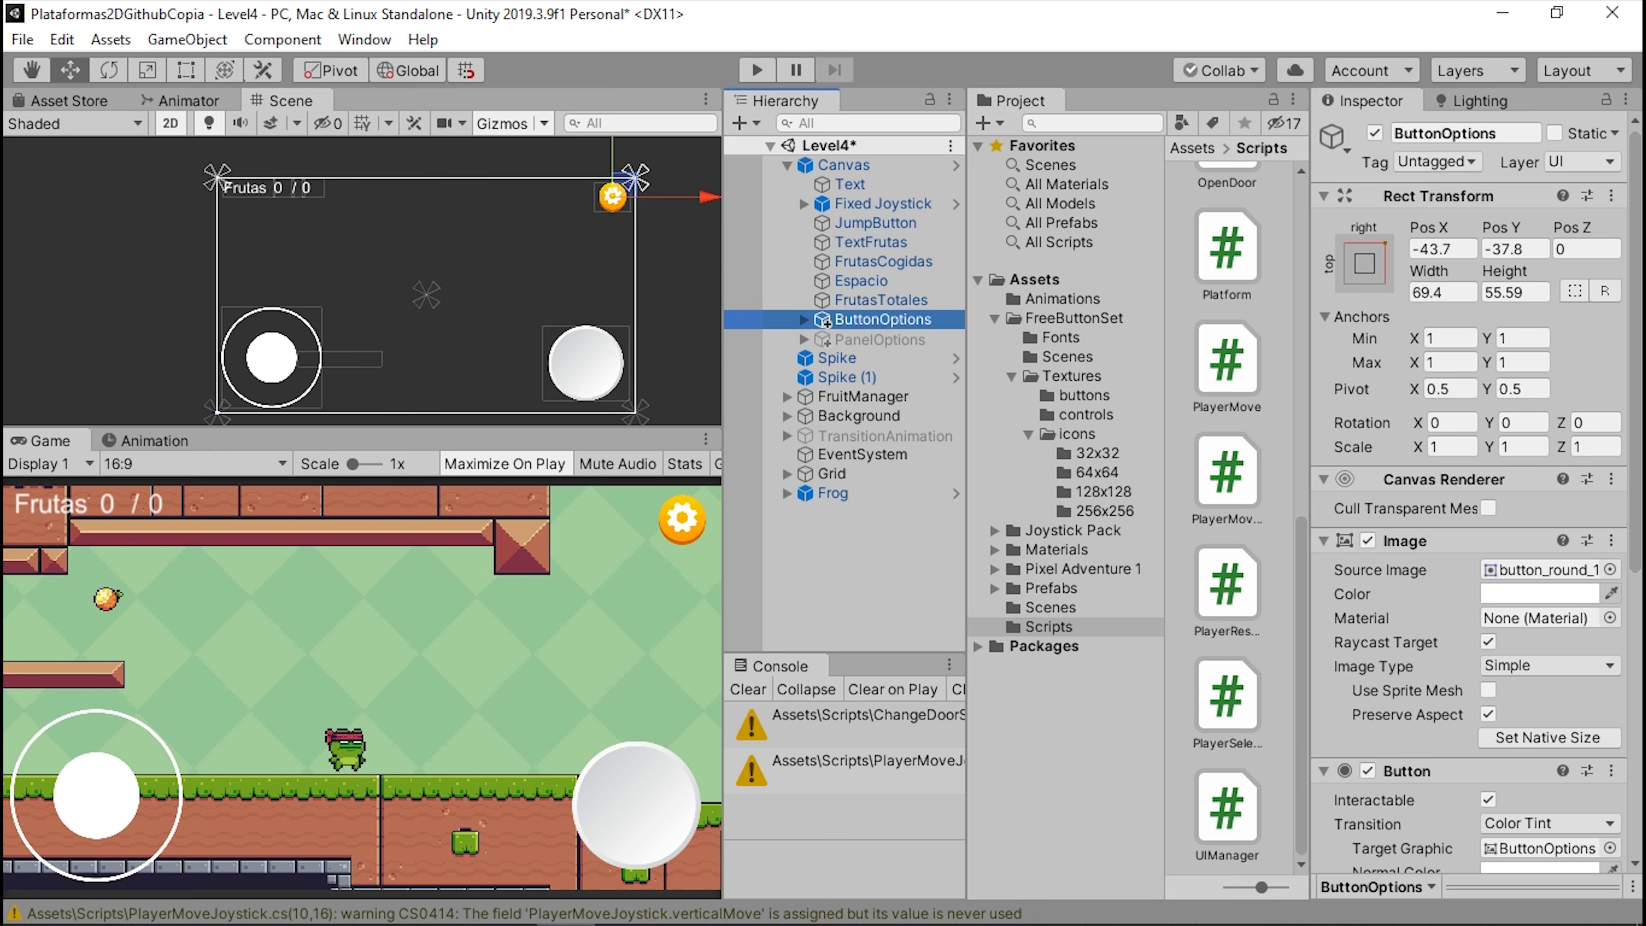
pyautogui.click(804, 339)
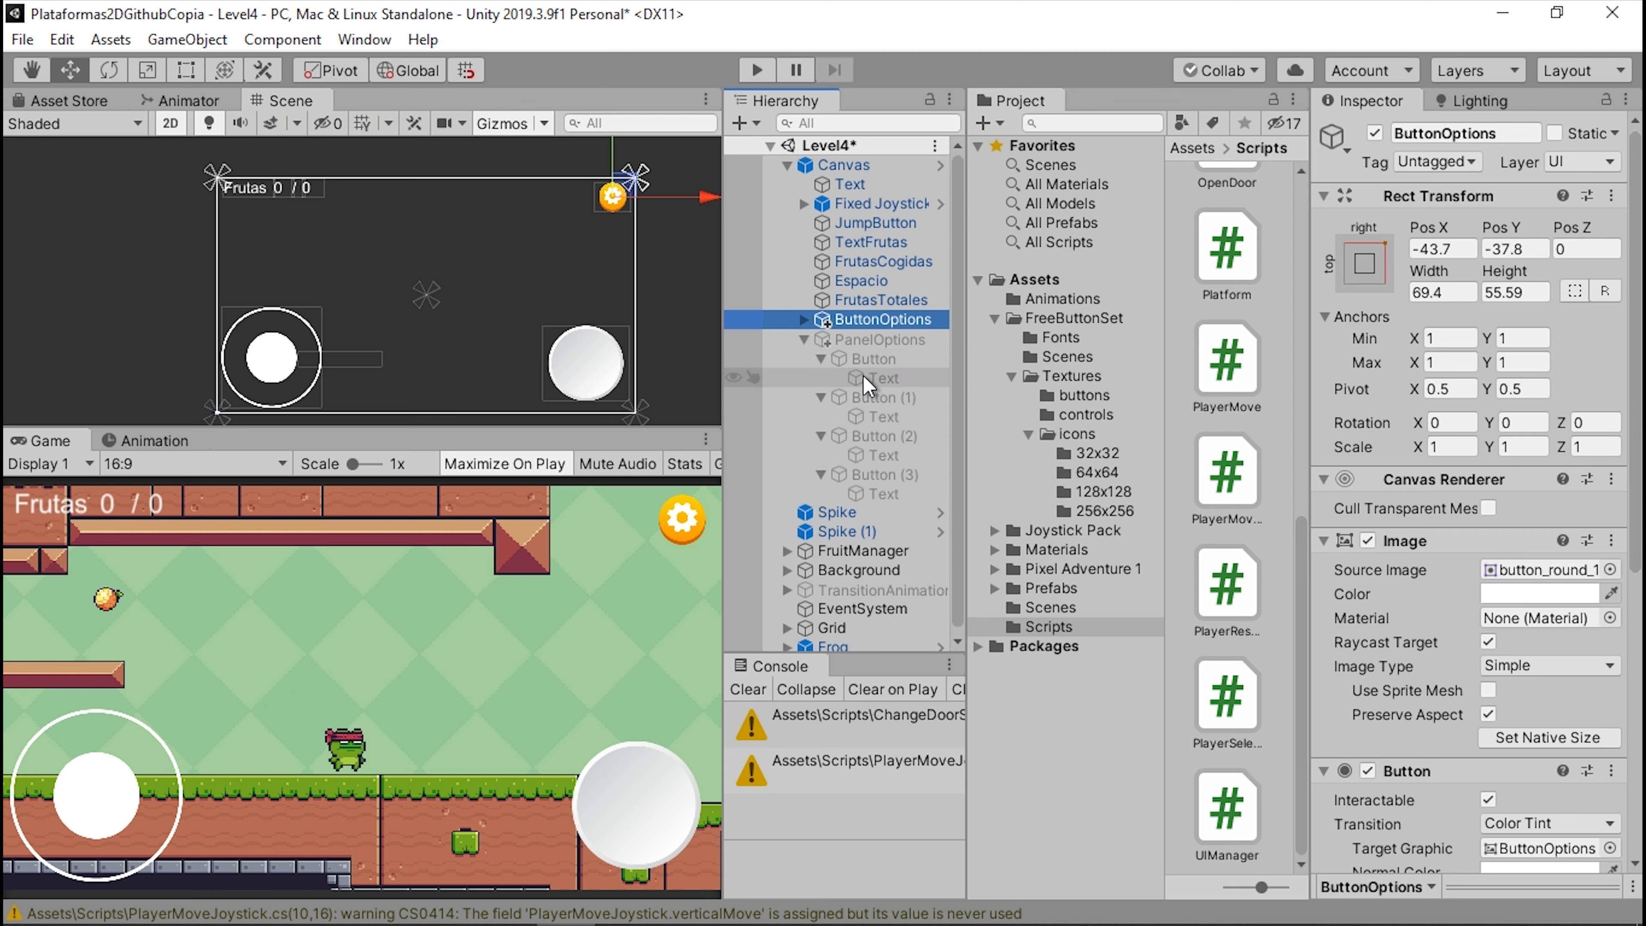
pyautogui.click(800, 337)
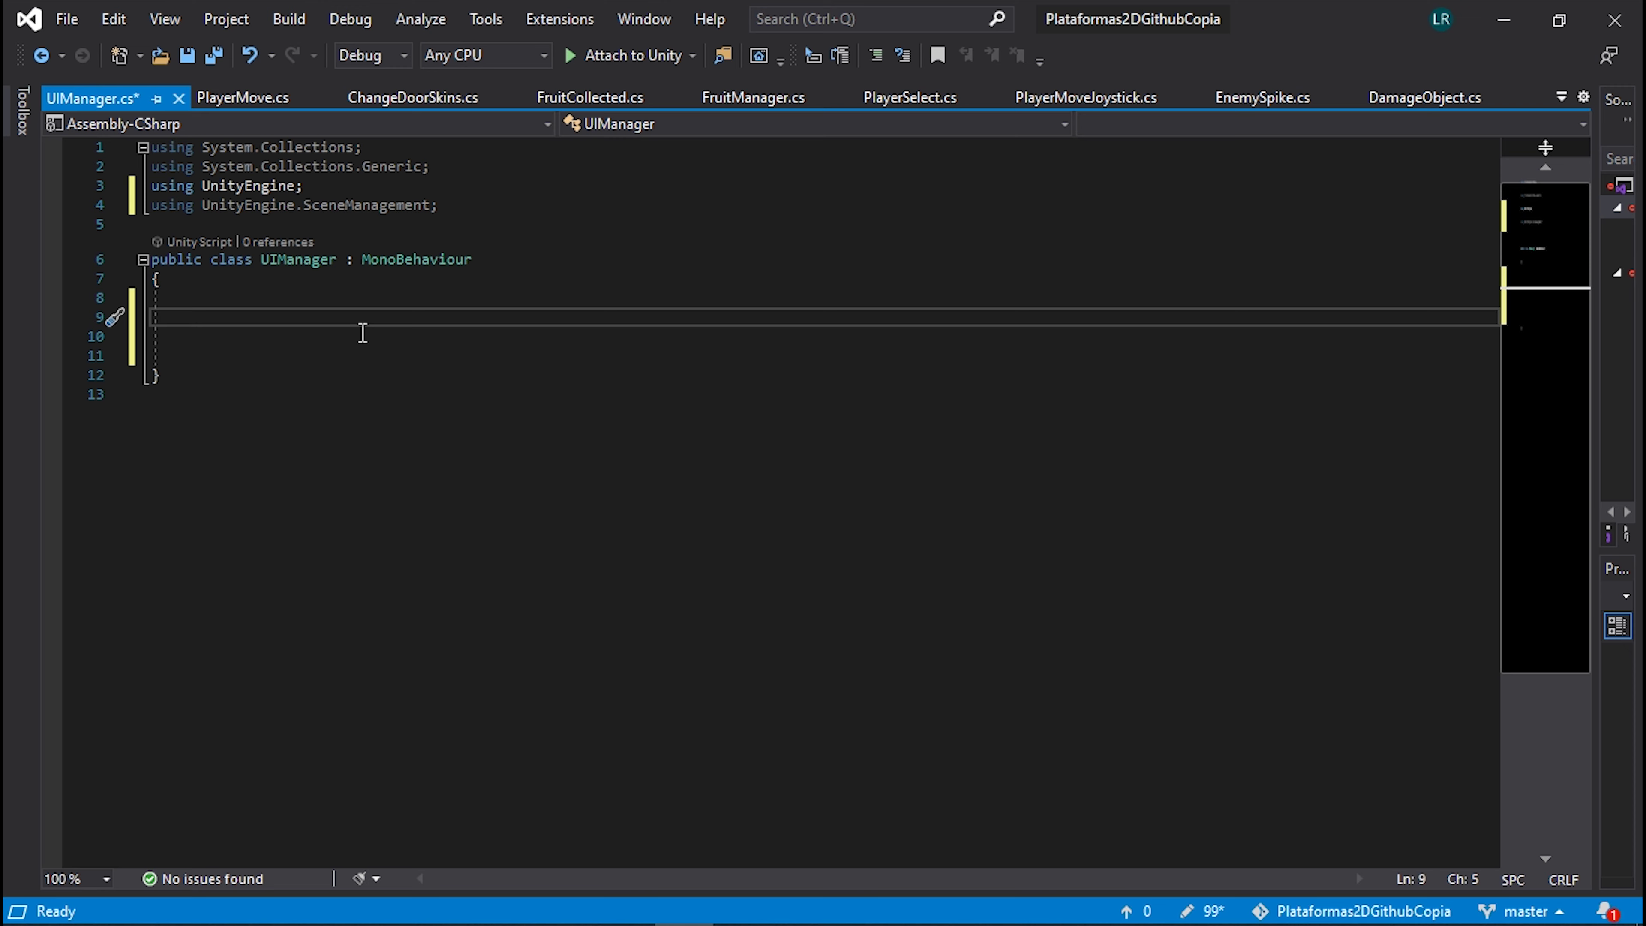
# - Write 'public GameObject optionsPanel;' on line 9 of UIManager, with blank lines below
pyautogui.write('public')
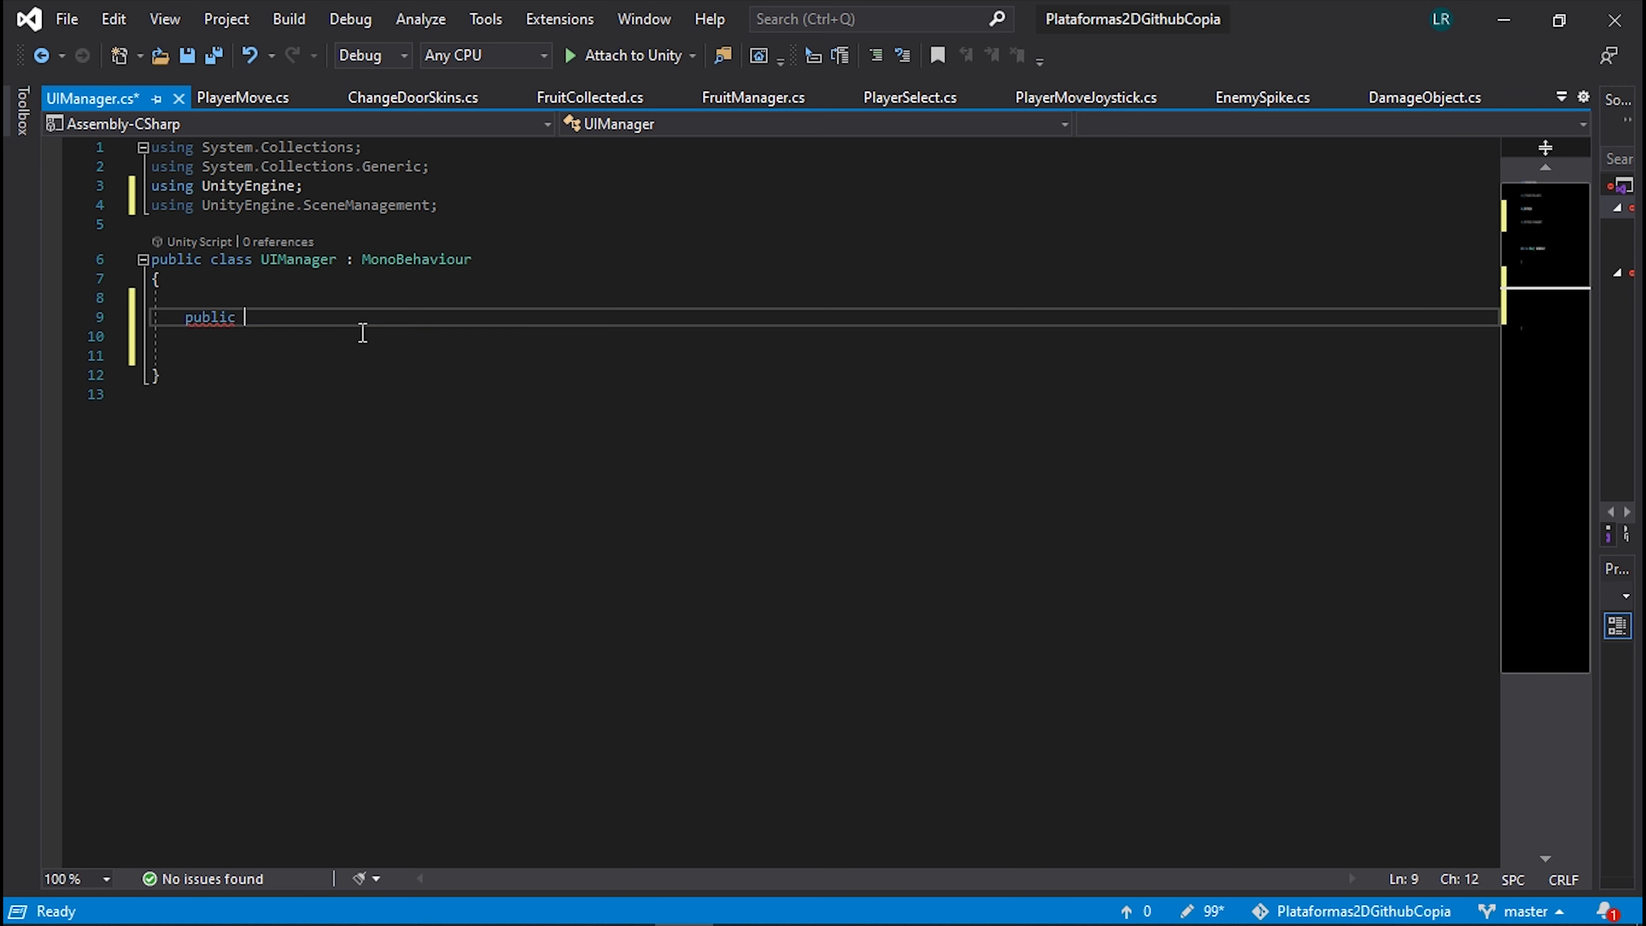
pyautogui.write(' gam ')
pyautogui.write('o')
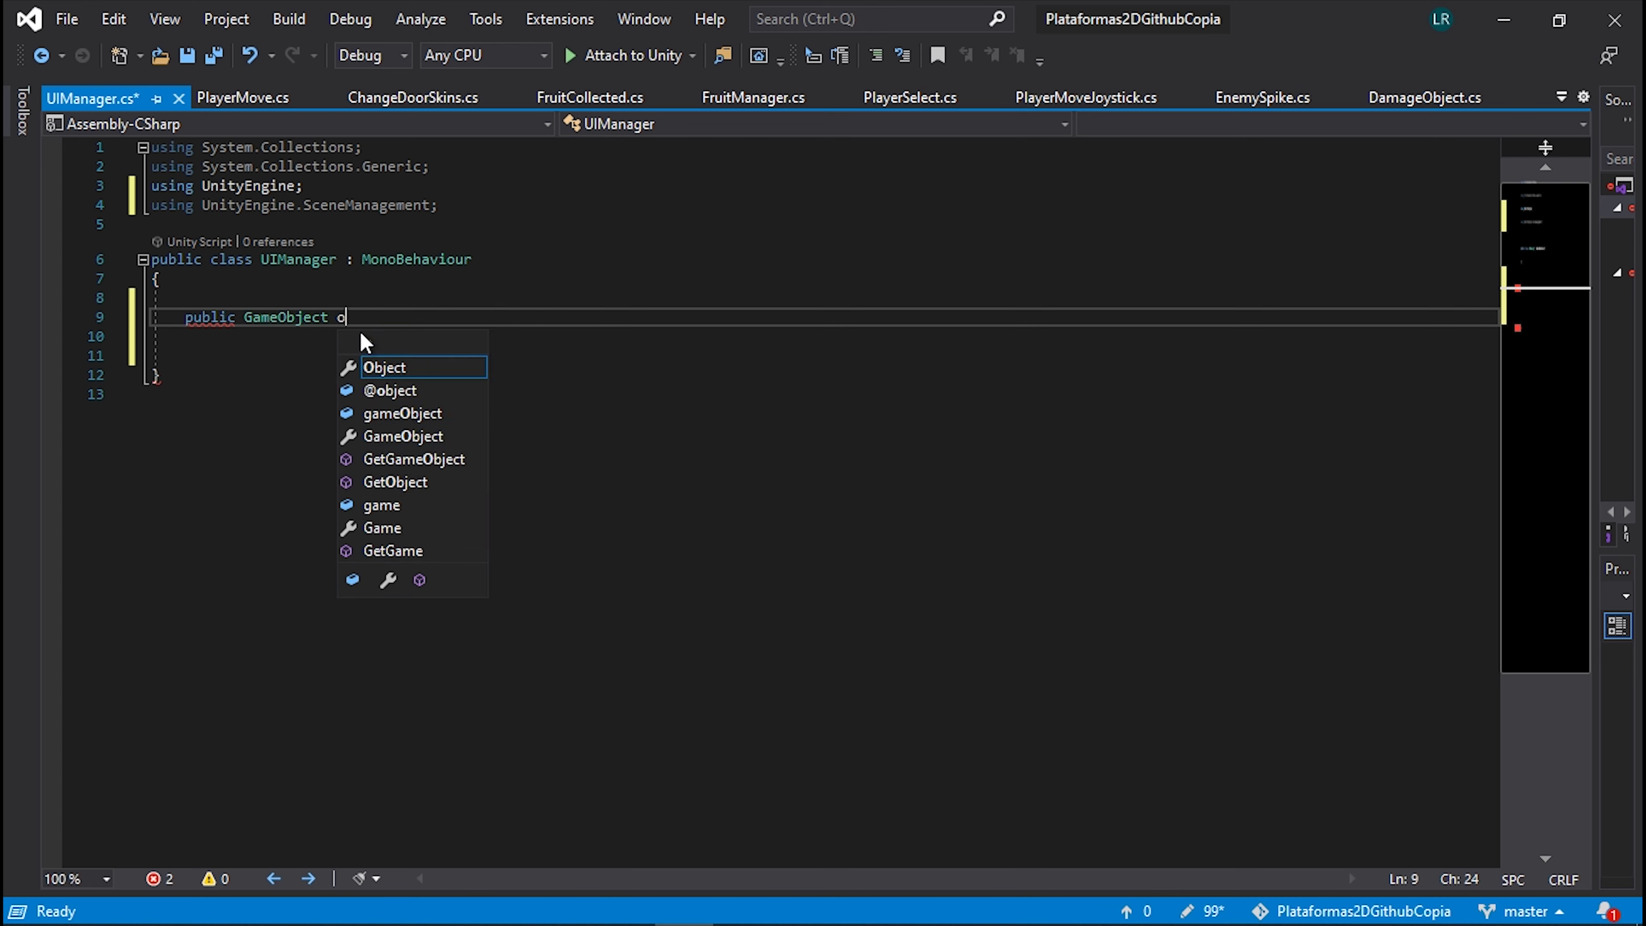
pyautogui.write('ptionsPa')
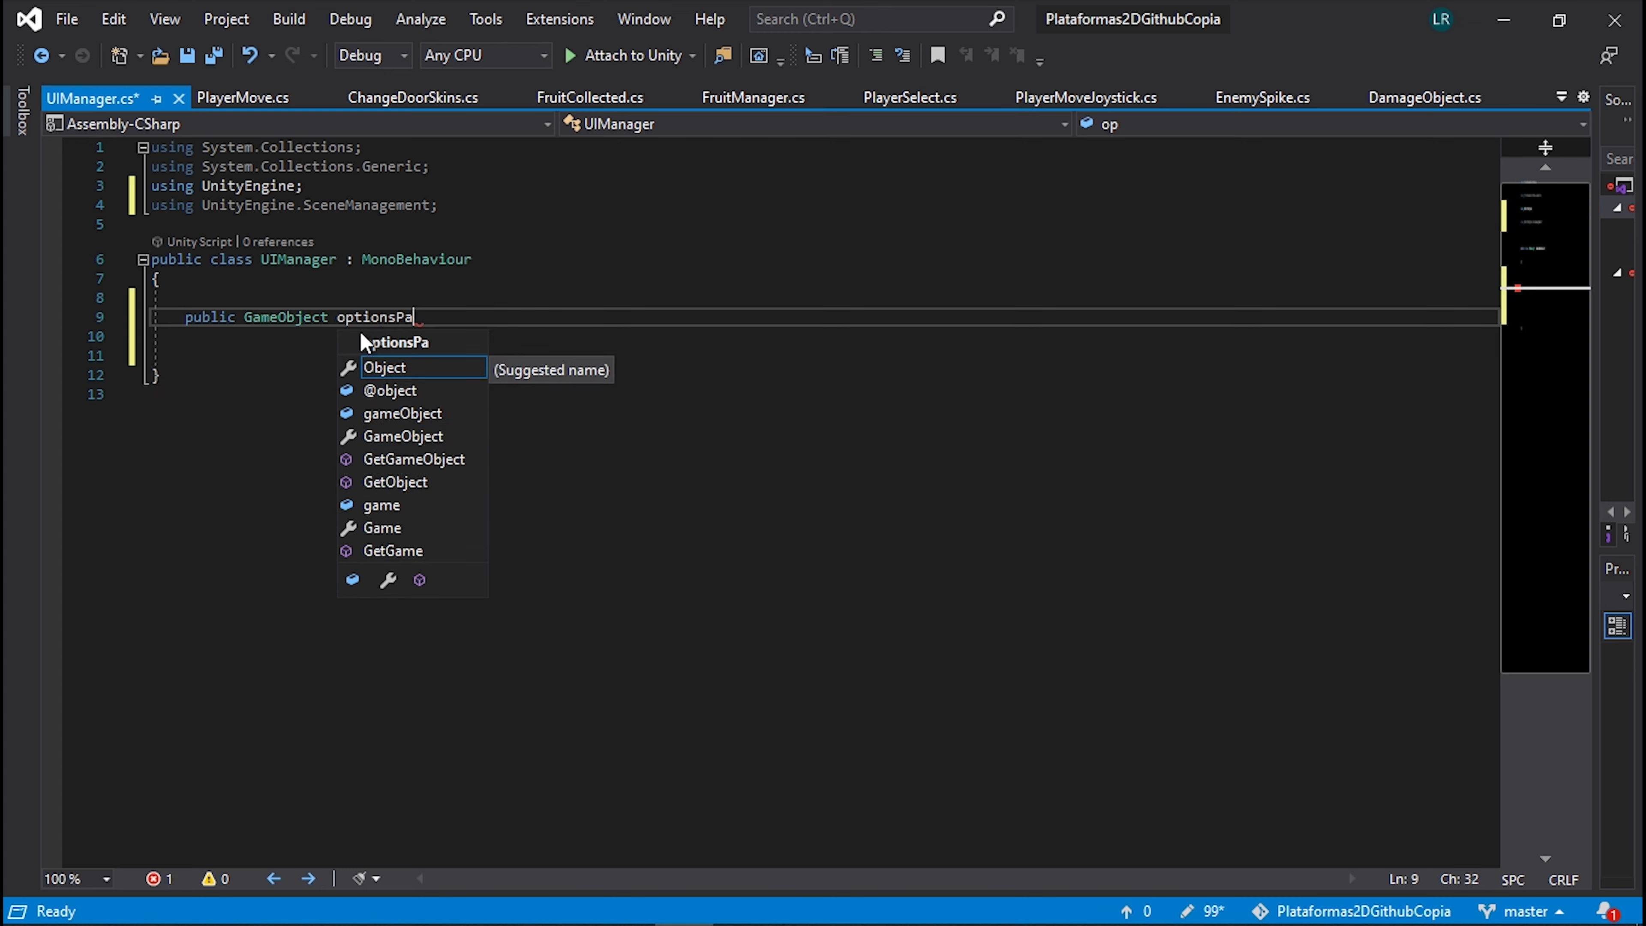
pyautogui.write('nel;')
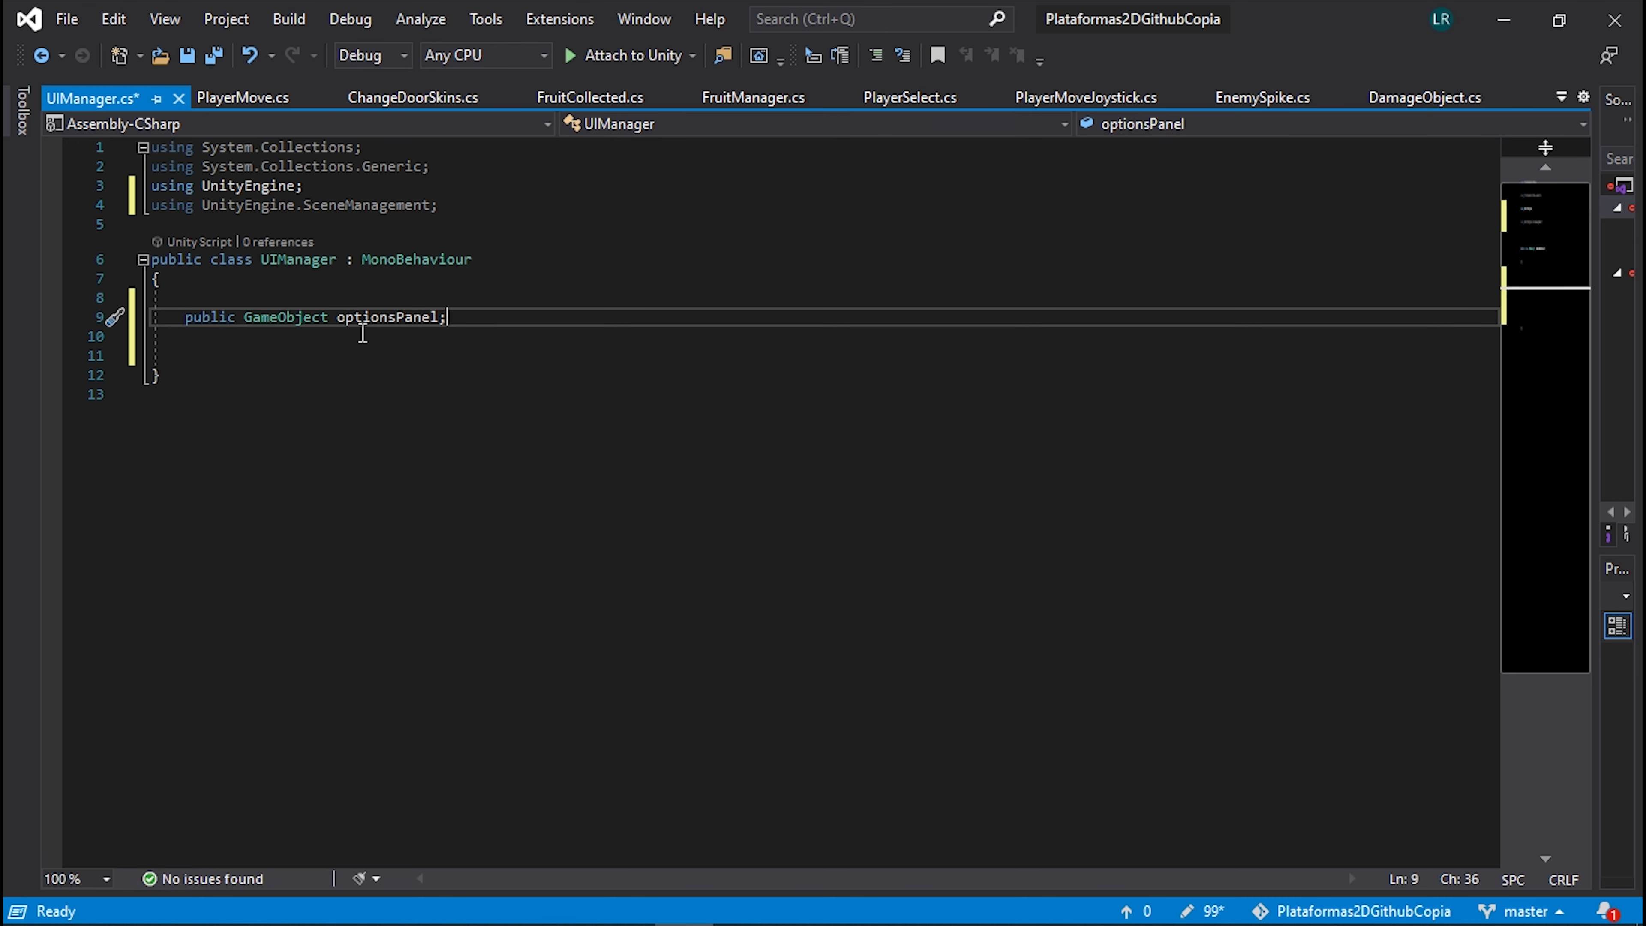
pyautogui.press('Return')
pyautogui.press('Return')
pyautogui.press('Return')
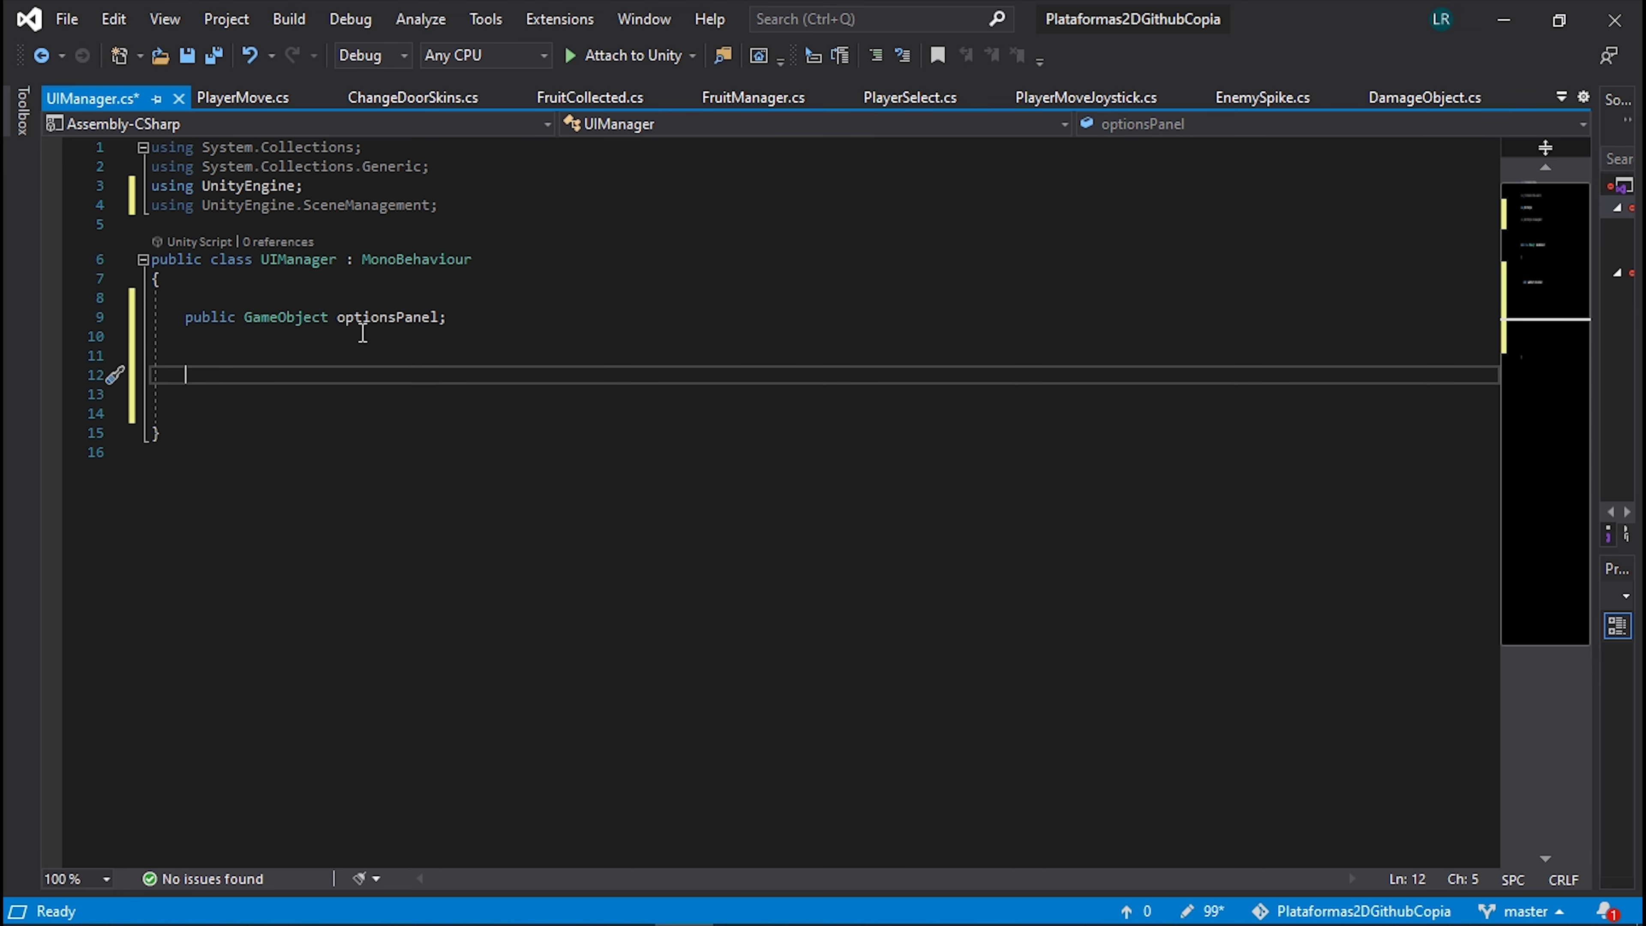
# - Write a public OptionsPanel() method that sets Time.timeScale = 0, and save the script
pyautogui.write('p')
pyautogui.write('ublic')
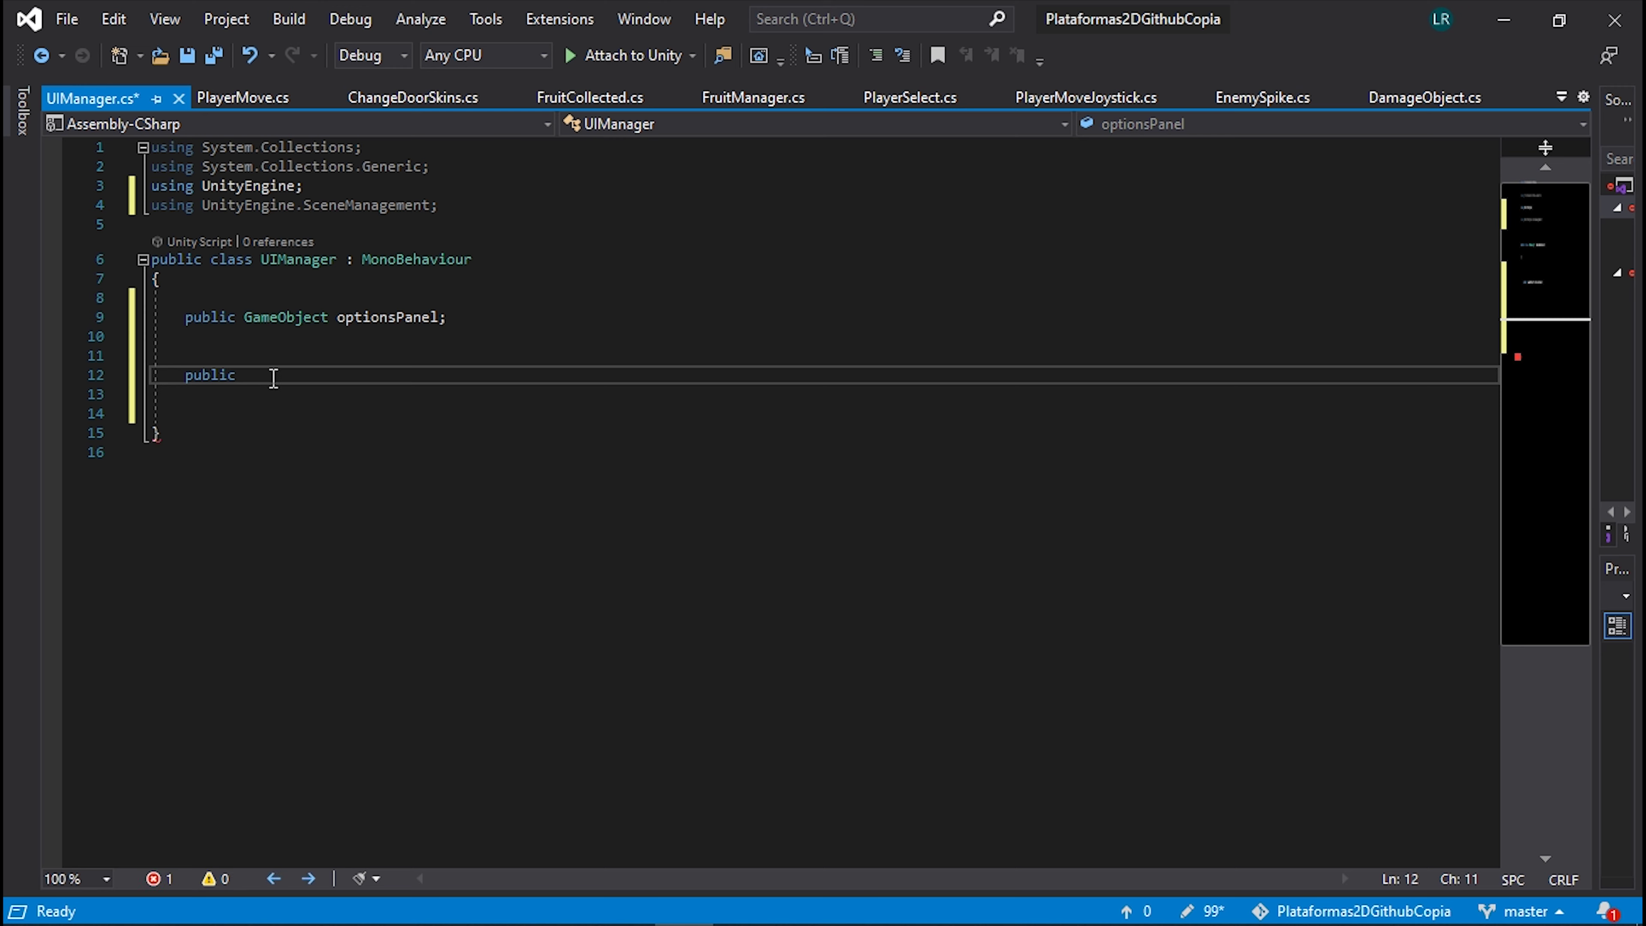
pyautogui.write(' void ')
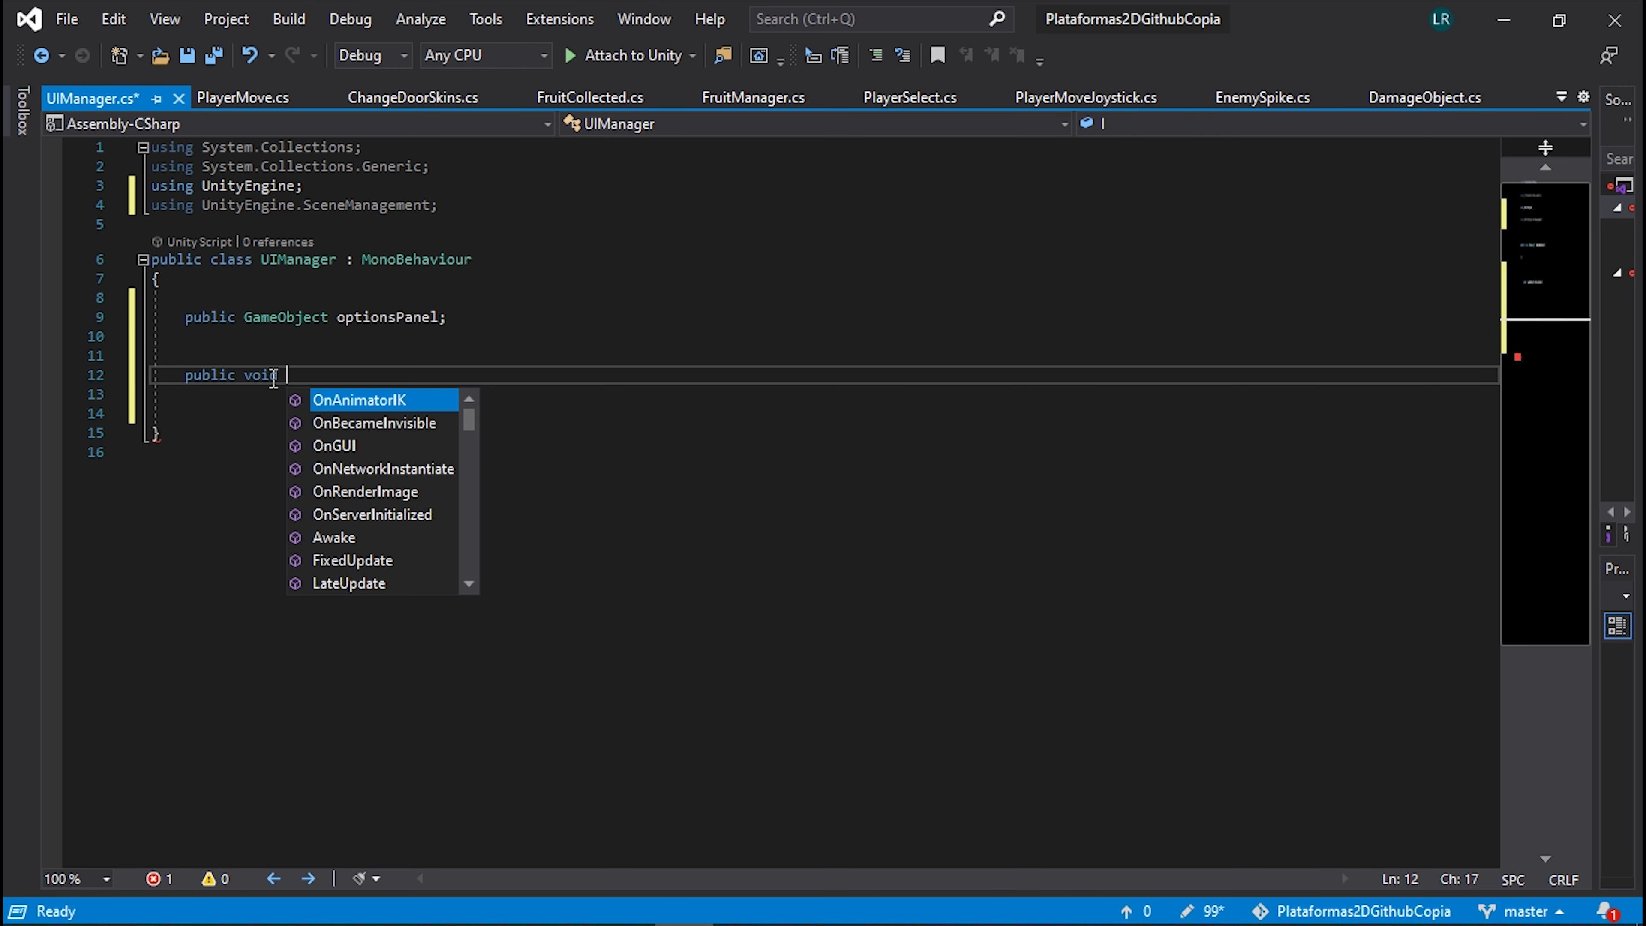
pyautogui.write('OptionsPa')
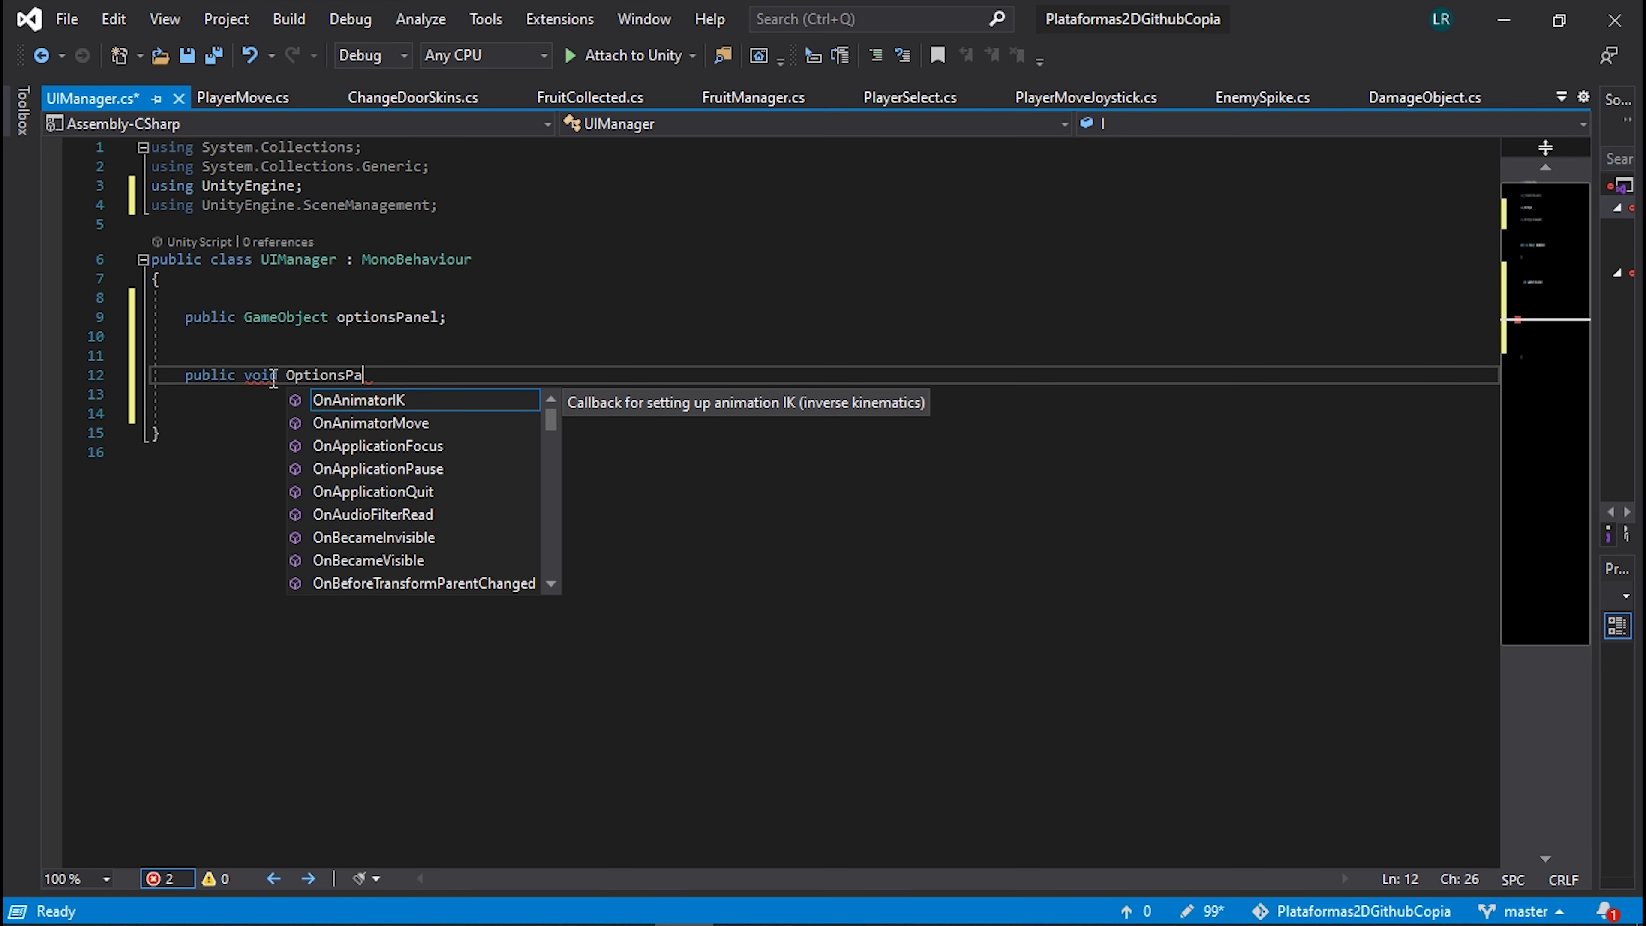
pyautogui.write('nel()')
pyautogui.press('Return')
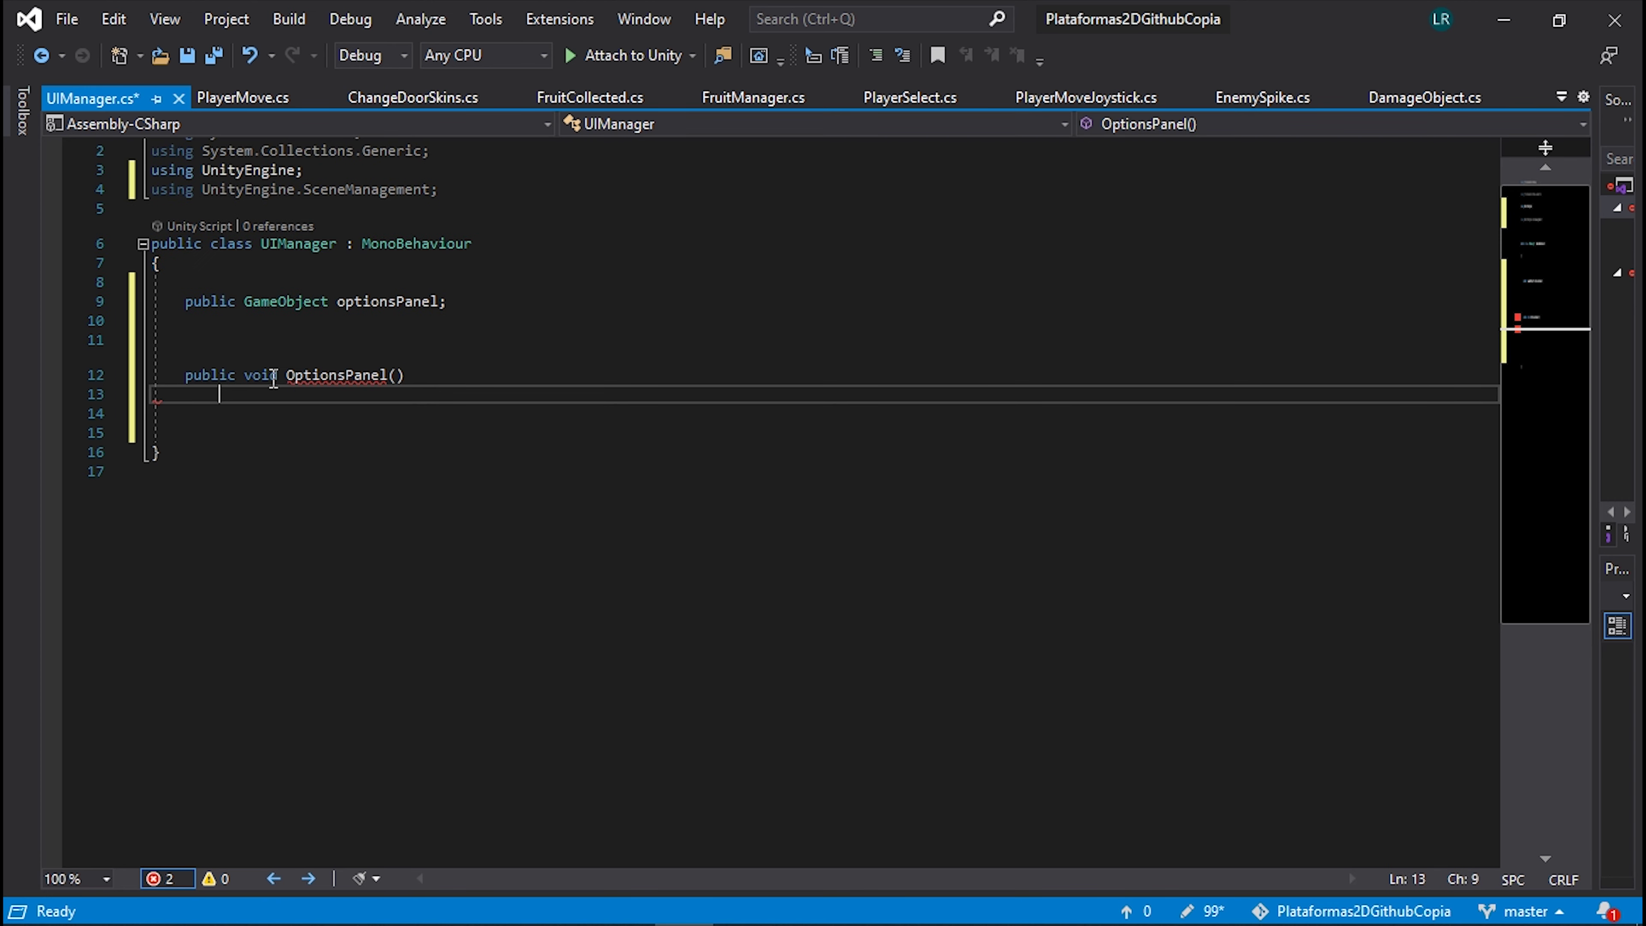
pyautogui.write('{ }')
pyautogui.press('Return')
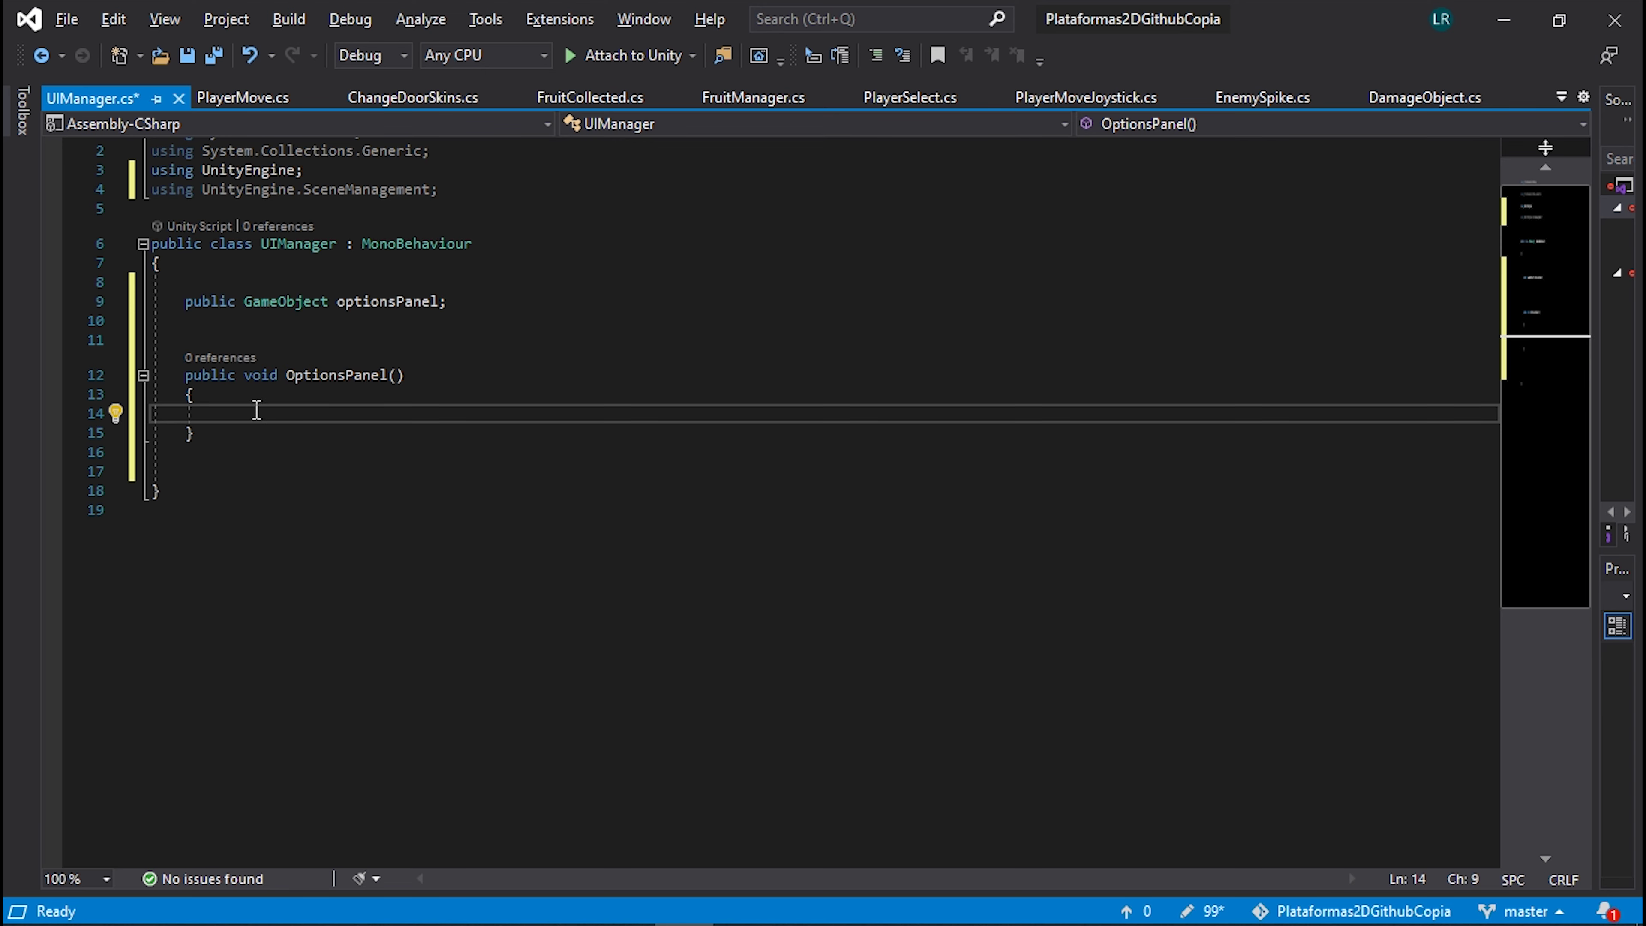
pyautogui.press('Return')
pyautogui.click(285, 415)
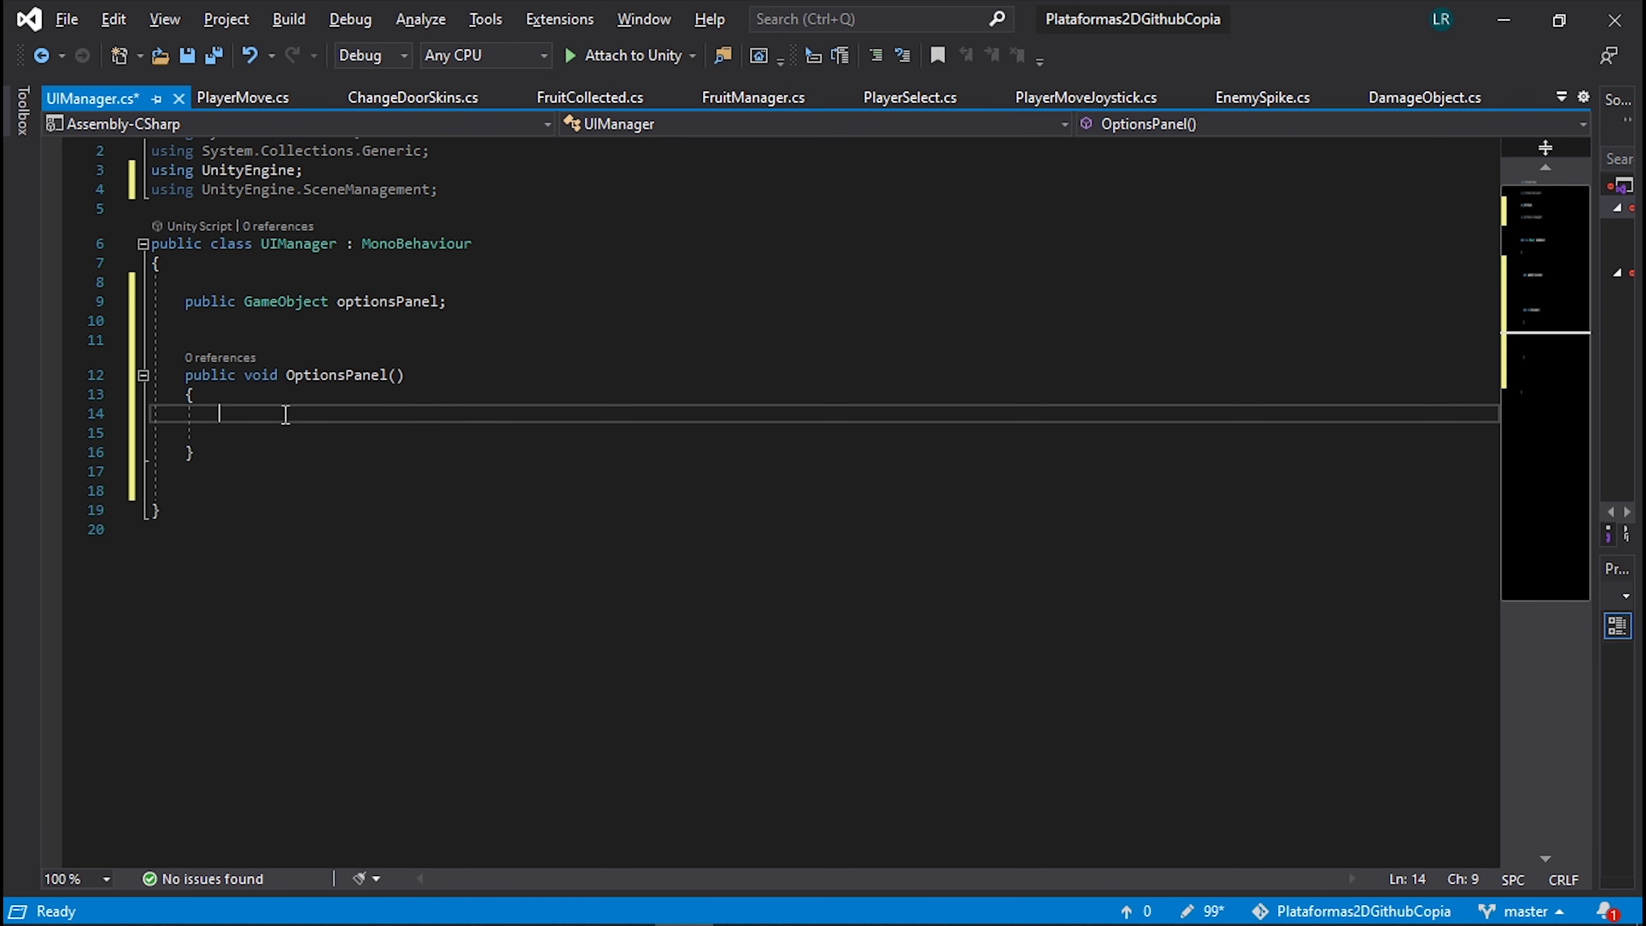
pyautogui.write('Ti')
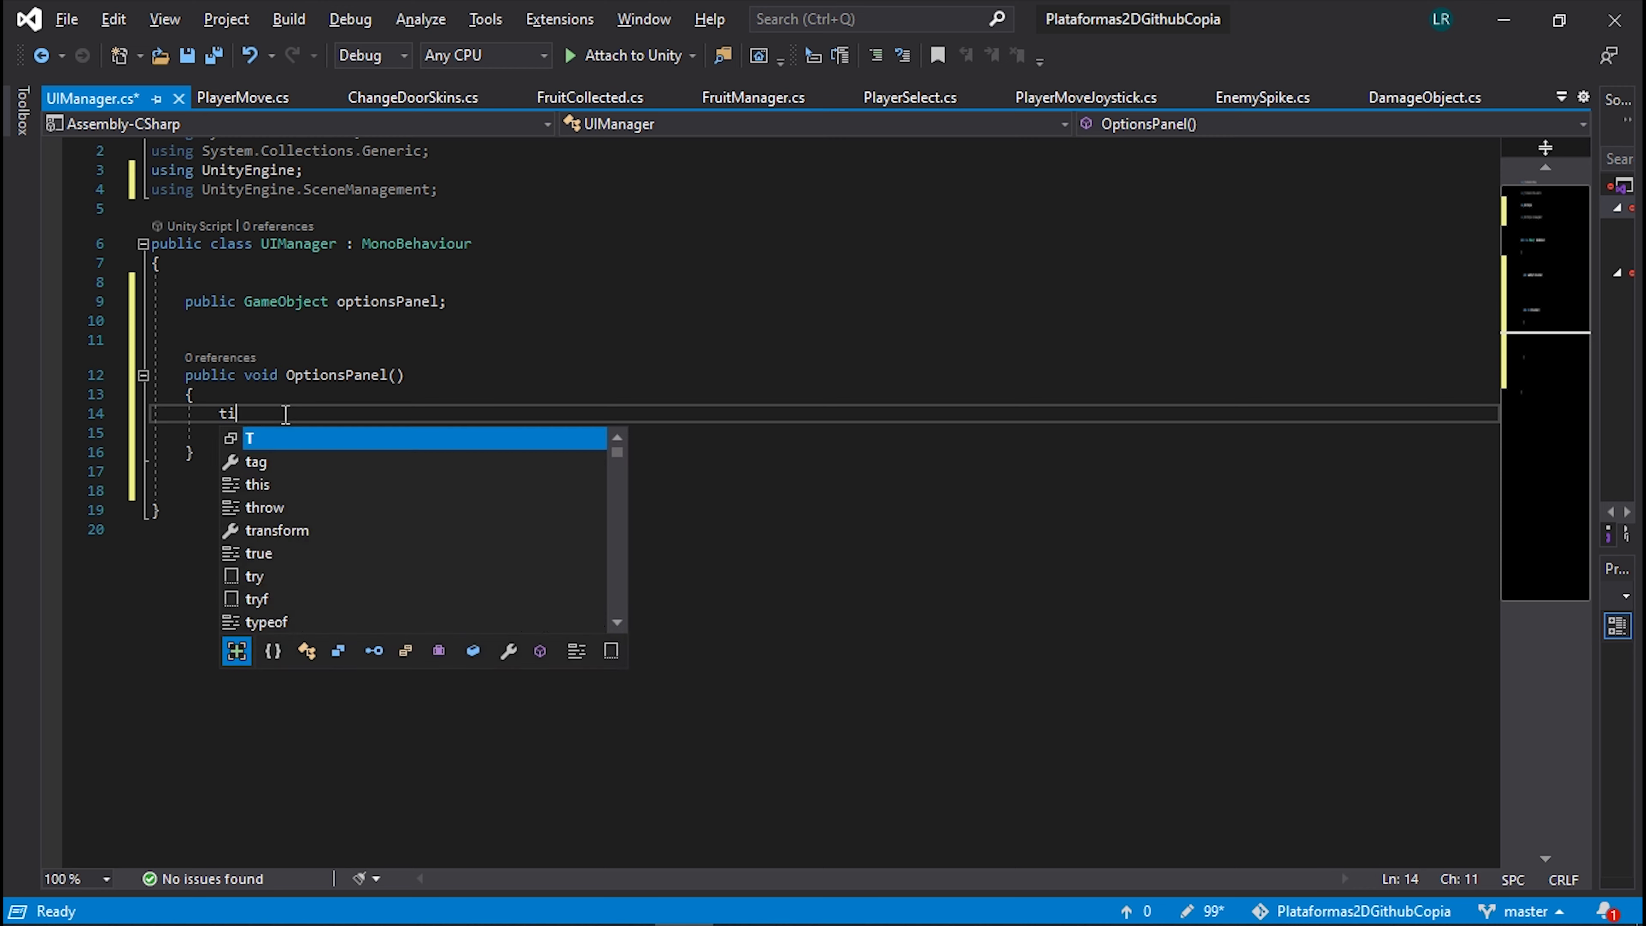
pyautogui.write('me.')
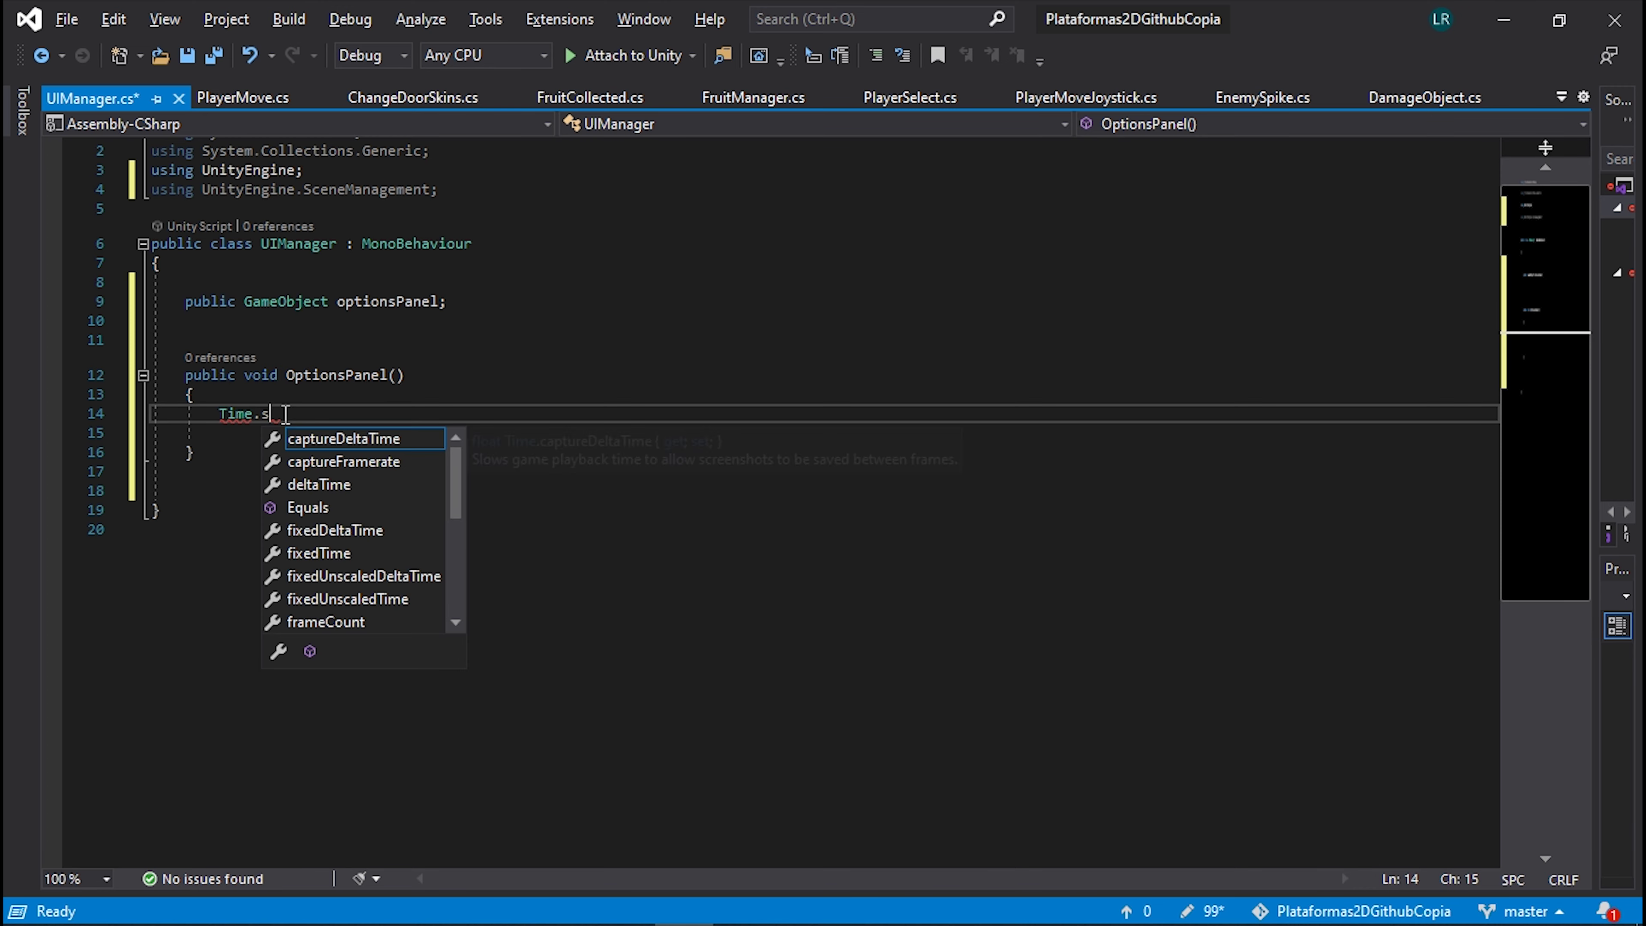
pyautogui.write('ti')
pyautogui.press('Down')
pyautogui.press('Tab')
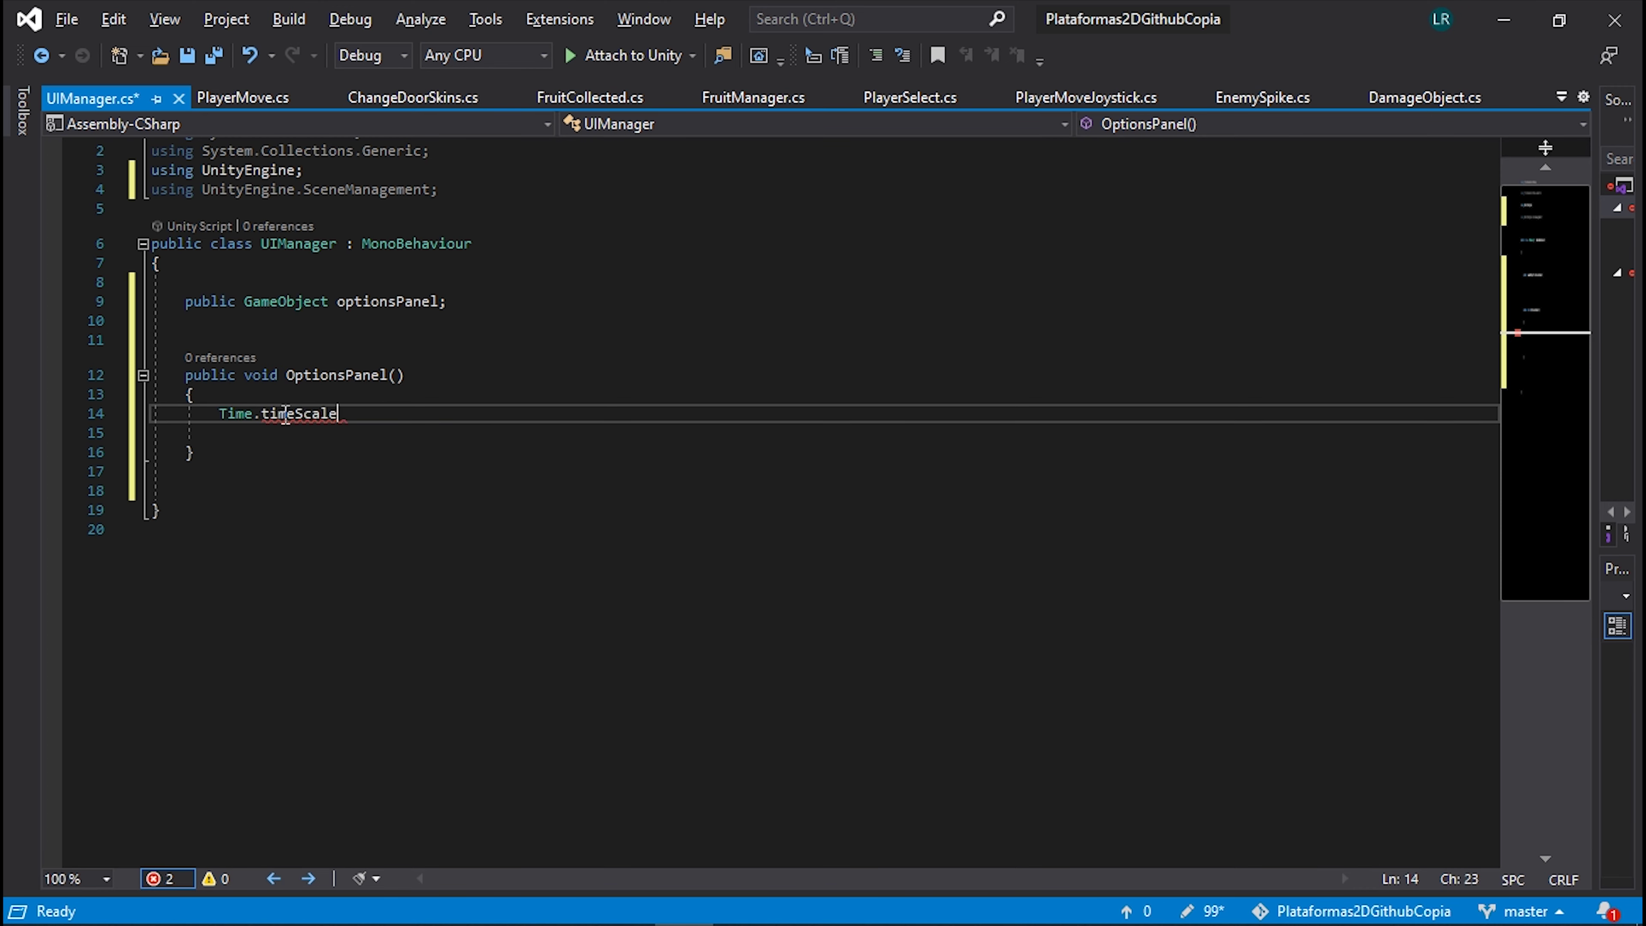
pyautogui.write(' = 0;')
pyautogui.hotkey('ctrl', 's')
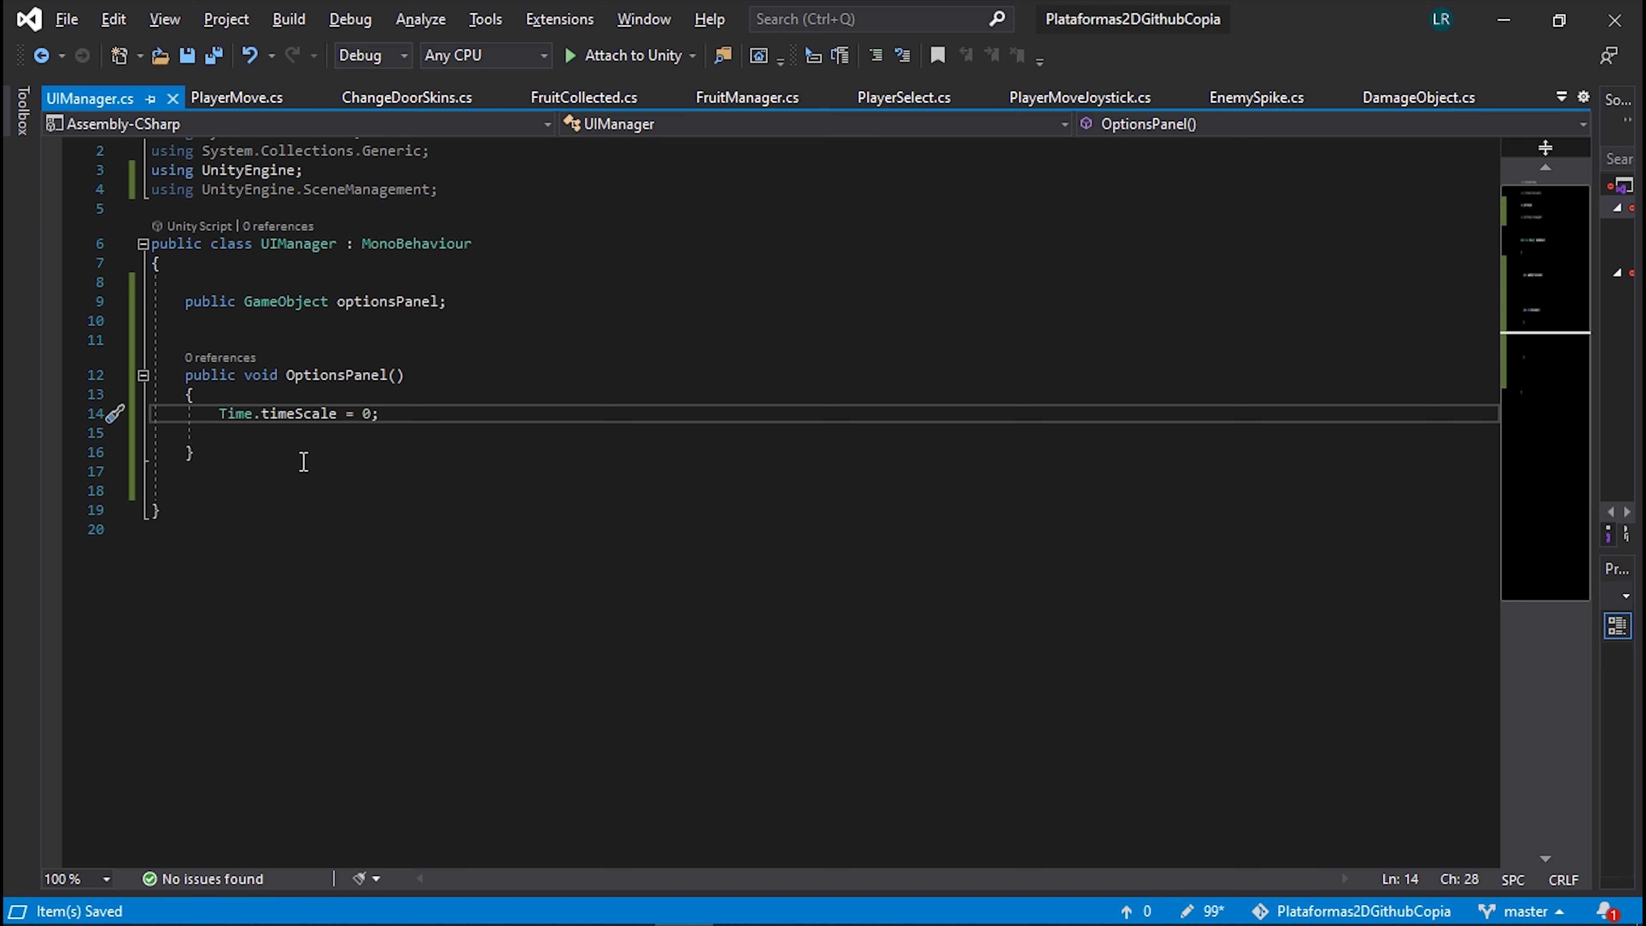
# - Add optionsPanel.SetActive(true); below the timeScale line in OptionsPanel
pyautogui.click(277, 435)
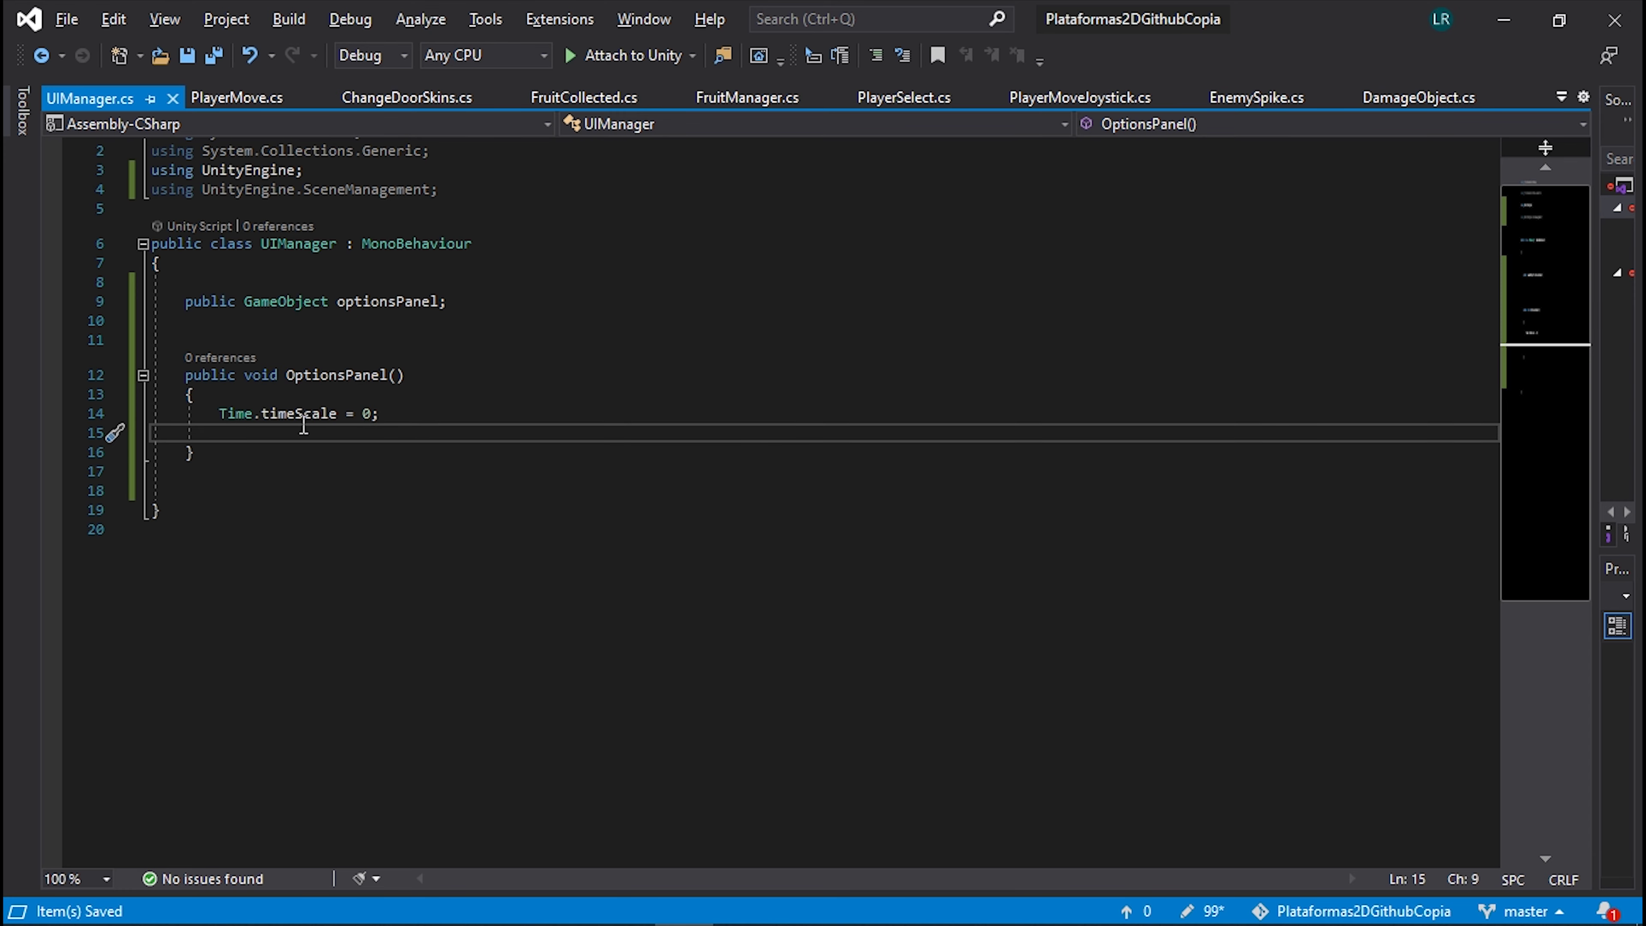
pyautogui.write('optio')
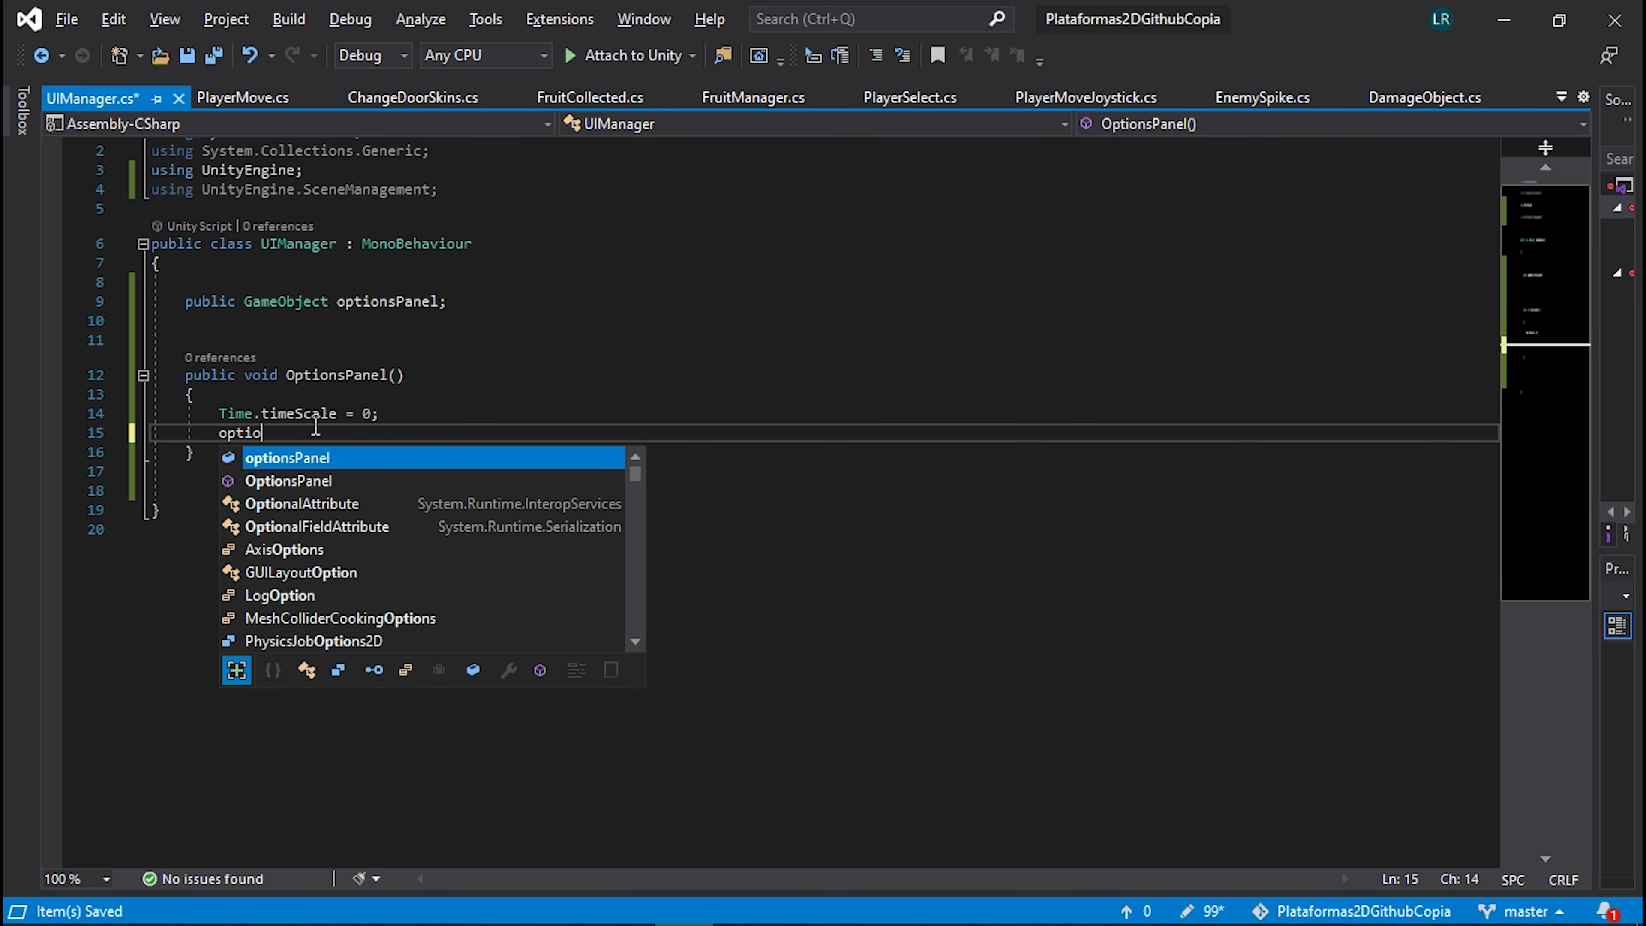
pyautogui.write('n')
pyautogui.press('Tab')
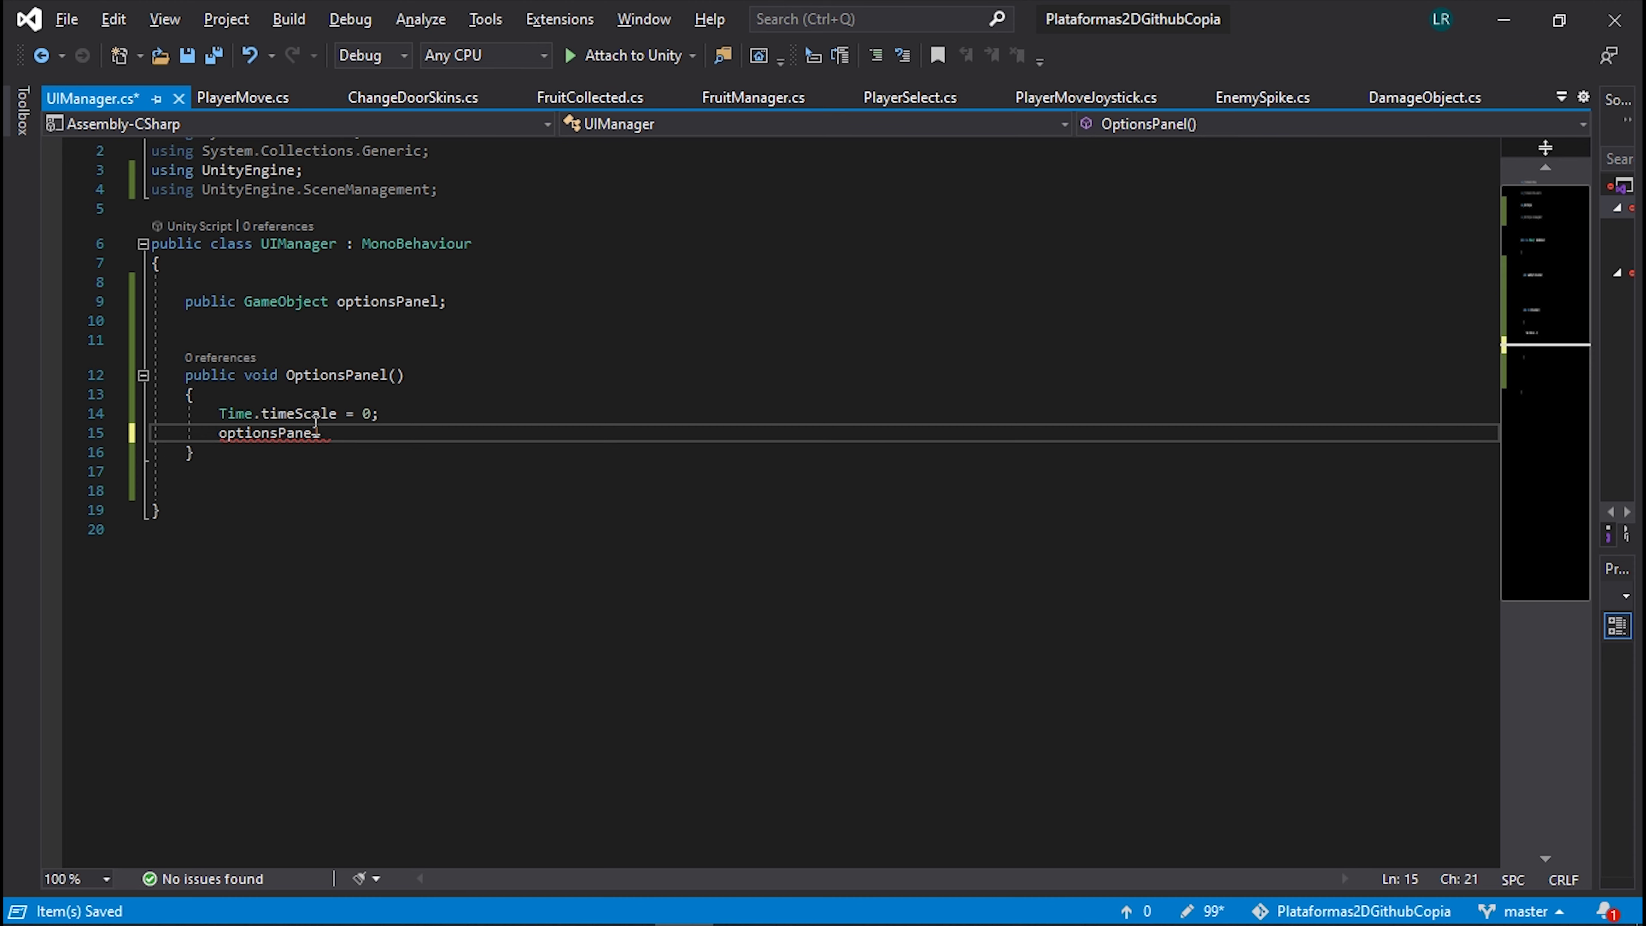
pyautogui.write('Set')
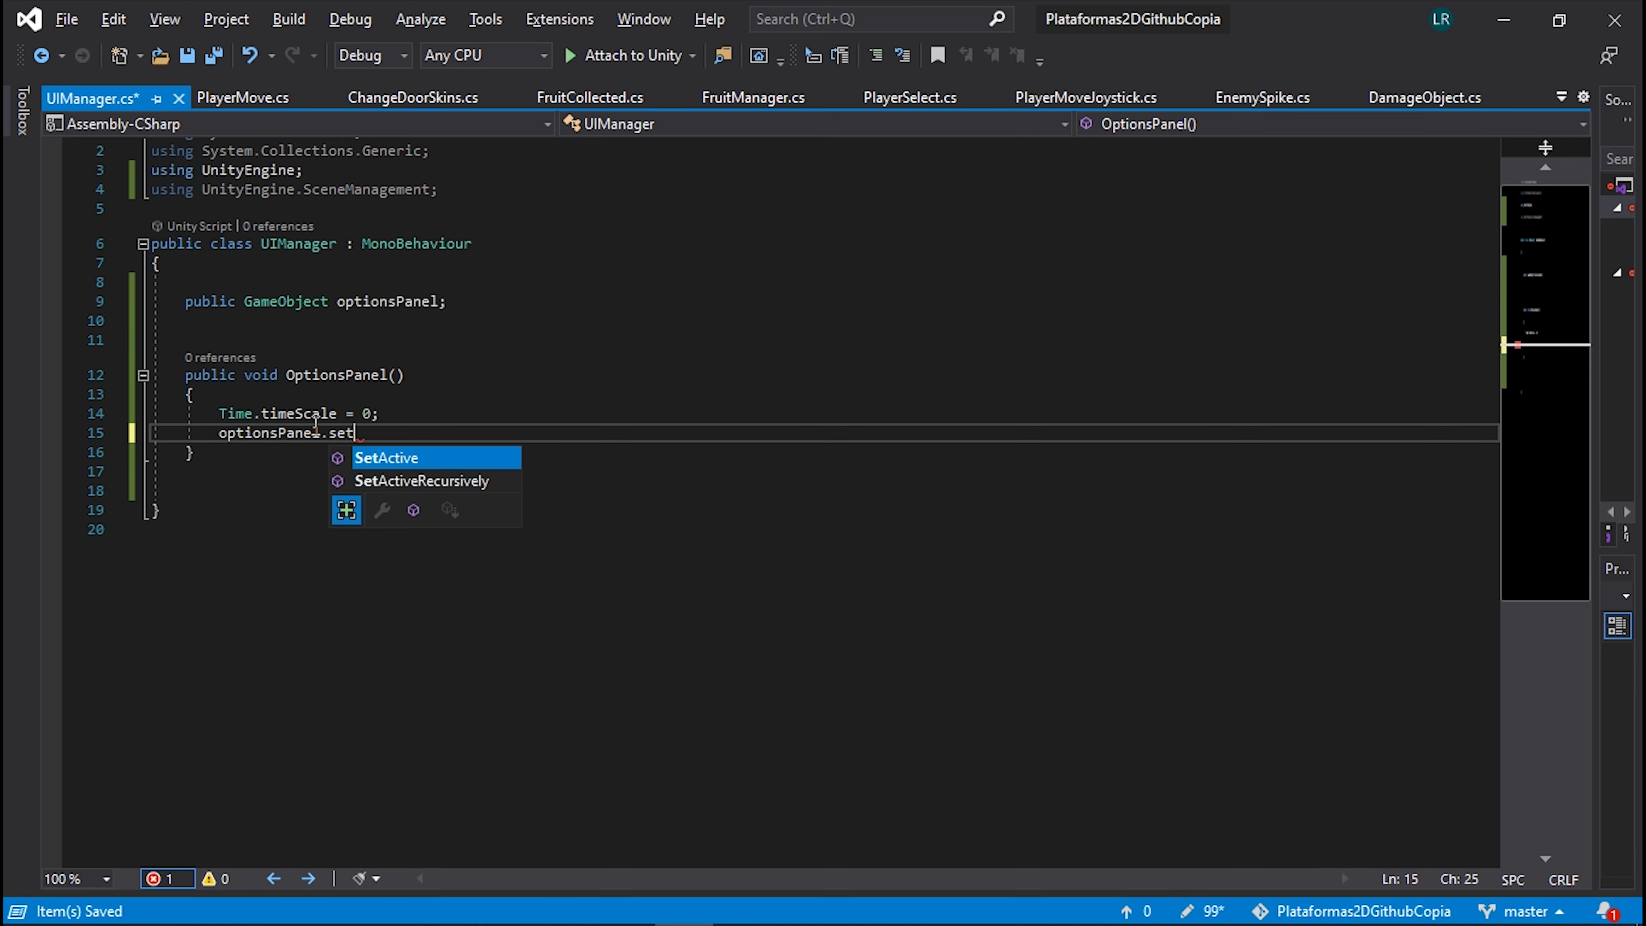
pyautogui.press('Tab')
pyautogui.write('()')
pyautogui.write('tActive(tr')
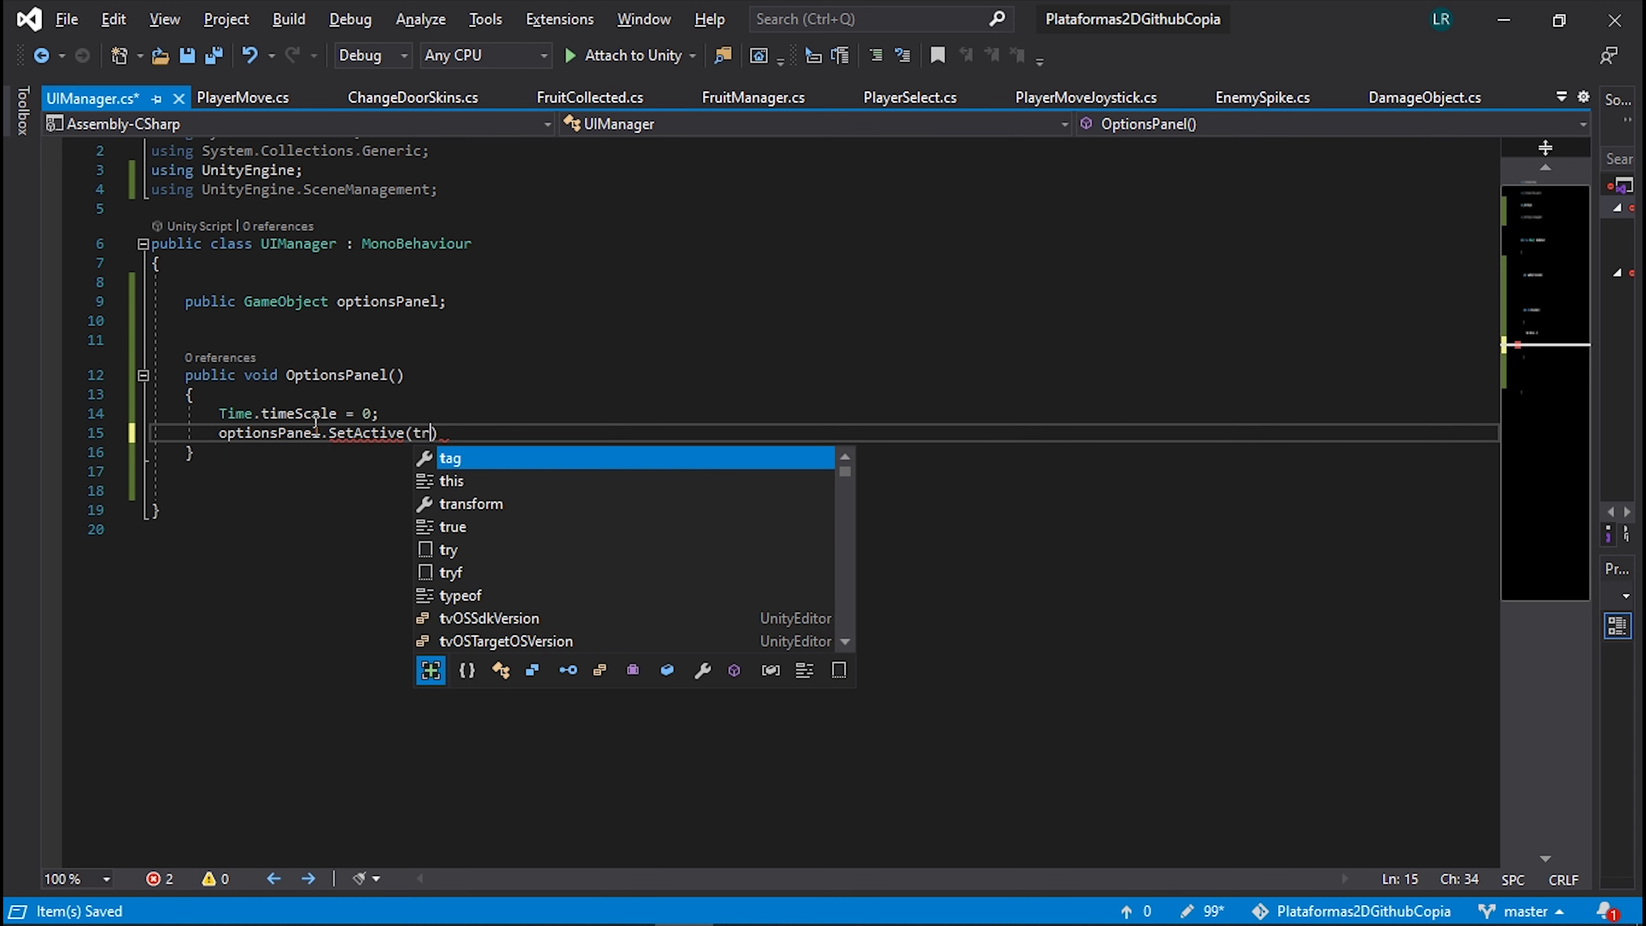
pyautogui.write('rue);')
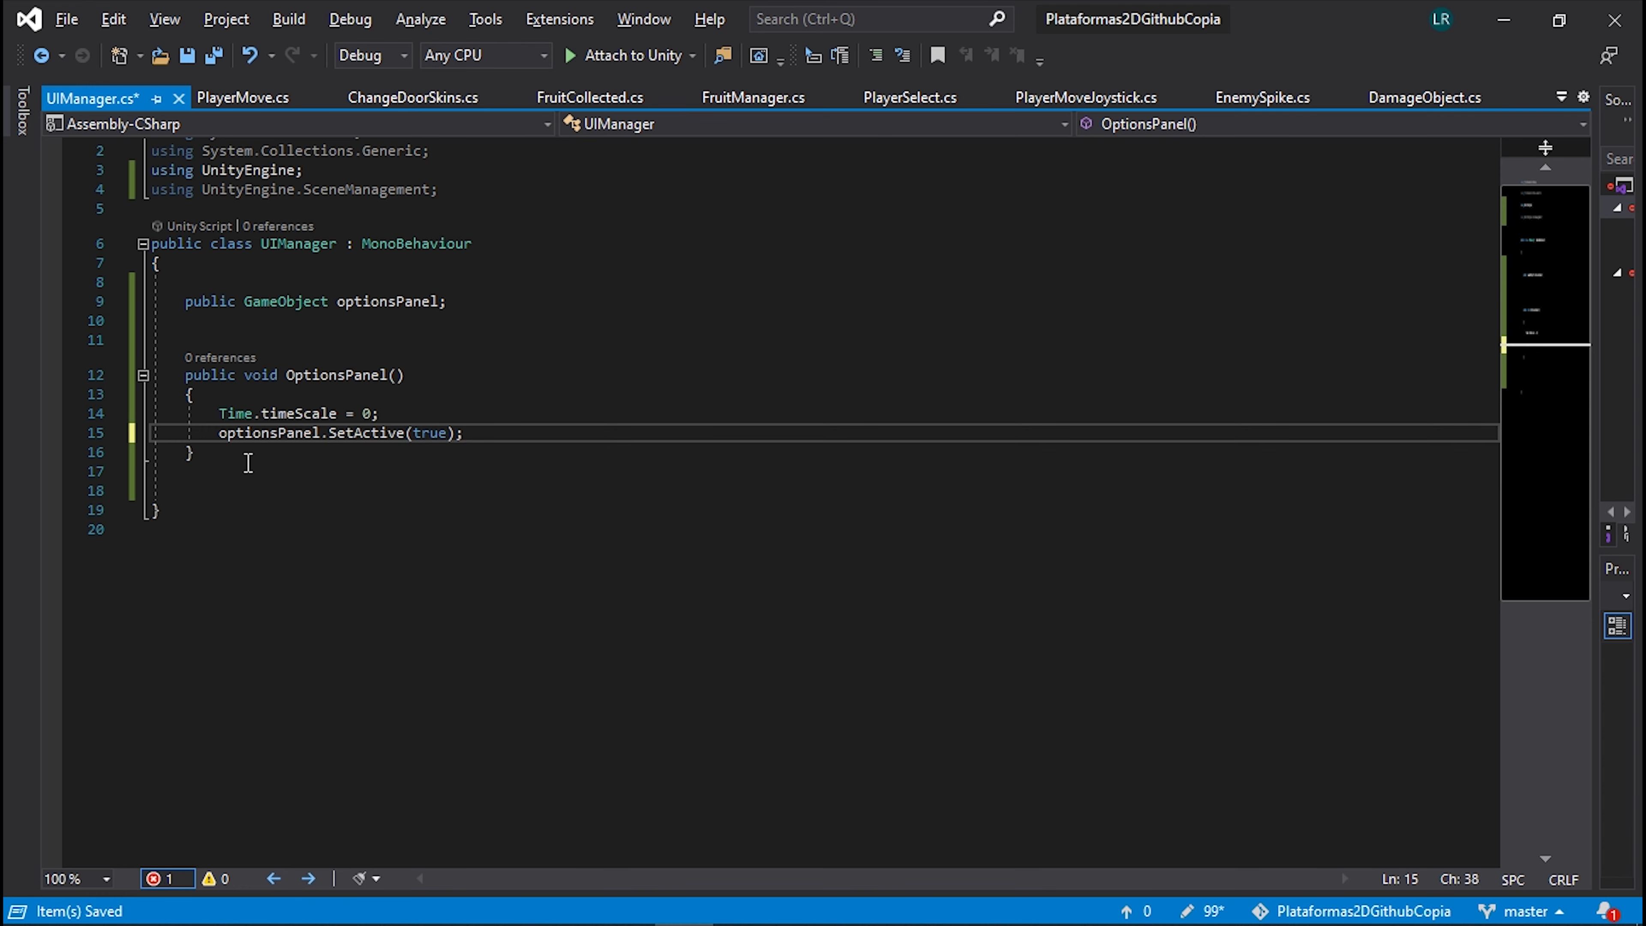
pyautogui.click(220, 455)
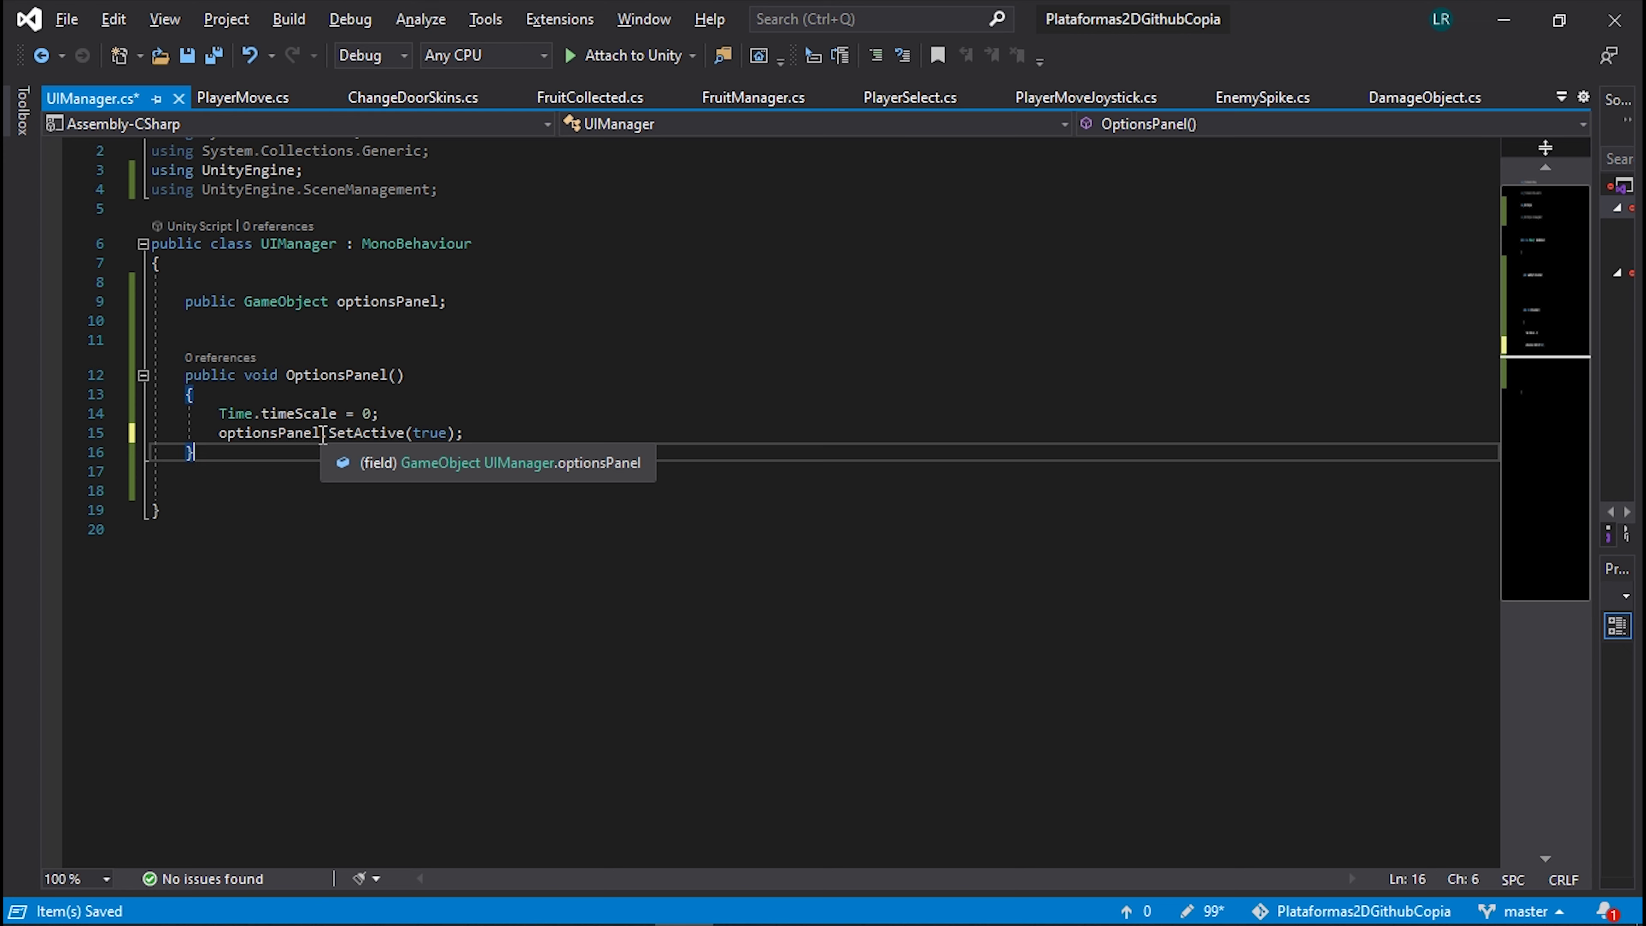
# - Start a new public void Return() method below OptionsPanel
pyautogui.press('Return')
pyautogui.press('Return')
pyautogui.write('public void ')
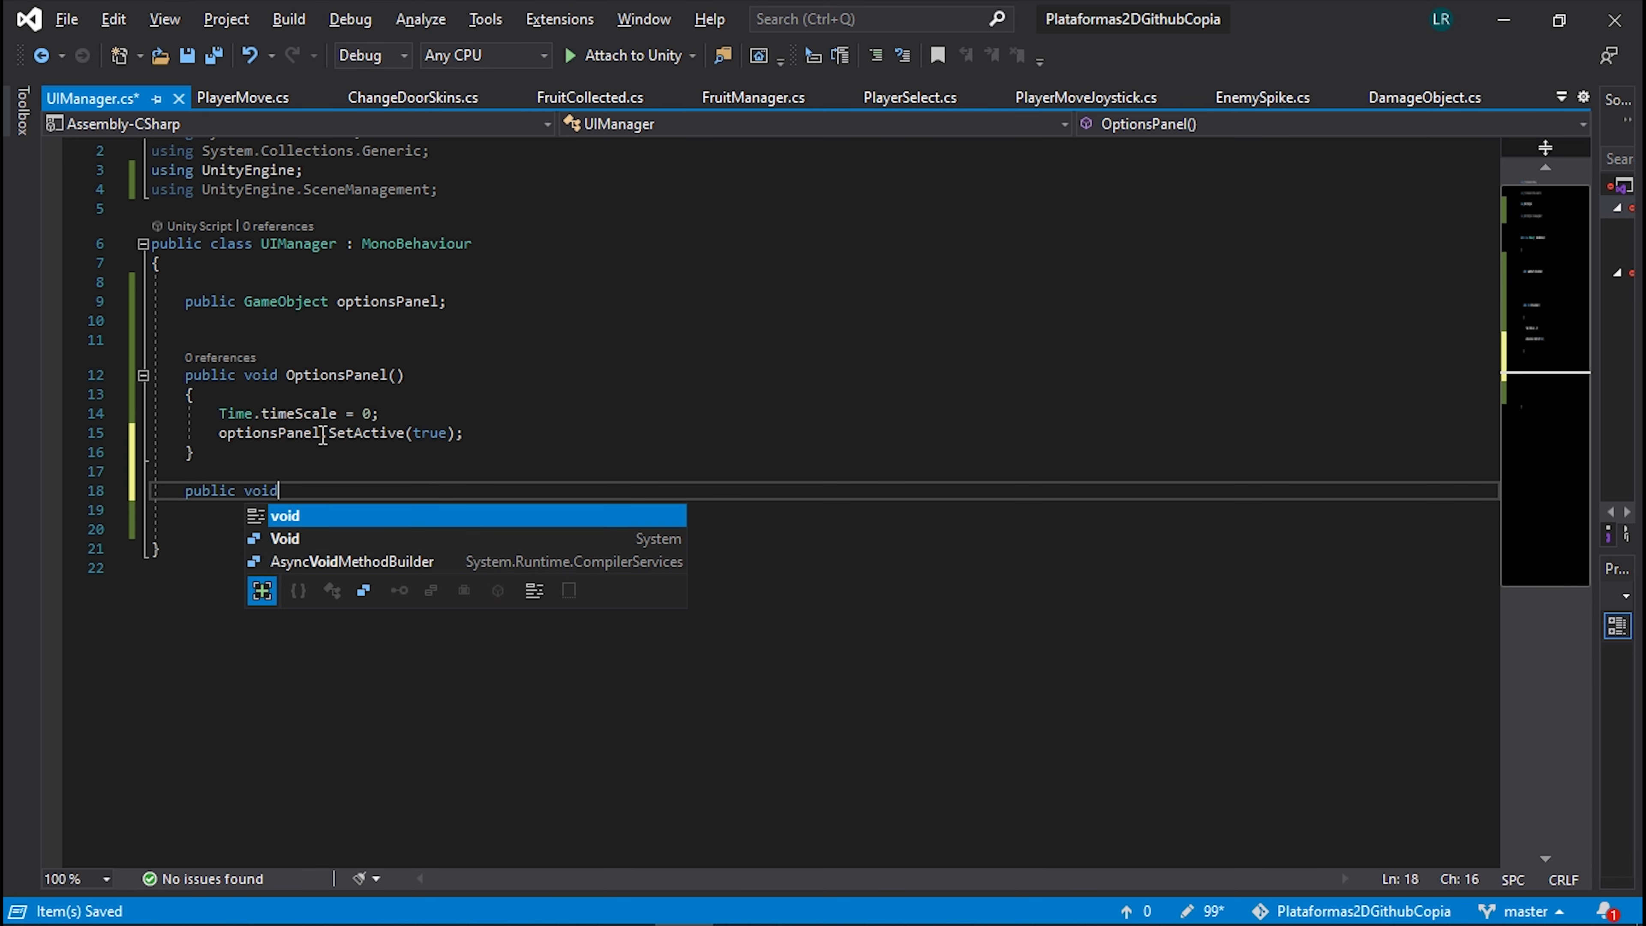
pyautogui.write('Return')
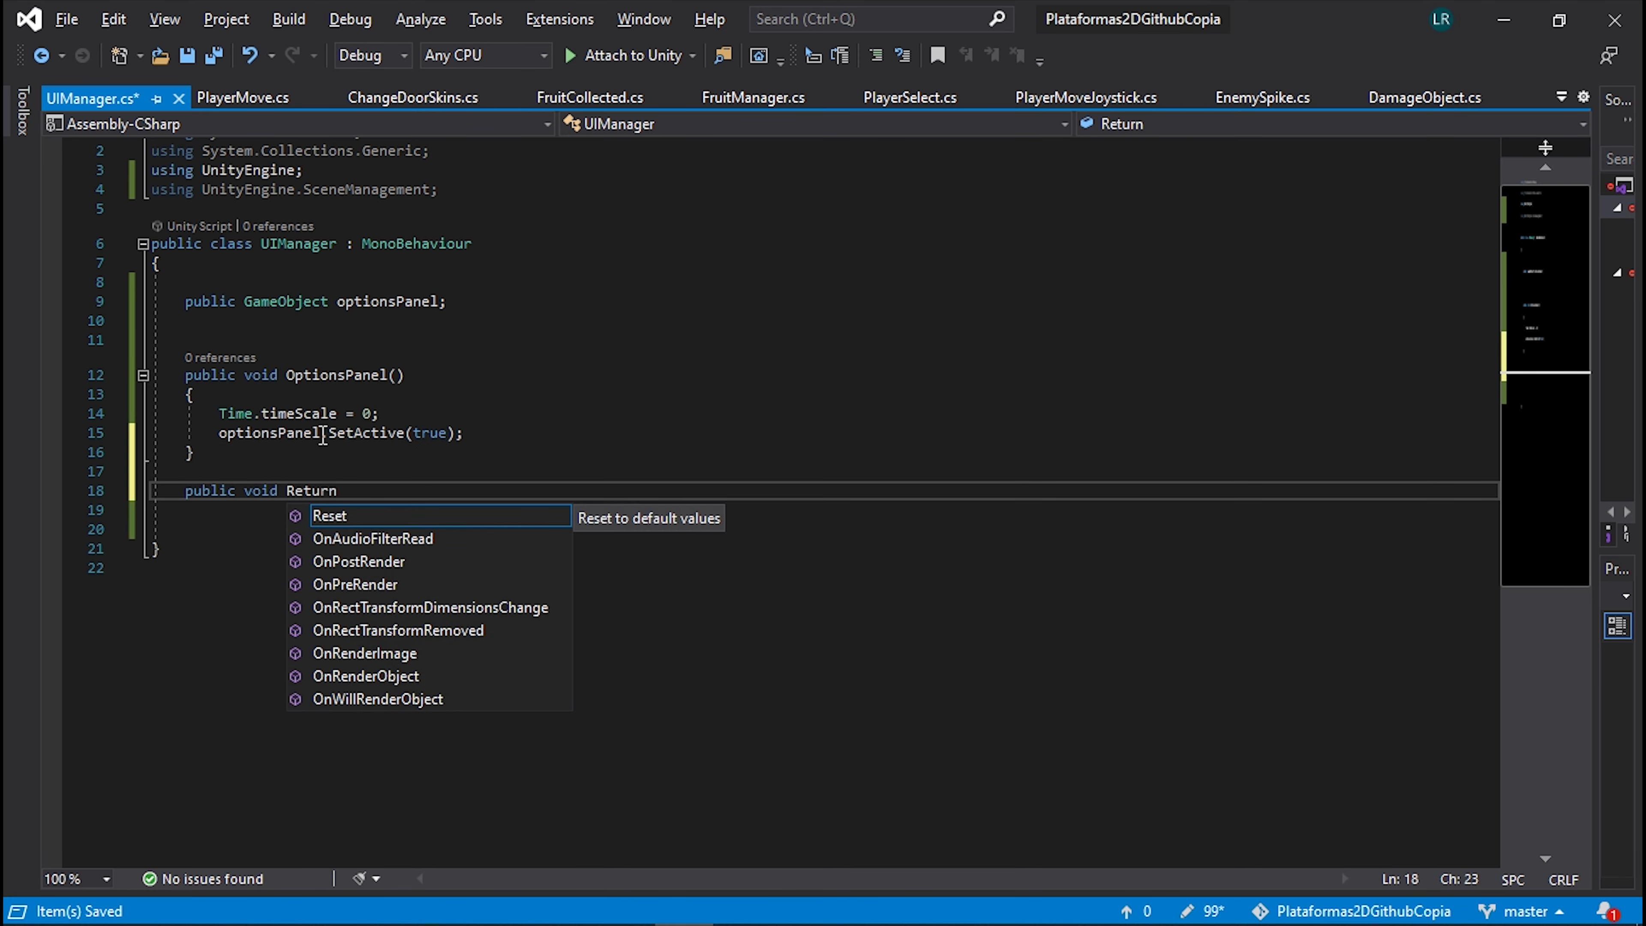
pyautogui.write('()')
pyautogui.press('Return')
pyautogui.write('{')
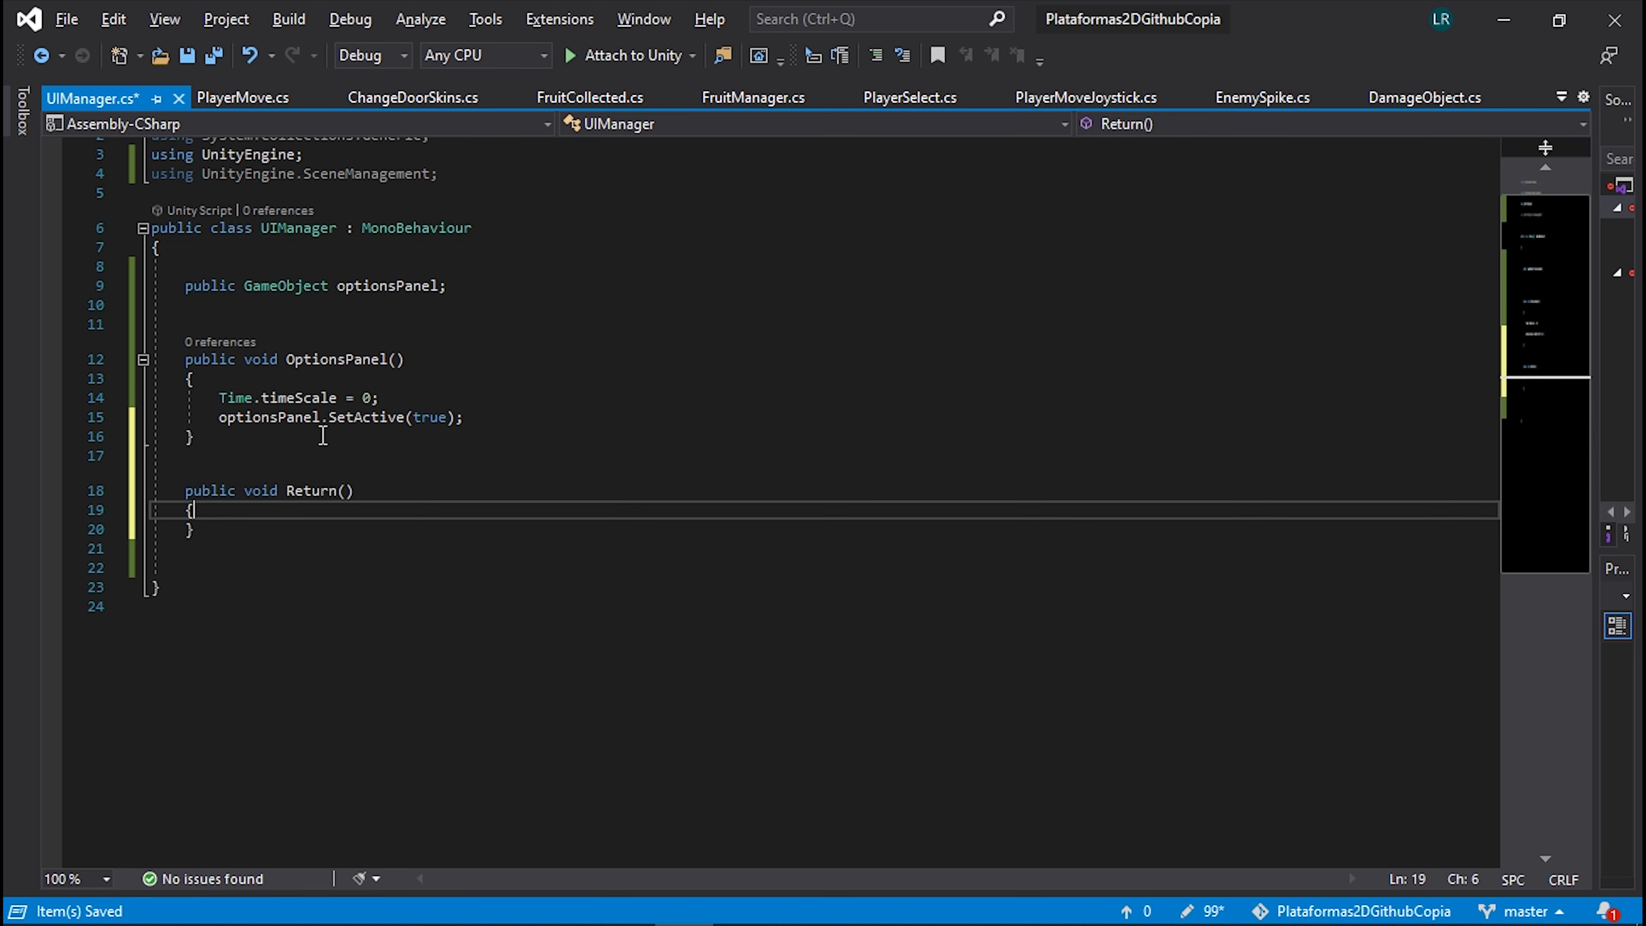
pyautogui.press('Return')
# - Copy OptionsPanel's two statements into Return, changing timeScale to 1 and true to false
pyautogui.moveTo(464, 417); pyautogui.dragTo(155, 402)
pyautogui.hotkey('ctrl', 'c')
pyautogui.click(252, 529)
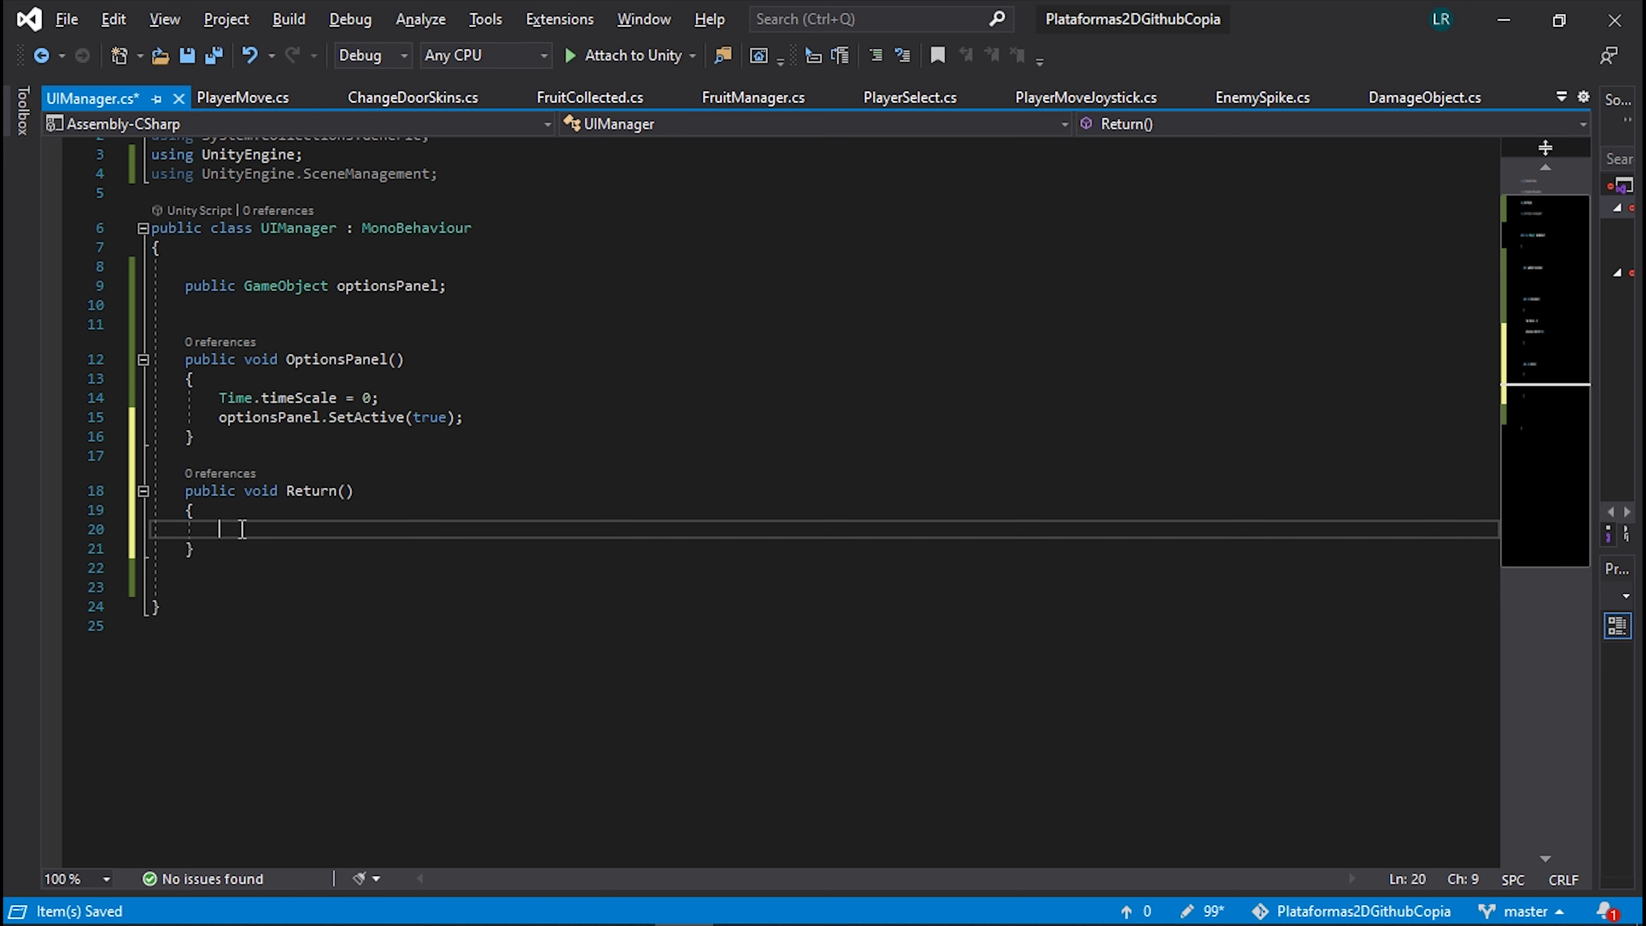
pyautogui.hotkey('ctrl', 'v')
pyautogui.click(361, 531)
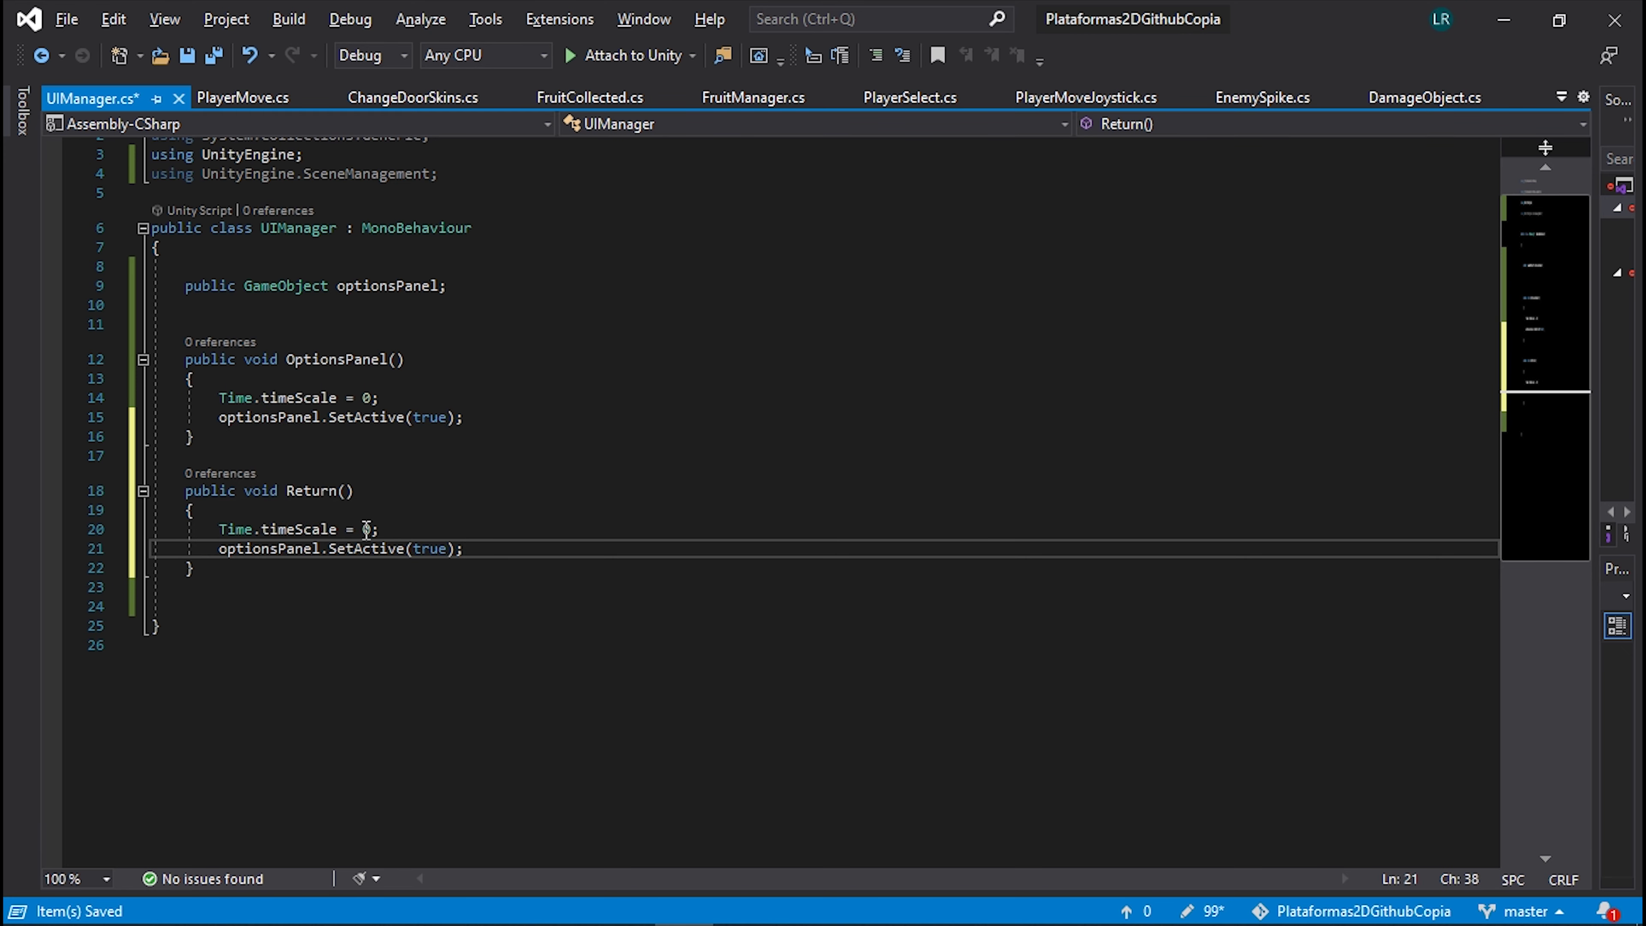
pyautogui.write('1')
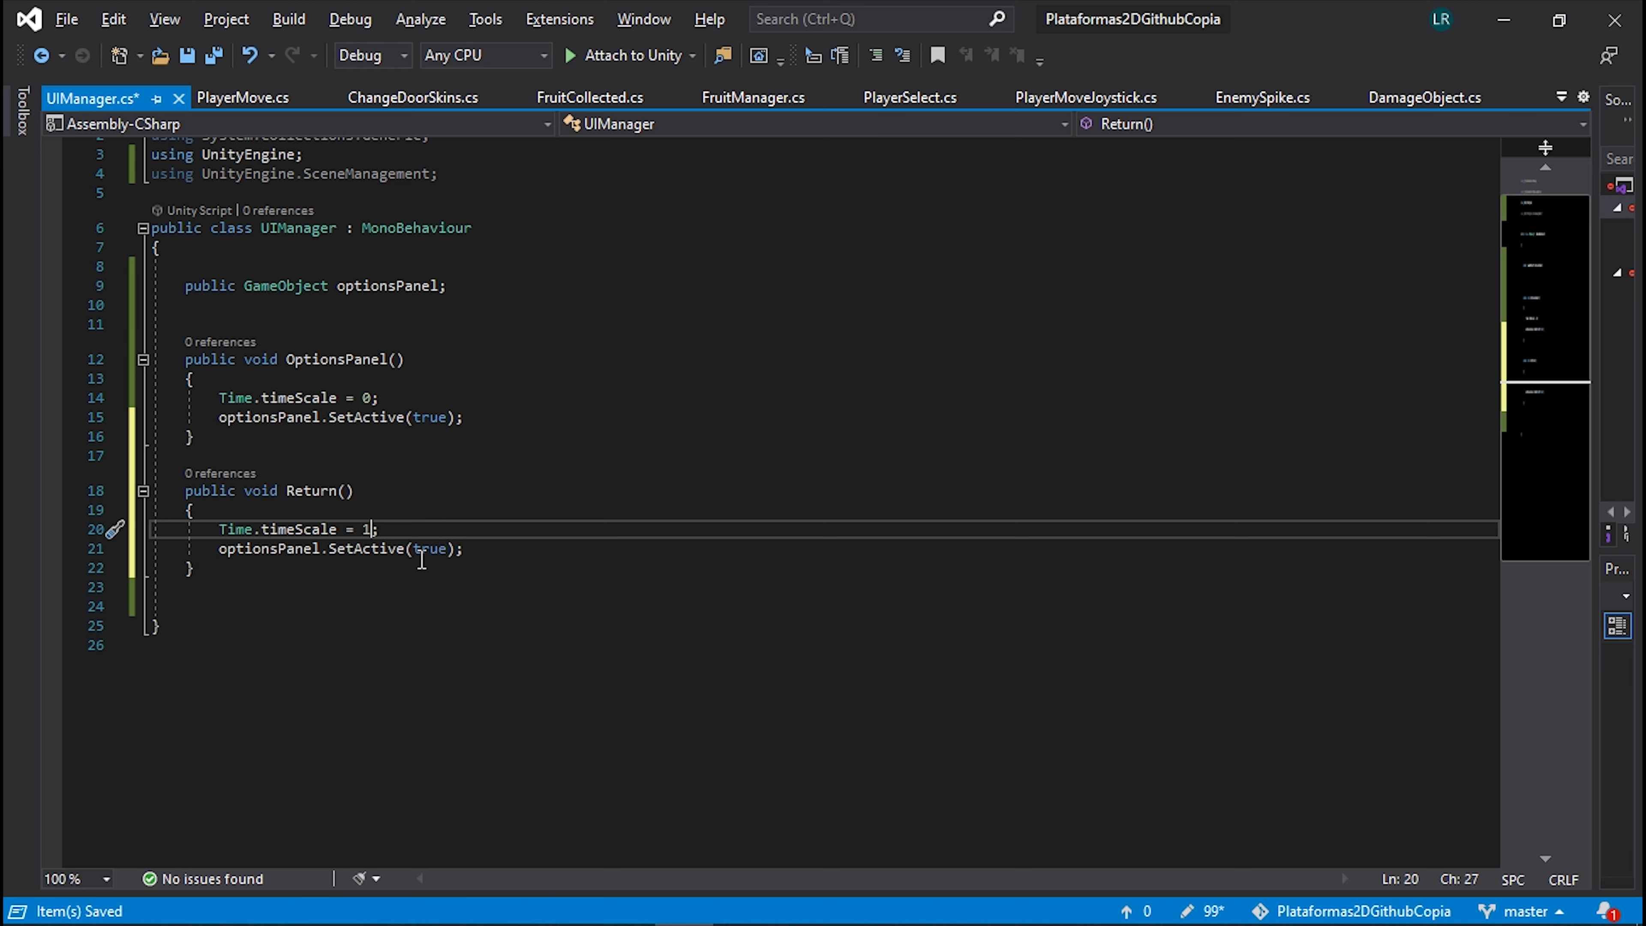
pyautogui.doubleClick(433, 550)
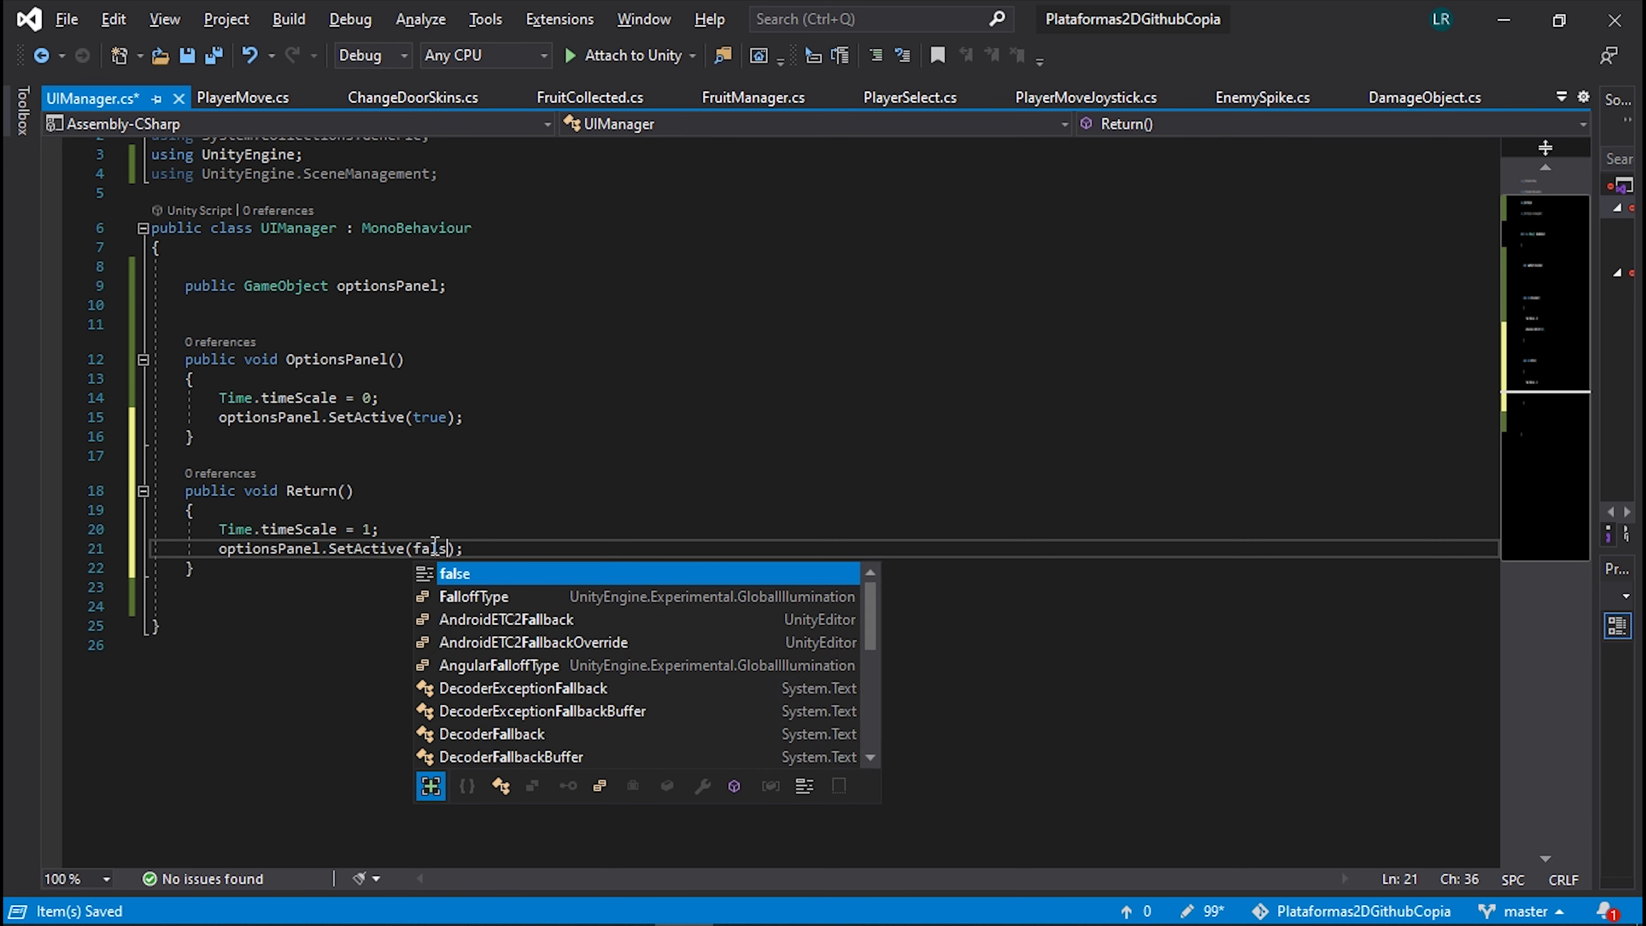
pyautogui.write('false')
pyautogui.click(457, 514)
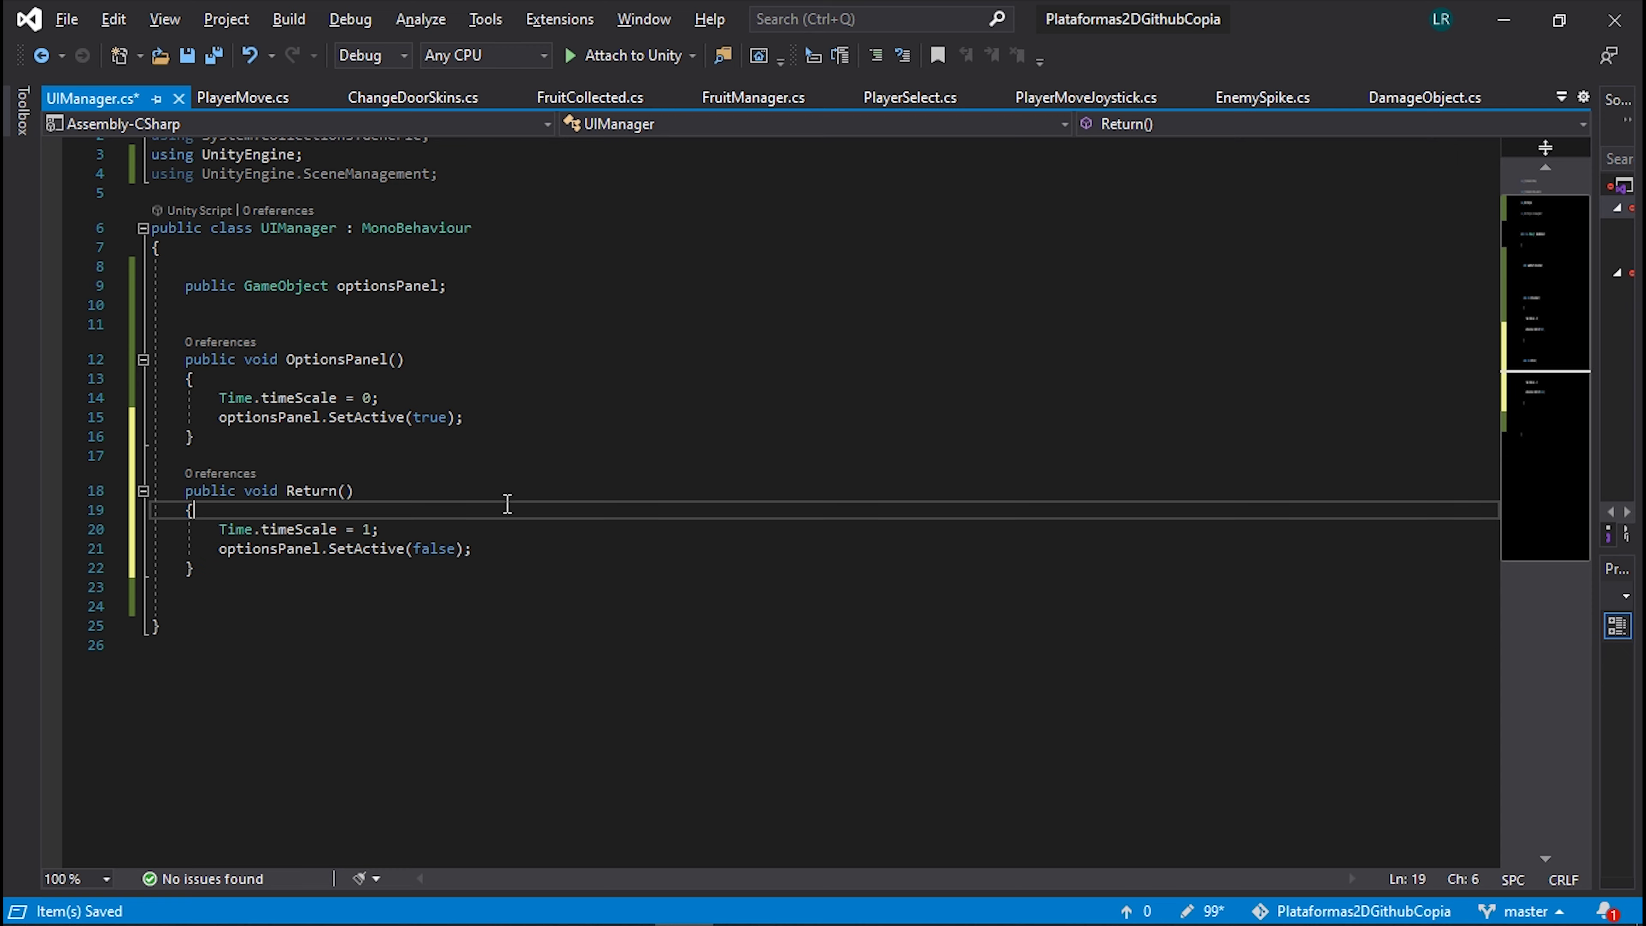
# - Activate the PanelOptions object in Unity to reveal the pause menu, then return to Visual Studio
pyautogui.hotkey('alt', 'Tab')
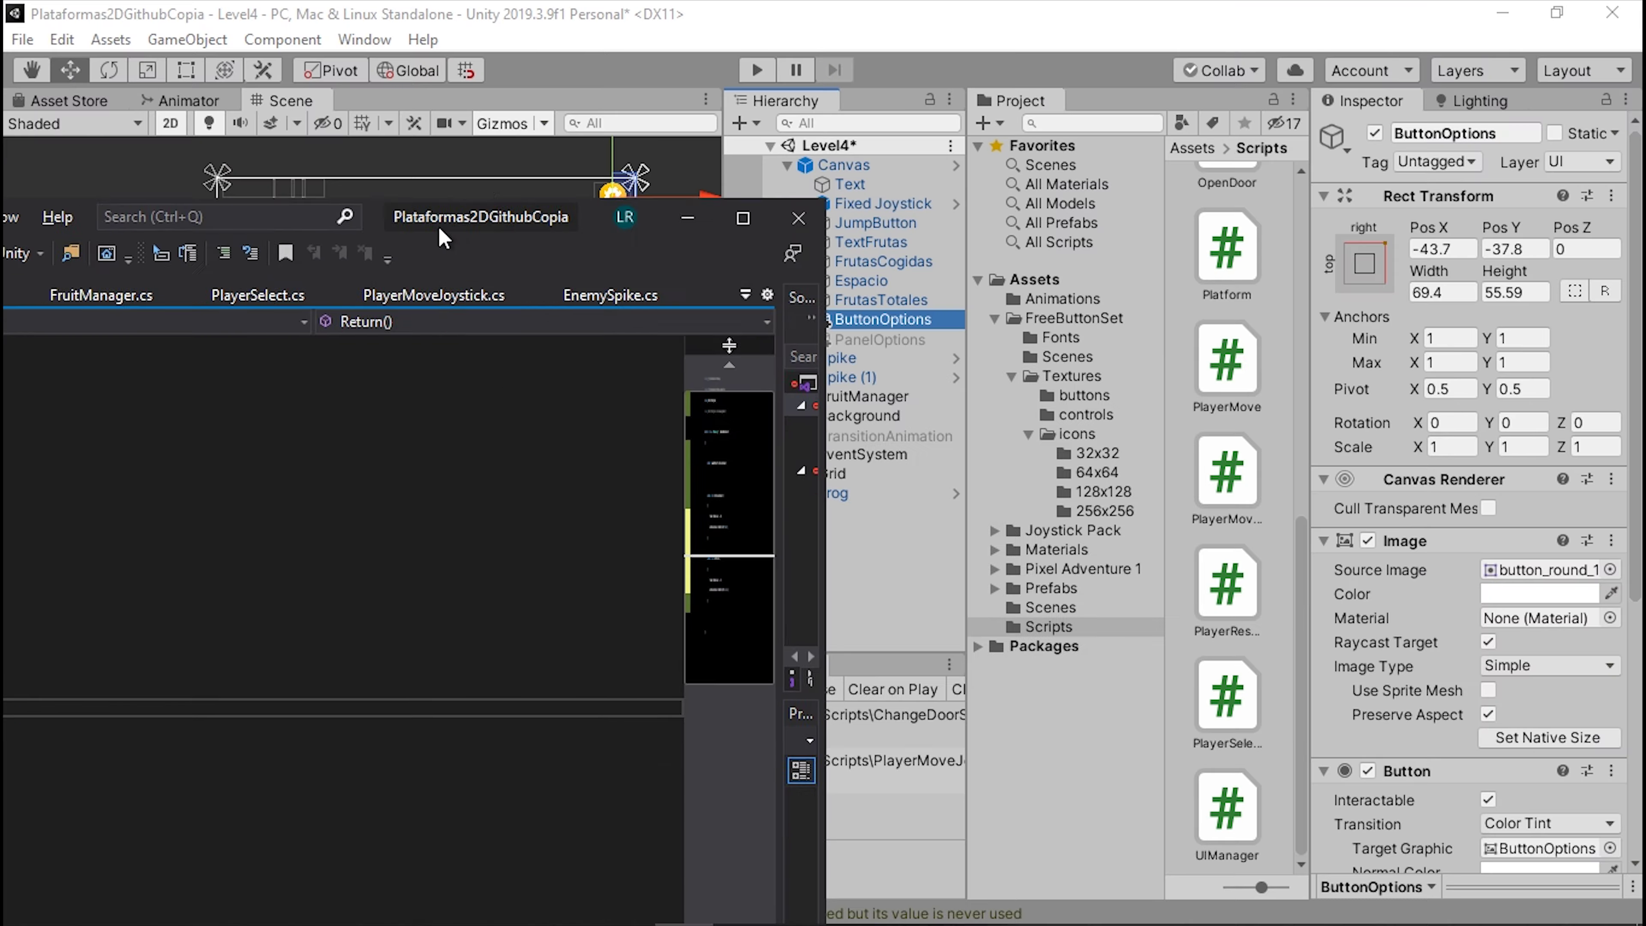
pyautogui.click(880, 339)
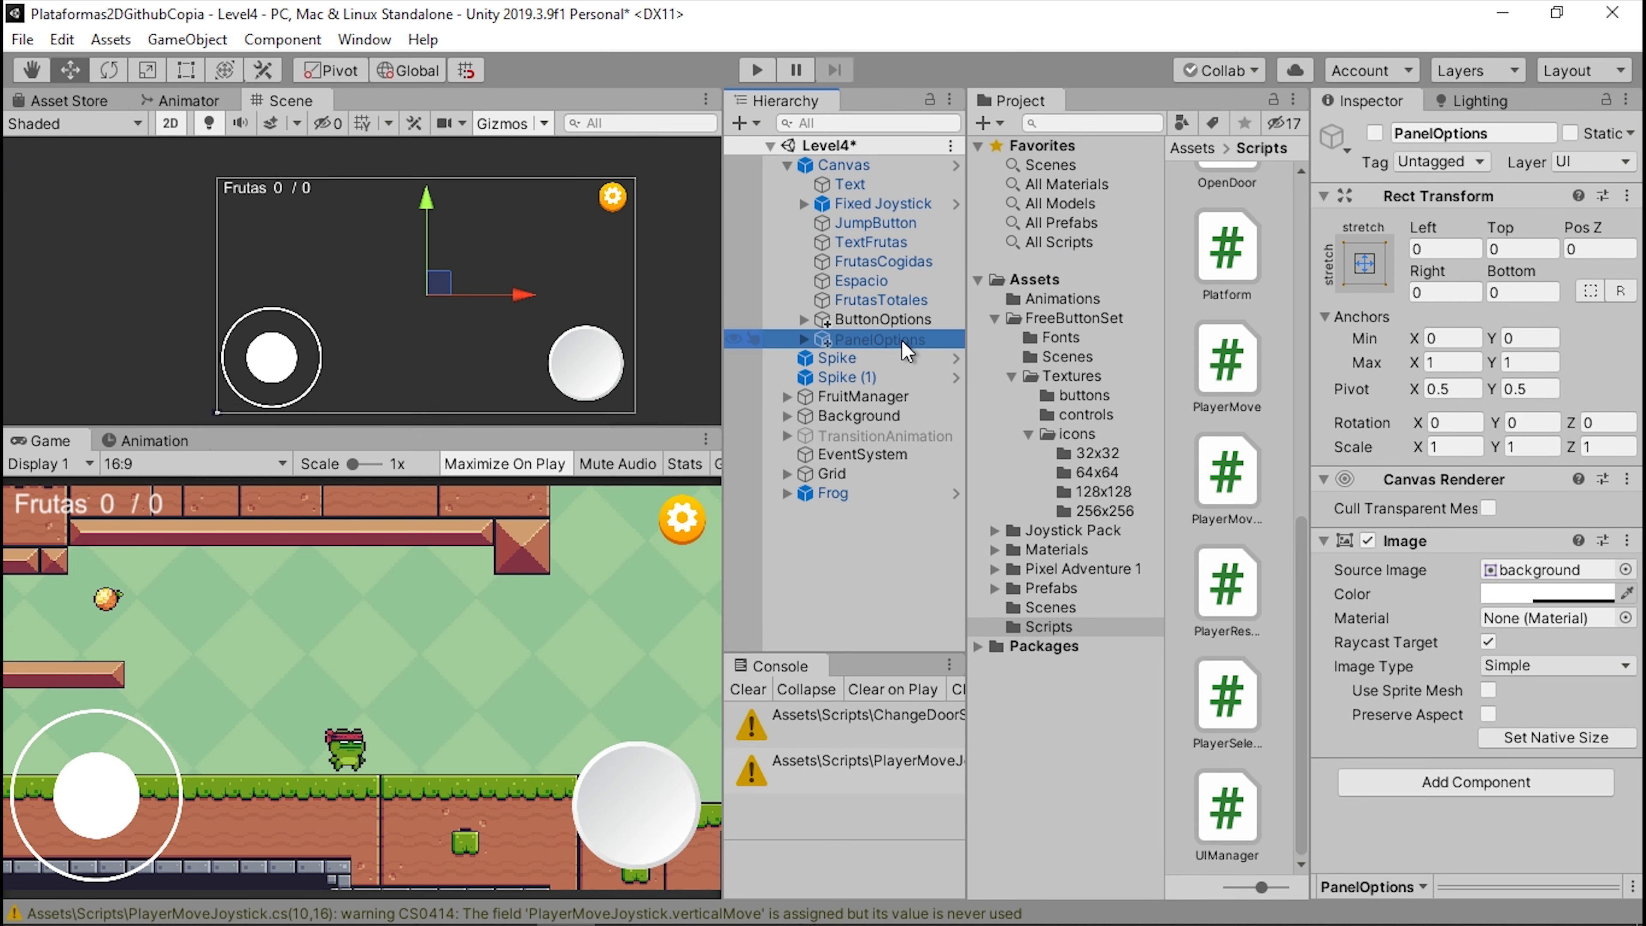
pyautogui.click(1375, 132)
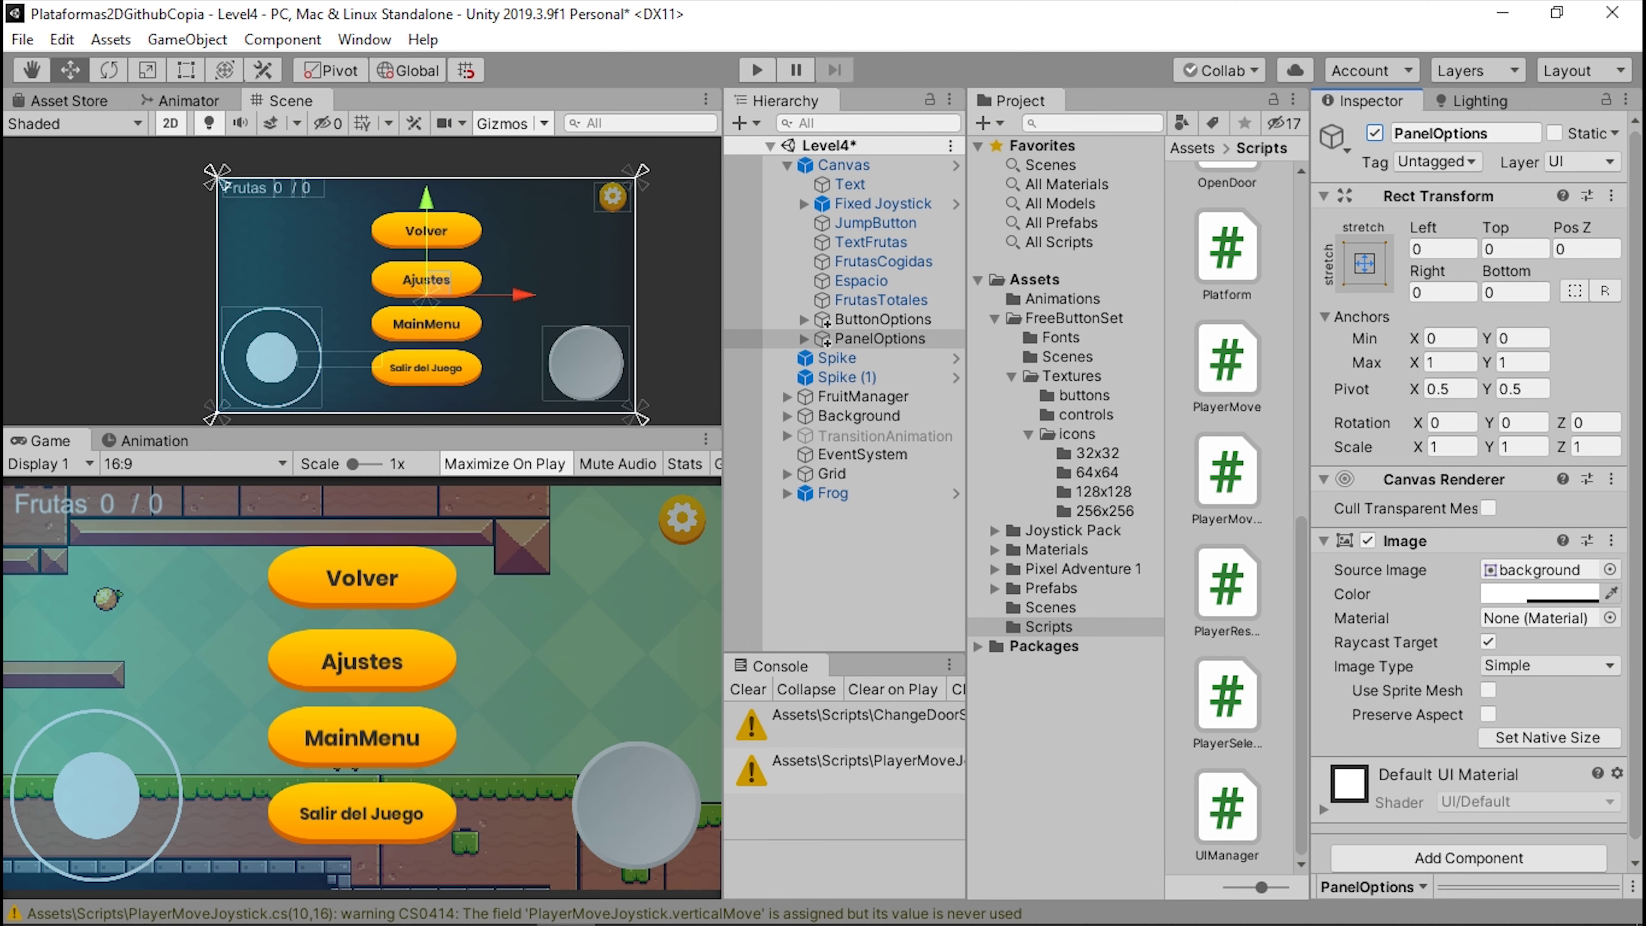
pyautogui.hotkey('alt', 'Tab')
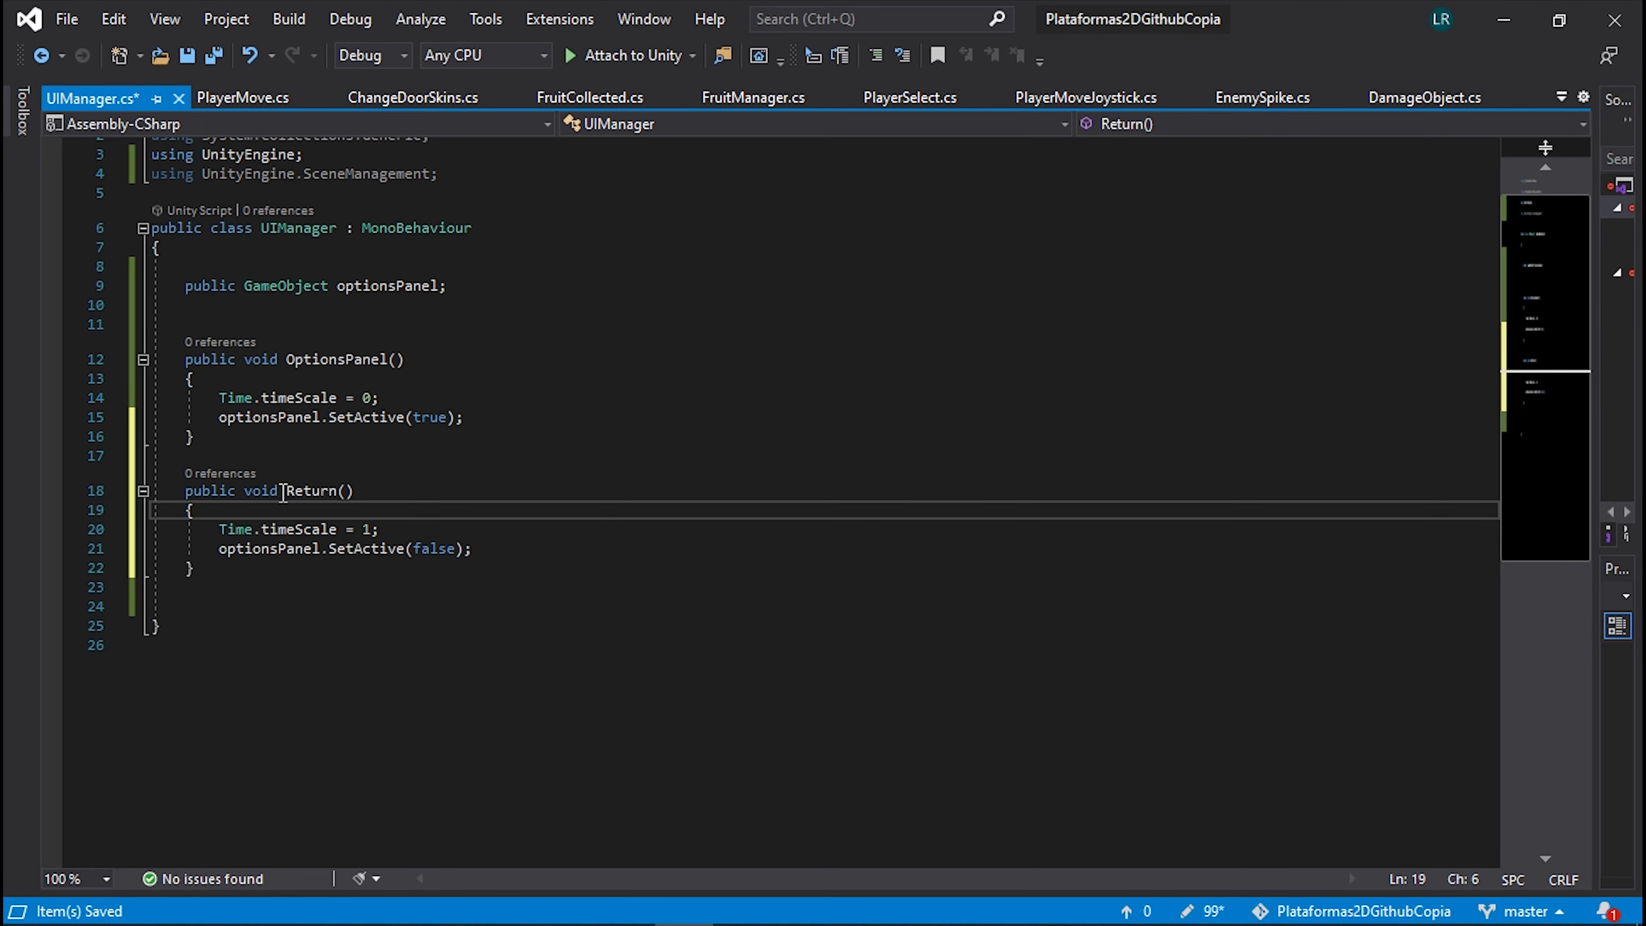
# - Add a public AnotherOptions() method below Return containing //Sound and //Graphics comments
pyautogui.moveTo(218, 417); pyautogui.dragTo(464, 418)
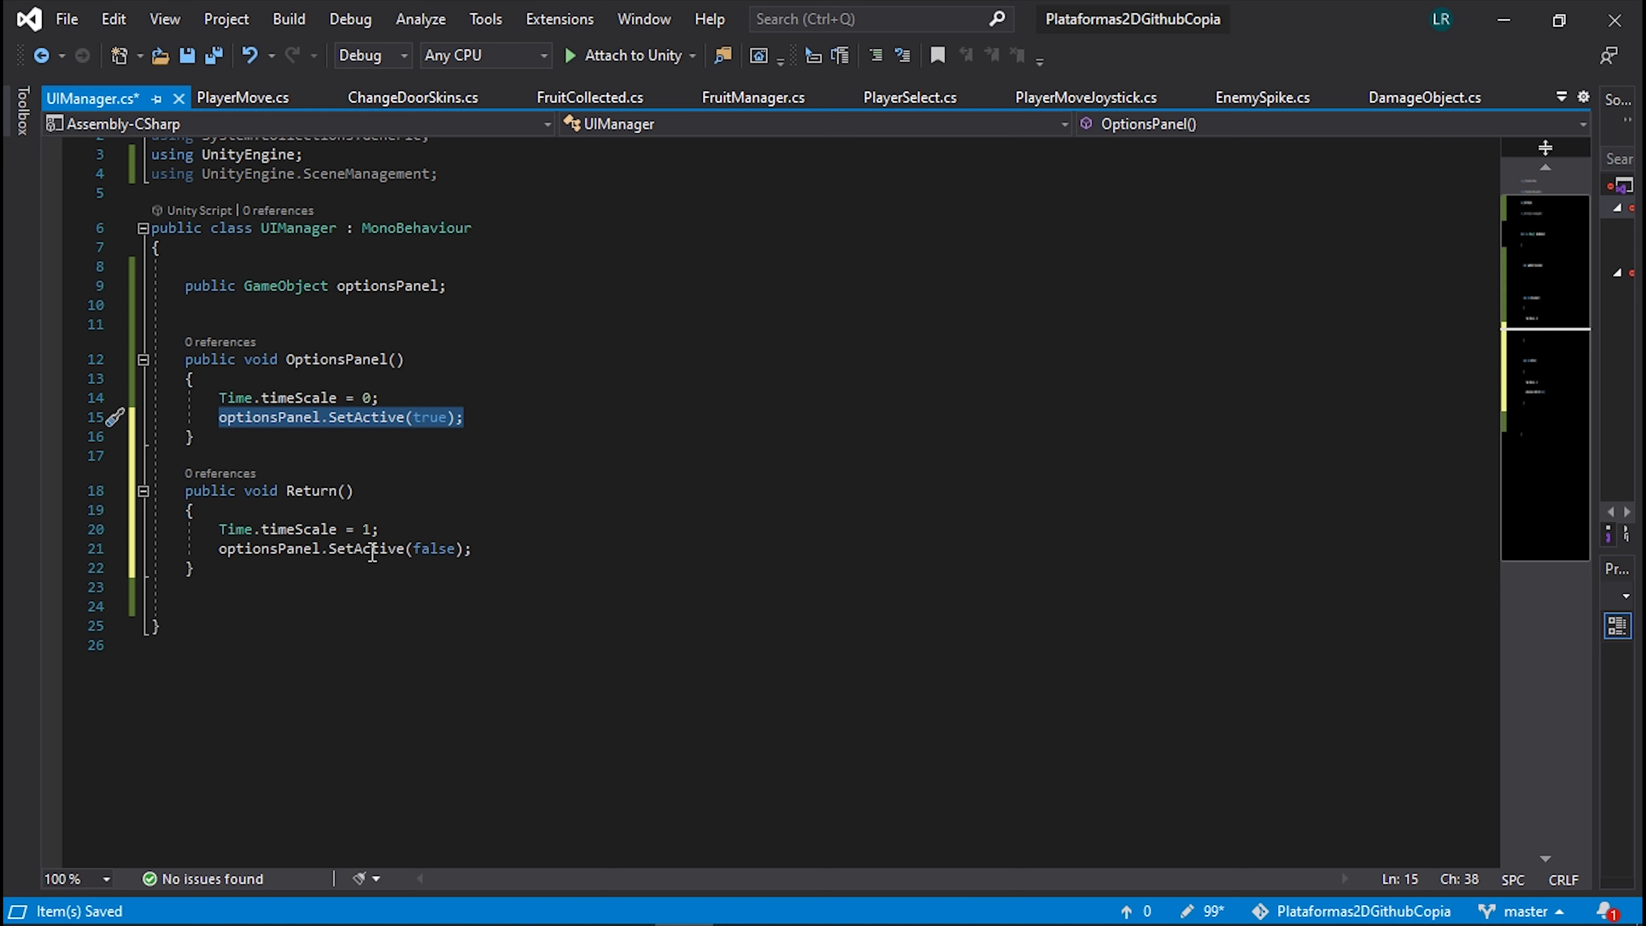
pyautogui.click(272, 603)
pyautogui.press('Return')
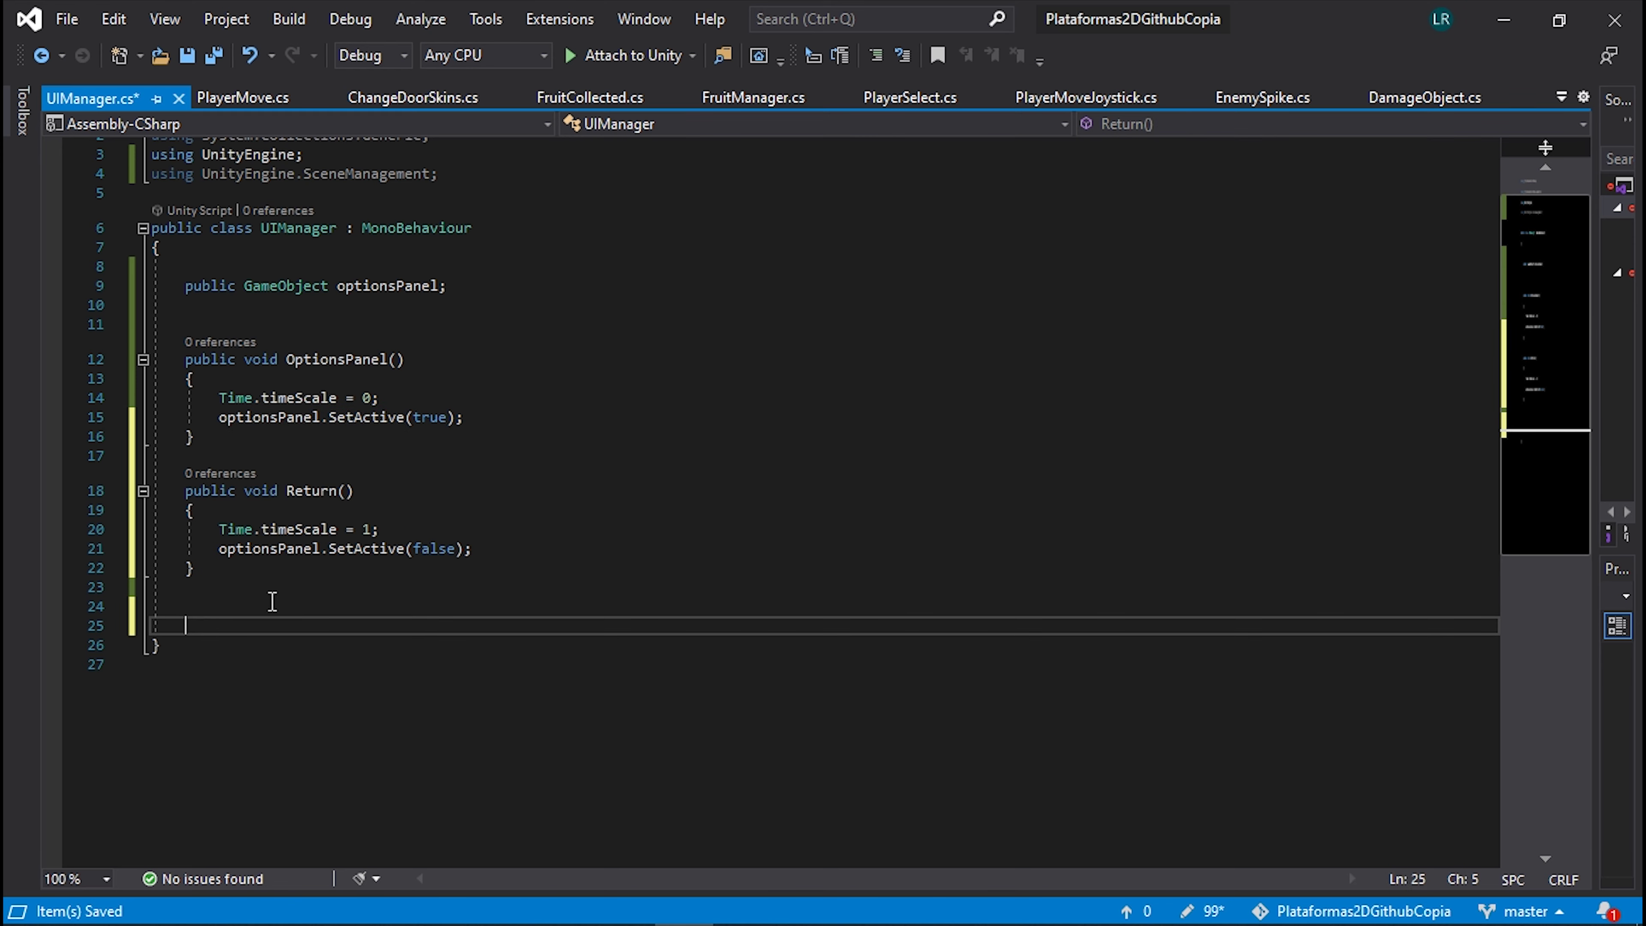
pyautogui.press('Up')
pyautogui.write('public ')
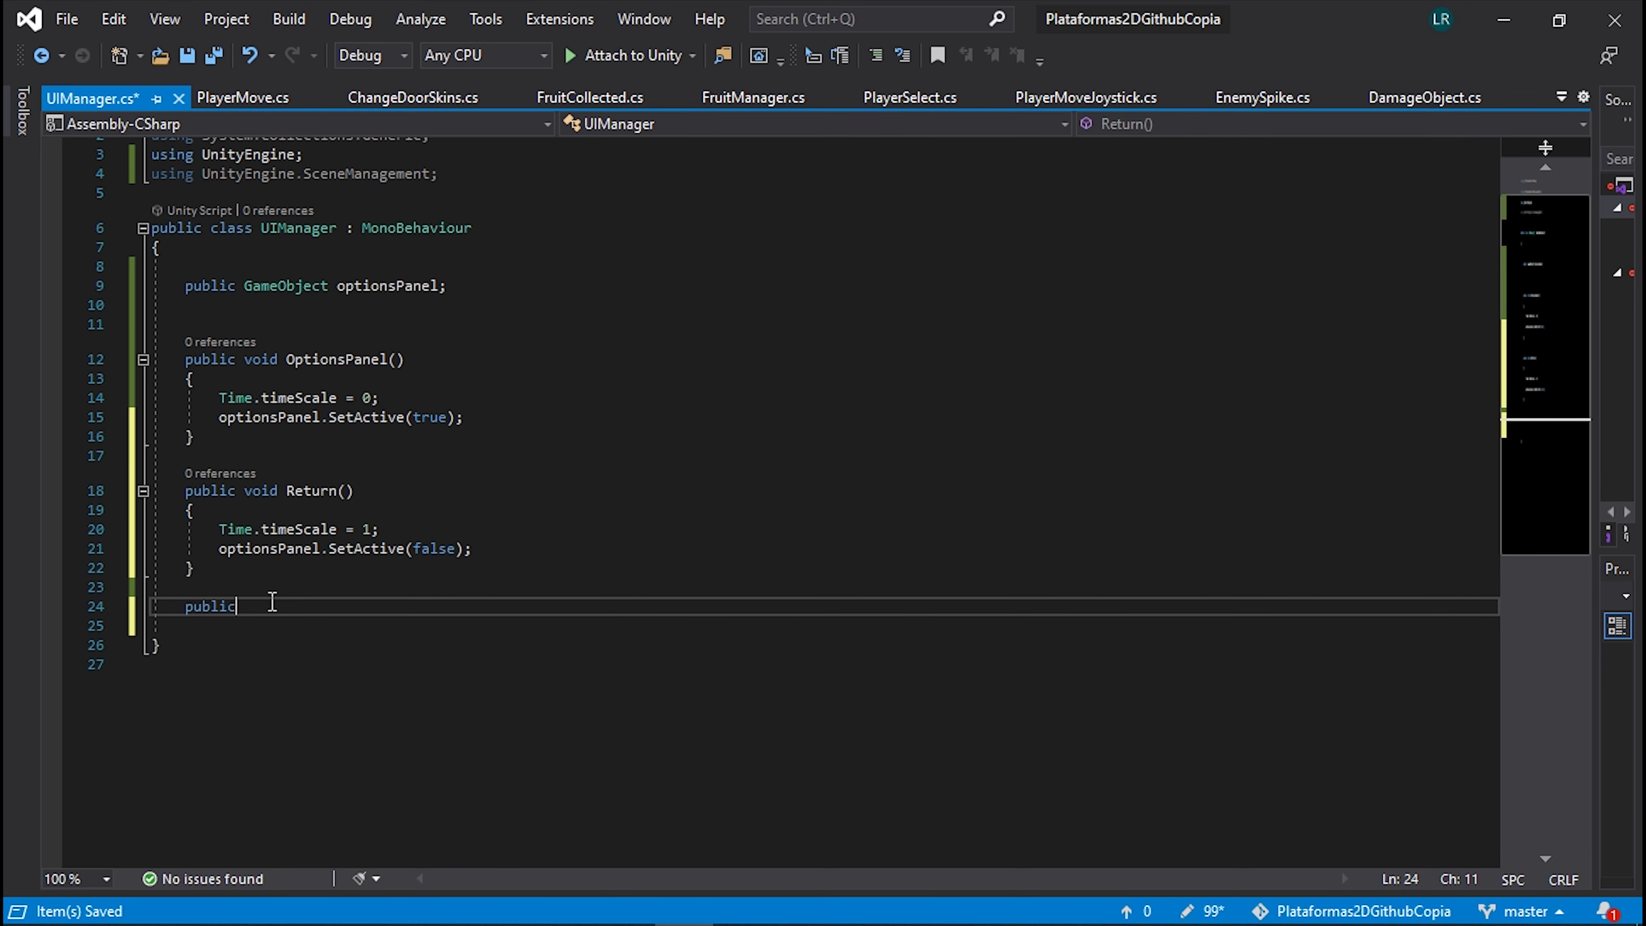
pyautogui.write('void Anot')
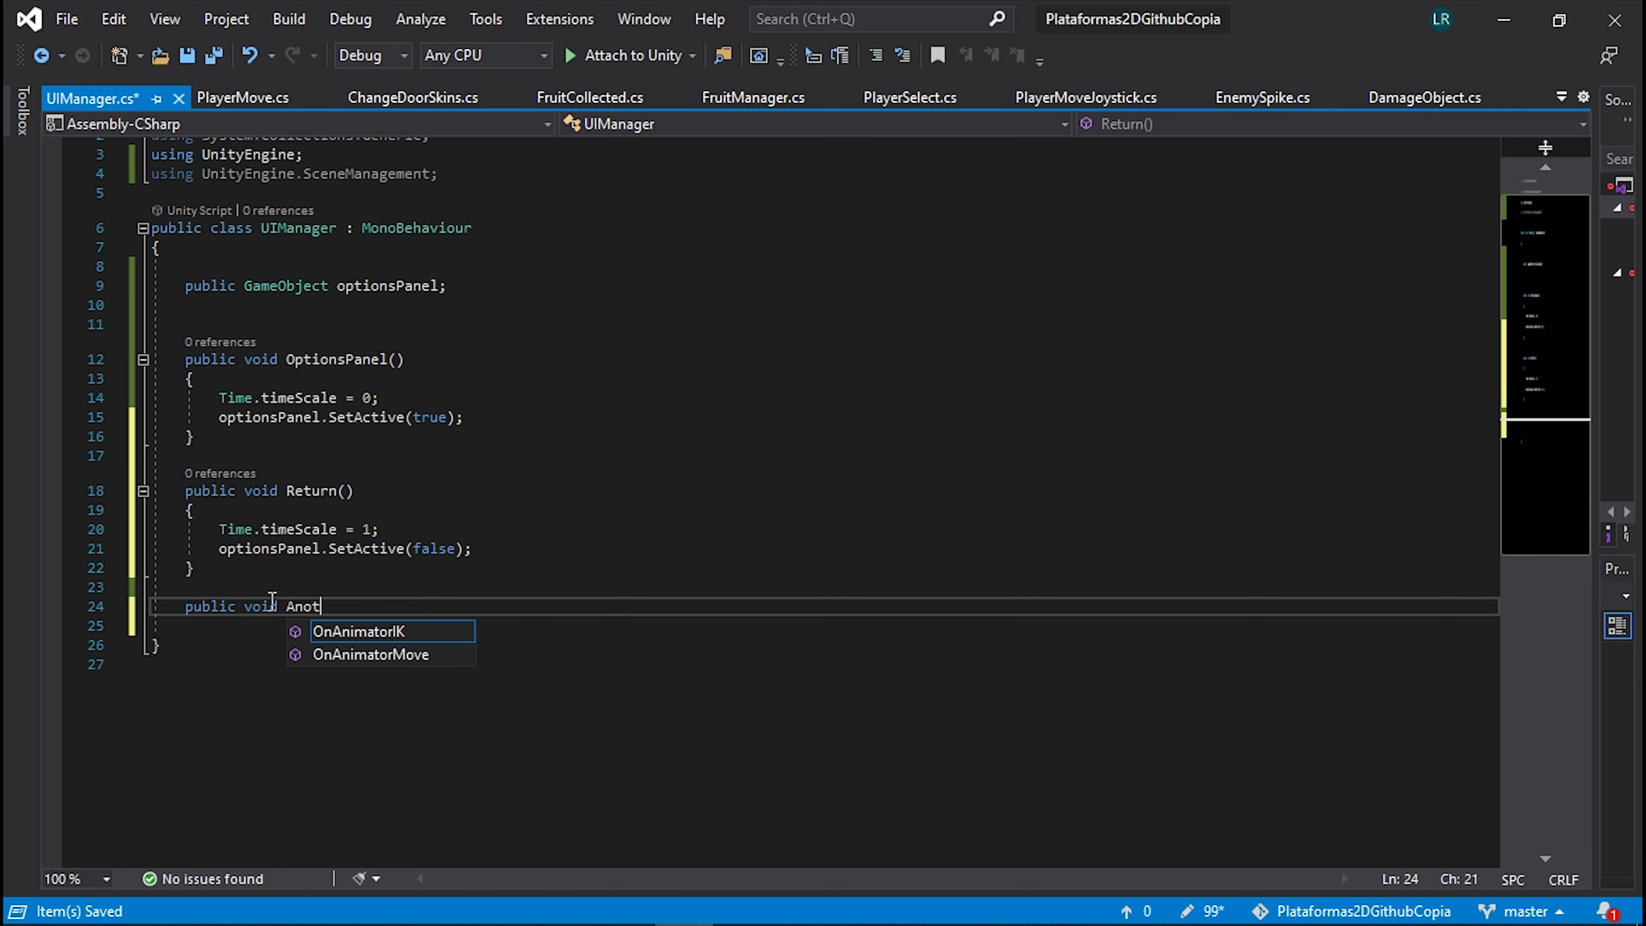
pyautogui.write('her')
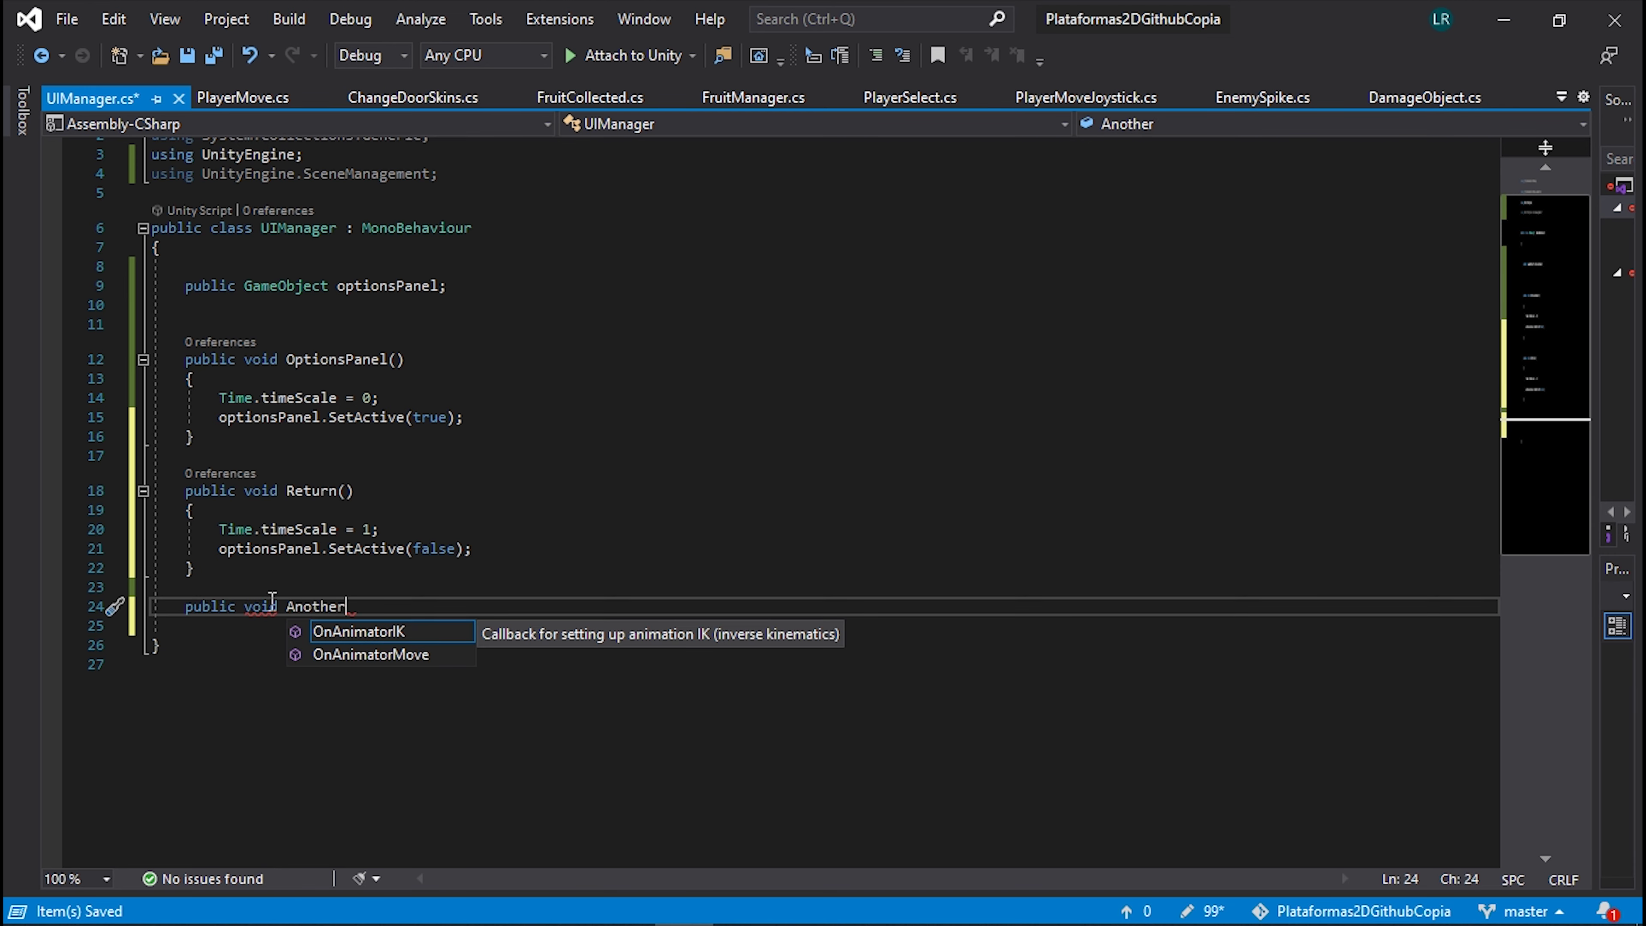
pyautogui.write('Options()')
pyautogui.press('Return')
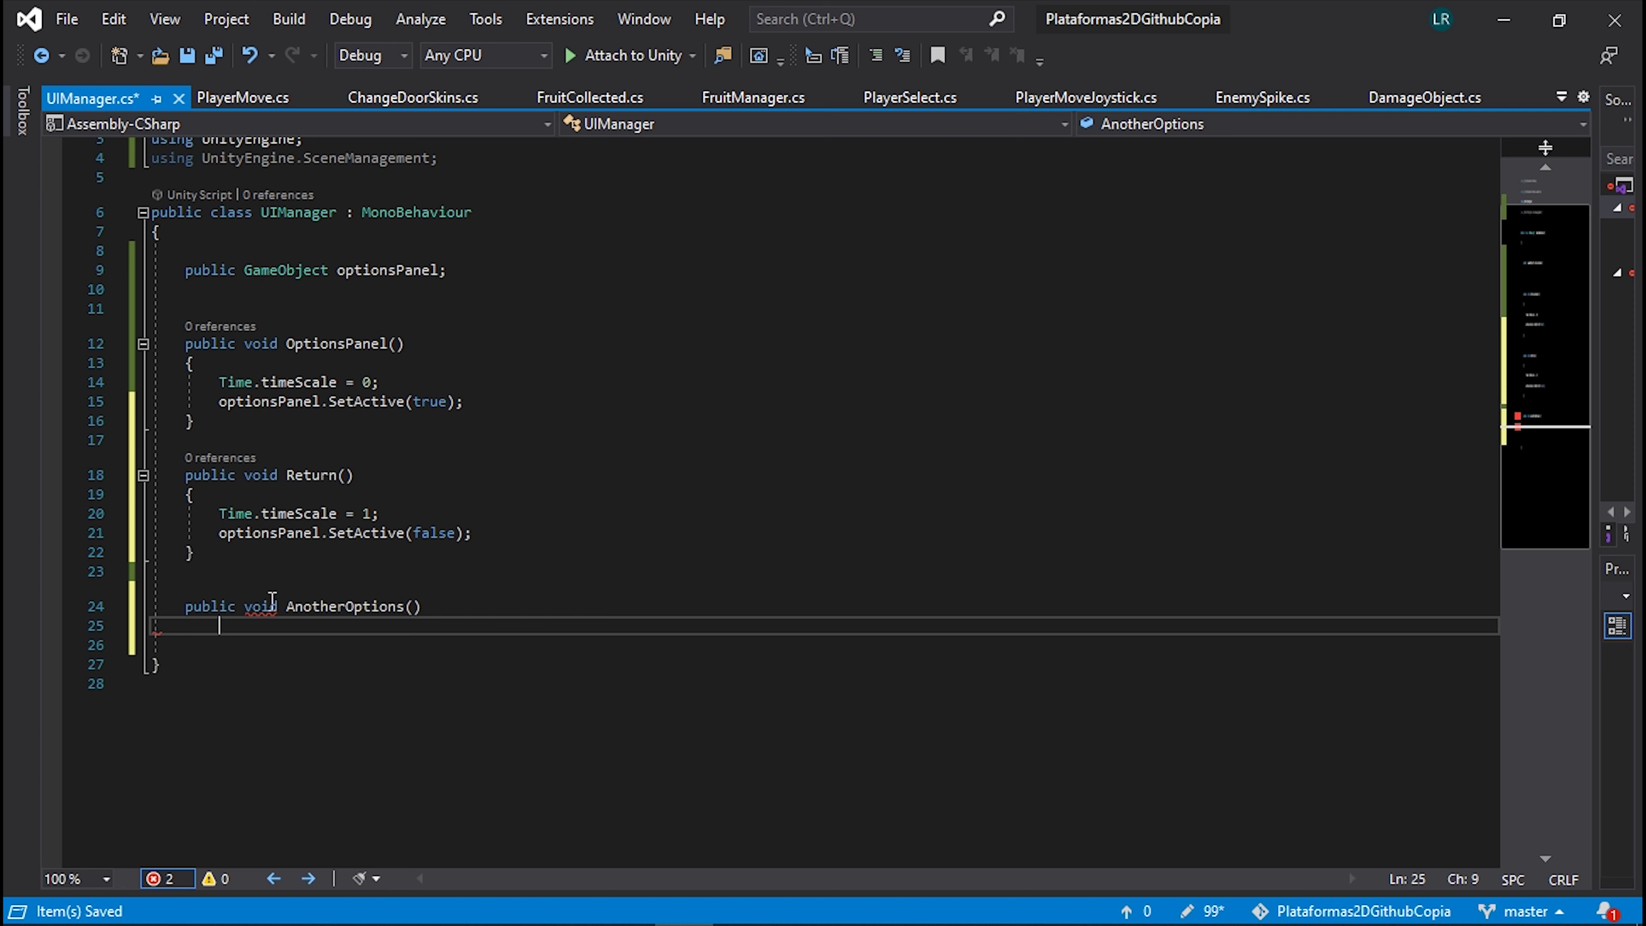
pyautogui.write('{ }')
pyautogui.press('Return')
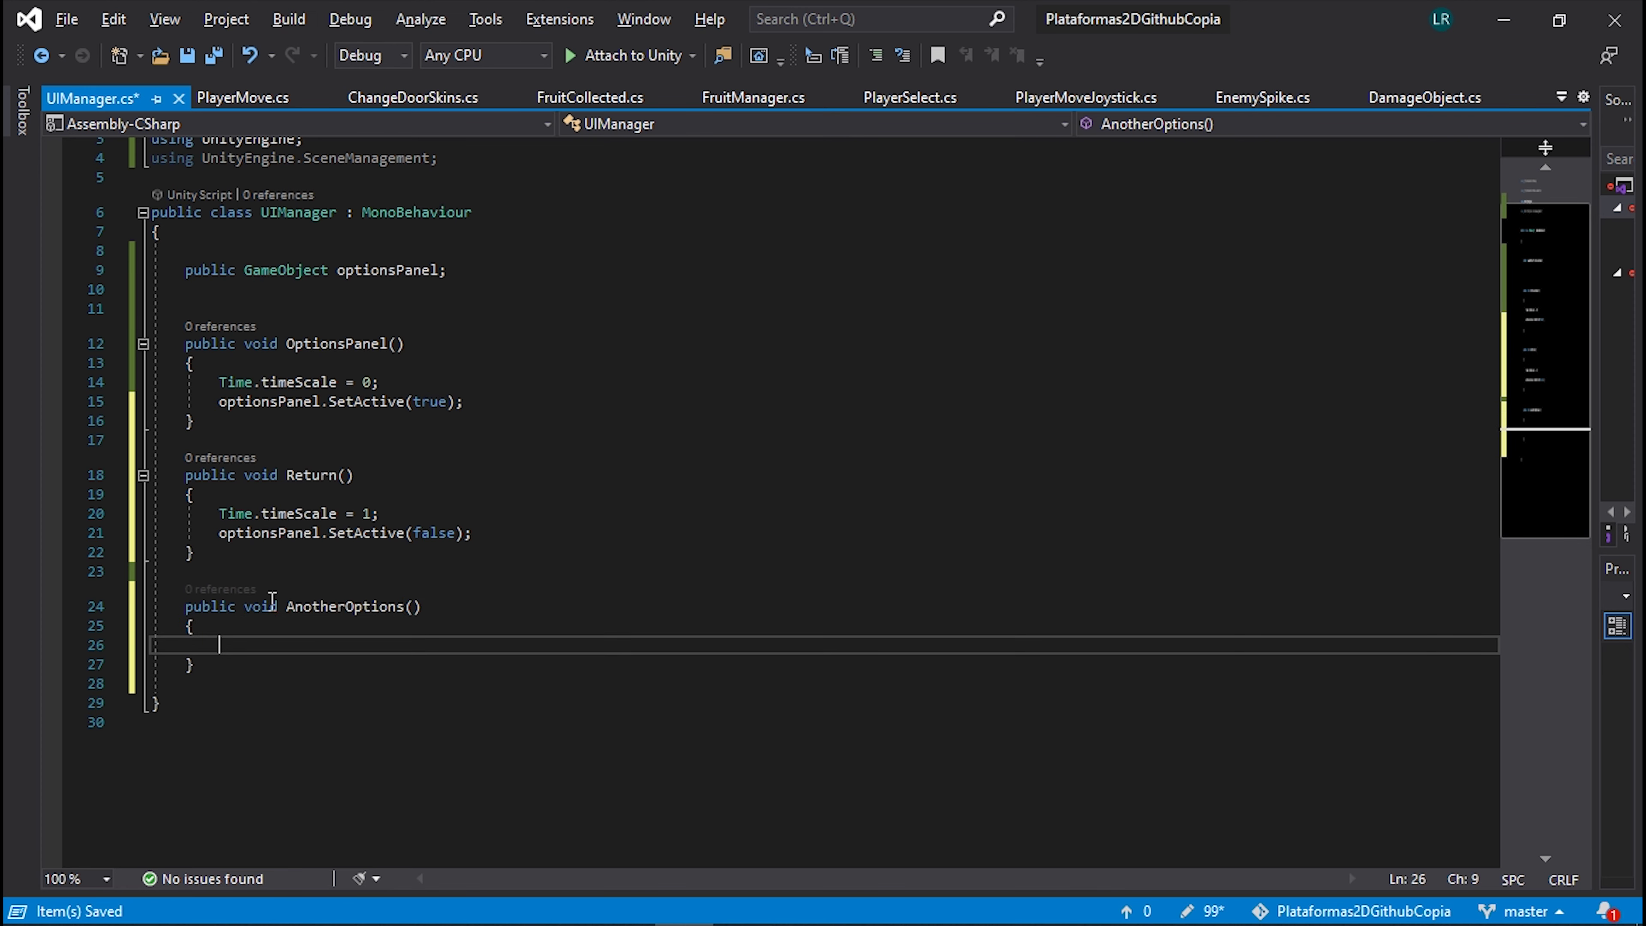
pyautogui.write('//S')
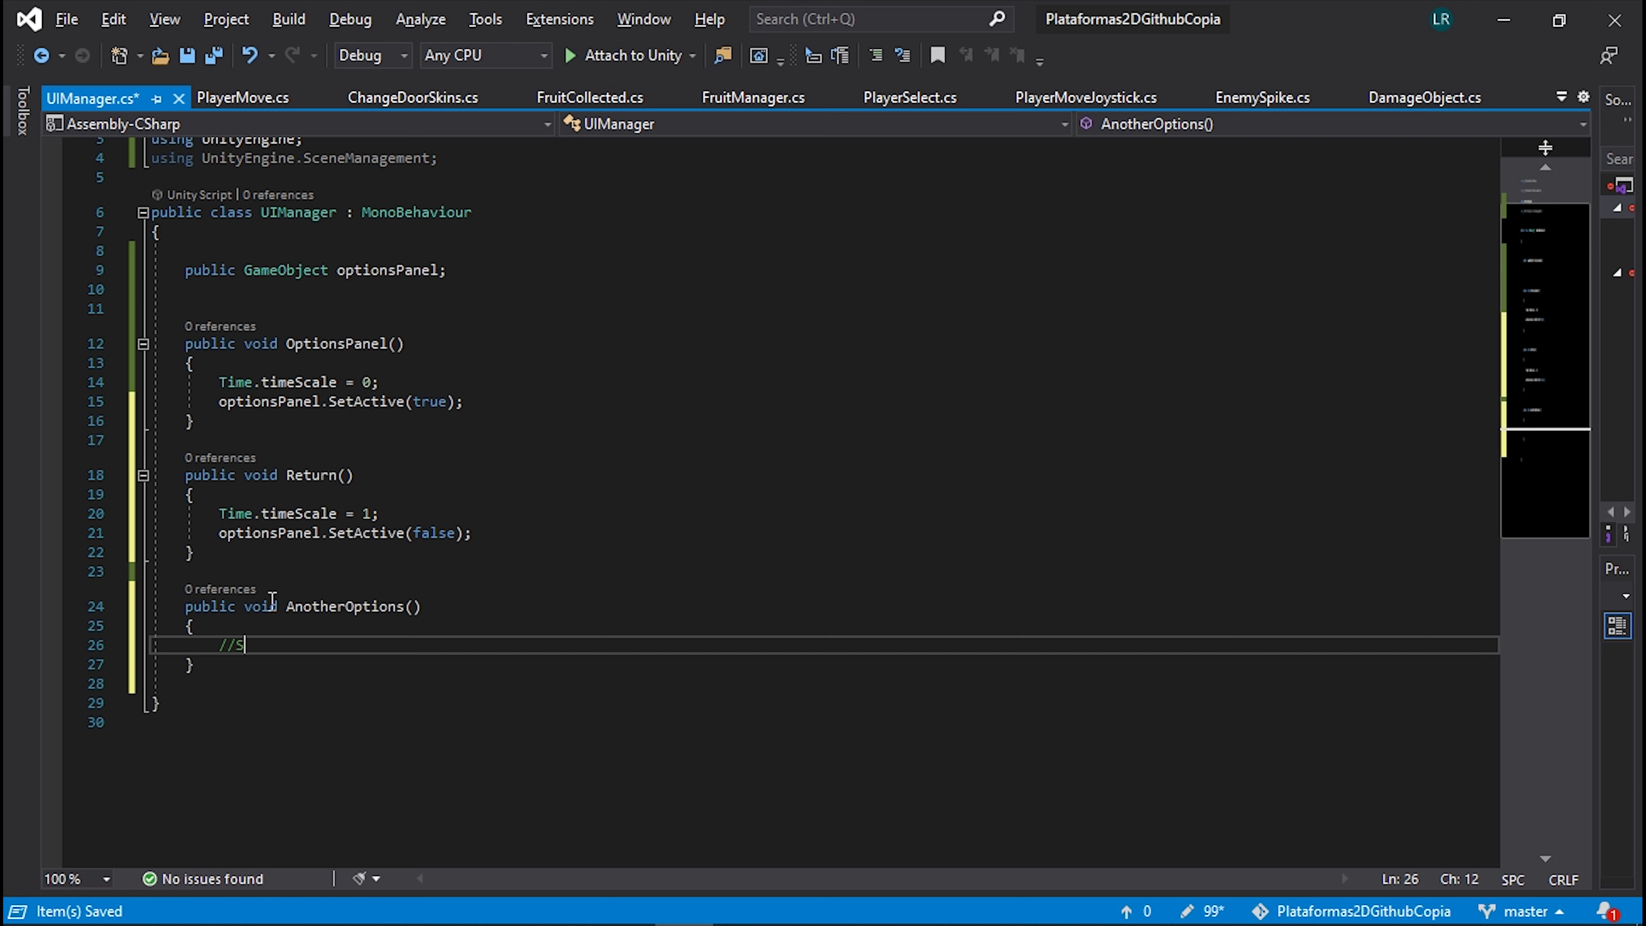
pyautogui.write('ound')
pyautogui.press('Return')
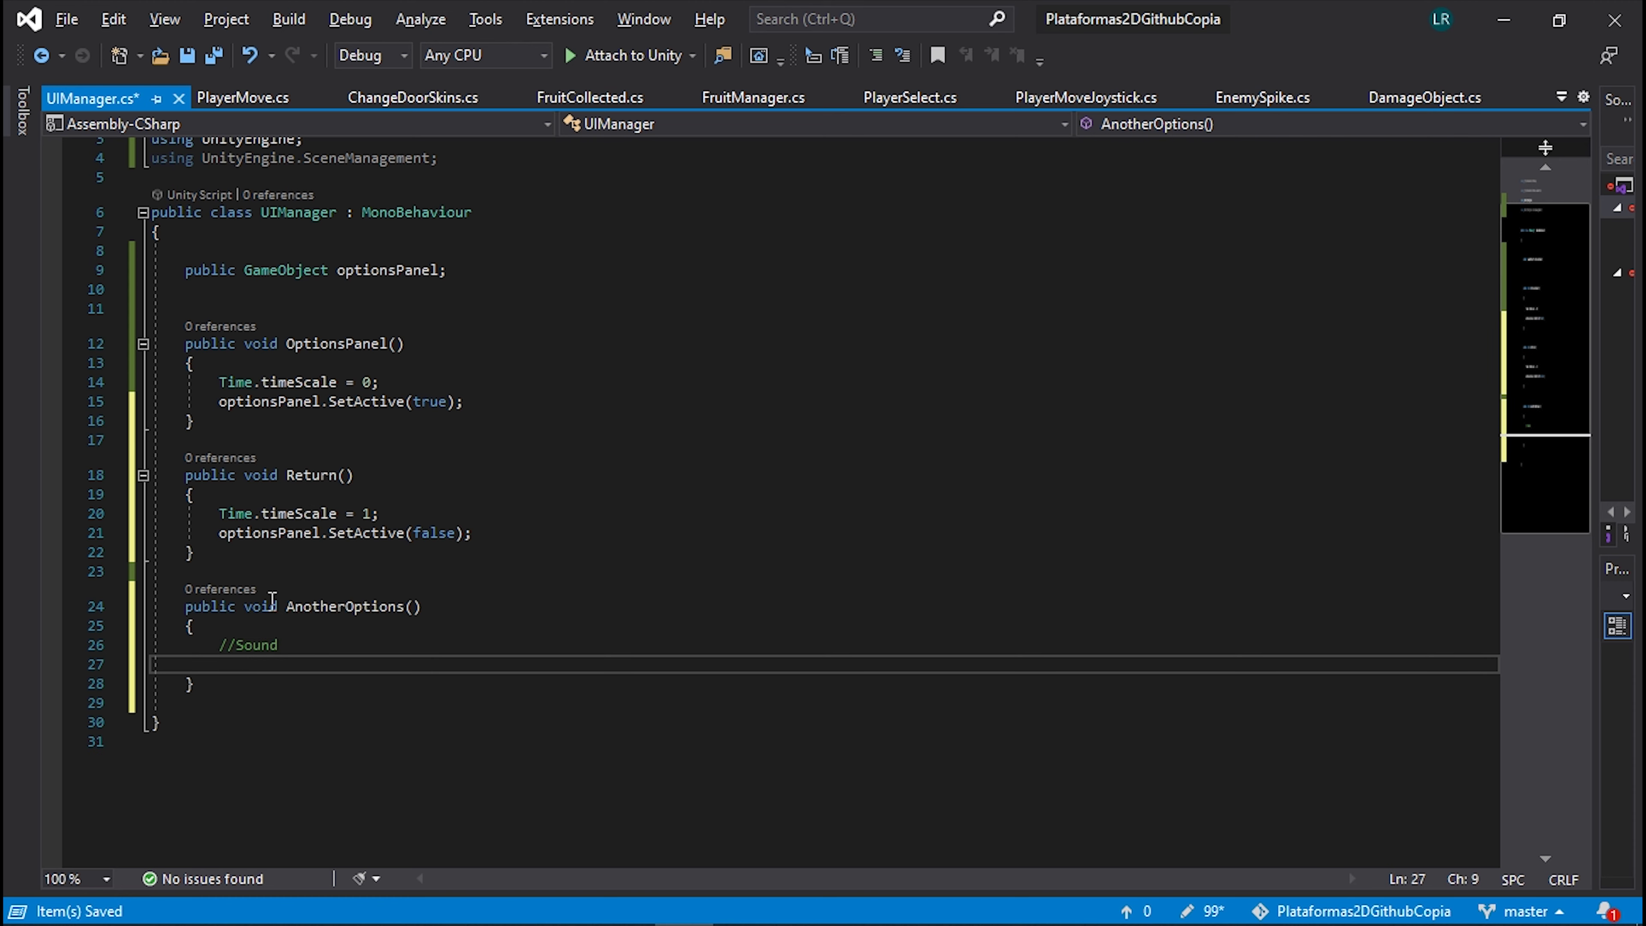
pyautogui.write('//Graphics')
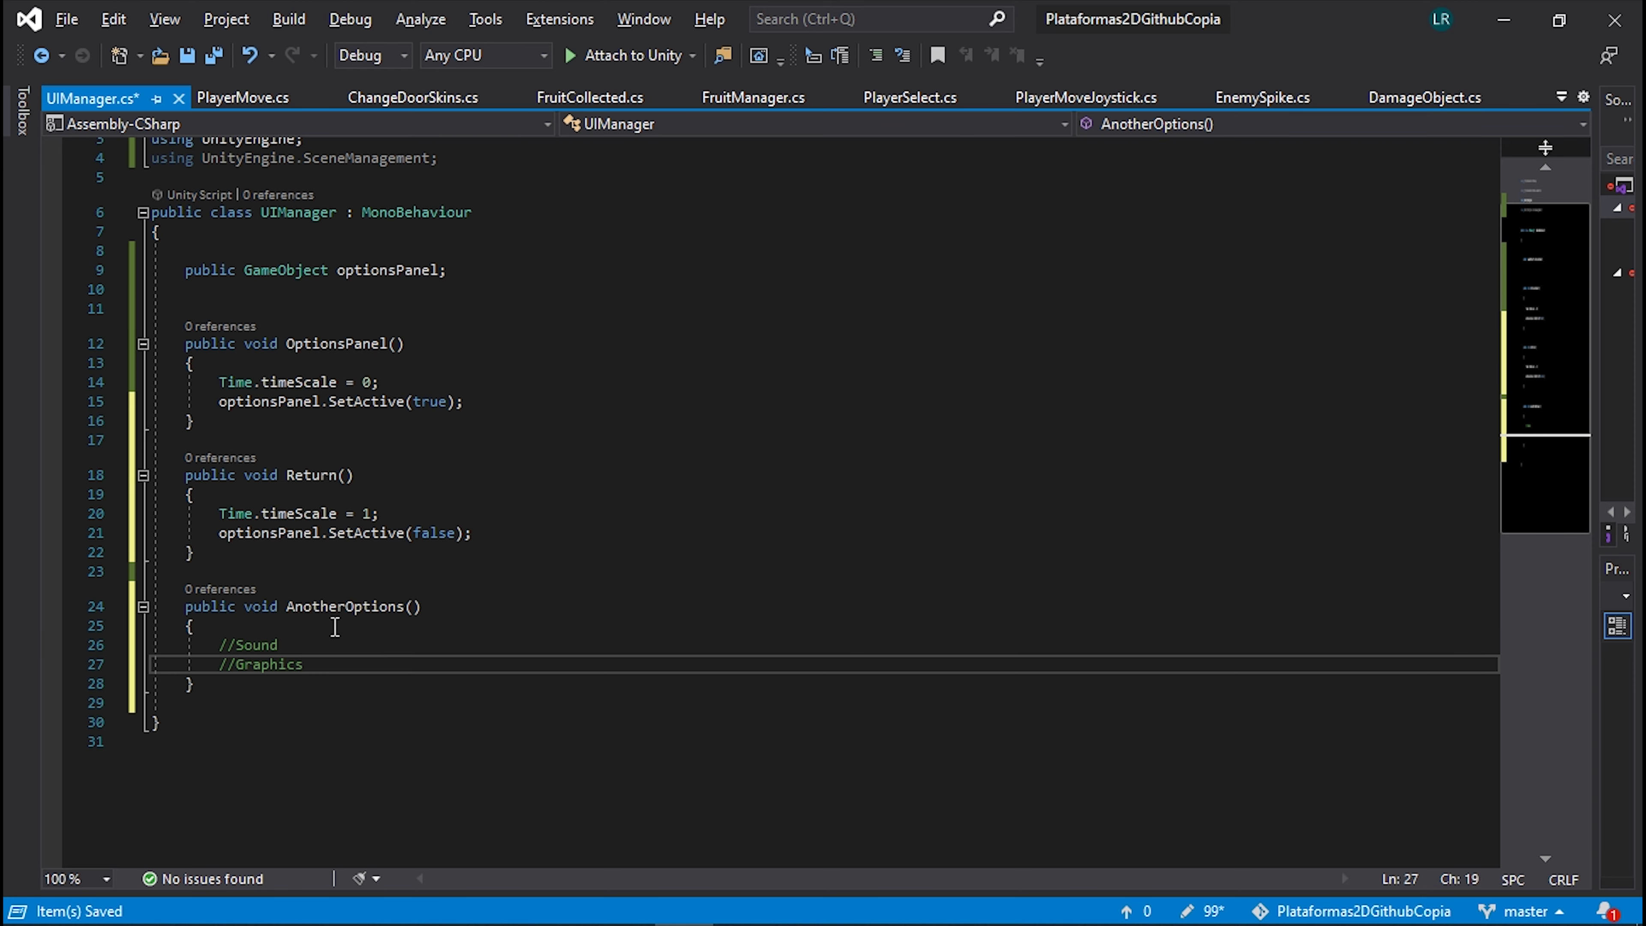
pyautogui.scroll(-3, 375, 444)
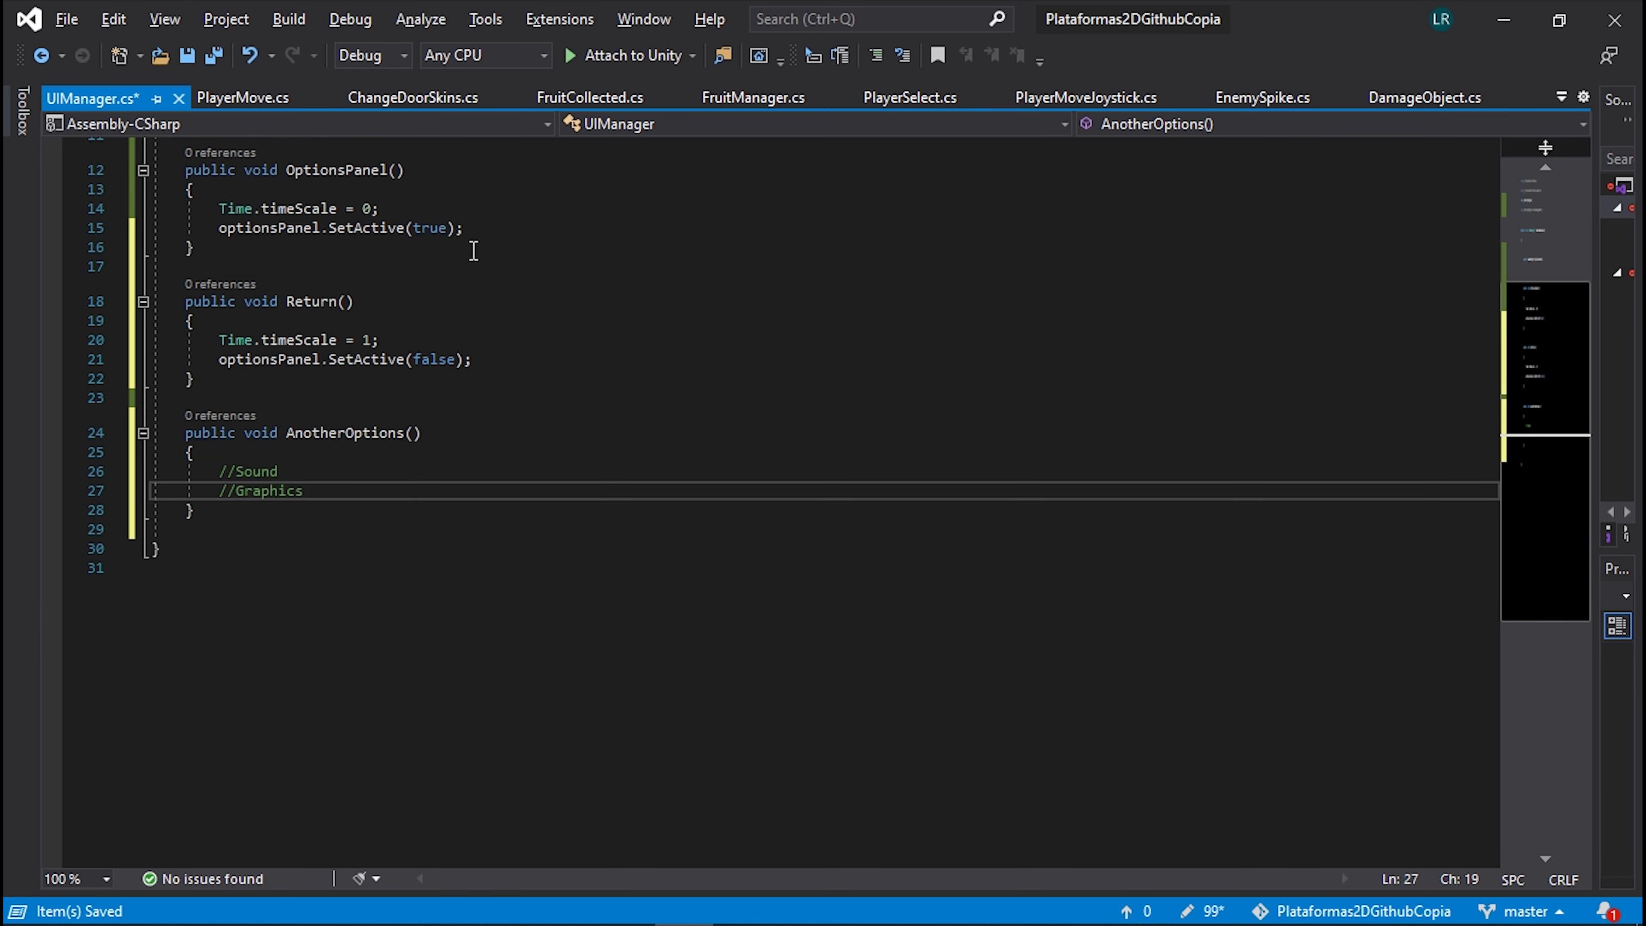
pyautogui.scroll(4, 479, 266)
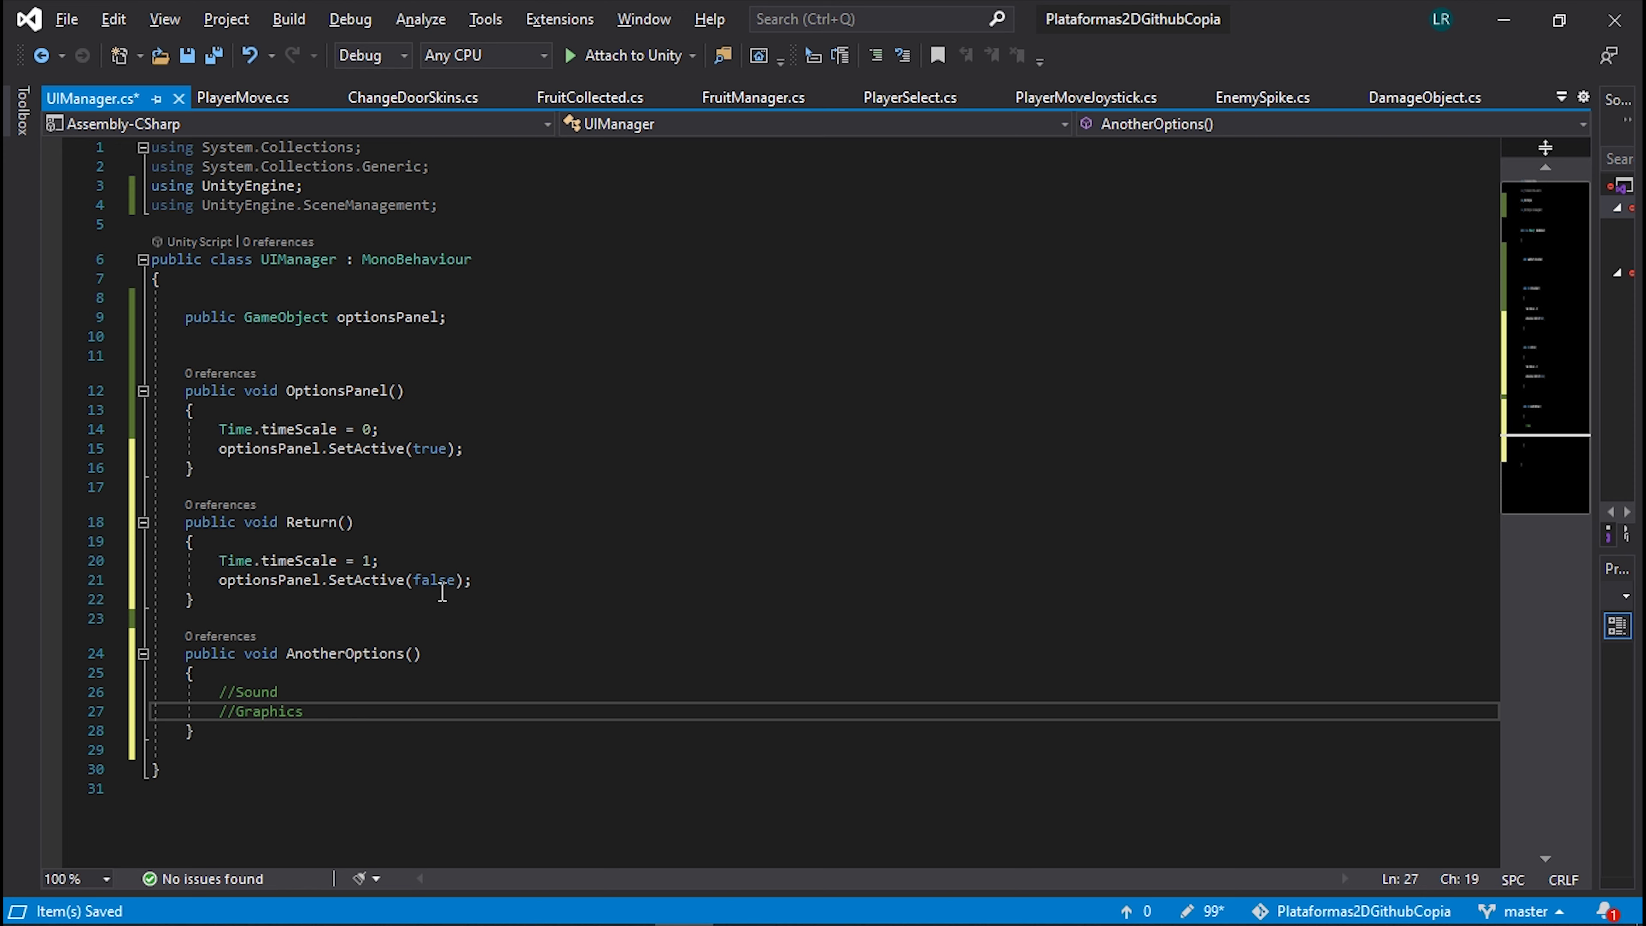
pyautogui.scroll(-3, 445, 577)
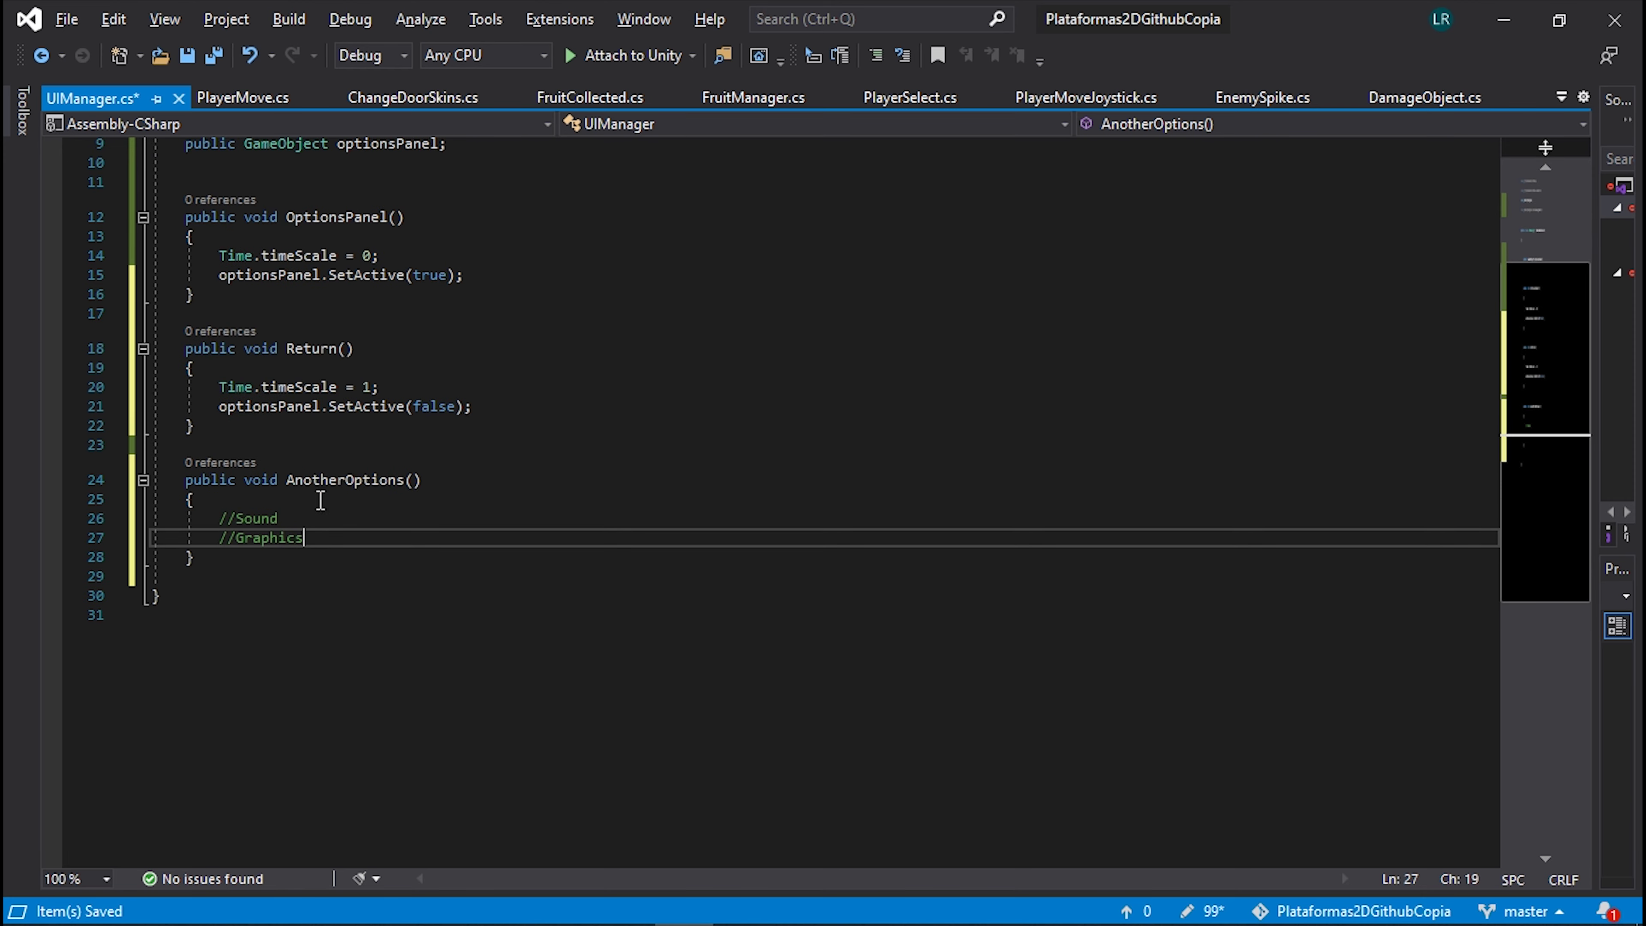
# - Begin a public void GoMainMenu() declaration below AnotherOptions
pyautogui.click(233, 561)
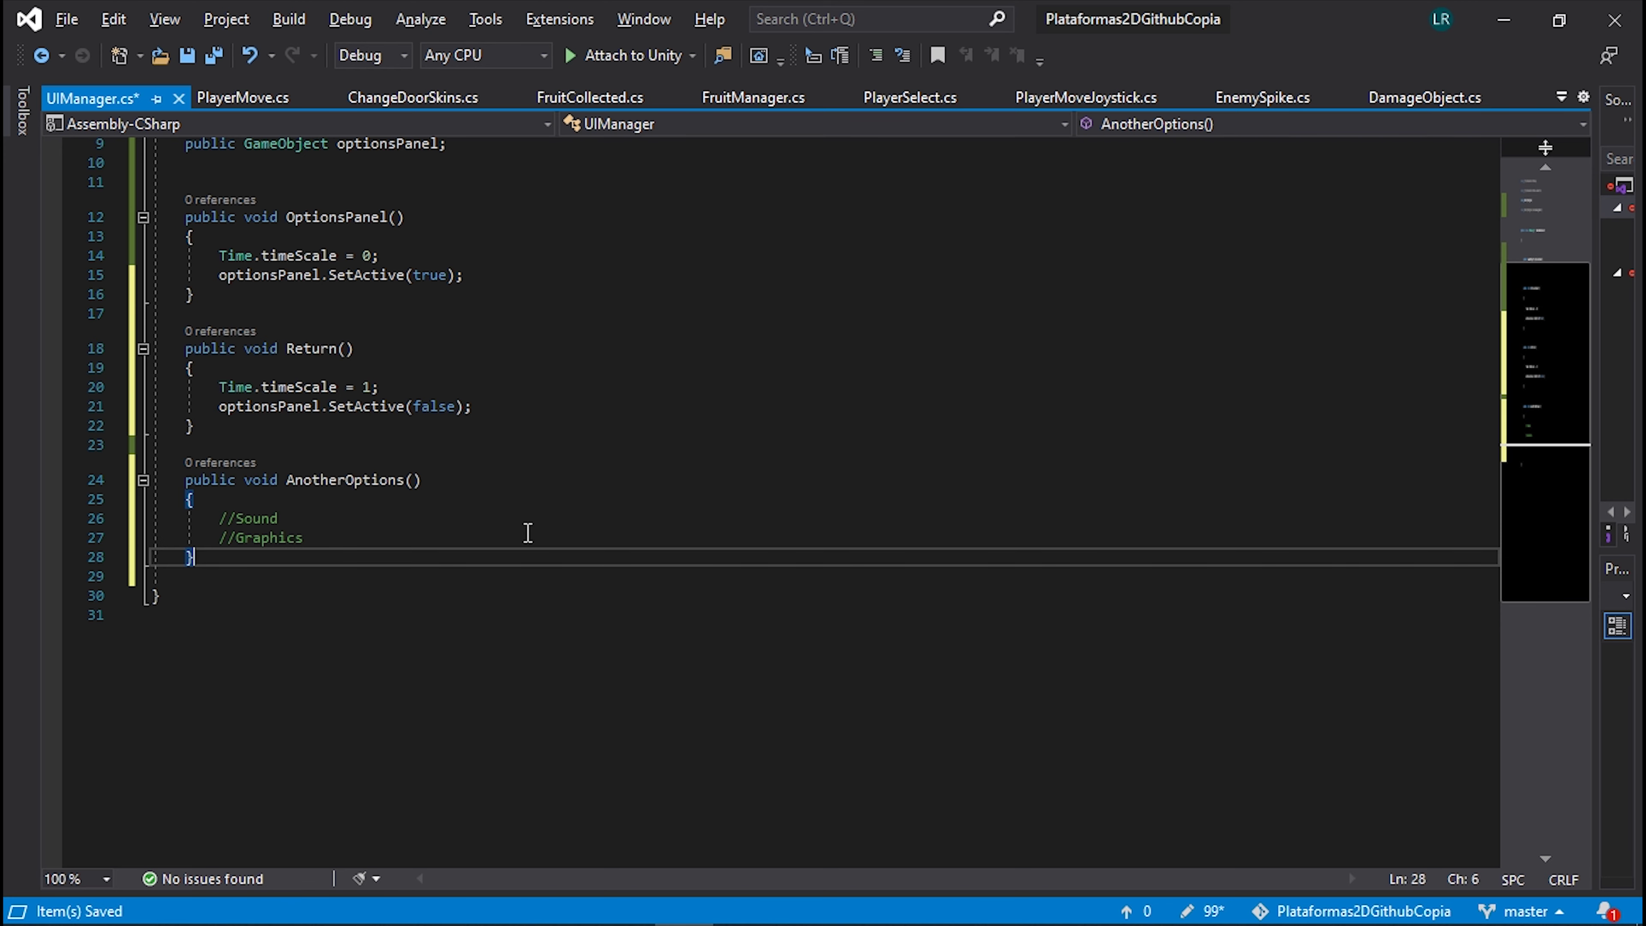
pyautogui.press('Return')
pyautogui.press('Return')
pyautogui.press('Return')
pyautogui.write('p')
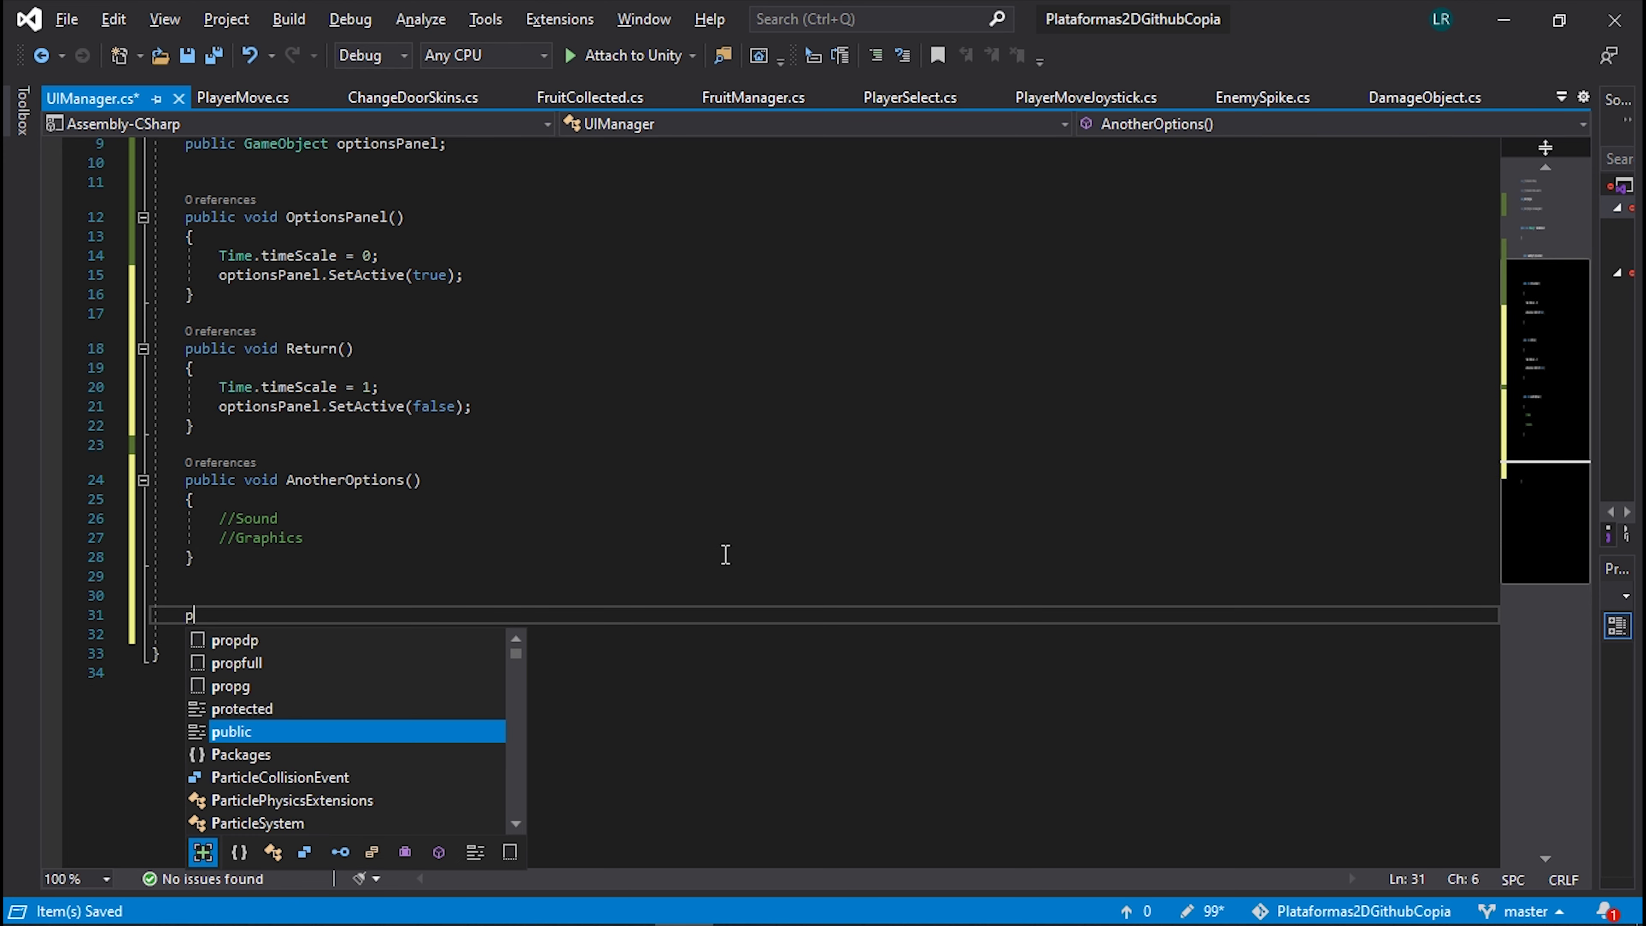
pyautogui.write('ublic void ')
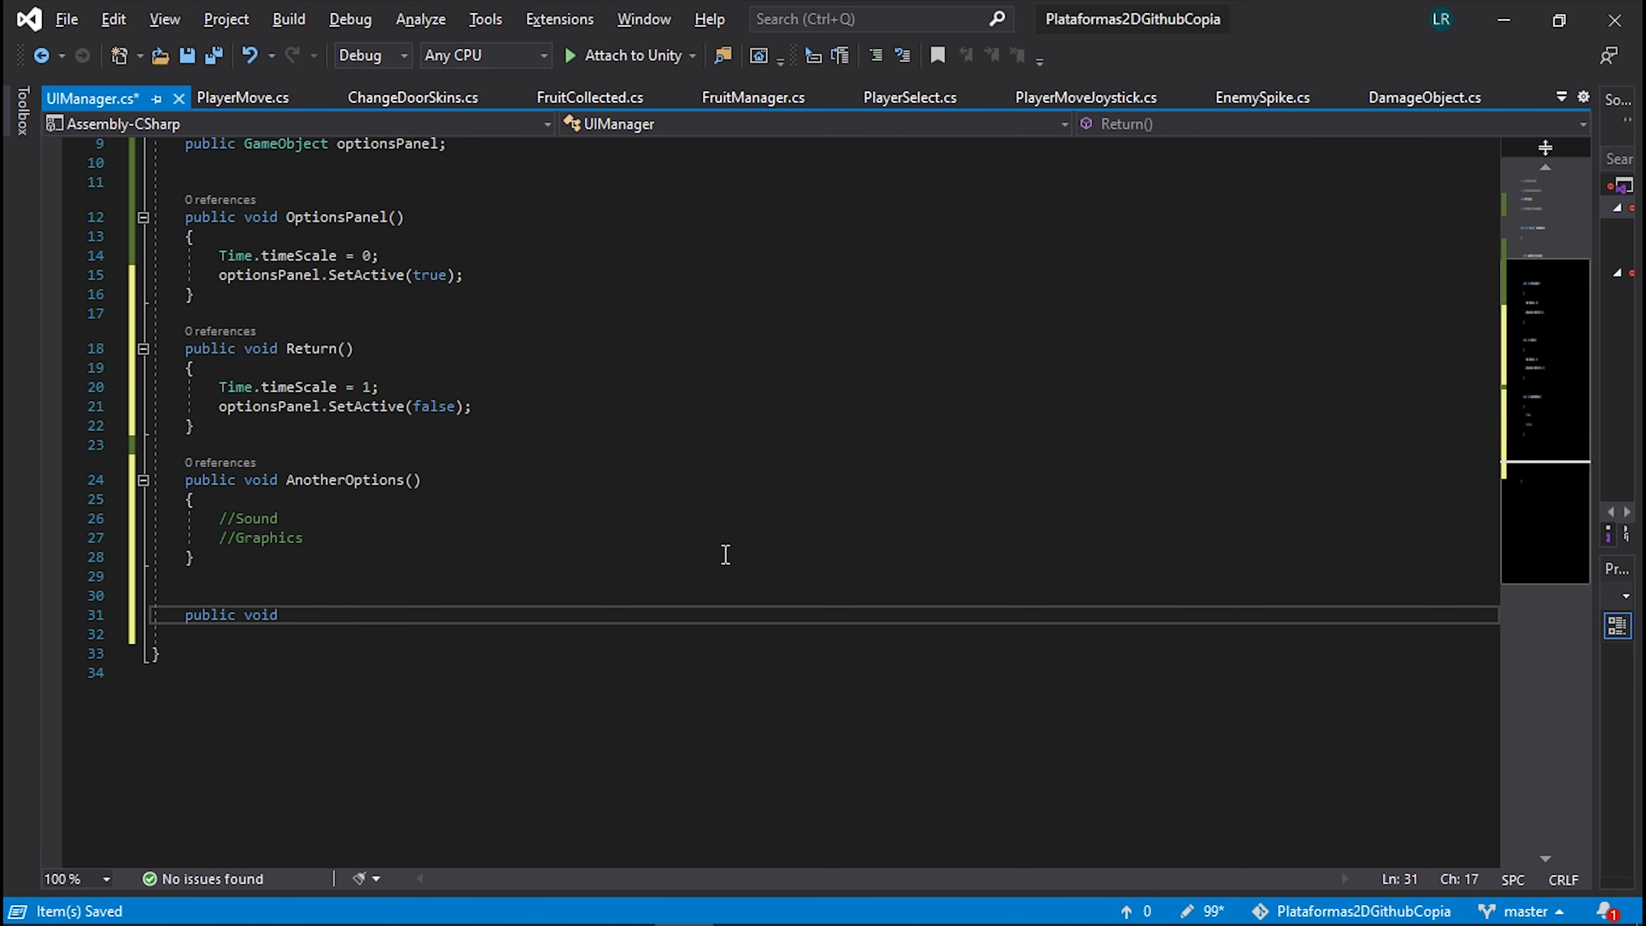
pyautogui.write('GoMainMenu')
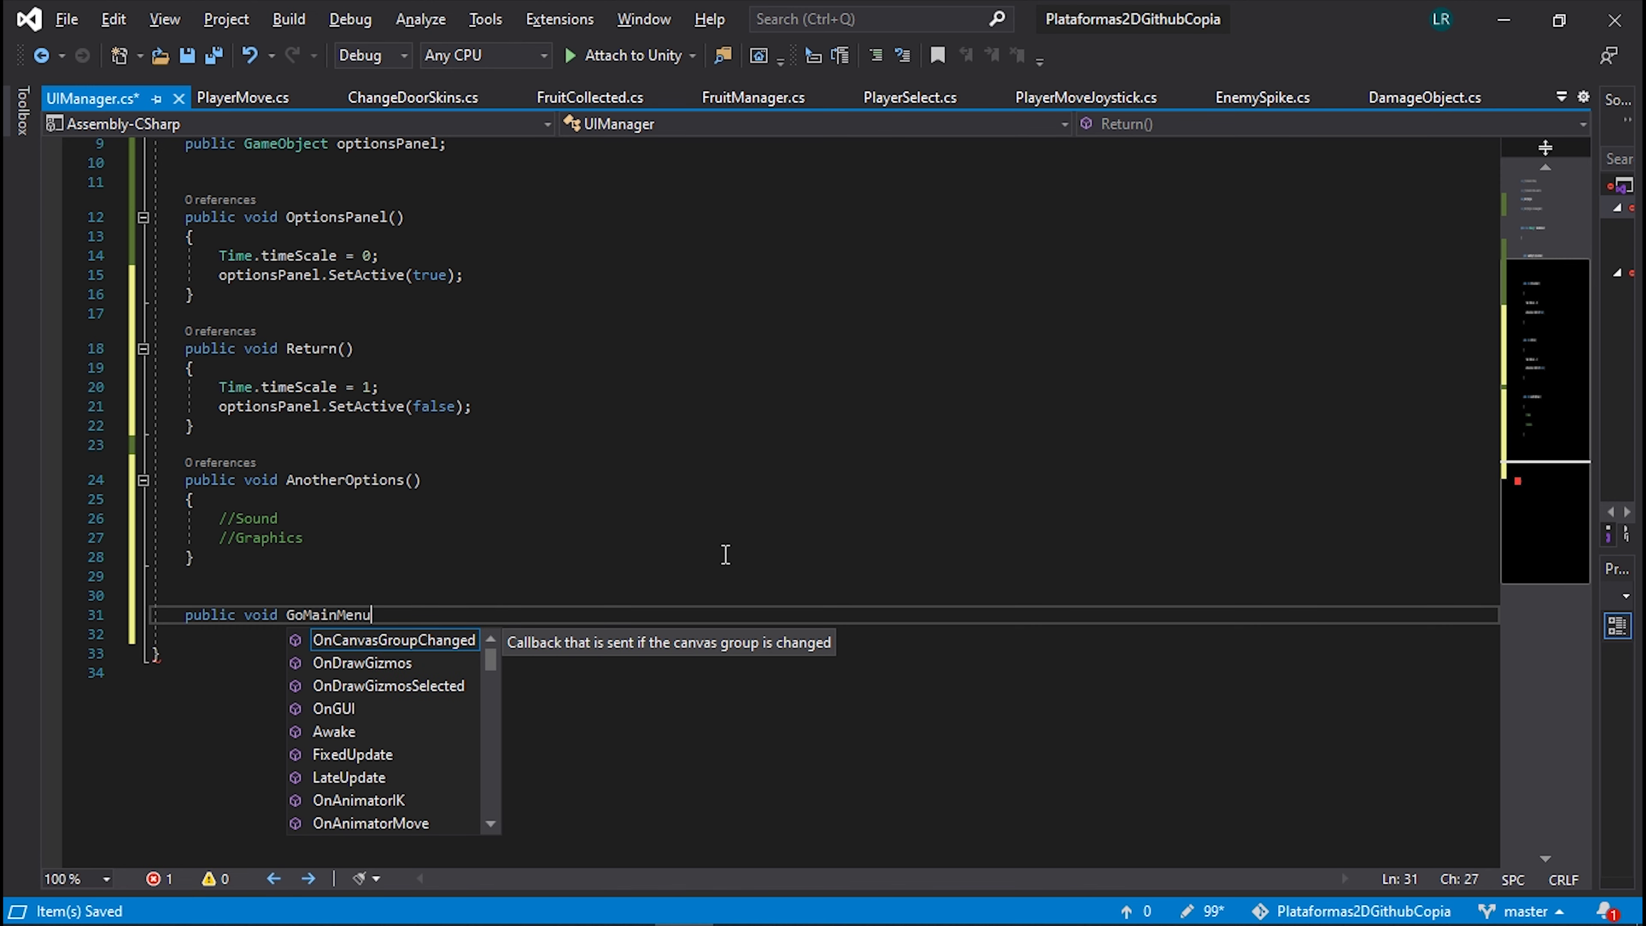
pyautogui.write('()')
# - Give GoMainMenu the body SceneManager.LoadScene("MainMenu"); and save UIManager before returning to Unity
pyautogui.press('Return')
pyautogui.write('{ c')
pyautogui.press('BackSpace')
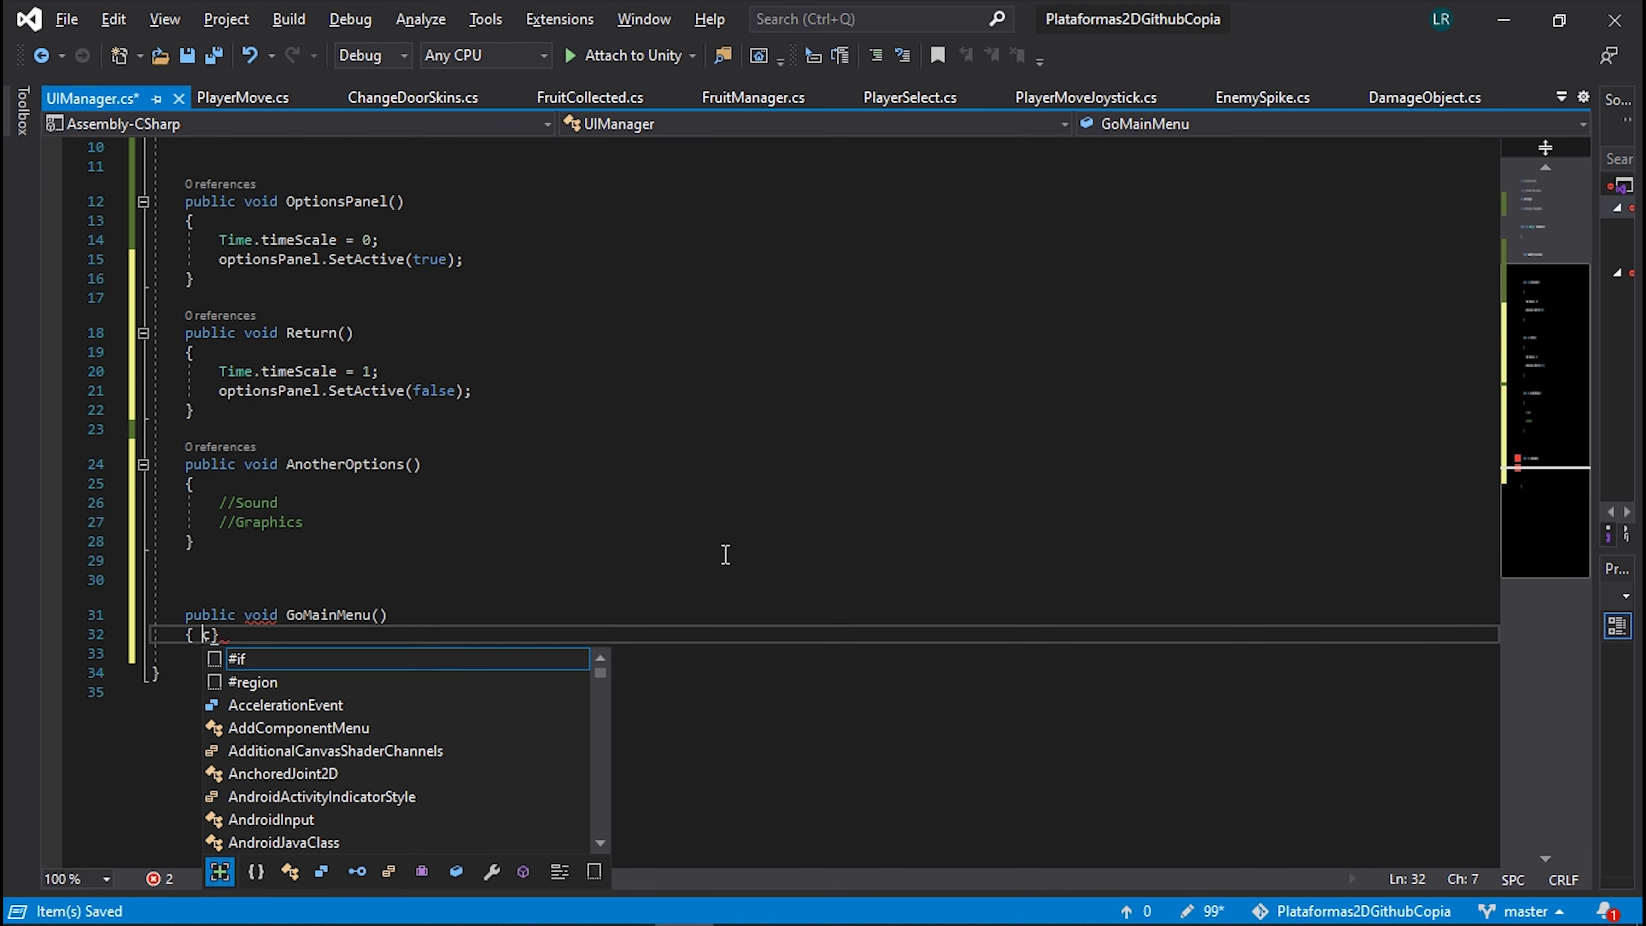
pyautogui.press('BackSpace')
pyautogui.press('Return')
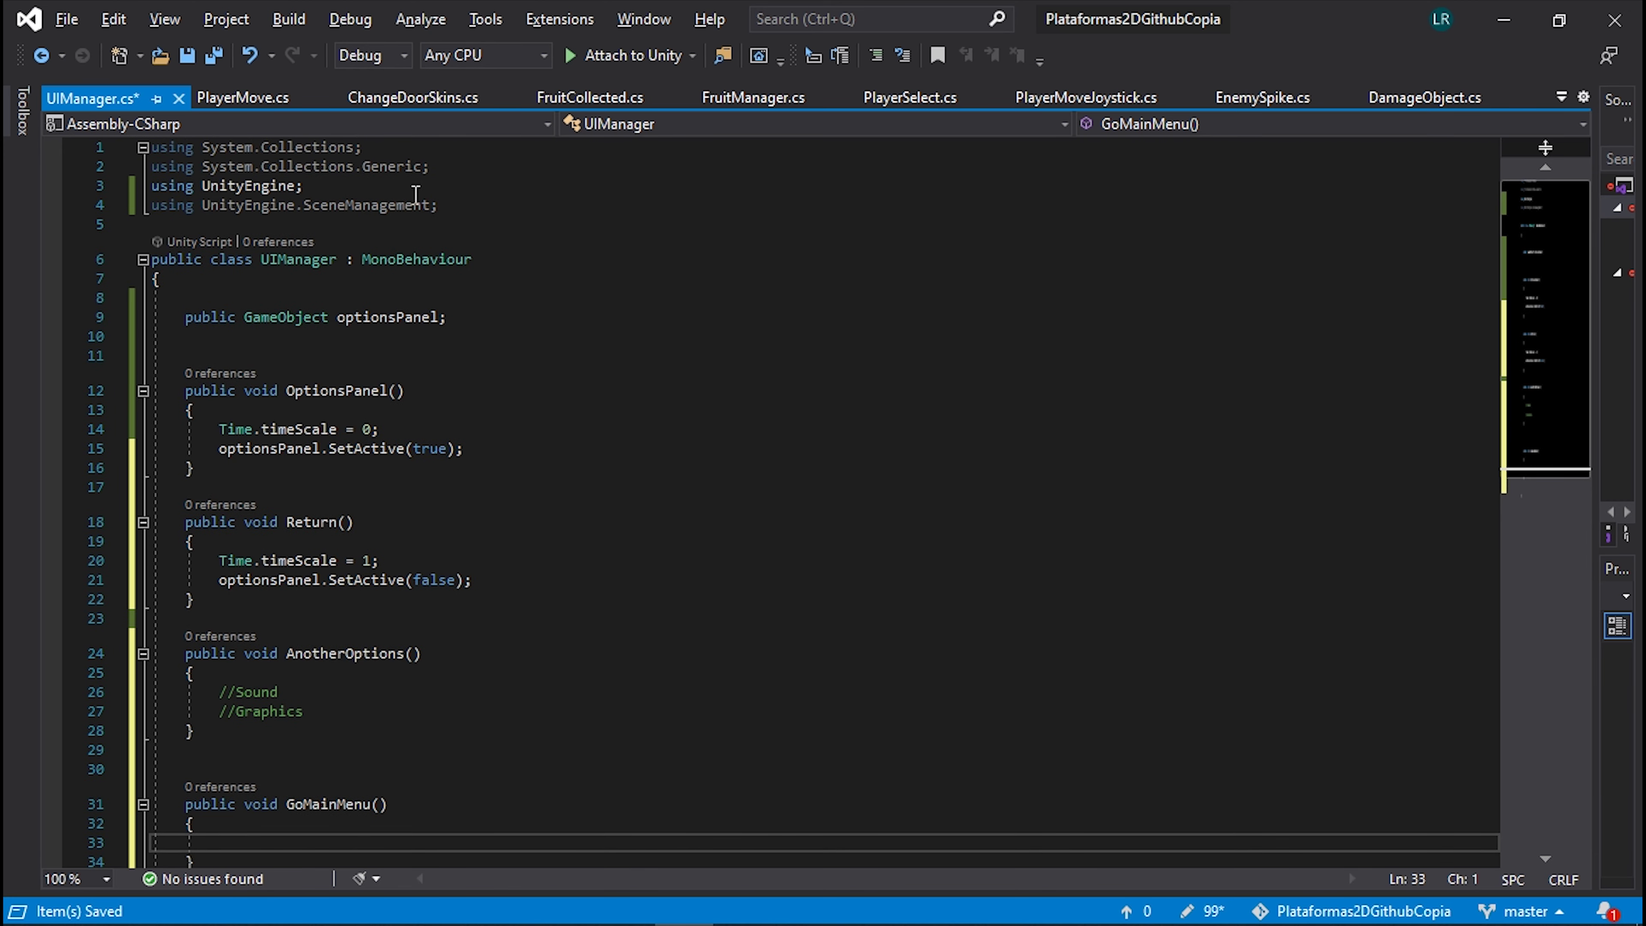
pyautogui.scroll(-6, 446, 233)
pyautogui.click(289, 497)
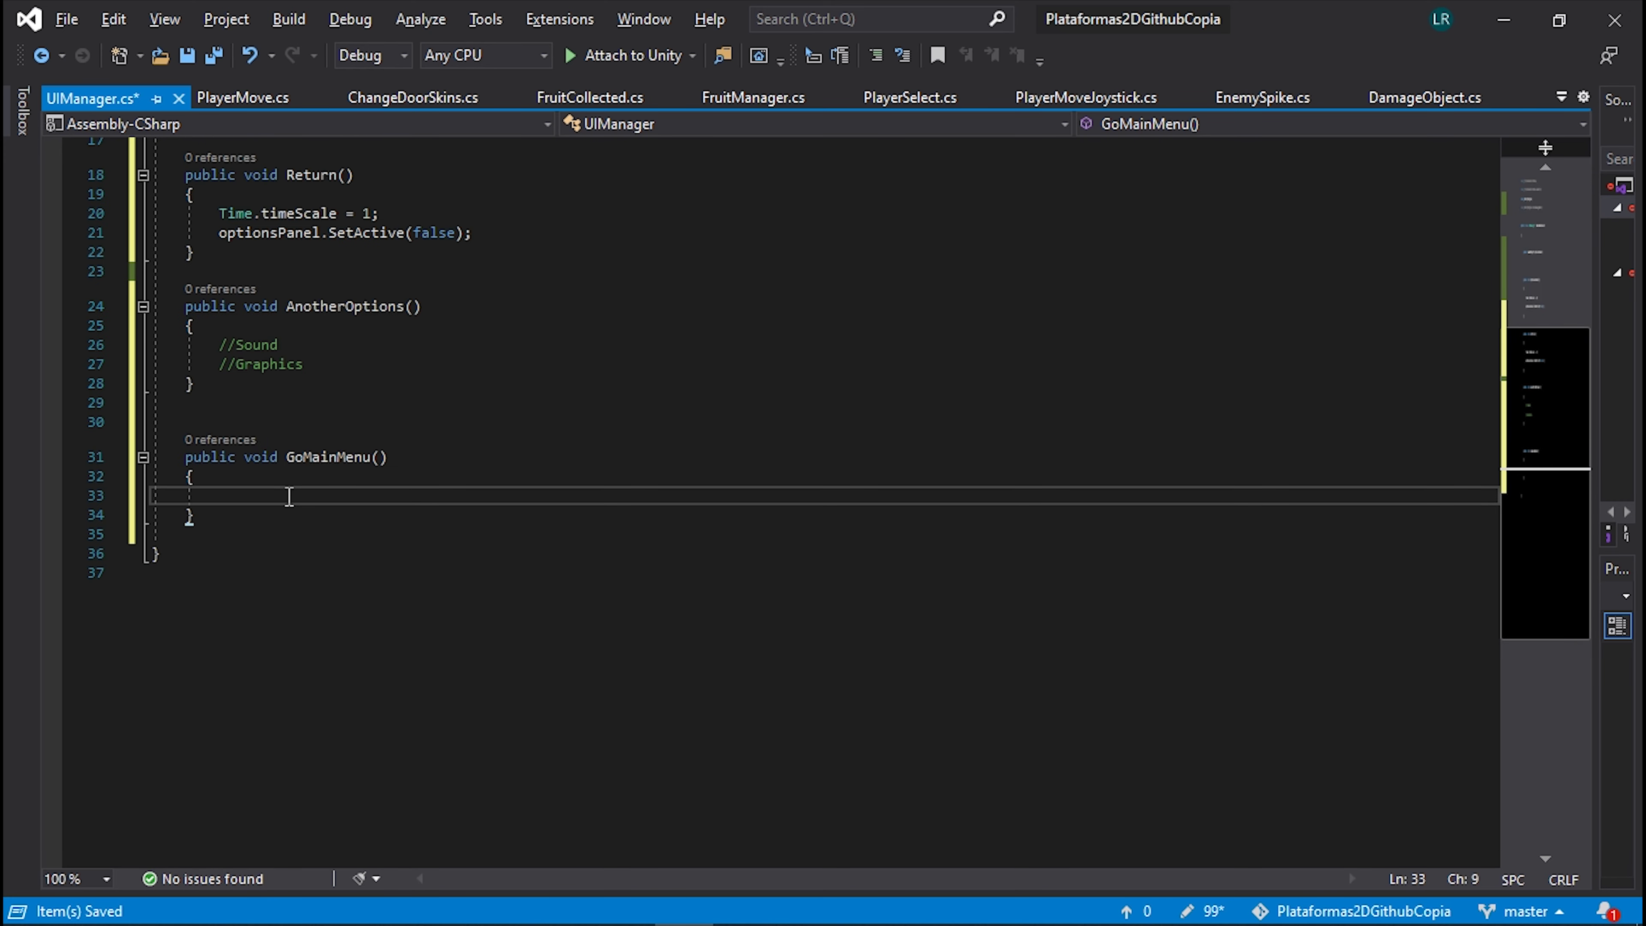
pyautogui.write('SceneManager.')
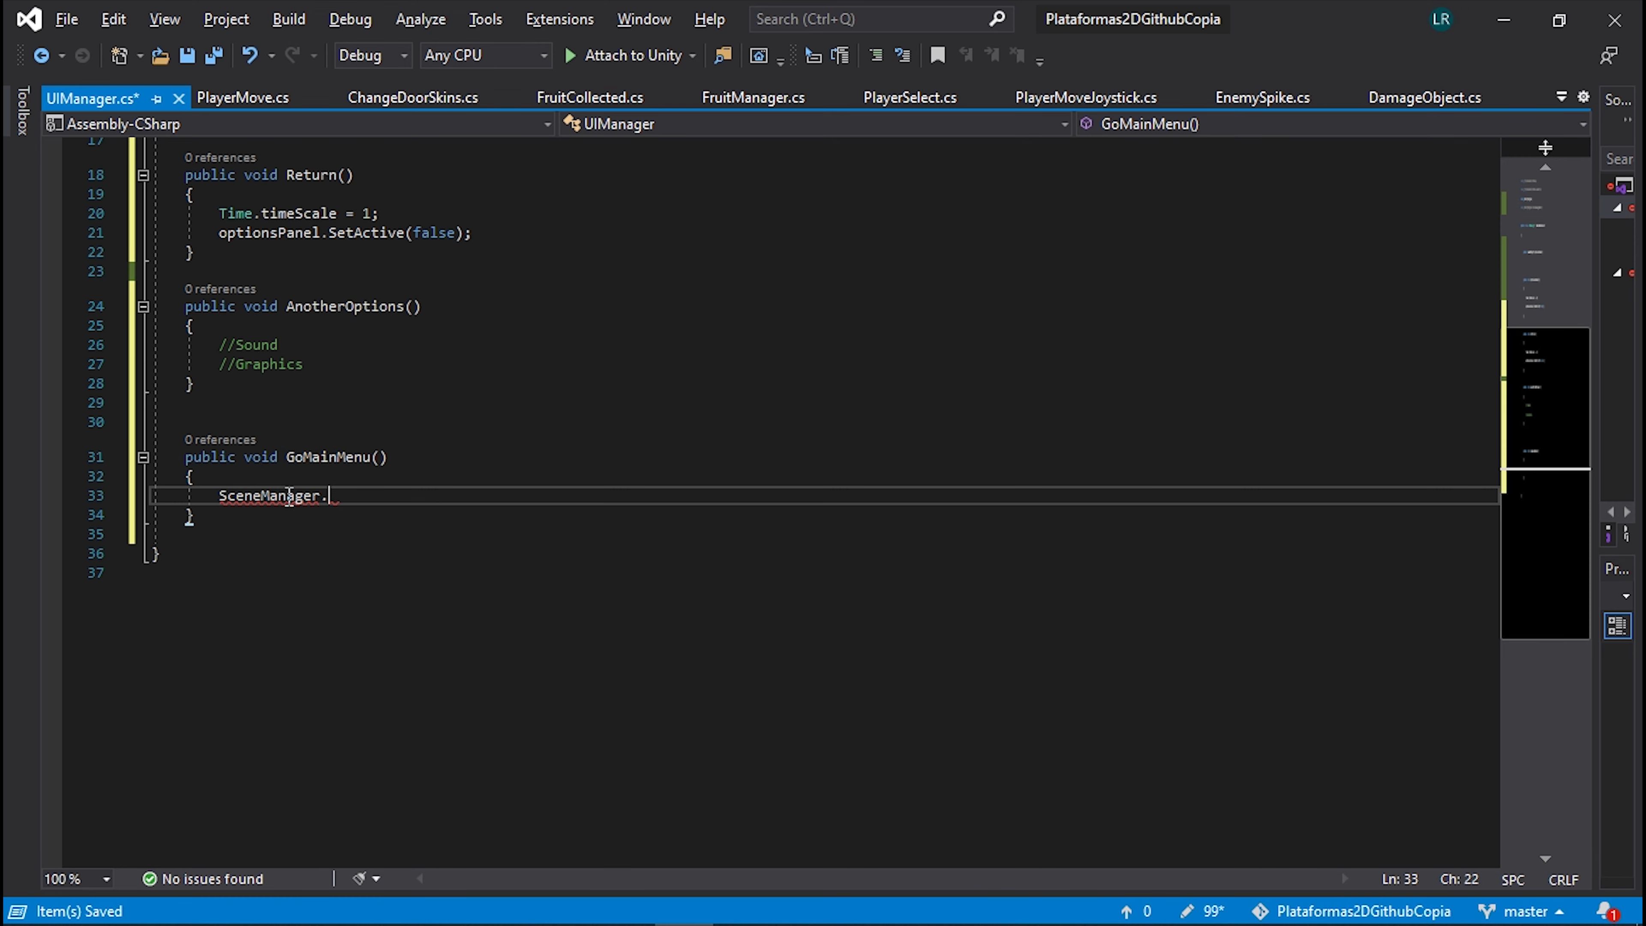
pyautogui.write('Load')
pyautogui.press('Tab')
pyautogui.write('();')
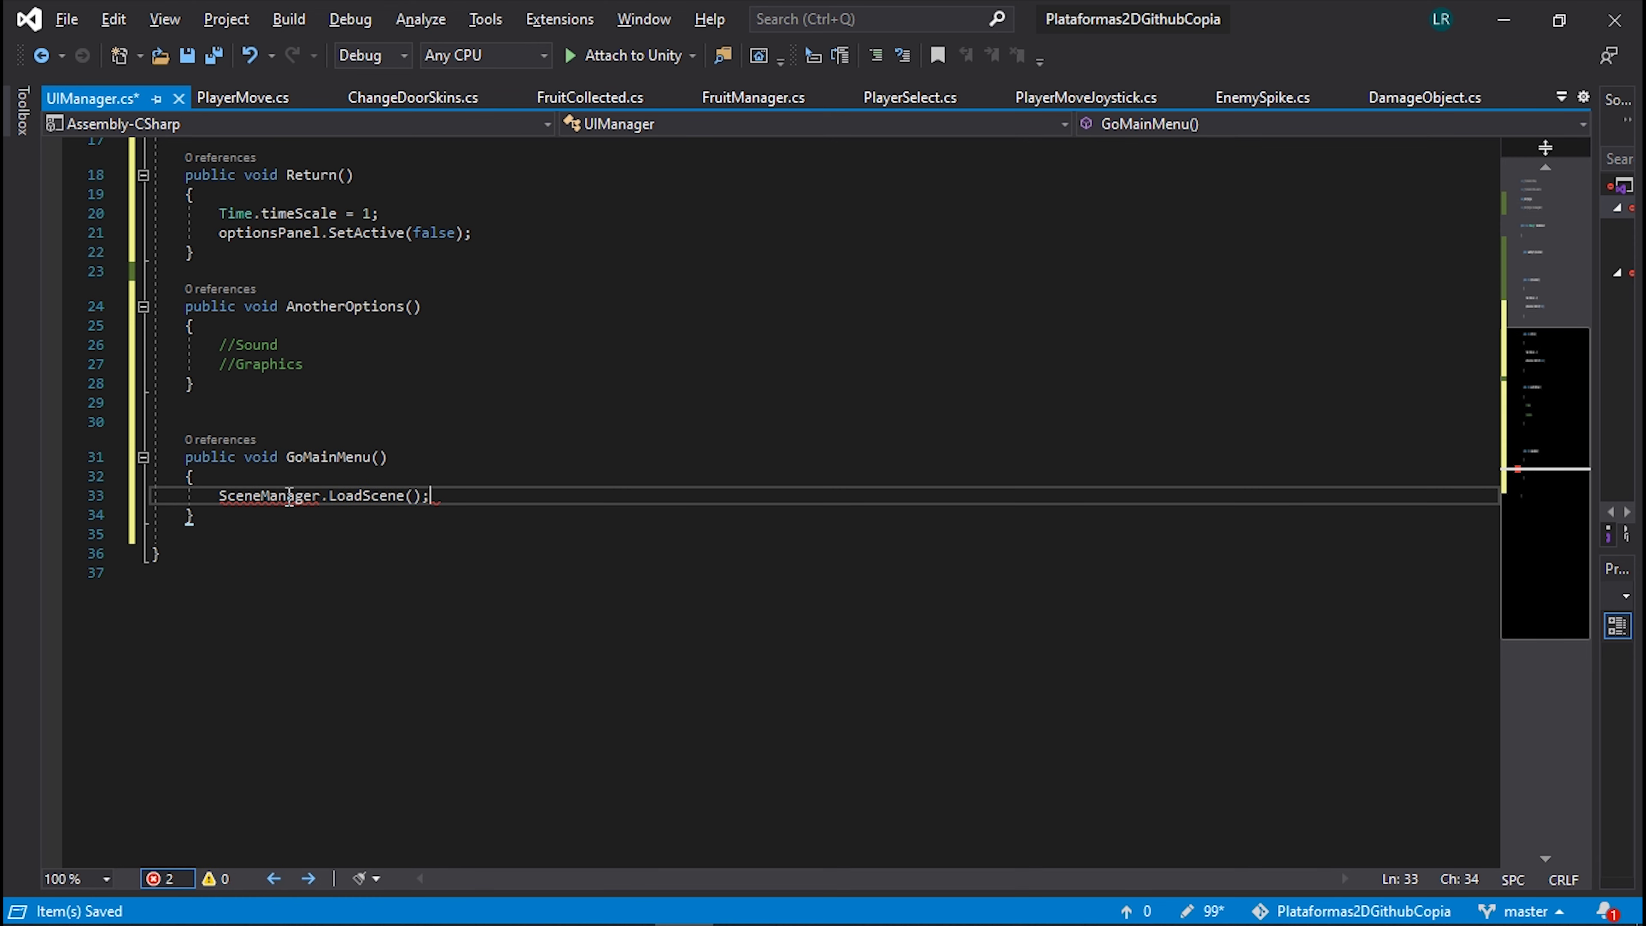
pyautogui.press('Left')
pyautogui.press('Left')
pyautogui.write('"Mai')
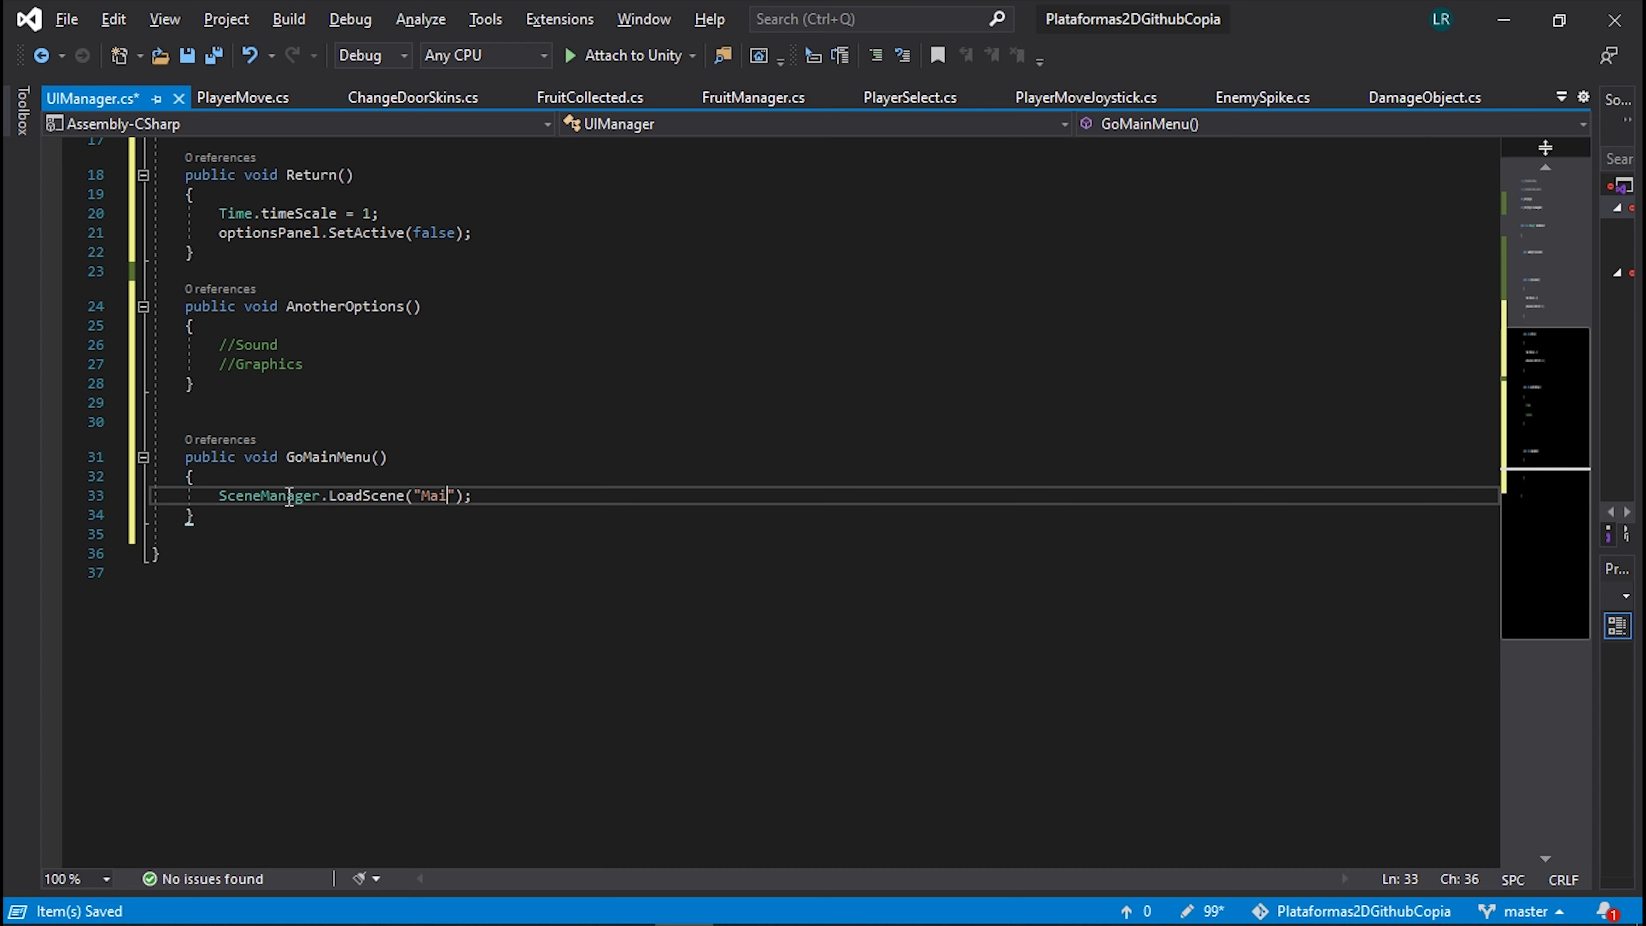
pyautogui.write('nMenu')
pyautogui.hotkey('ctrl', 's')
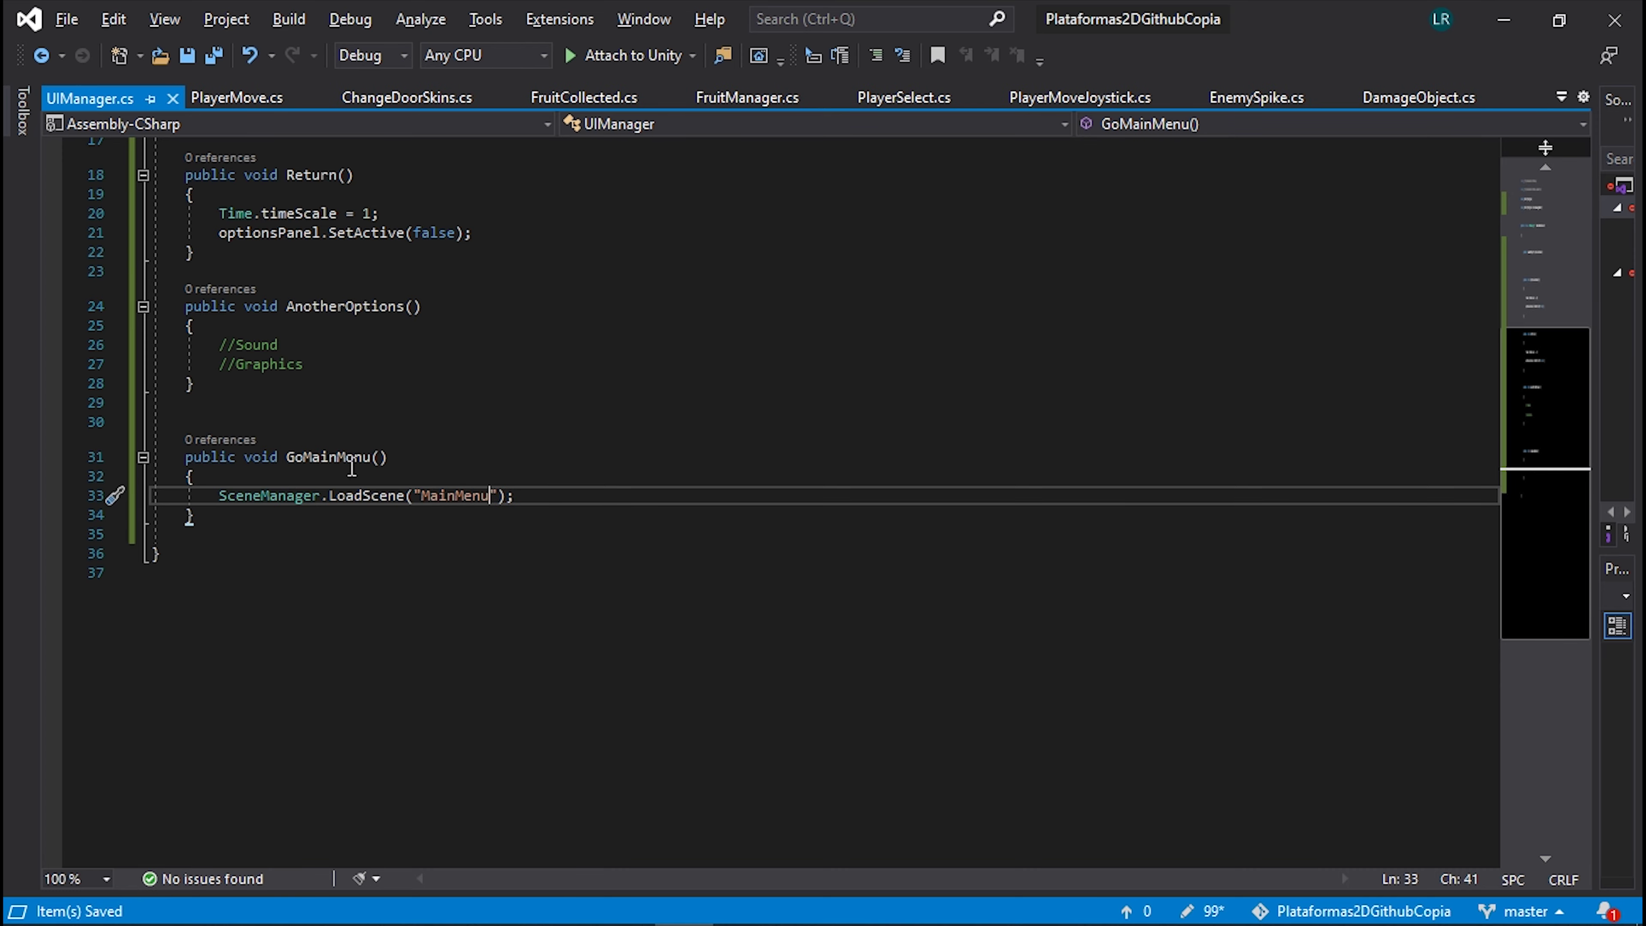
pyautogui.click(1504, 19)
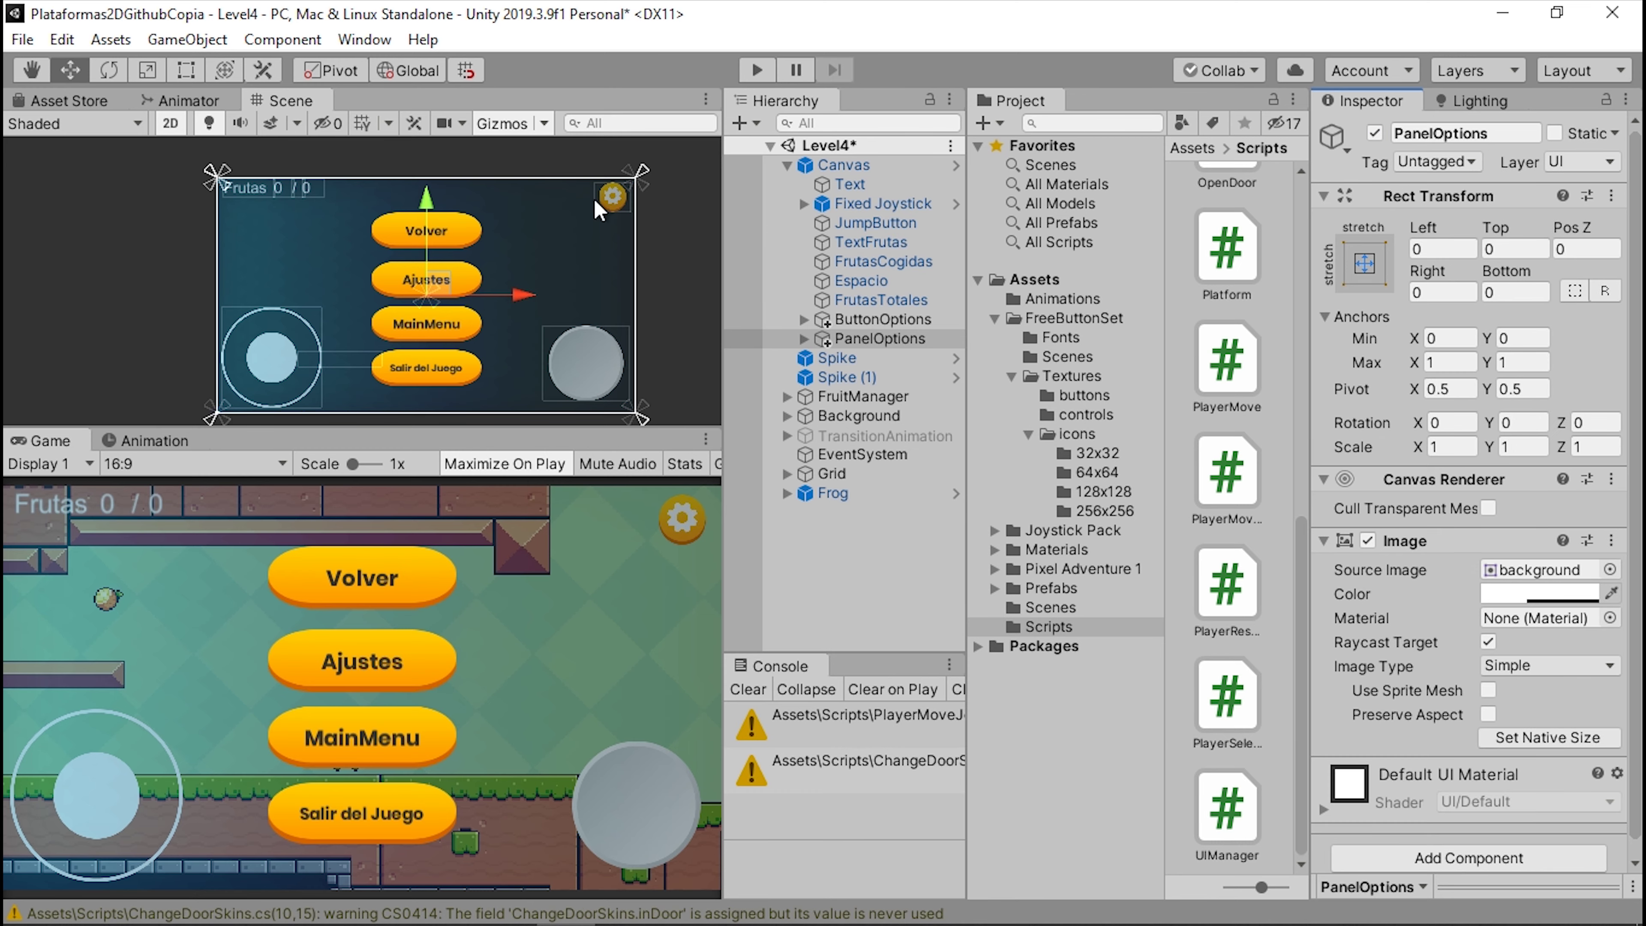
# - Drag the MainMenu scene into Build Settings' Scenes In Build at index 3
pyautogui.click(22, 39)
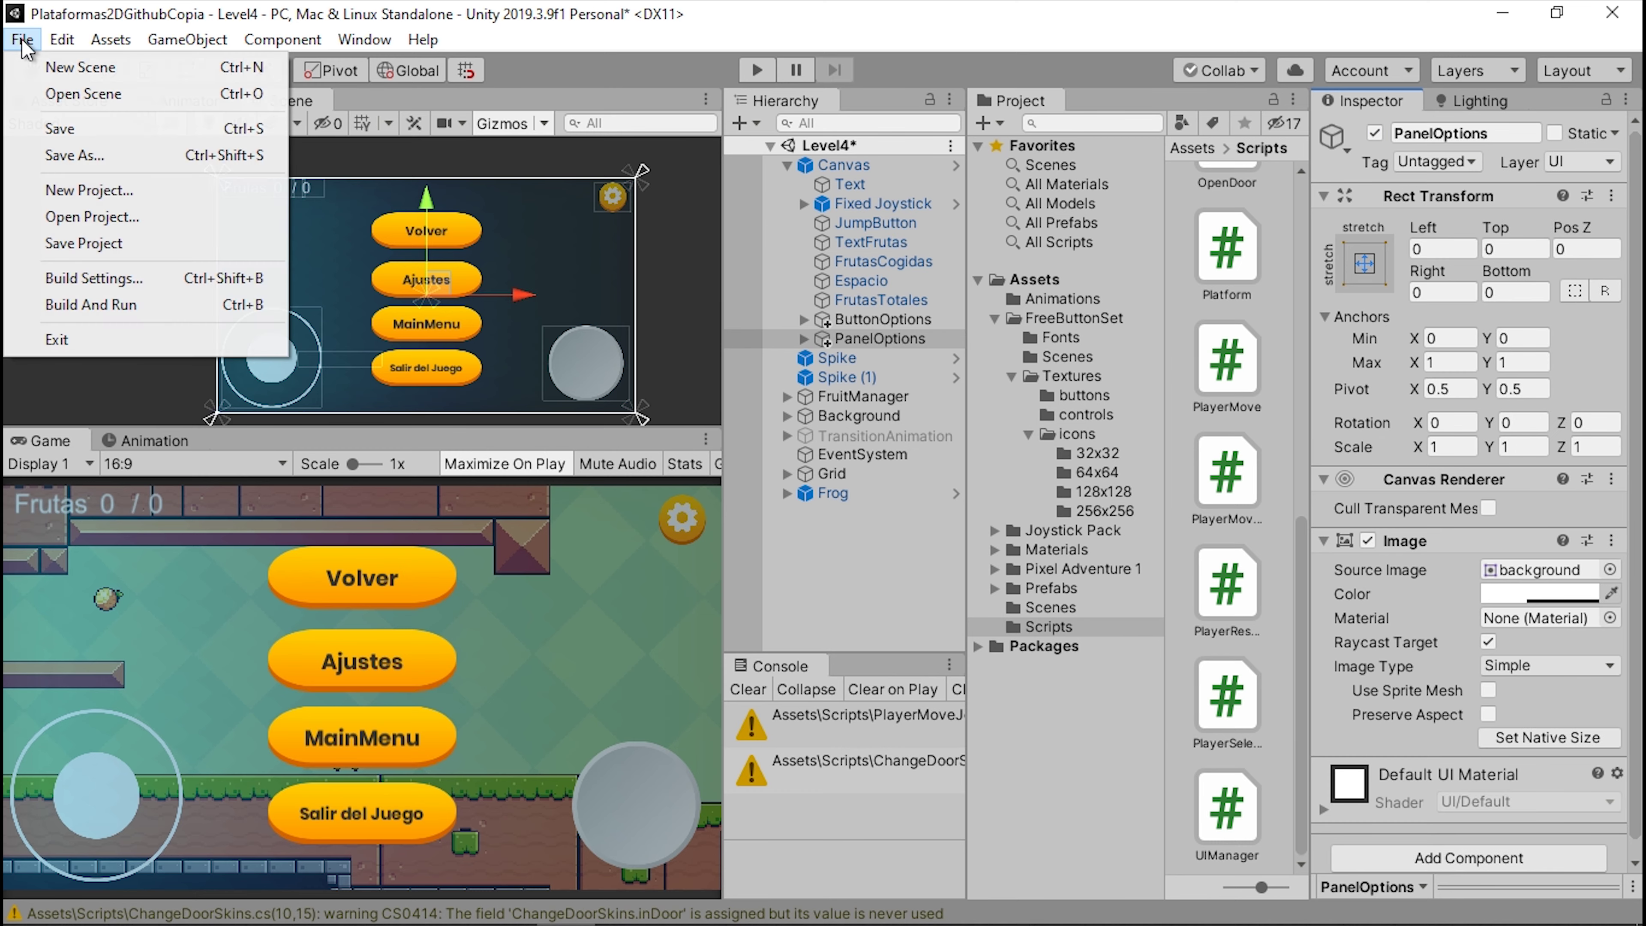
pyautogui.click(78, 273)
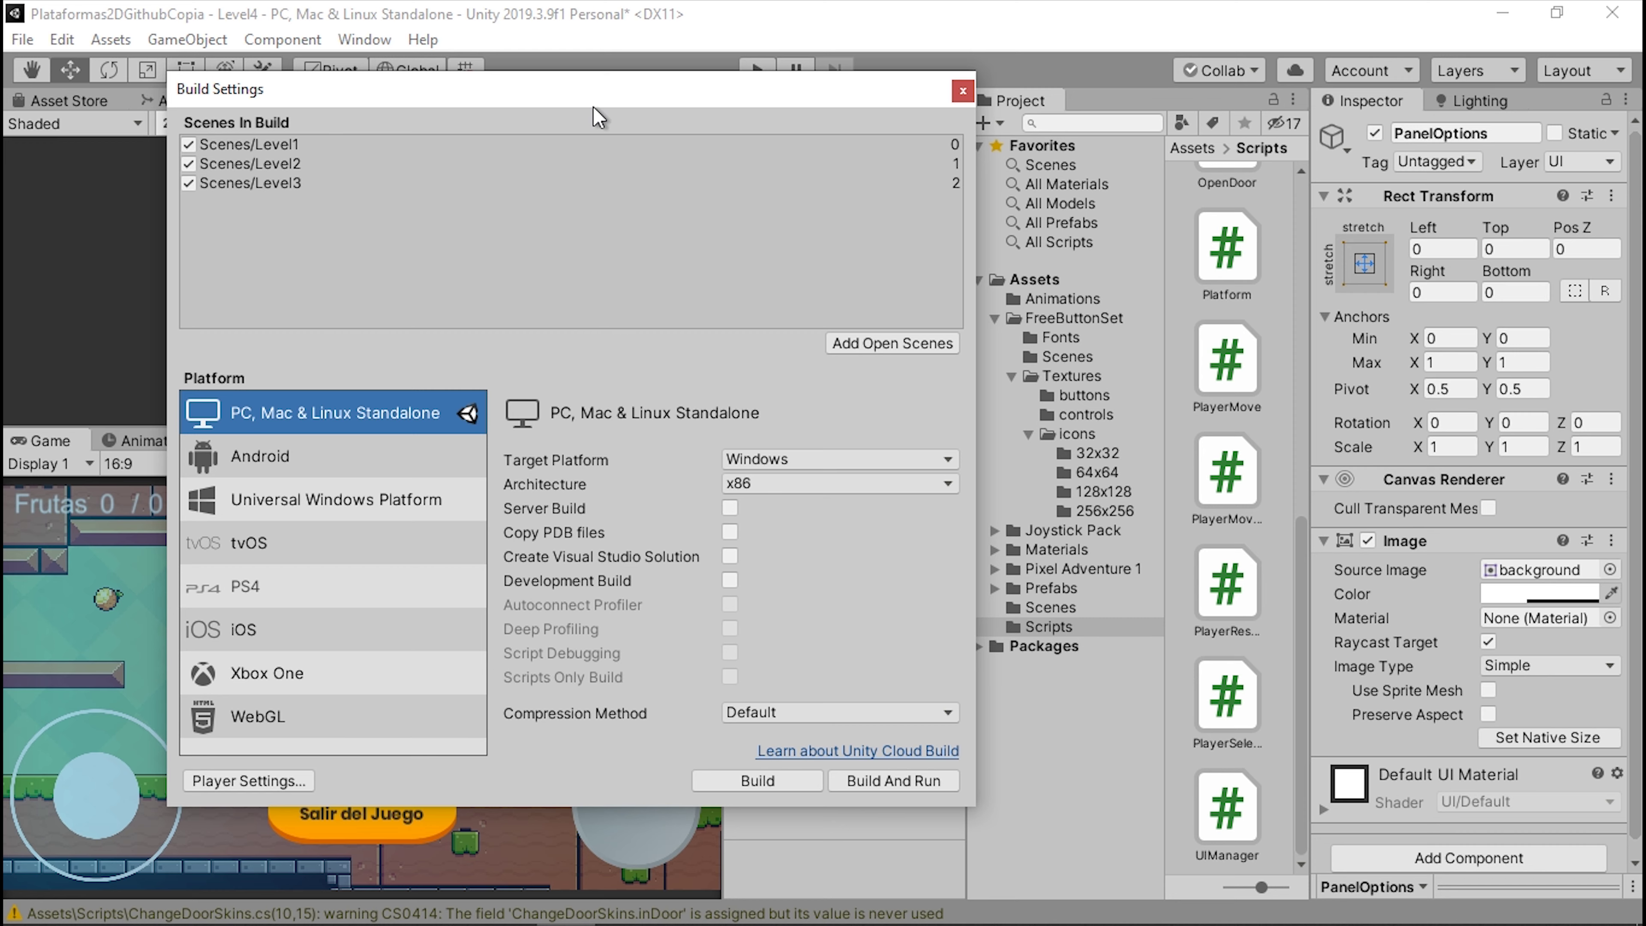
pyautogui.moveTo(593, 106); pyautogui.dragTo(437, 84)
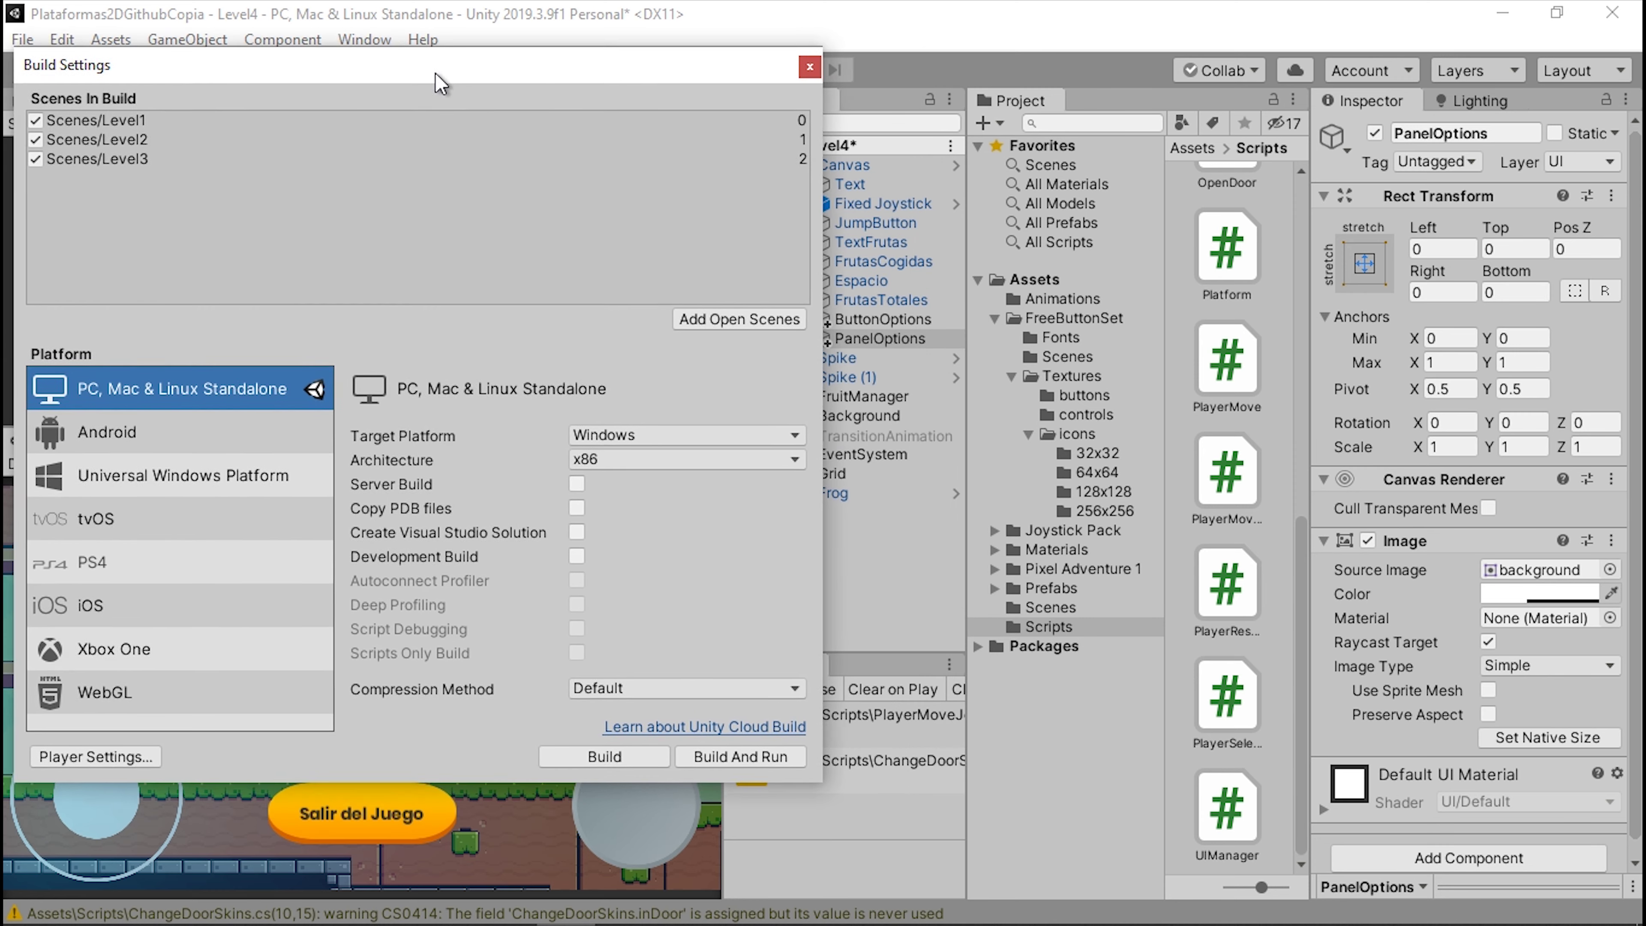
pyautogui.click(1068, 607)
pyautogui.moveTo(1239, 649); pyautogui.dragTo(369, 232)
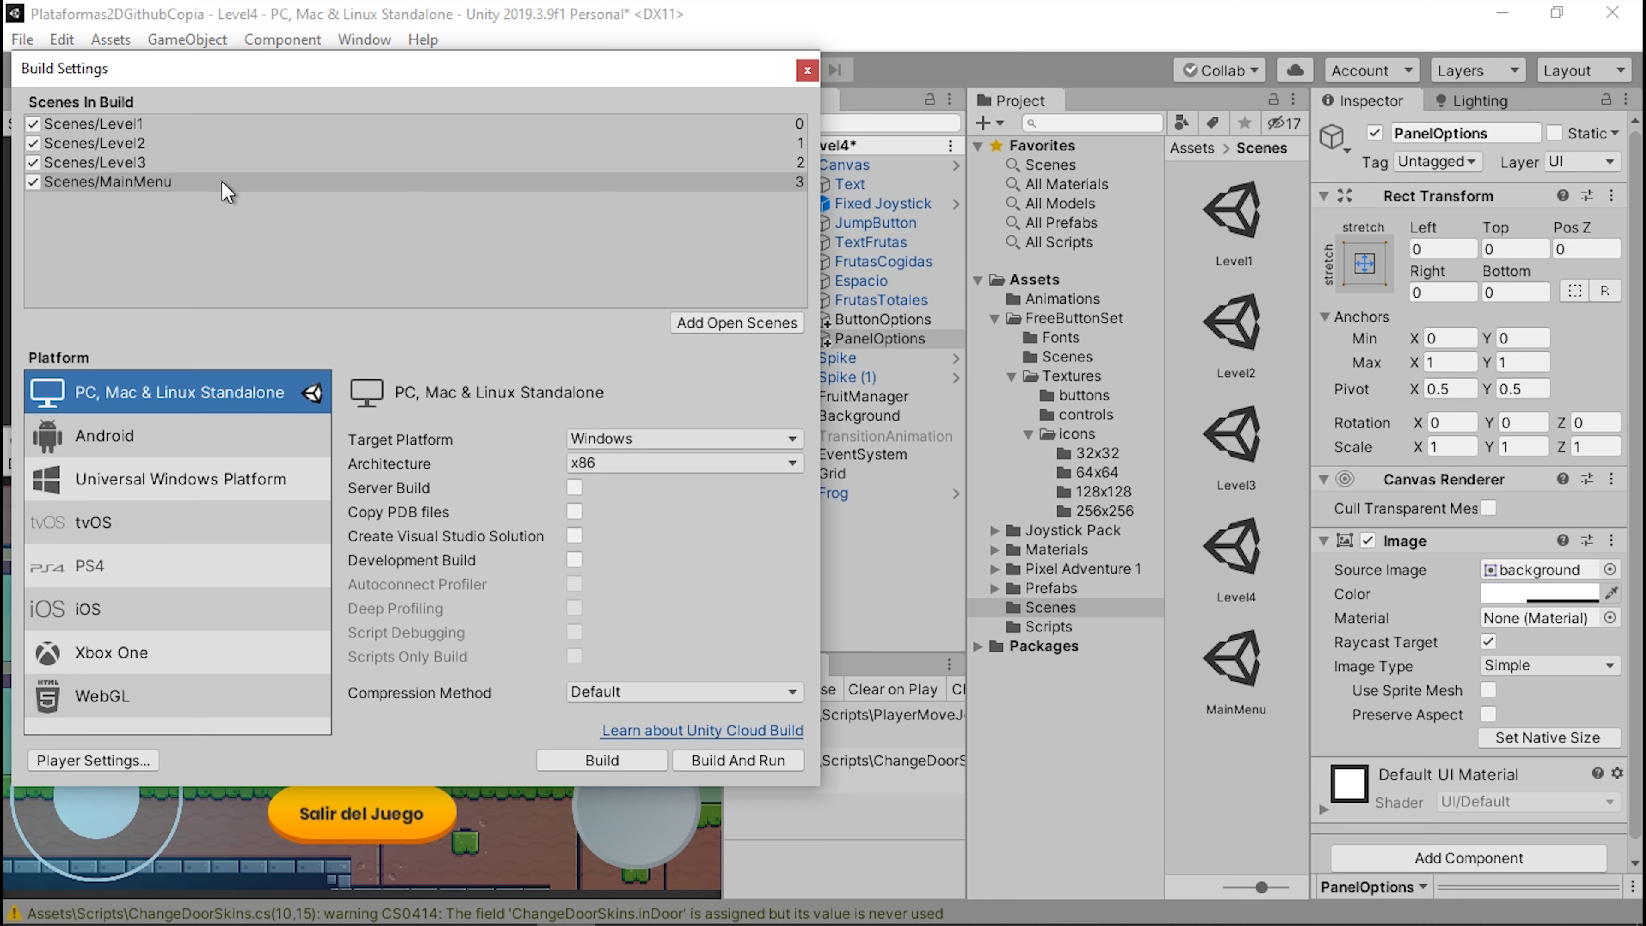
pyautogui.click(149, 184)
pyautogui.click(801, 68)
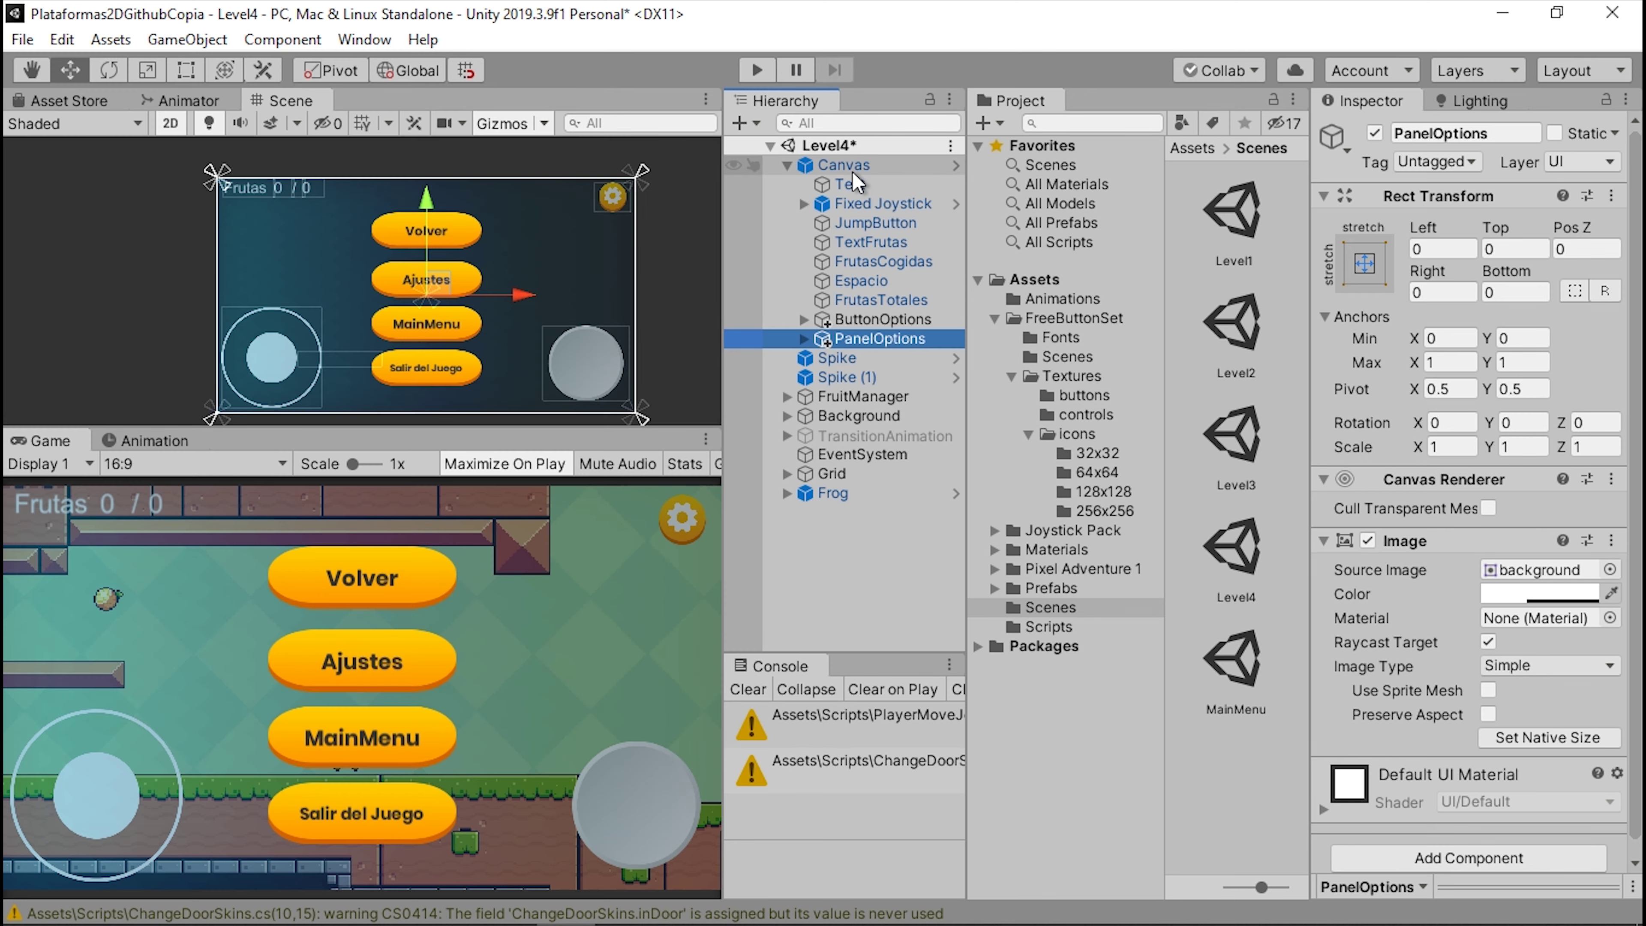
pyautogui.click(1050, 626)
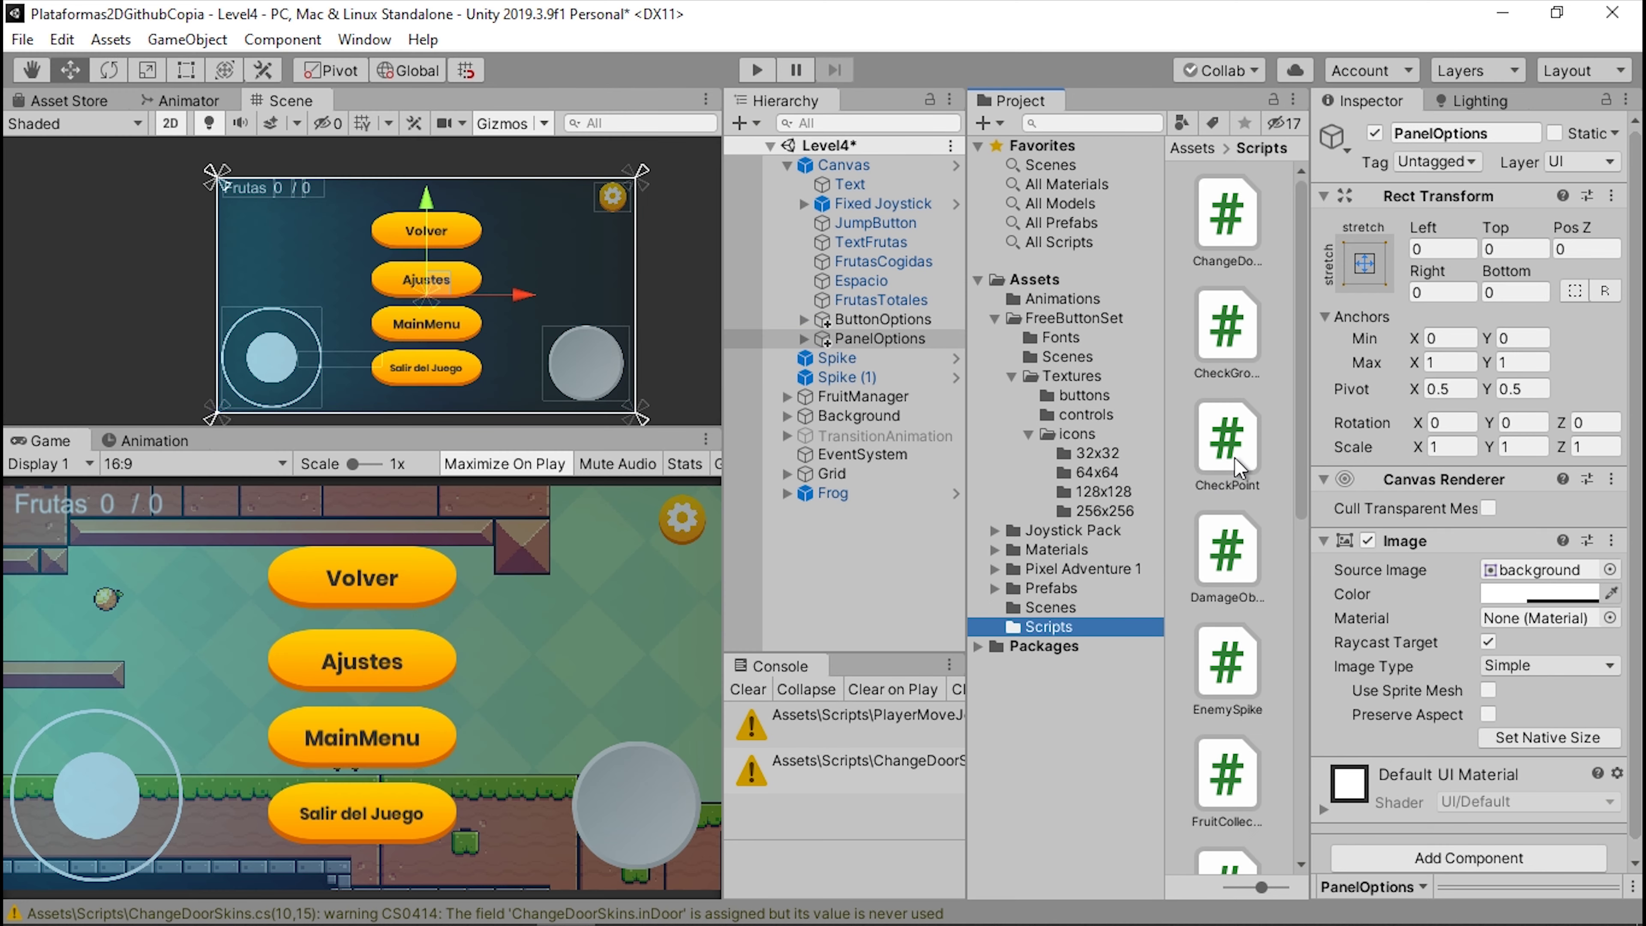
pyautogui.hotkey('alt', 'Tab')
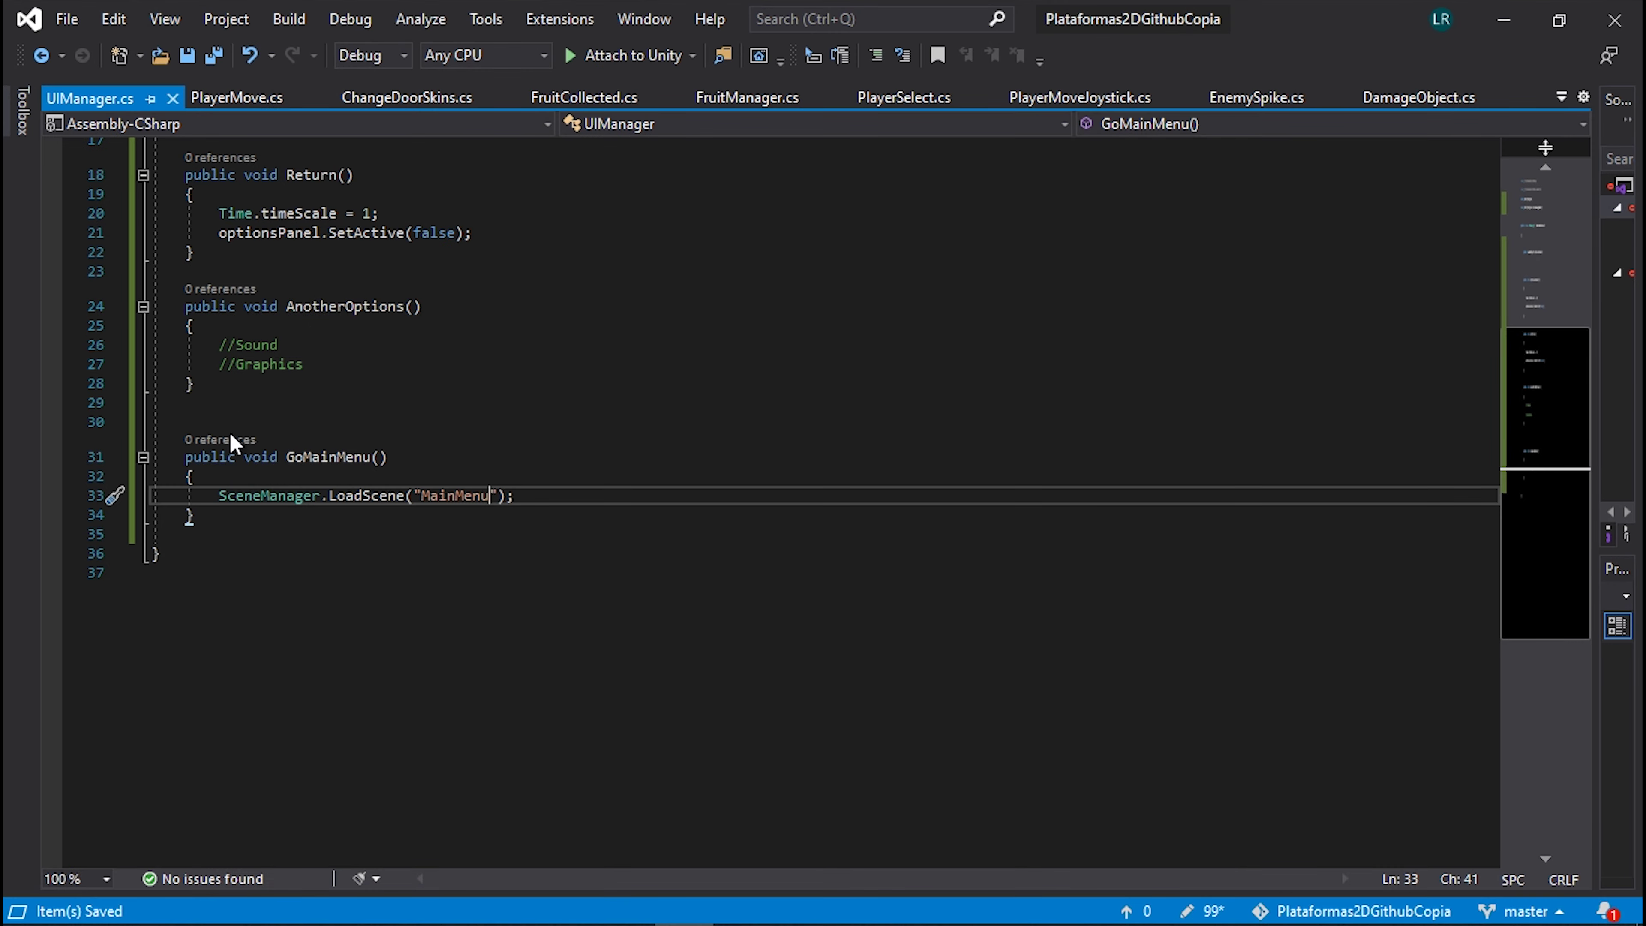
# - Declare a public void QuitGame() method below GoMainMenu
pyautogui.click(268, 515)
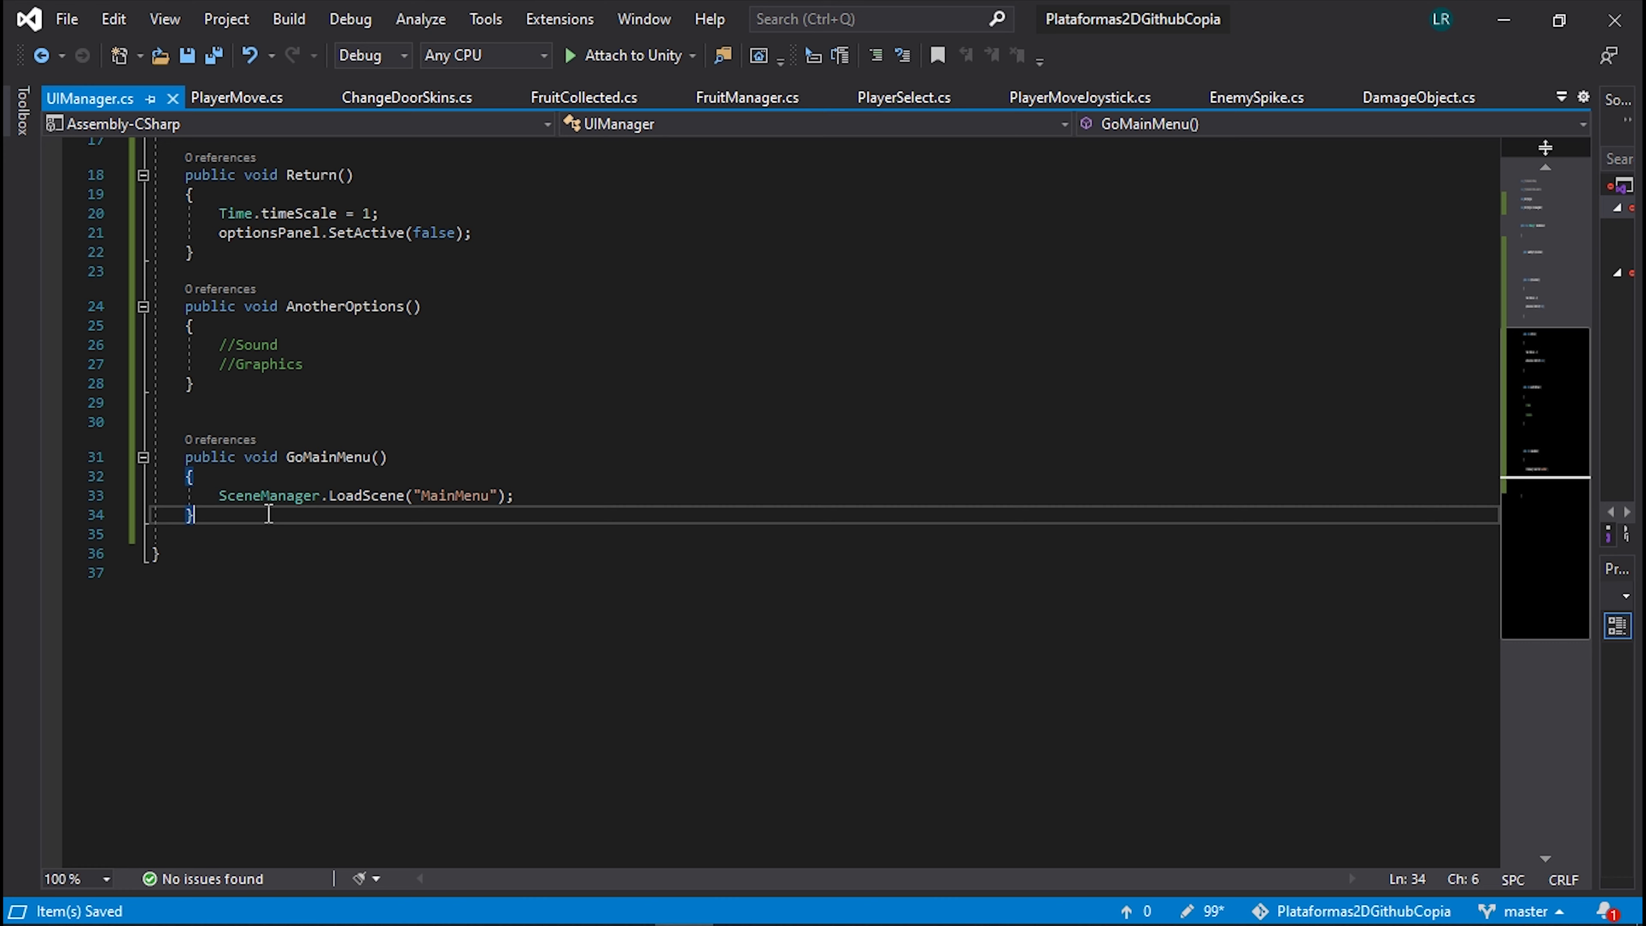
pyautogui.press('Return')
pyautogui.press('Return')
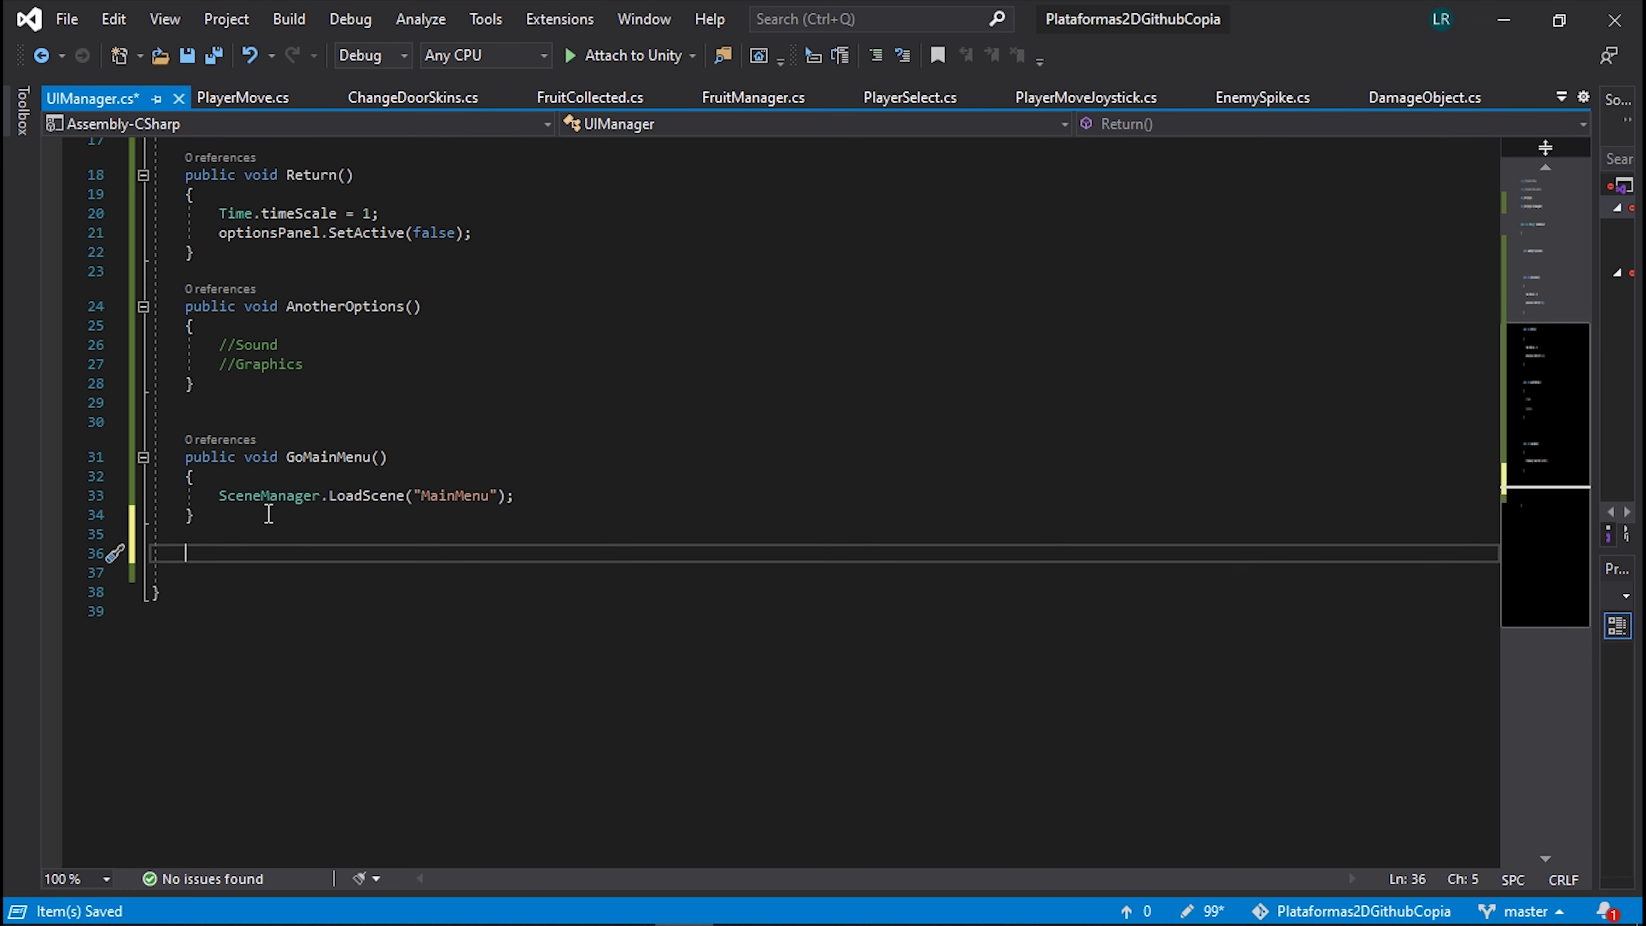
pyautogui.write('pu')
pyautogui.press('space')
pyautogui.write('blic vo')
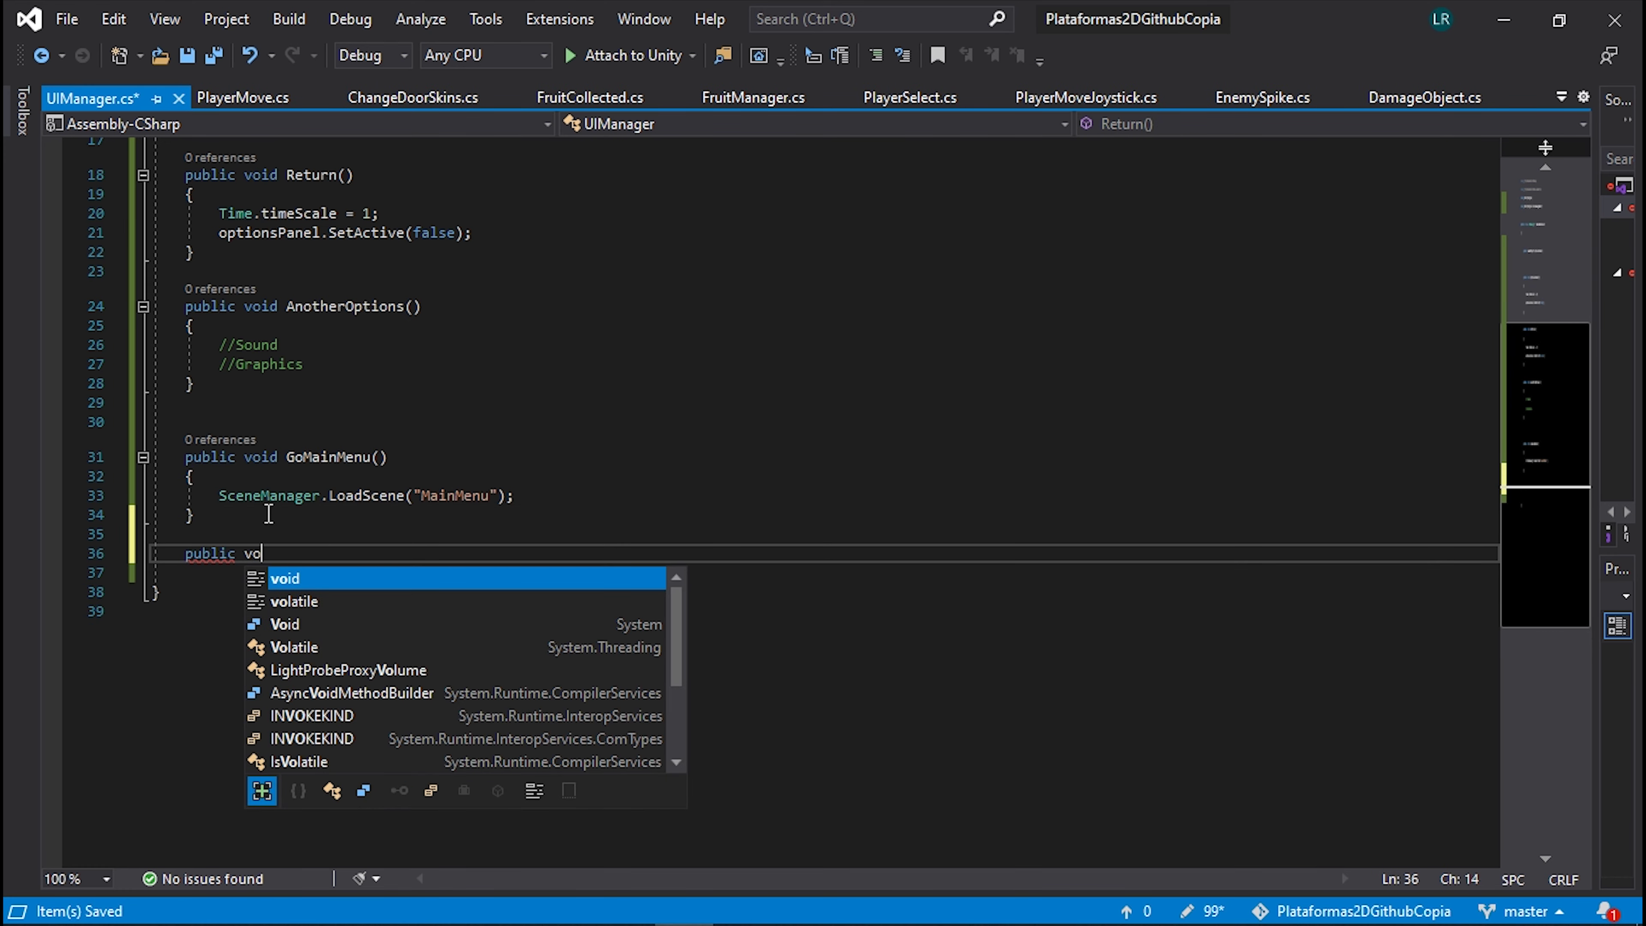
pyautogui.write('id')
pyautogui.press('space')
pyautogui.write(' Q')
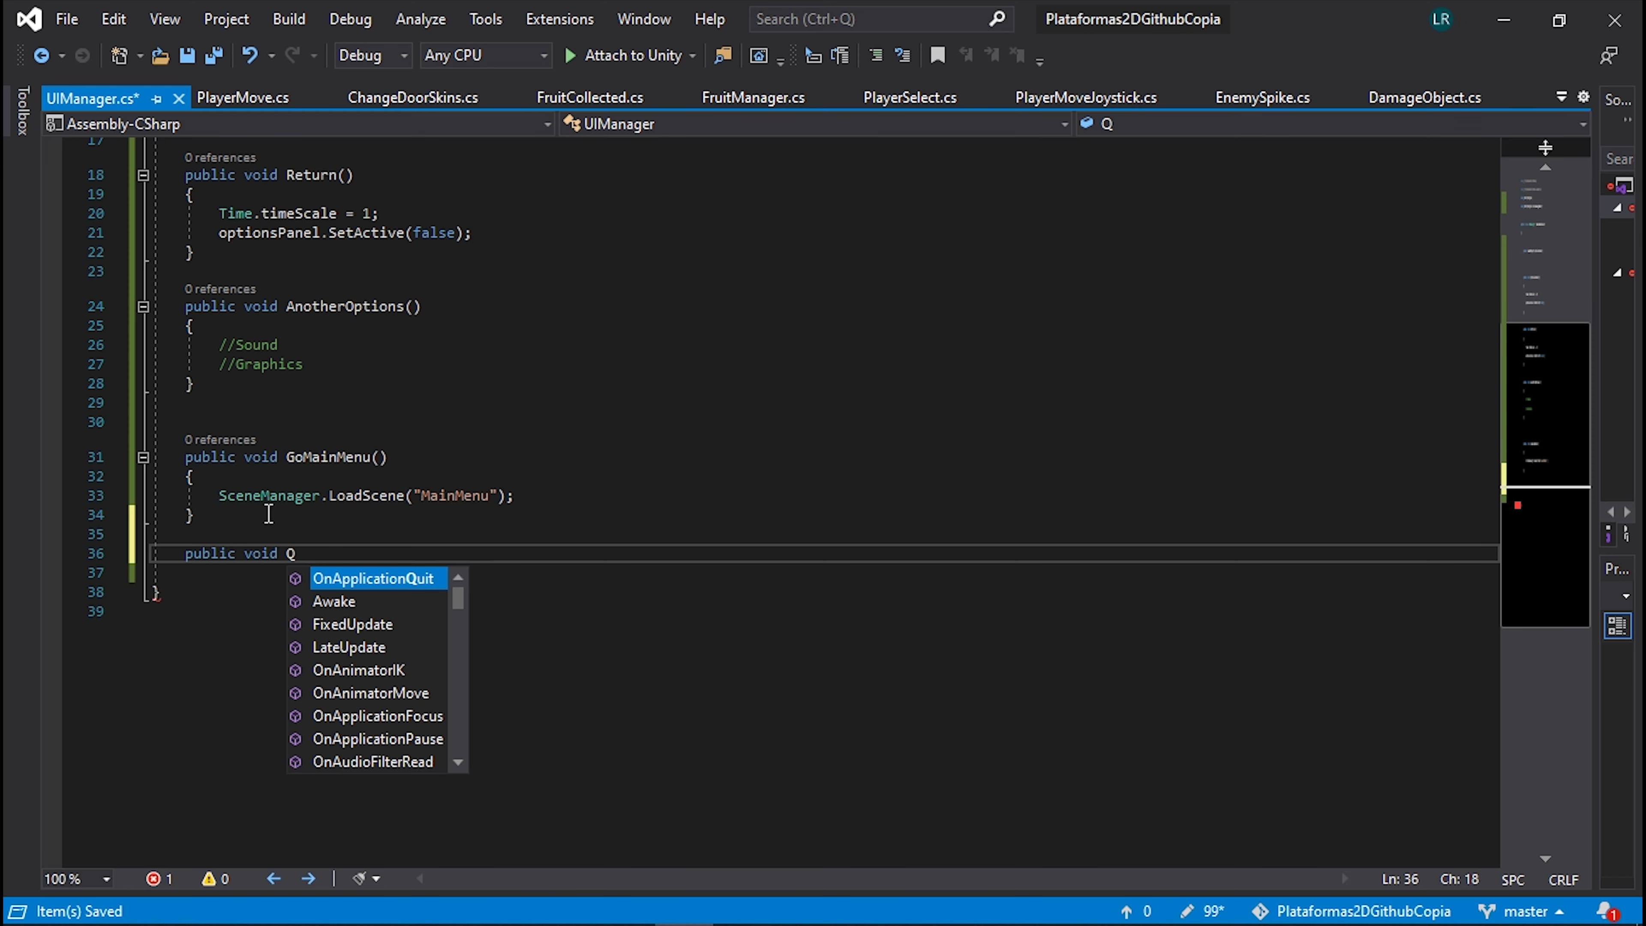
pyautogui.write('uit')
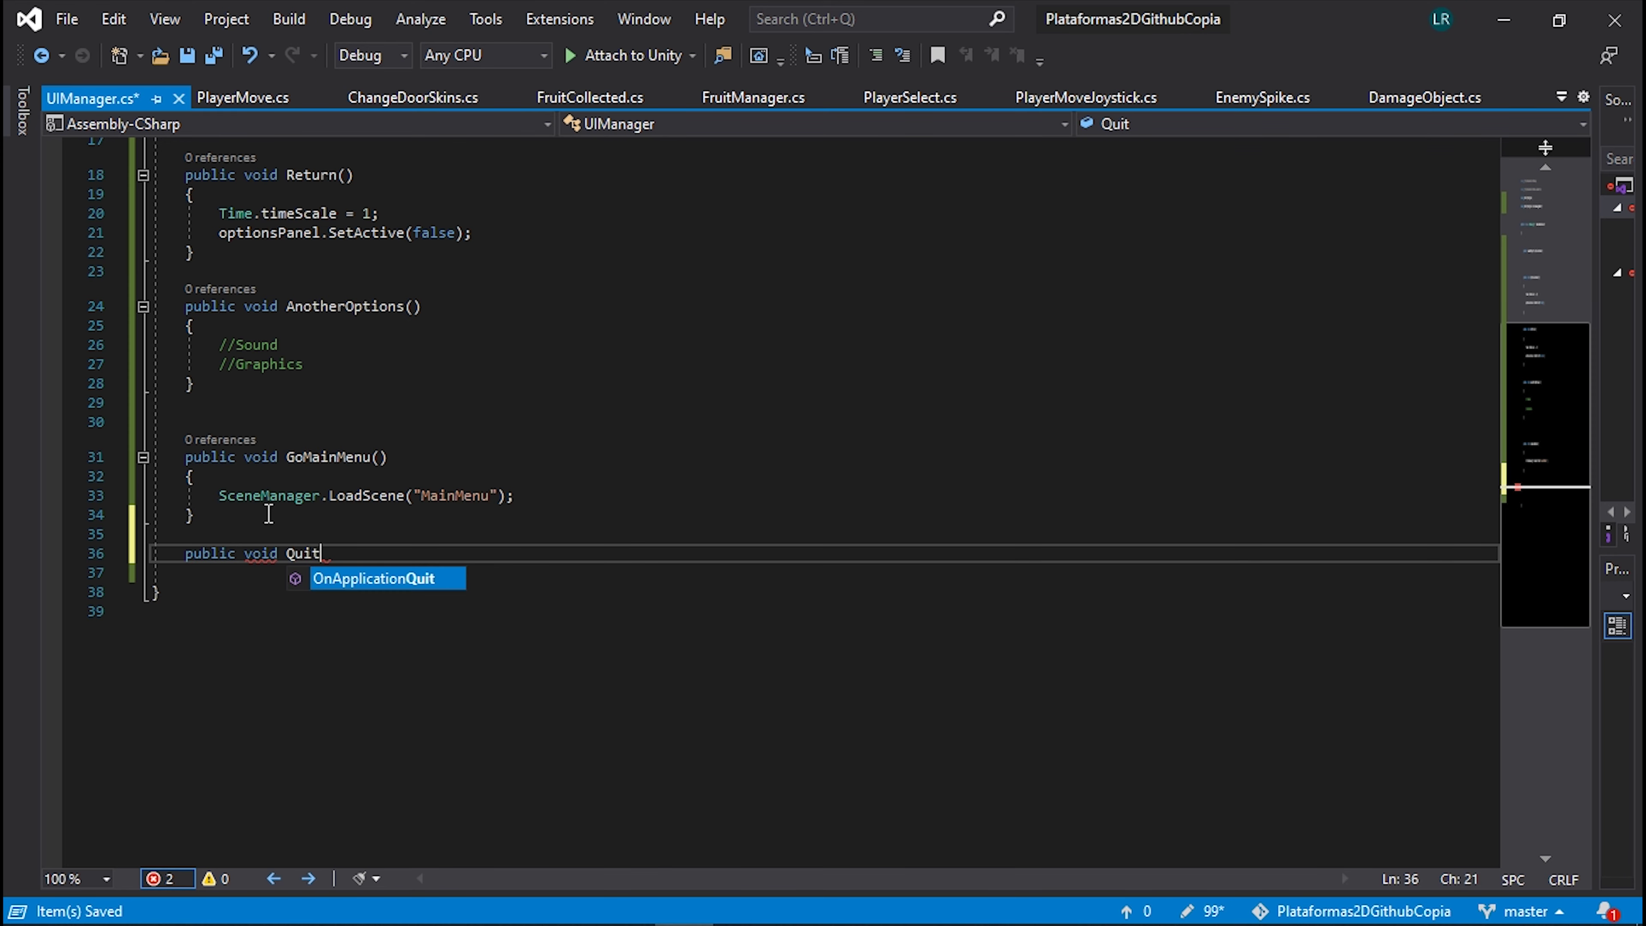
pyautogui.write('Game()')
pyautogui.press('Return')
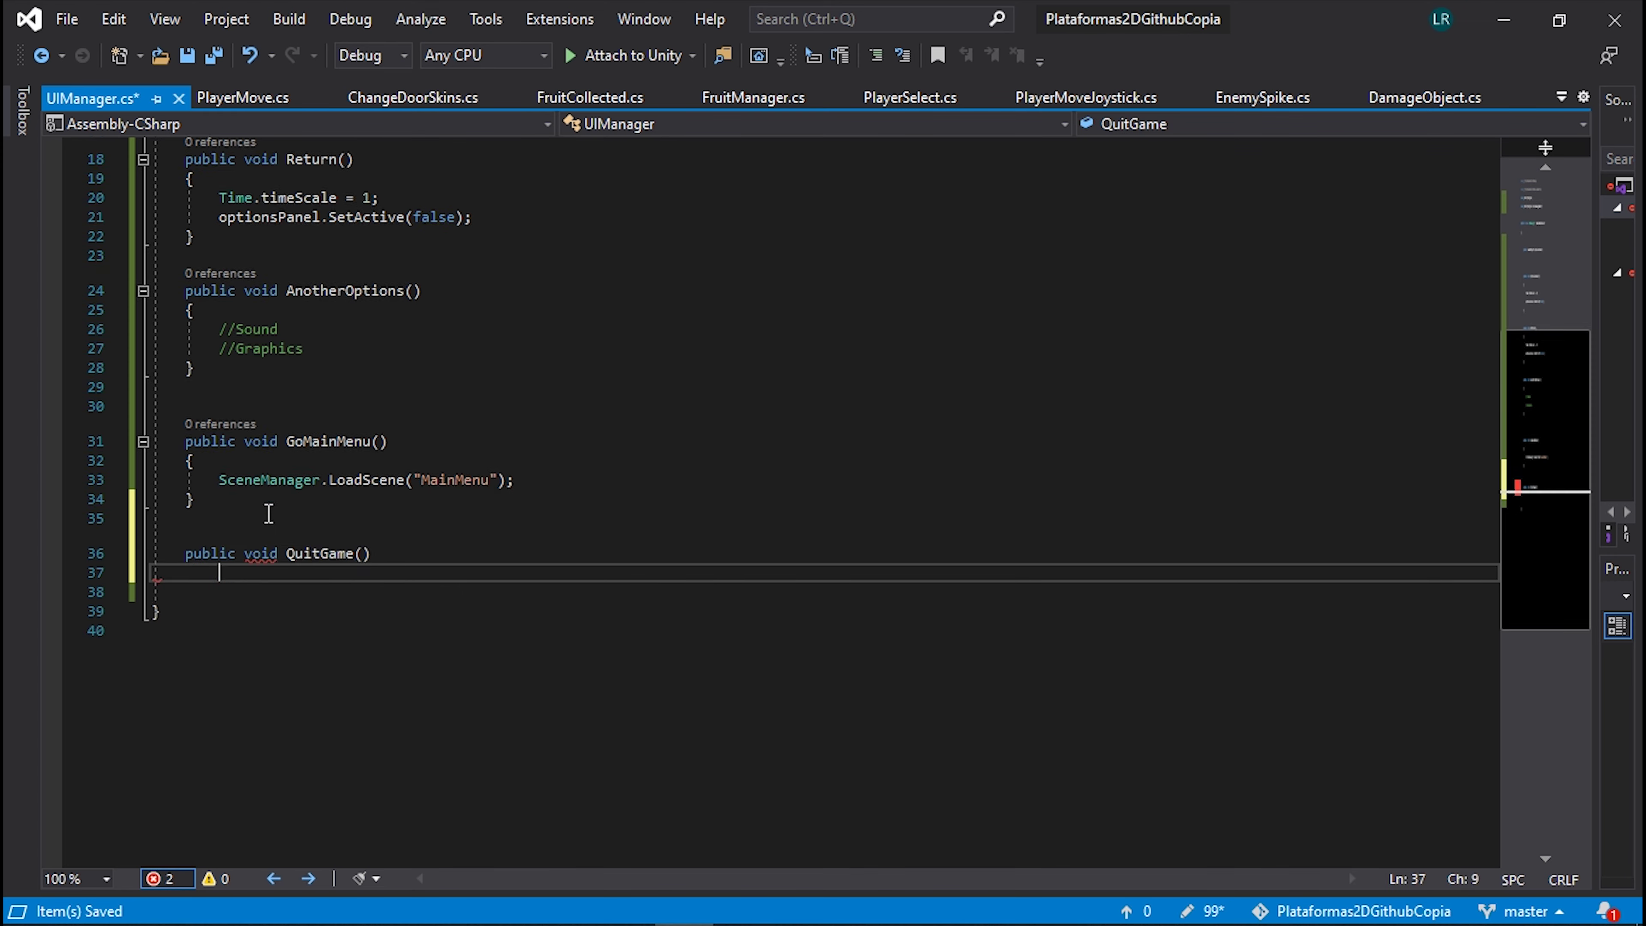
pyautogui.write('{')
pyautogui.press('Return')
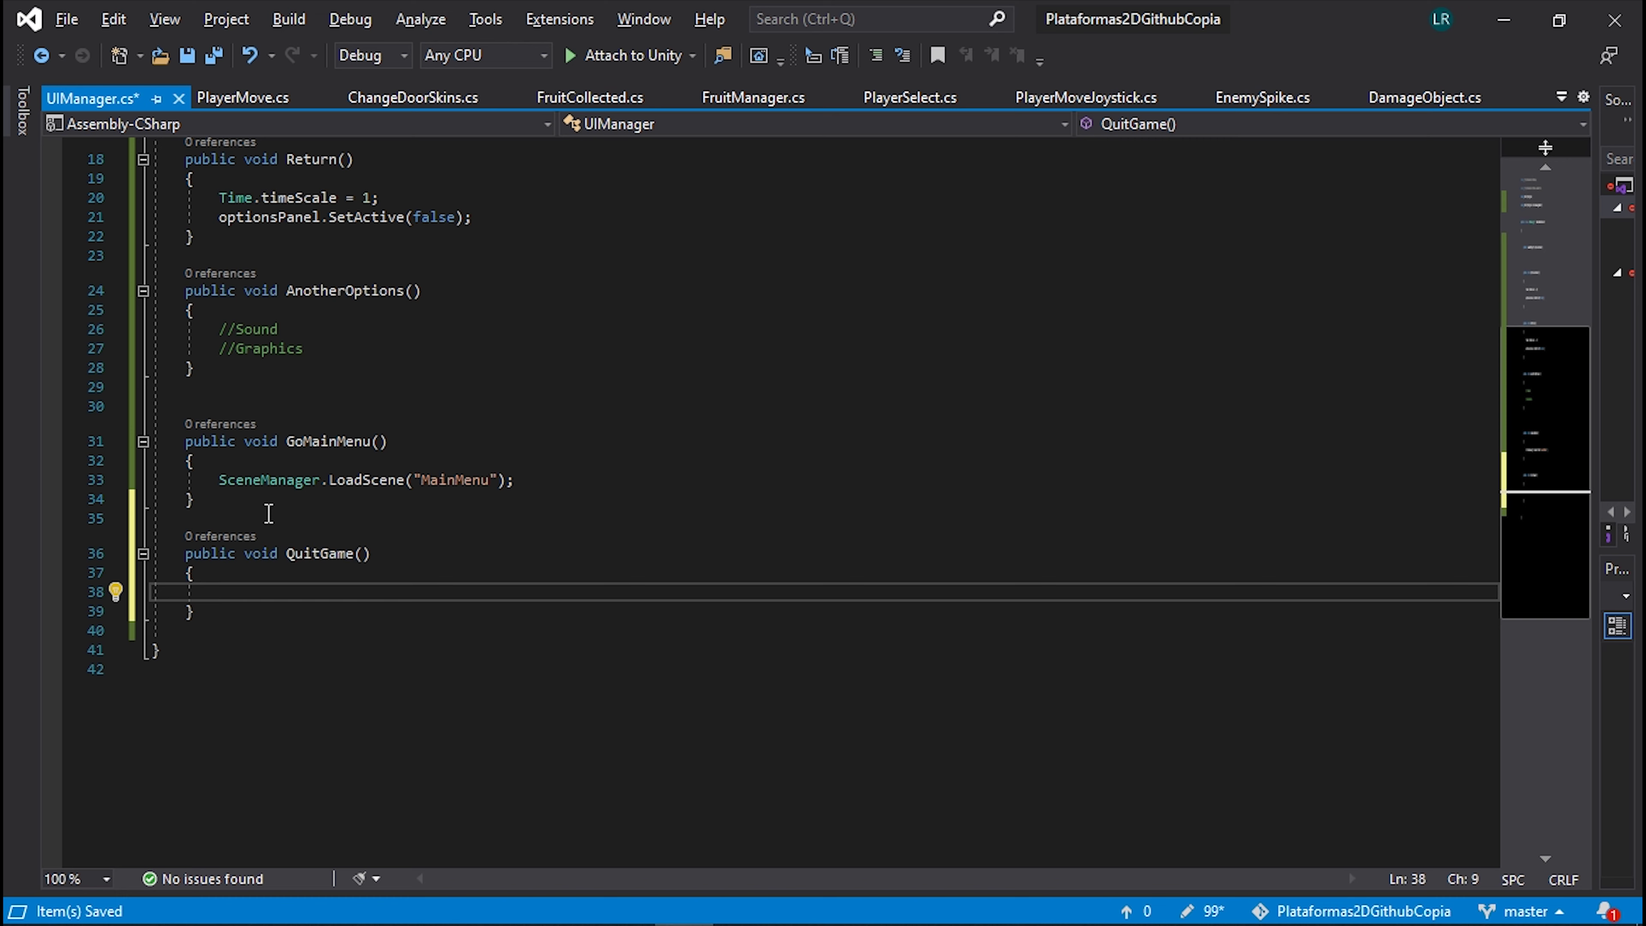
# - Fill QuitGame with Application.Quit(); and save the UIManager script
pyautogui.write('Application')
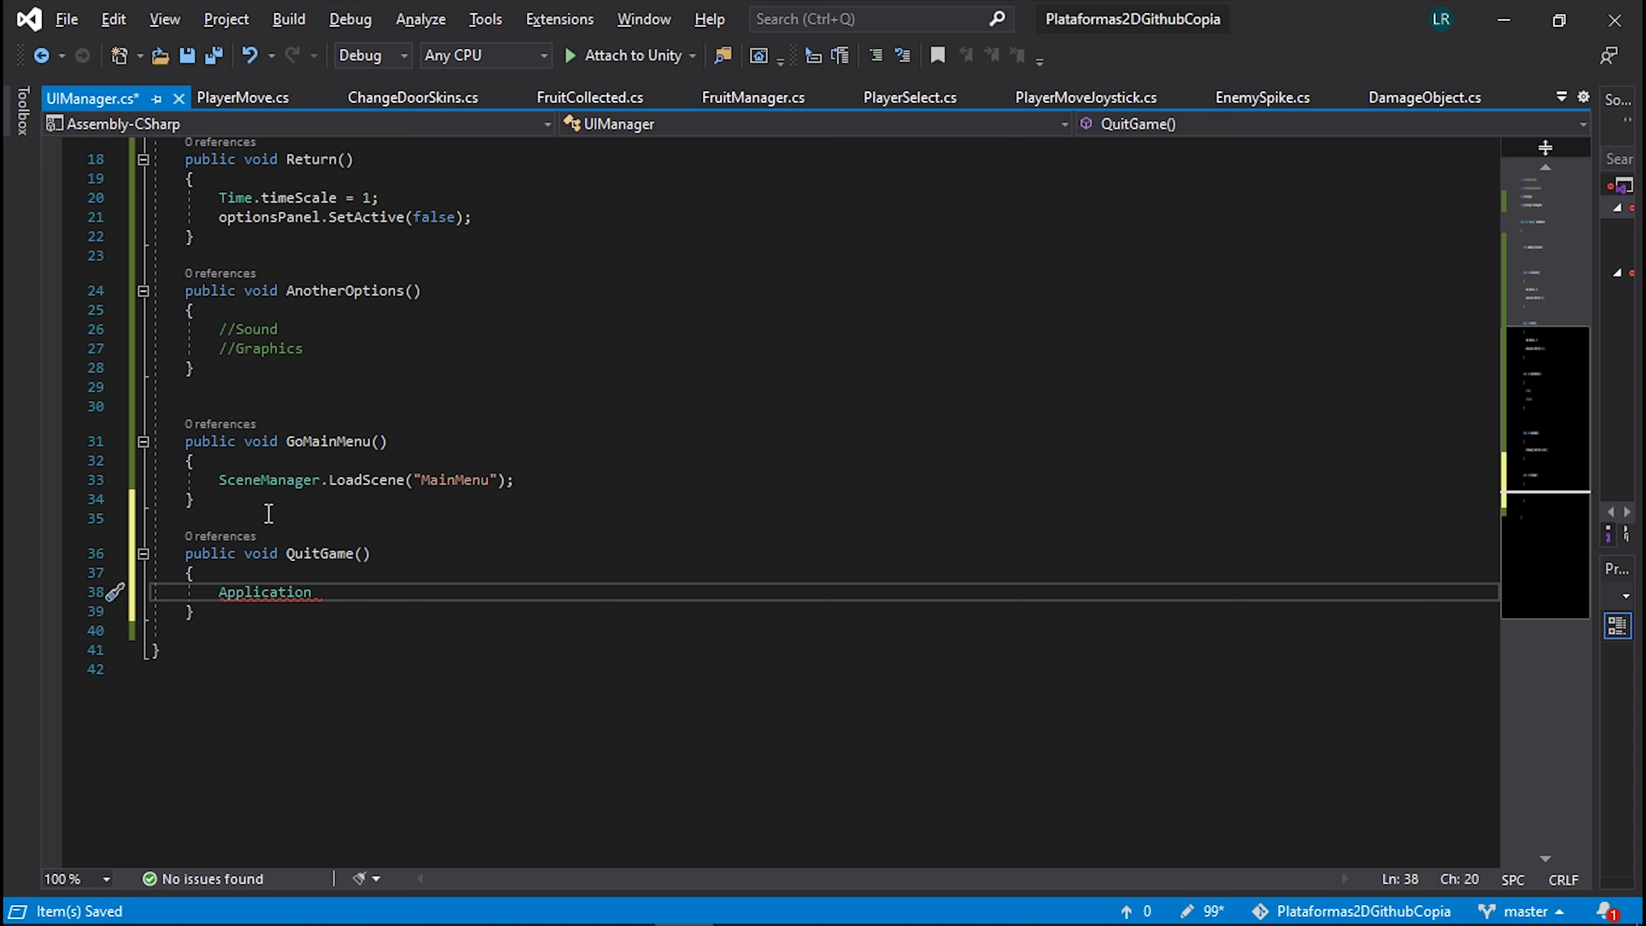
pyautogui.write('.qui')
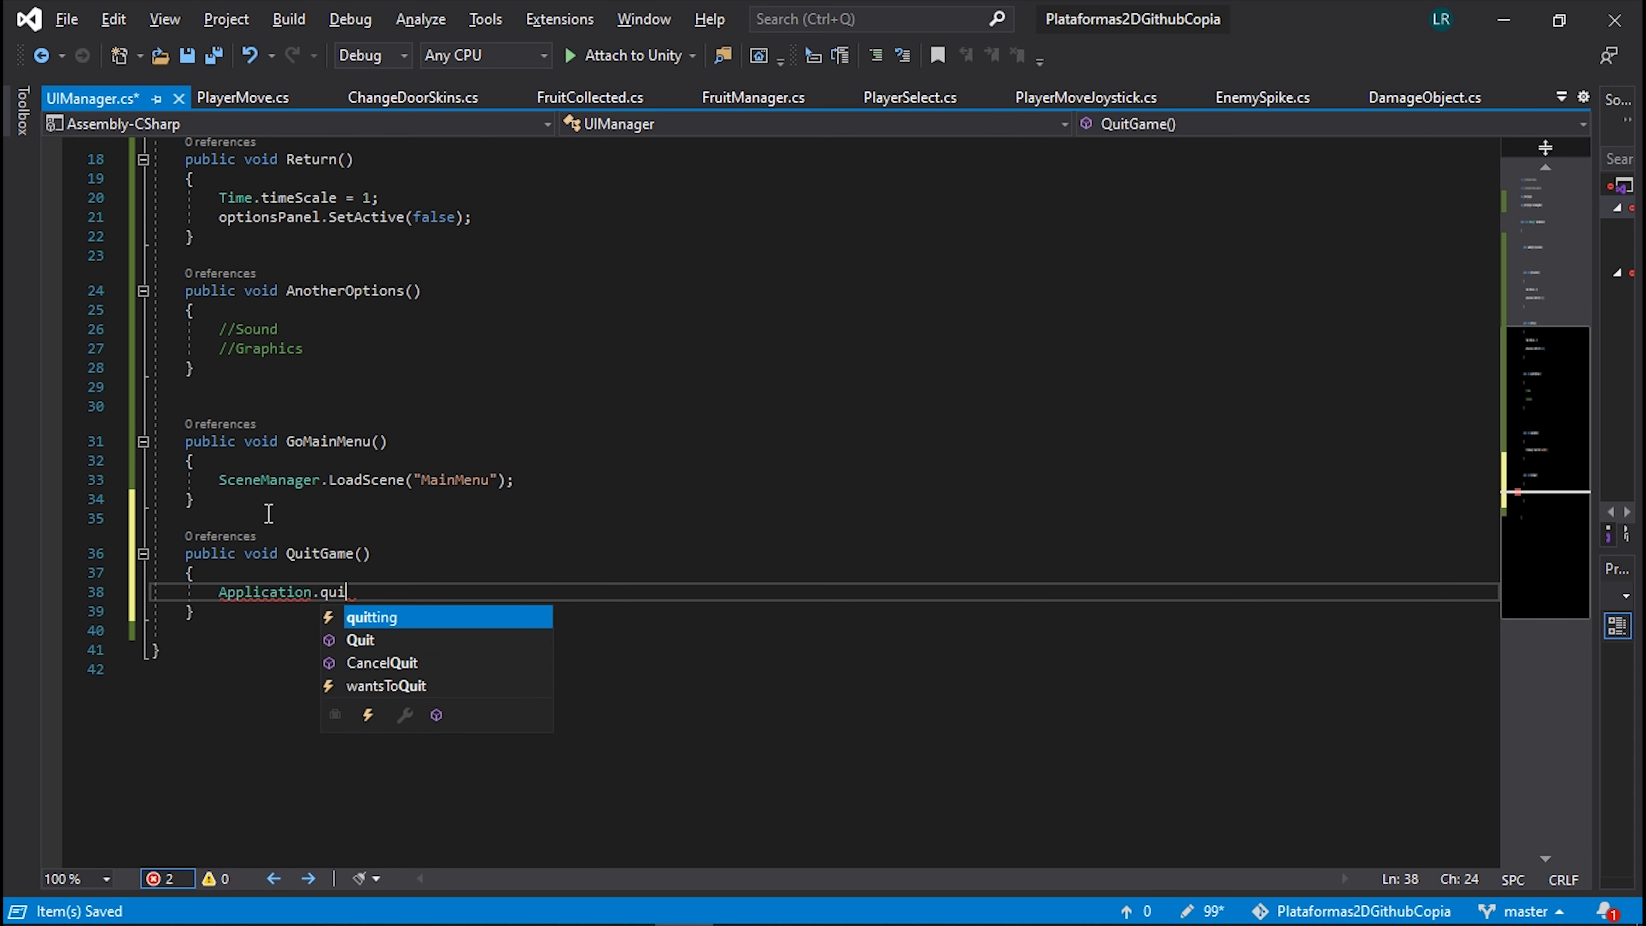
pyautogui.press('Down')
pyautogui.press('Tab')
pyautogui.write('()')
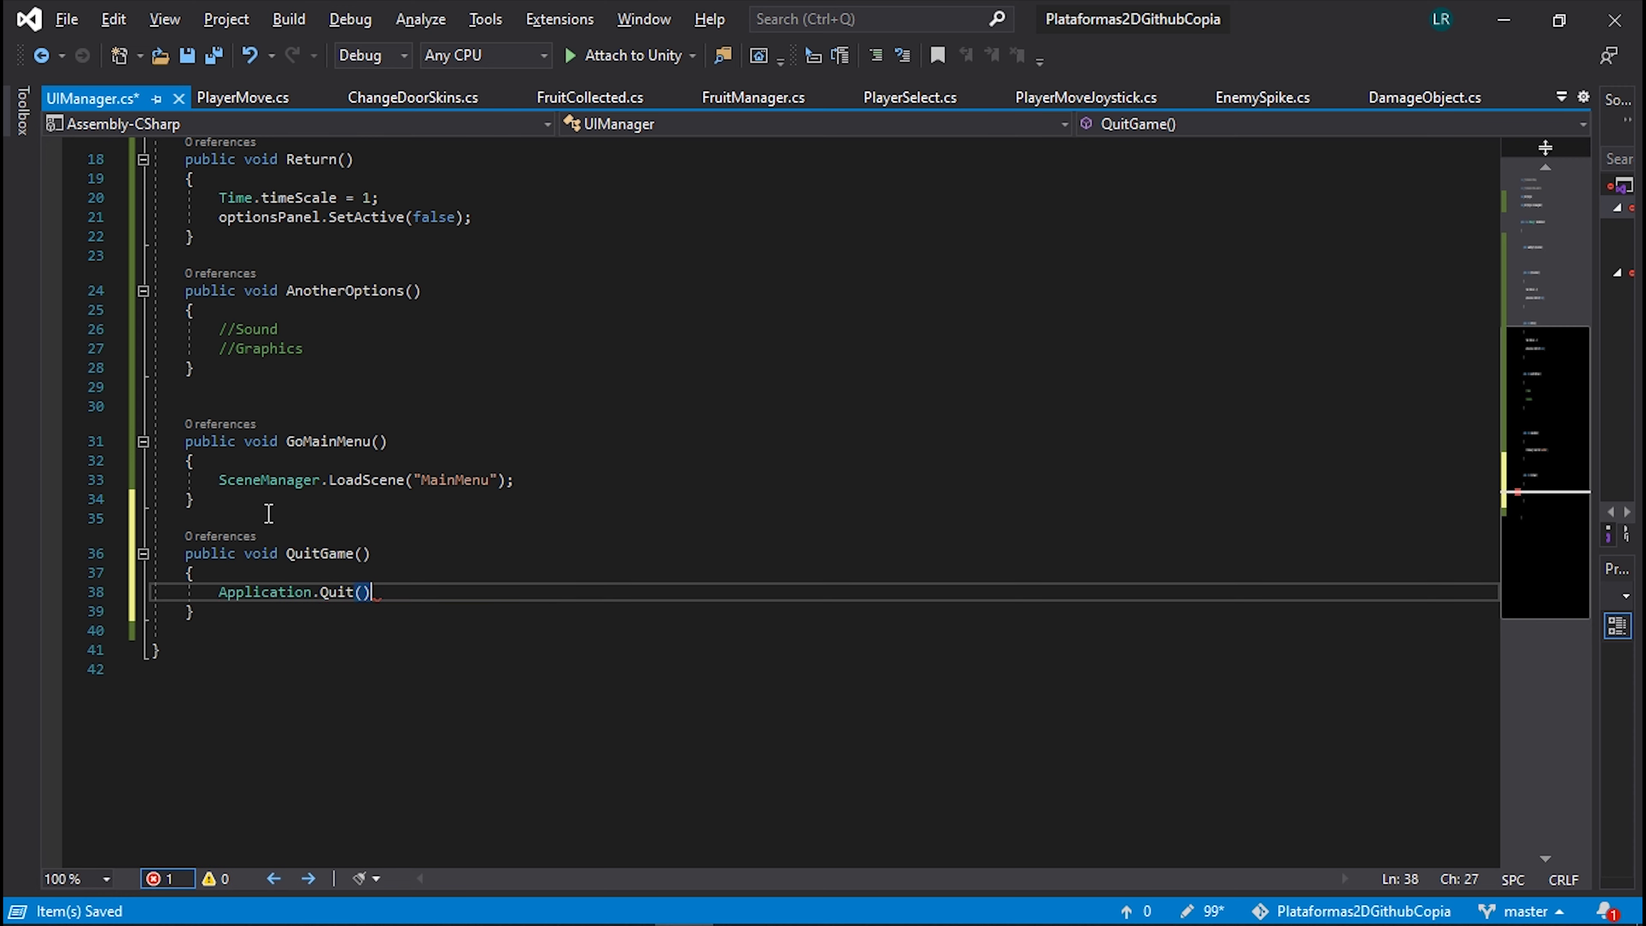
pyautogui.write(';')
pyautogui.hotkey('ctrl', 's')
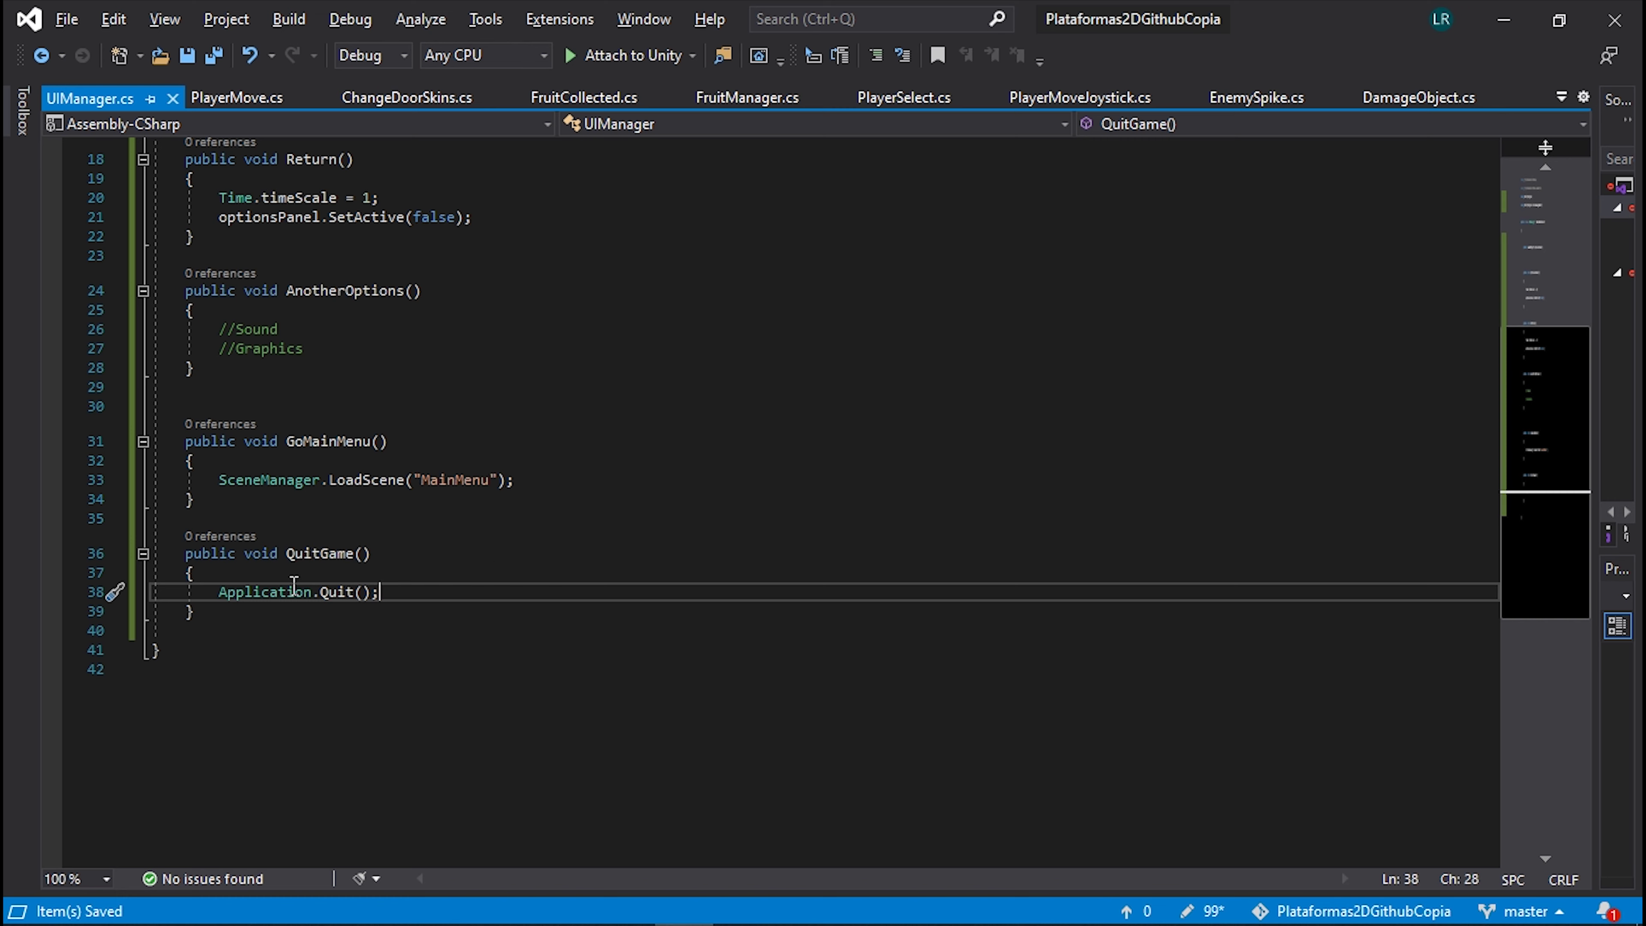
pyautogui.click(1503, 20)
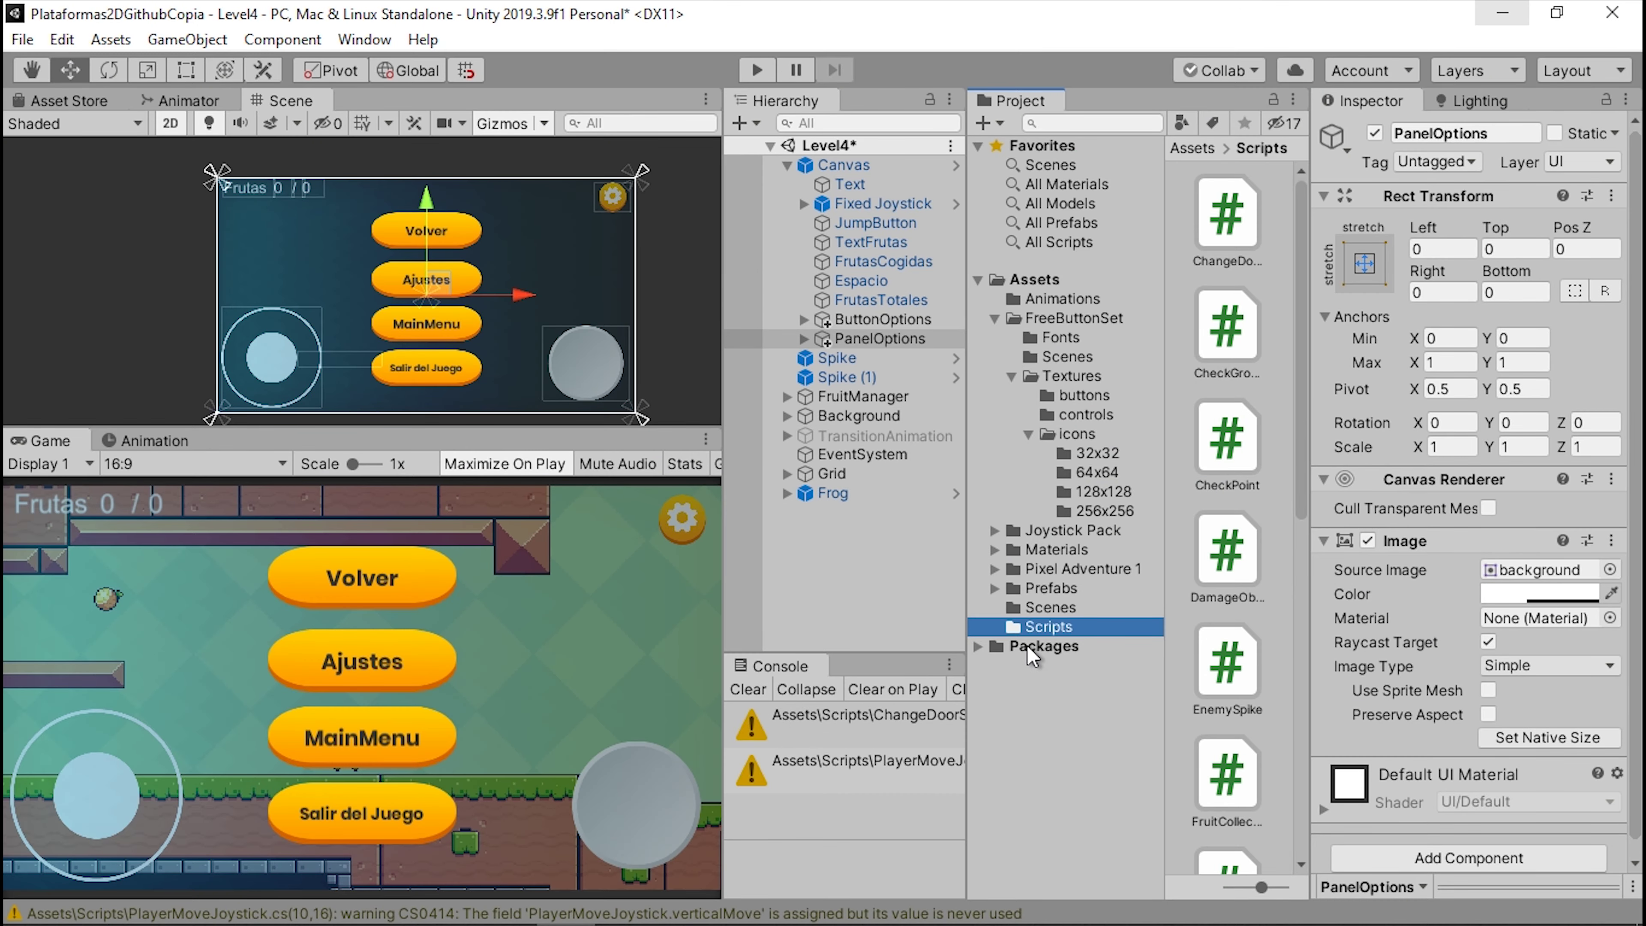
# - Attach the UIManager script to the Canvas and set its Options Panel field to PanelOptions
pyautogui.scroll(-5, 1238, 544)
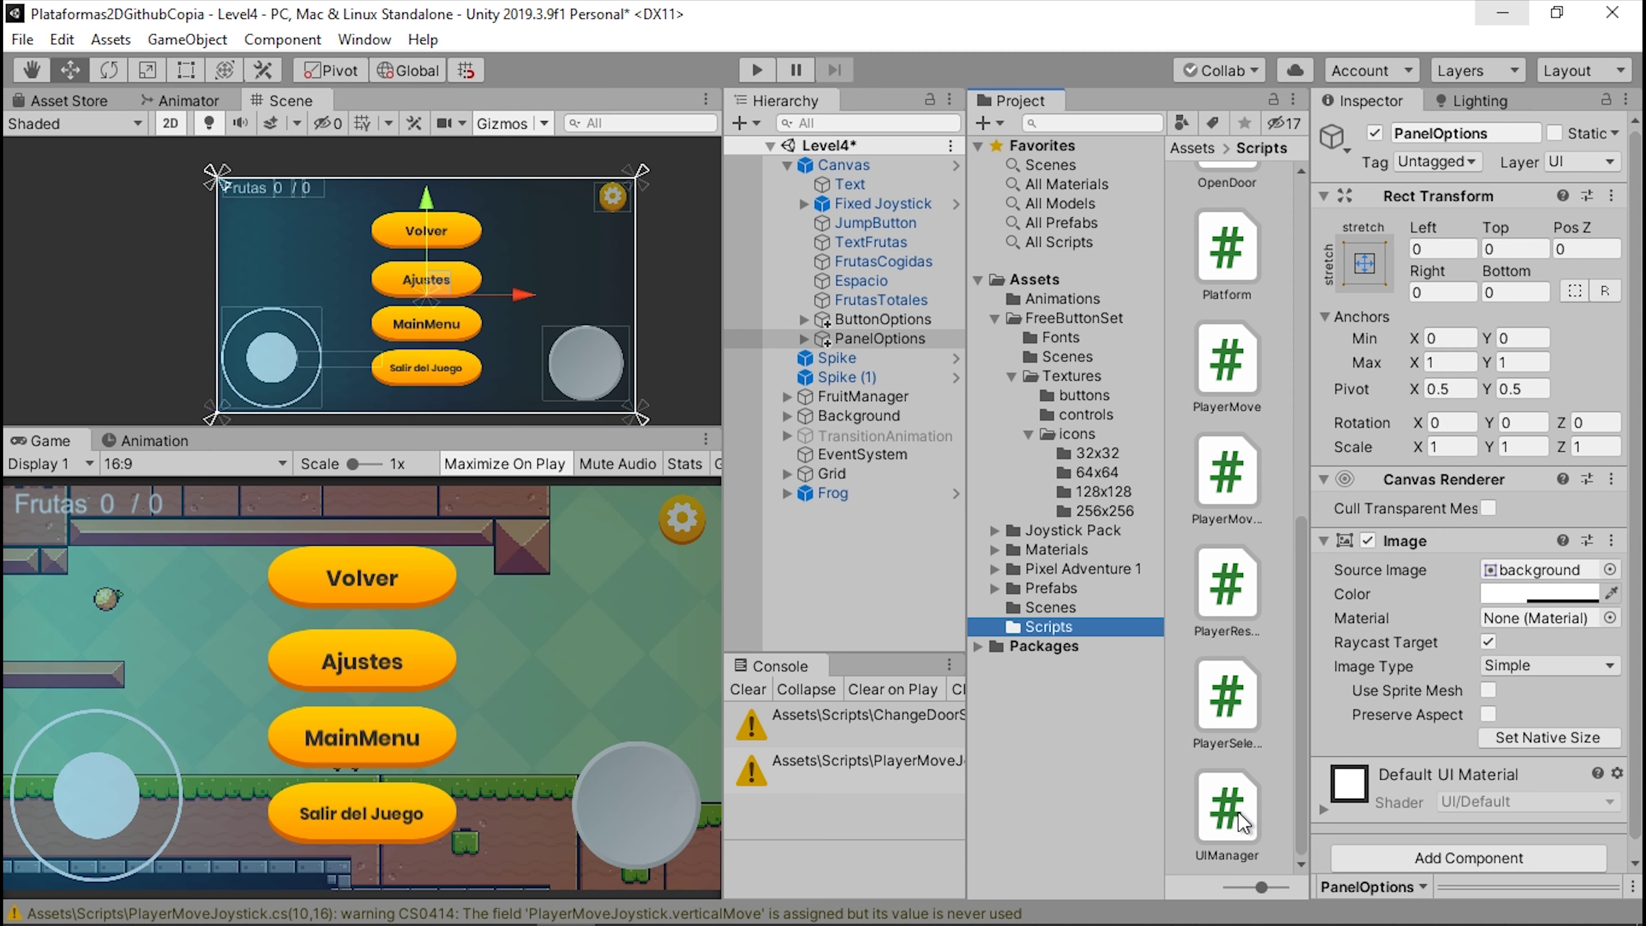
pyautogui.moveTo(1226, 811); pyautogui.dragTo(836, 166)
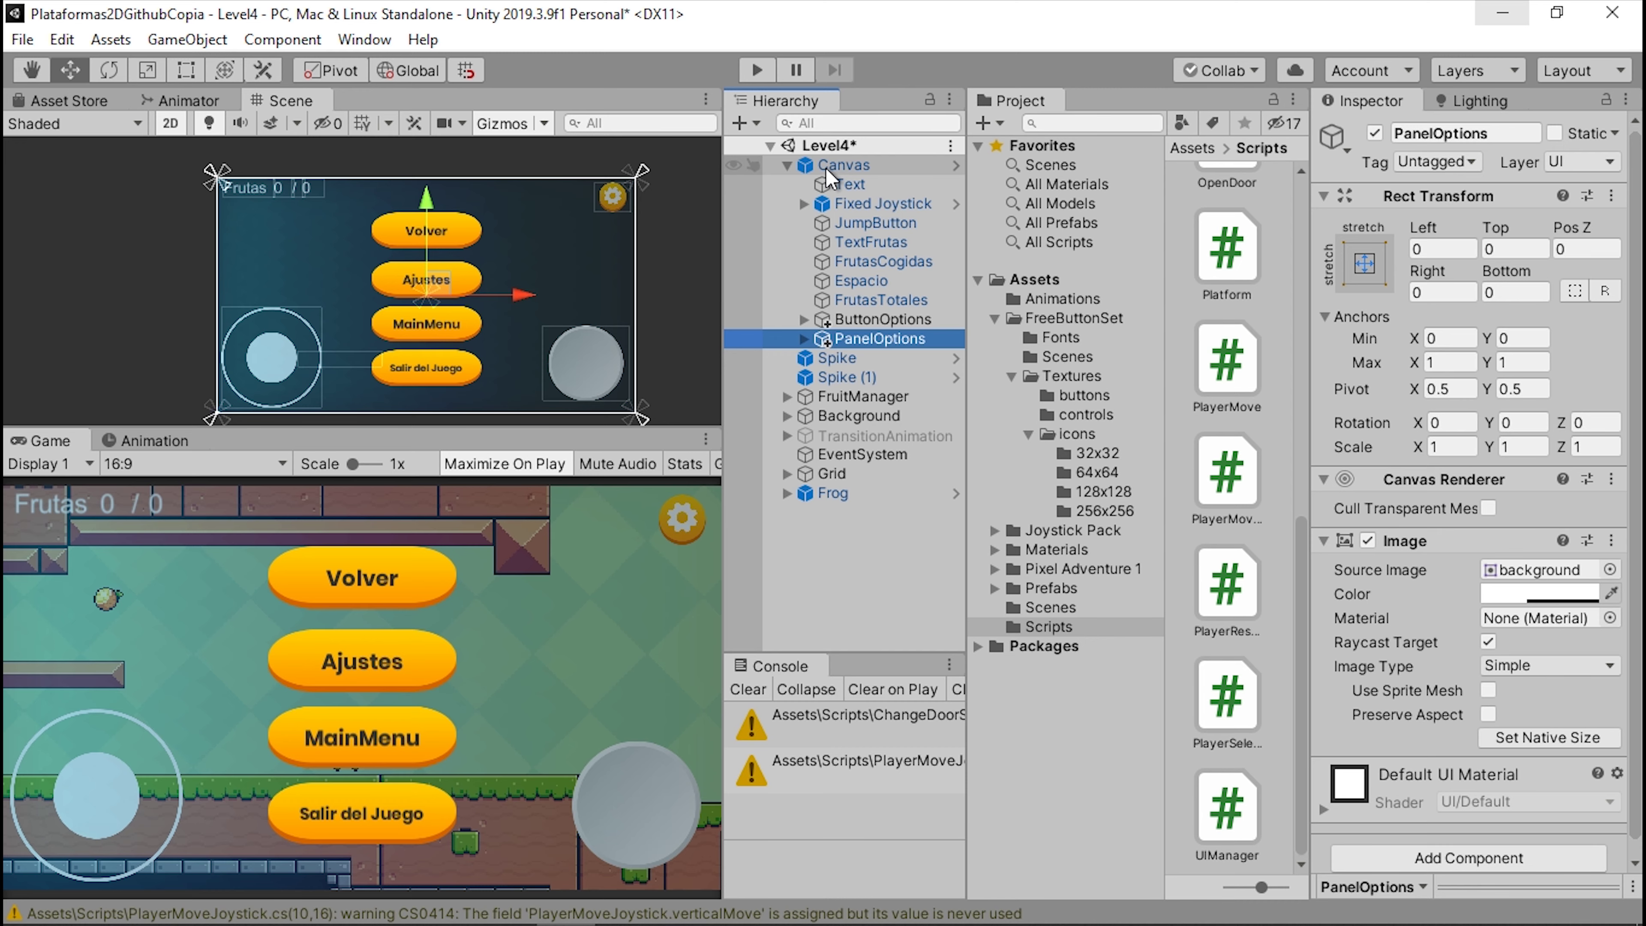
pyautogui.click(903, 170)
pyautogui.scroll(-3, 1426, 522)
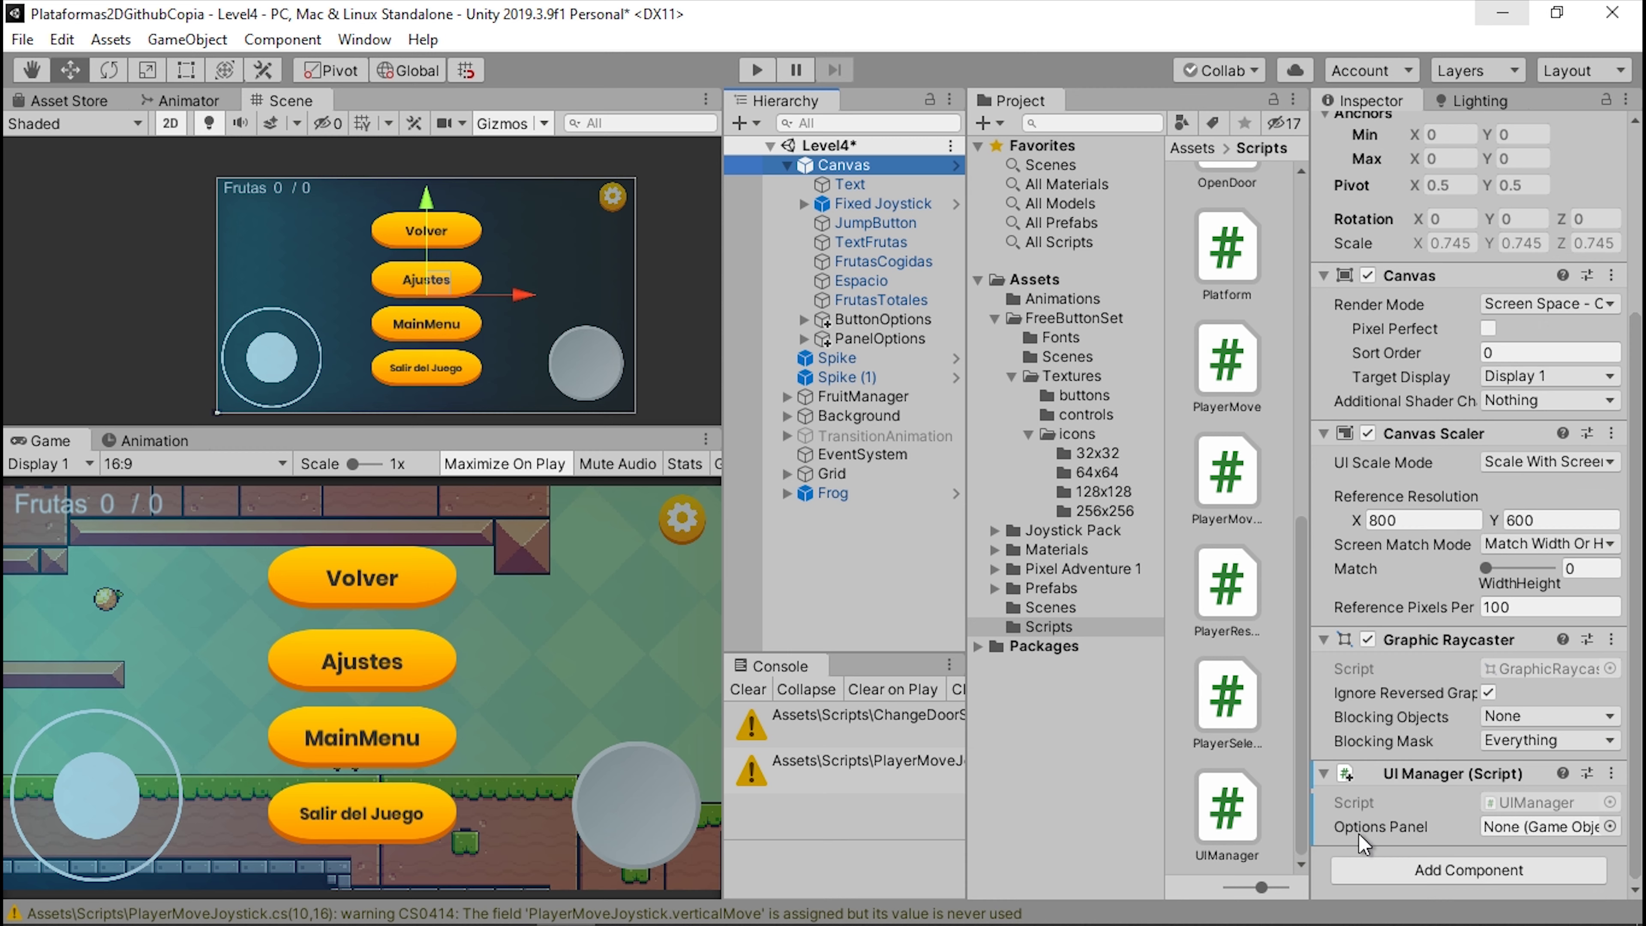
pyautogui.moveTo(879, 339); pyautogui.dragTo(1542, 827)
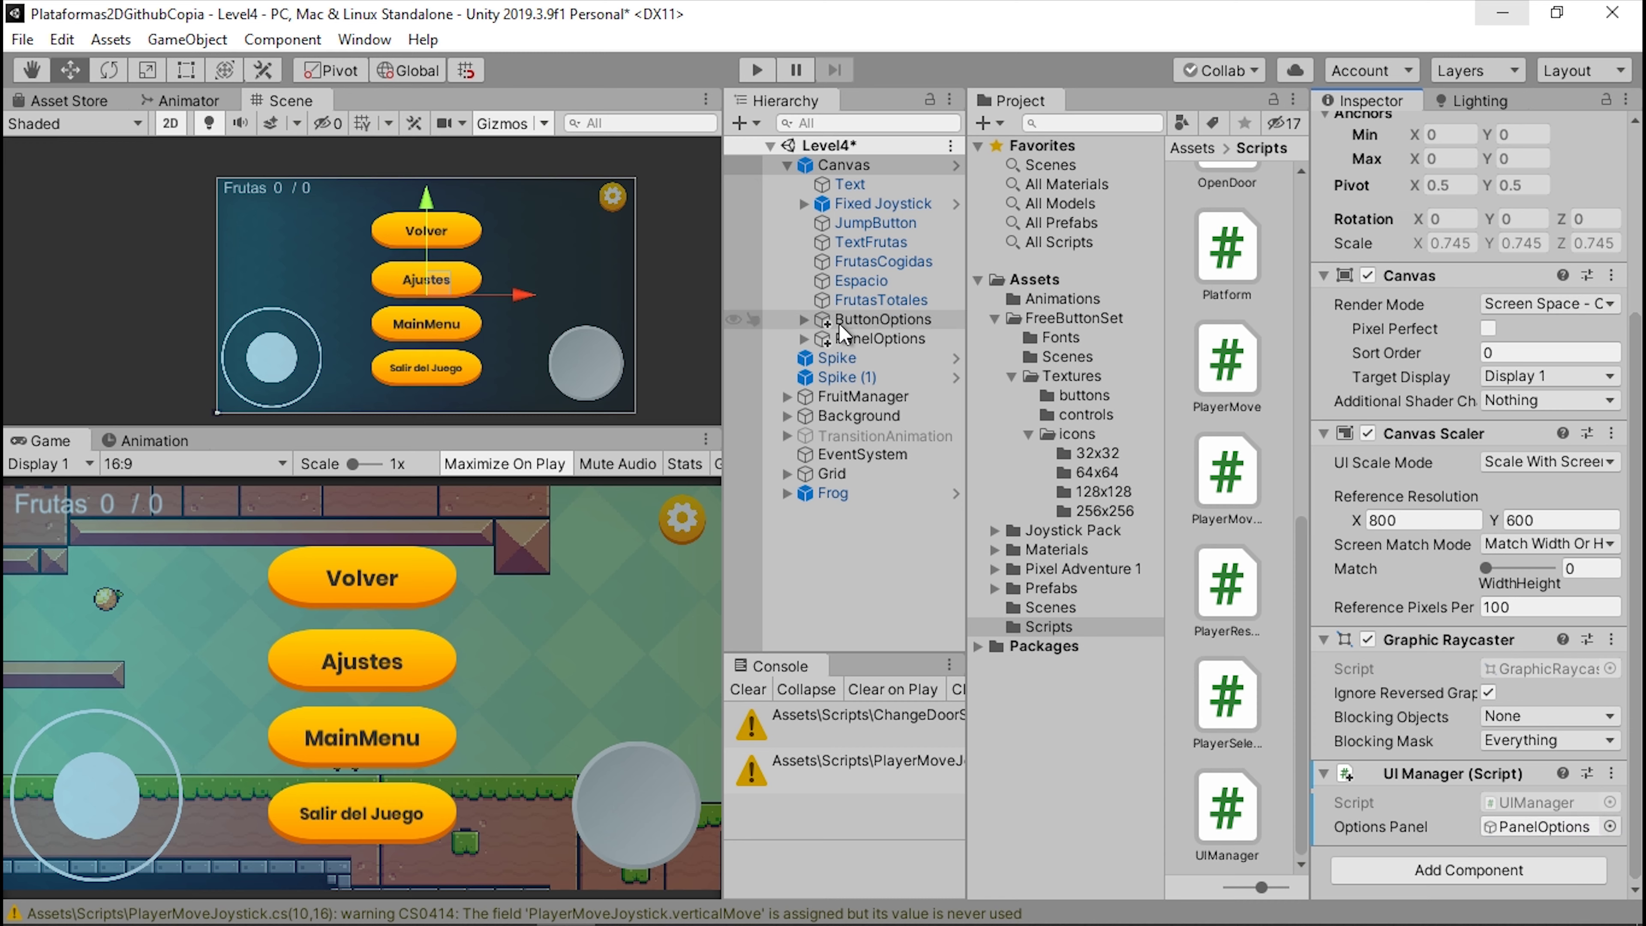
pyautogui.moveTo(818, 321); pyautogui.dragTo(806, 329)
# - Add an On Click entry to ButtonOptions targeting the Canvas and calling UIManager.OptionsPanel
pyautogui.click(804, 320)
pyautogui.click(860, 323)
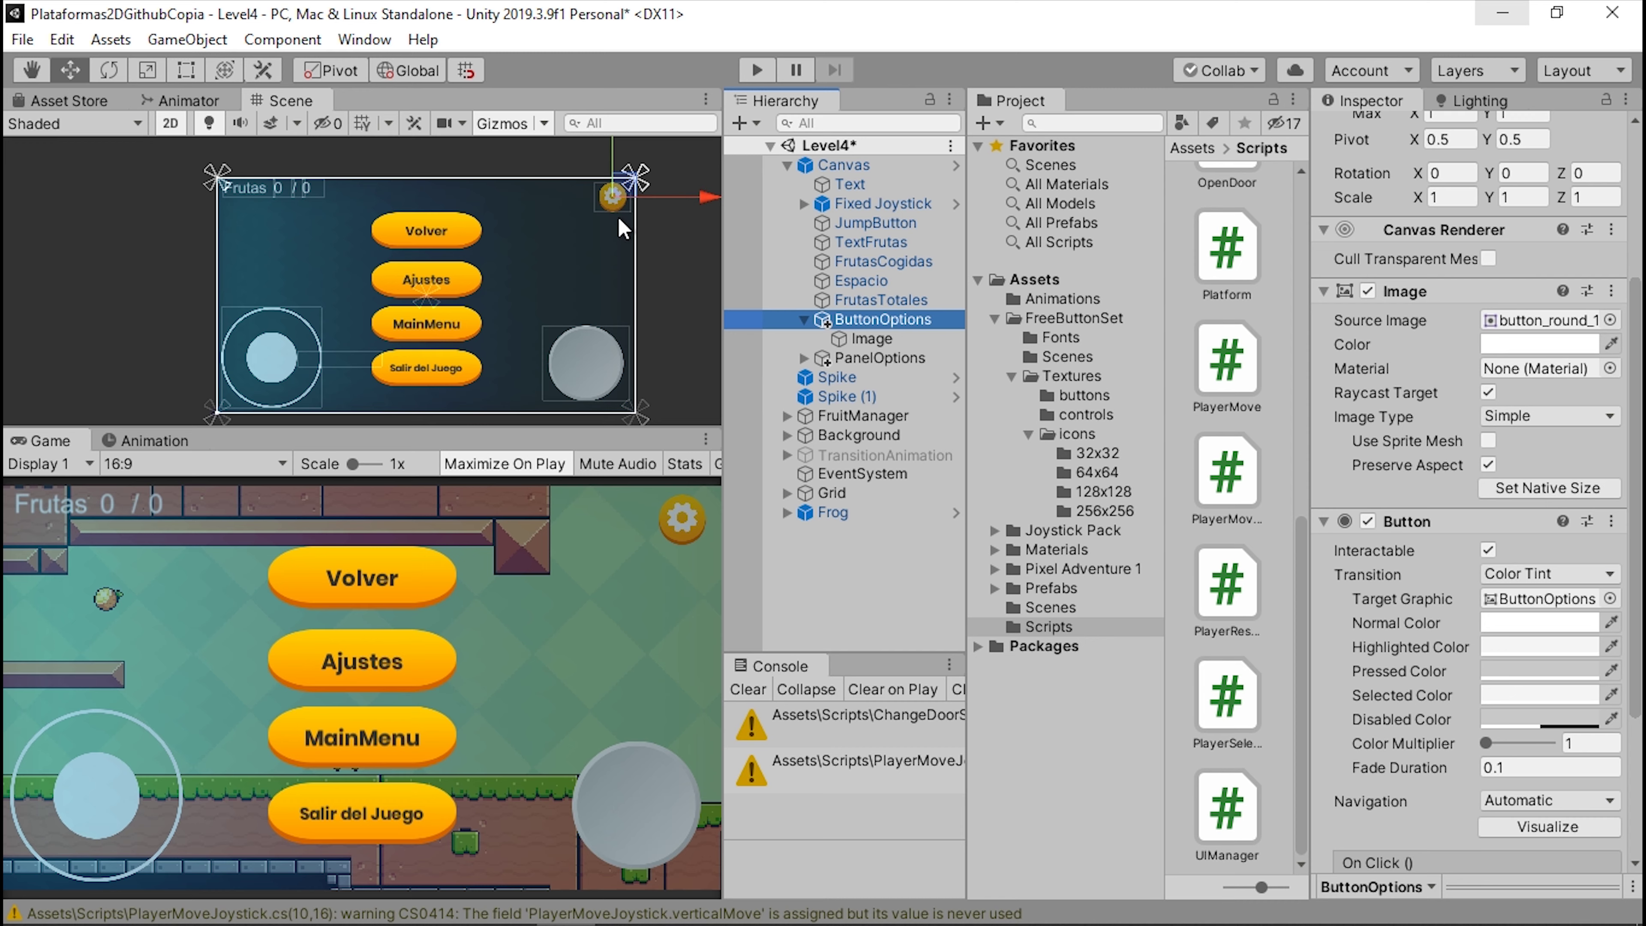
pyautogui.scroll(-3, 1453, 439)
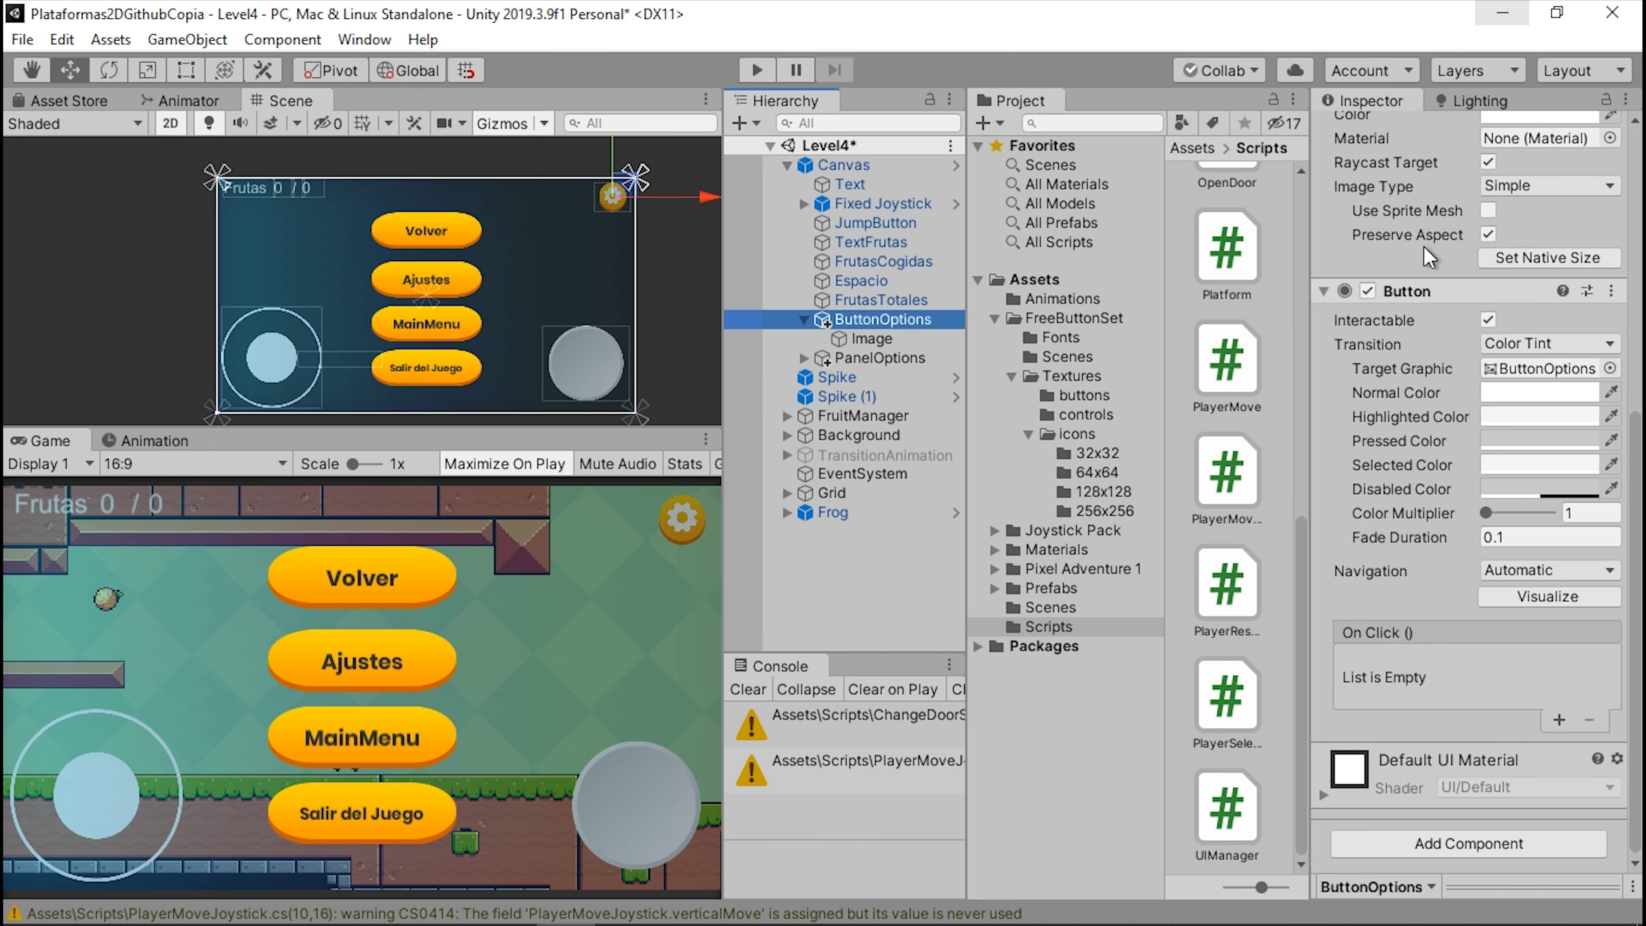
pyautogui.scroll(6, 1413, 214)
pyautogui.scroll(-5, 1406, 195)
pyautogui.scroll(-1, 1406, 189)
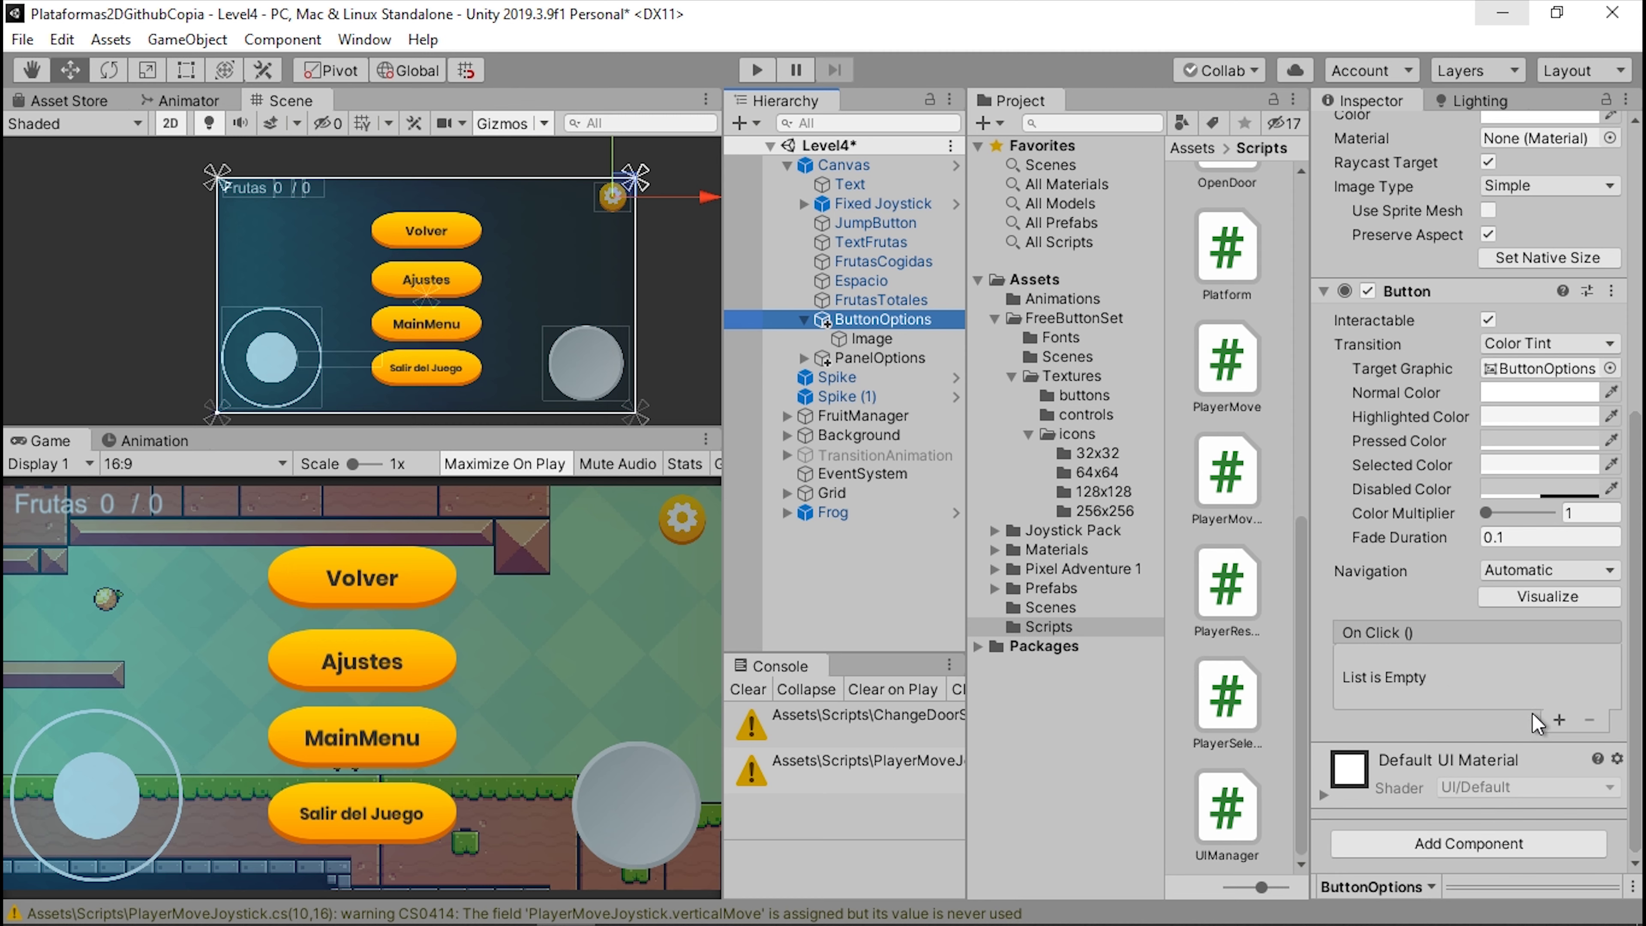
pyautogui.click(1559, 719)
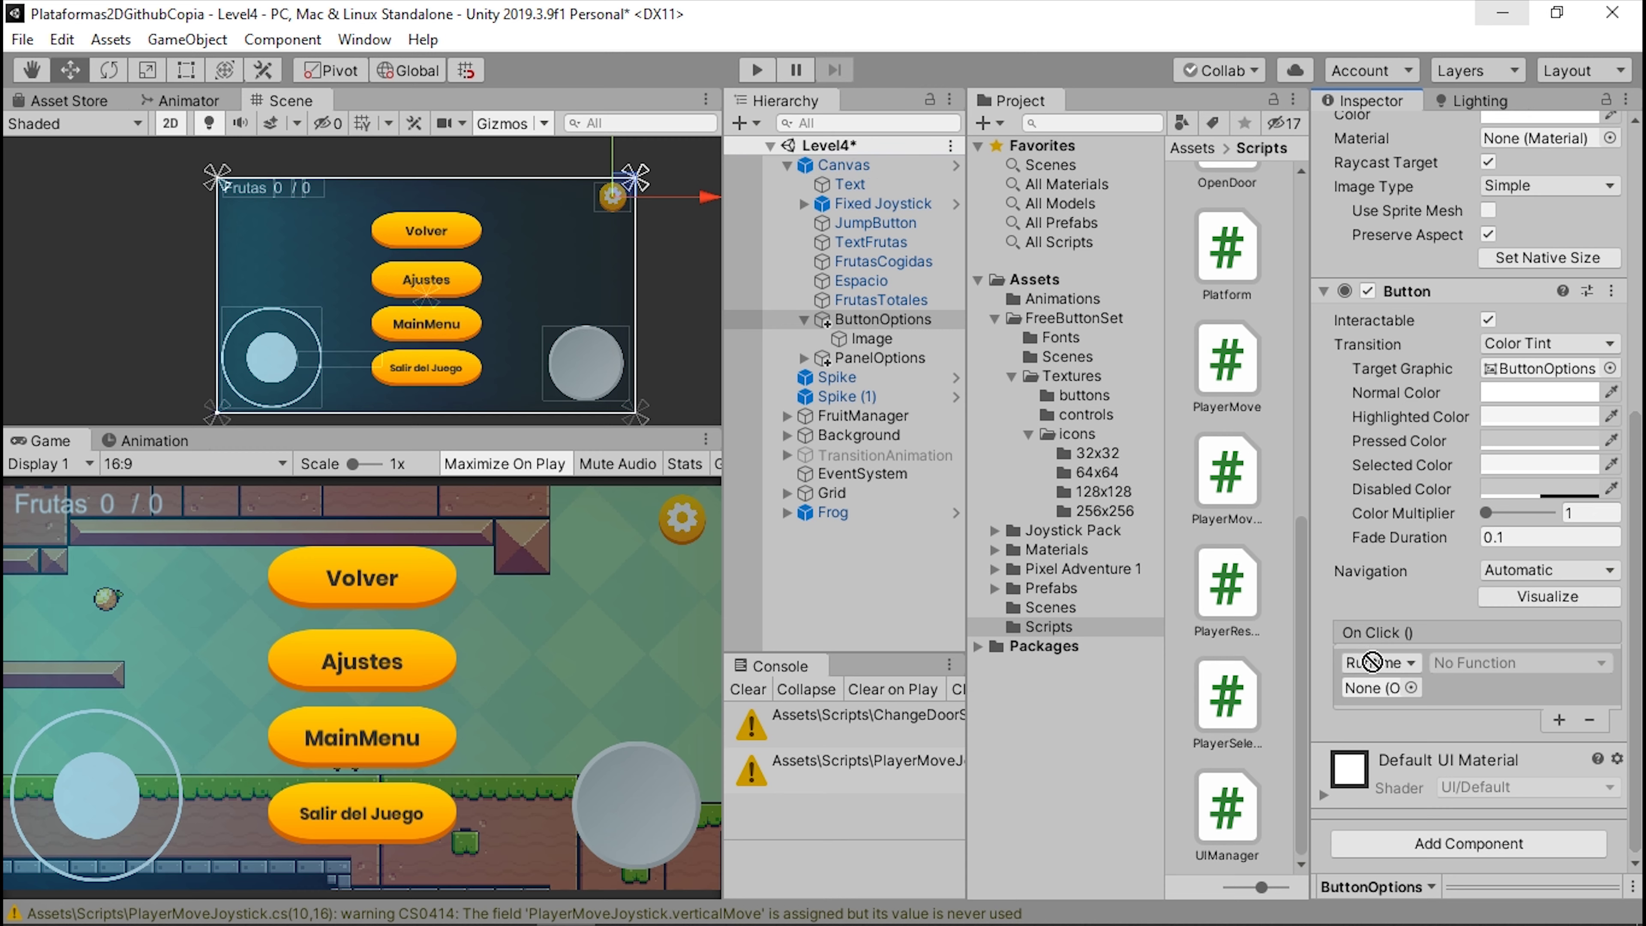
pyautogui.moveTo(823, 170); pyautogui.dragTo(1374, 688)
pyautogui.click(1480, 663)
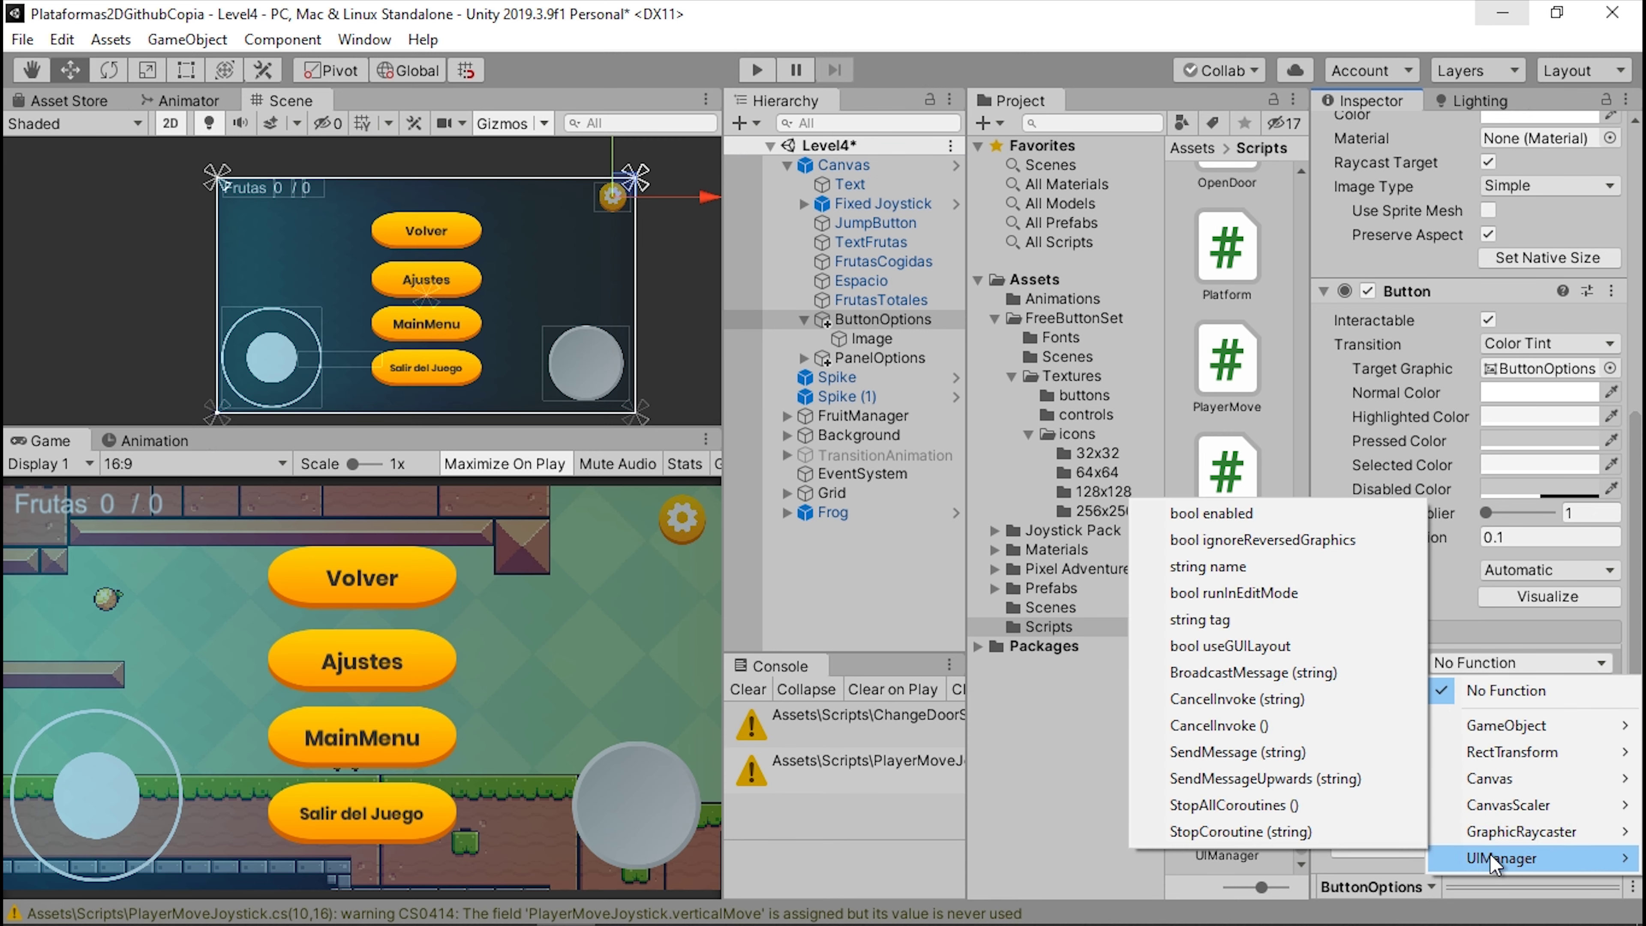
pyautogui.moveTo(1490, 857)
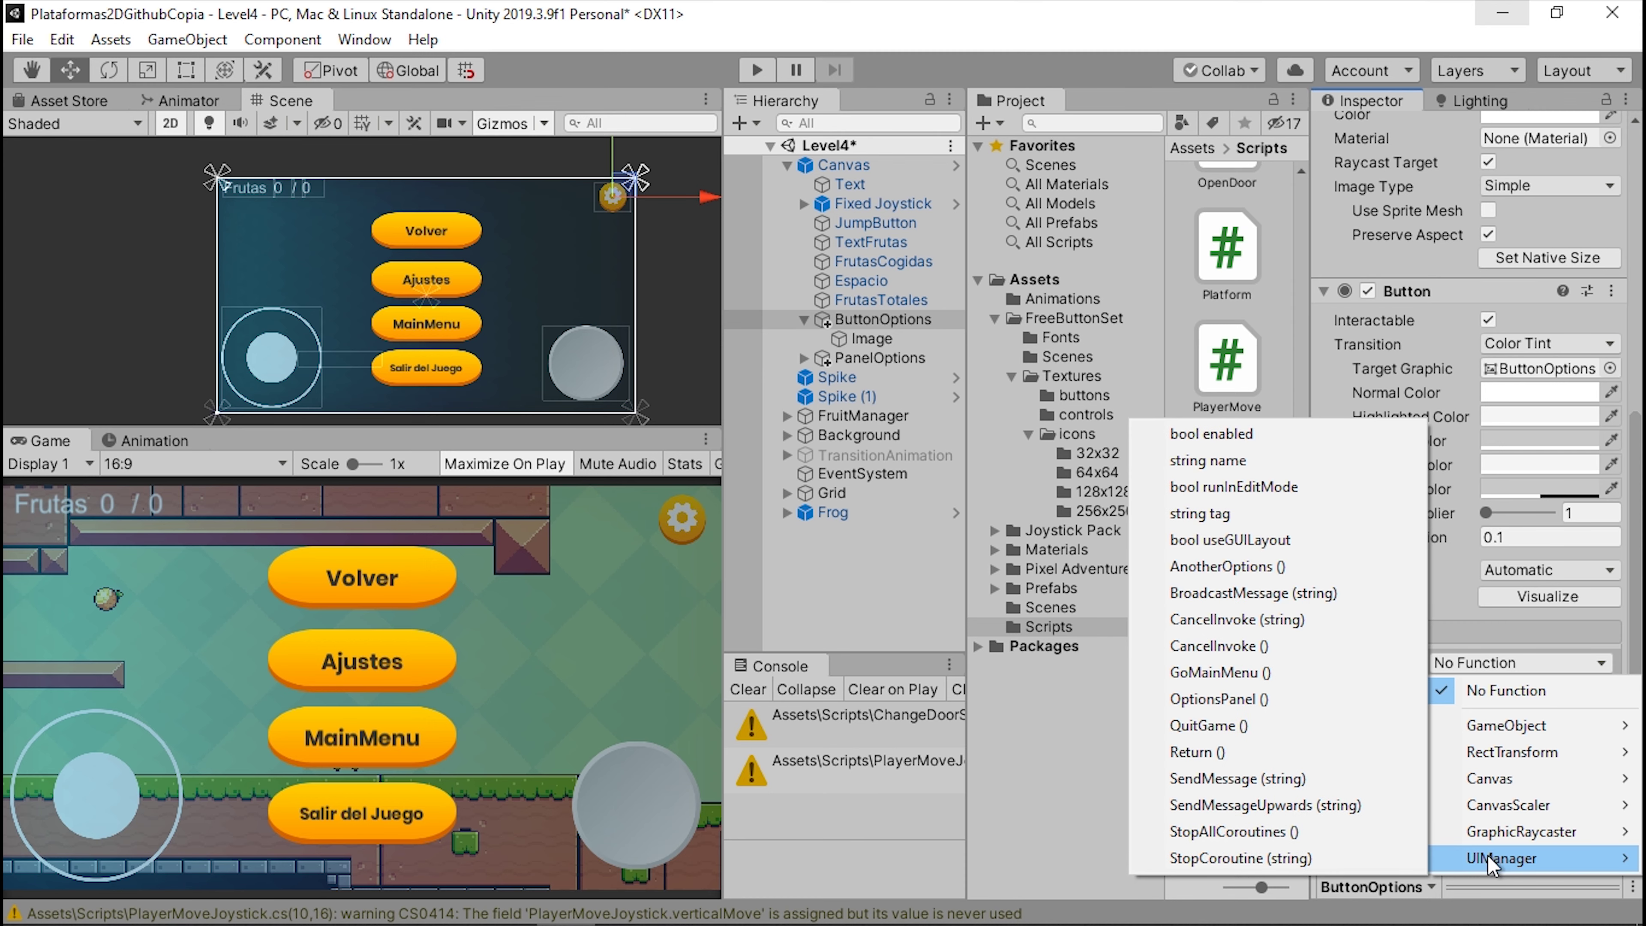
pyautogui.click(1229, 699)
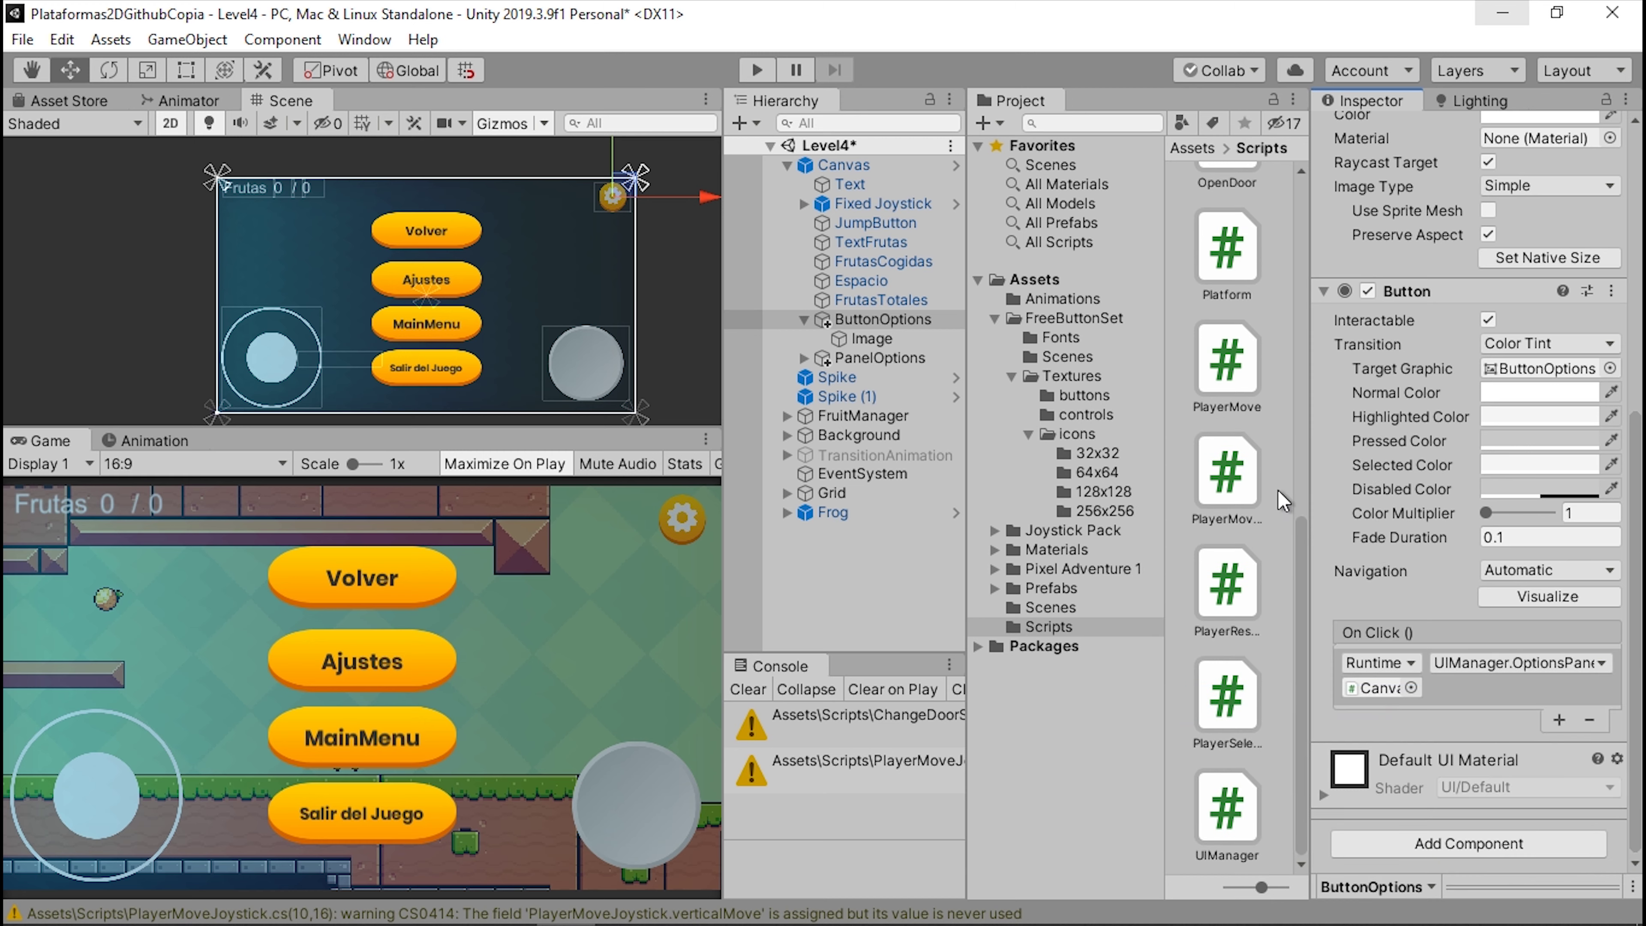
# - Expand PanelOptions in the Hierarchy and select its four buttons
pyautogui.click(803, 358)
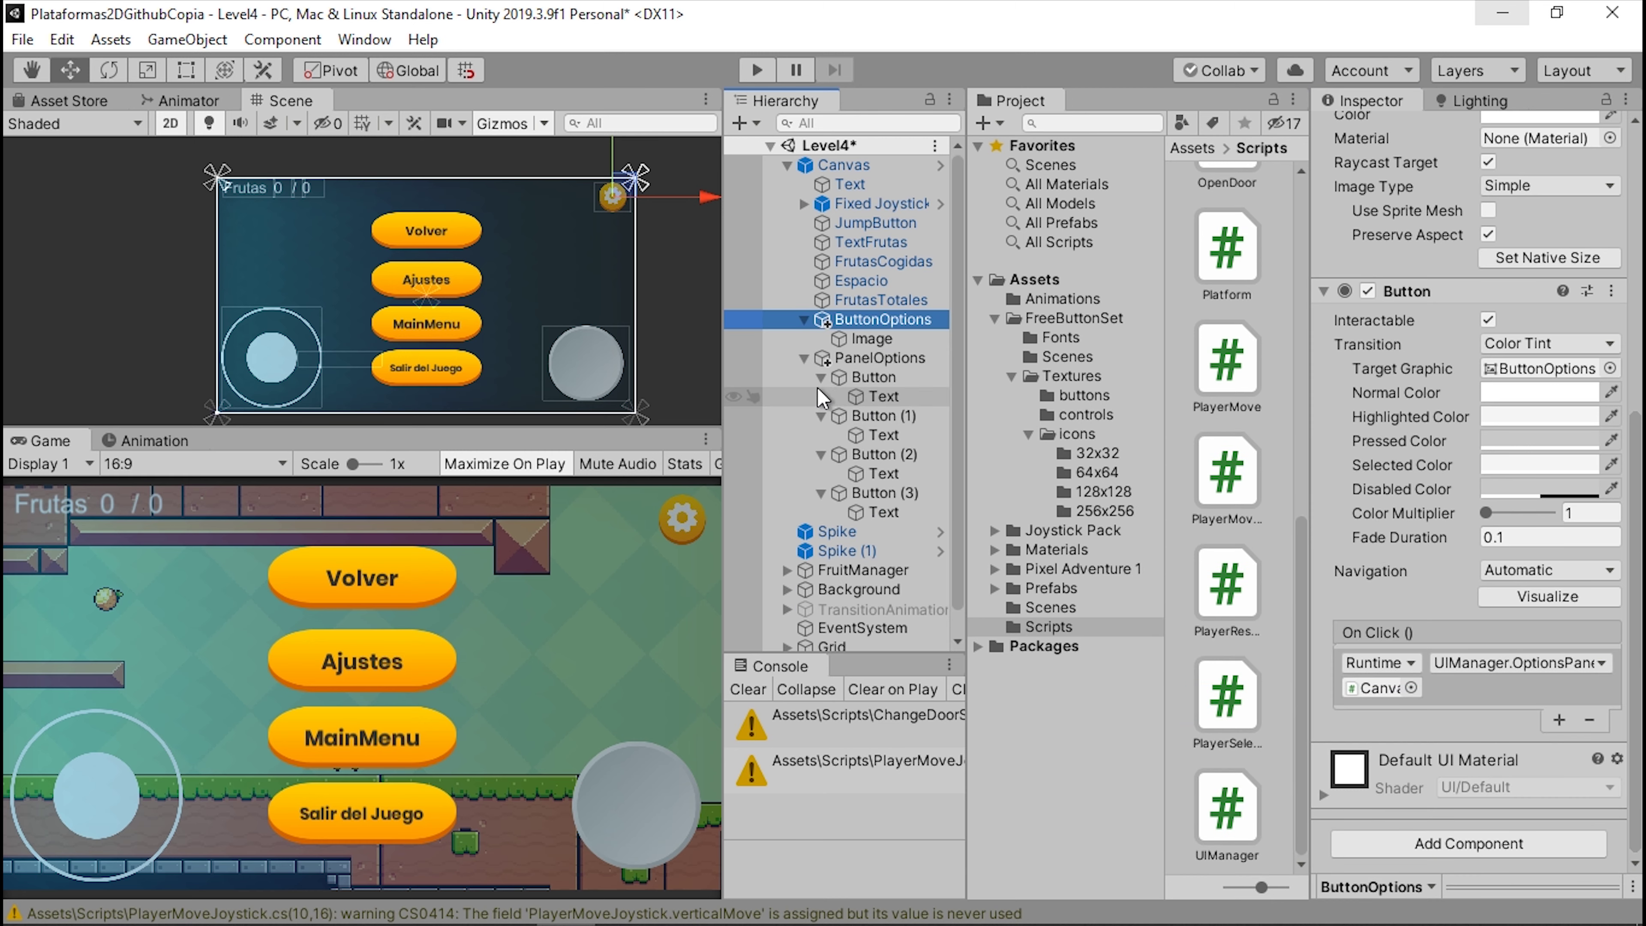
pyautogui.click(820, 377)
pyautogui.click(820, 396)
pyautogui.click(821, 415)
pyautogui.click(822, 435)
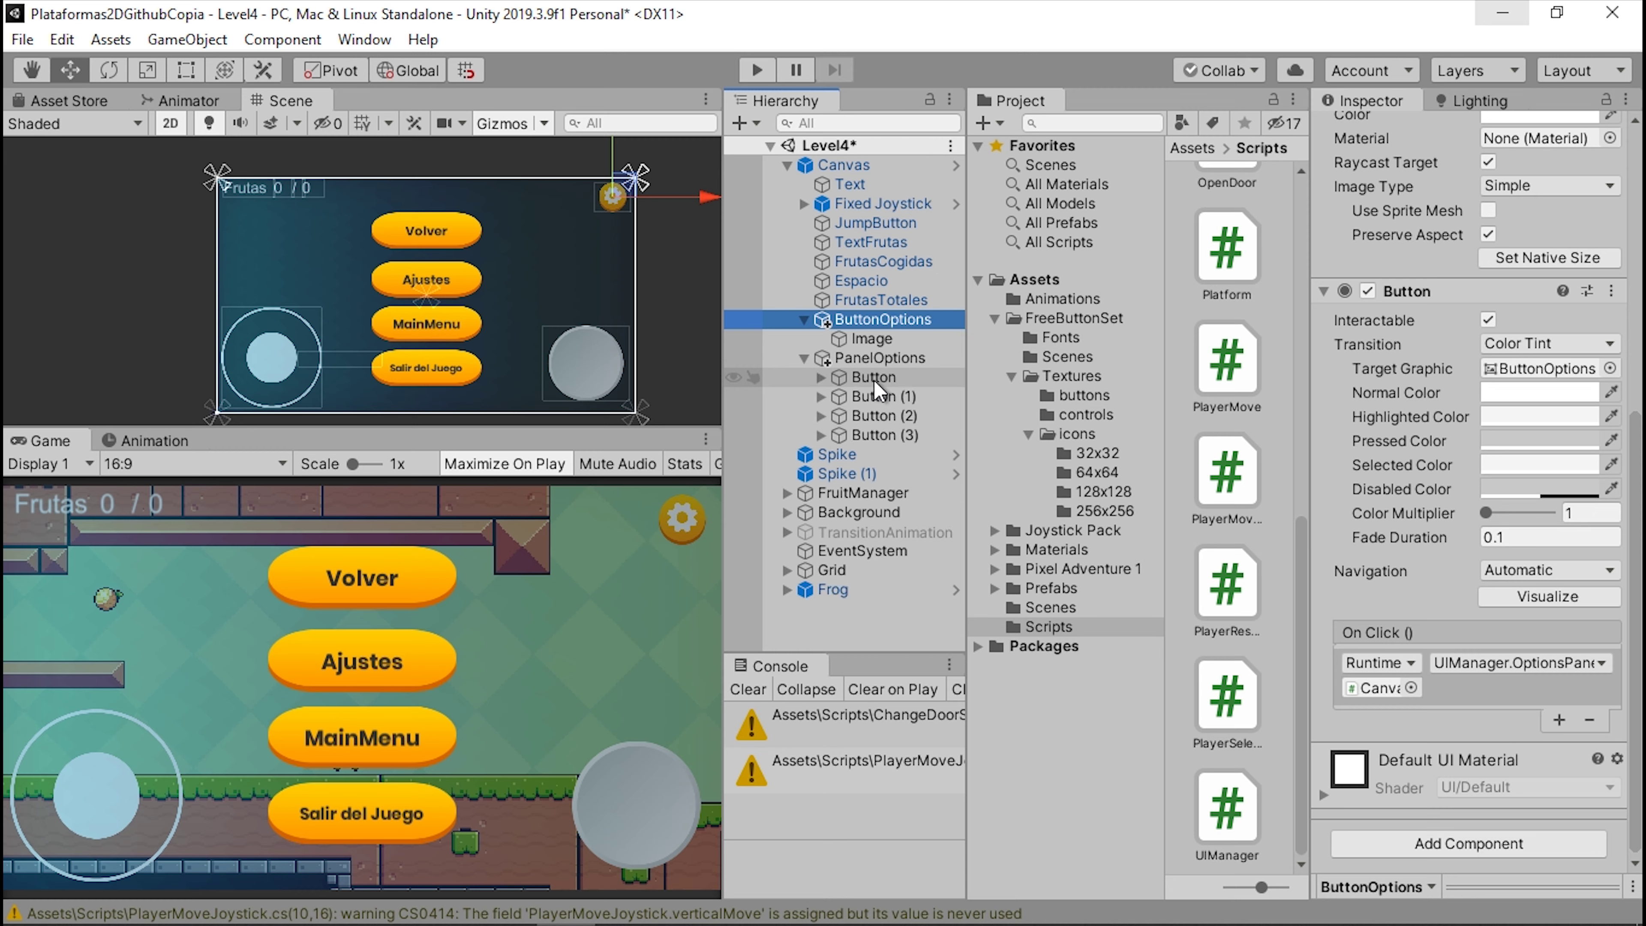
pyautogui.click(874, 379)
pyautogui.keyDown('shift'); pyautogui.click(887, 430); pyautogui.keyUp('shift')
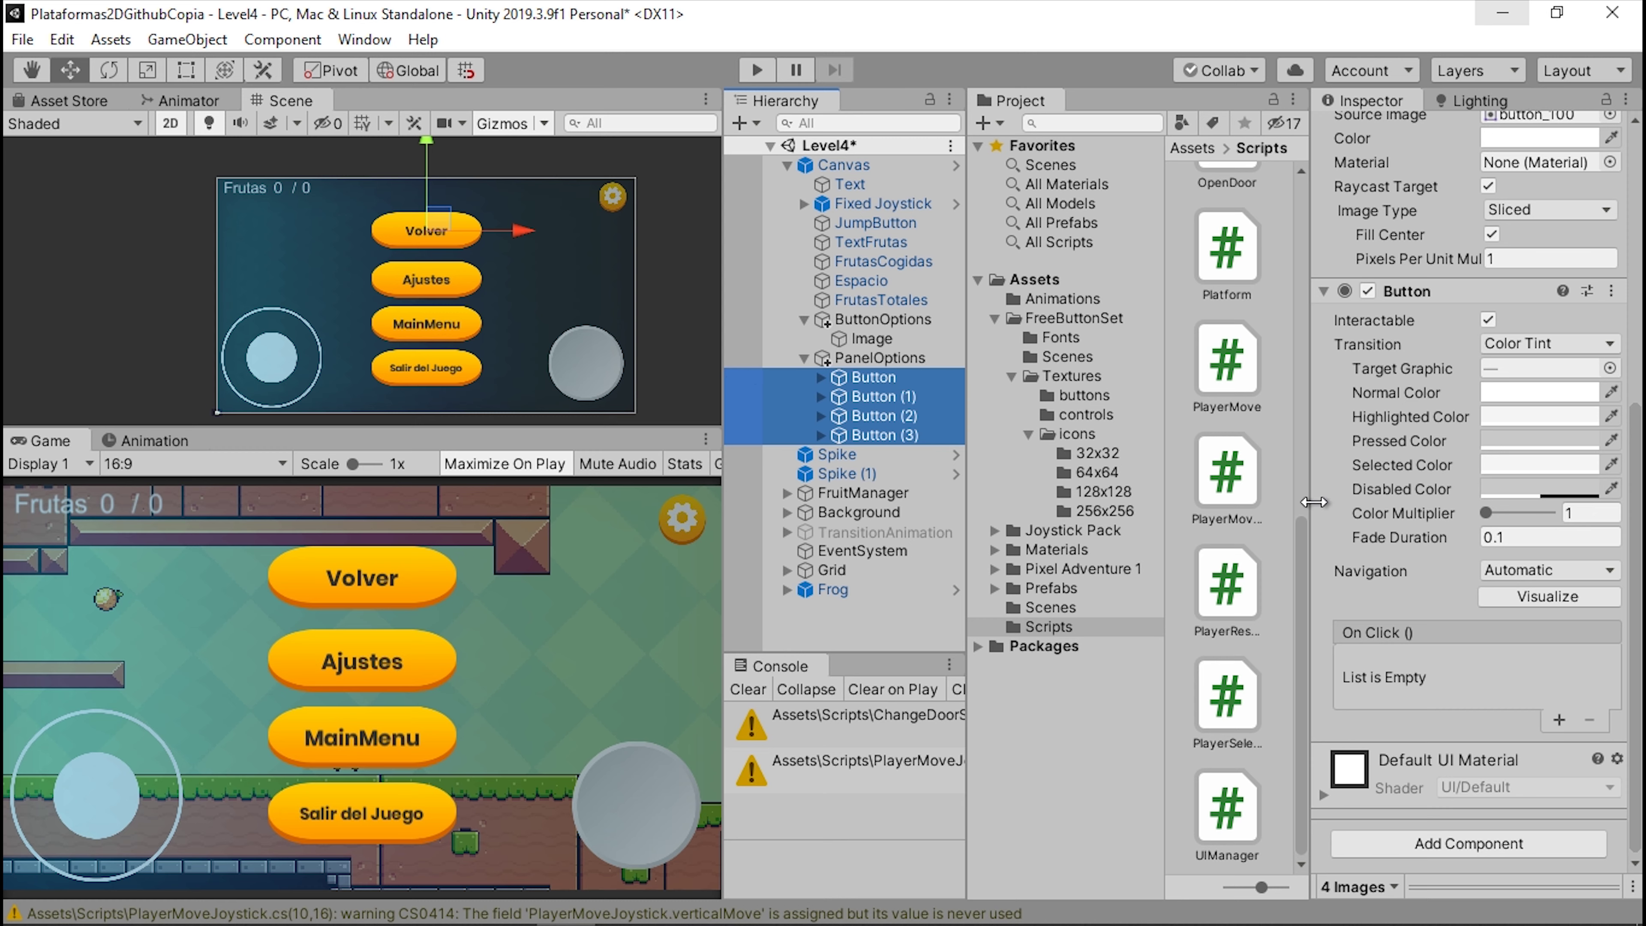
# - Give all four buttons a Canvas-targeted On Click entry and make Volver call UIManager.Return
pyautogui.click(1559, 719)
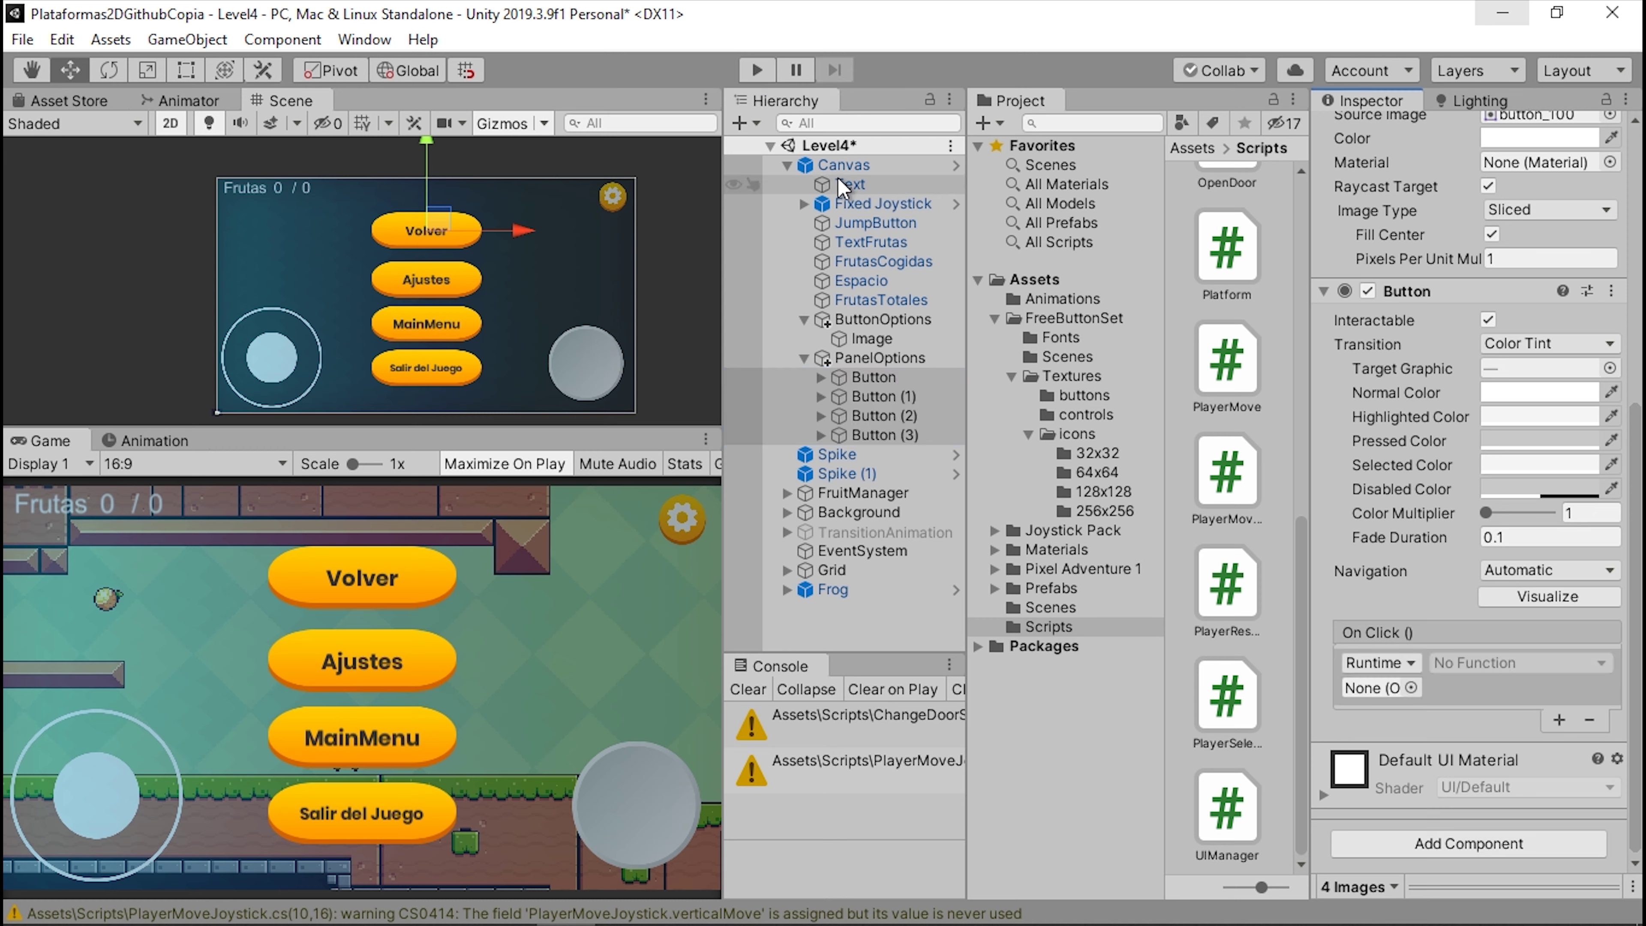
pyautogui.moveTo(842, 165); pyautogui.dragTo(1374, 688)
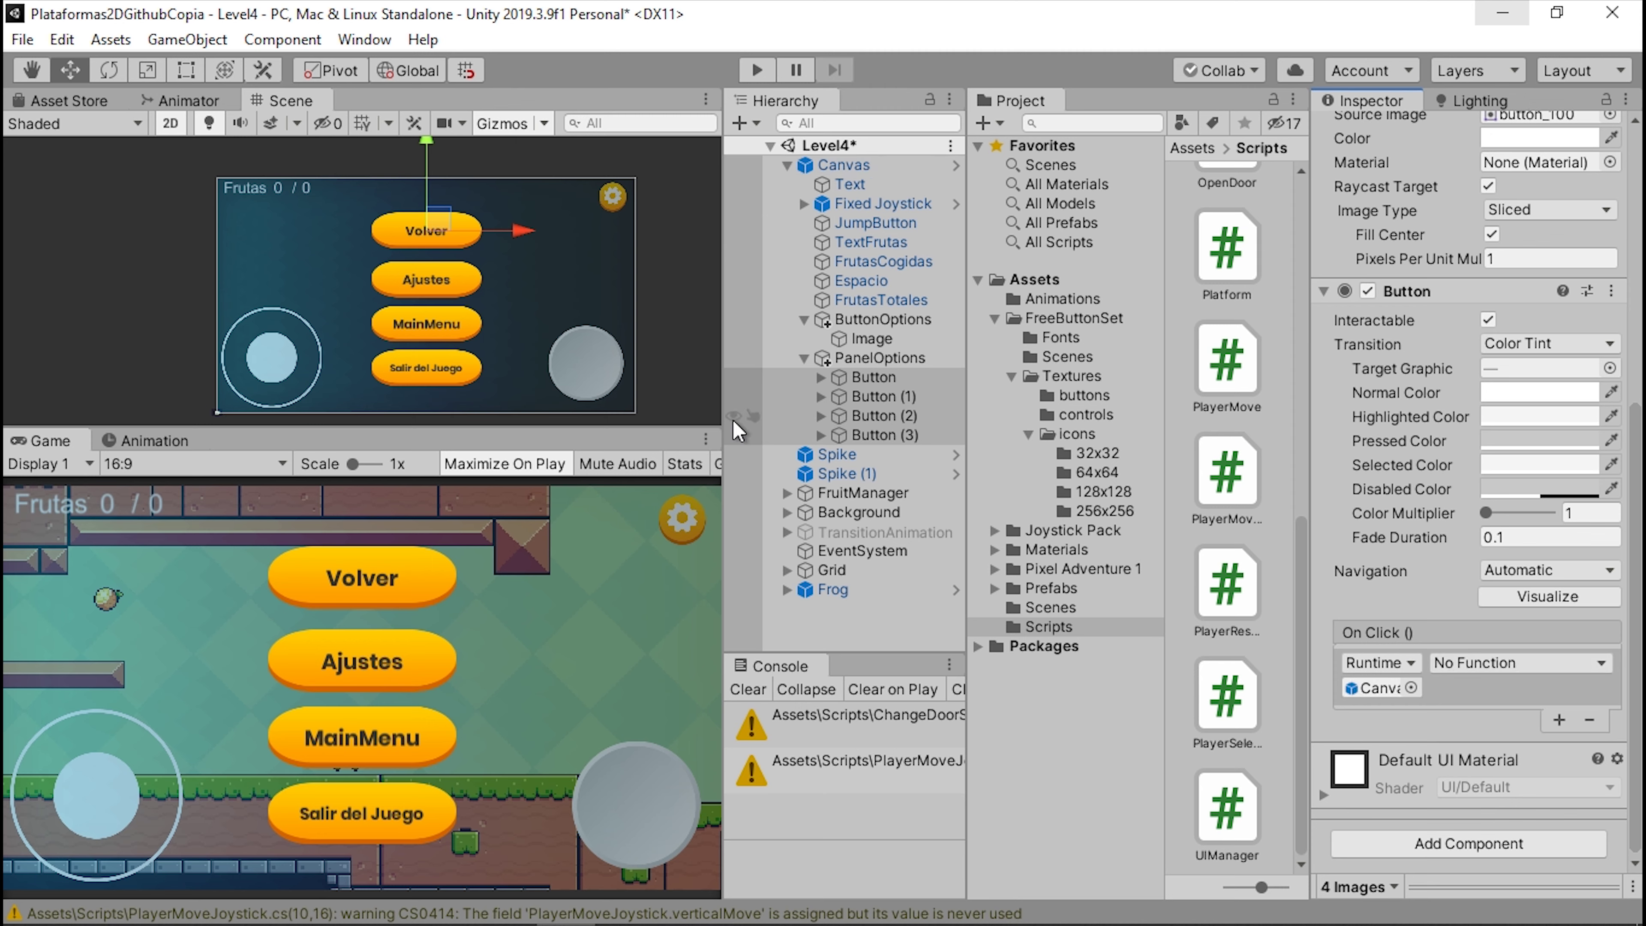
pyautogui.click(873, 378)
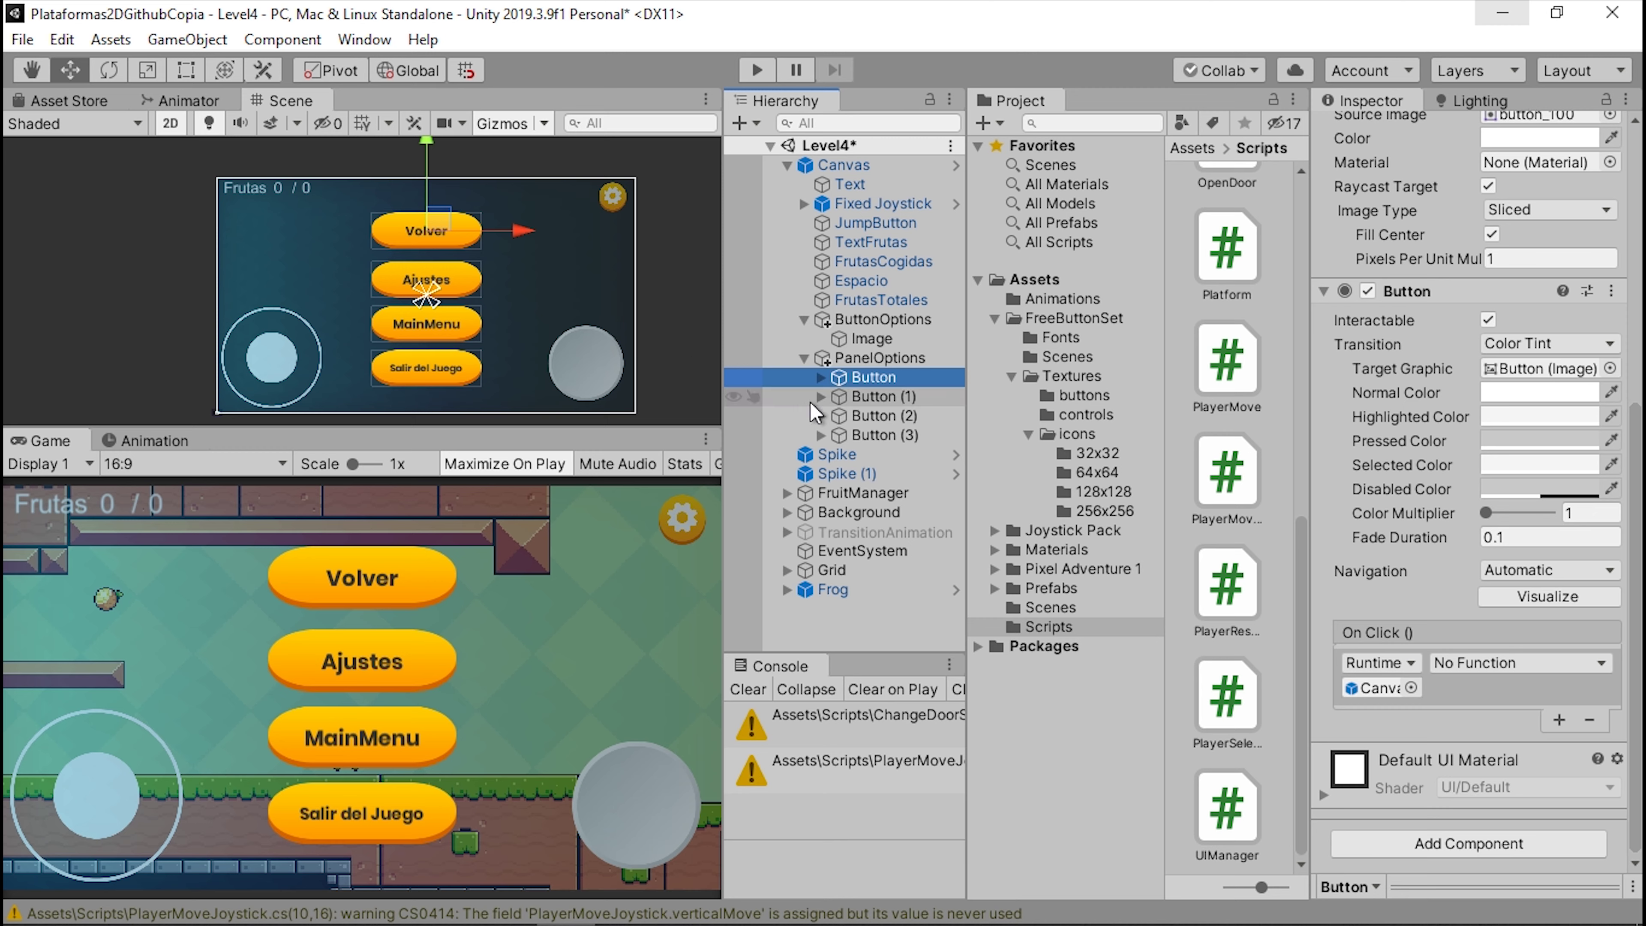
pyautogui.click(1499, 664)
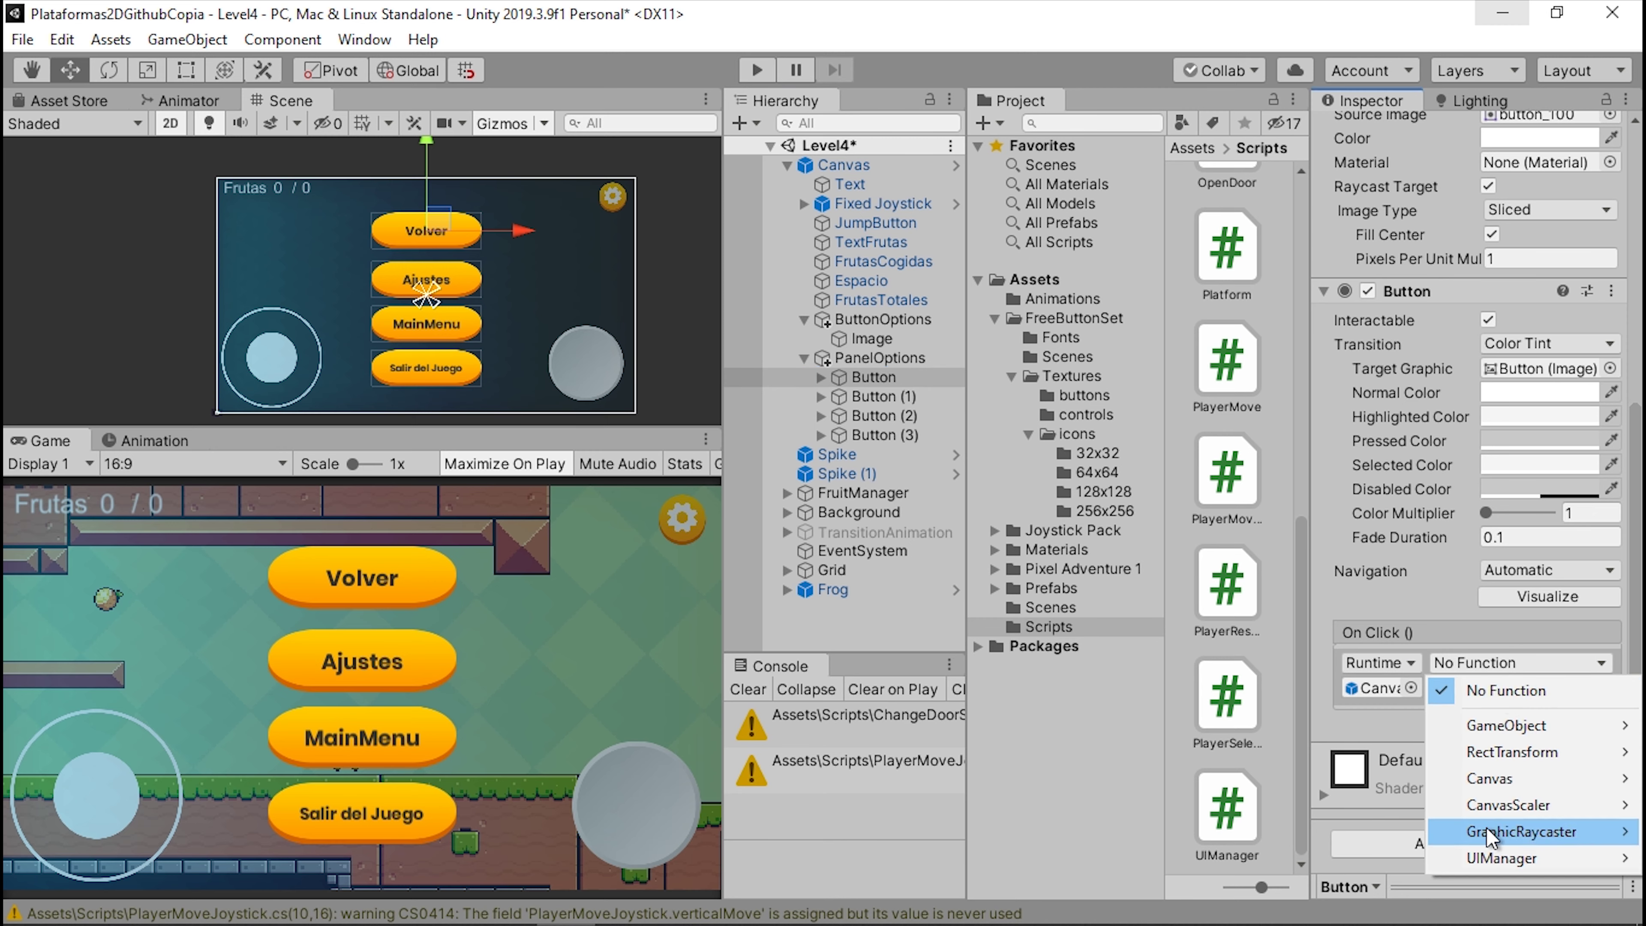
pyautogui.click(1293, 754)
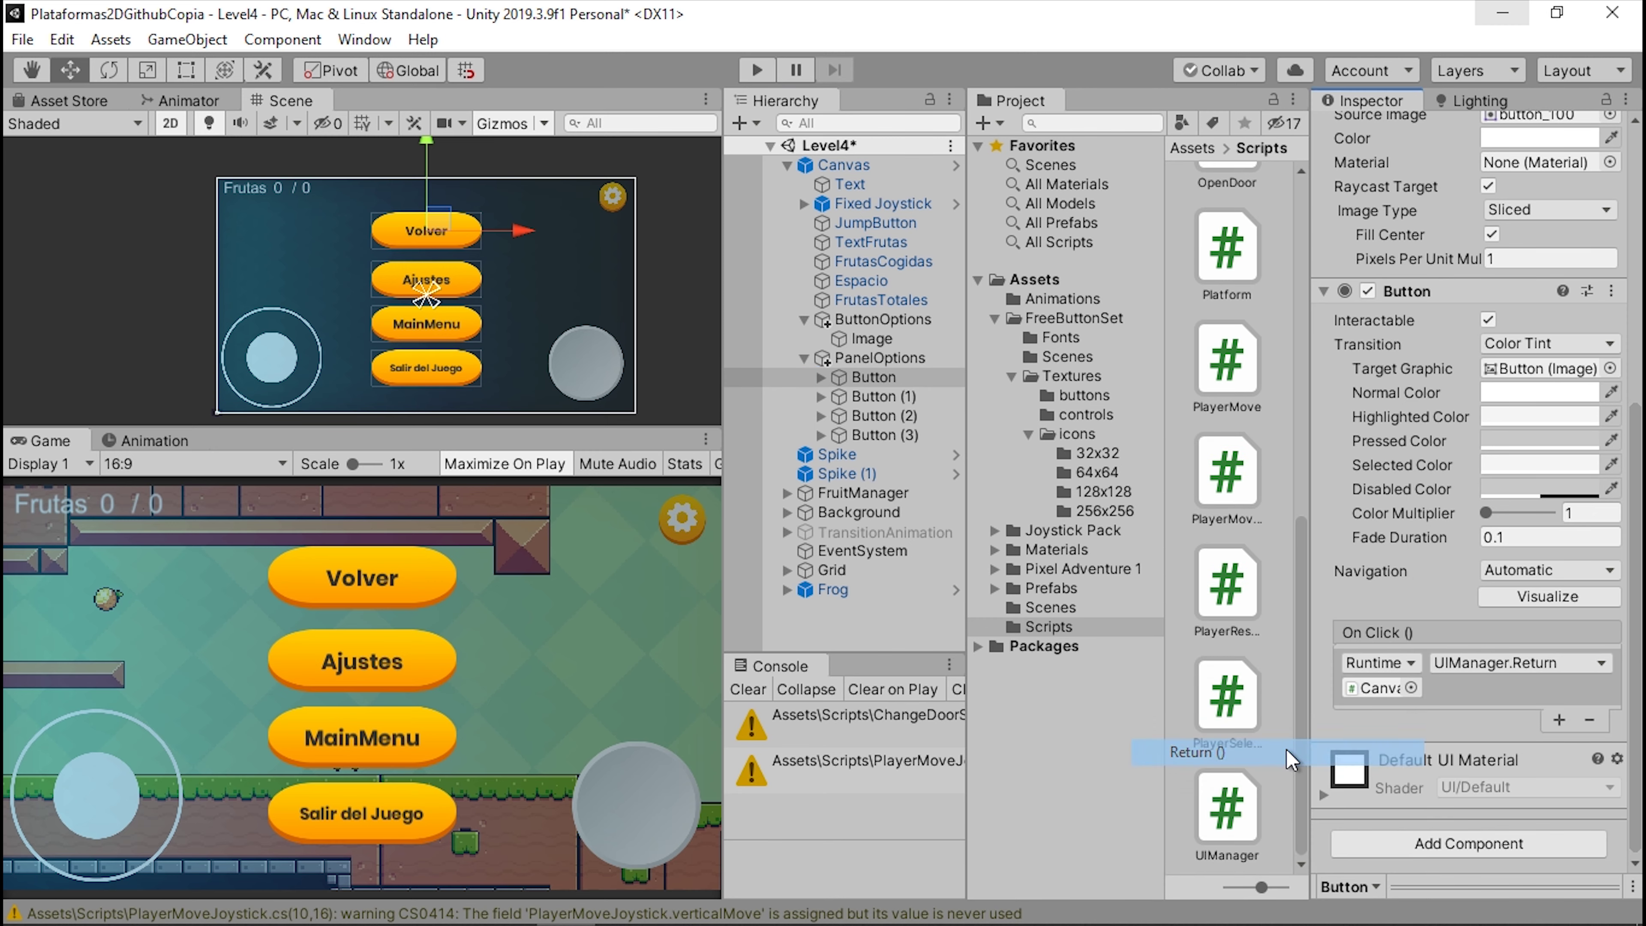
# - Set Ajustes to call AnotherOptions and the MainMenu button to call GoMainMenu
pyautogui.click(887, 396)
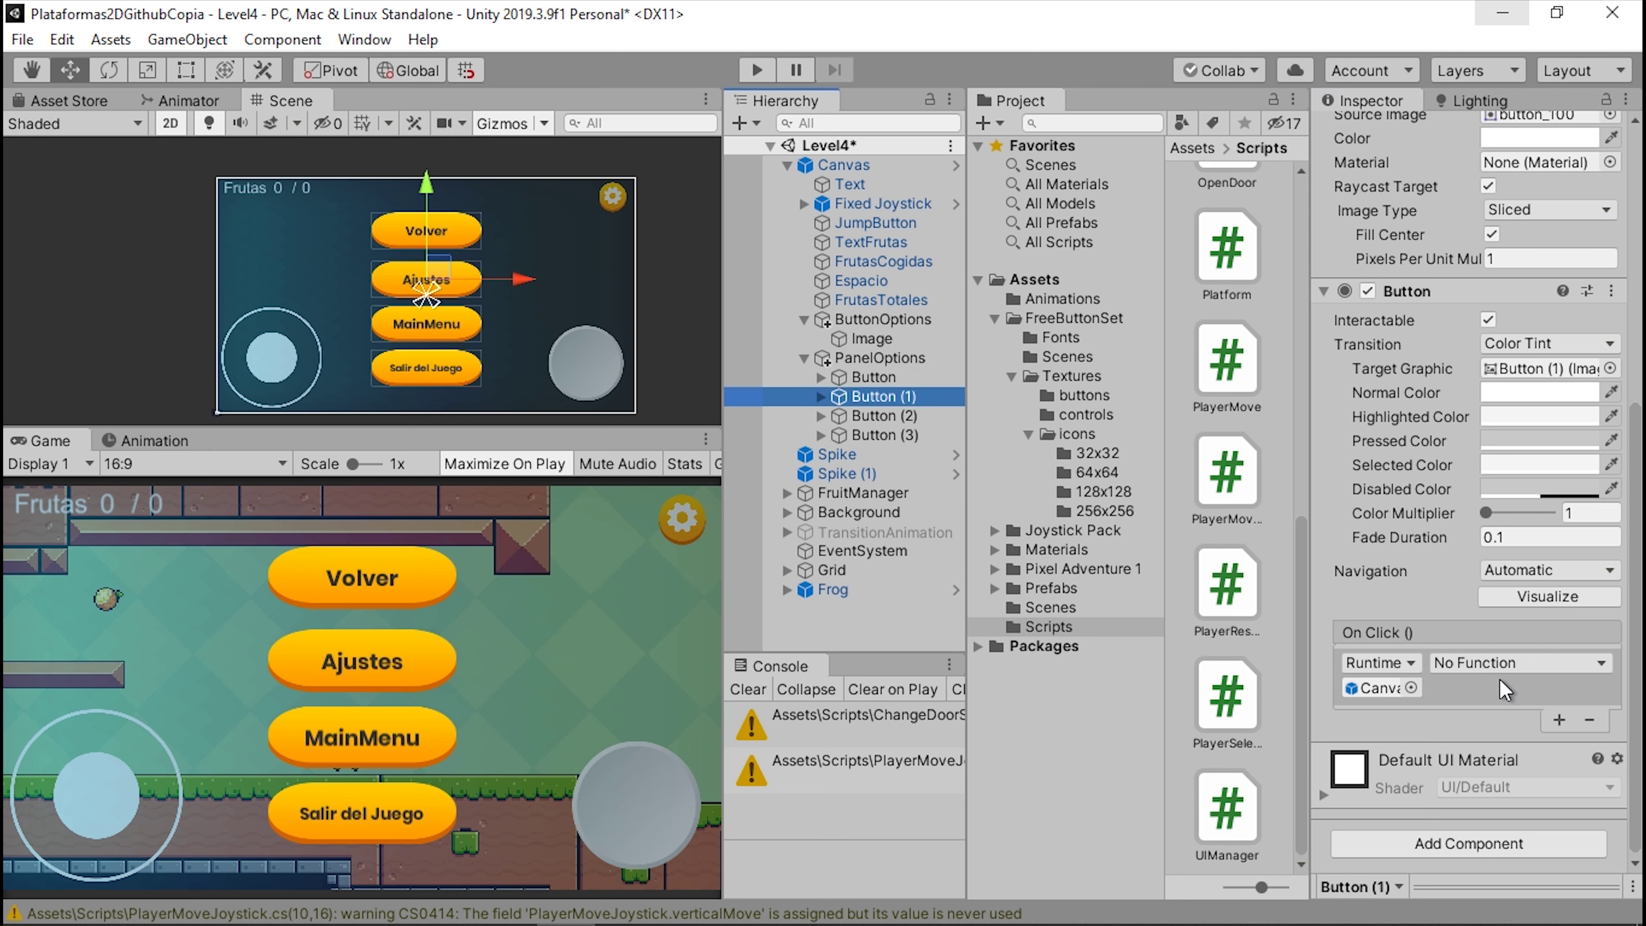
pyautogui.click(1477, 664)
pyautogui.moveTo(1488, 860)
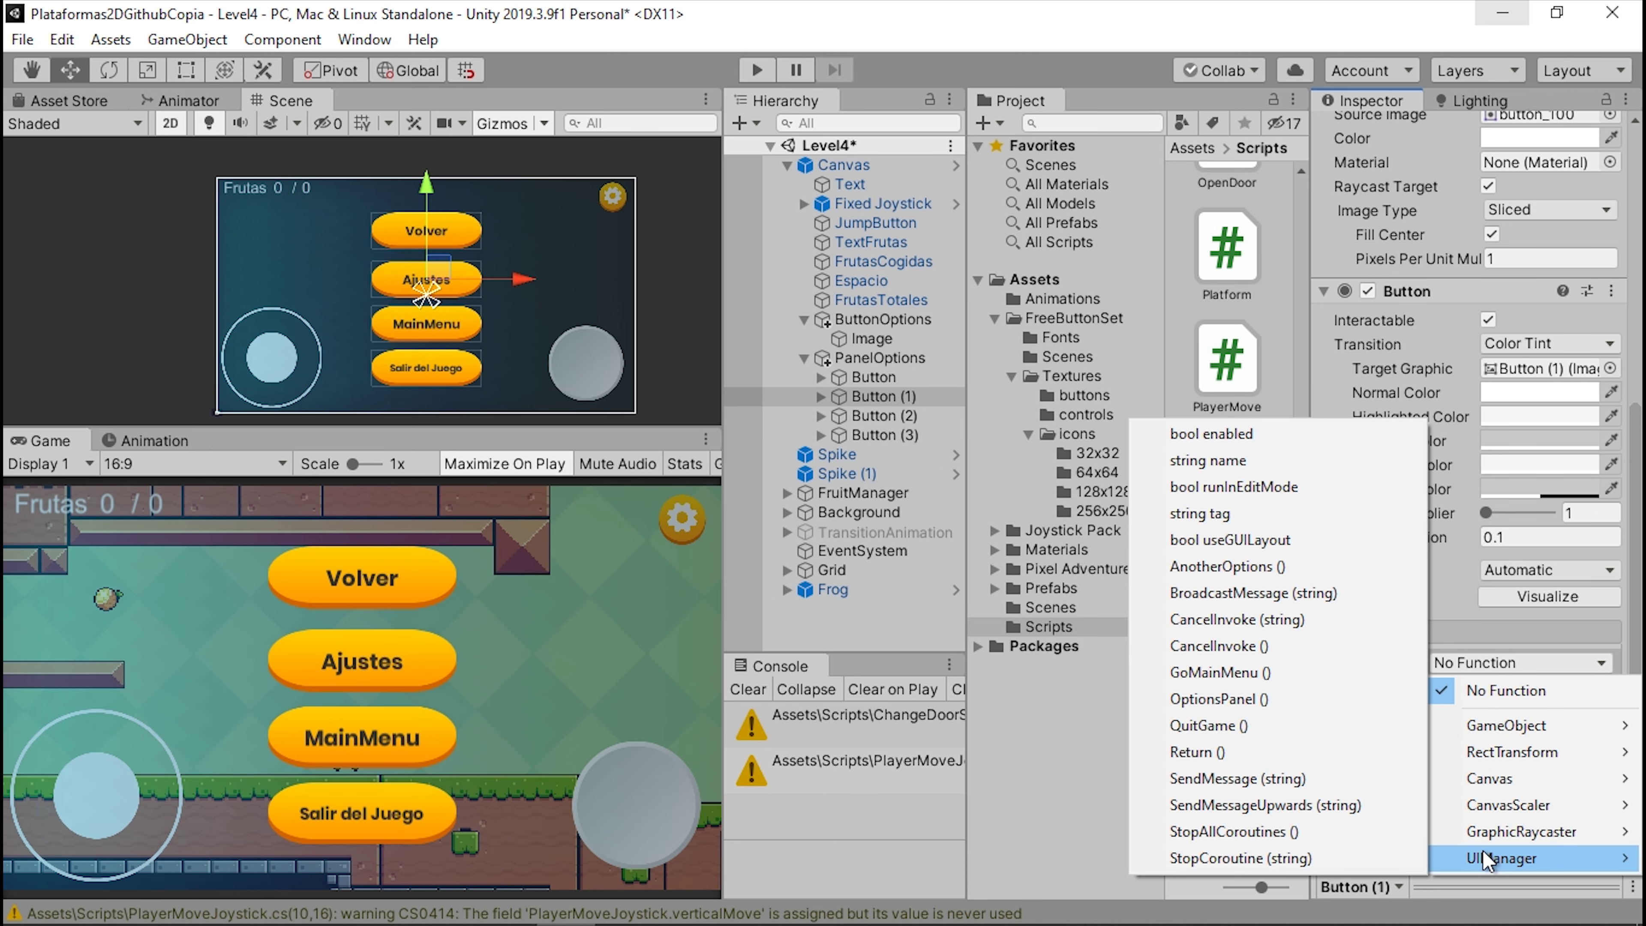
pyautogui.click(1219, 569)
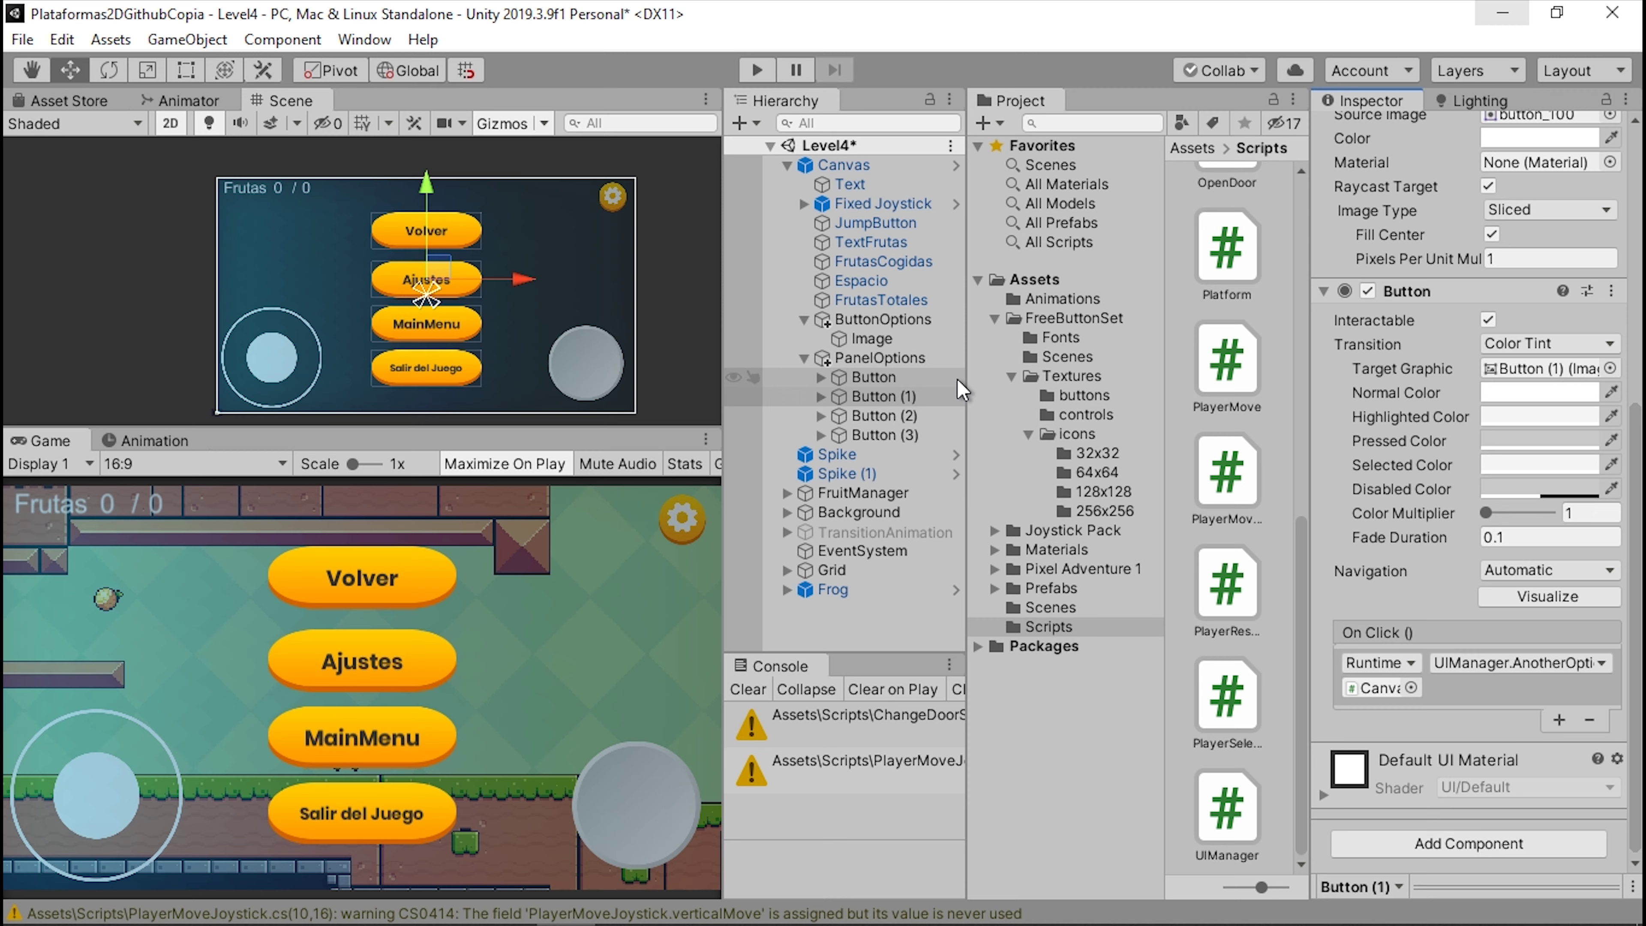
pyautogui.click(905, 413)
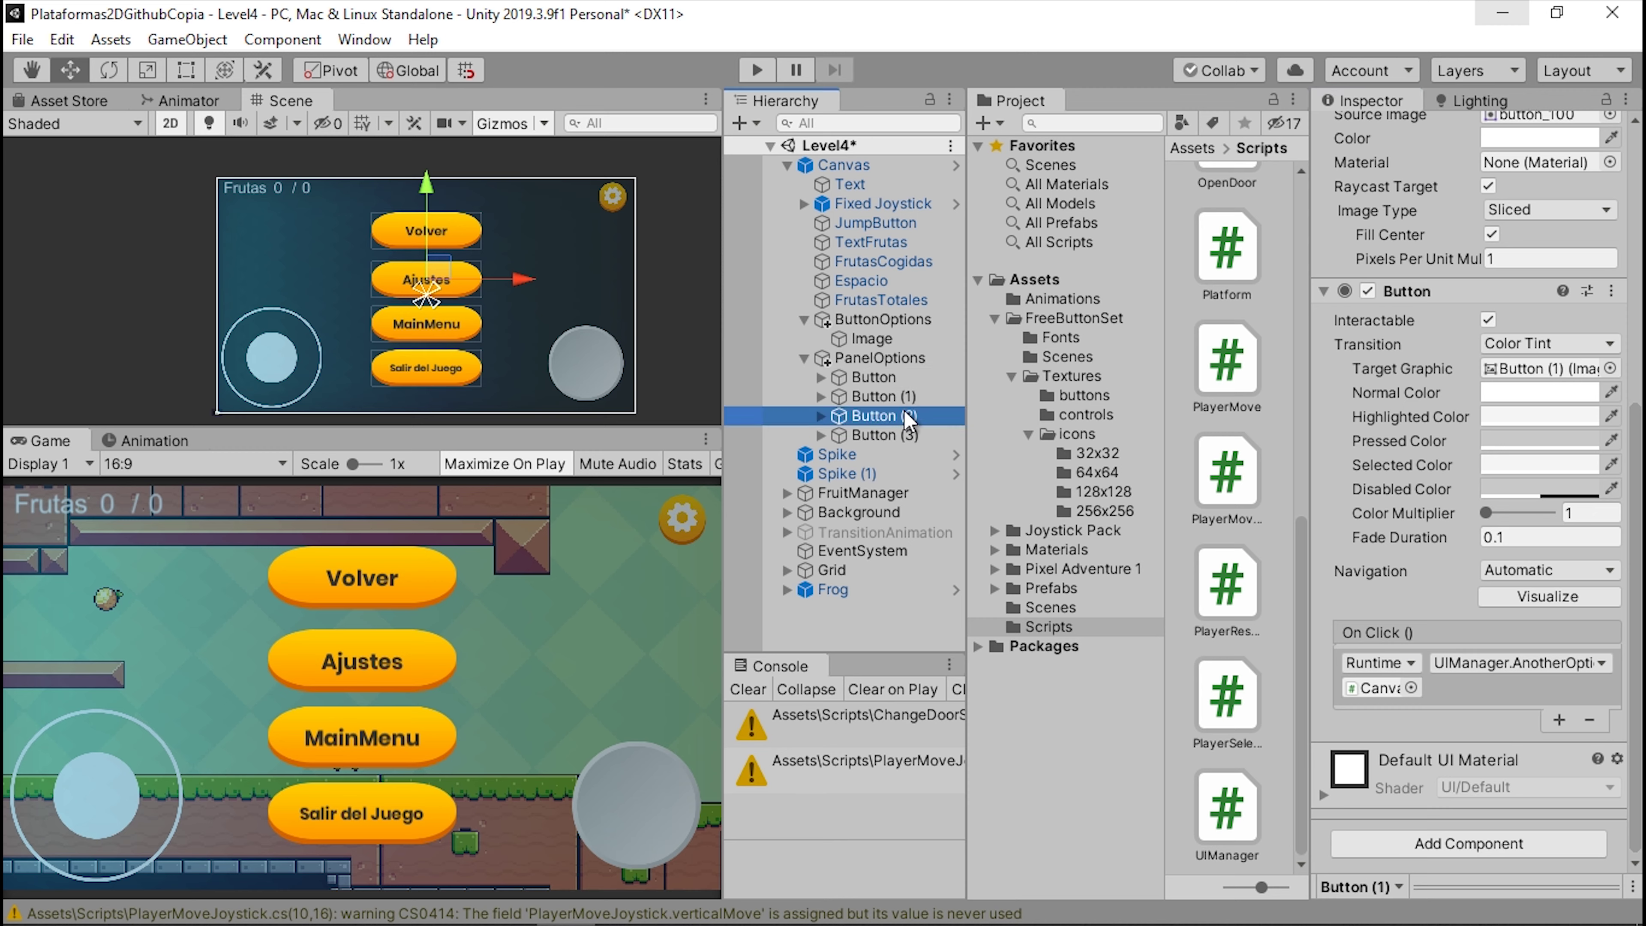
pyautogui.click(1441, 668)
pyautogui.moveTo(1510, 858)
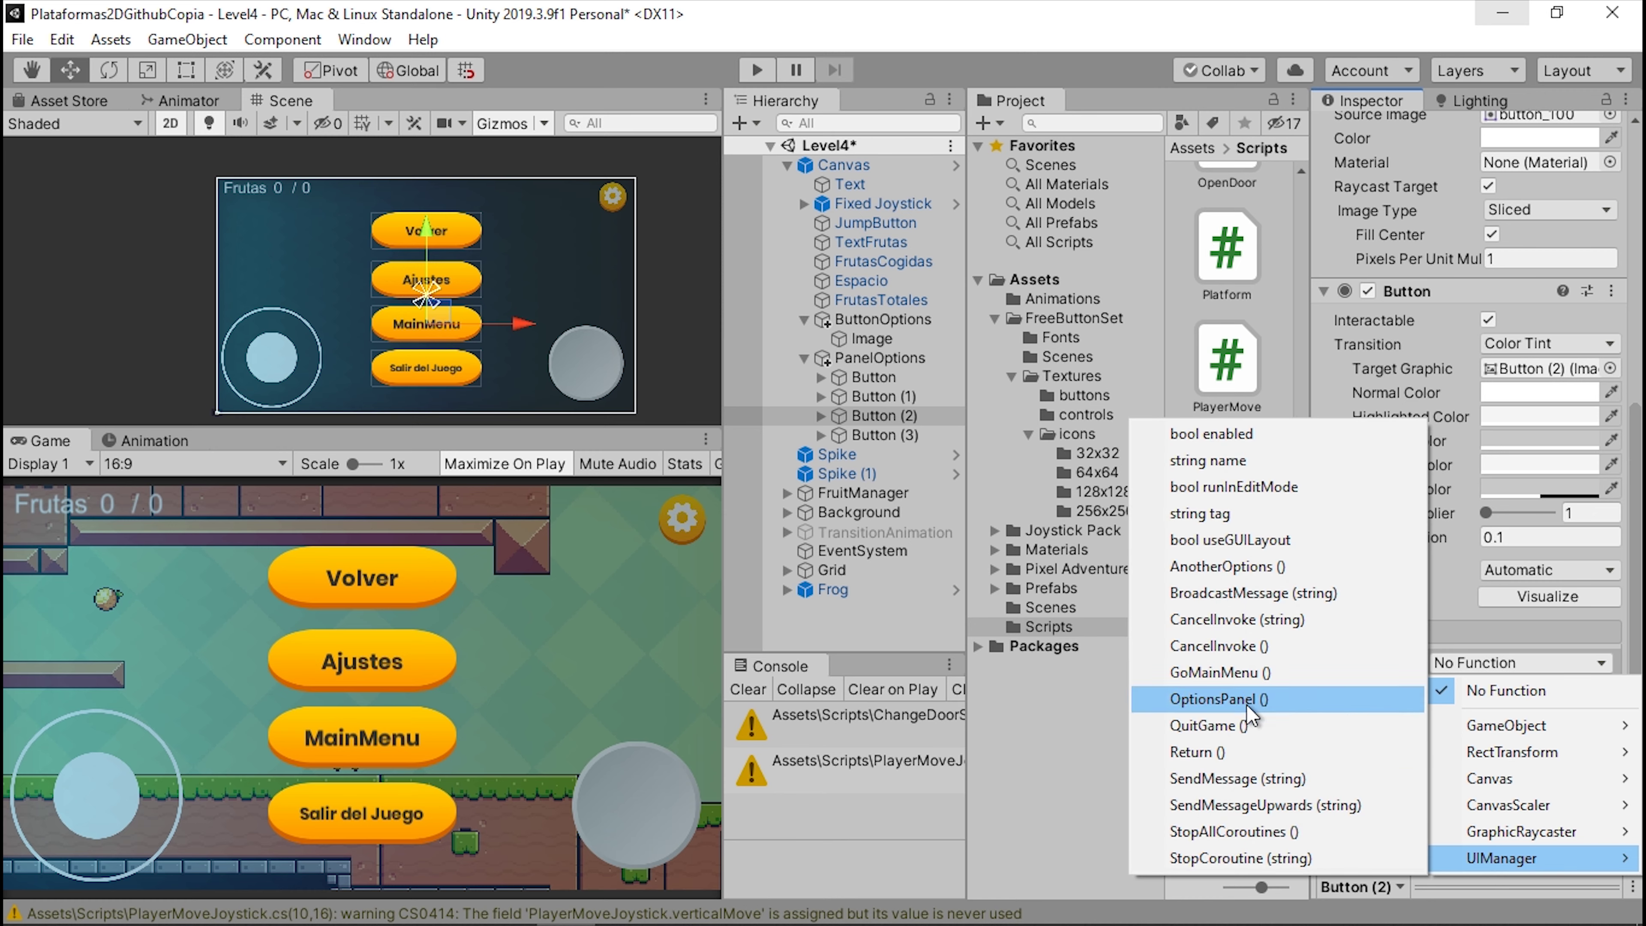
pyautogui.click(1231, 672)
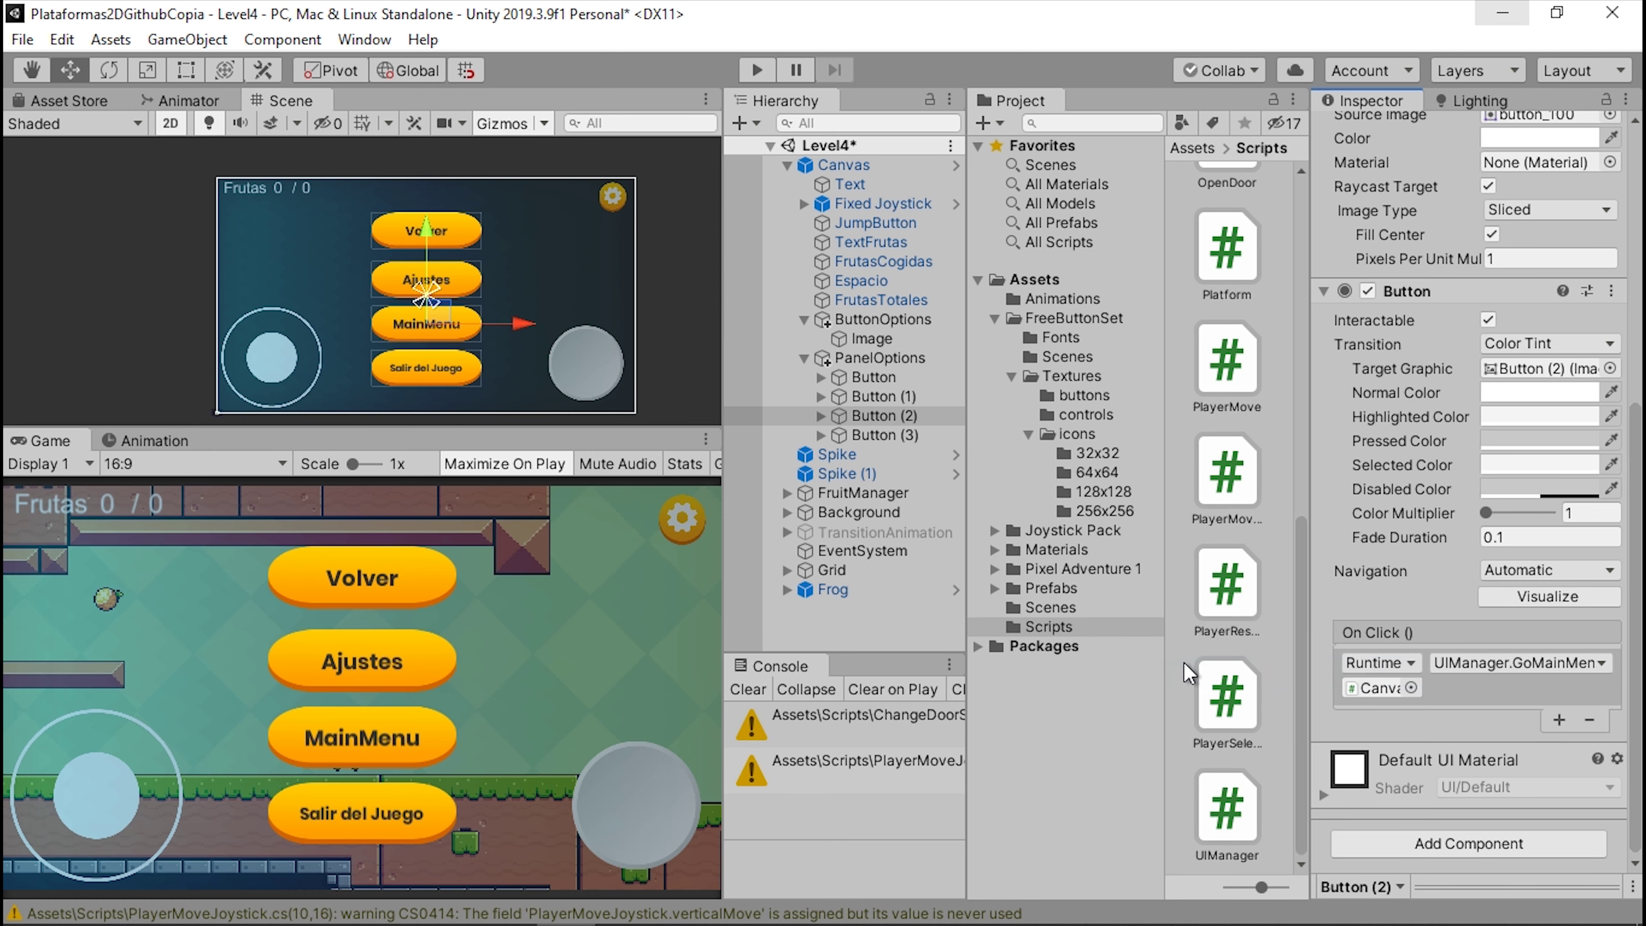
# - Set the Salir del Juego button to call UIManager.QuitGame
pyautogui.click(854, 435)
pyautogui.click(1517, 662)
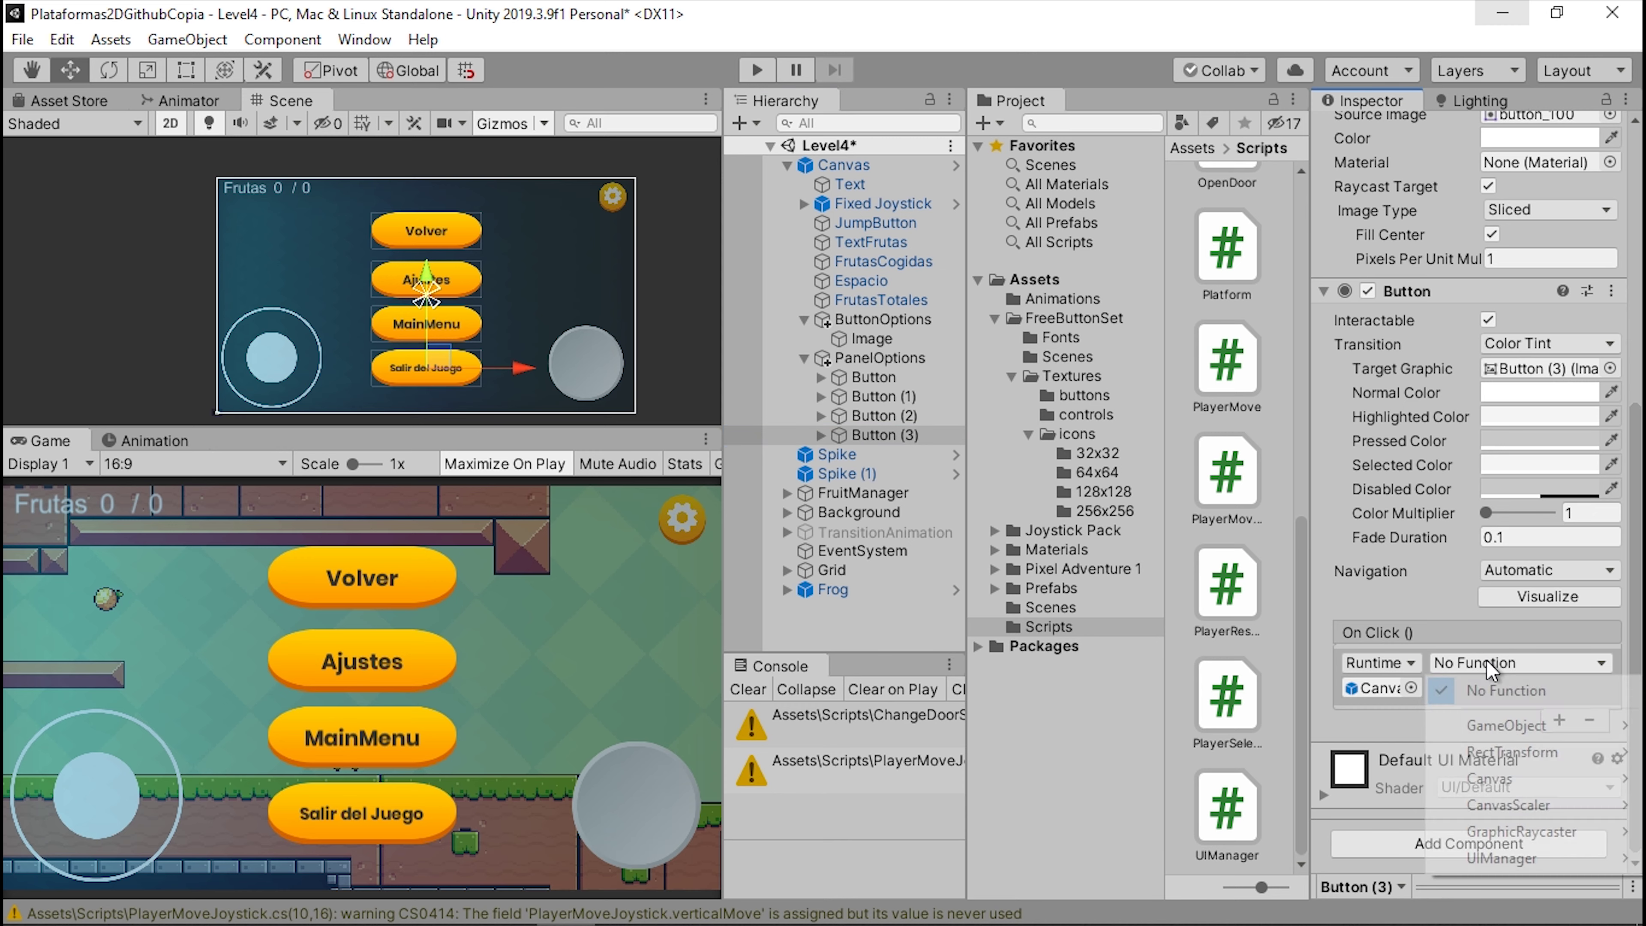
pyautogui.moveTo(1475, 859)
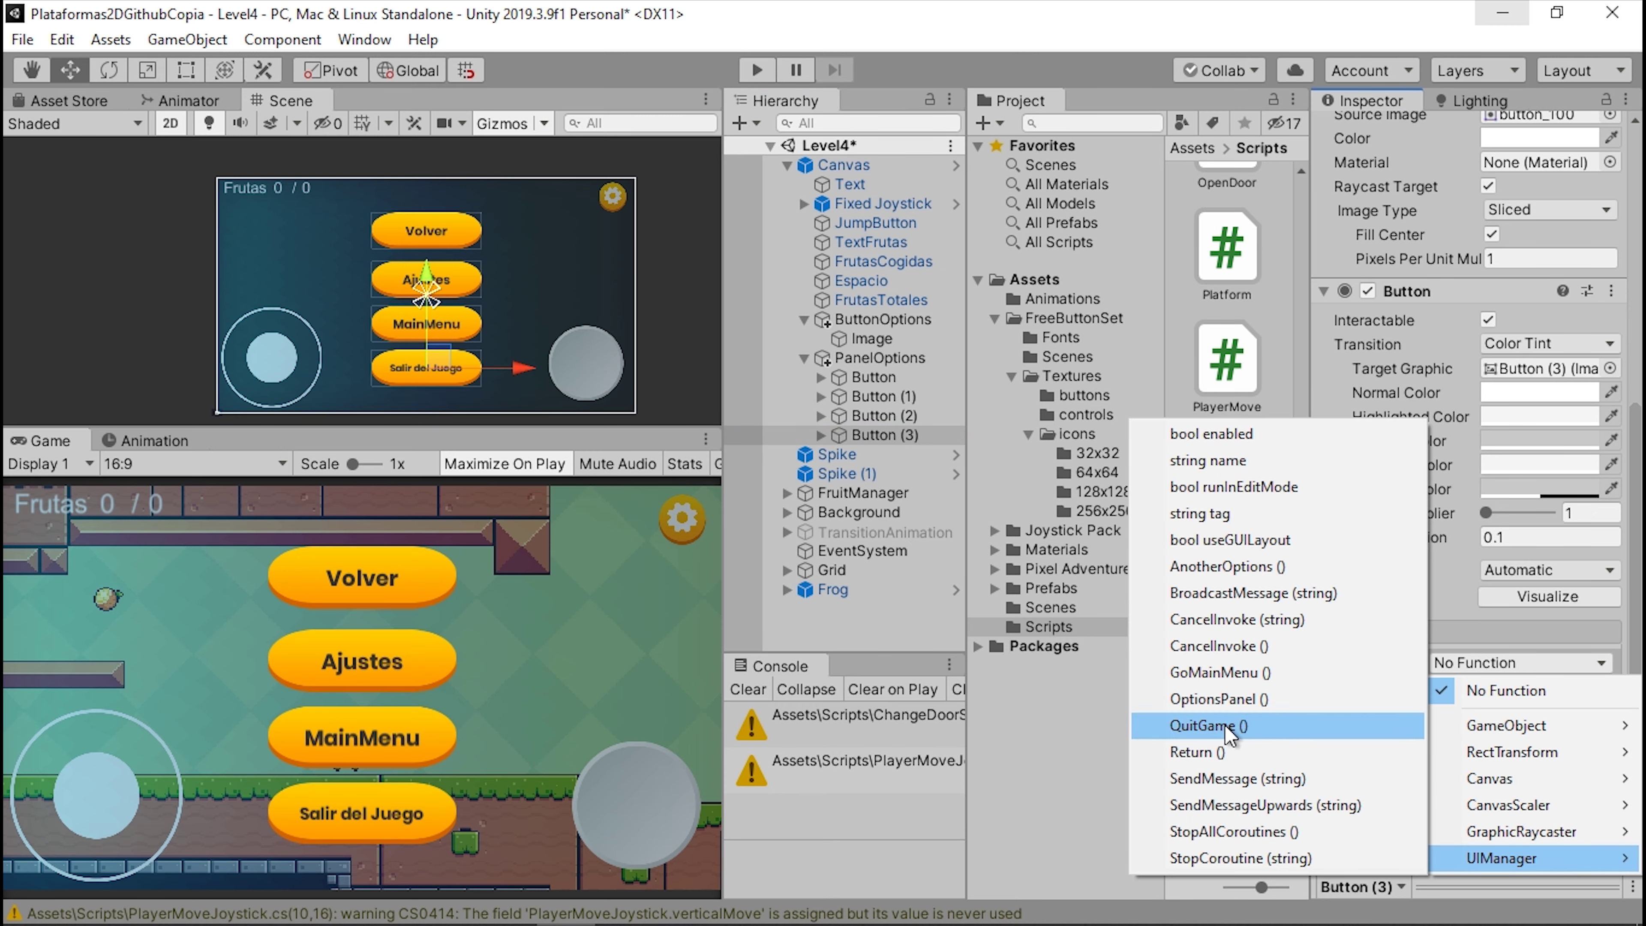
pyautogui.click(1202, 725)
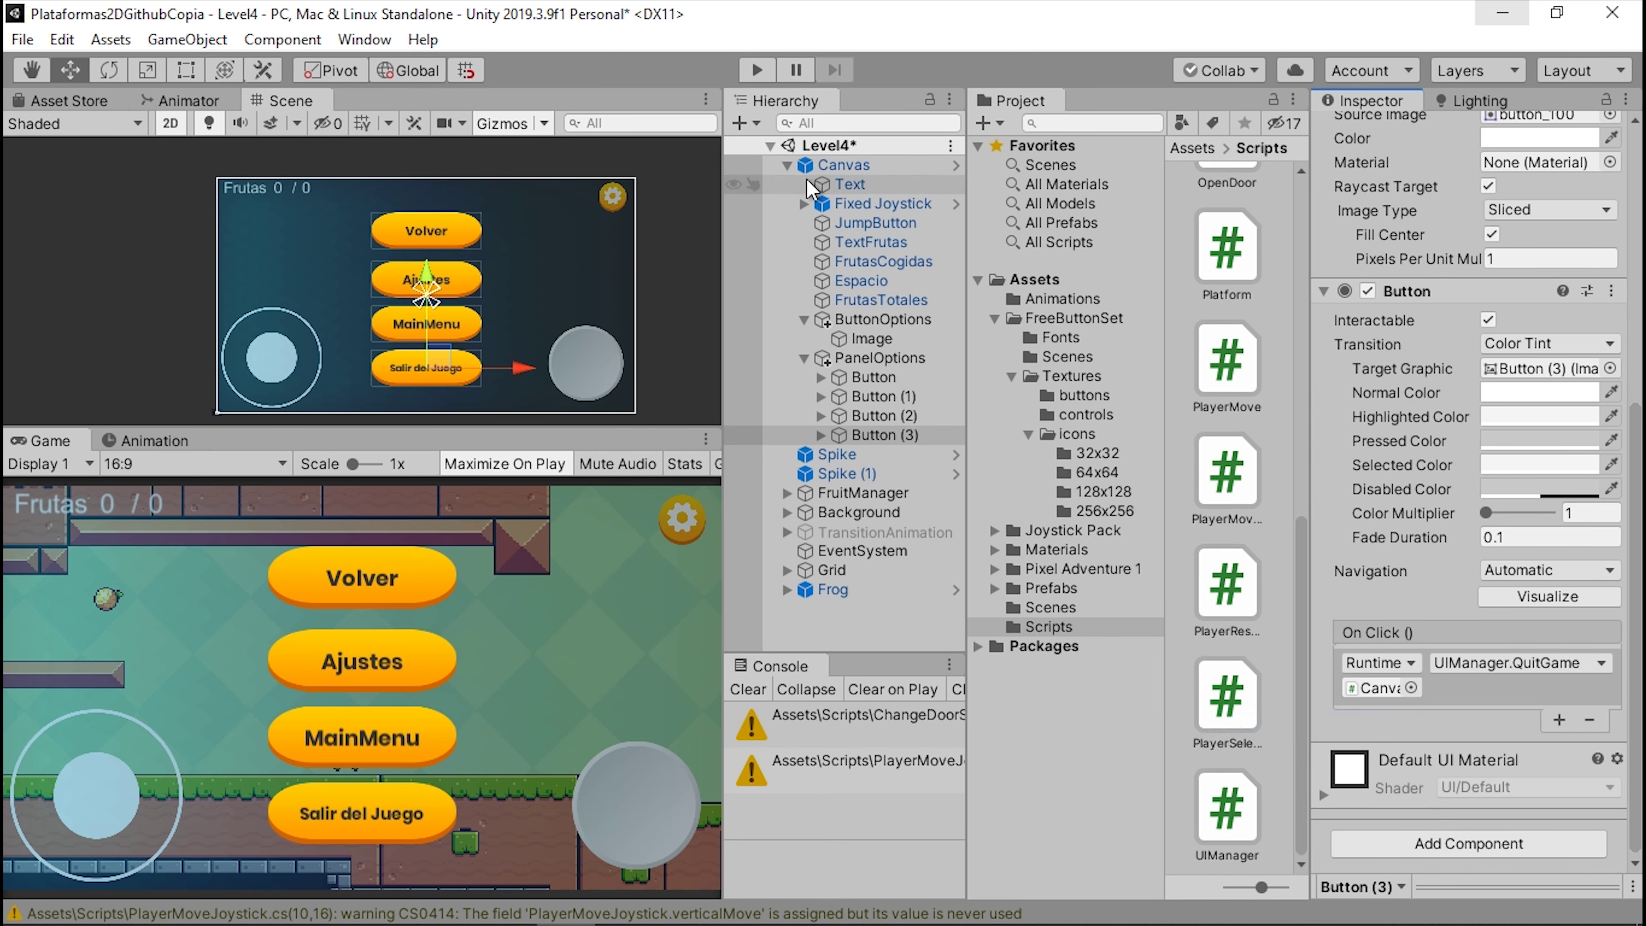
pyautogui.click(785, 166)
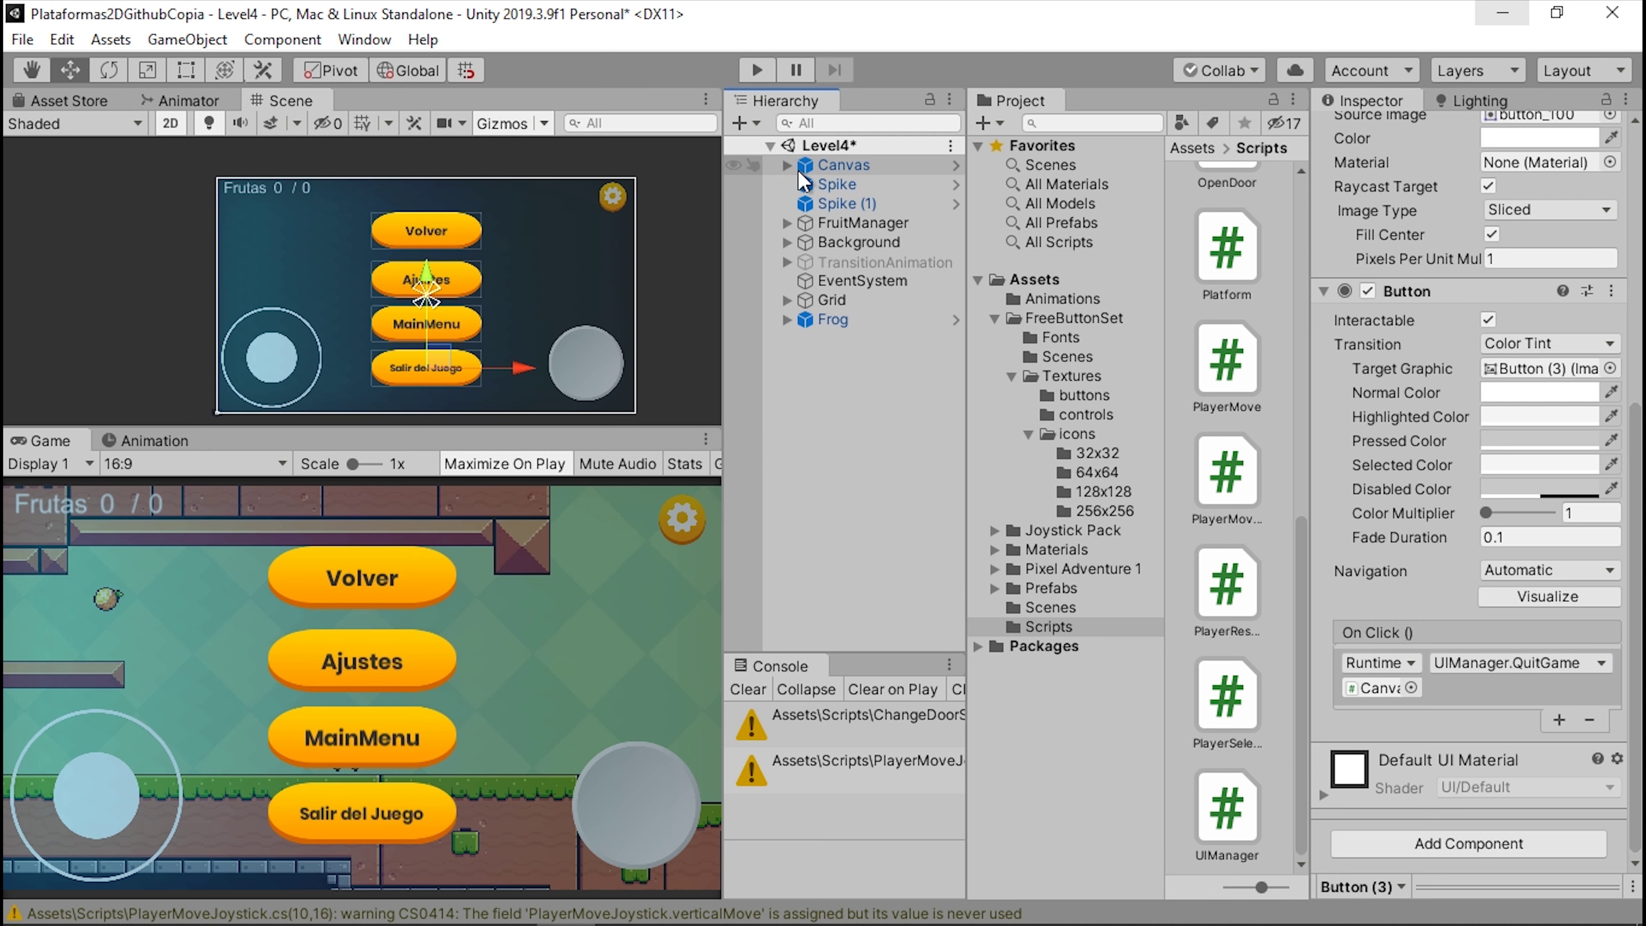
pyautogui.click(786, 166)
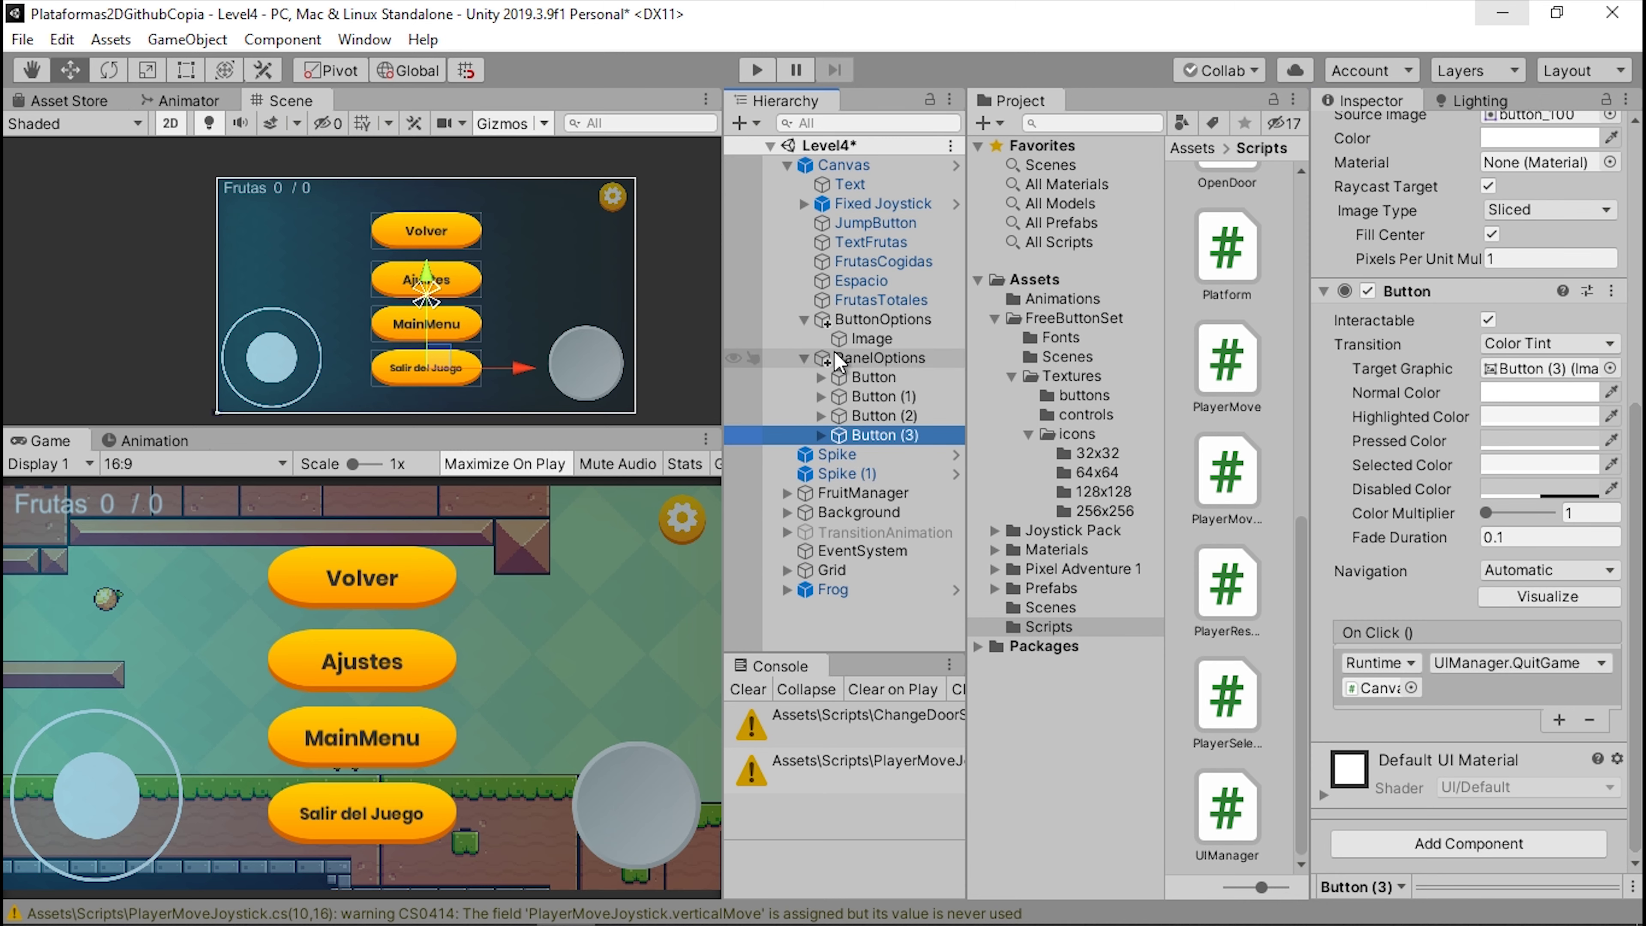
# - Hide the PanelOptions pause panel so it stays inactive until opened
pyautogui.click(804, 358)
pyautogui.click(869, 358)
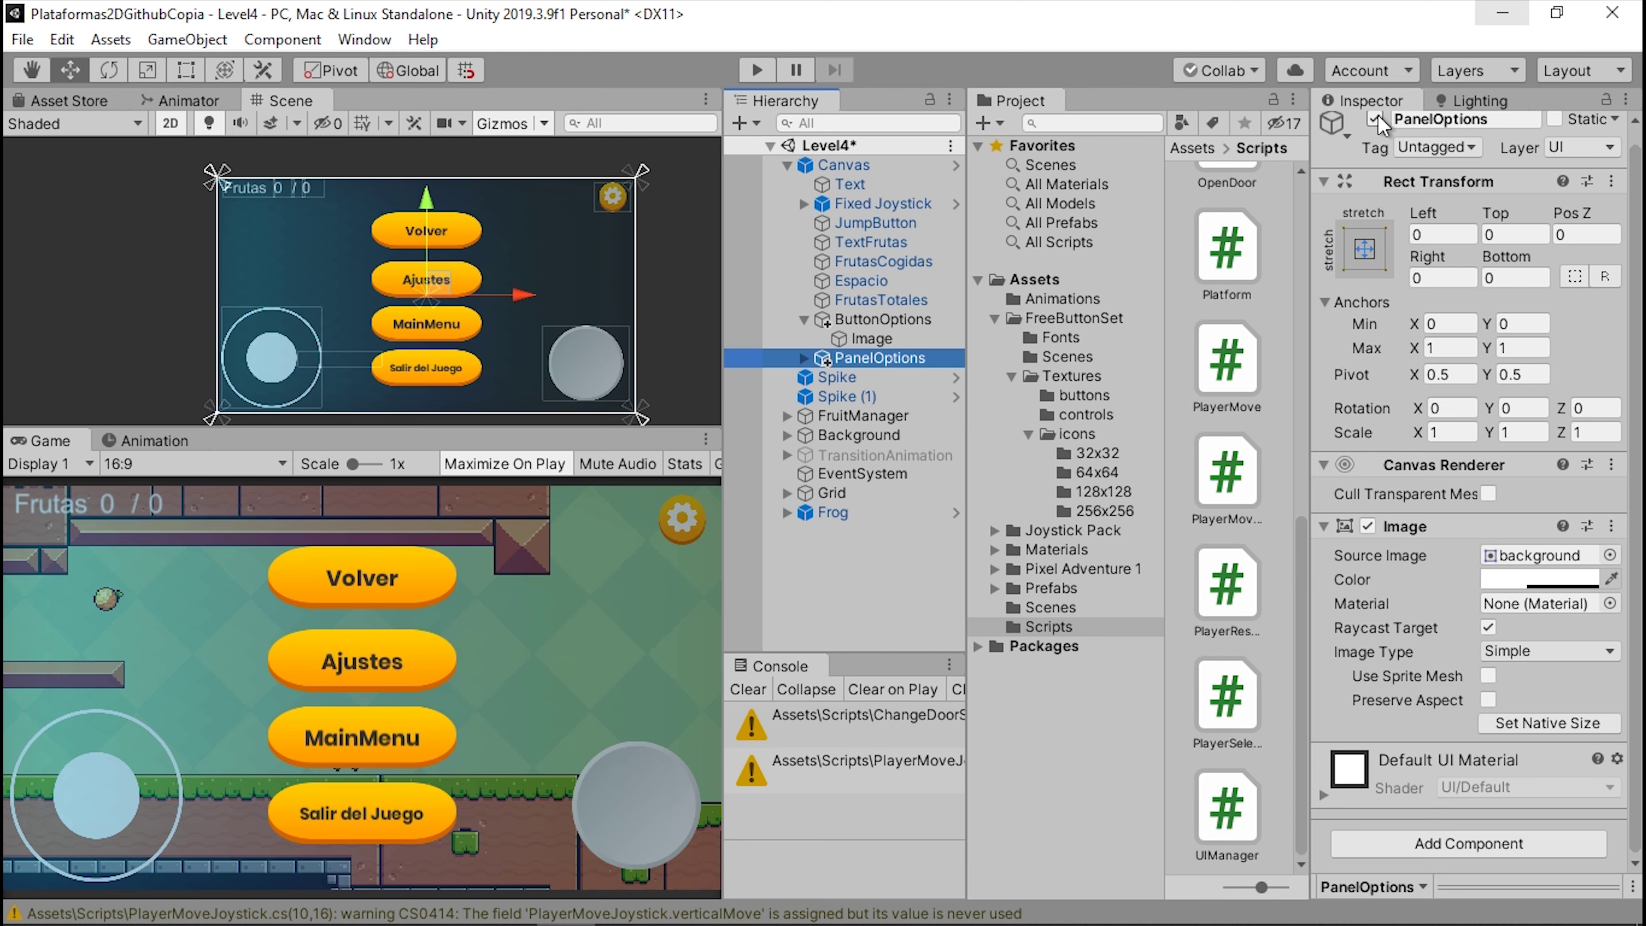
pyautogui.click(1375, 133)
# - Apply all Canvas overrides to its prefab, then run Level4 in play mode
pyautogui.click(842, 166)
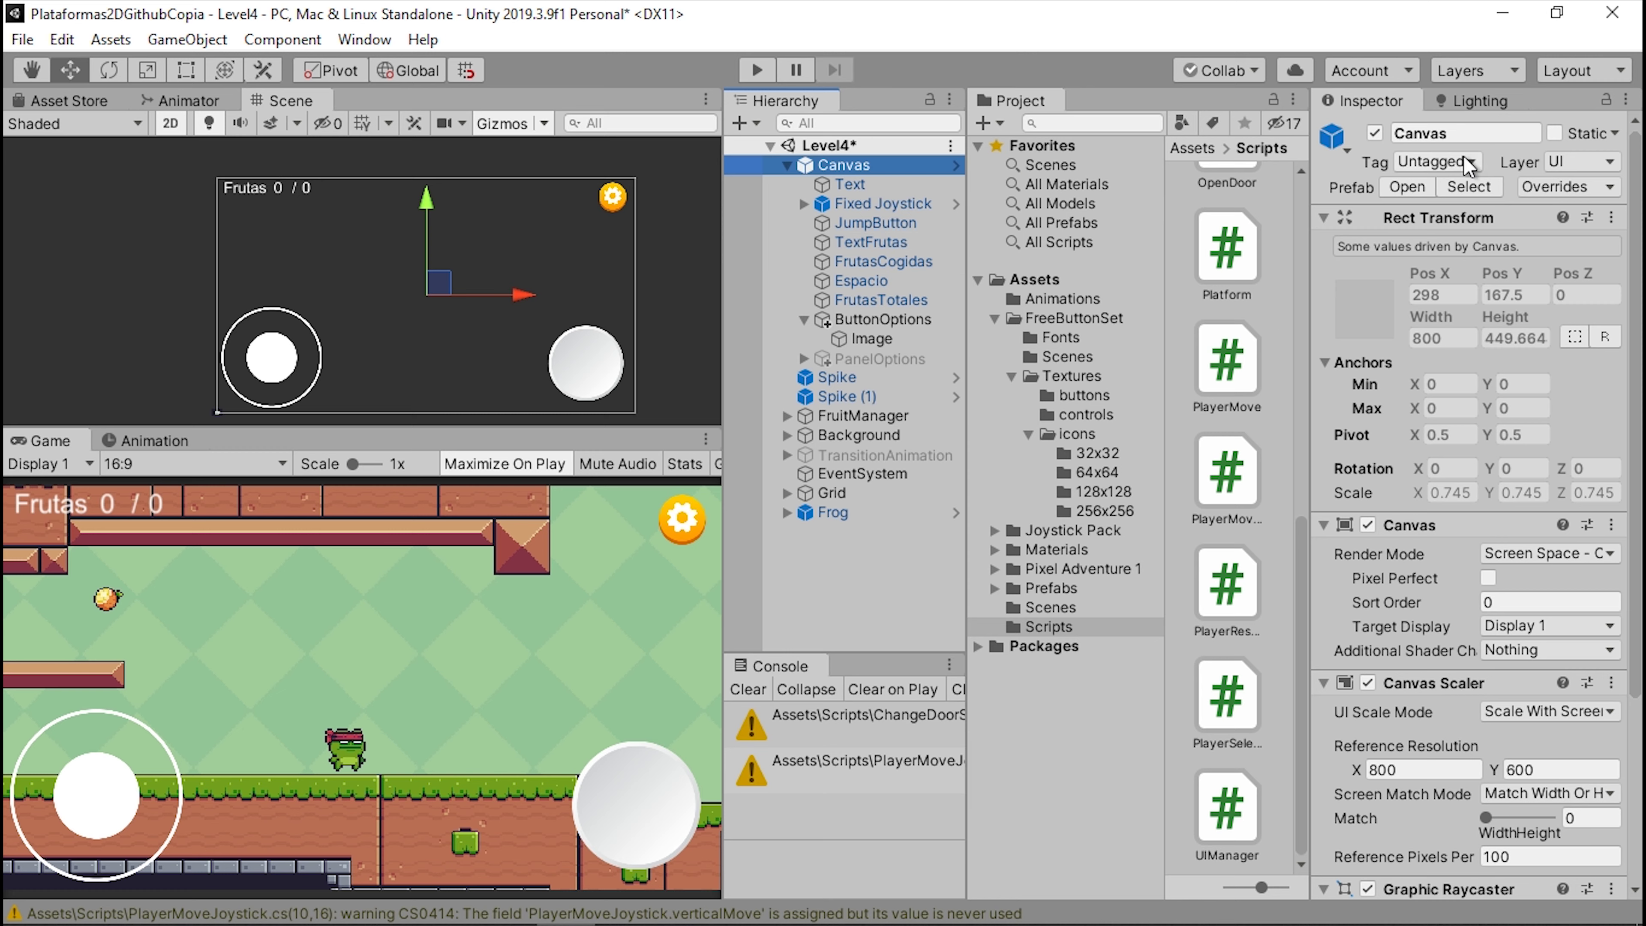
pyautogui.click(1559, 186)
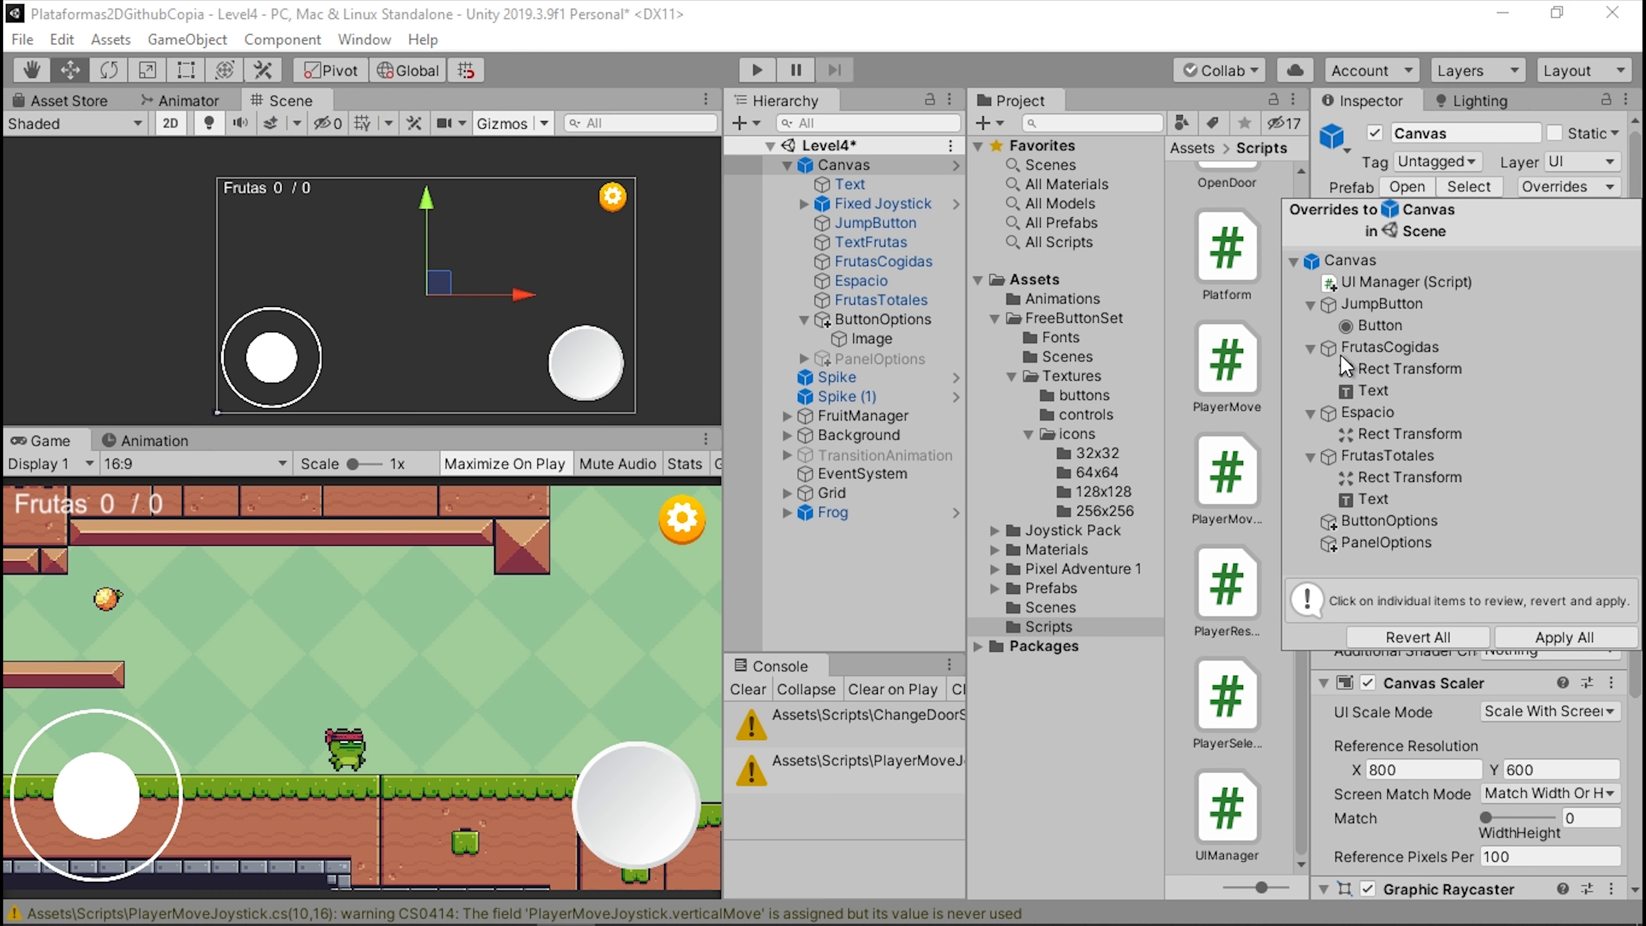
pyautogui.click(1561, 637)
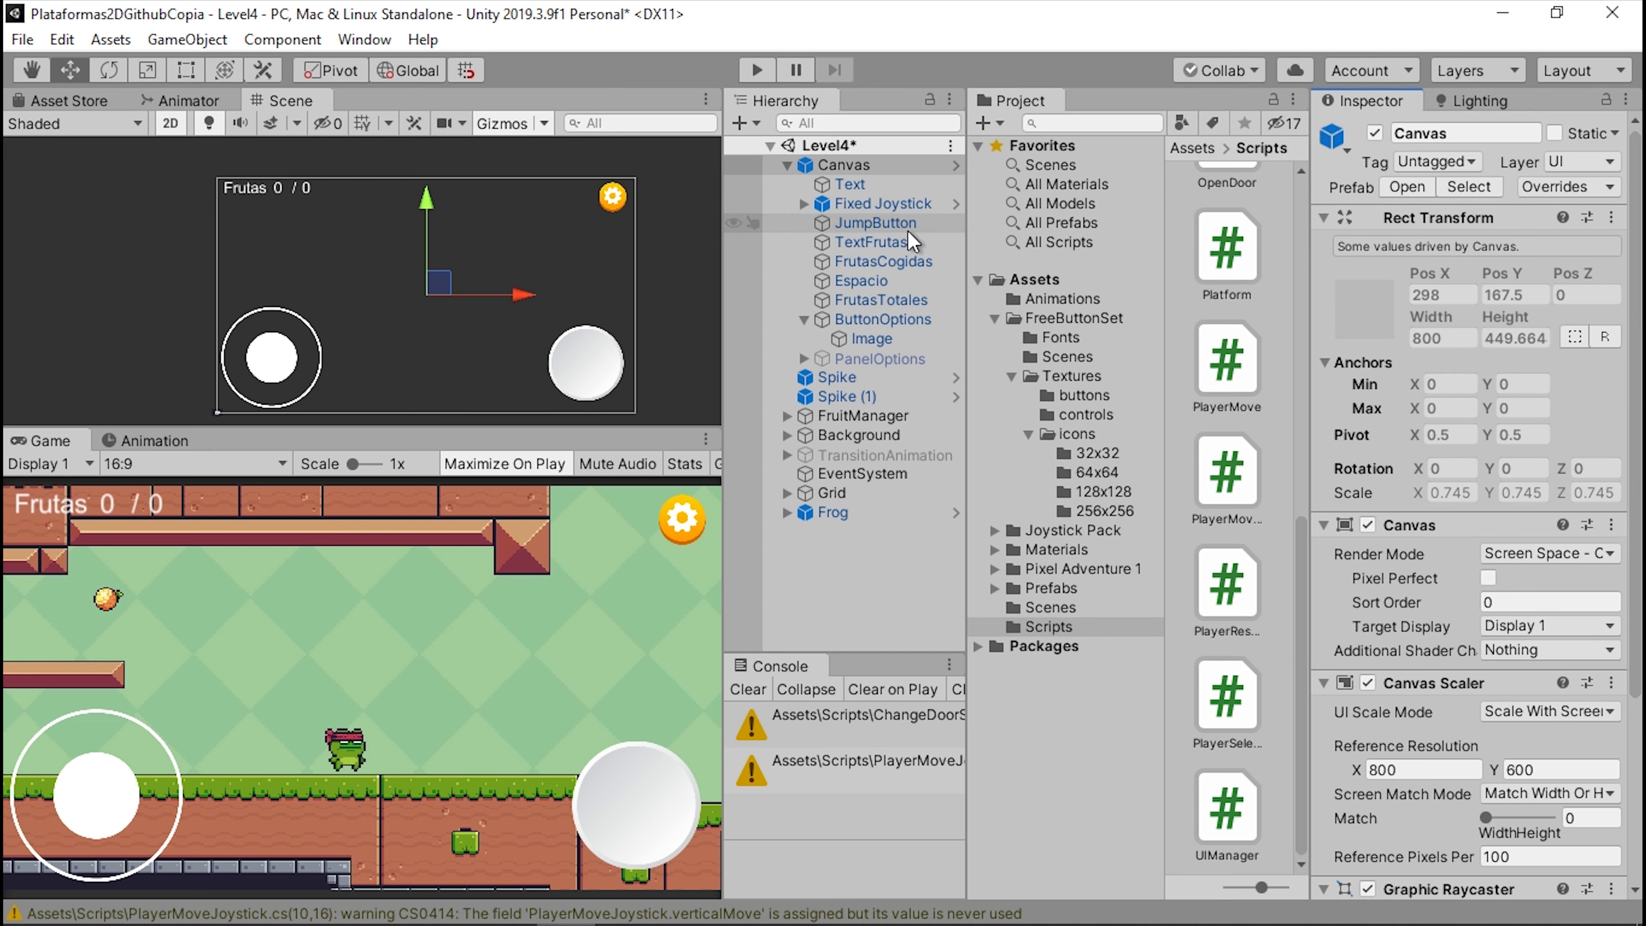
pyautogui.click(951, 167)
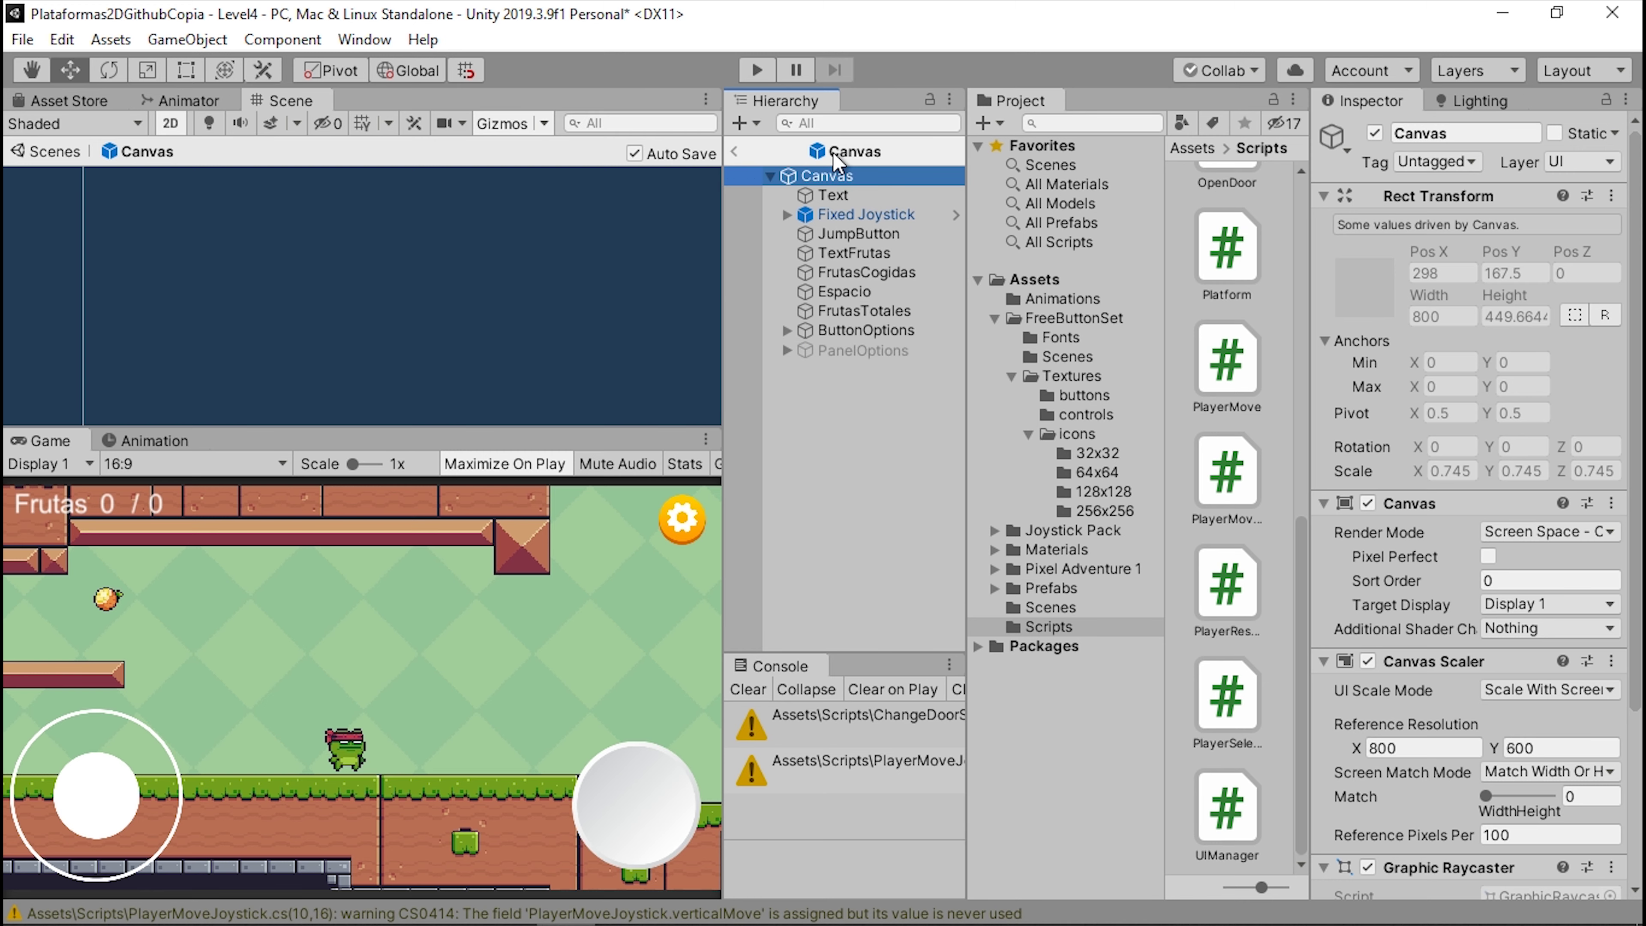
pyautogui.click(734, 153)
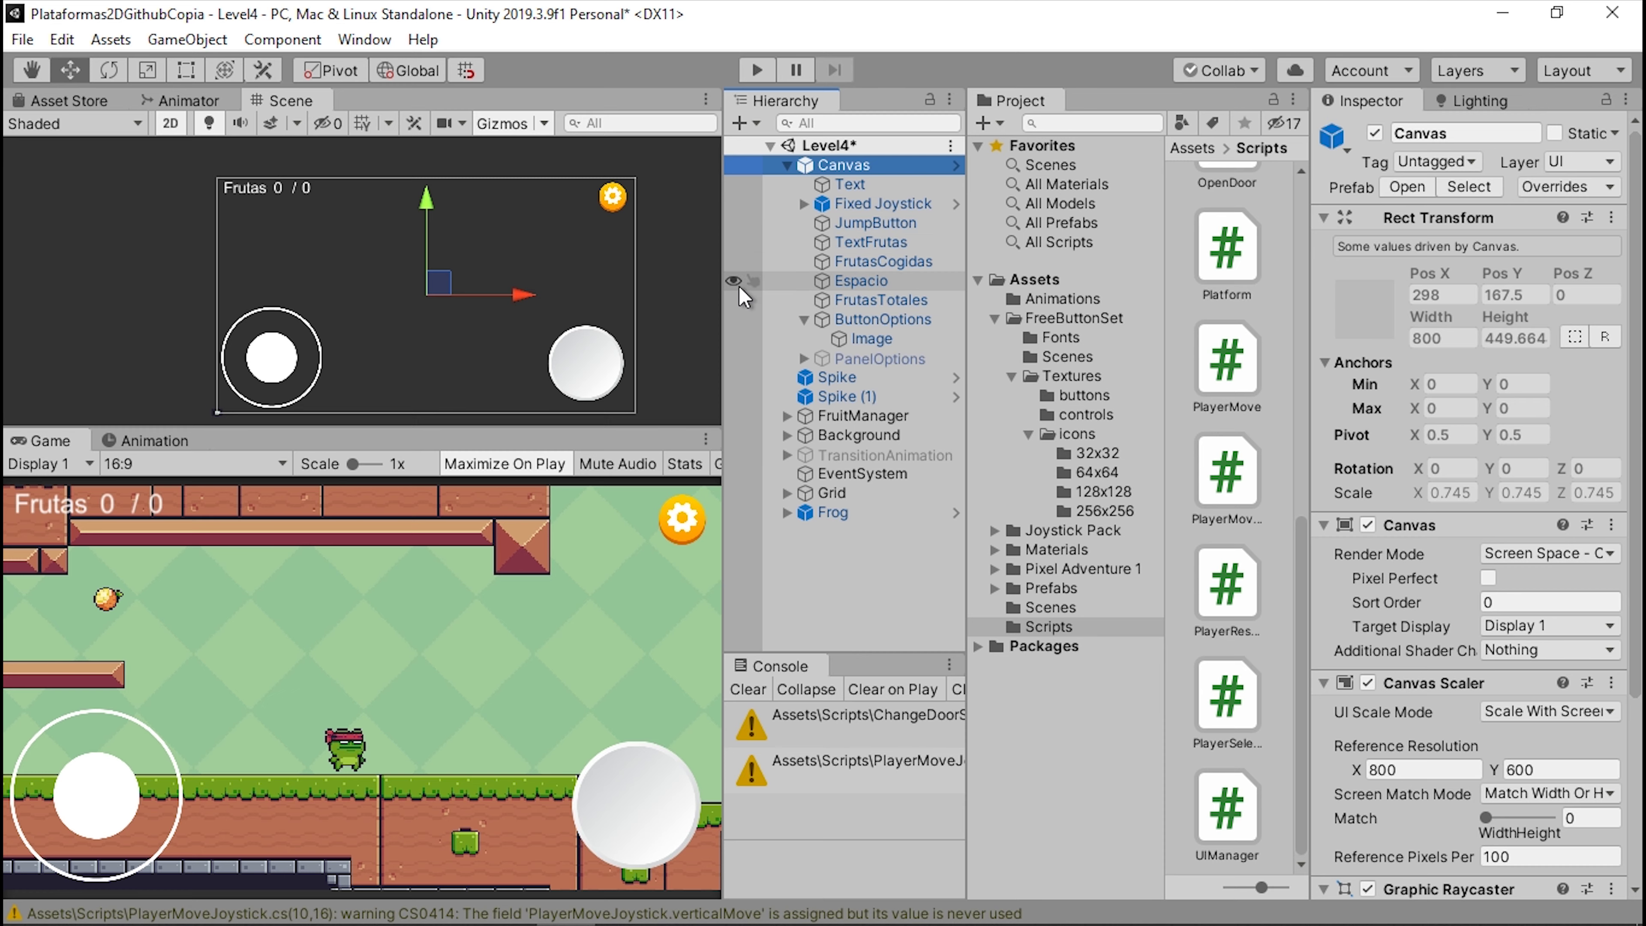
pyautogui.click(757, 71)
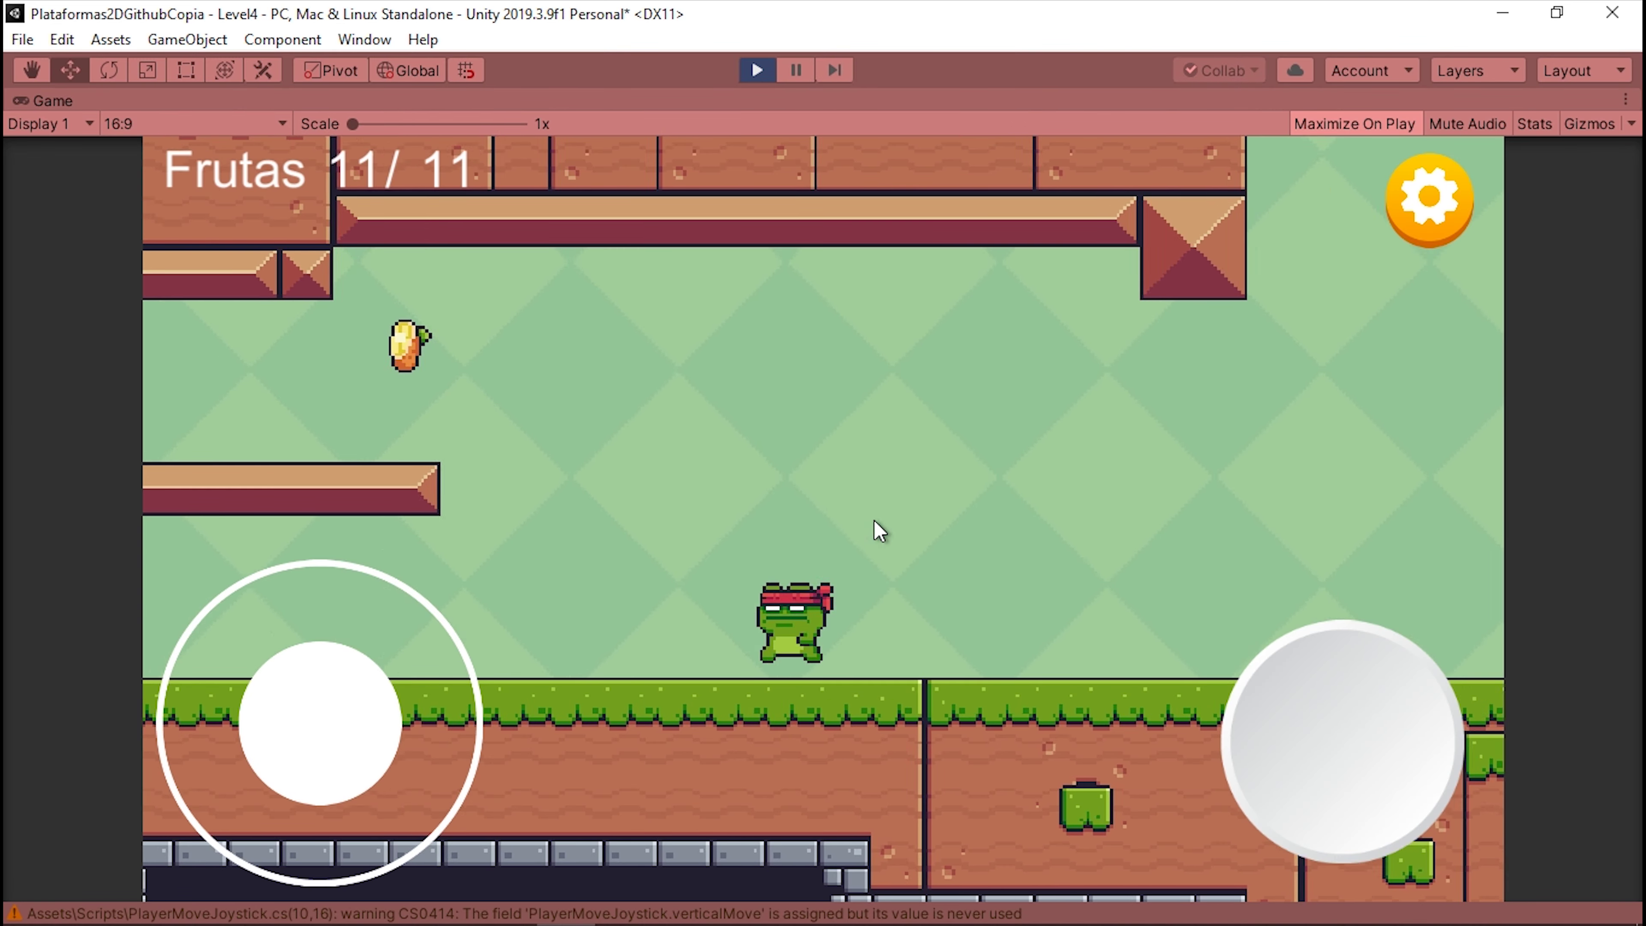
# - Pause with the gear, resume via Volver, try Ajustes, jump to MainMenu, then stop playing
pyautogui.click(1436, 214)
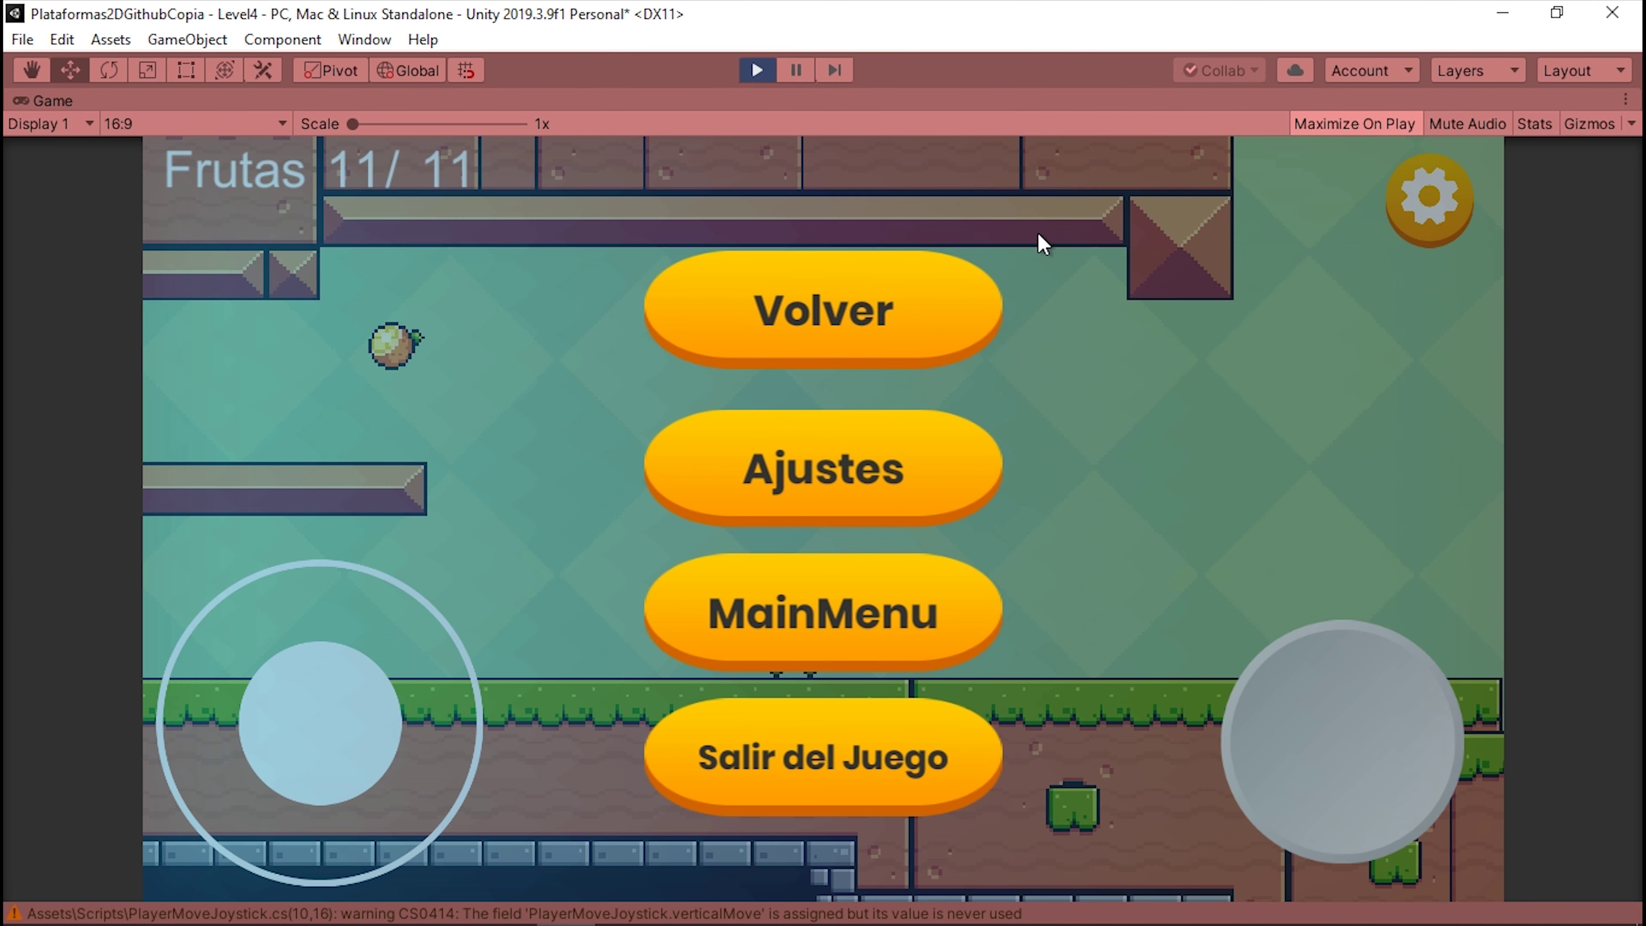
pyautogui.click(864, 318)
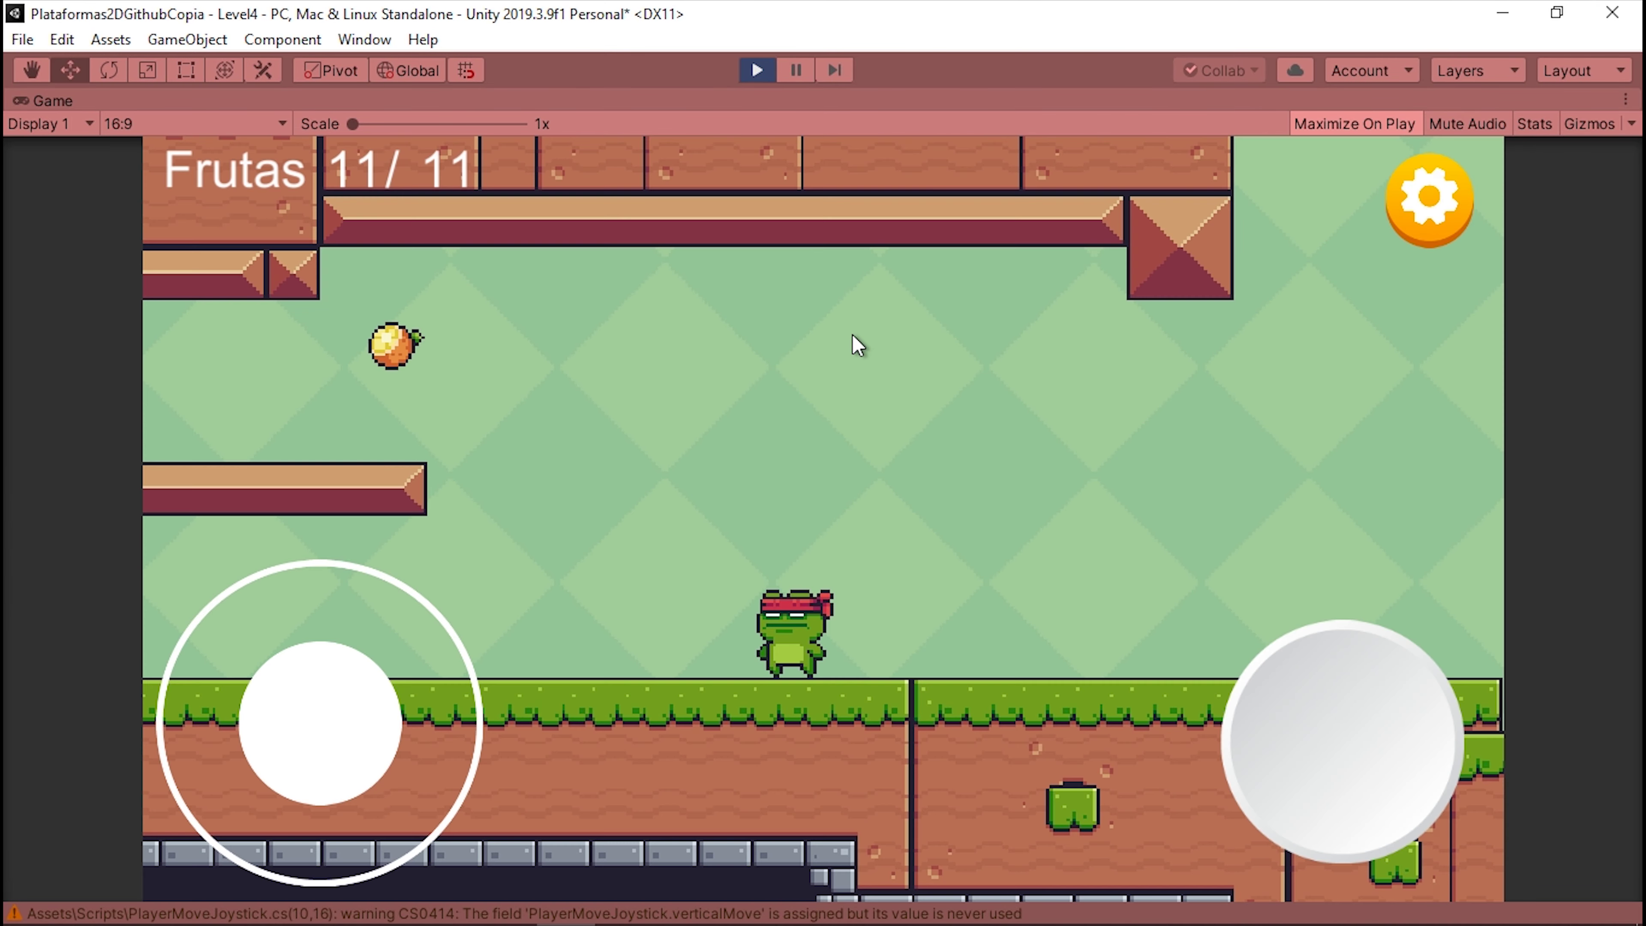
pyautogui.click(1393, 245)
pyautogui.click(846, 493)
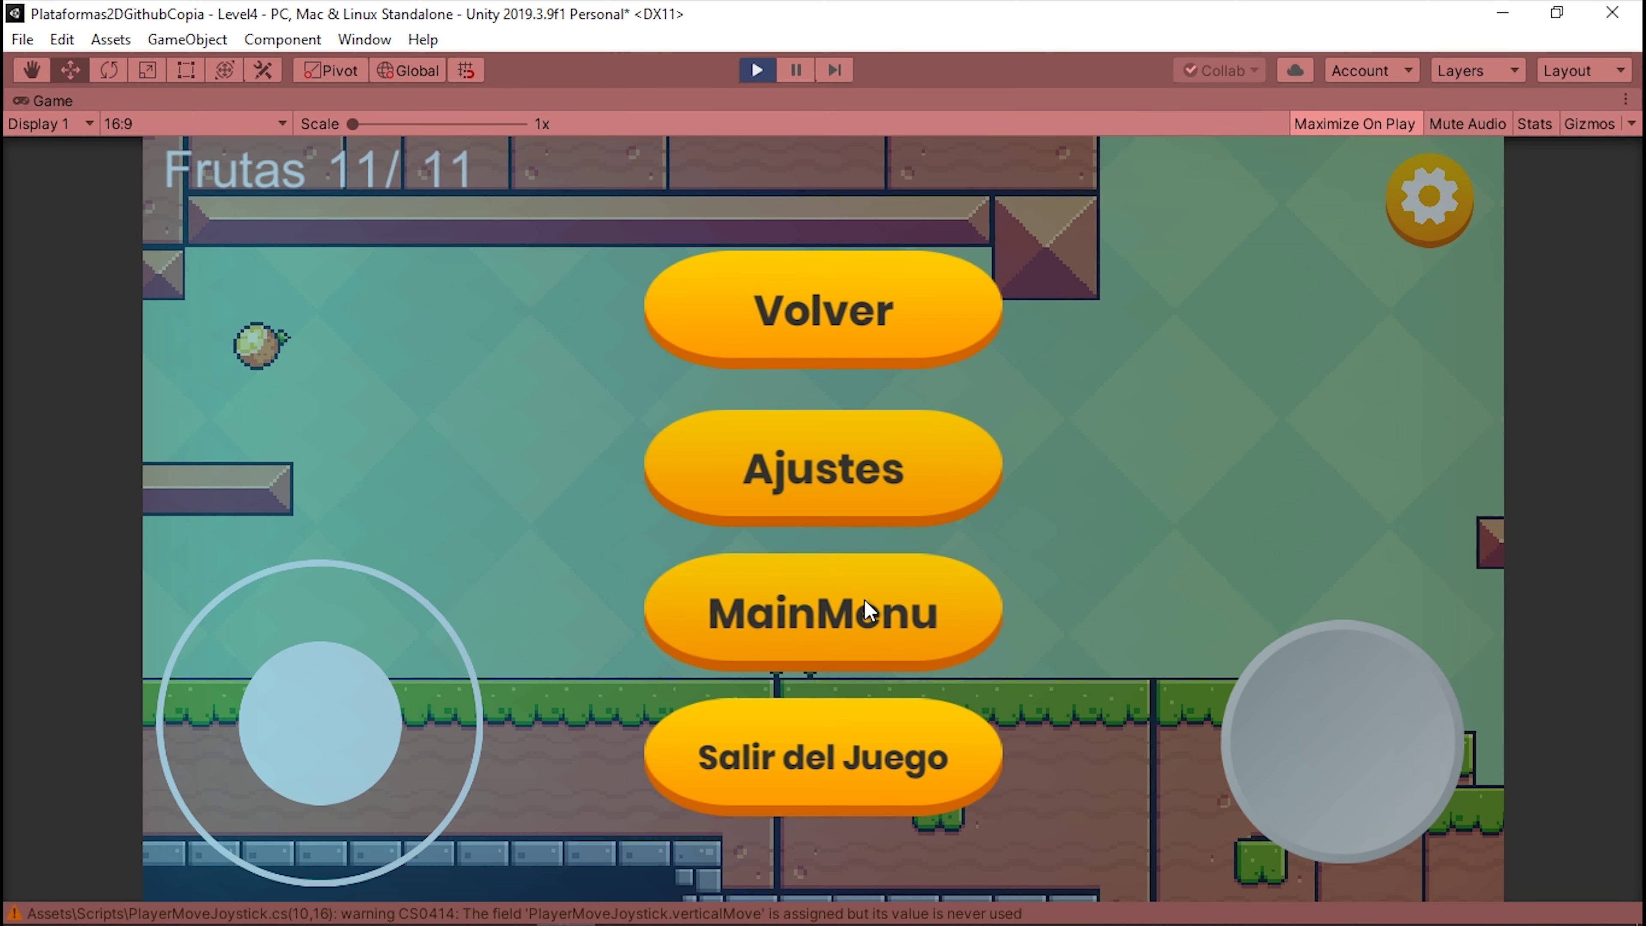
pyautogui.click(884, 586)
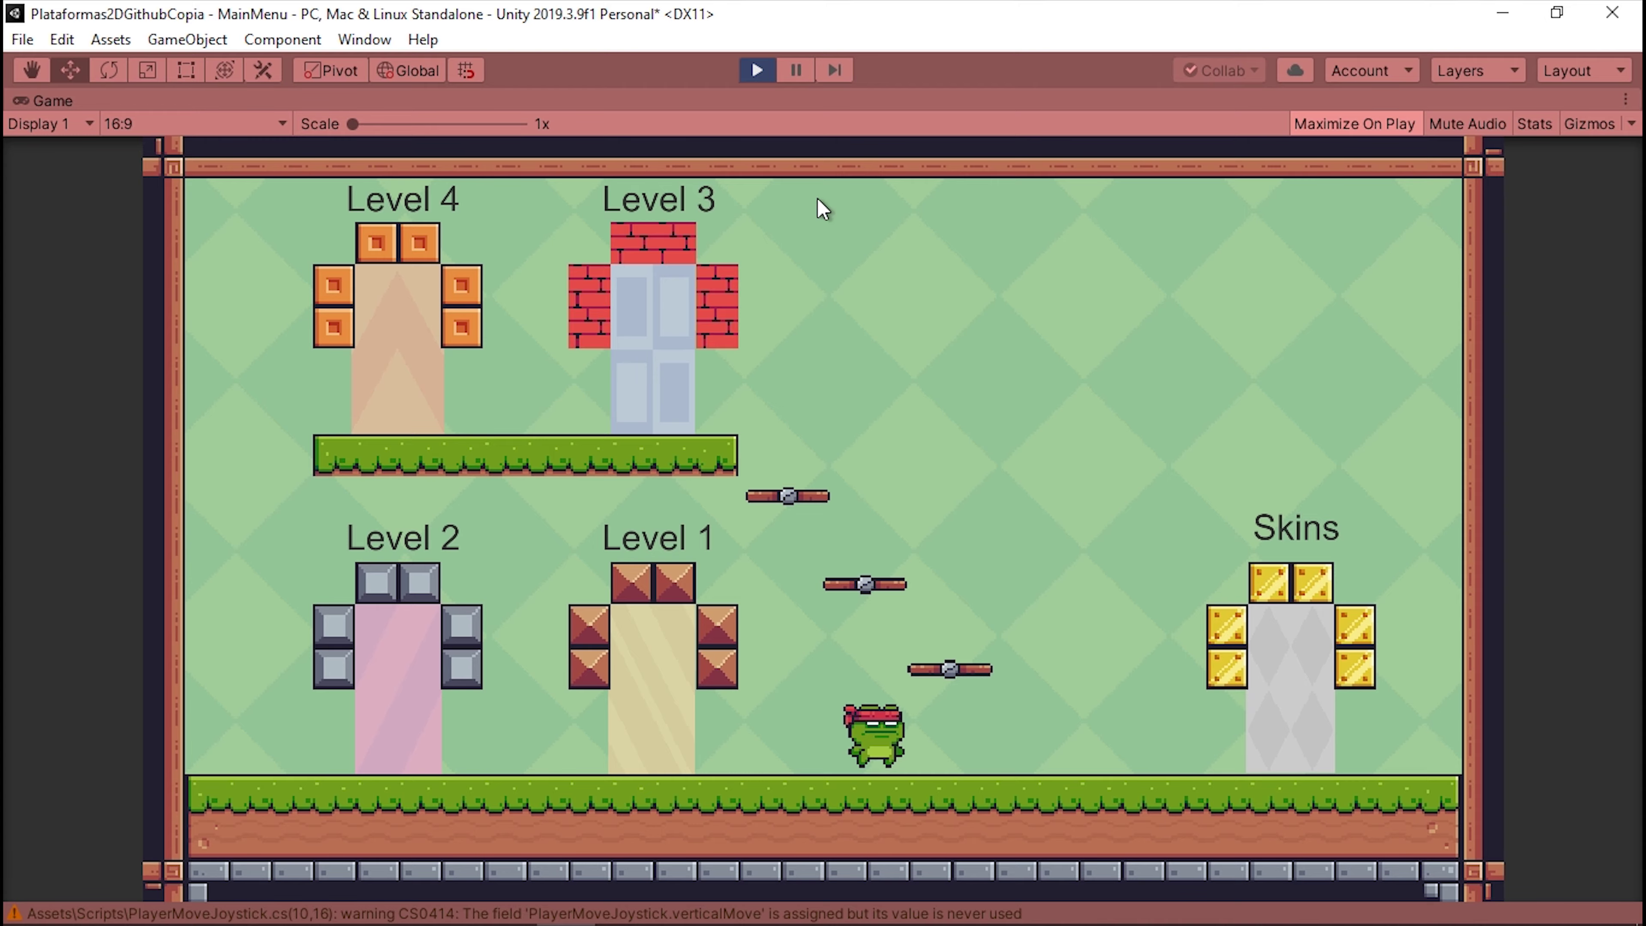
pyautogui.click(757, 70)
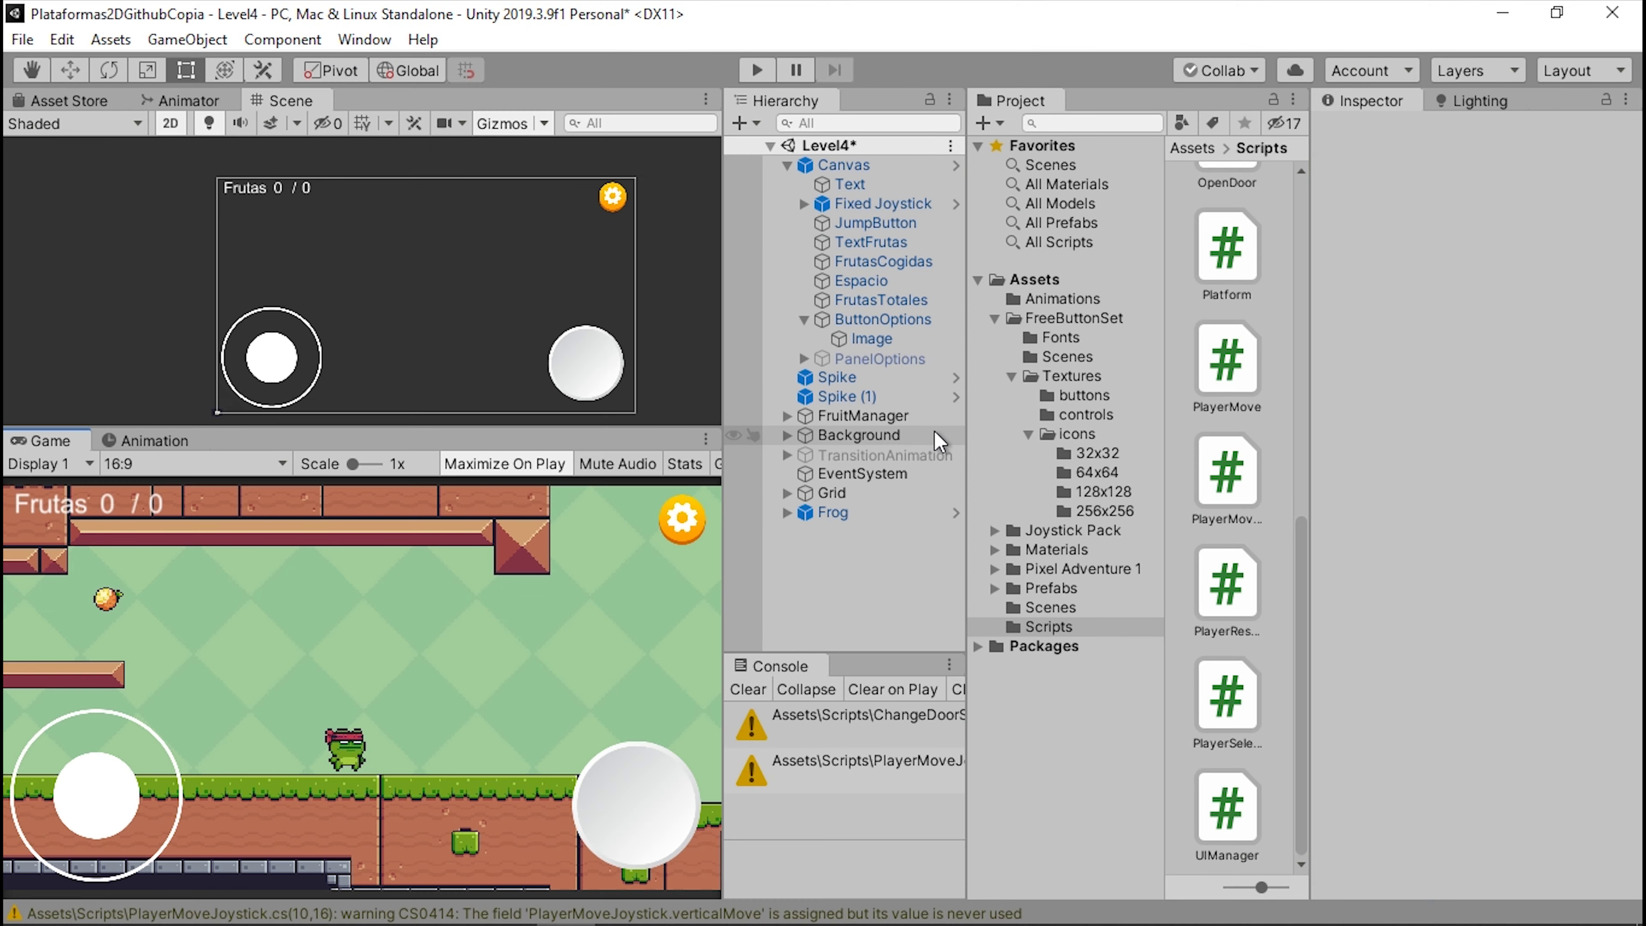
# - Copy 'Time.timeScale = 1;' from Return into a new line in GoMainMenu and save UIManager.cs
pyautogui.doubleClick(1245, 799)
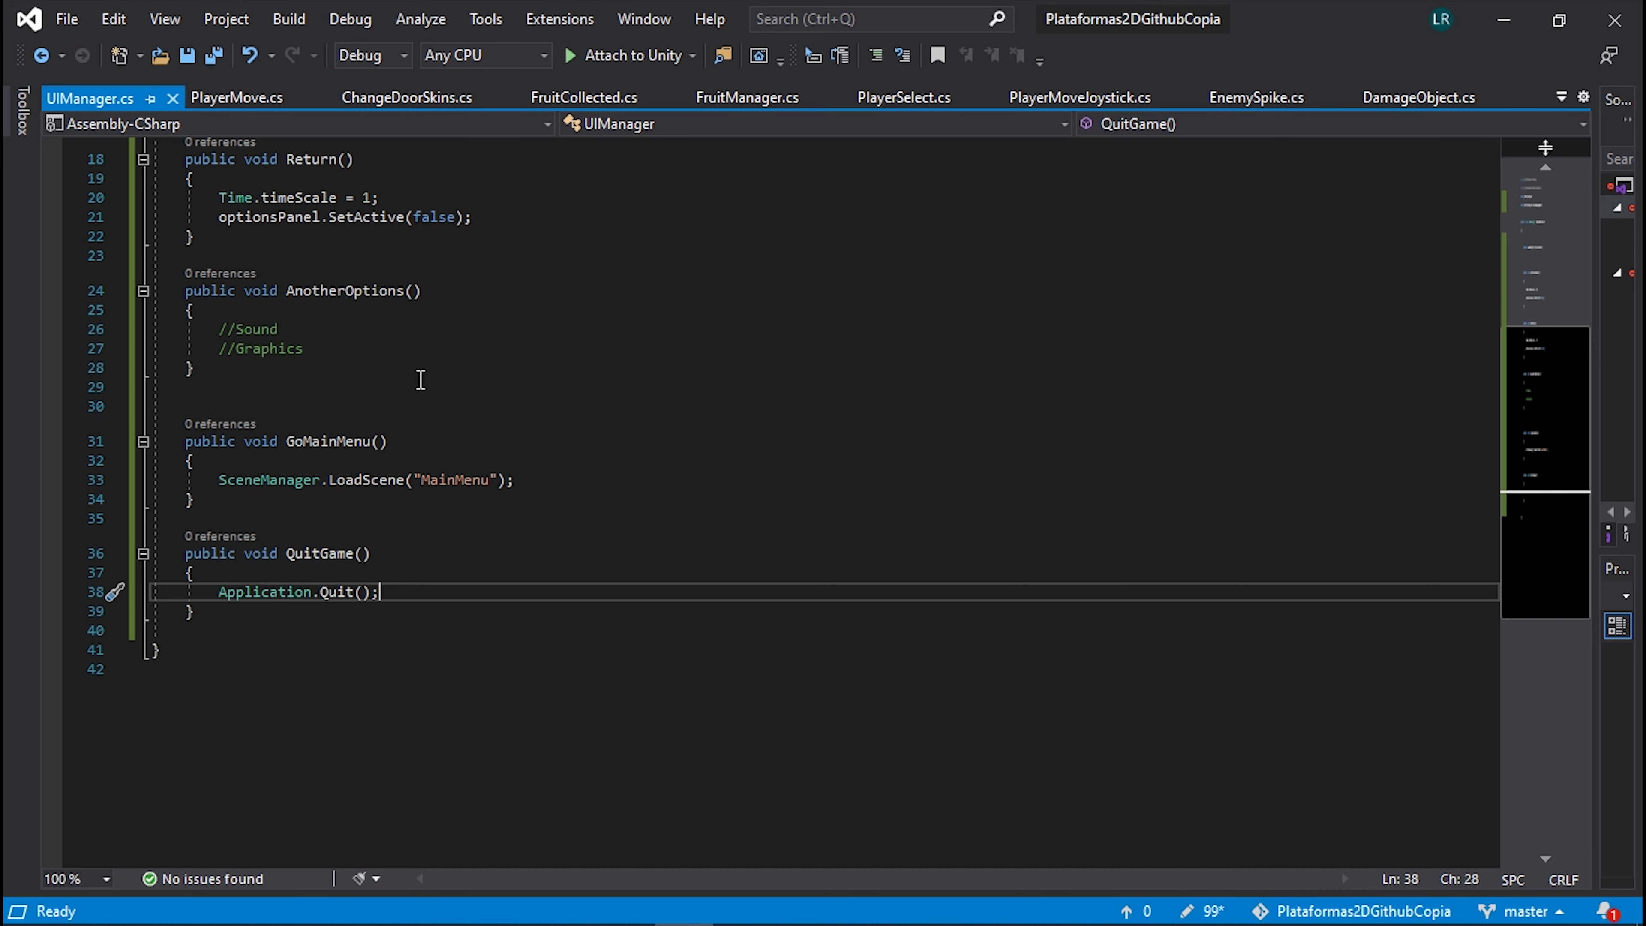
pyautogui.scroll(1, 376, 467)
pyautogui.click(424, 522)
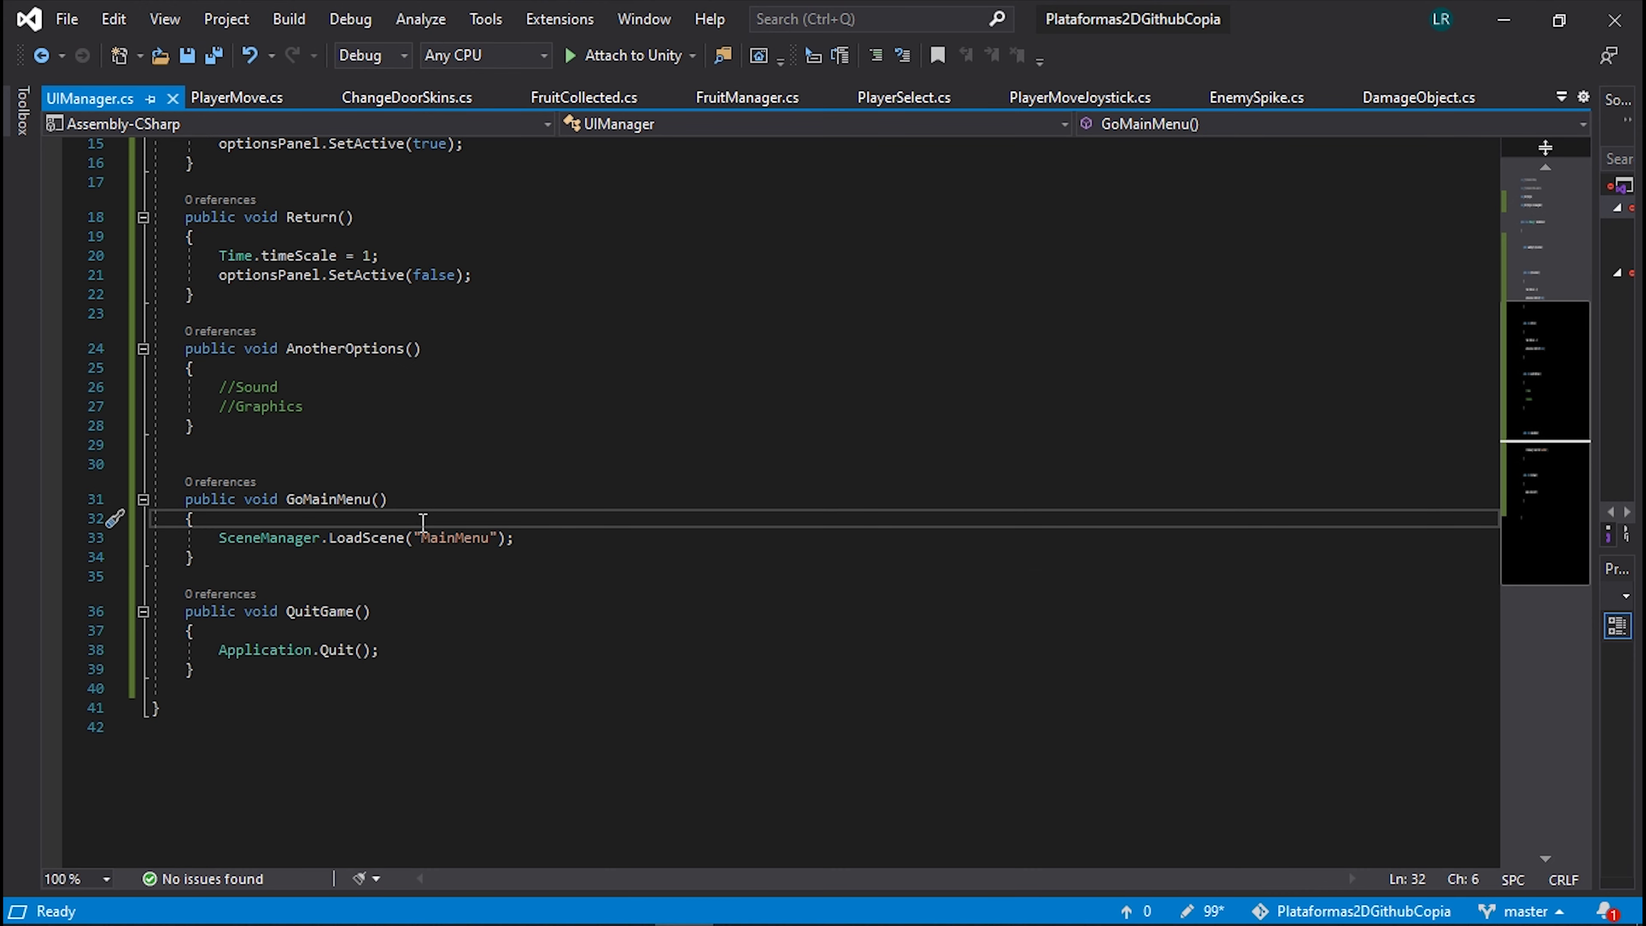
pyautogui.press('Return')
pyautogui.moveTo(215, 258); pyautogui.dragTo(398, 256)
pyautogui.hotkey('ctrl', 'c')
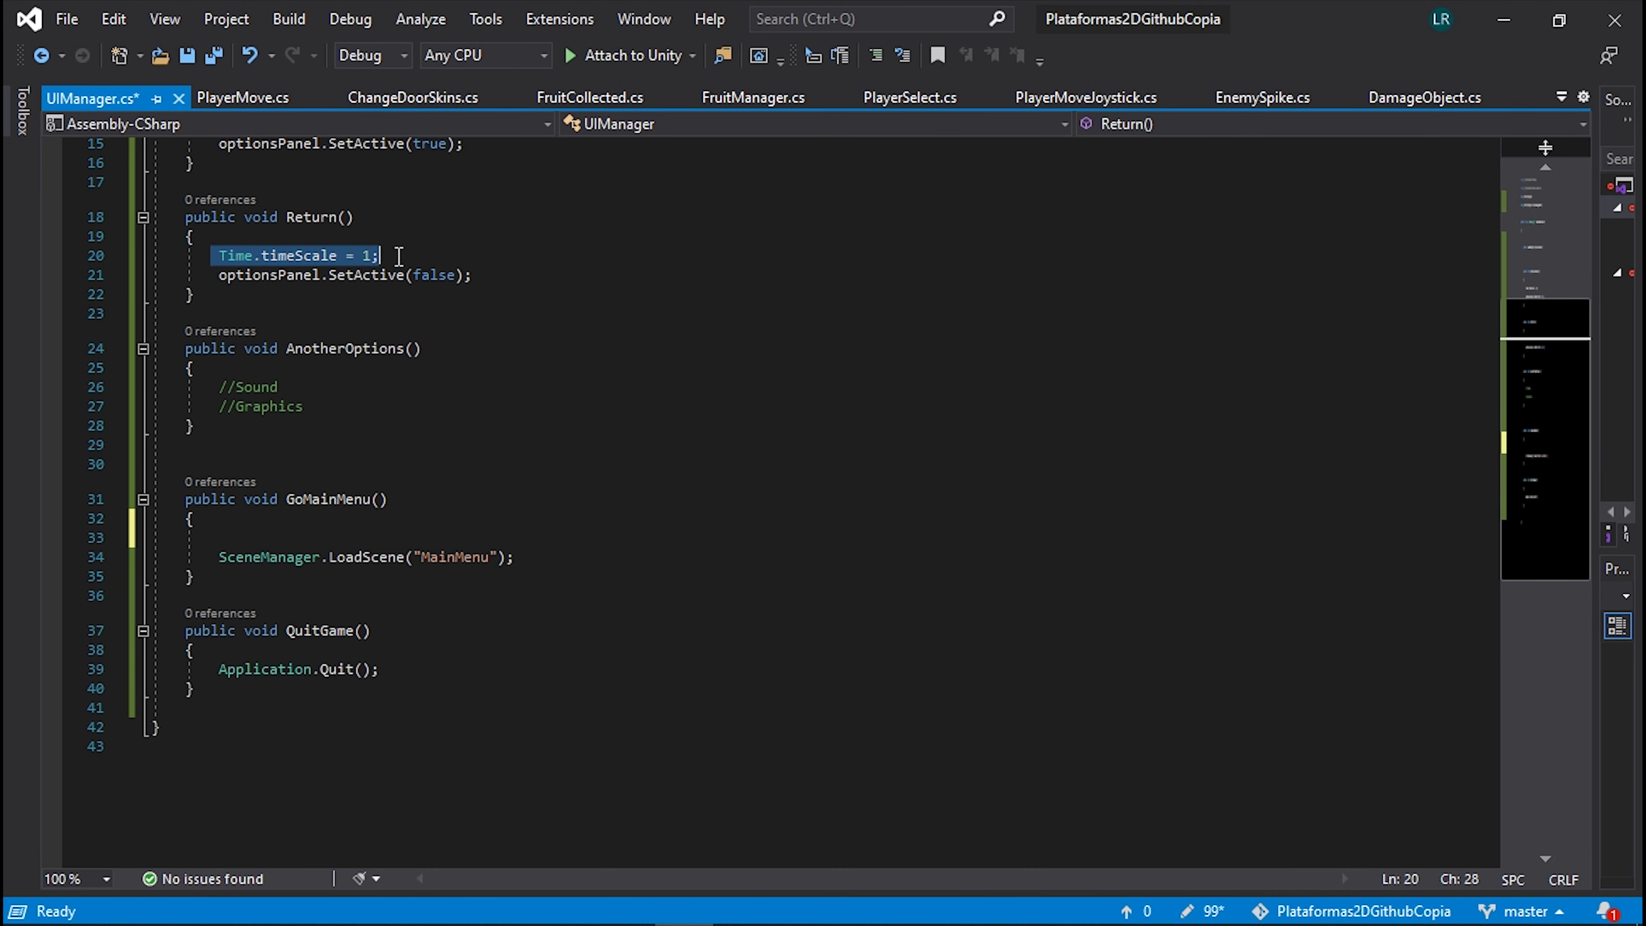
pyautogui.click(268, 539)
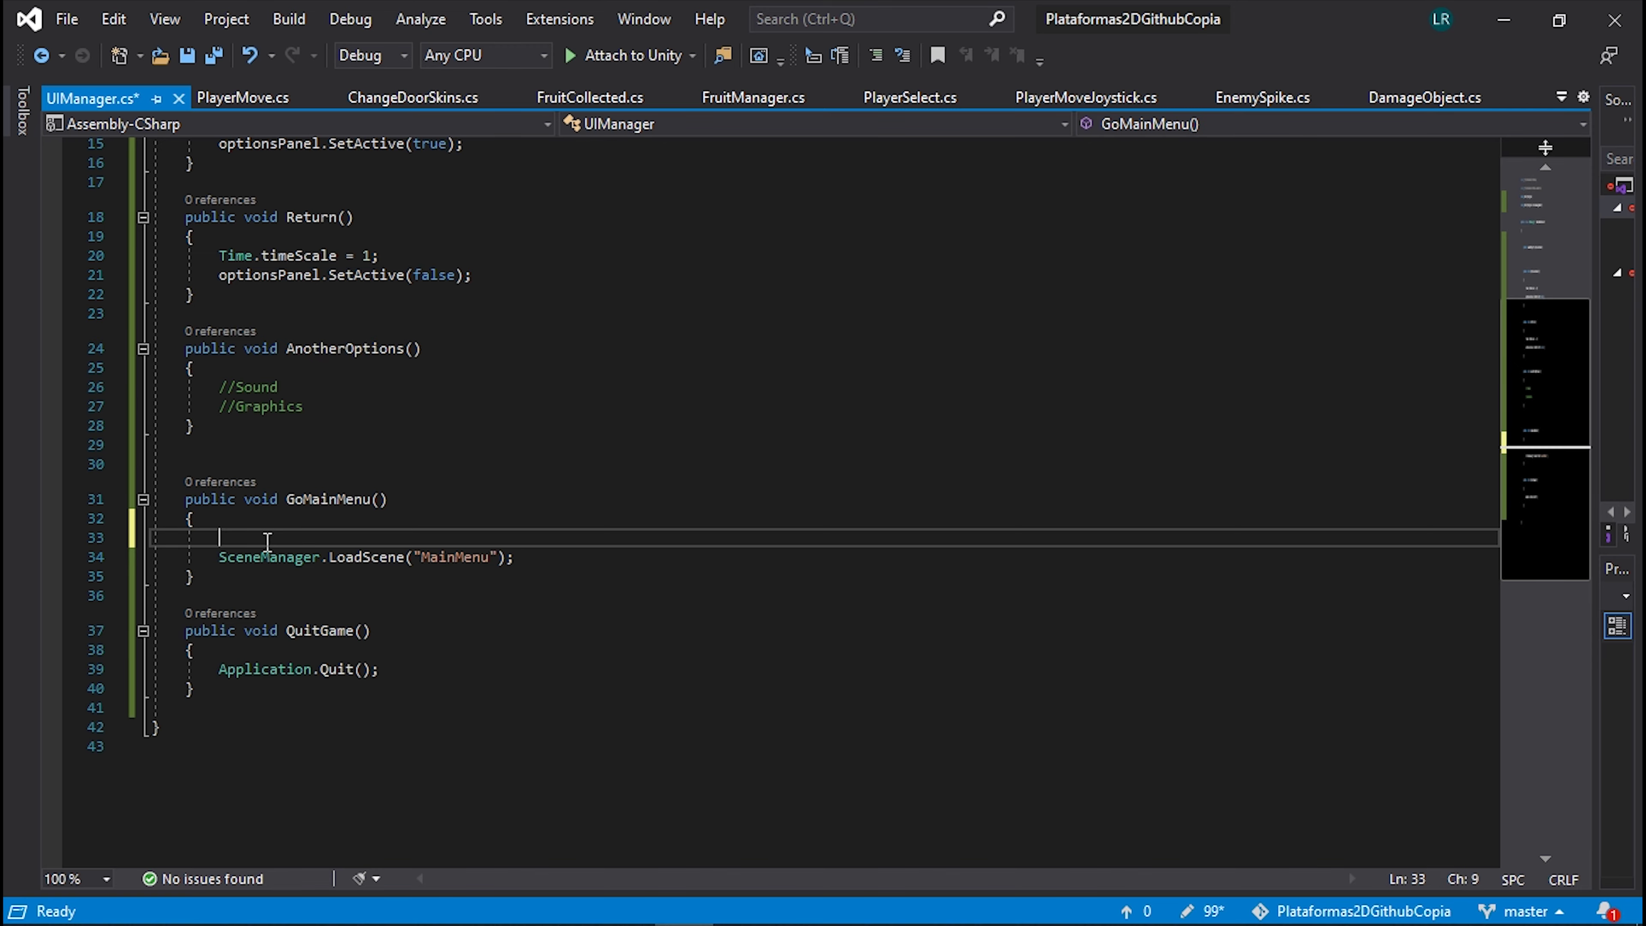
pyautogui.hotkey('ctrl', 'v')
pyautogui.hotkey('ctrl', 's')
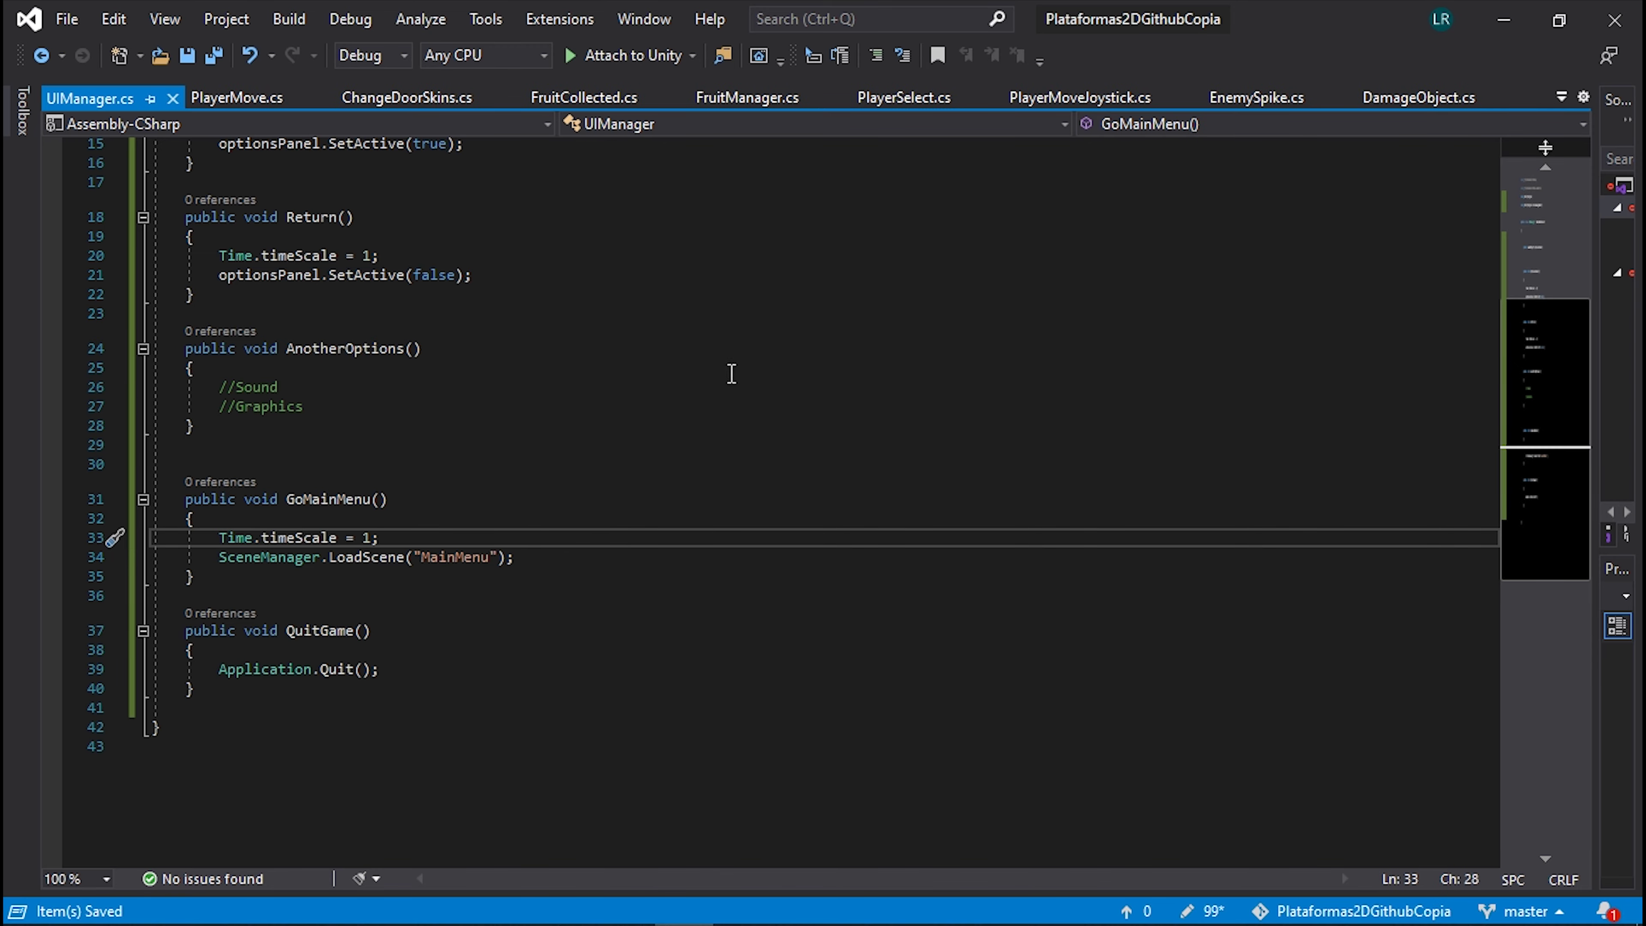
pyautogui.click(1503, 19)
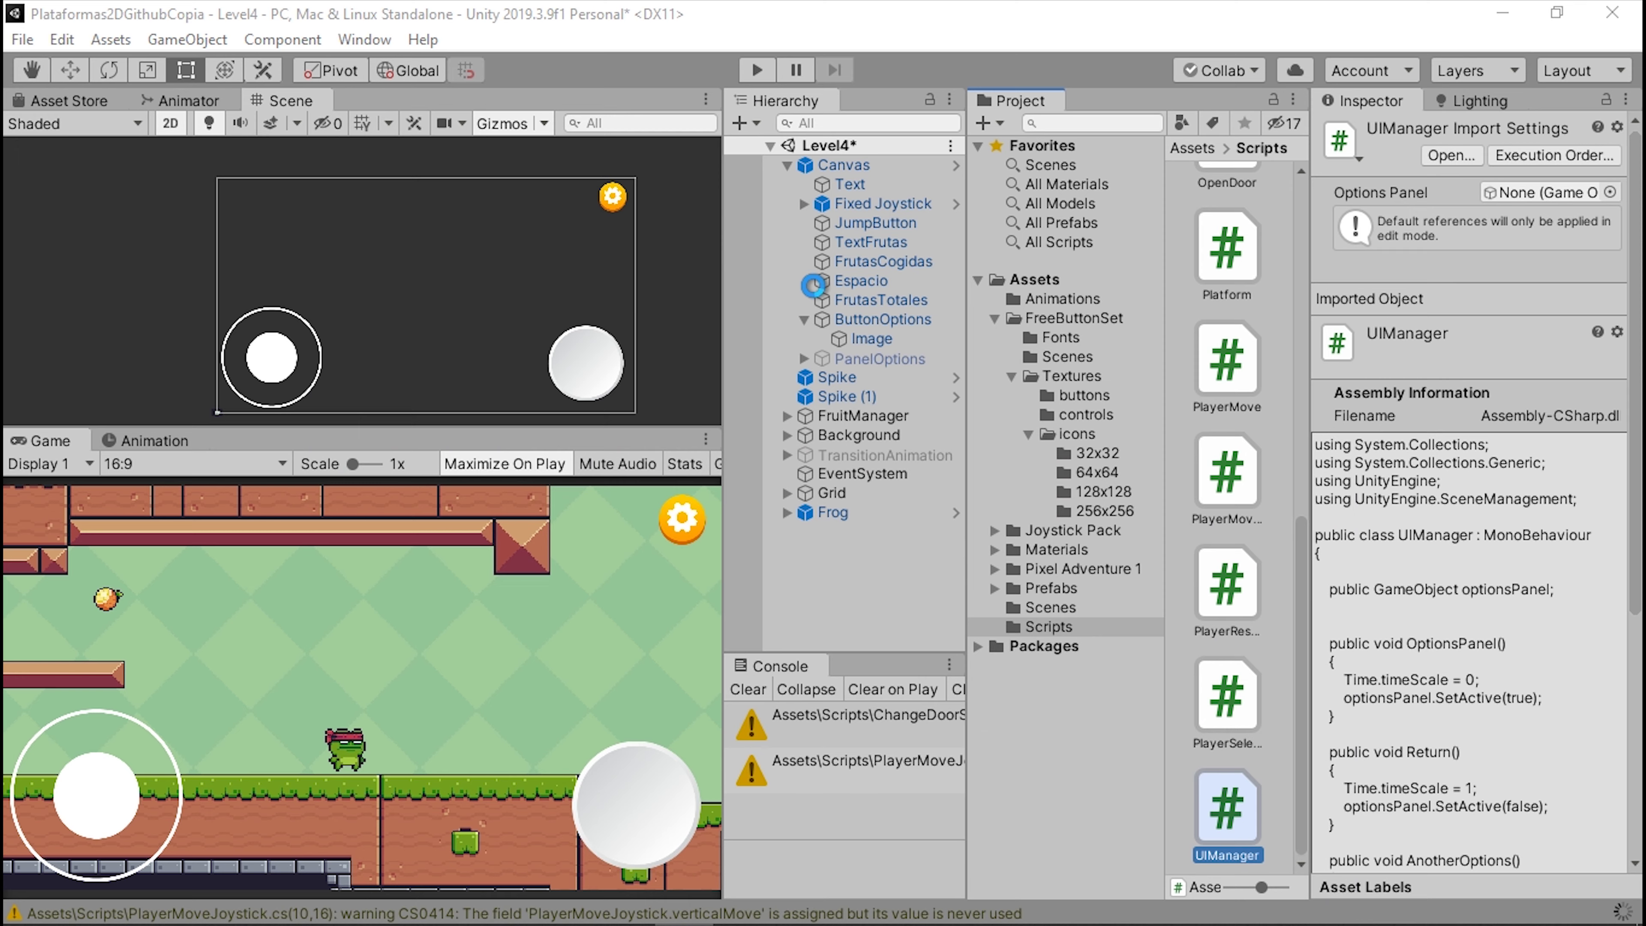
# - Play Level4, load MainMenu from the gear's pause menu, stop, and clear the Console errors
pyautogui.click(758, 71)
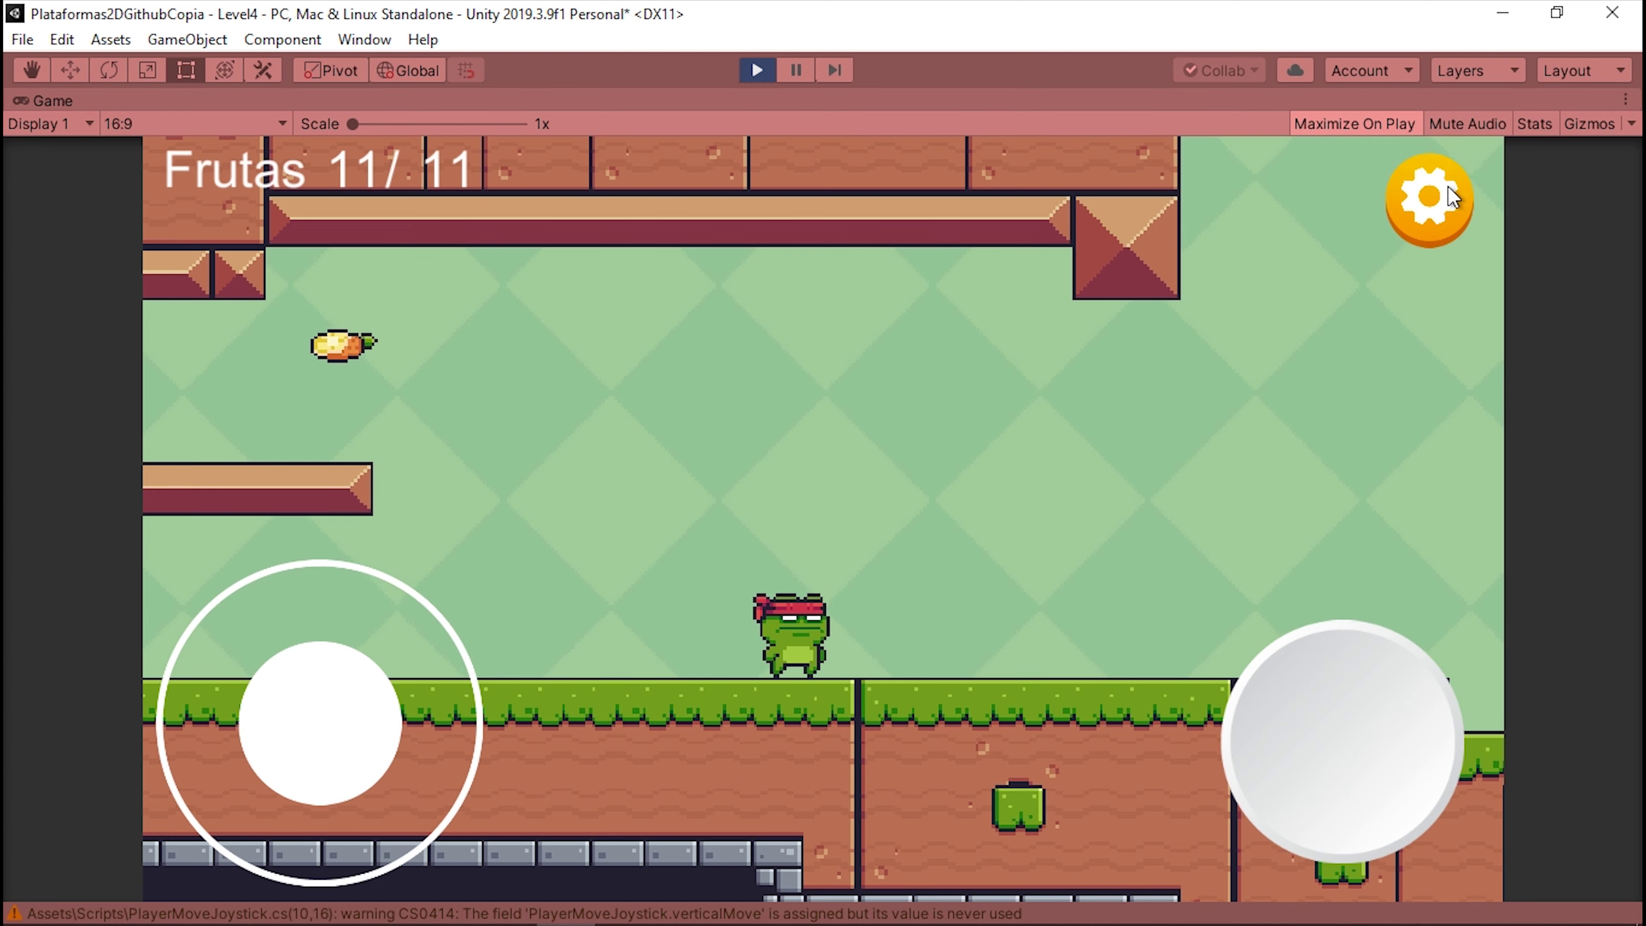
pyautogui.click(1445, 189)
pyautogui.click(896, 597)
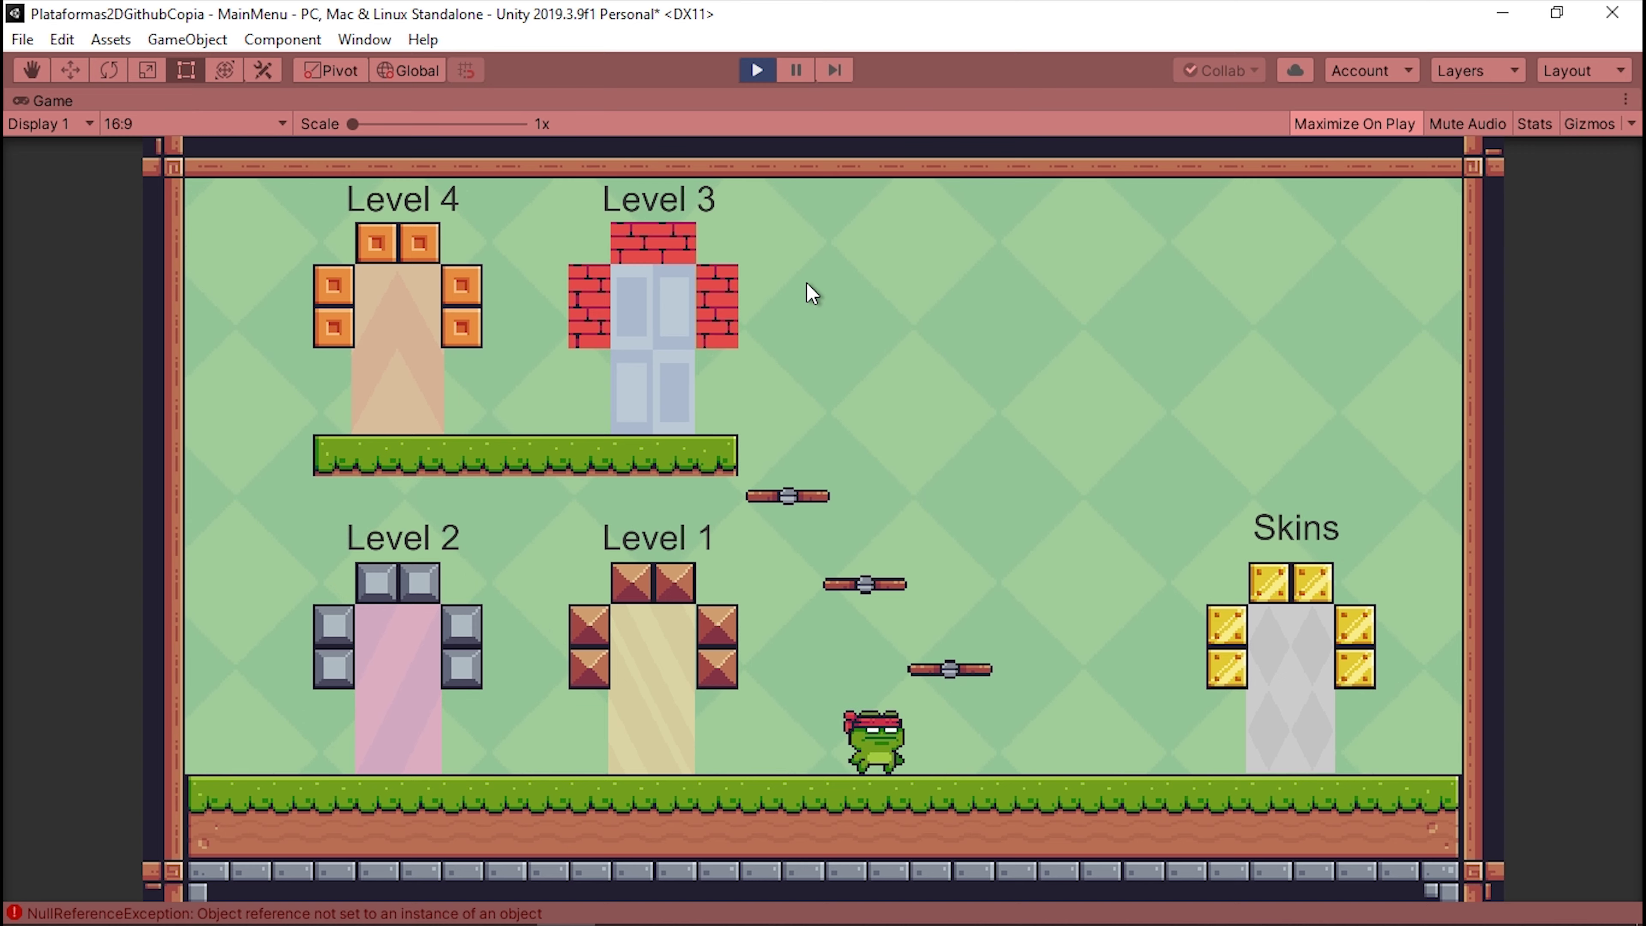
pyautogui.click(758, 70)
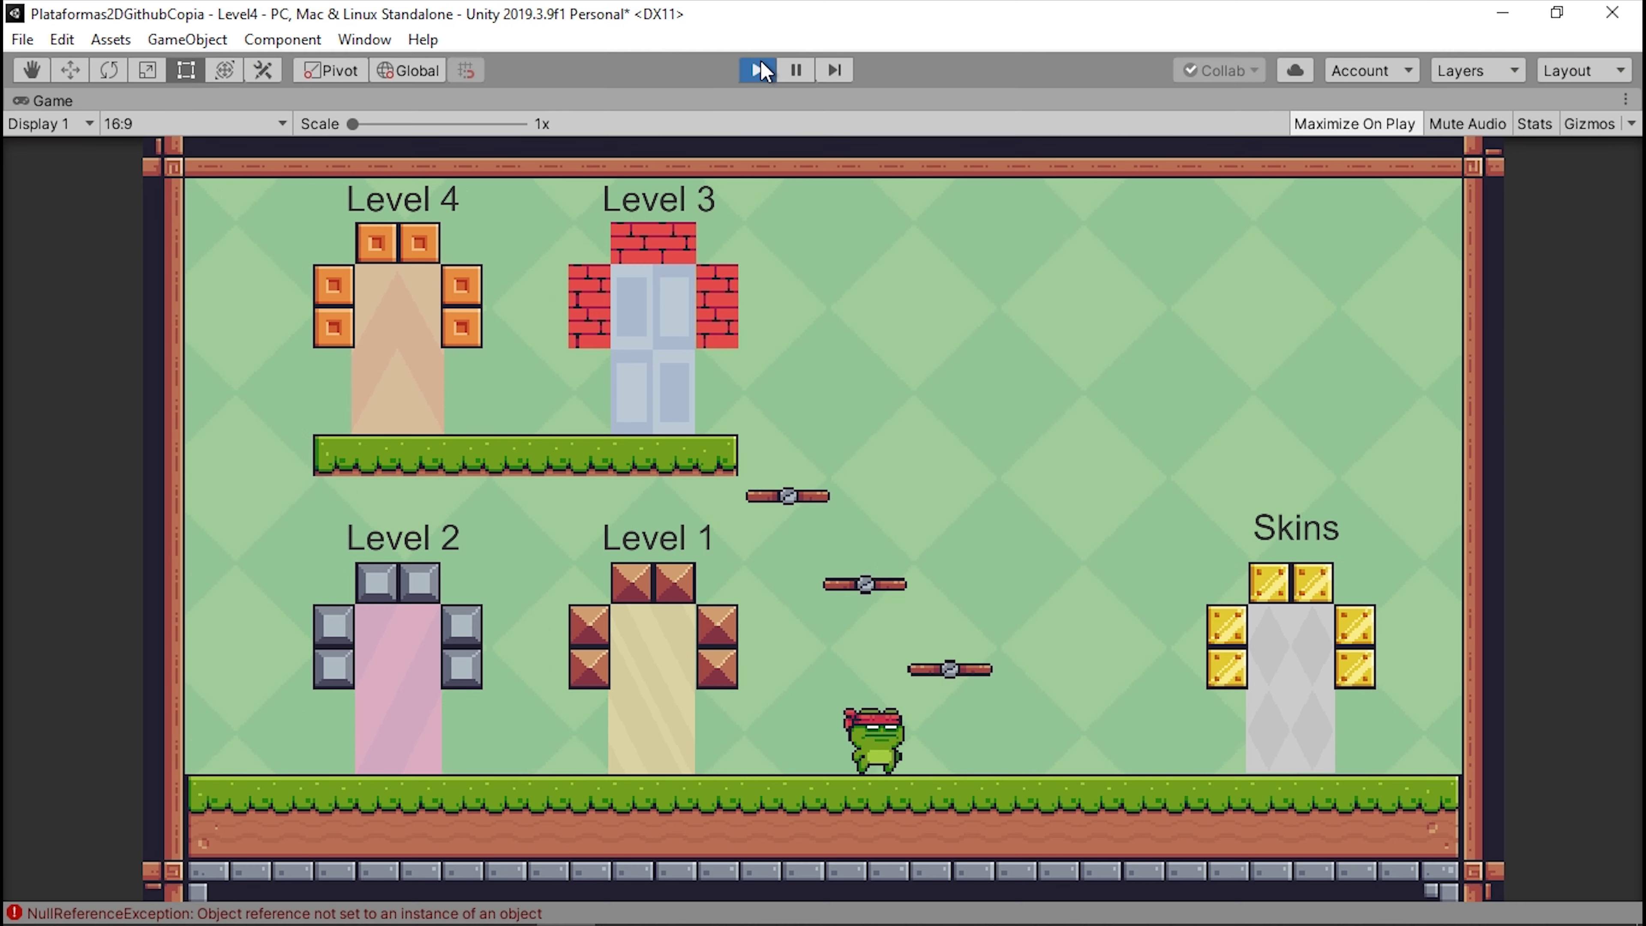
pyautogui.click(748, 688)
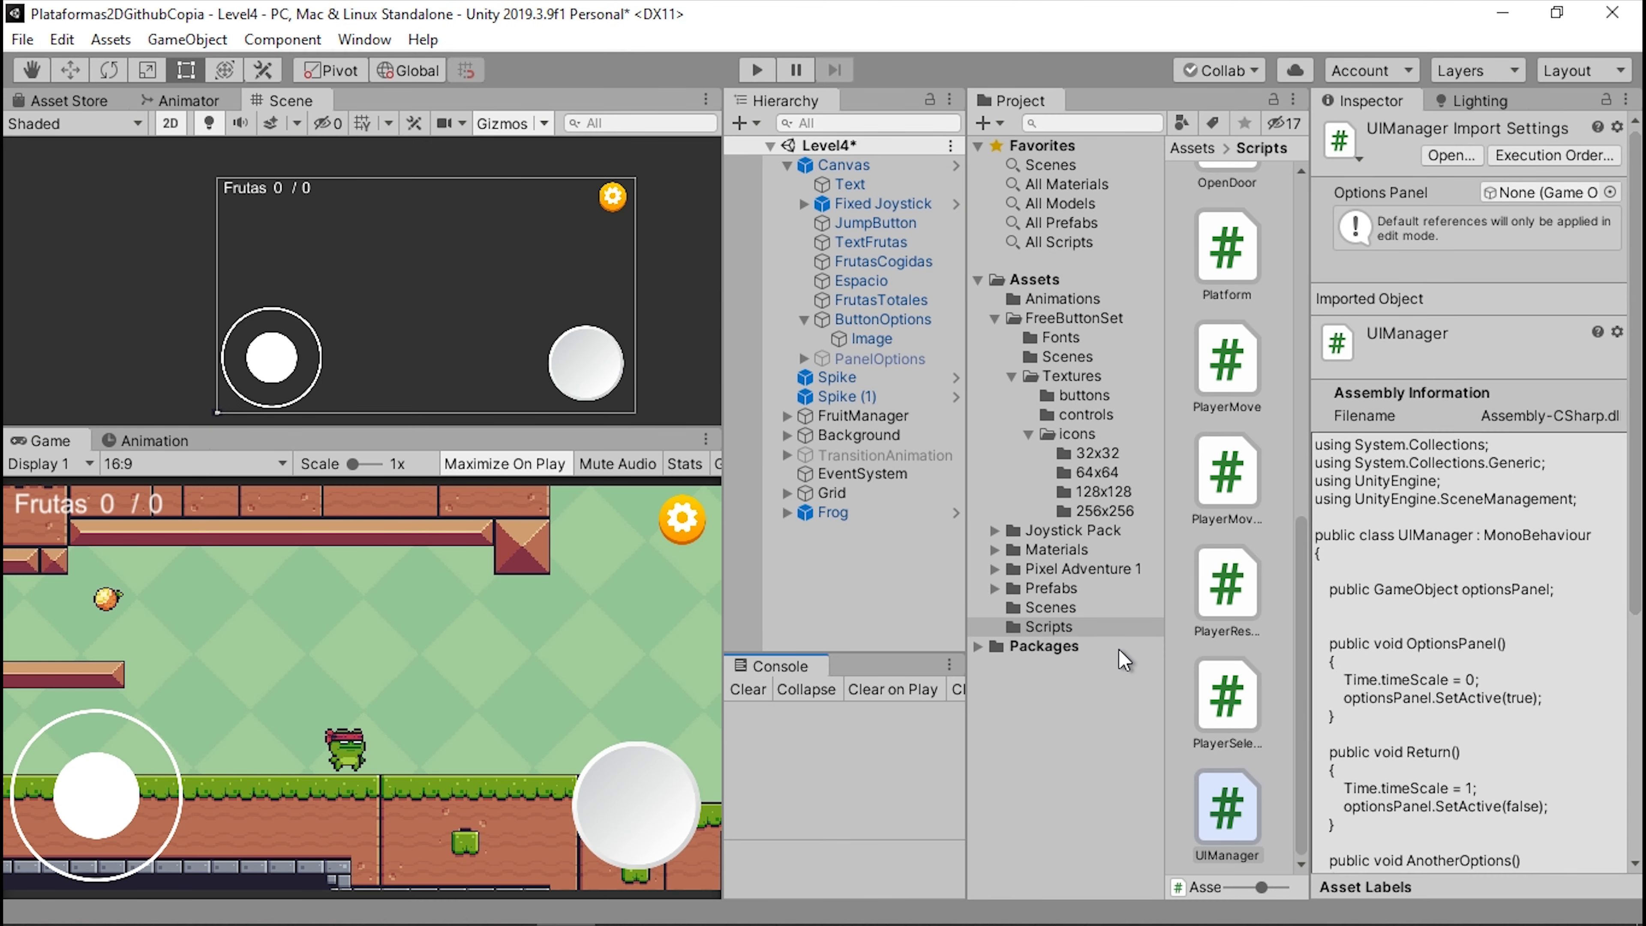
# - Save Level4, open the MainMenu scene, and drag the Canvas prefab into its Hierarchy
pyautogui.click(1062, 612)
pyautogui.doubleClick(1212, 662)
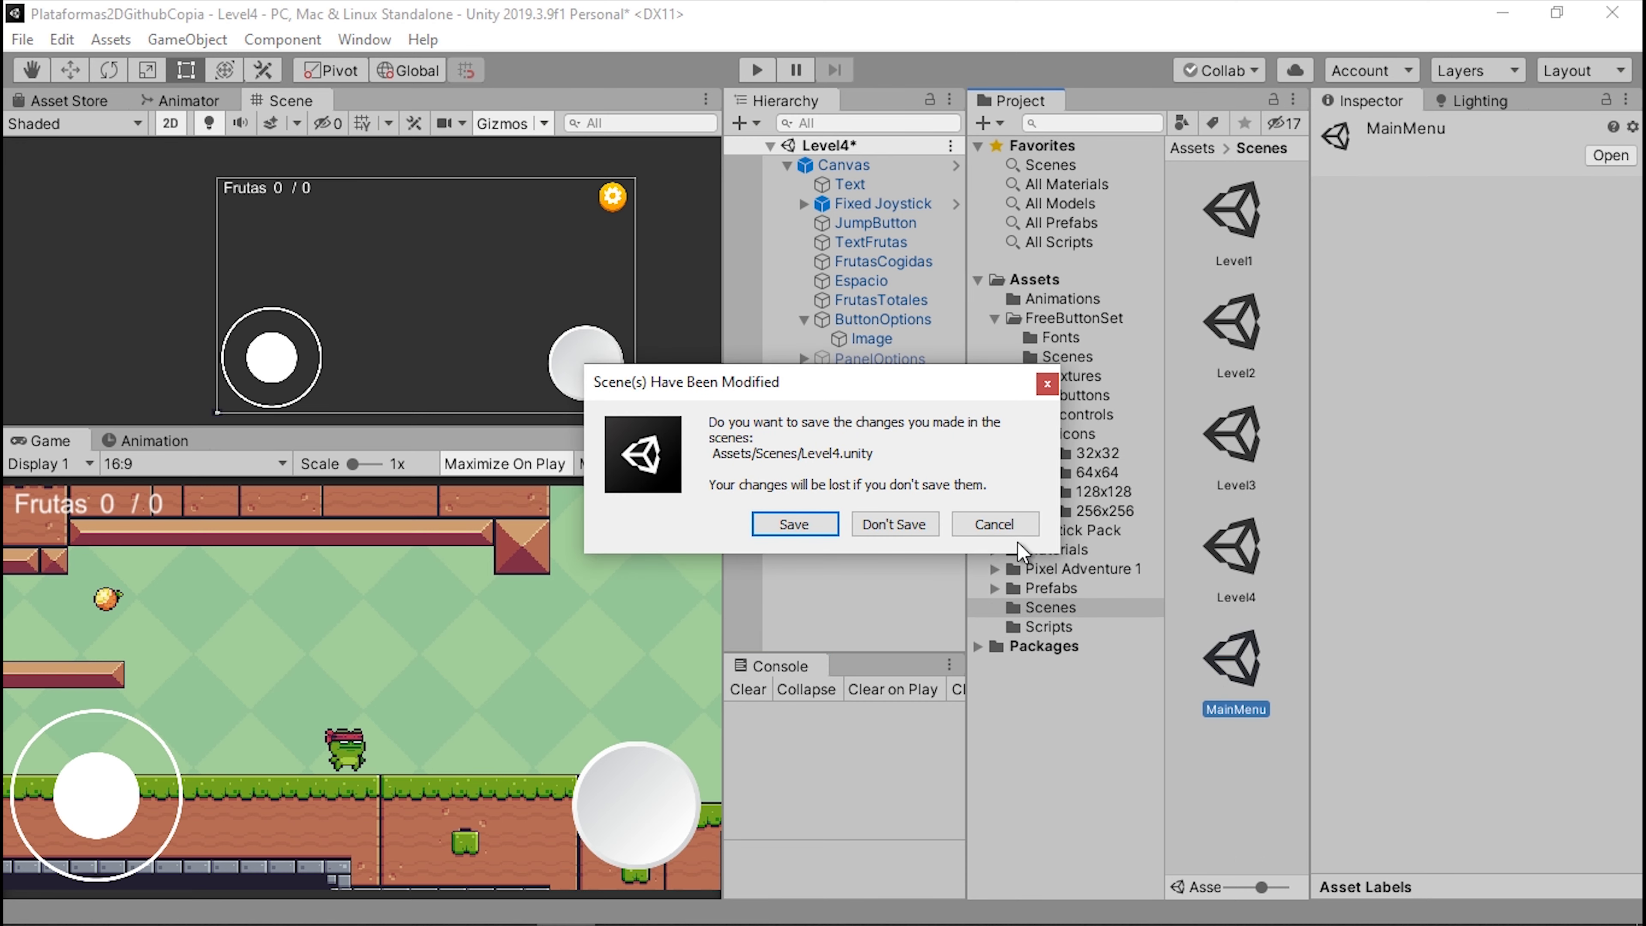
pyautogui.click(791, 522)
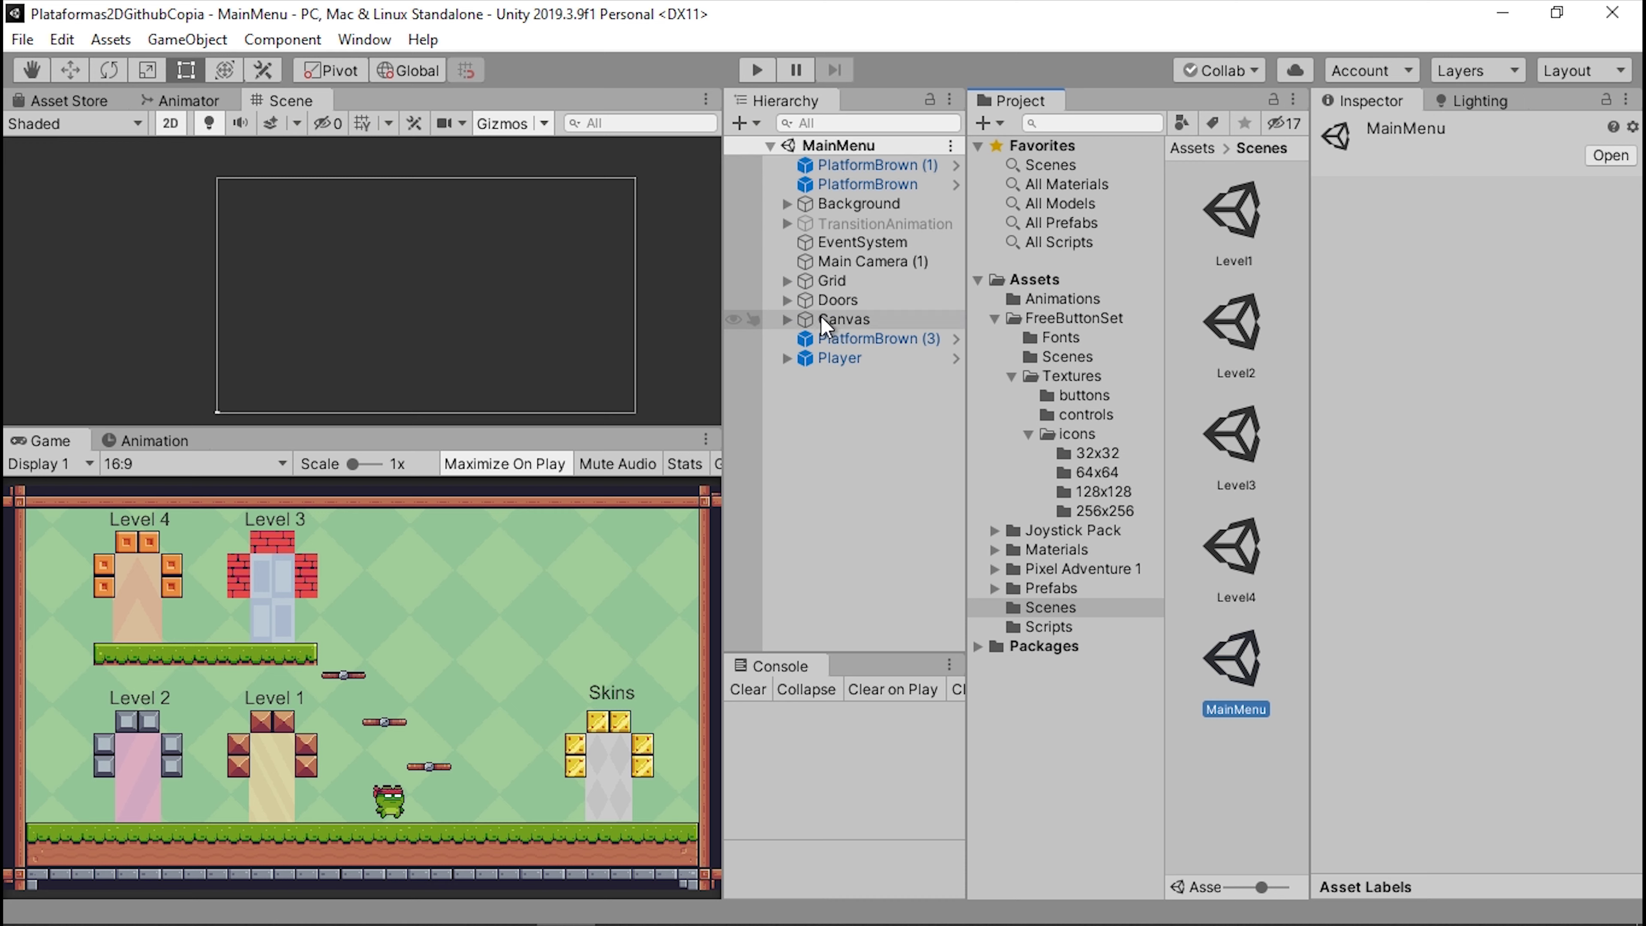
pyautogui.click(842, 319)
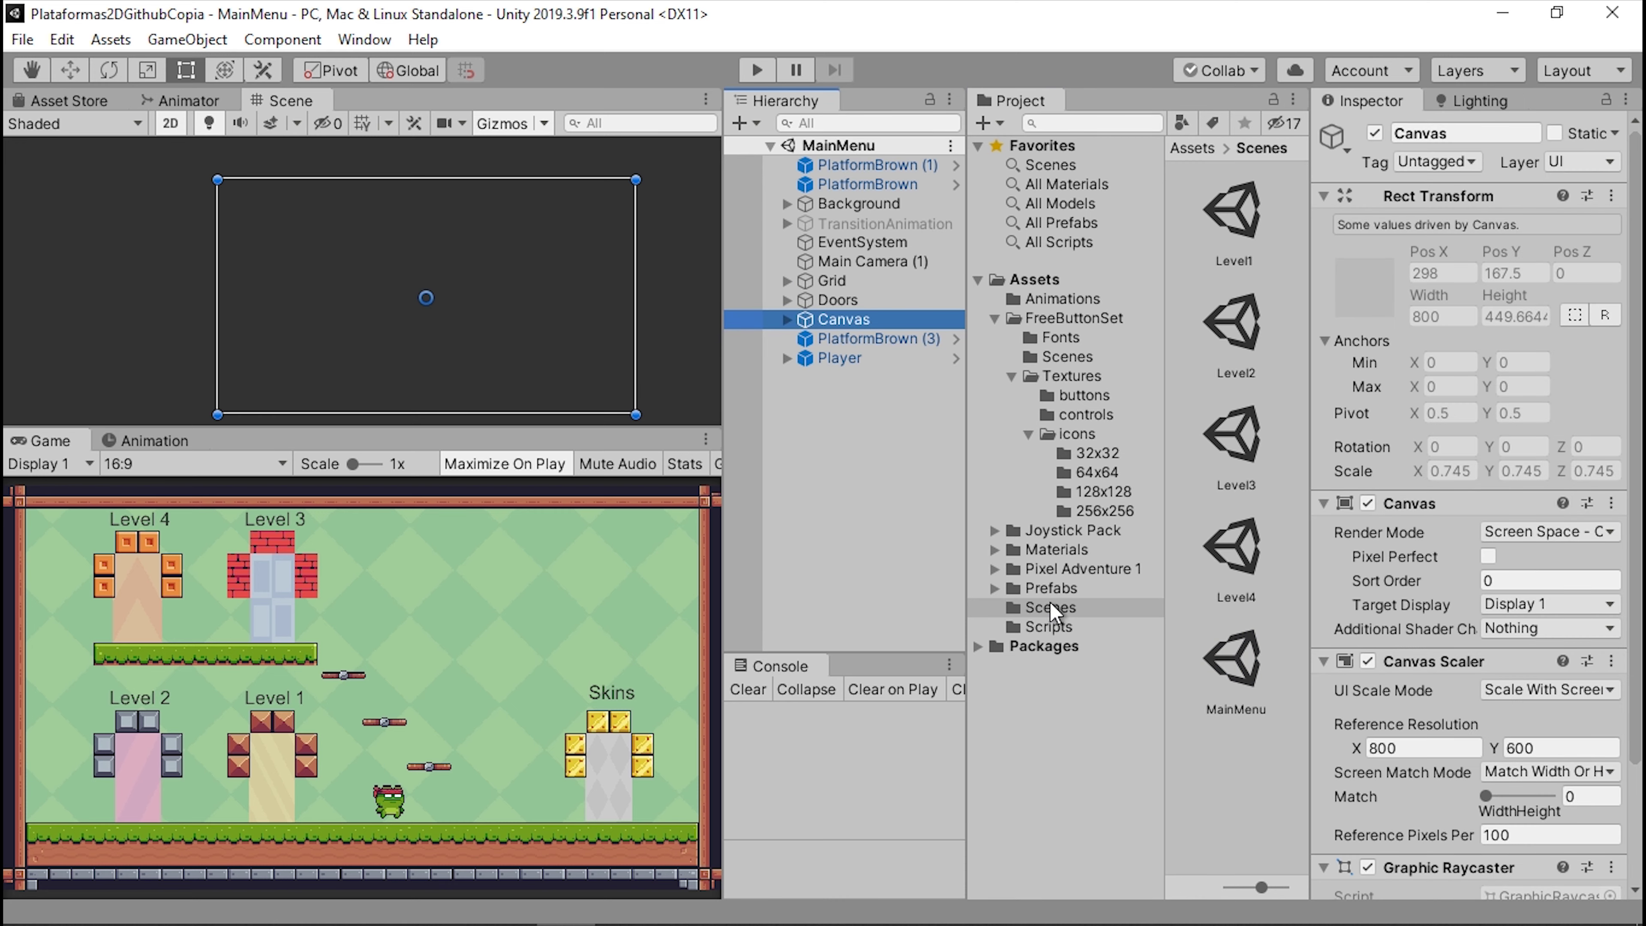
pyautogui.click(1040, 587)
pyautogui.moveTo(1234, 661); pyautogui.dragTo(819, 503)
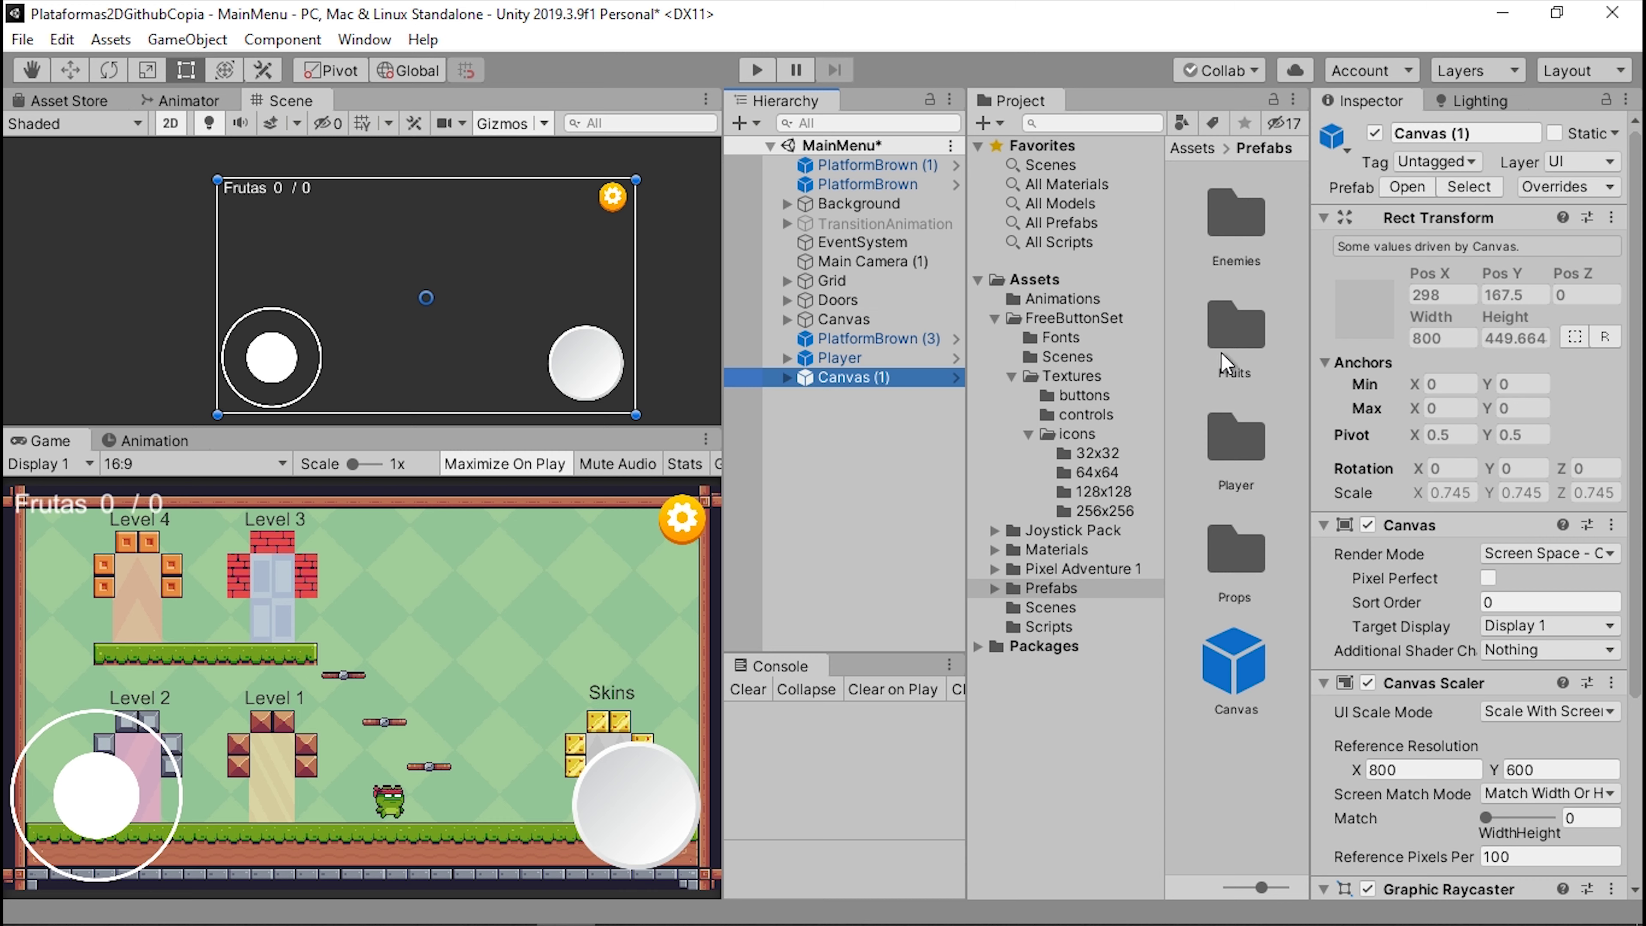
# - Save MainMenu, reopen Level4, and start play mode
pyautogui.click(1044, 612)
pyautogui.doubleClick(1227, 568)
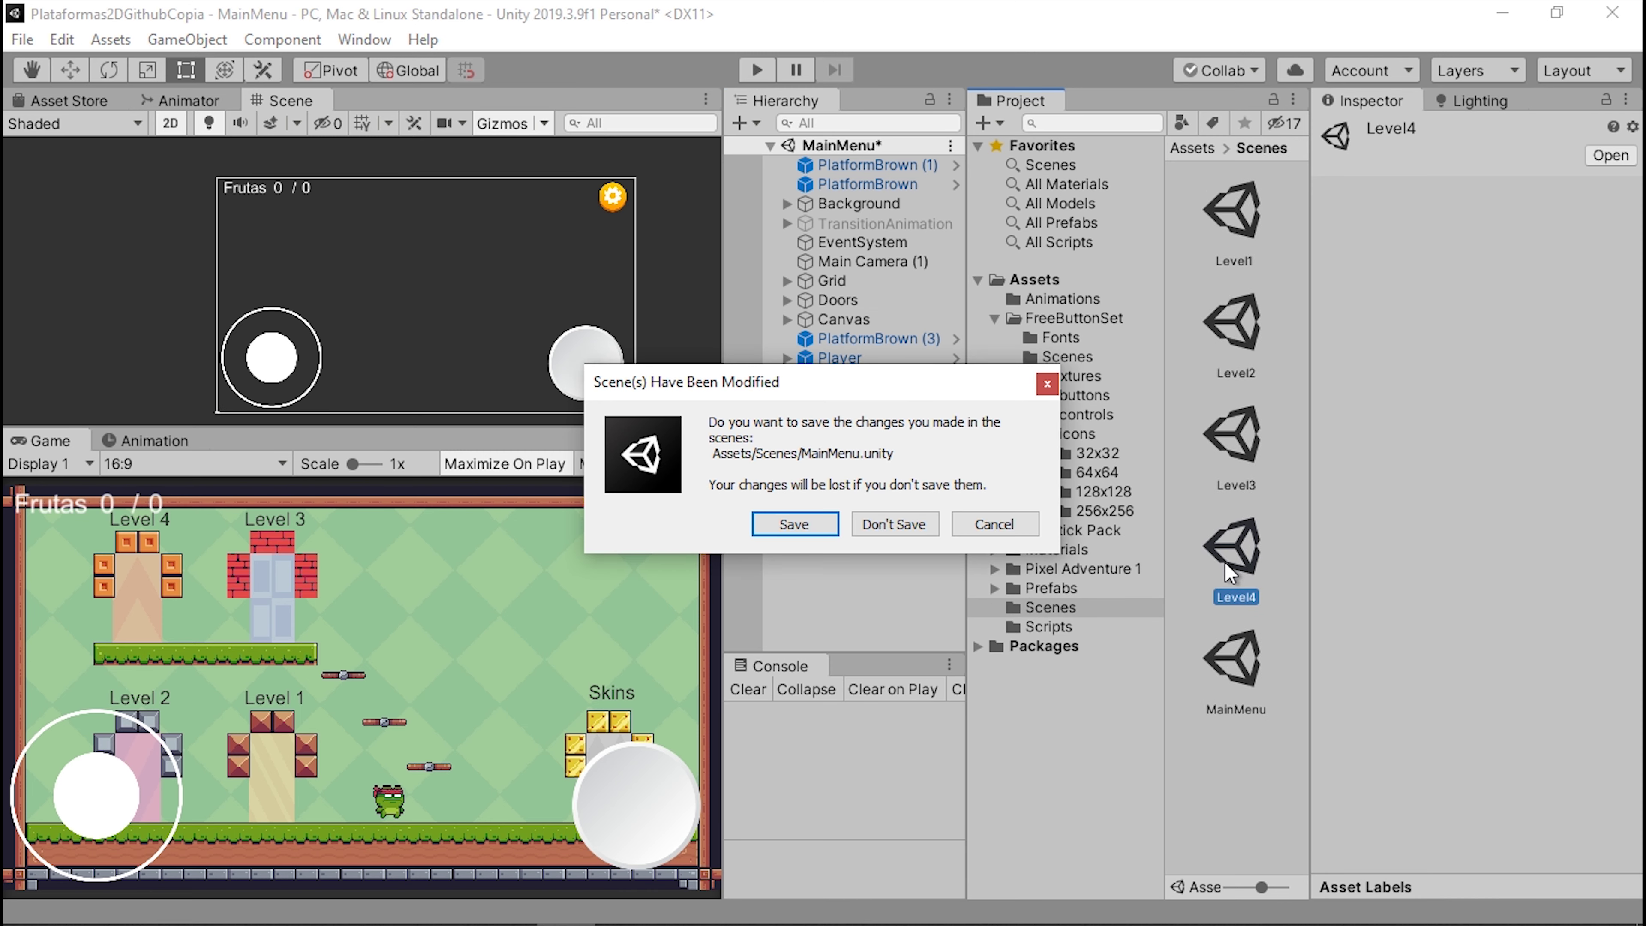
pyautogui.click(813, 522)
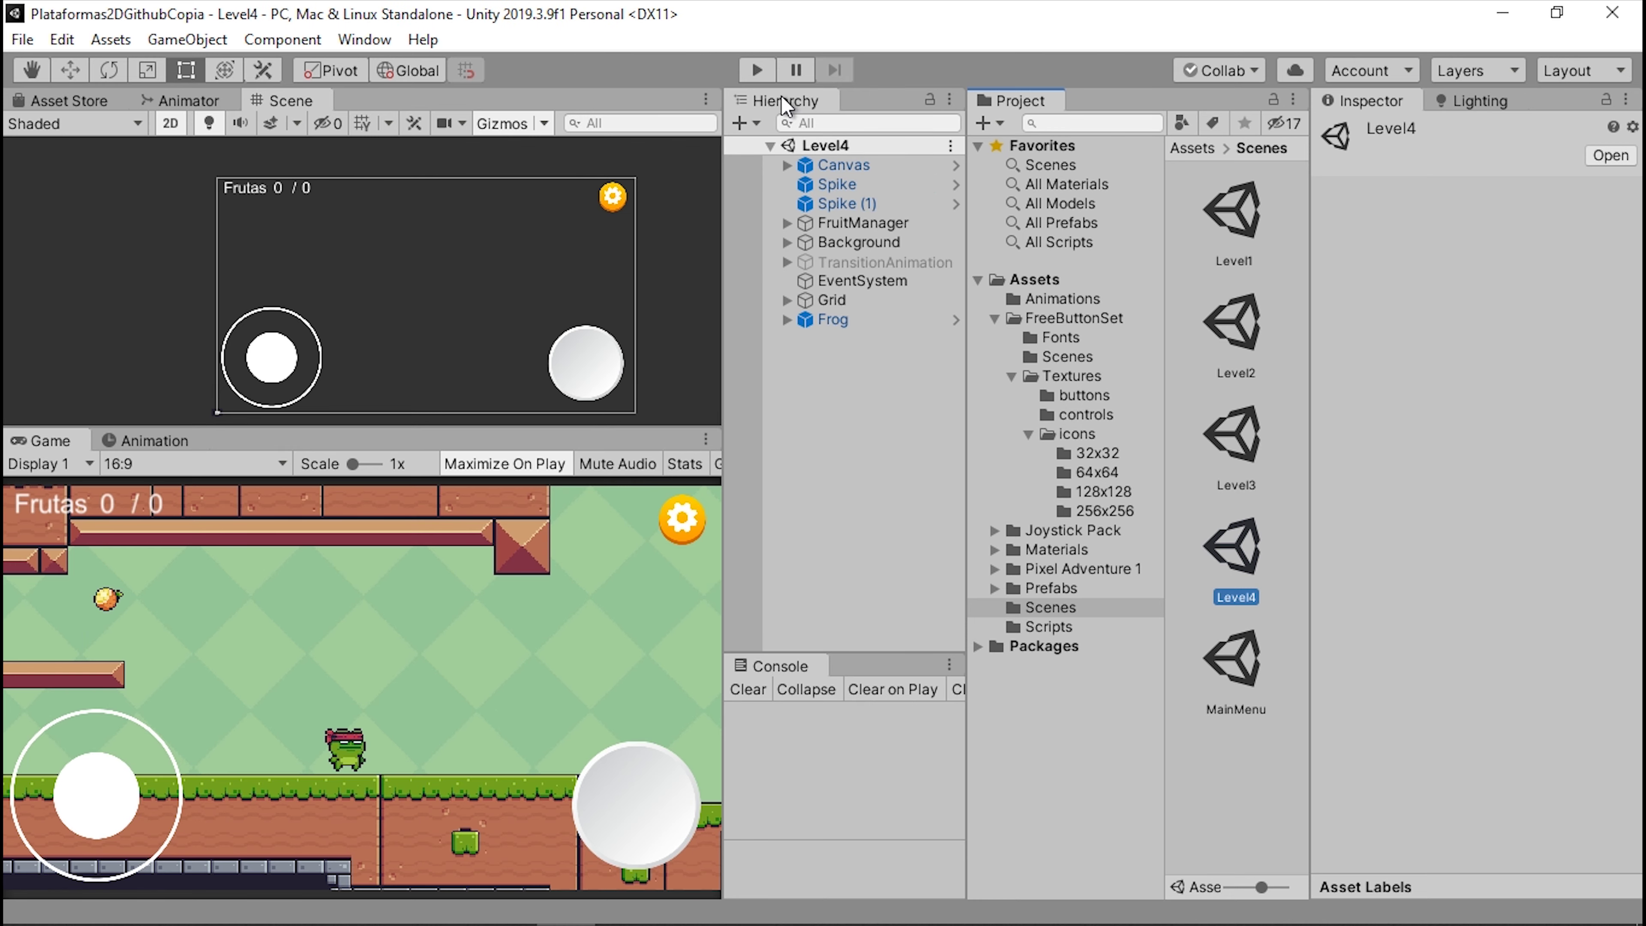
pyautogui.click(757, 70)
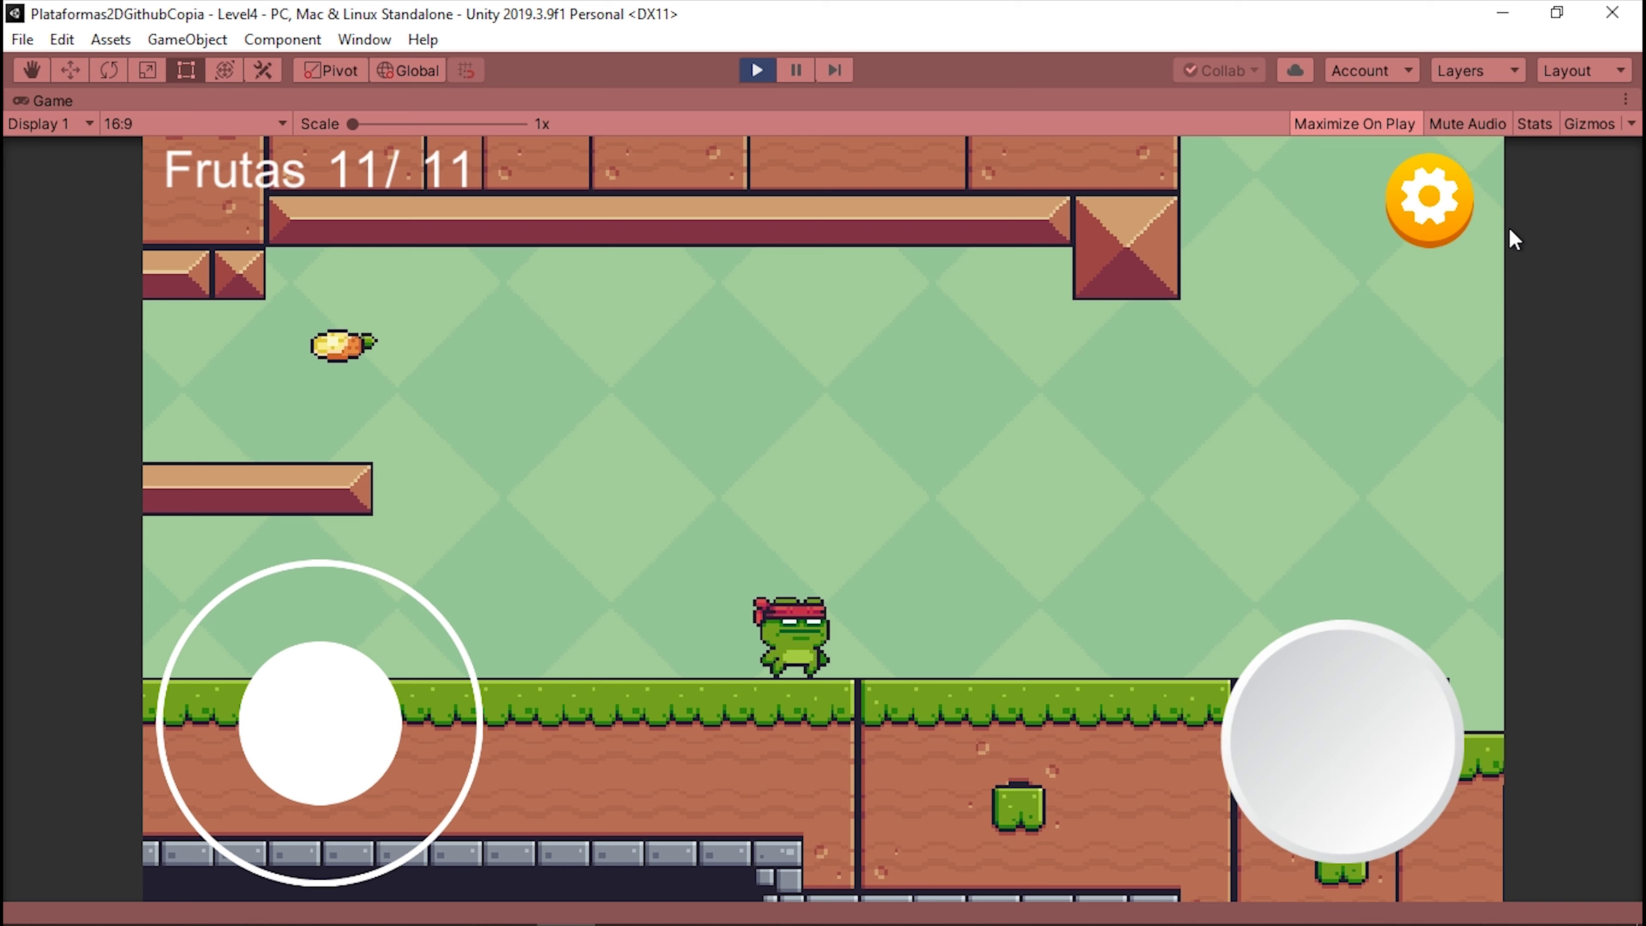
# - Go from Level4's pause menu to MainMenu, then open the pause menu there and resume with Volver
pyautogui.click(1430, 201)
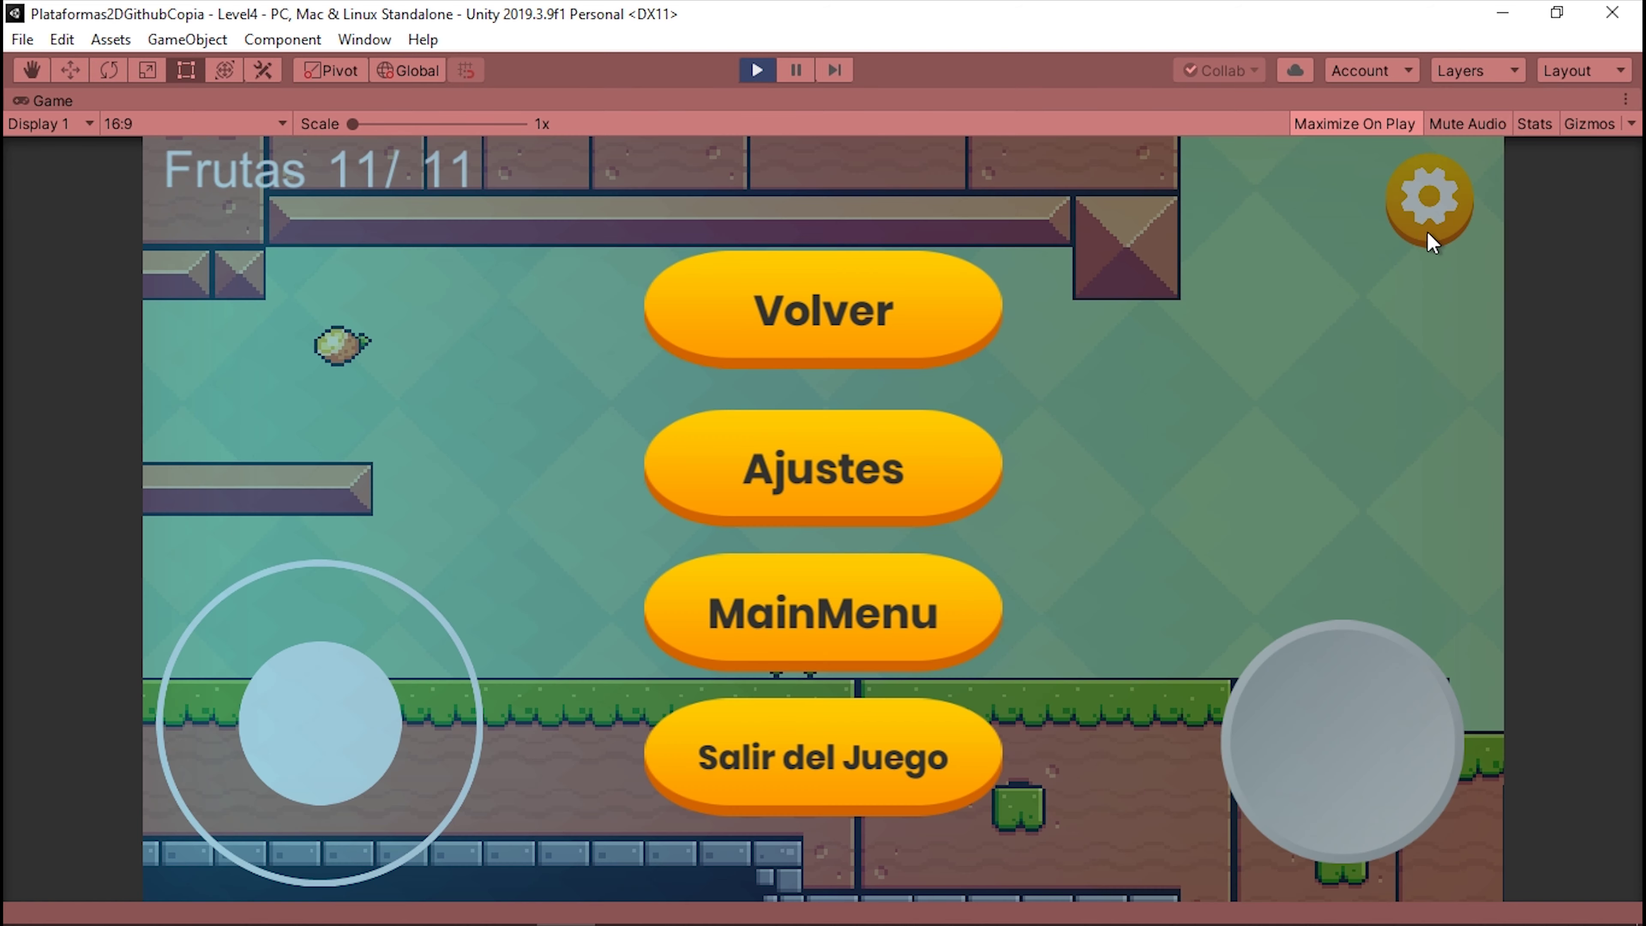
pyautogui.click(836, 625)
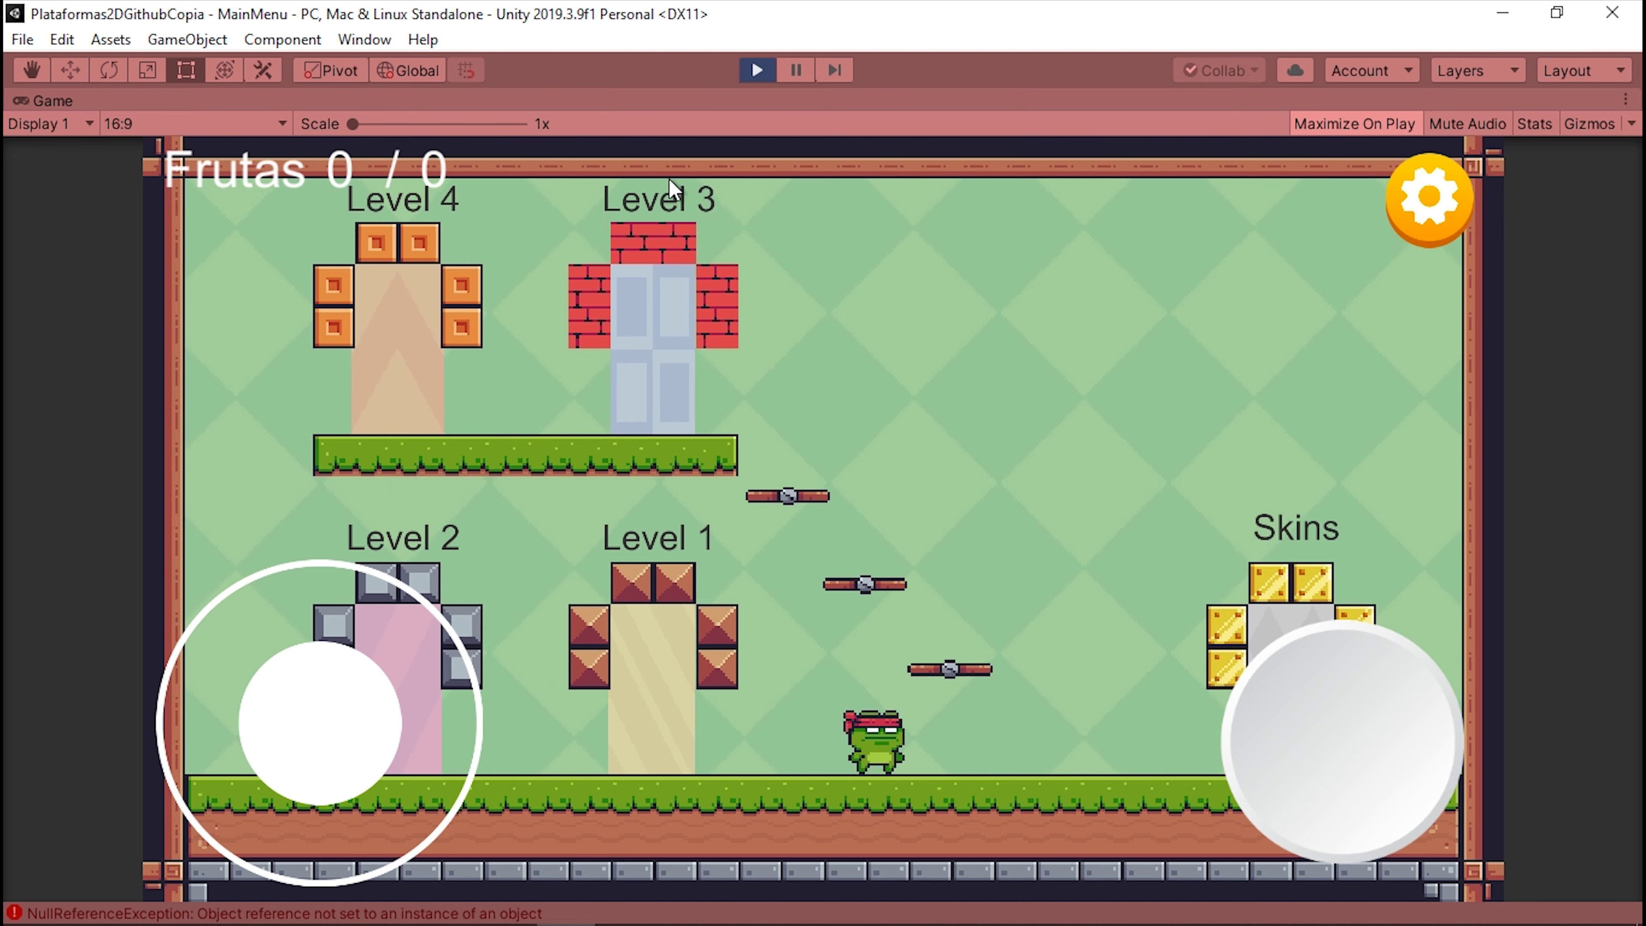
pyautogui.click(1436, 184)
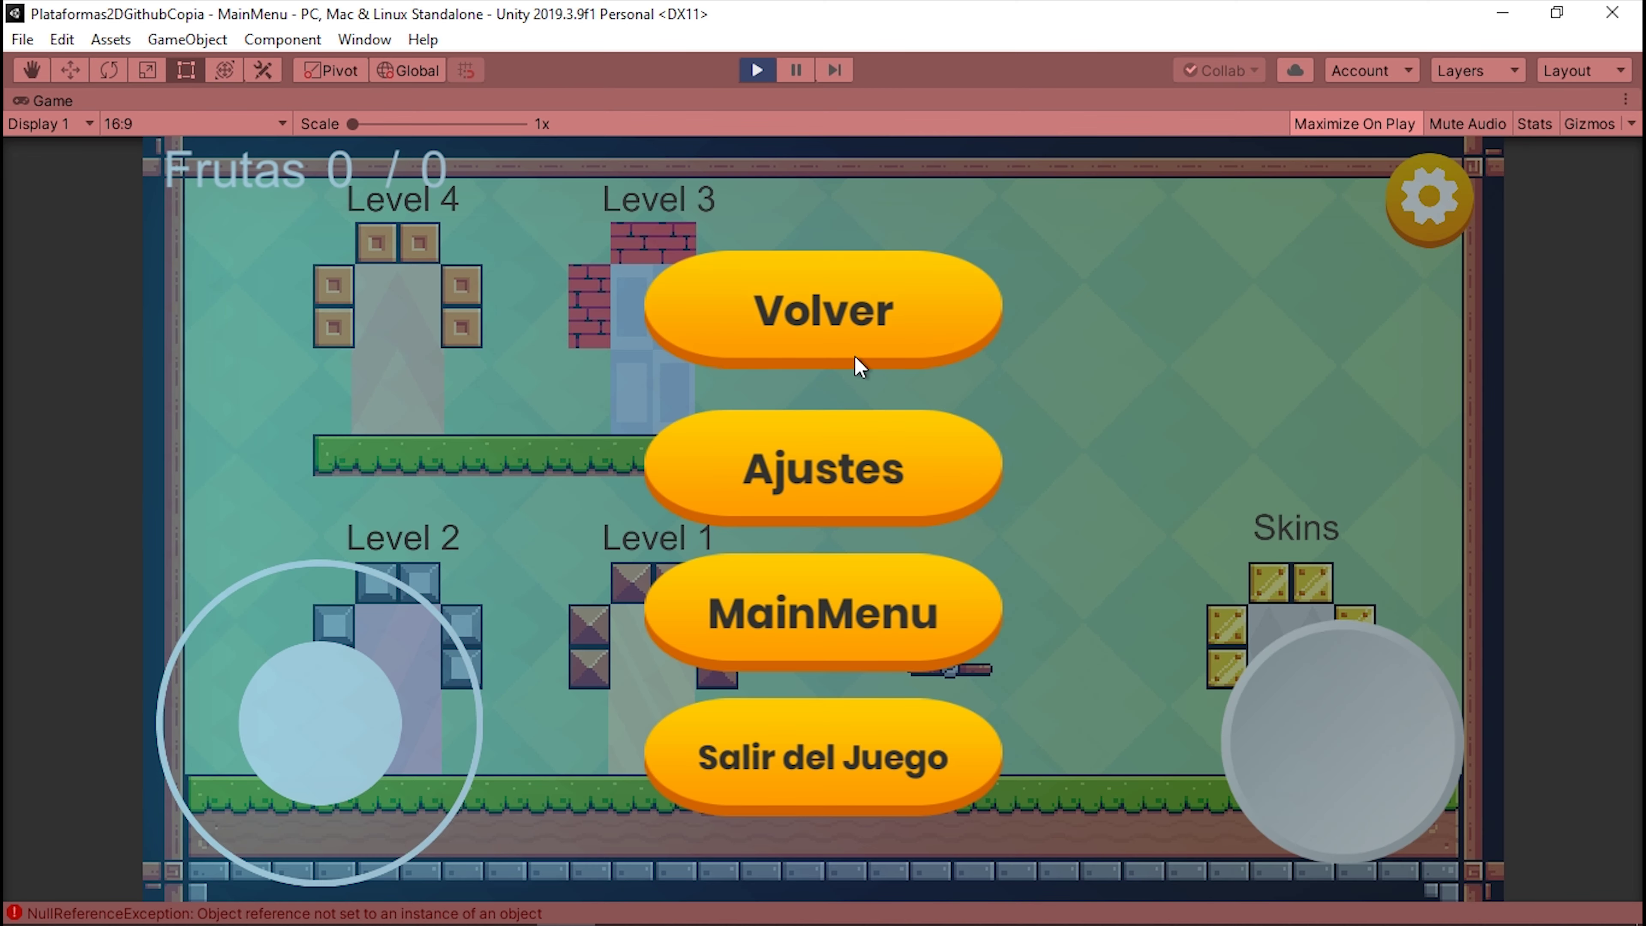
pyautogui.click(821, 351)
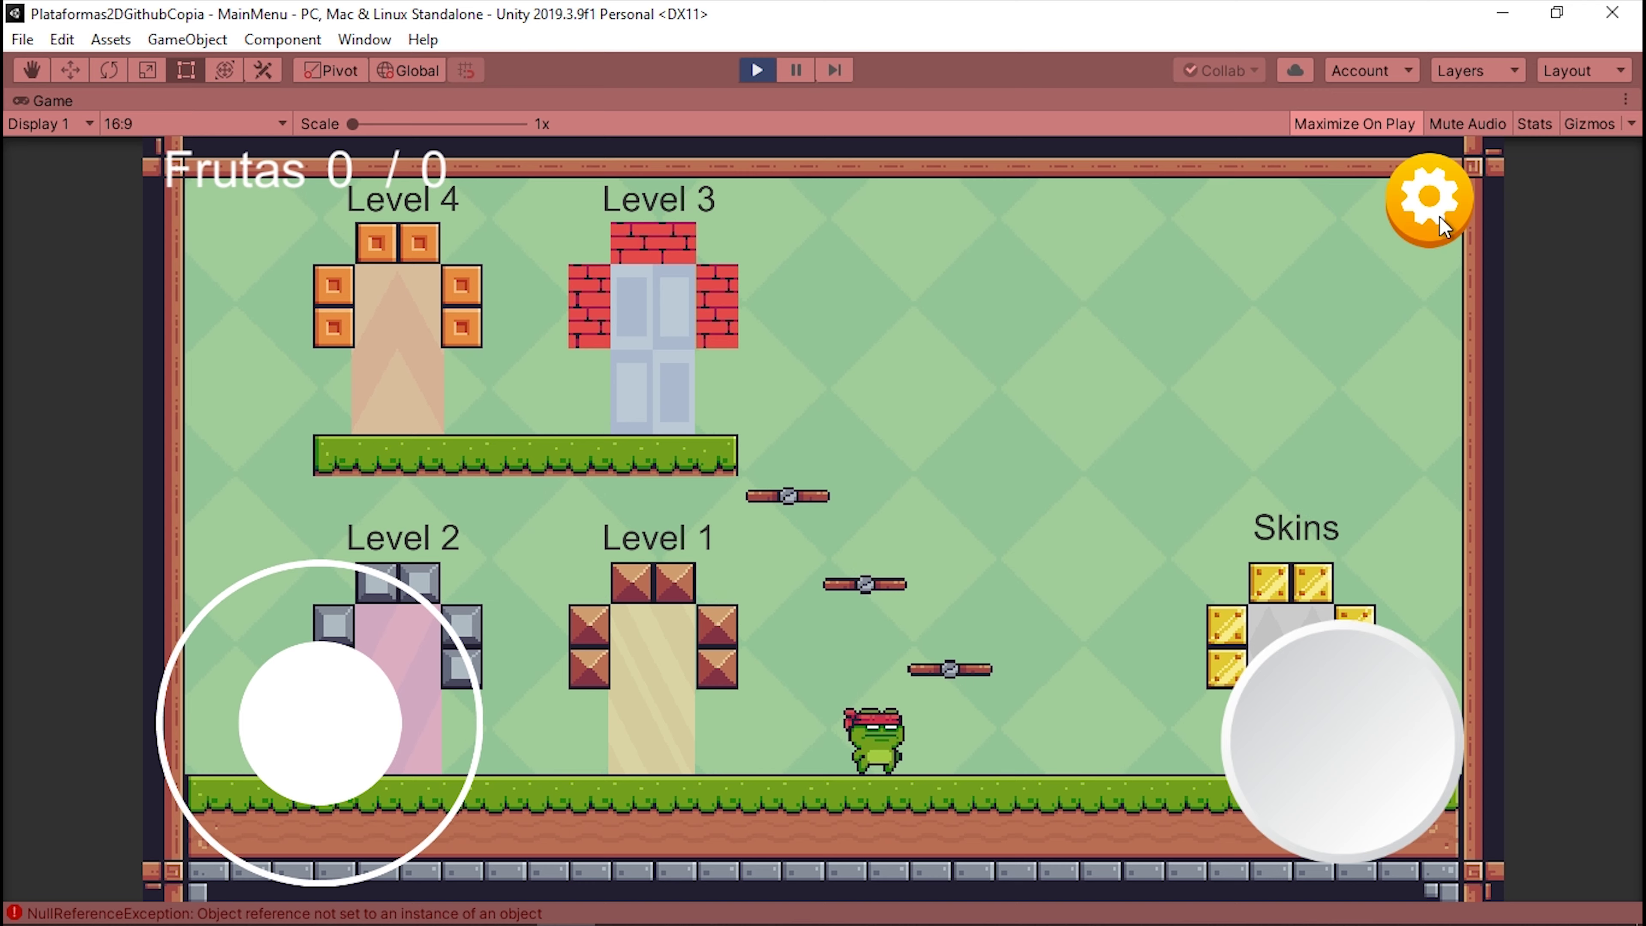
pyautogui.press('Escape')
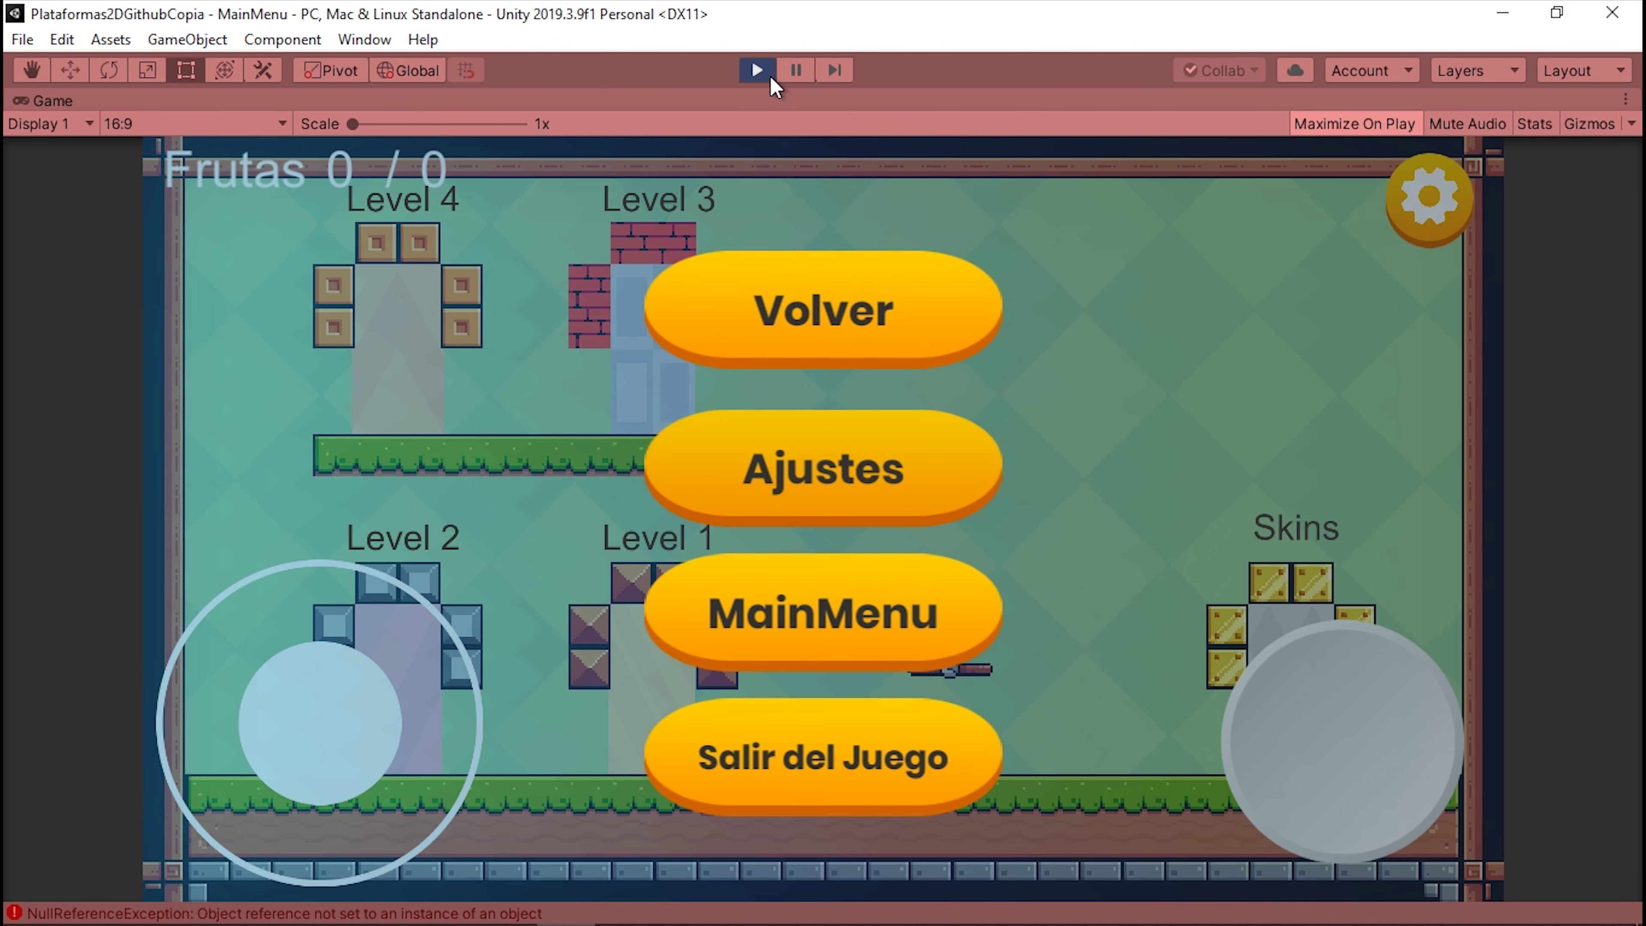
# - Stop play mode and clear all Console entries
pyautogui.click(770, 74)
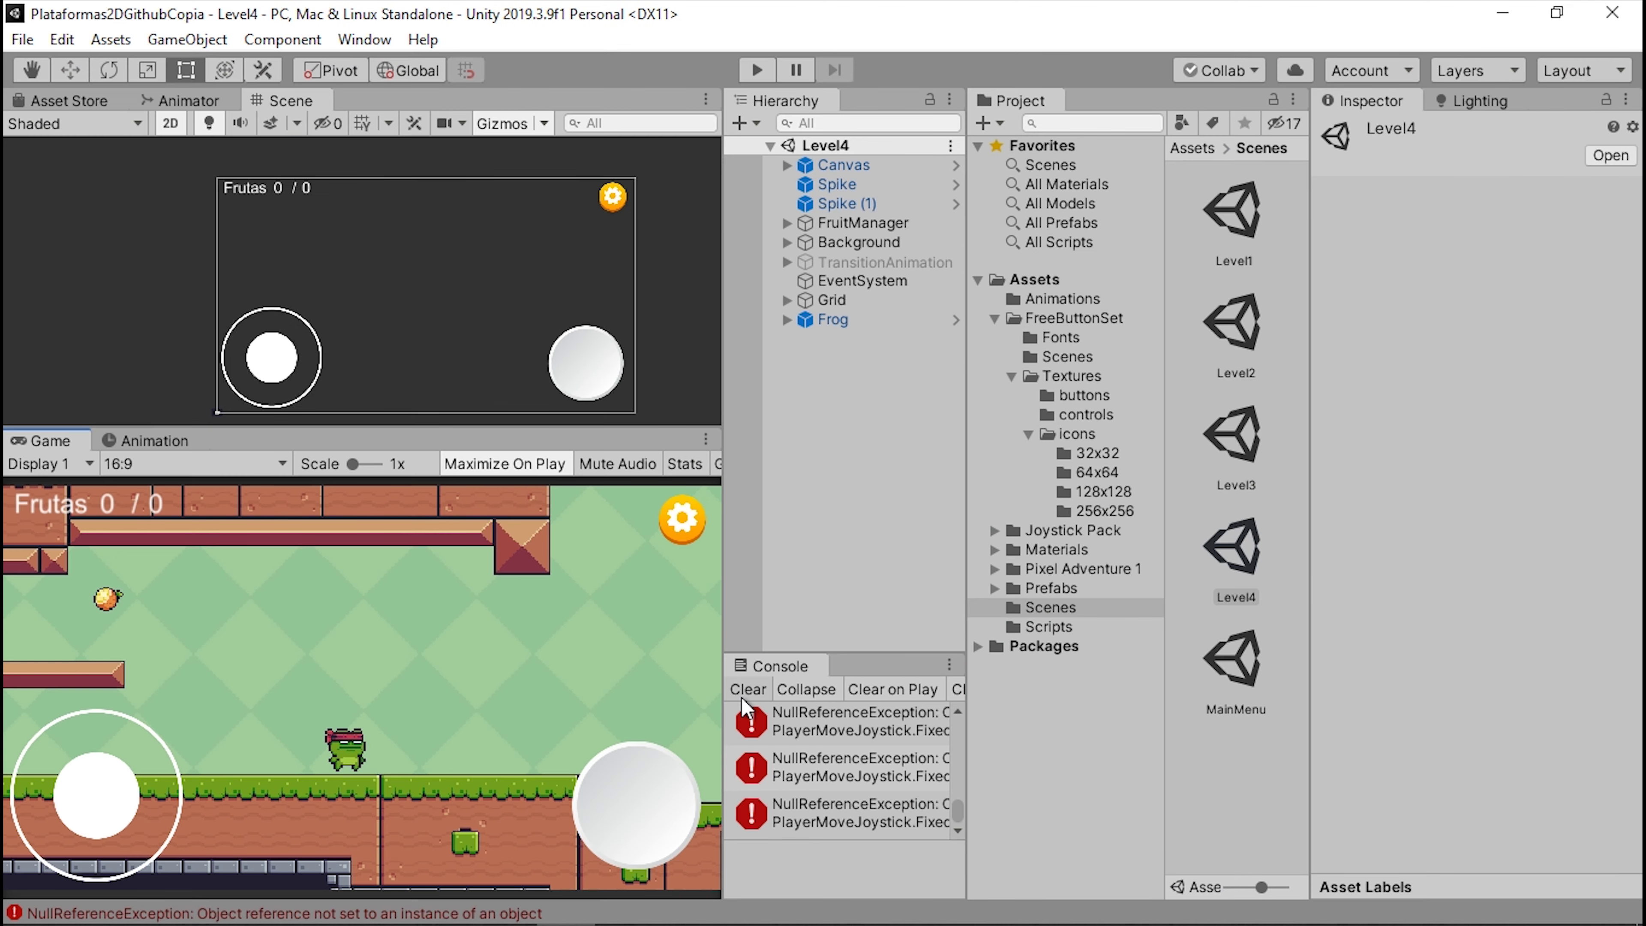
pyautogui.click(745, 690)
pyautogui.click(1235, 552)
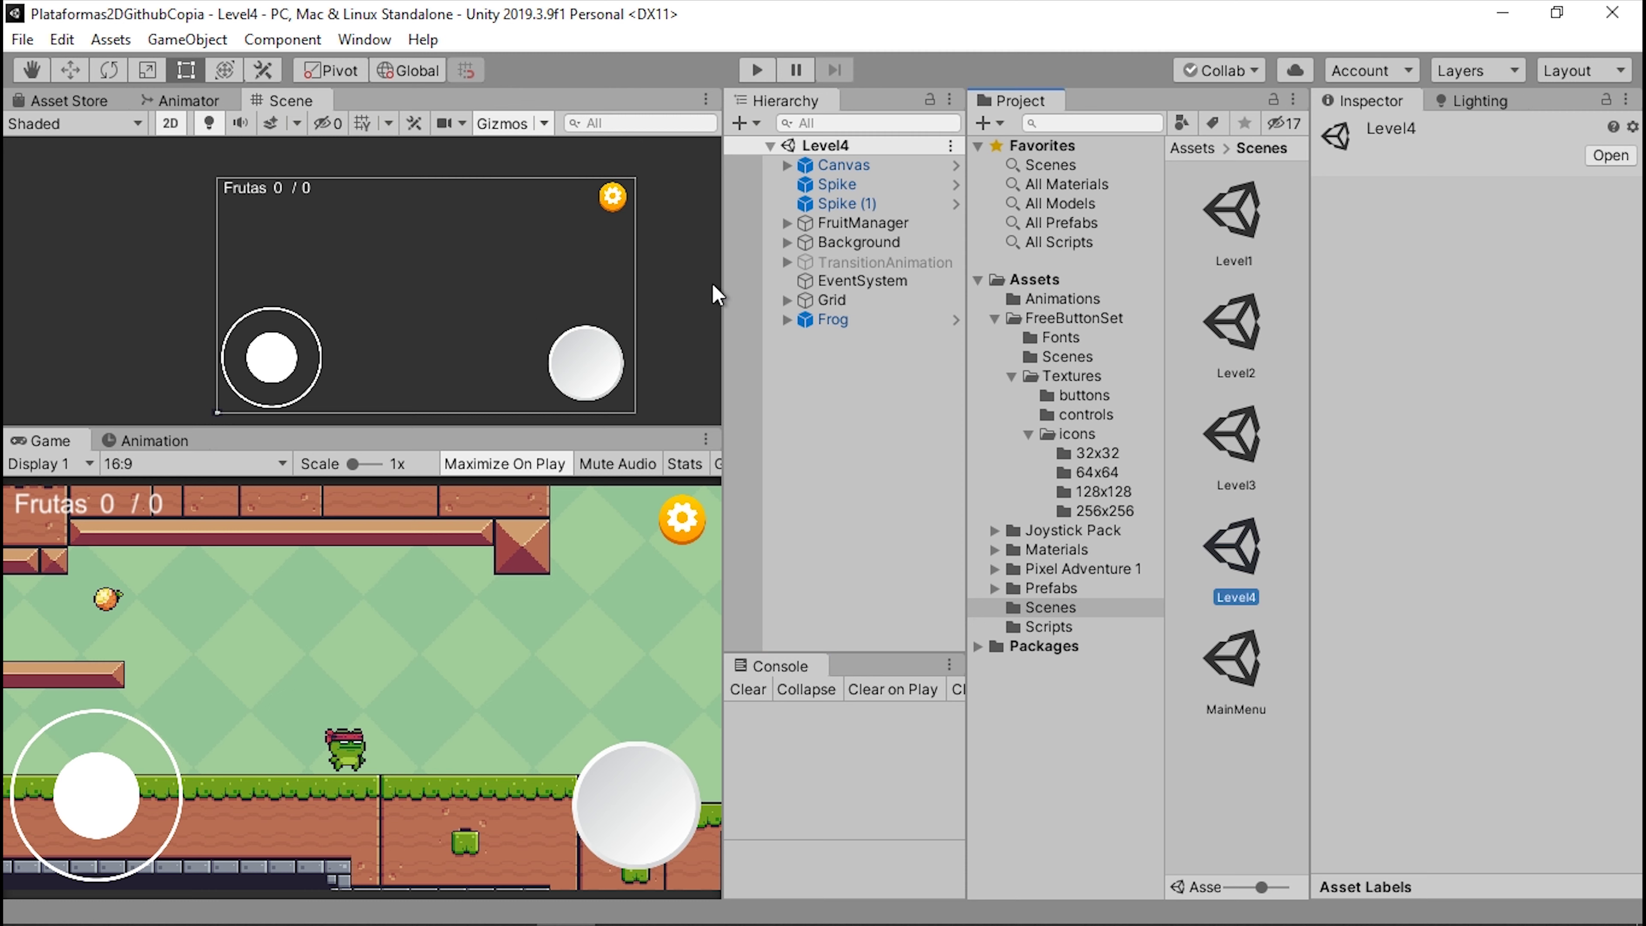